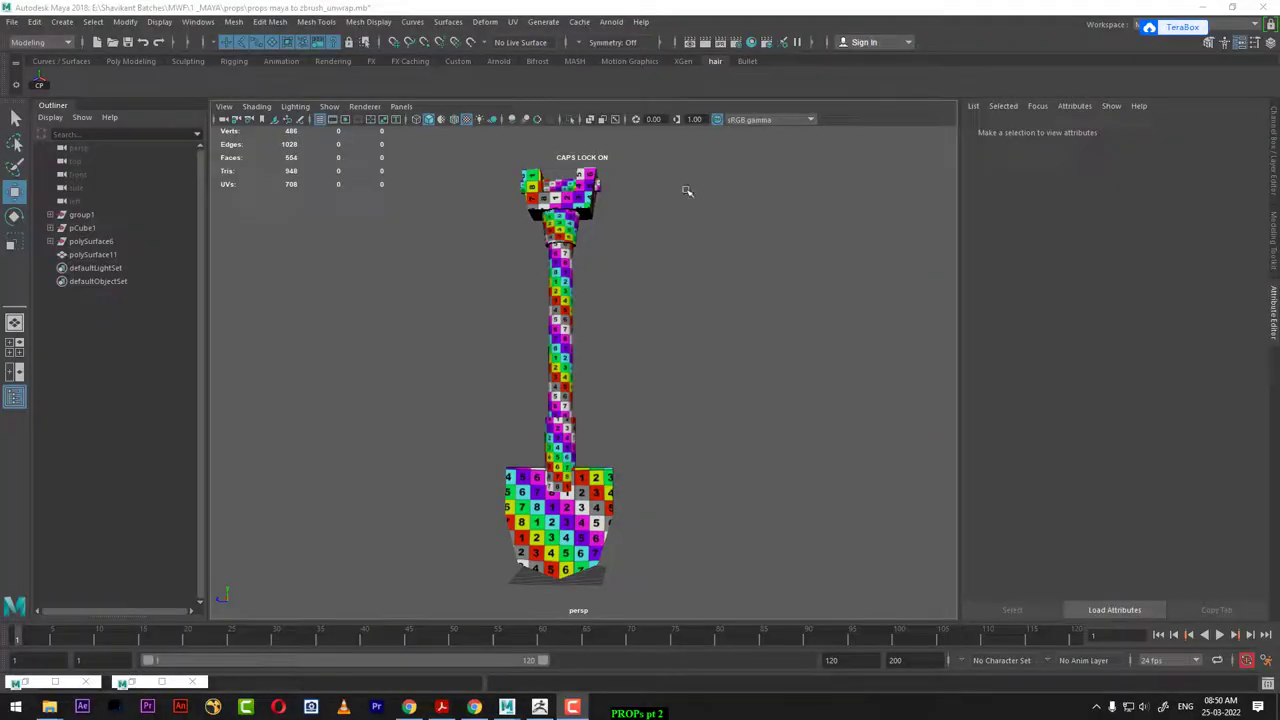
# - Marquee-select the shovel mesh polySurface11 and bring up Maya's File menu
pyautogui.moveTo(668, 152); pyautogui.dragTo(502, 612)
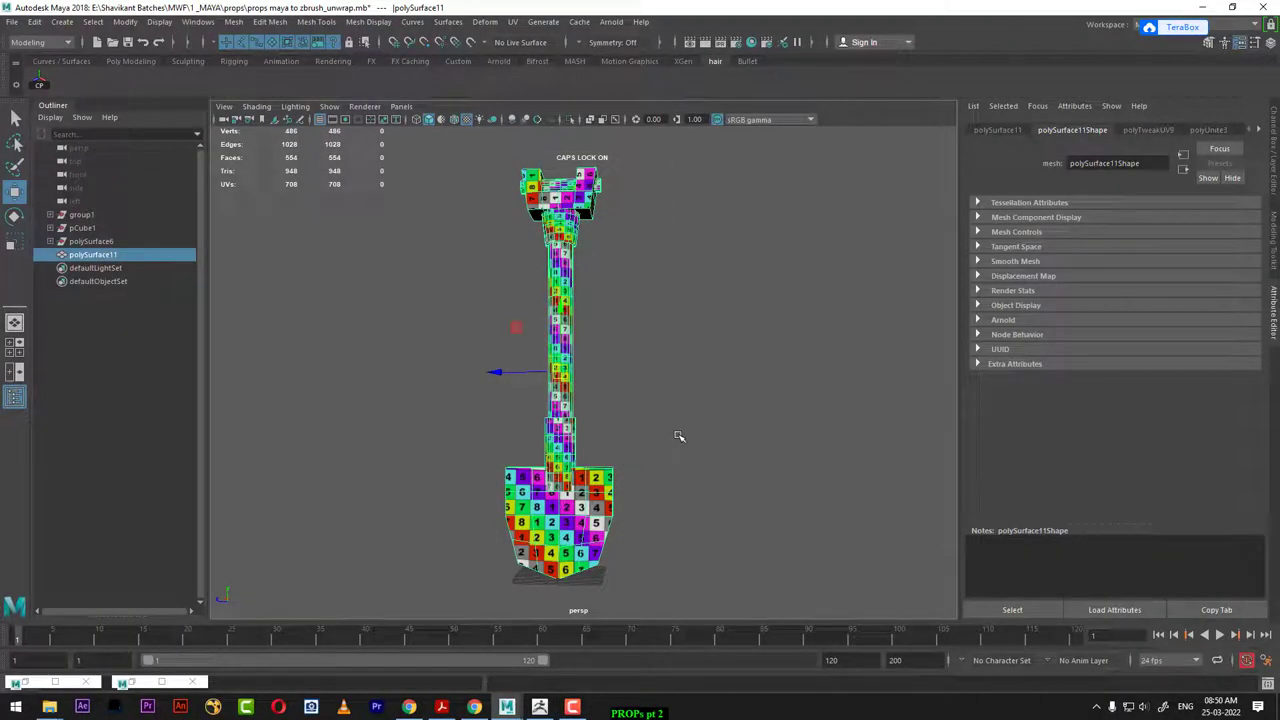
pyautogui.click(770, 525)
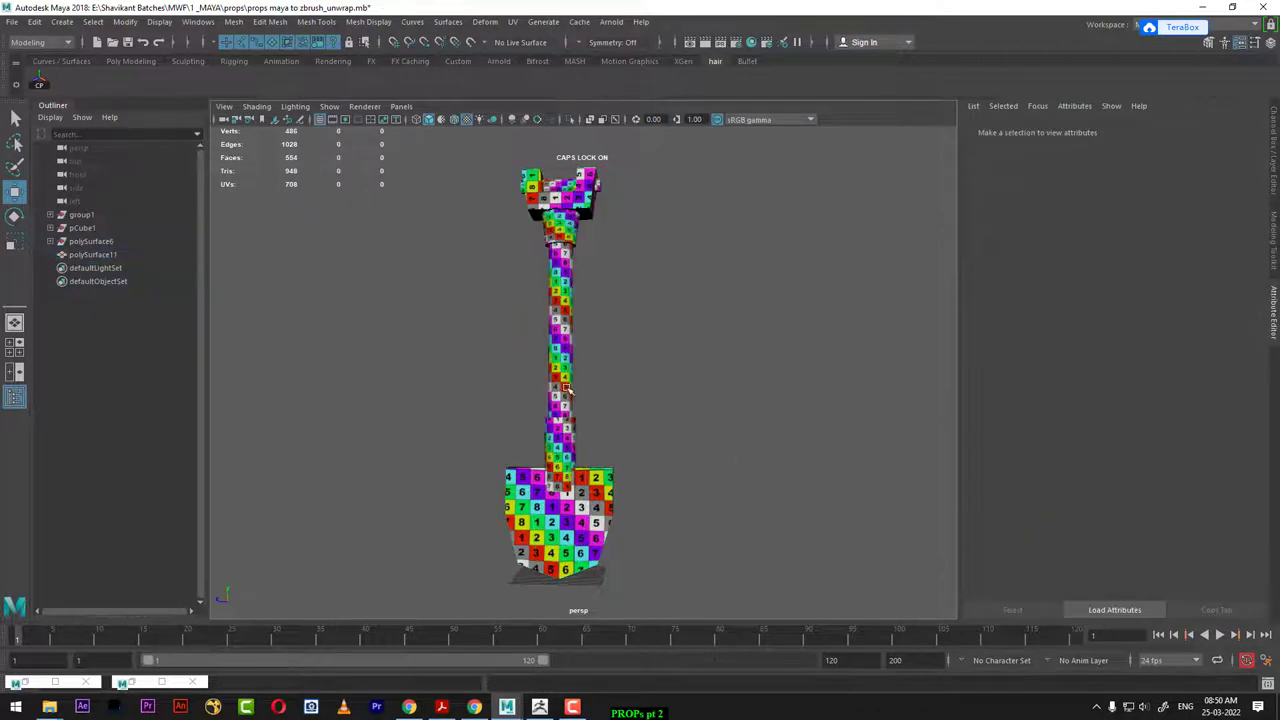
pyautogui.click(563, 391)
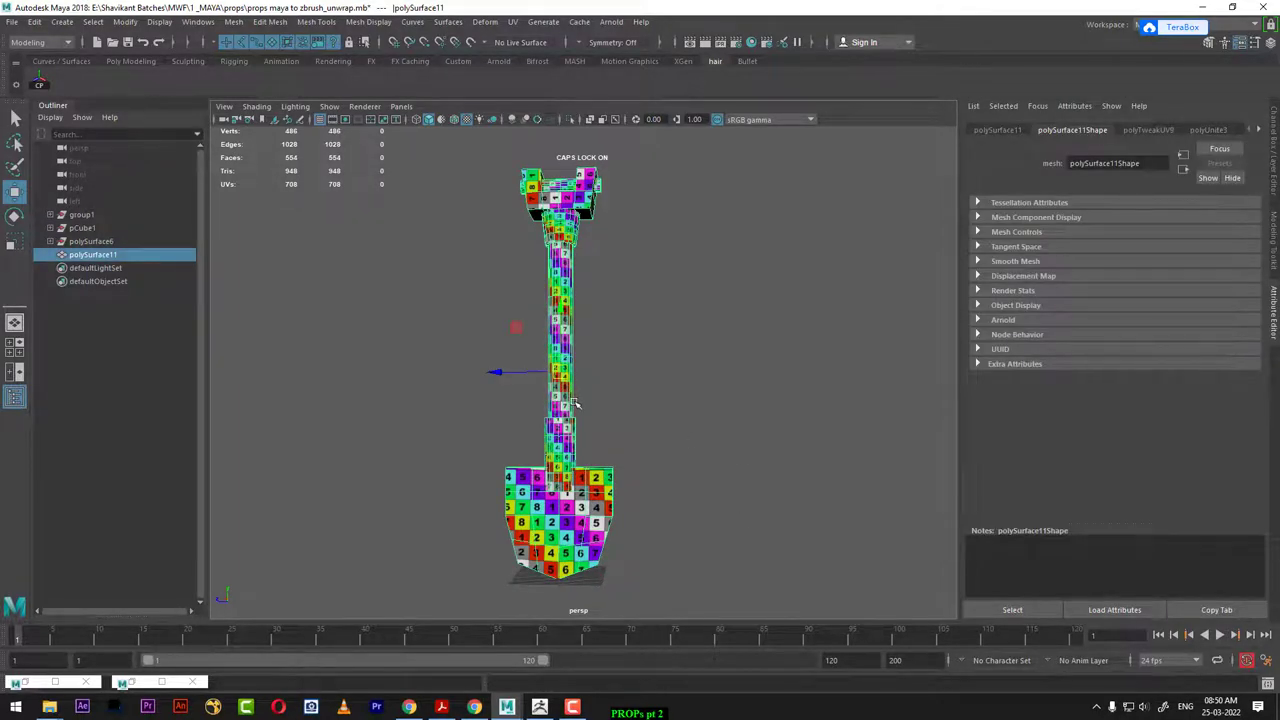
pyautogui.click(624, 481)
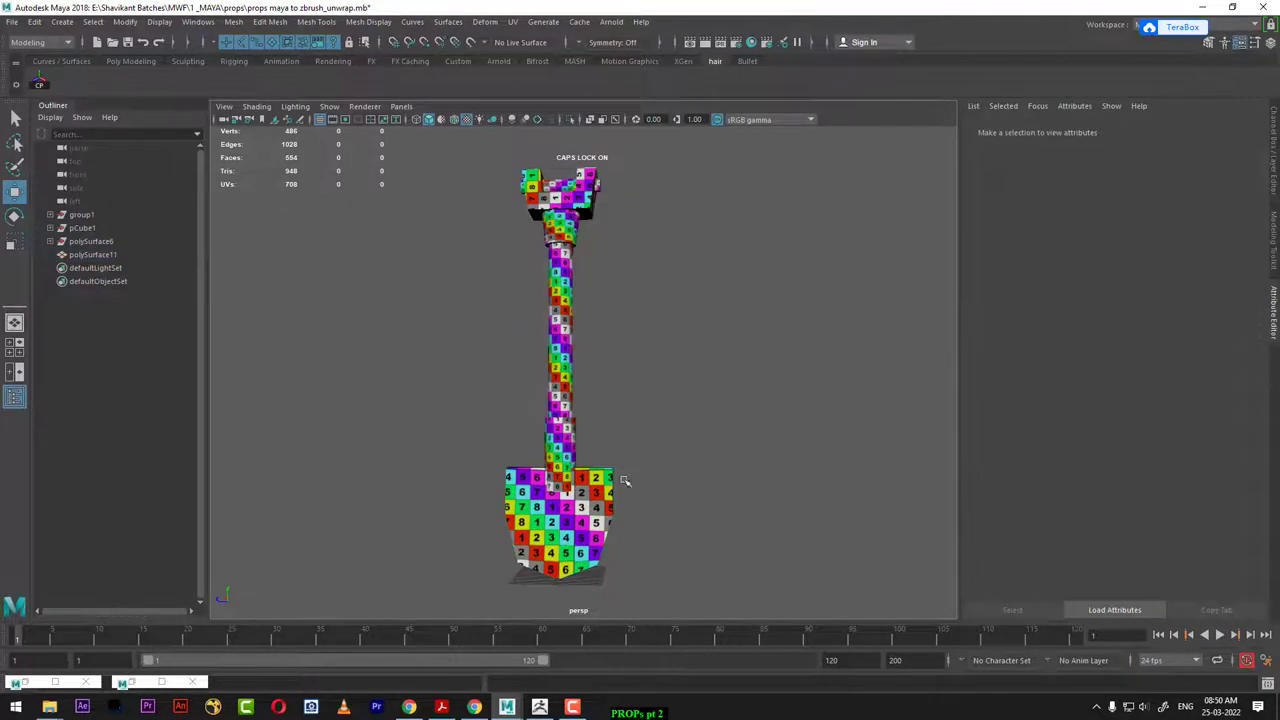
pyautogui.click(594, 494)
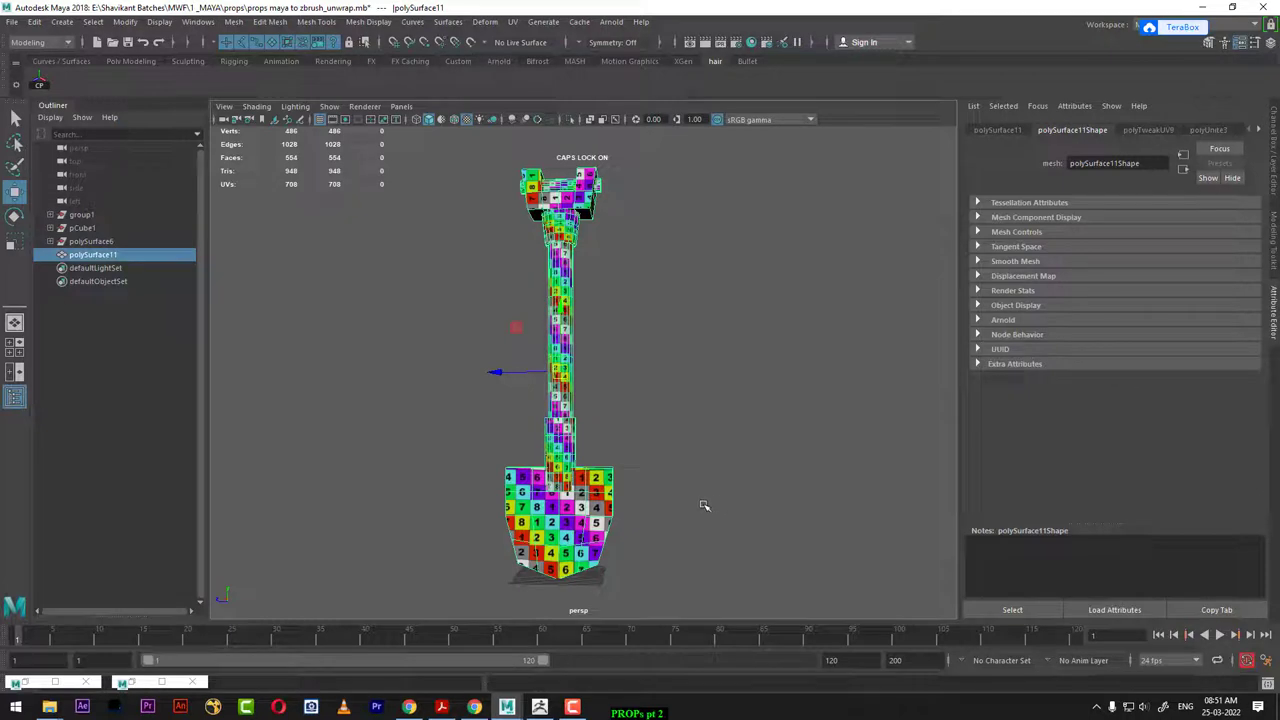
pyautogui.click(714, 431)
pyautogui.click(558, 425)
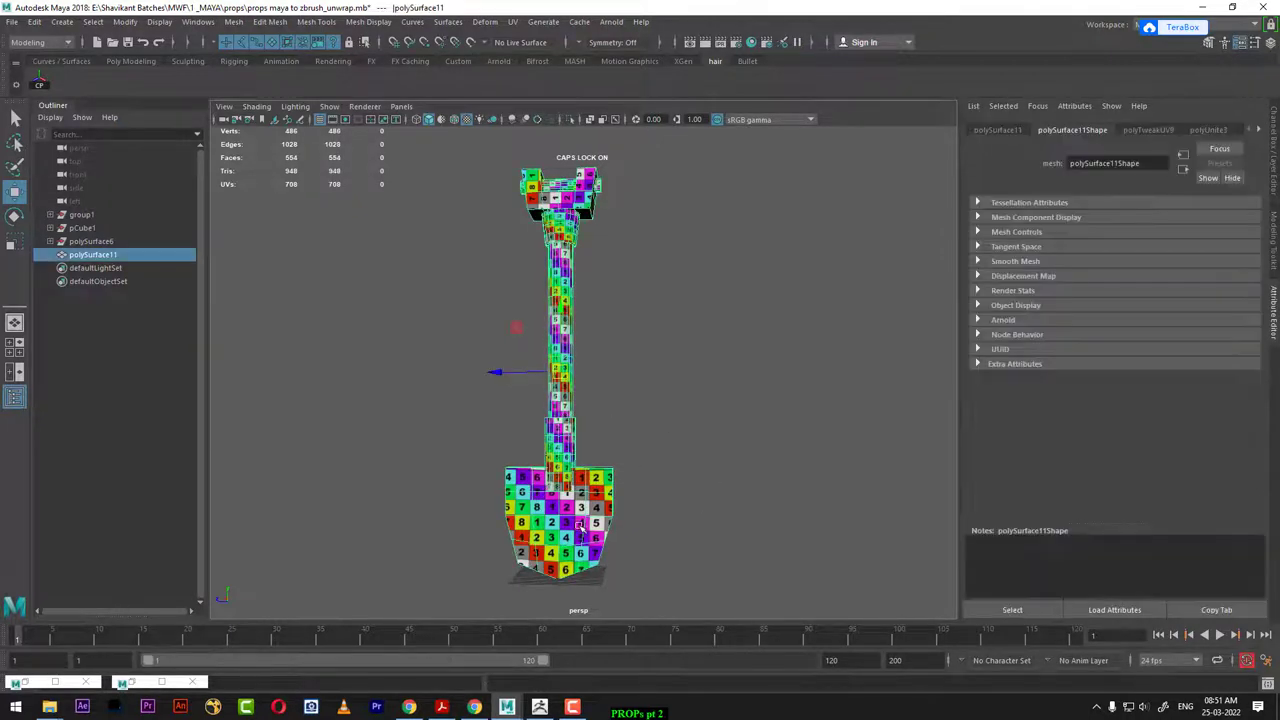
pyautogui.click(12, 21)
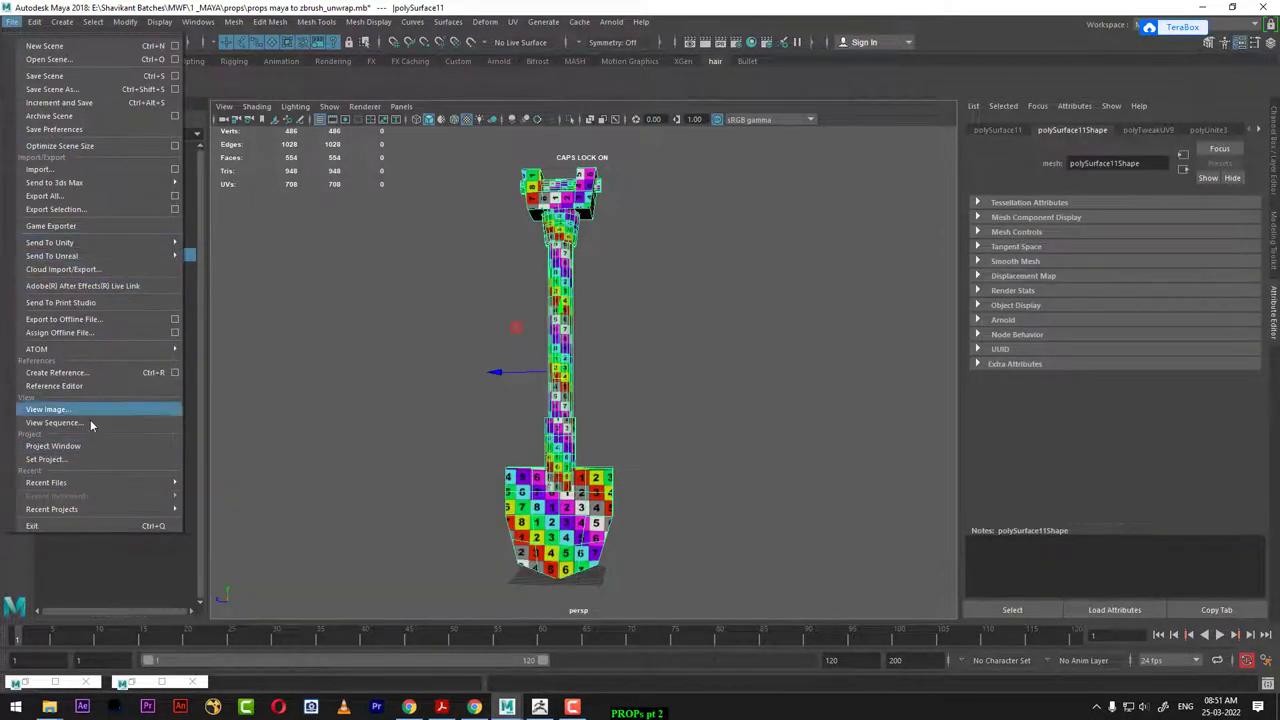
# - Set the Export Selection file type to OBJexport and launch the shovel export
pyautogui.click(177, 209)
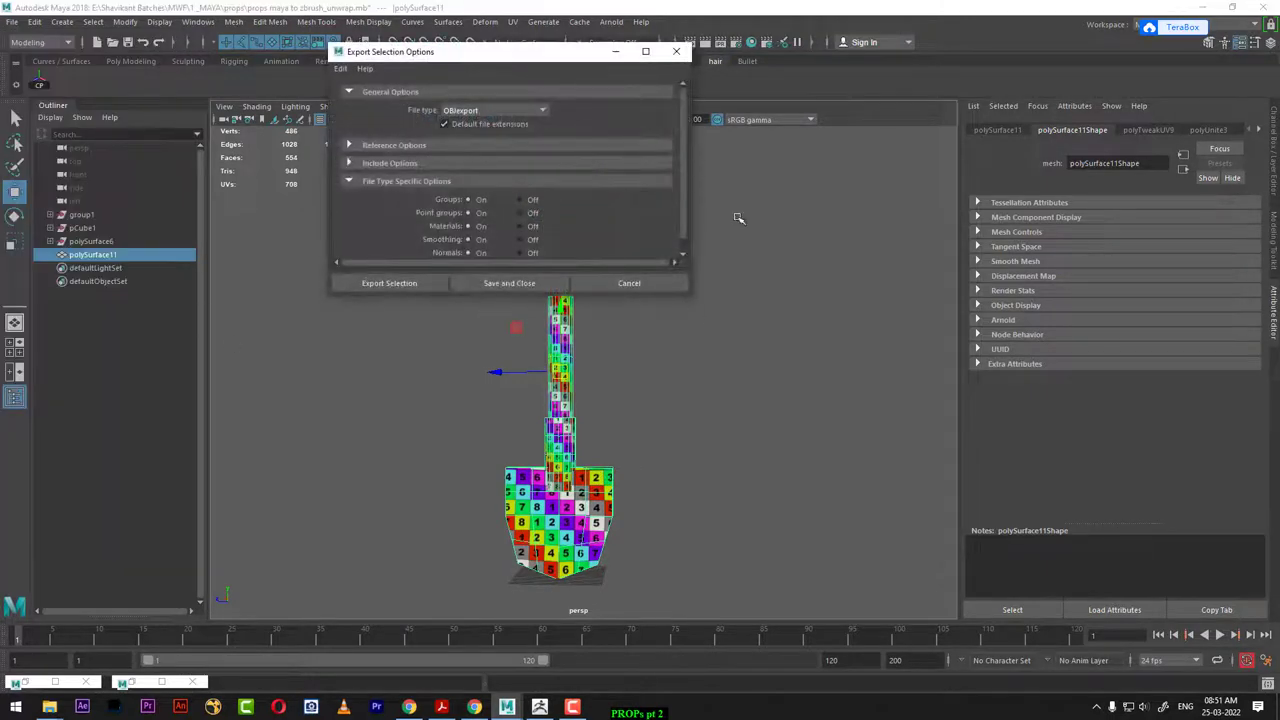
pyautogui.click(528, 109)
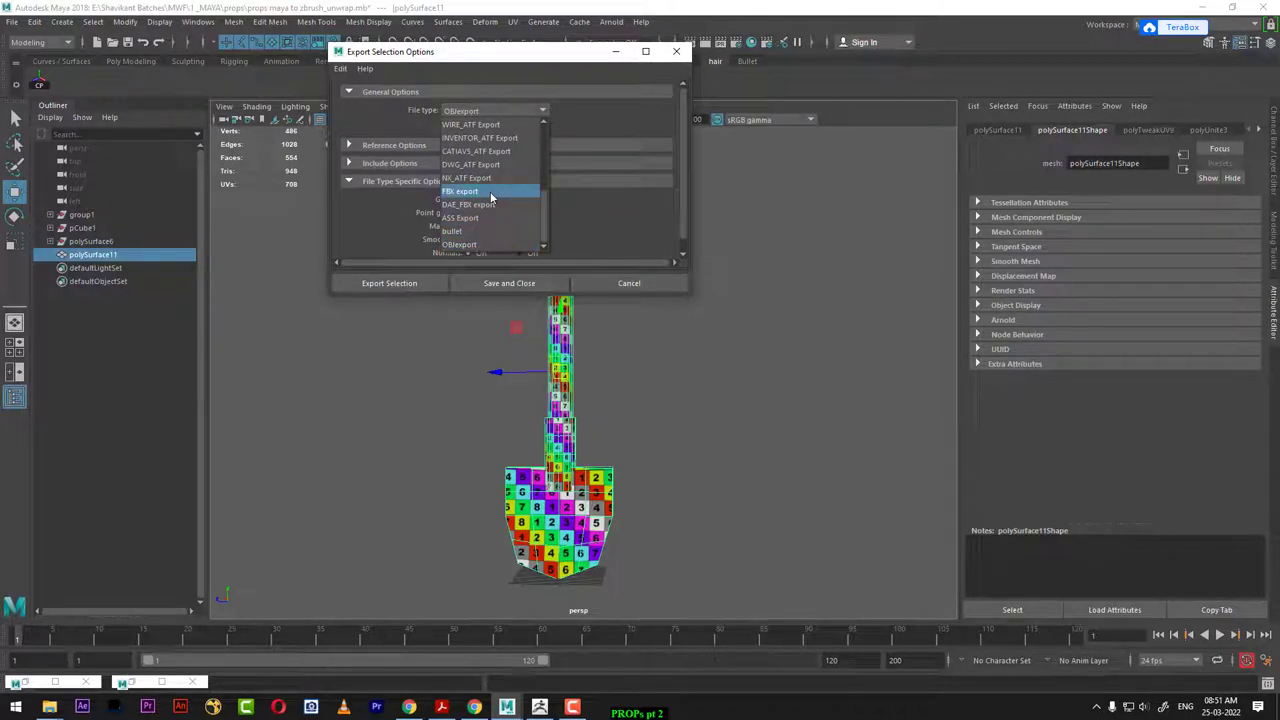
pyautogui.click(482, 245)
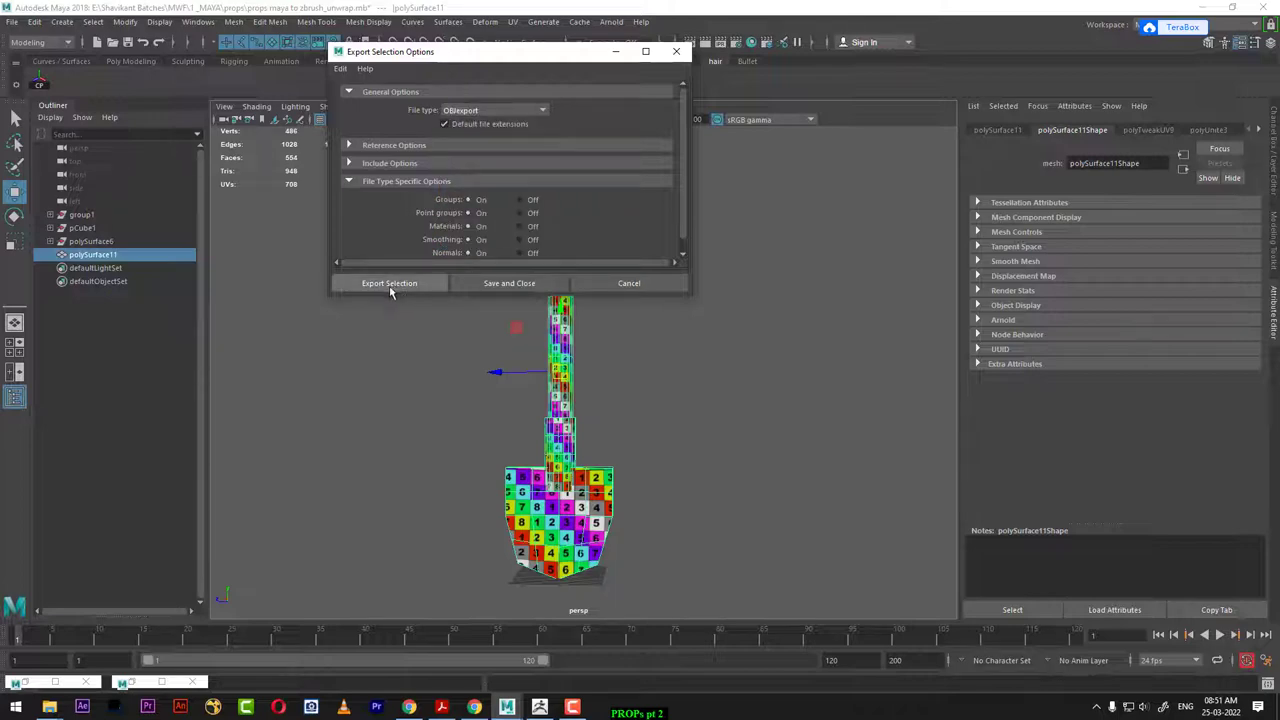
pyautogui.click(389, 284)
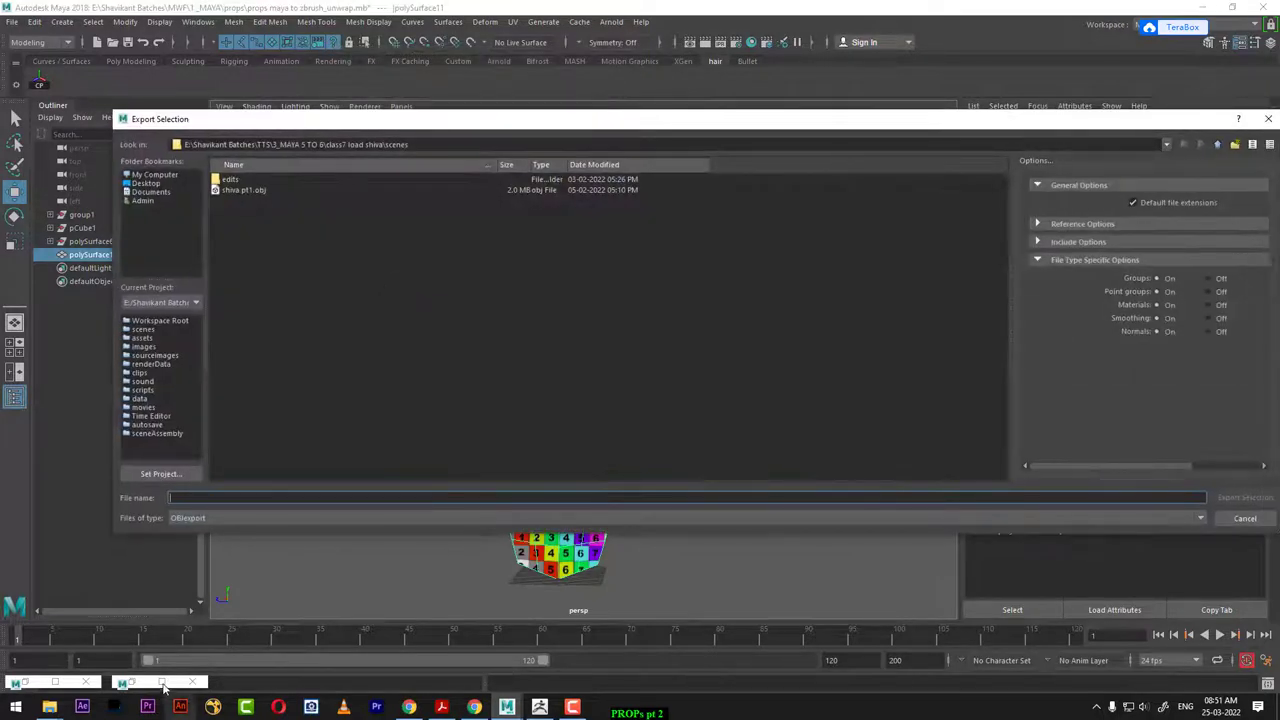
# - Export the shovel as PROPS_MAYA_ZBRUSH.obj into the copied props folder path
pyautogui.moveTo(49, 707)
pyautogui.click(217, 645)
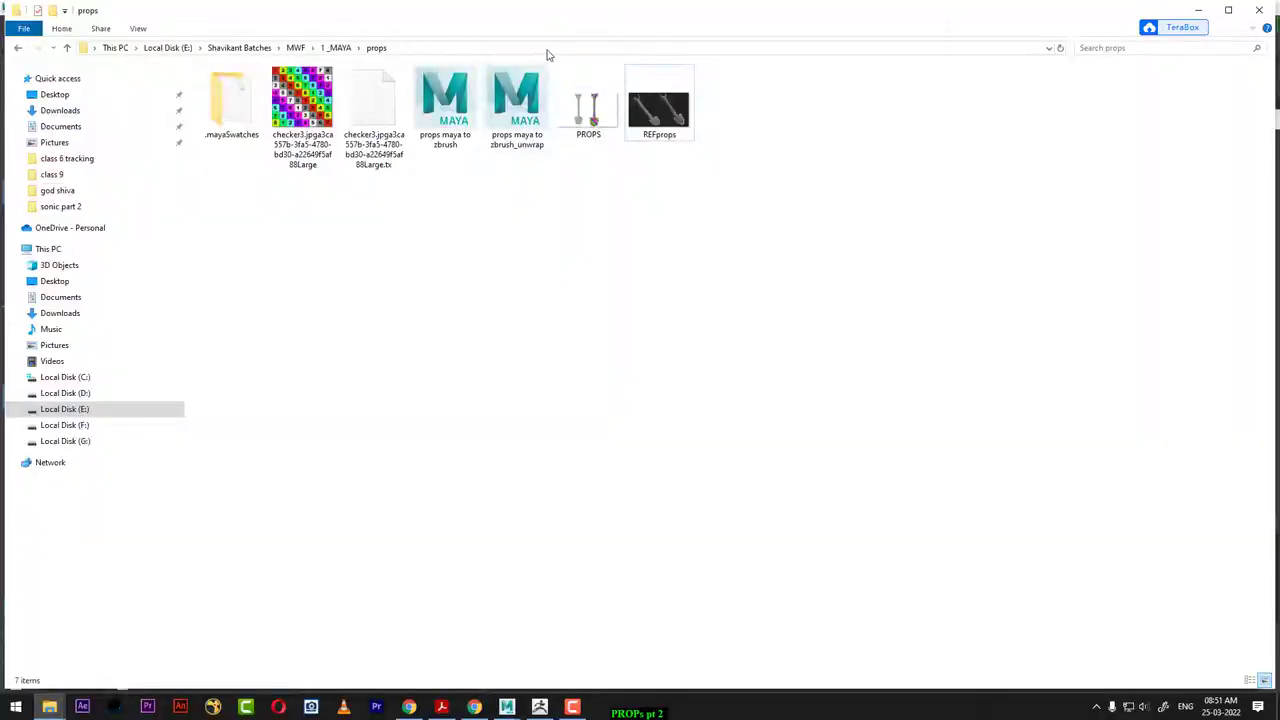
pyautogui.click(517, 50)
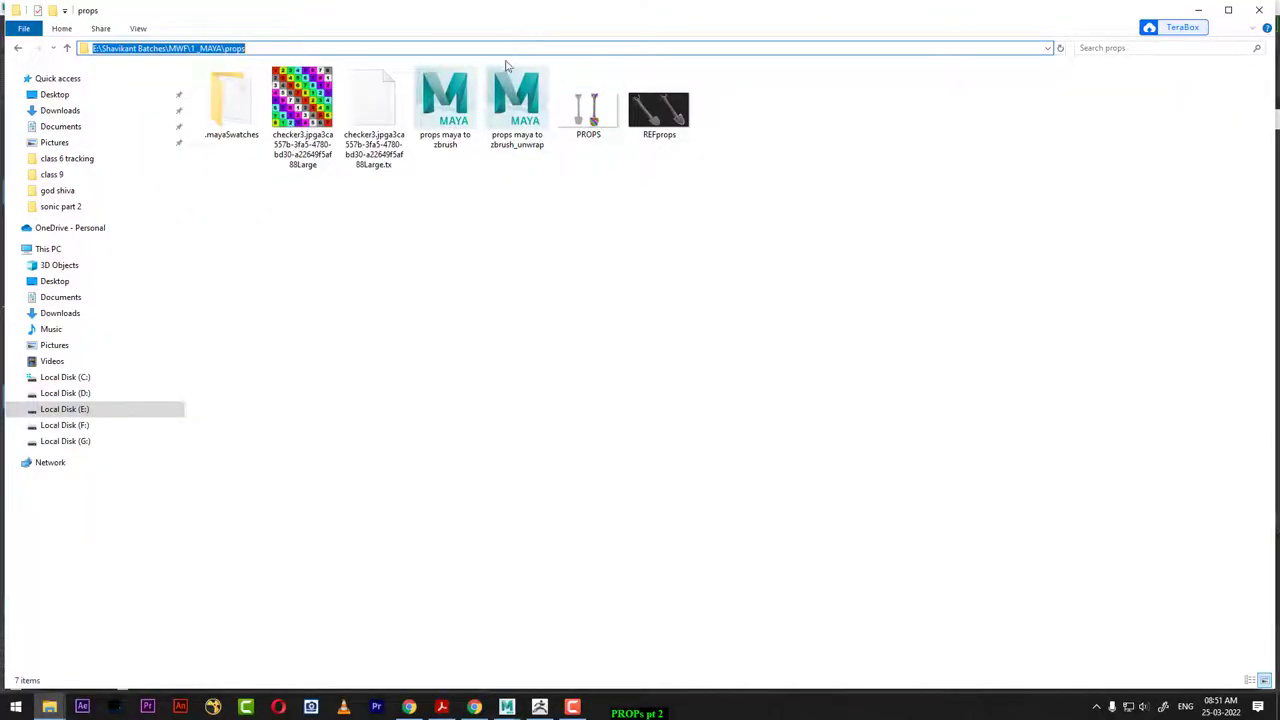
pyautogui.click(1203, 8)
pyautogui.write('E:\\Shavikant Batches\\MWF\\1 _MAYA\\props')
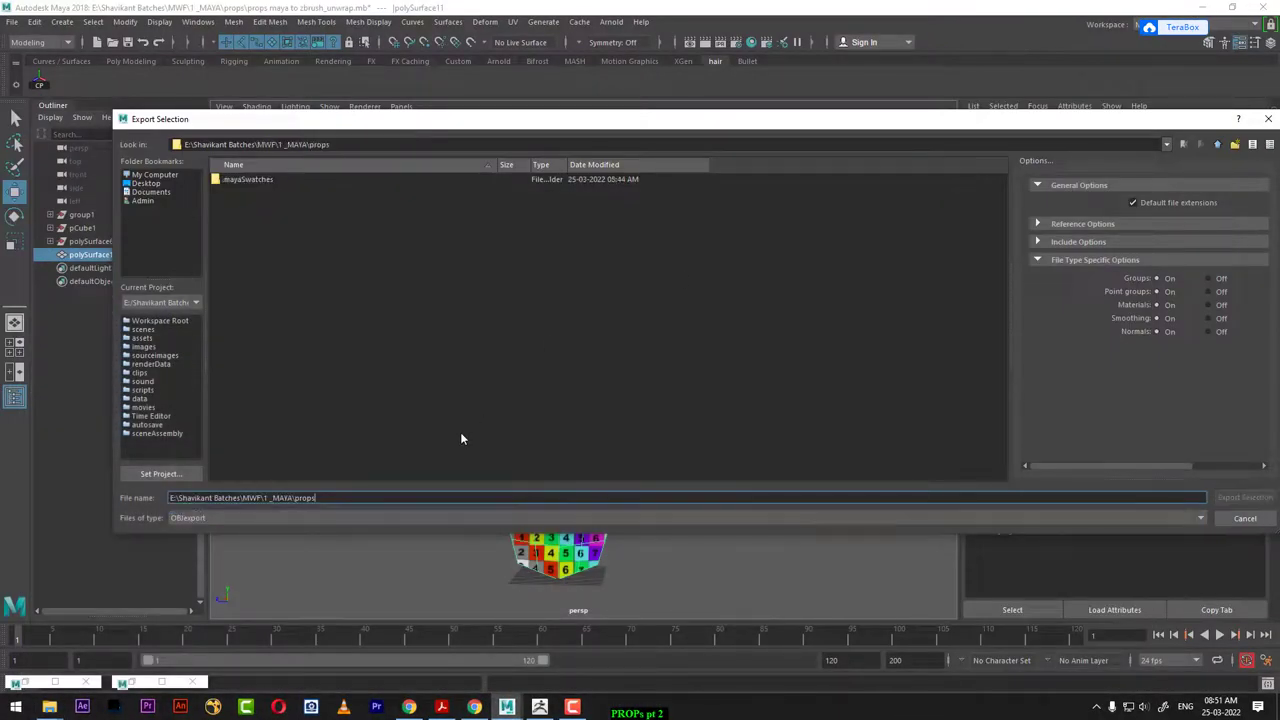
pyautogui.moveTo(390, 498); pyautogui.dragTo(2, 520)
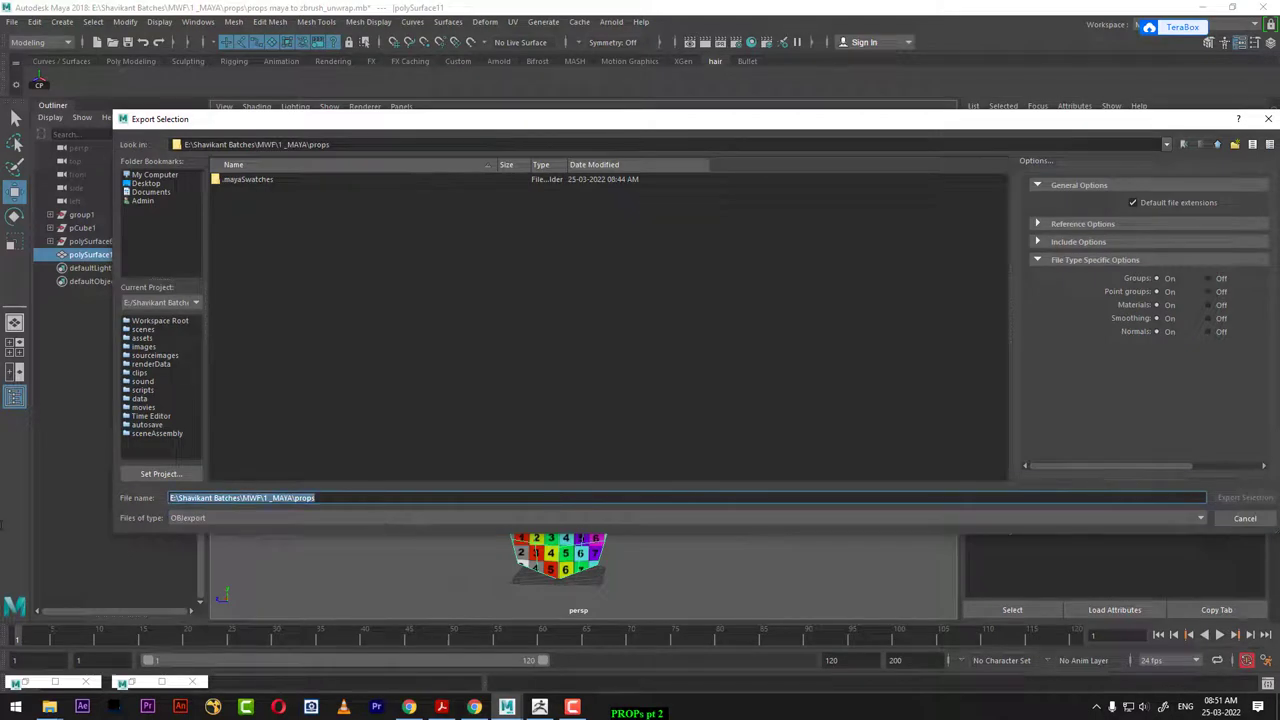
pyautogui.write('PROPS _MAYA_ZBRUSH')
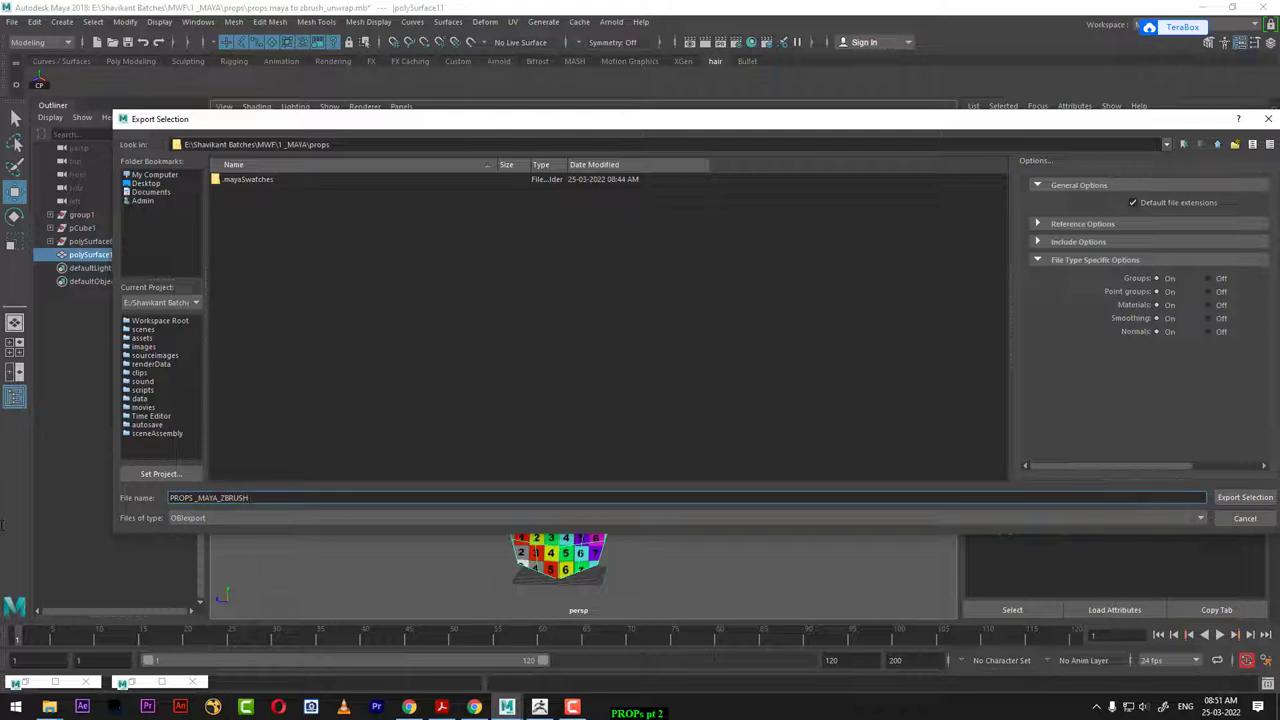
pyautogui.press('Return')
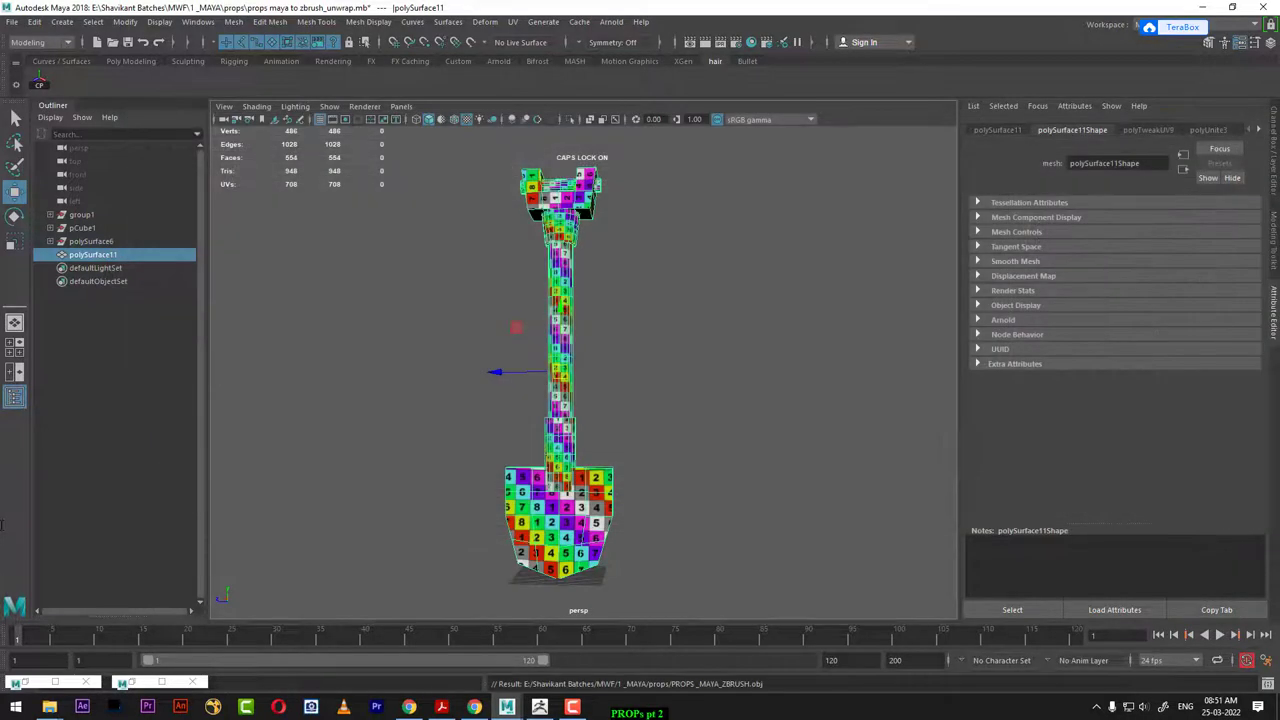
# - Switch to ZBrush and close the LightBox browser
pyautogui.click(539, 707)
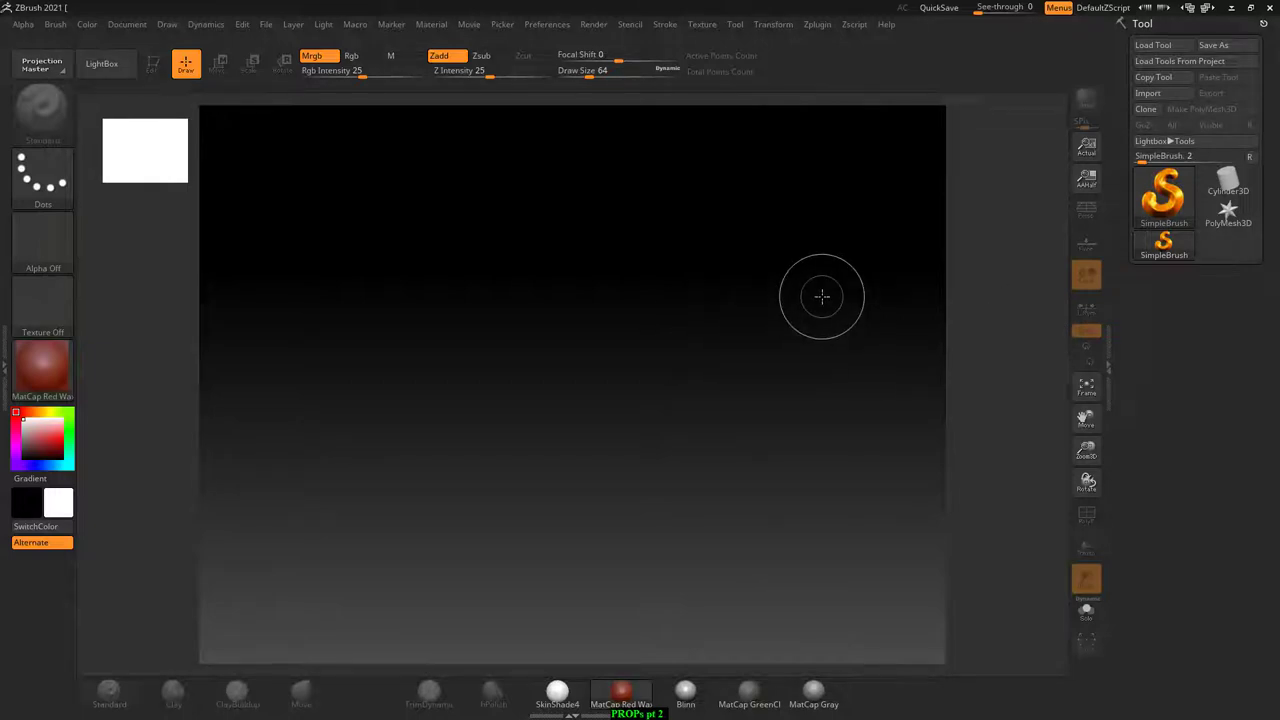
pyautogui.press(',')
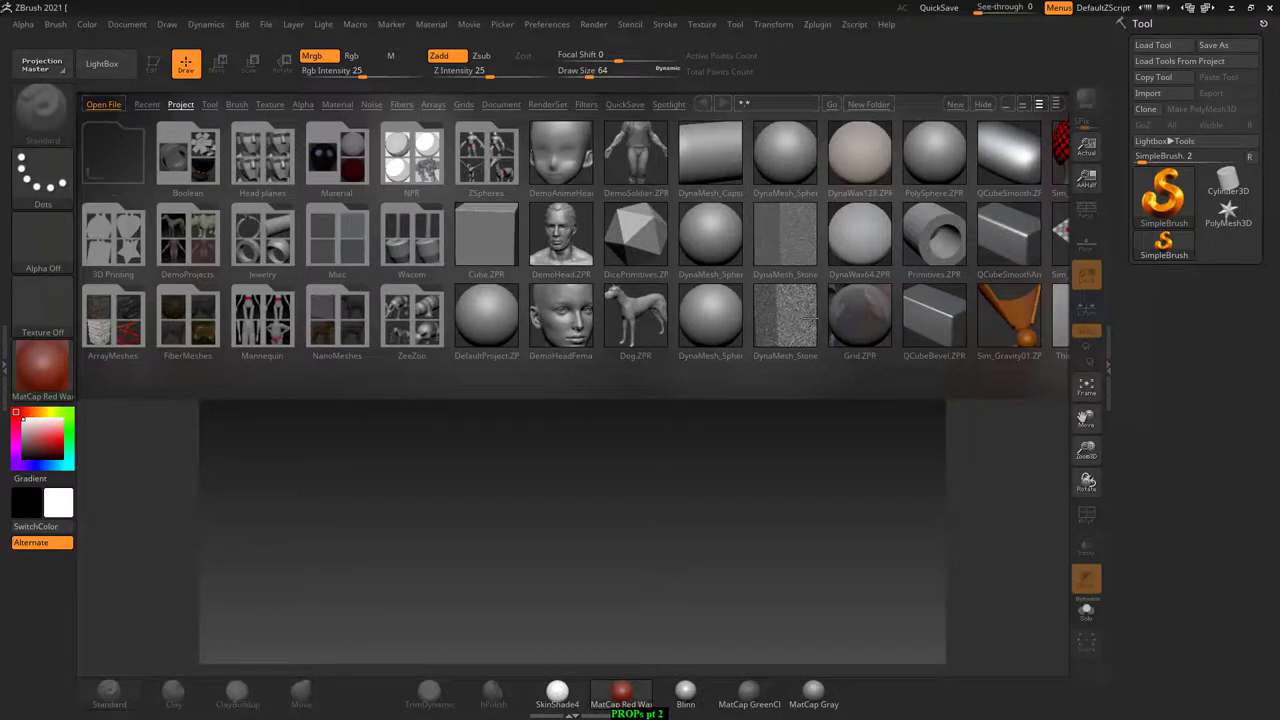
pyautogui.press(',')
pyautogui.press(',')
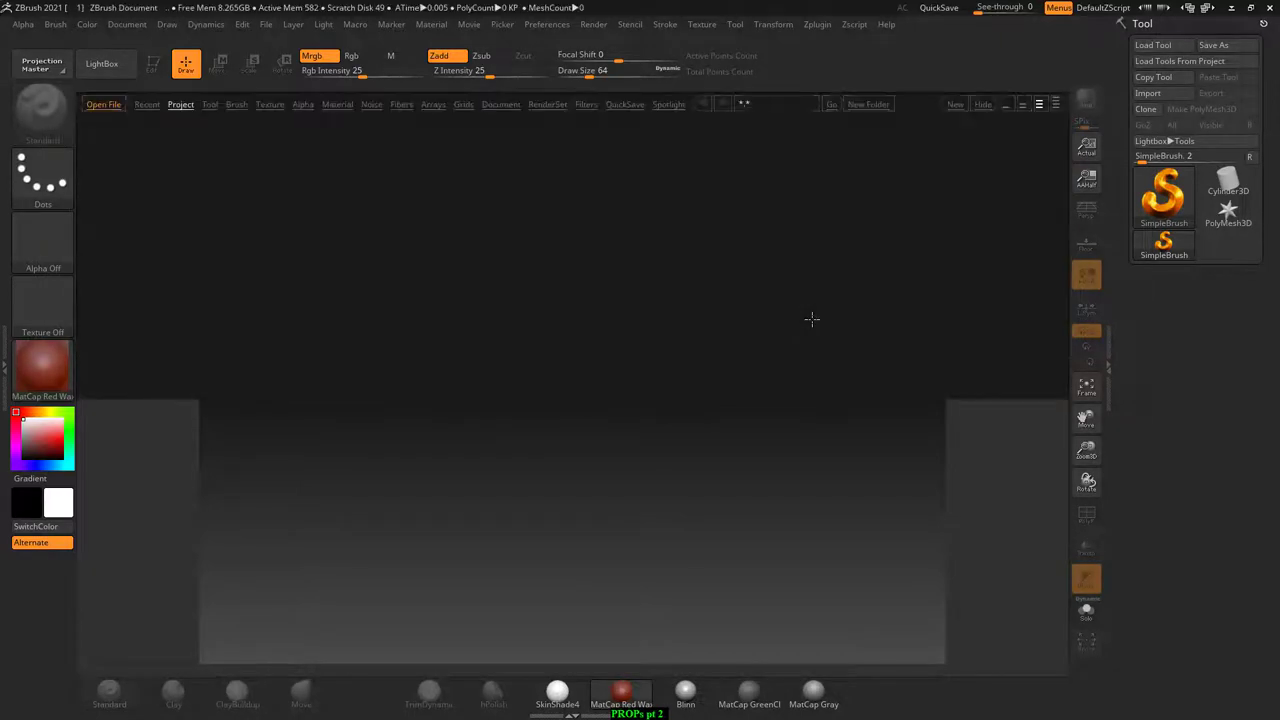
pyautogui.press(',')
pyautogui.press(',')
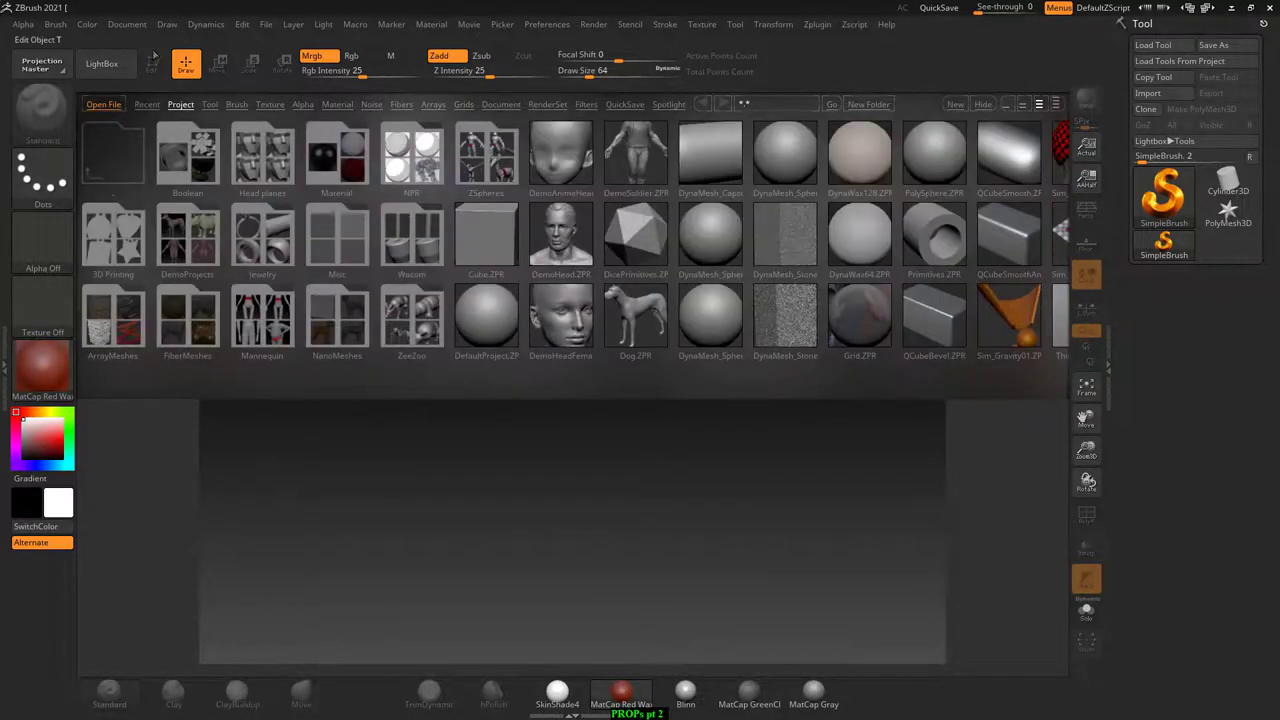
pyautogui.click(109, 69)
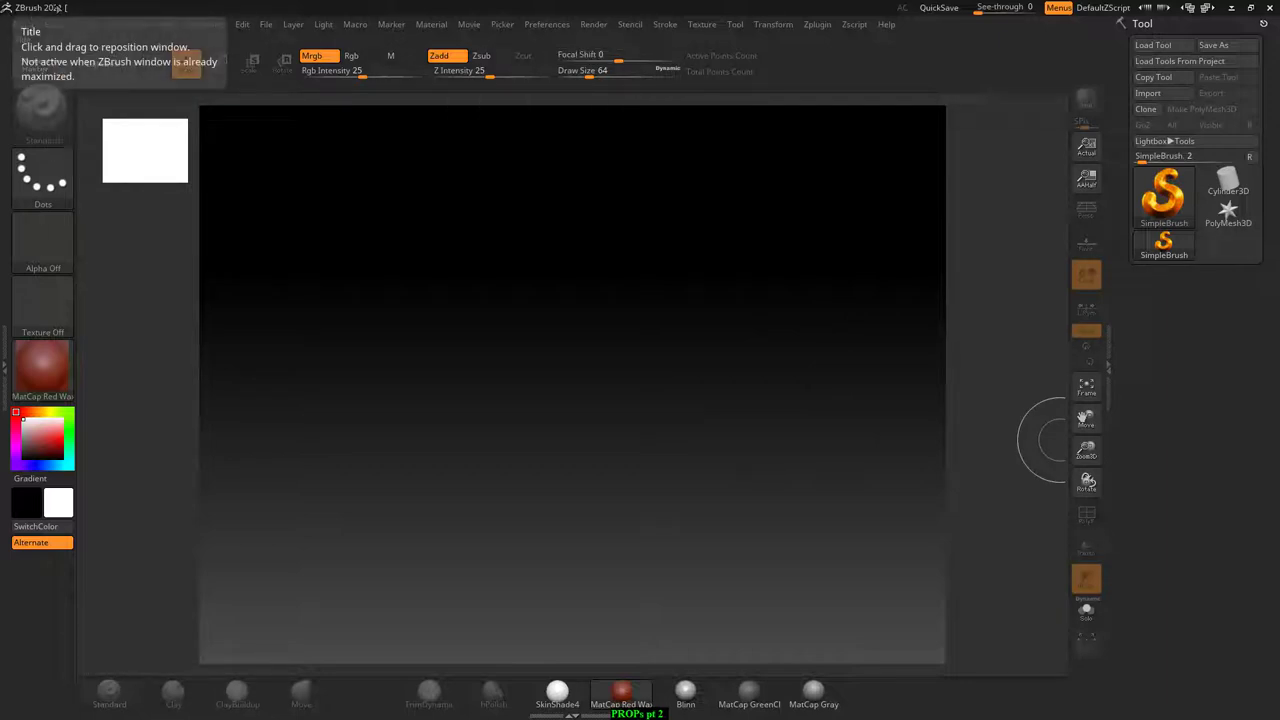
pyautogui.click(87, 24)
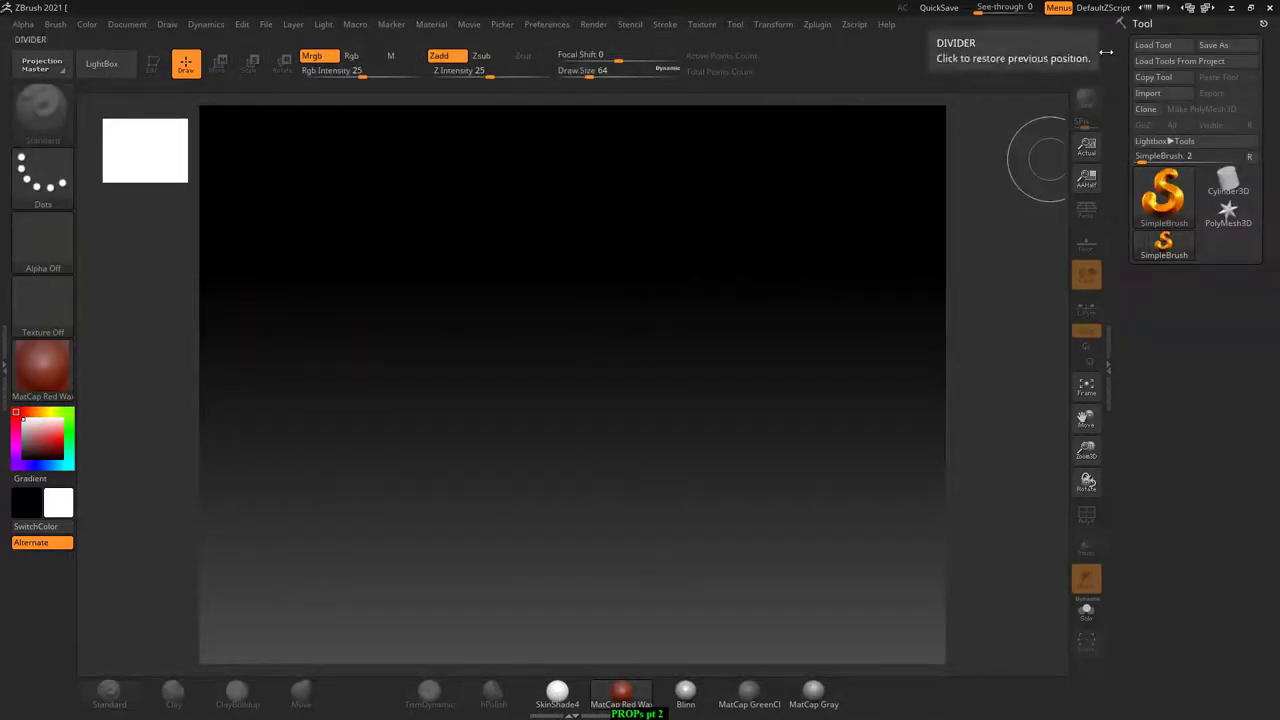
# - Briefly dock the Stroke palette in the tray, then choose Sphere3D as the tool
pyautogui.click(663, 25)
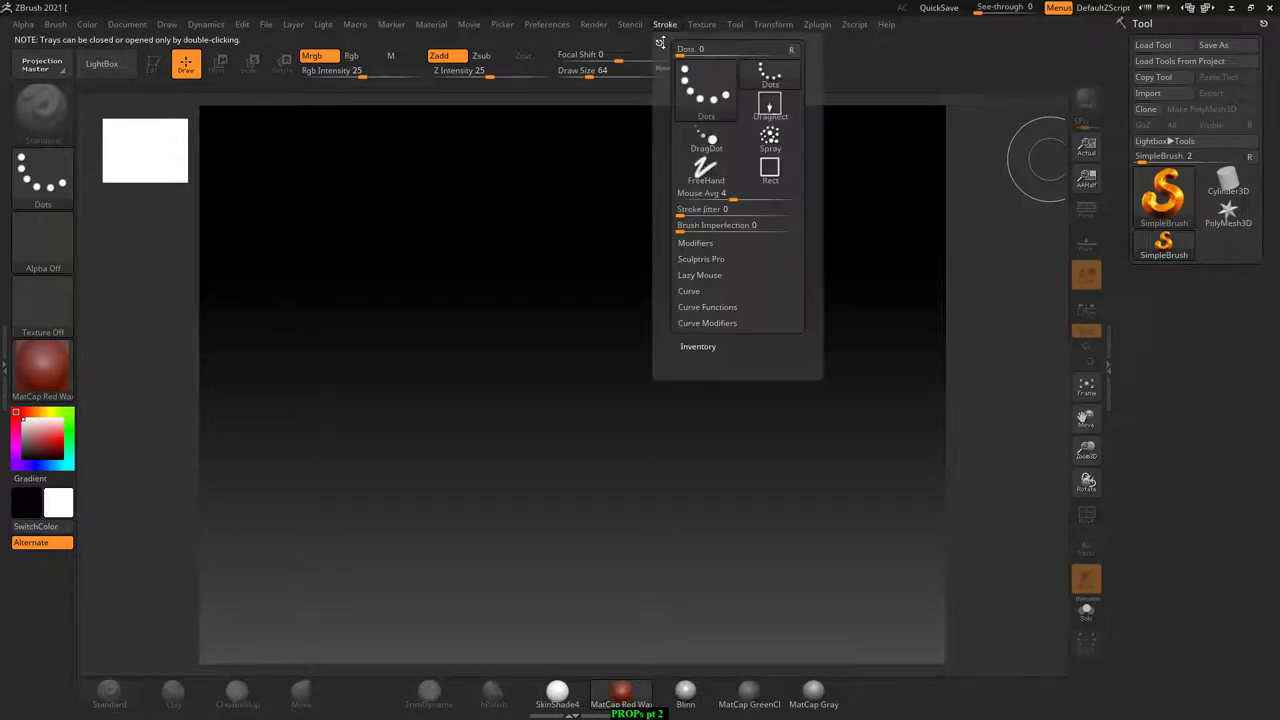
pyautogui.moveTo(659, 44); pyautogui.dragTo(1150, 45)
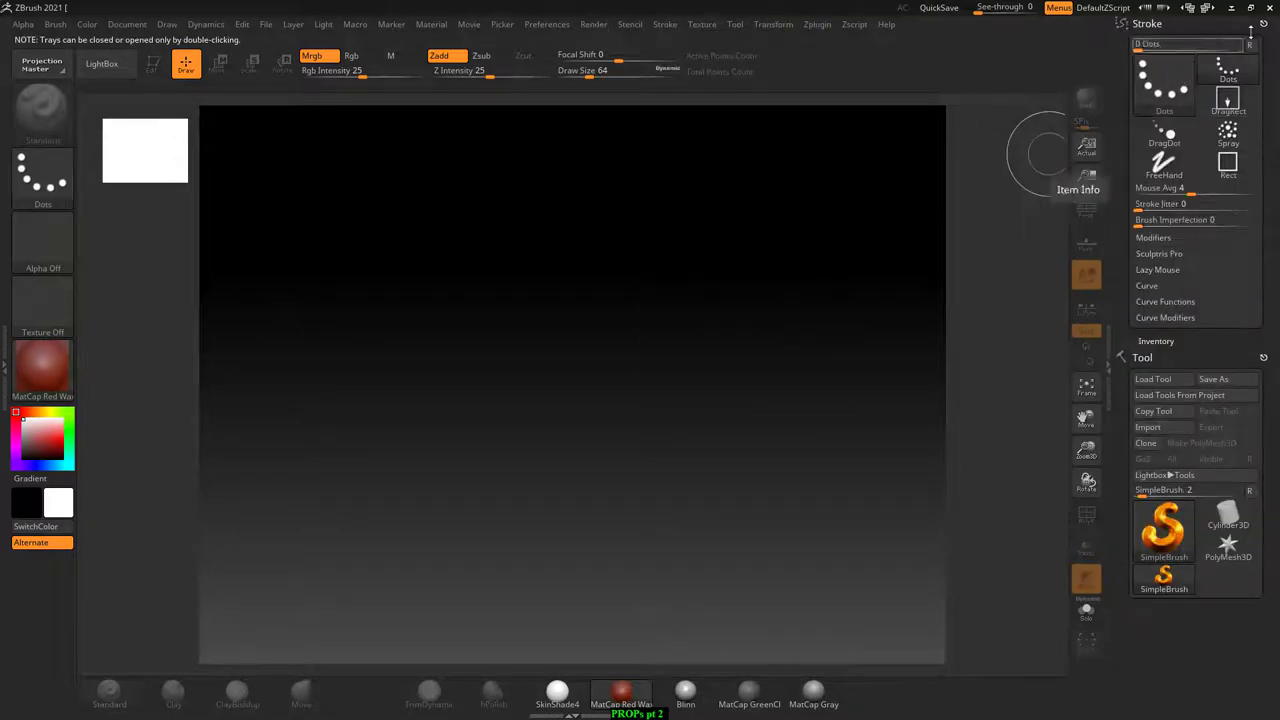
pyautogui.click(1263, 22)
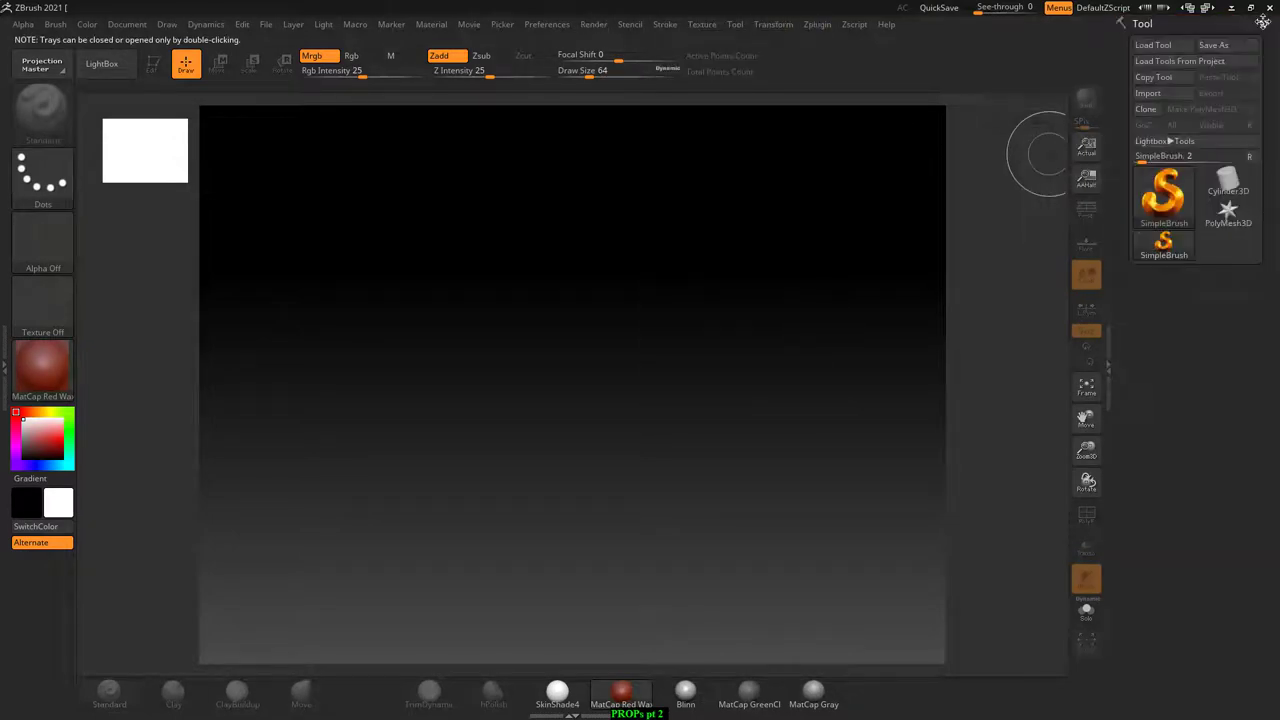
pyautogui.click(1157, 196)
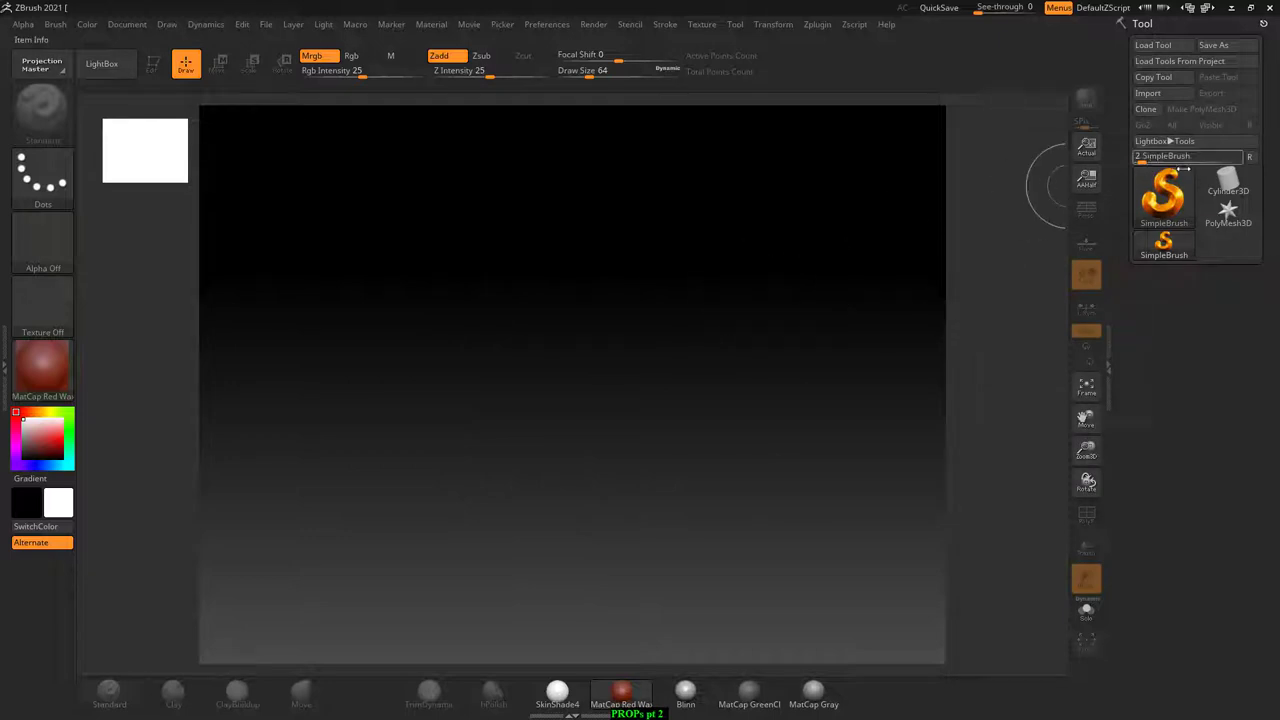
pyautogui.click(1163, 195)
# - Draw the Sphere3D in the middle of the canvas and switch it to Edit mode
pyautogui.click(510, 254)
pyautogui.moveTo(594, 365); pyautogui.dragTo(614, 506)
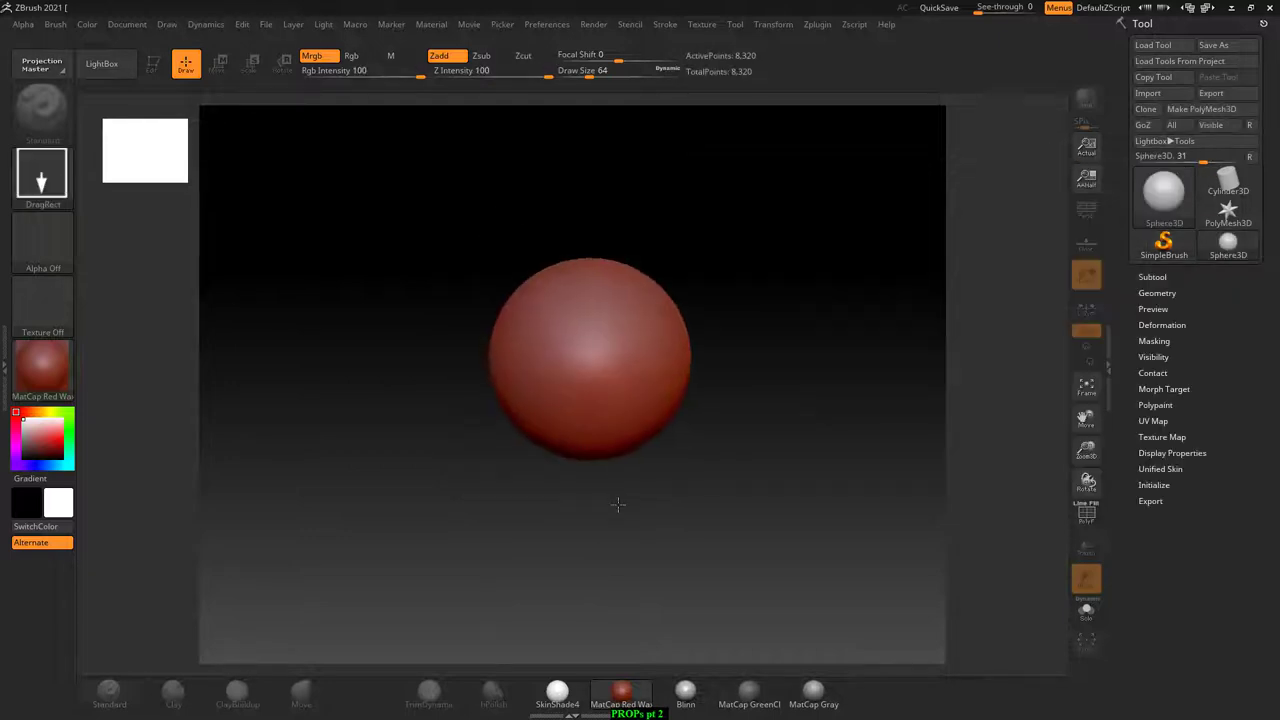
pyautogui.press('t')
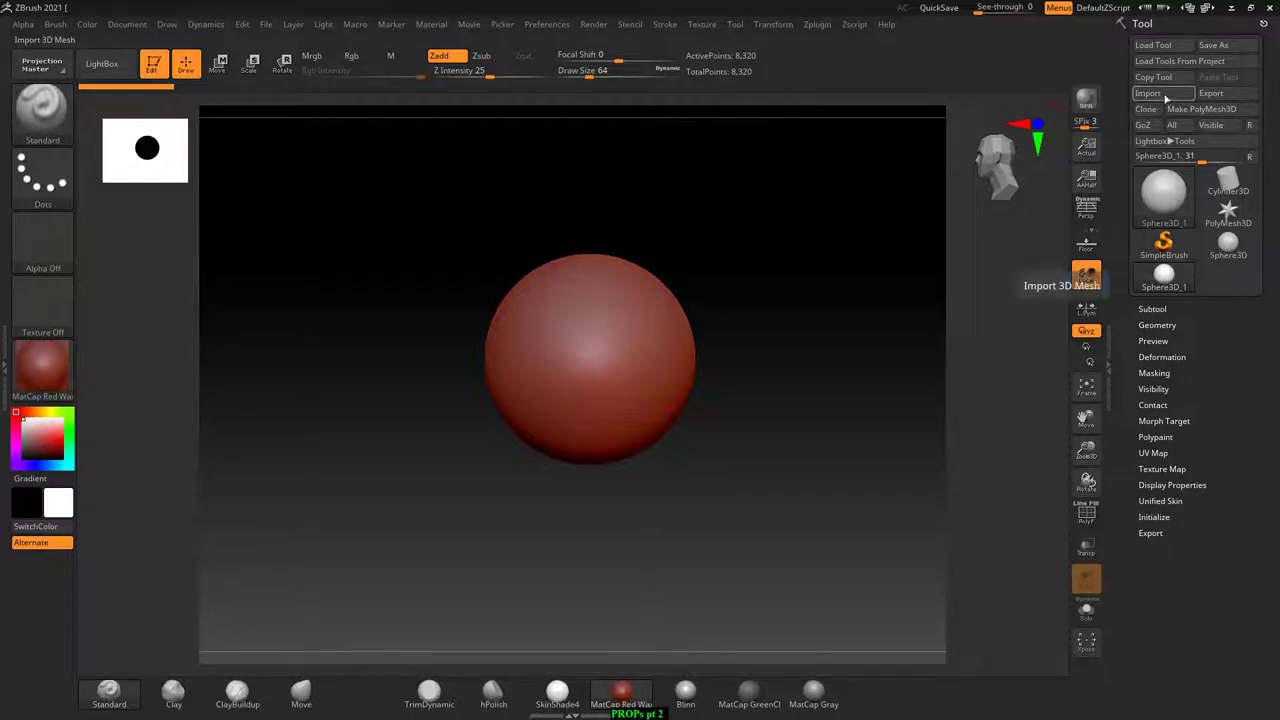
# - Import PROPS_MAYA_ZBRUSH.obj from the props folder as the current tool
pyautogui.click(1165, 97)
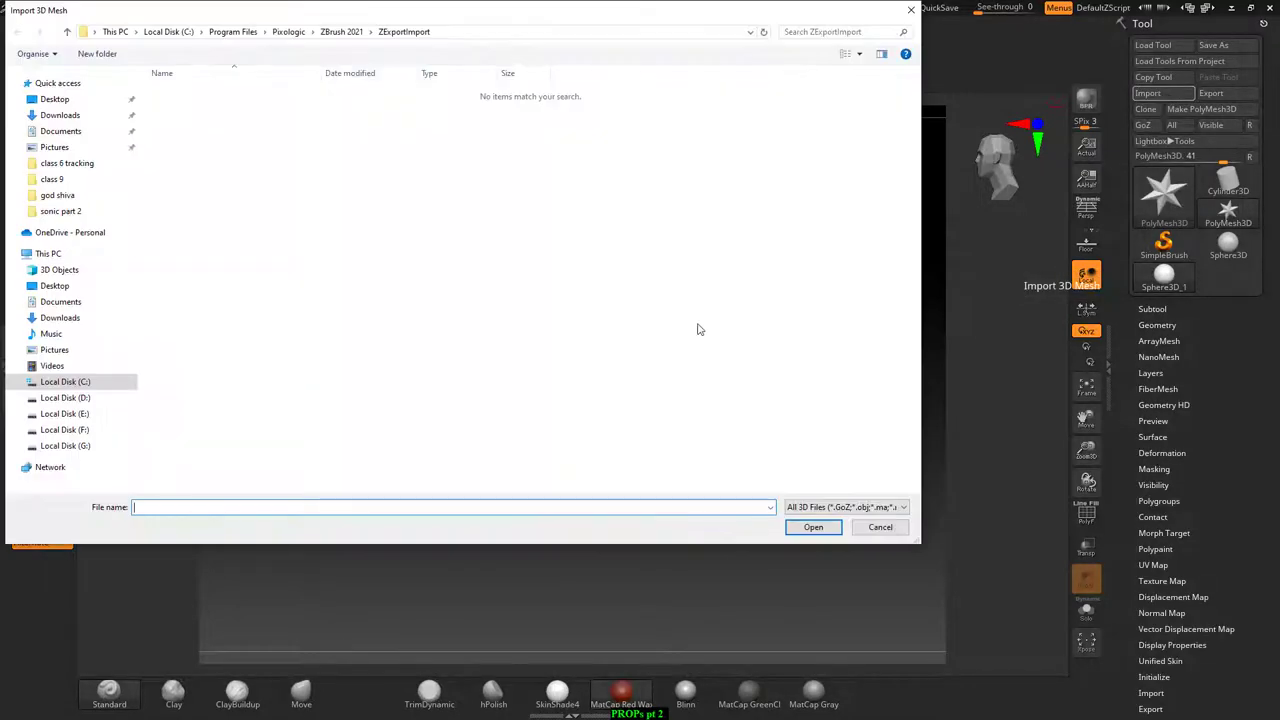
pyautogui.write('E:\\Shavikant Batches\\MWF\\1 _MAYA\\props')
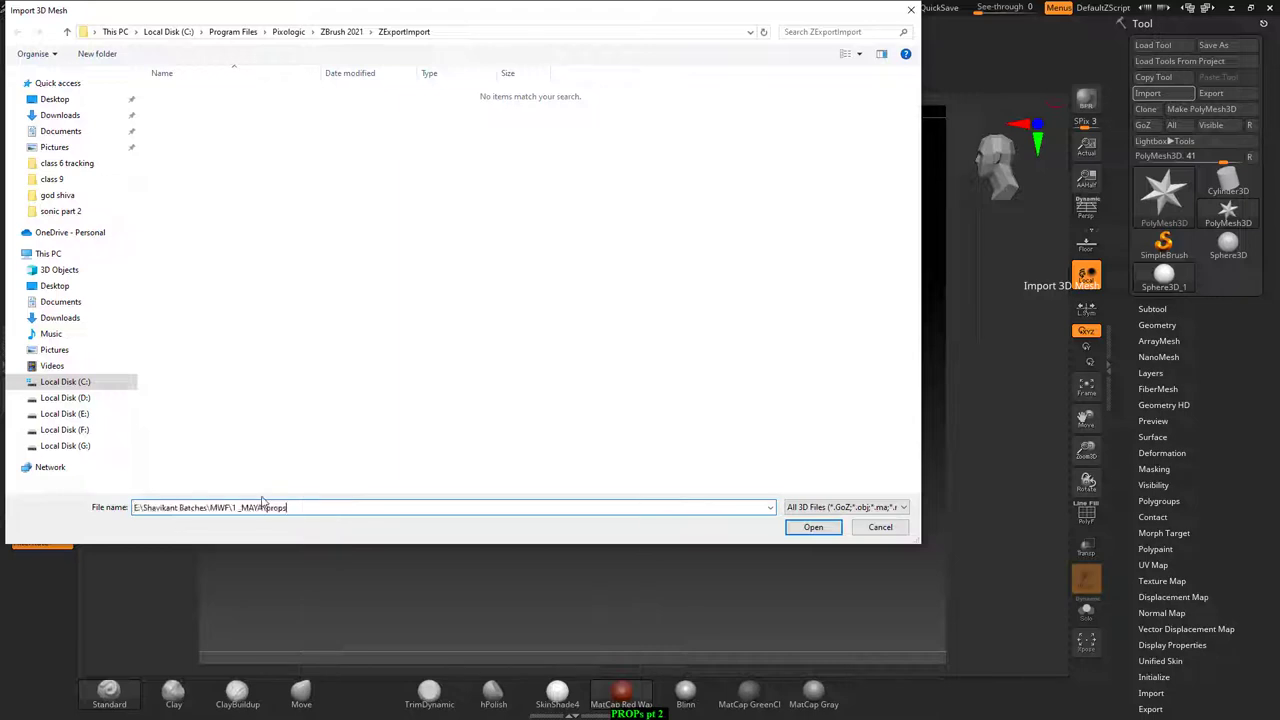
pyautogui.press('Return')
pyautogui.doubleClick(265, 112)
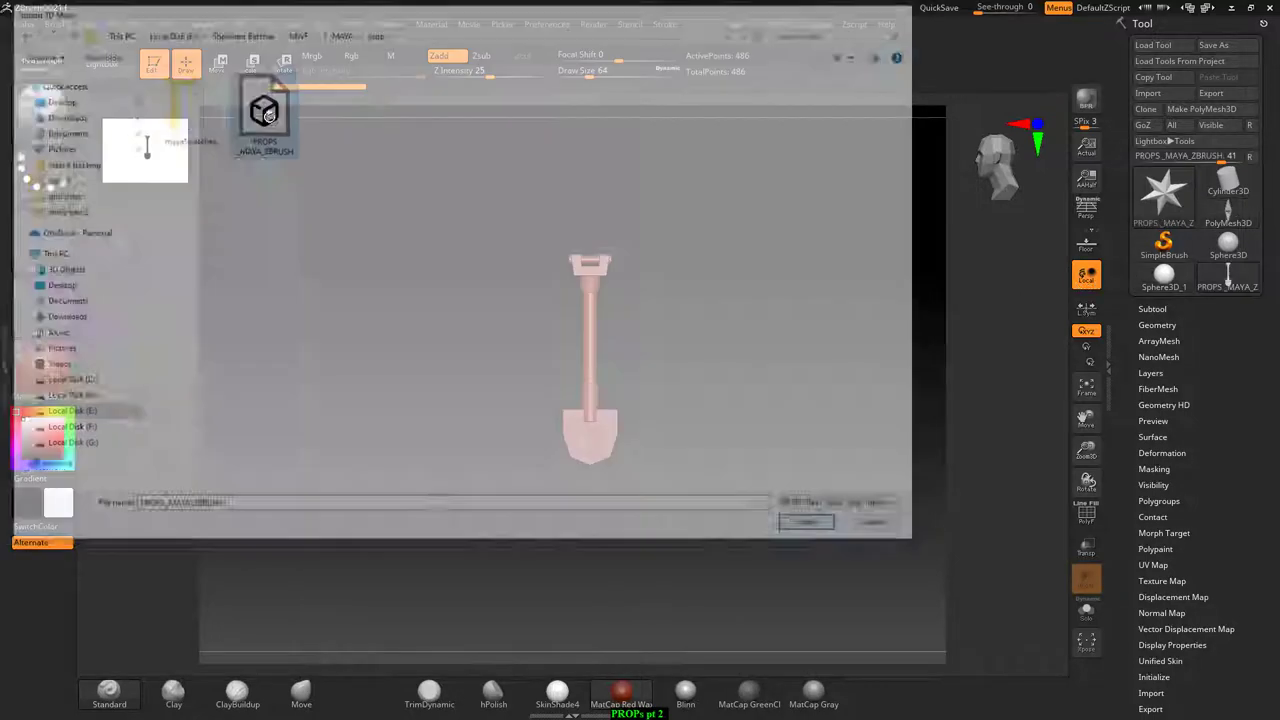
# - Frame the shovel, turn on the floor grid and zoom out to see it whole
pyautogui.press('f')
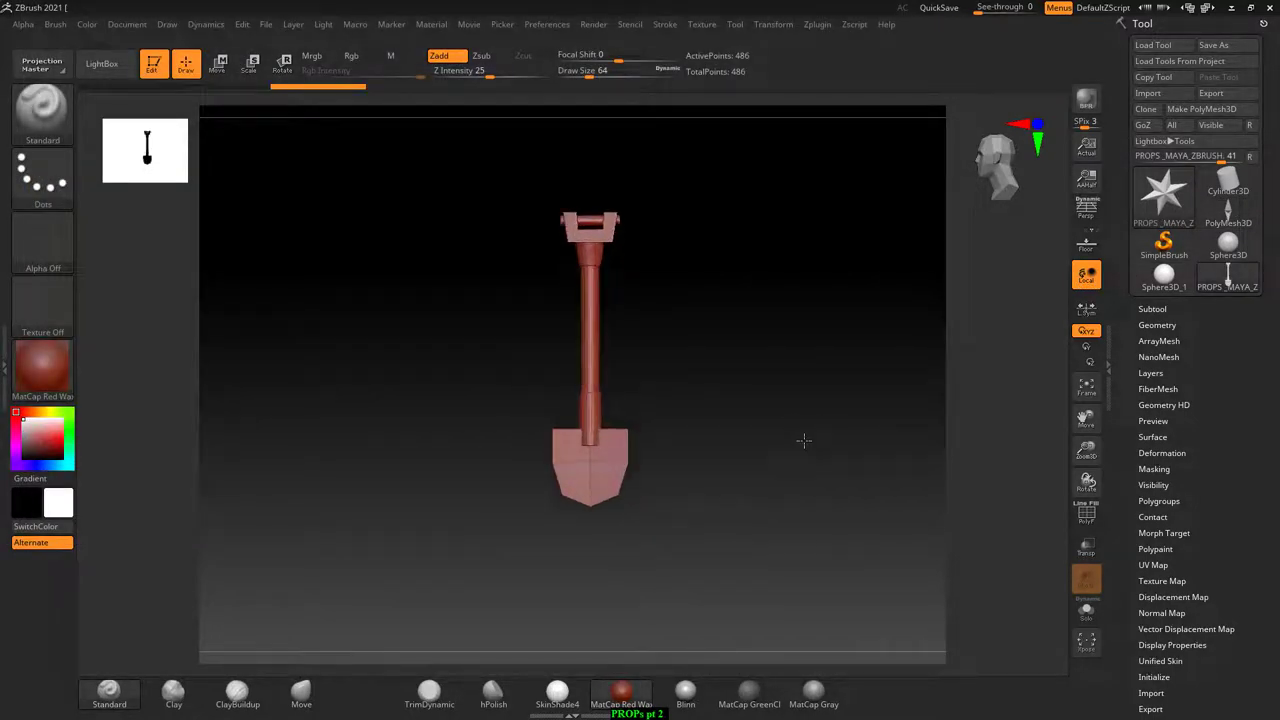
pyautogui.click(1086, 243)
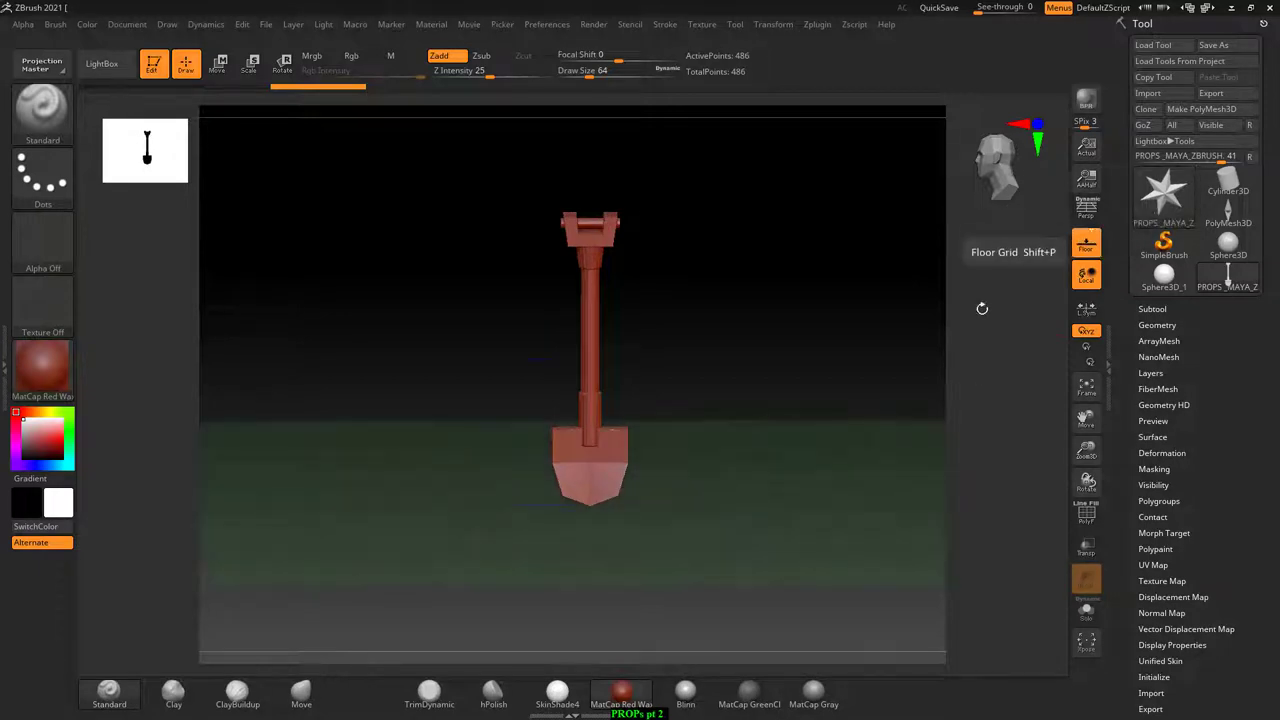
pyautogui.moveTo(829, 266)
pyautogui.keyDown('alt'); pyautogui.mouseDown()
pyautogui.moveTo(760, 240)
pyautogui.moveTo(791, 346)
pyautogui.moveTo(874, 331)
pyautogui.moveTo(849, 271)
pyautogui.moveTo(846, 357)
pyautogui.moveTo(877, 356)
pyautogui.mouseUp(); pyautogui.keyUp('alt')
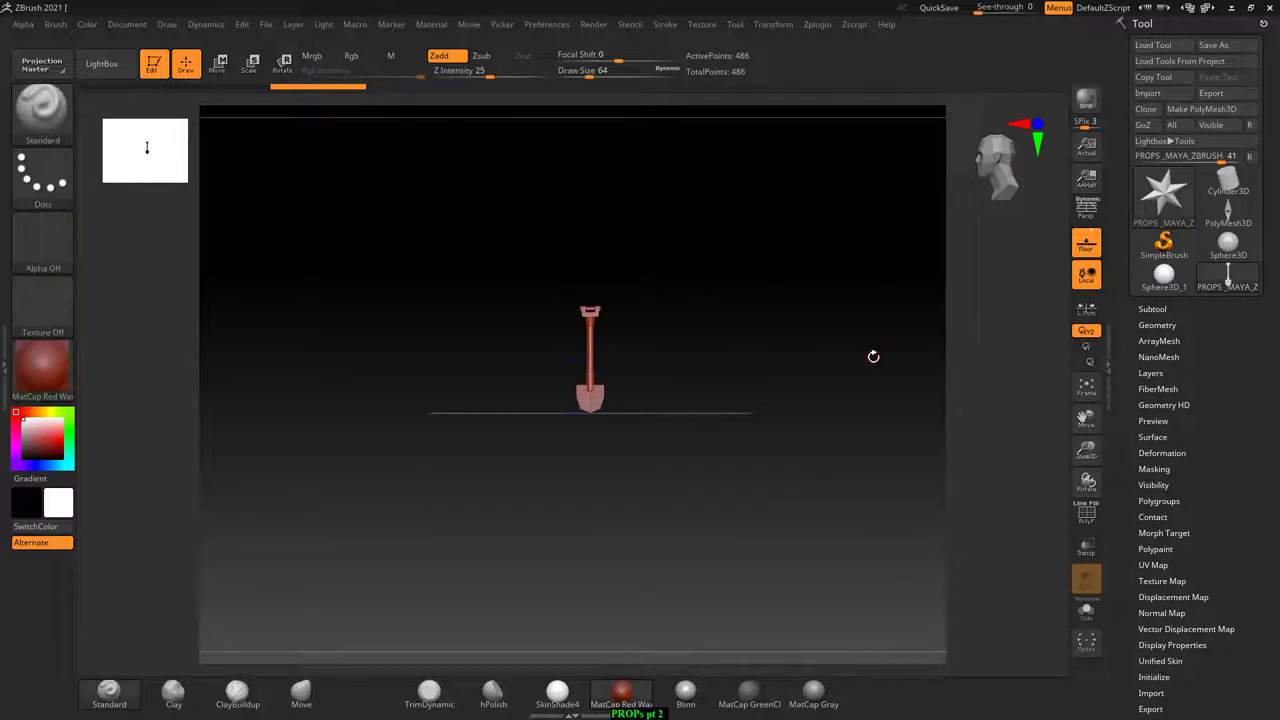
# - Check the brush picker, then bring up the Windows Start menu
pyautogui.click(42, 106)
pyautogui.press('Escape')
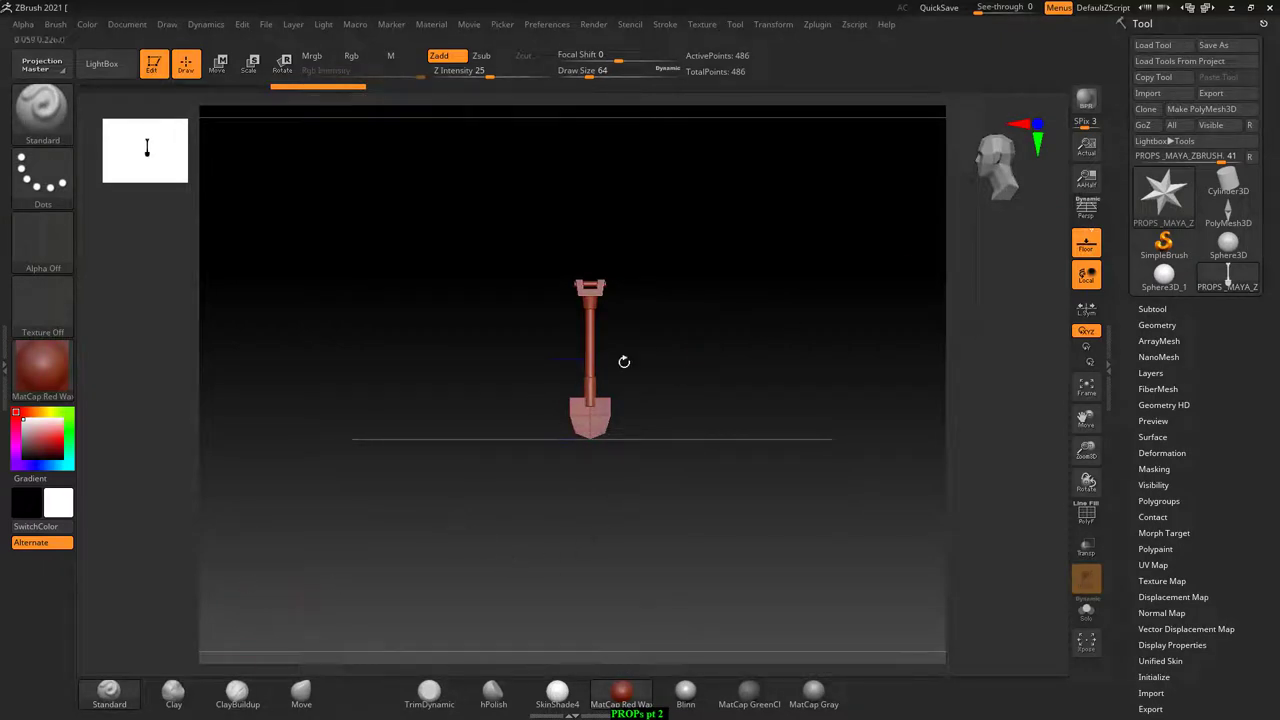
pyautogui.click(34, 119)
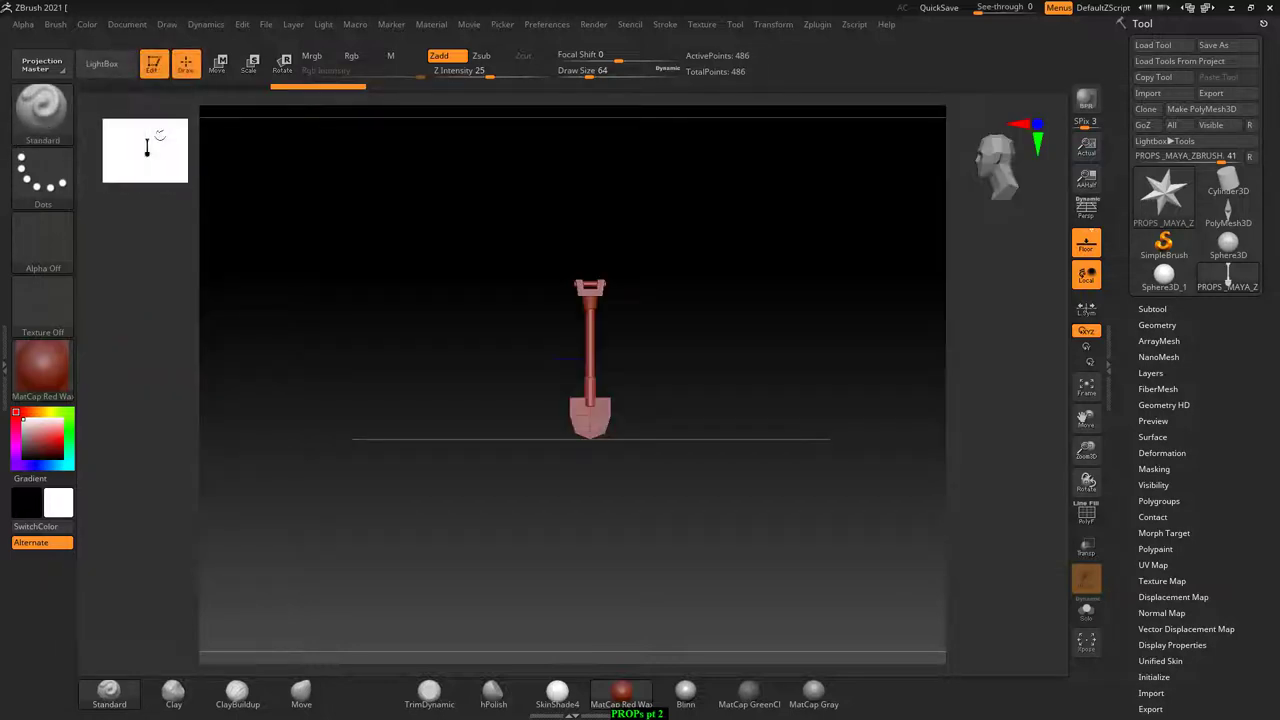
pyautogui.press('super')
# - Launch Chrome via Start search 'ch', open the bookmarked YouTube video, pause and maximise it
pyautogui.write('ch')
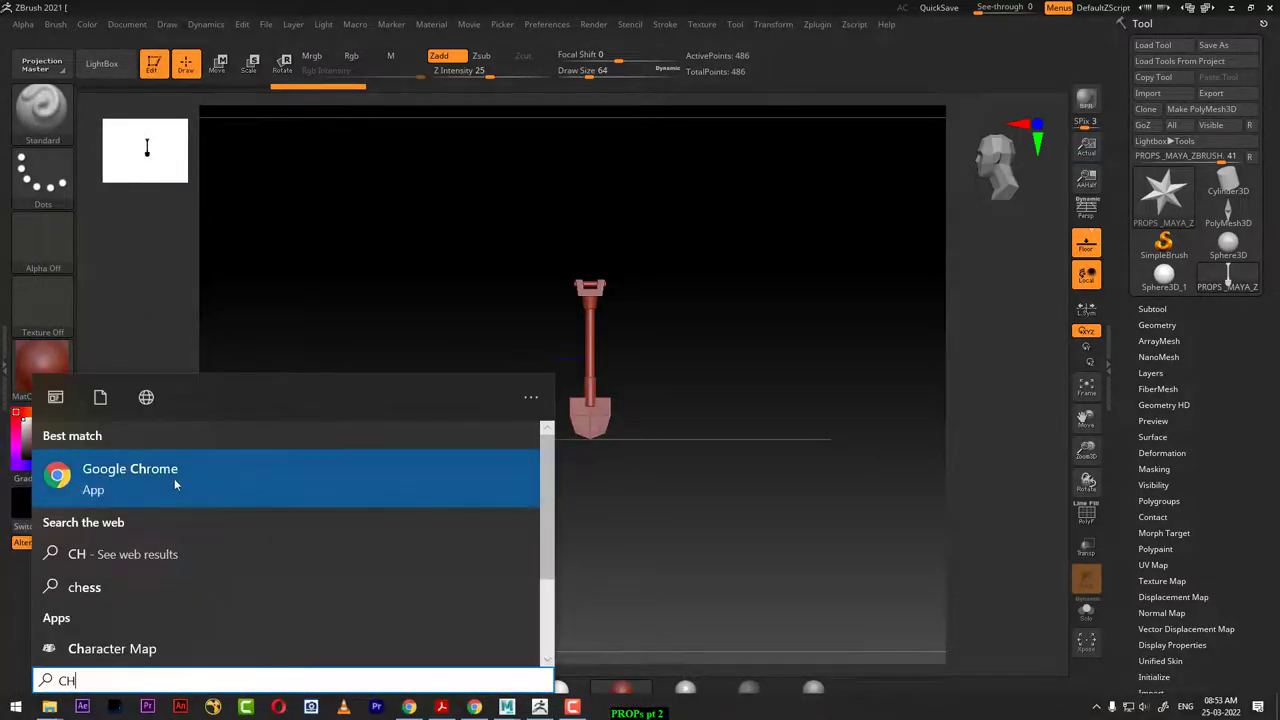
pyautogui.click(174, 477)
pyautogui.click(393, 92)
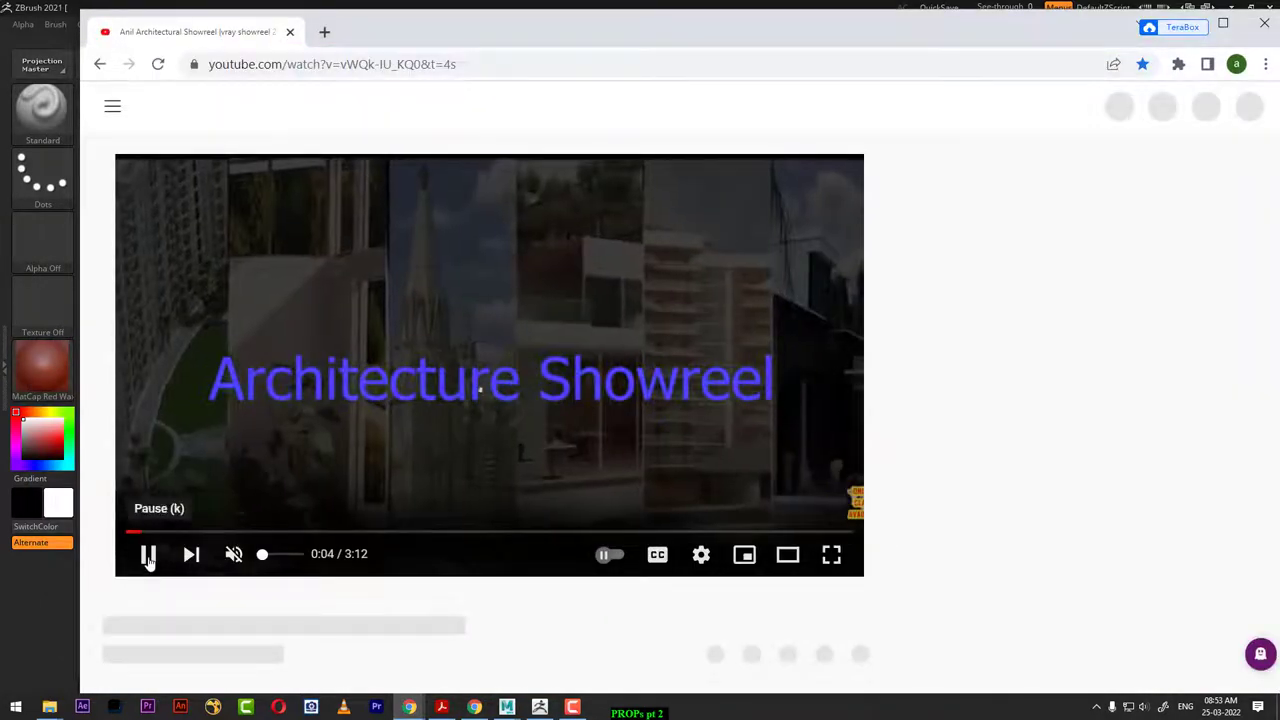
pyautogui.click(147, 554)
pyautogui.click(1222, 22)
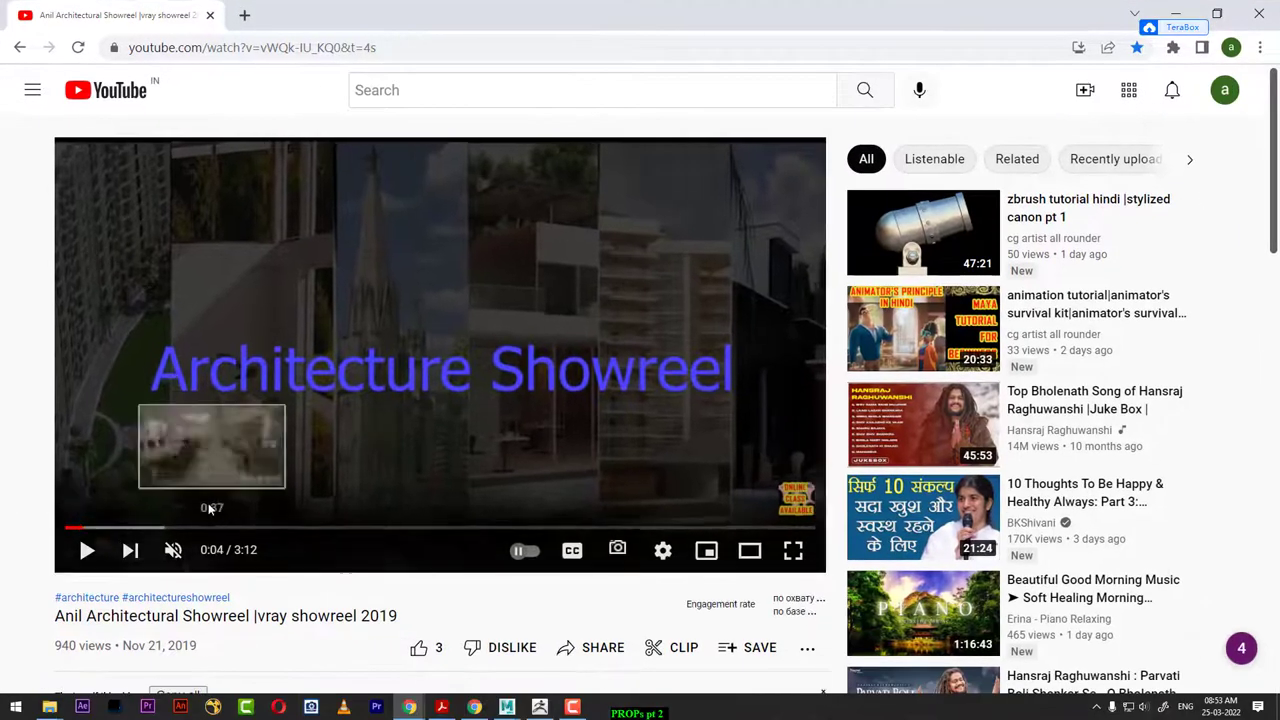
pyautogui.scroll(-2, 148, 590)
pyautogui.scroll(-2, 148, 590)
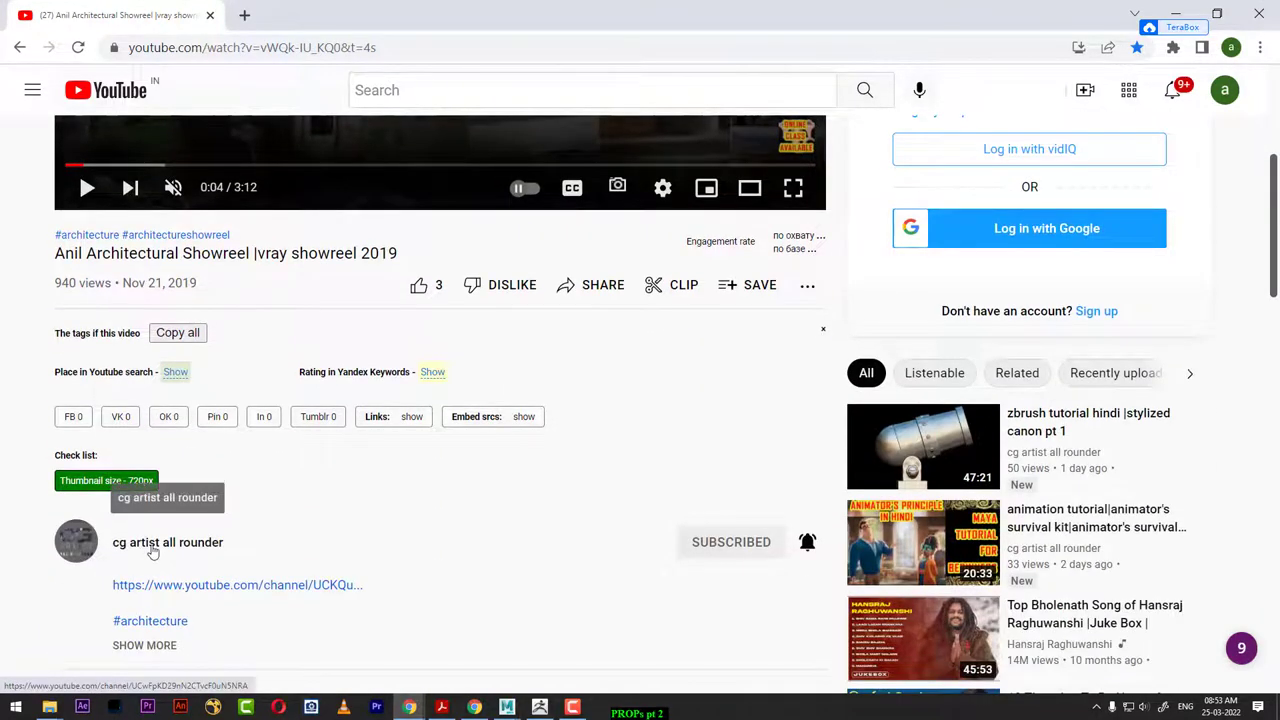
# - Go to the video's channel and search its uploads for 'ZBRUSH'
pyautogui.click(151, 547)
pyautogui.click(405, 397)
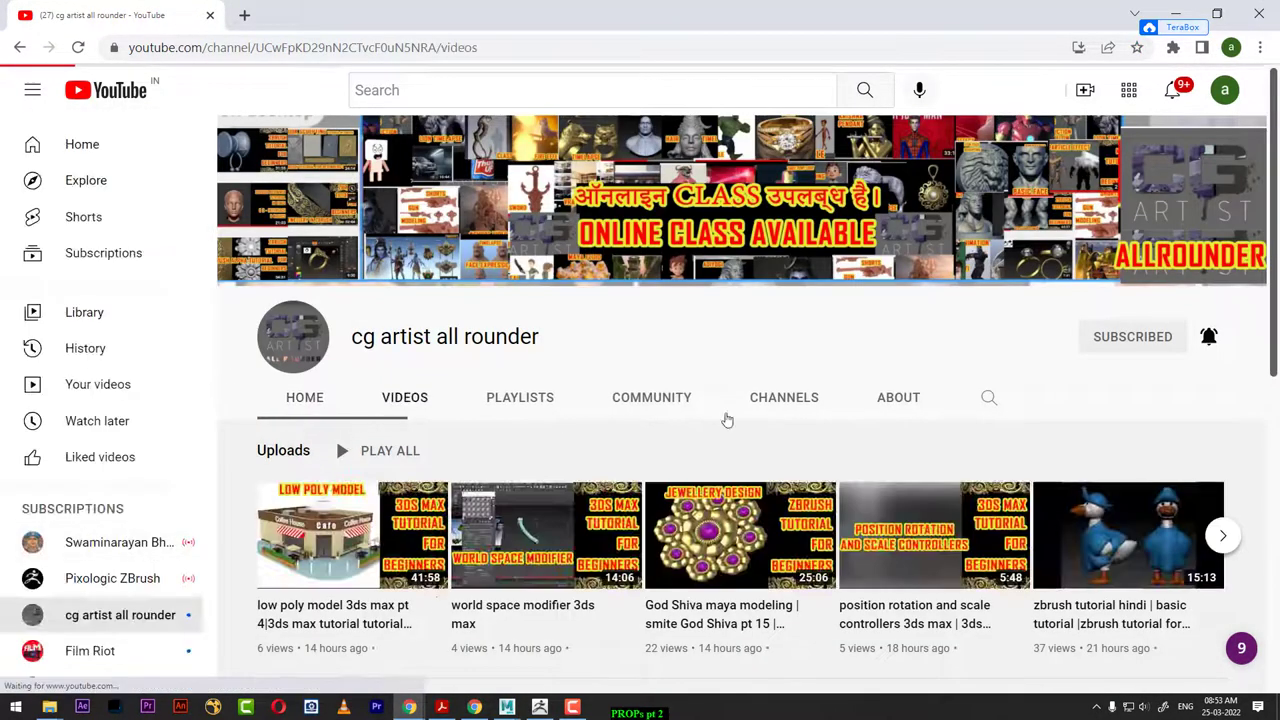
pyautogui.click(988, 397)
pyautogui.write('Z')
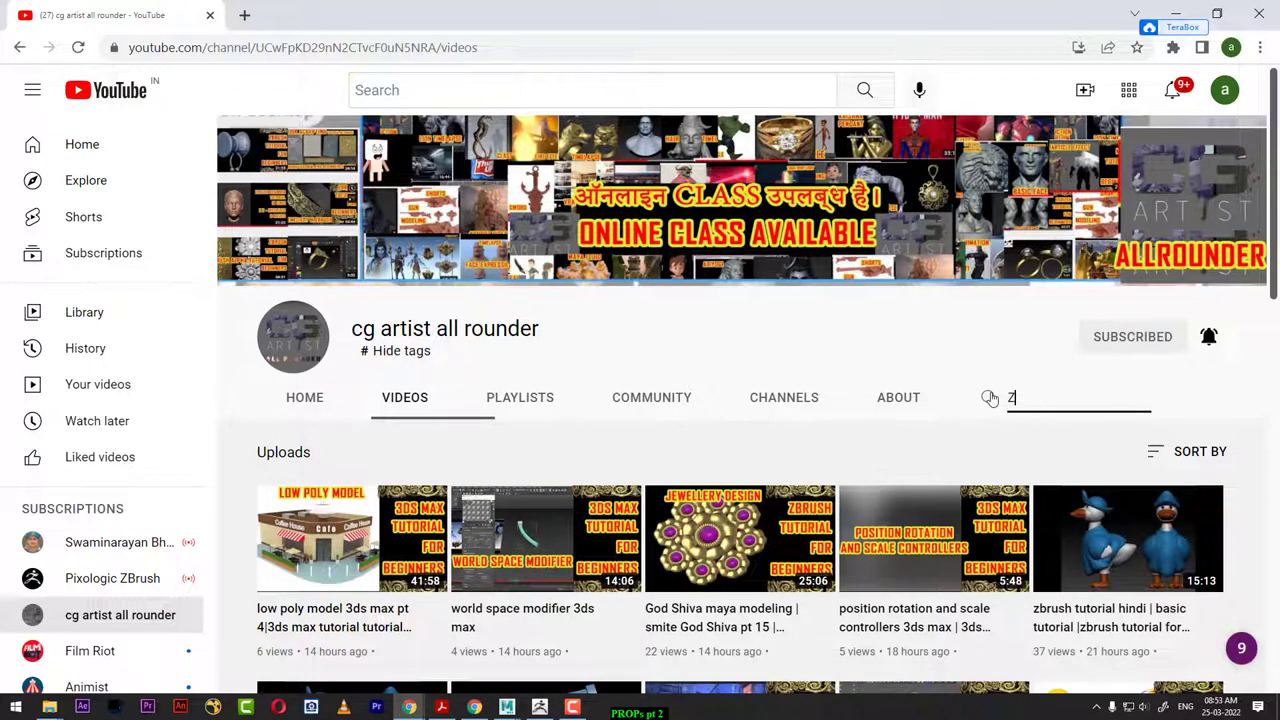
pyautogui.write('BRUSH')
pyautogui.press('Return')
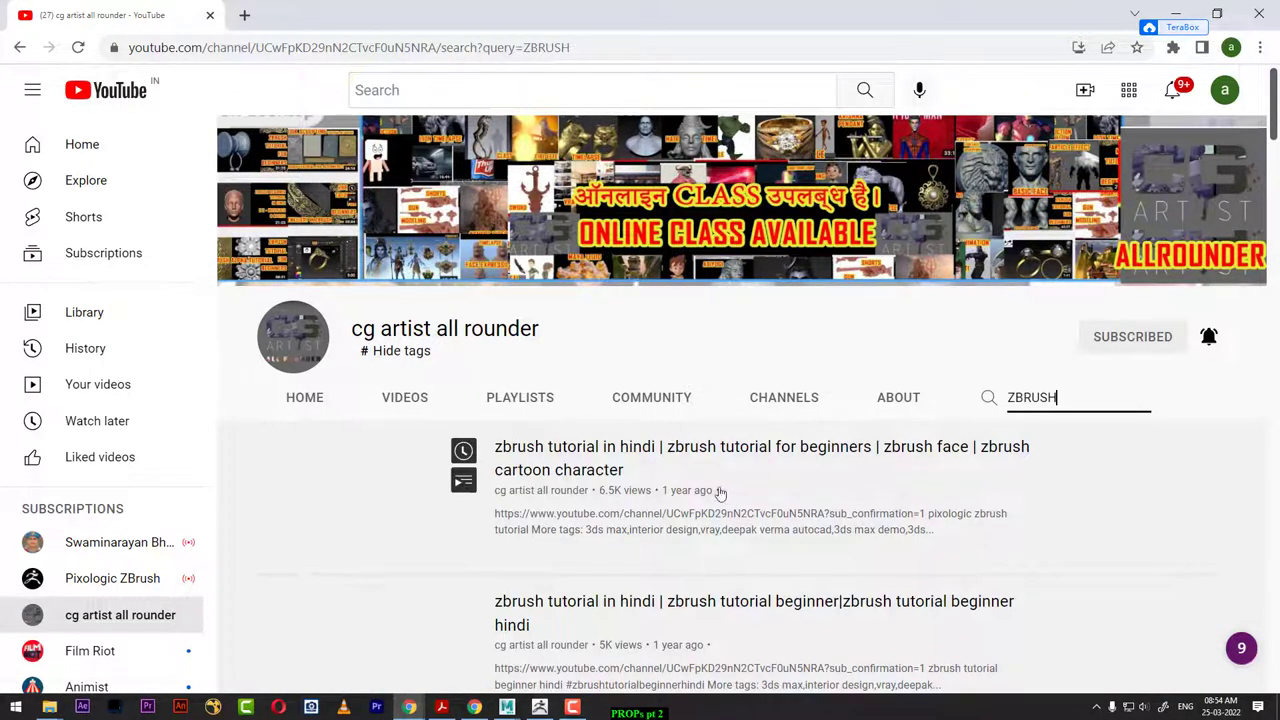
# - Scroll far down through the channel's ZBRUSH tutorial search results
pyautogui.scroll(-2, 706, 488)
pyautogui.scroll(-2, 706, 488)
pyautogui.scroll(-4, 704, 487)
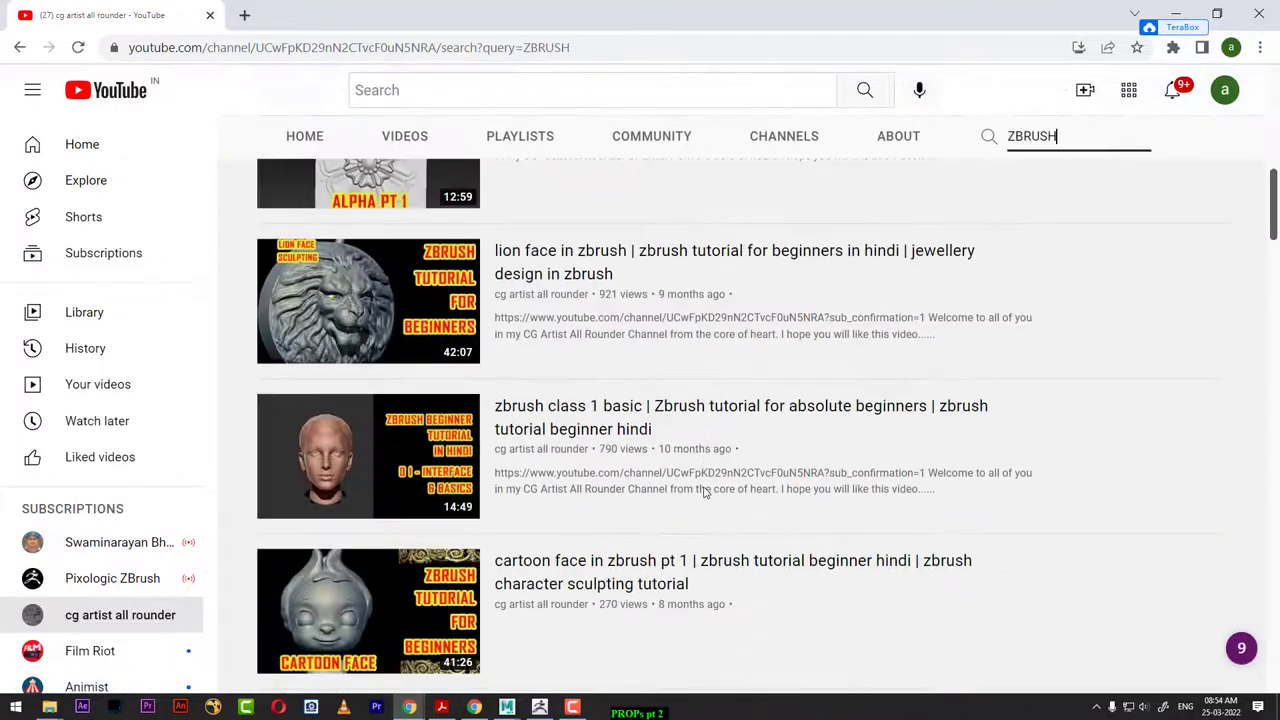
pyautogui.scroll(-3, 704, 487)
pyautogui.scroll(-3, 699, 507)
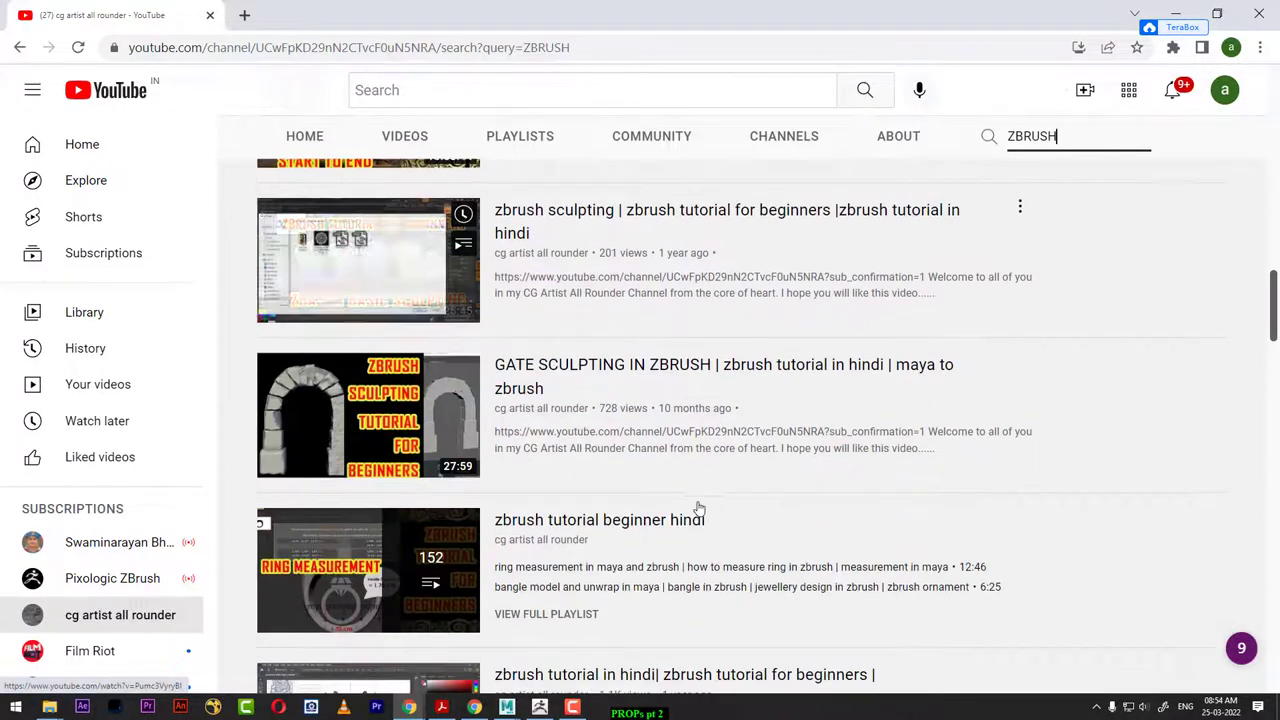
pyautogui.scroll(-2, 699, 510)
pyautogui.scroll(-3, 699, 514)
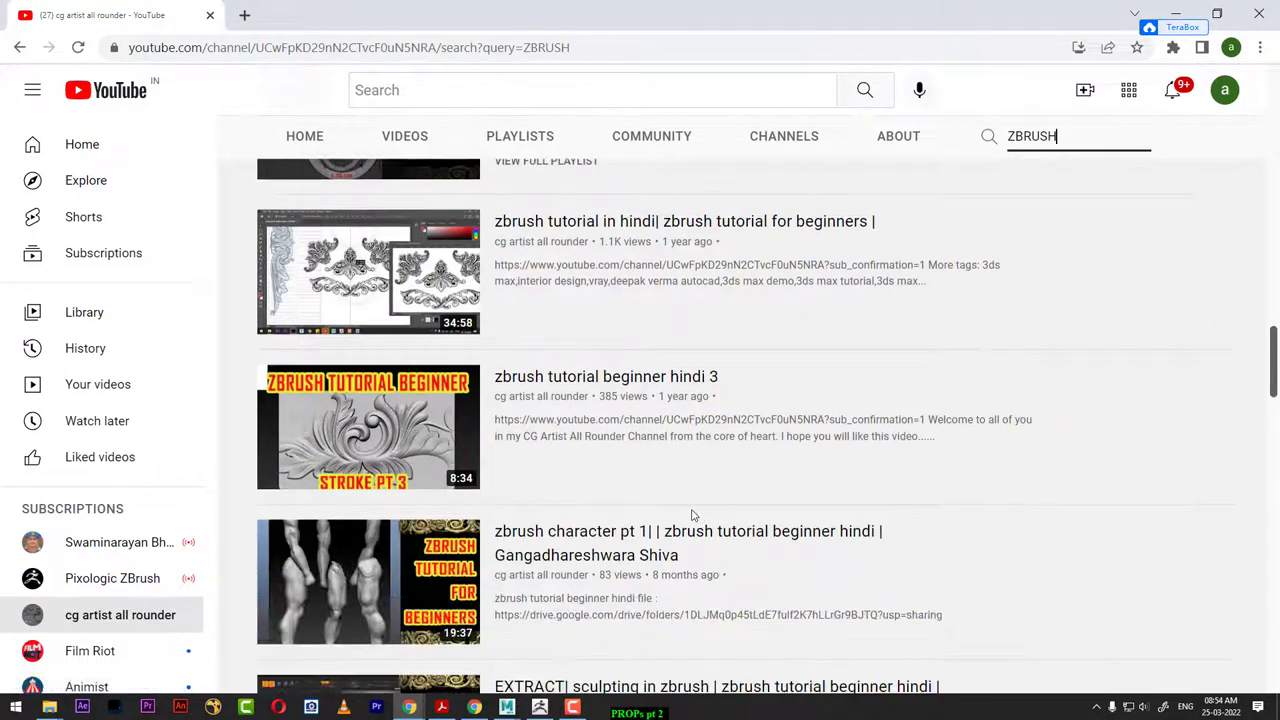
pyautogui.scroll(-2, 697, 510)
pyautogui.scroll(-2, 697, 511)
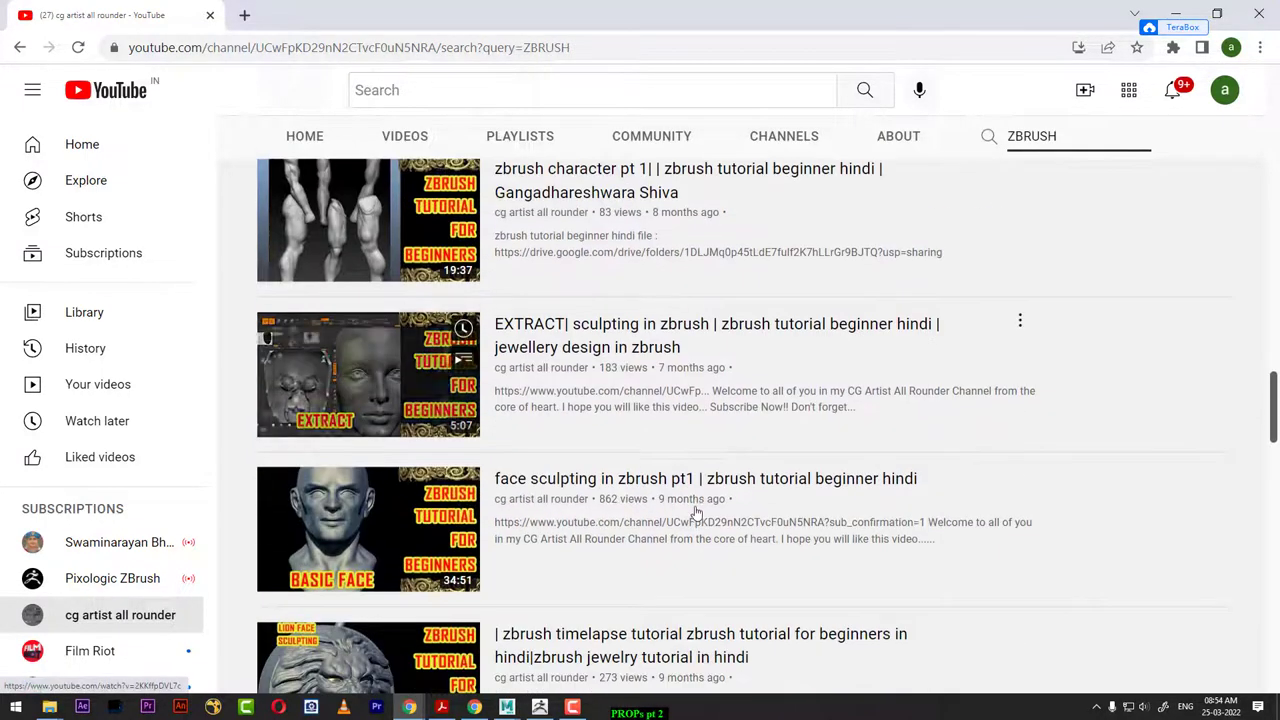
pyautogui.scroll(-2, 697, 511)
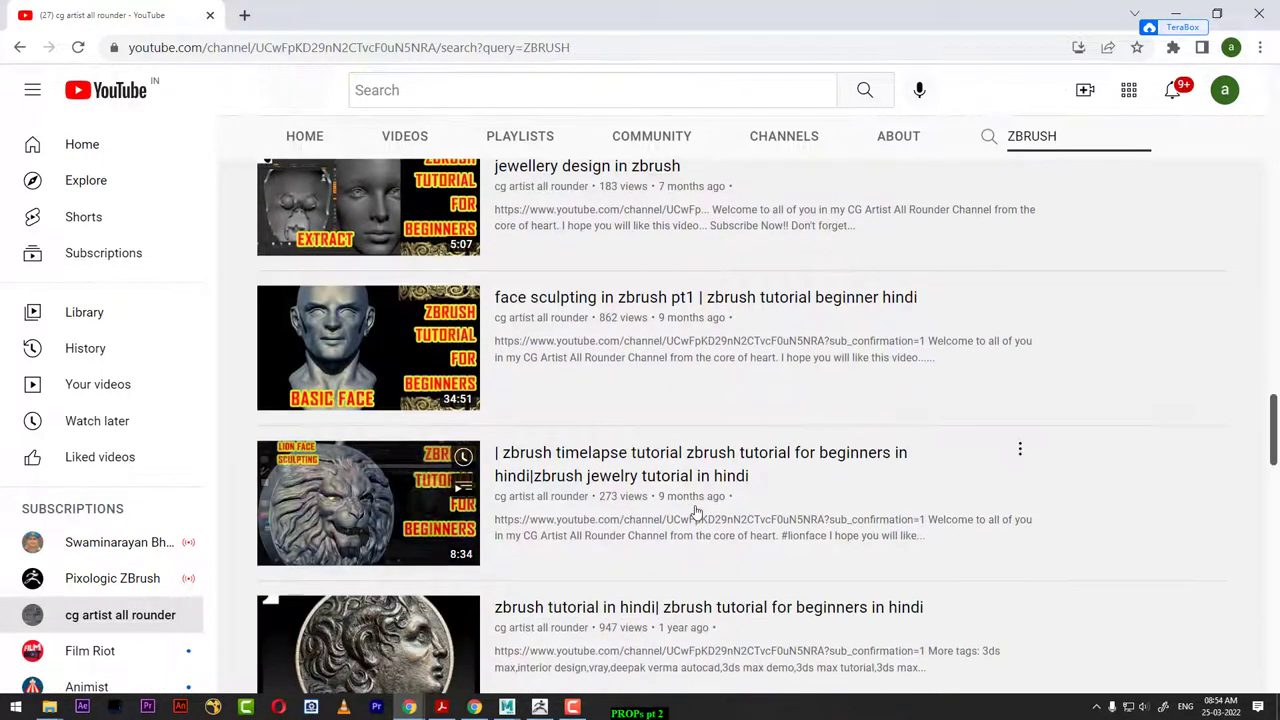
pyautogui.scroll(-1, 697, 511)
pyautogui.scroll(-2, 697, 511)
pyautogui.scroll(-2, 697, 511)
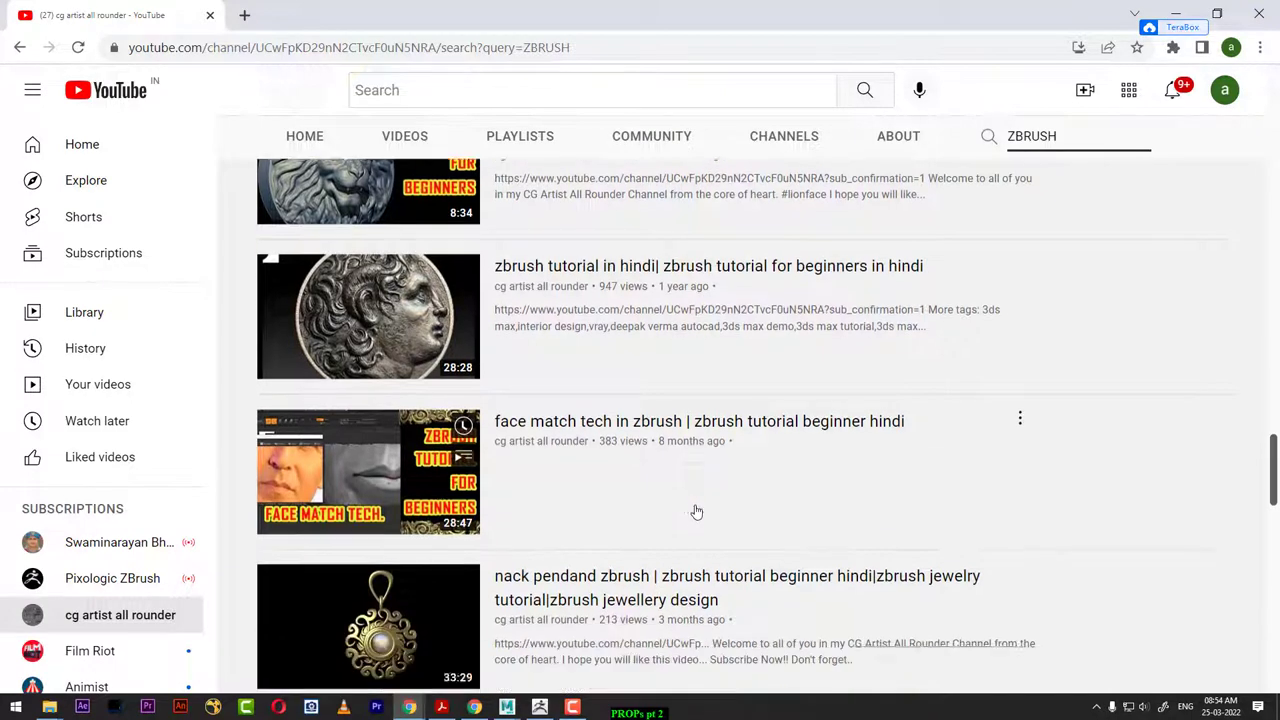
pyautogui.moveTo(368, 514)
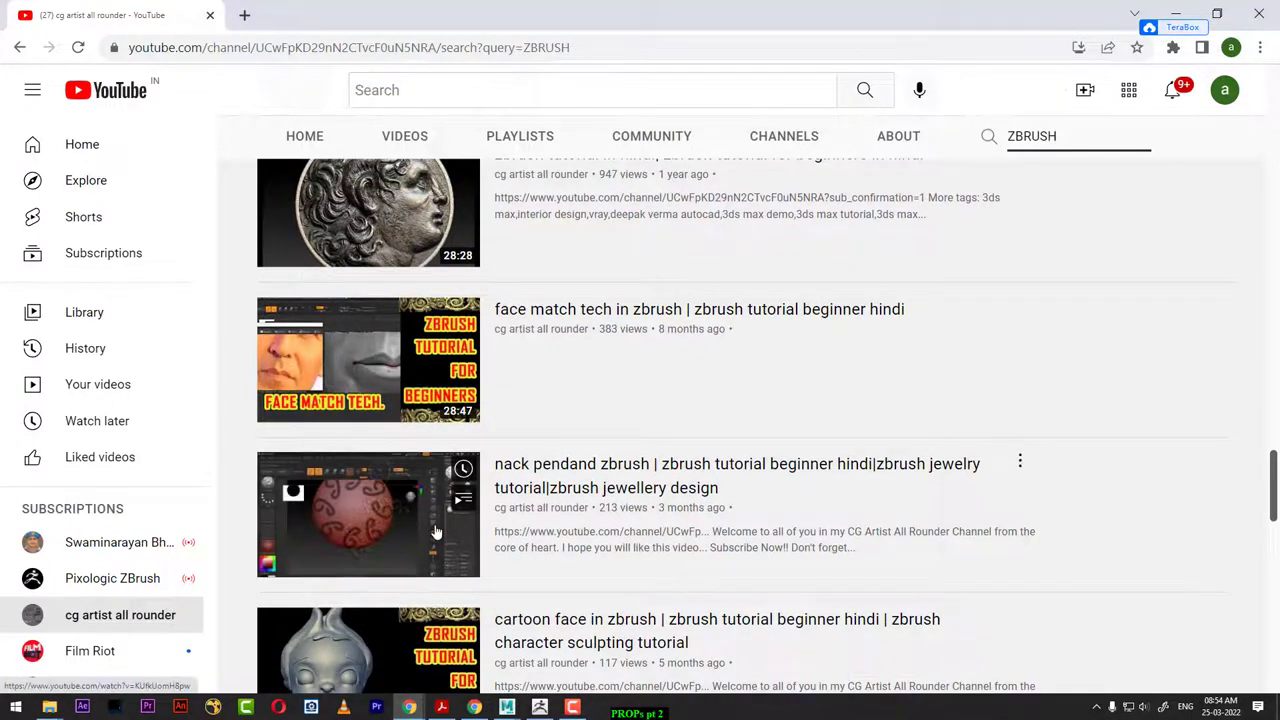
pyautogui.scroll(-2, 436, 531)
pyautogui.scroll(-2, 436, 531)
pyautogui.scroll(-1, 470, 505)
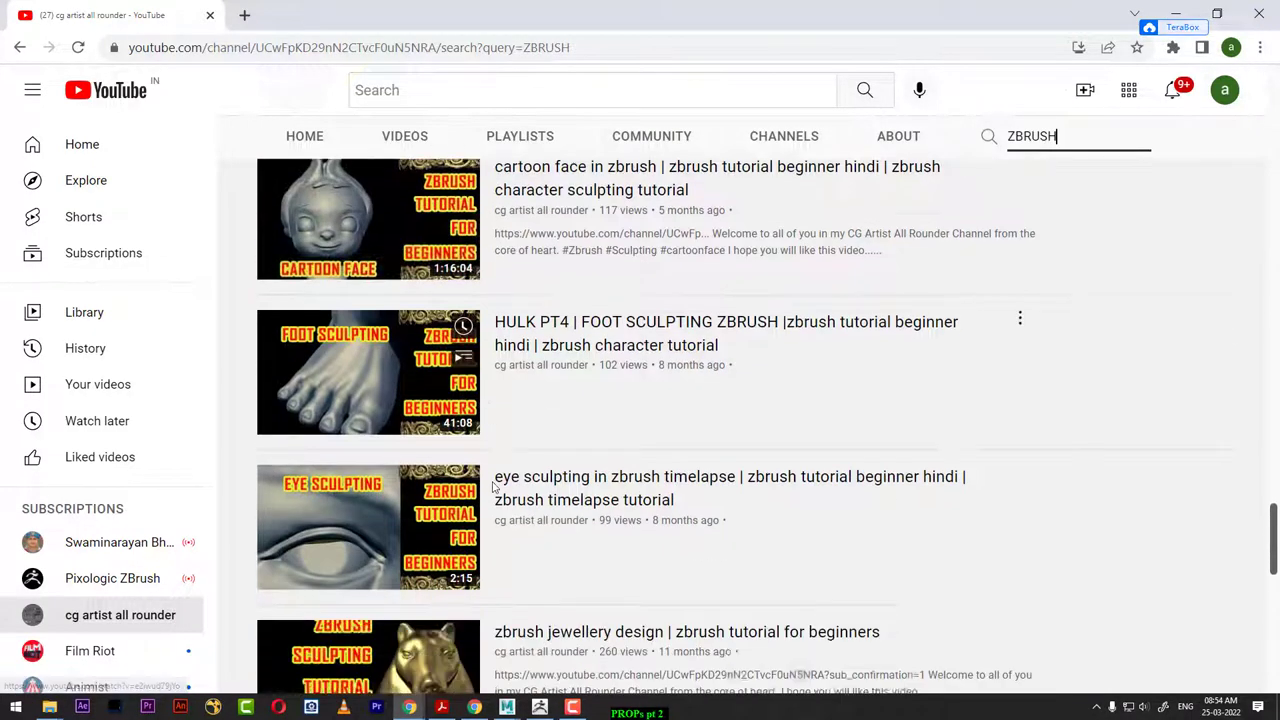
pyautogui.scroll(-3, 492, 487)
pyautogui.scroll(-2, 492, 487)
pyautogui.scroll(-1, 500, 480)
pyautogui.scroll(-3, 505, 485)
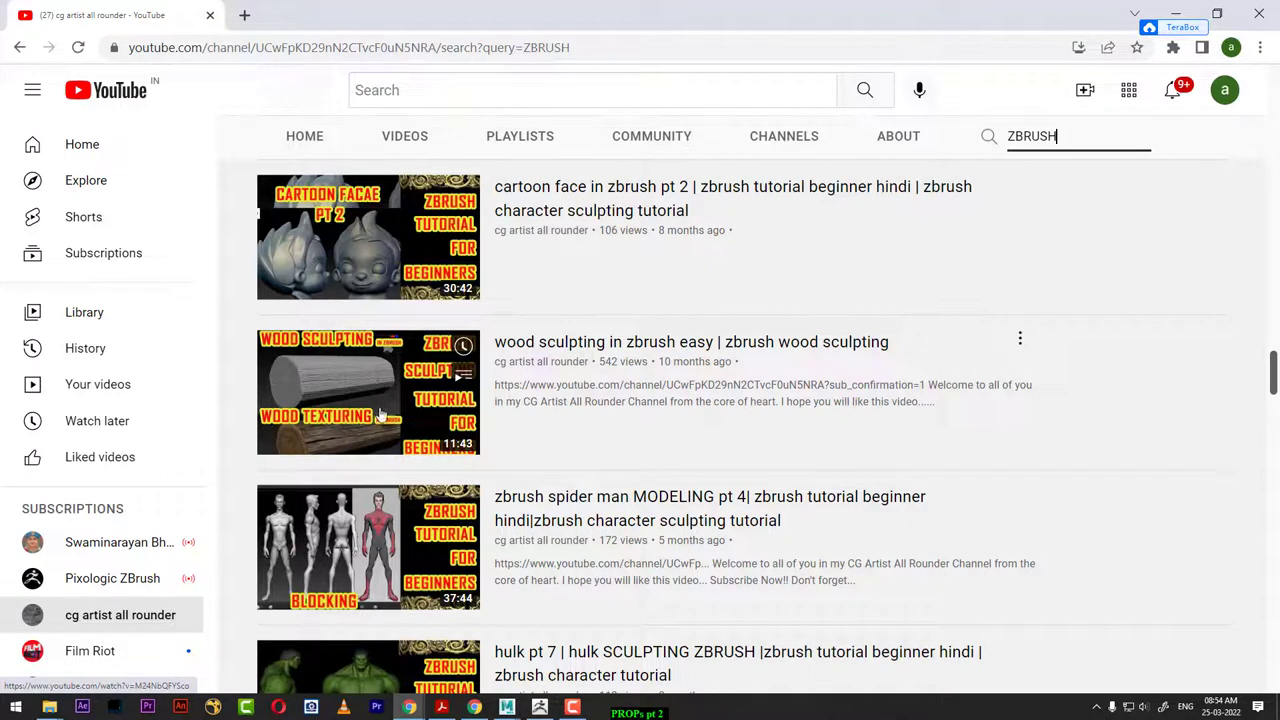
pyautogui.scroll(-1, 370, 418)
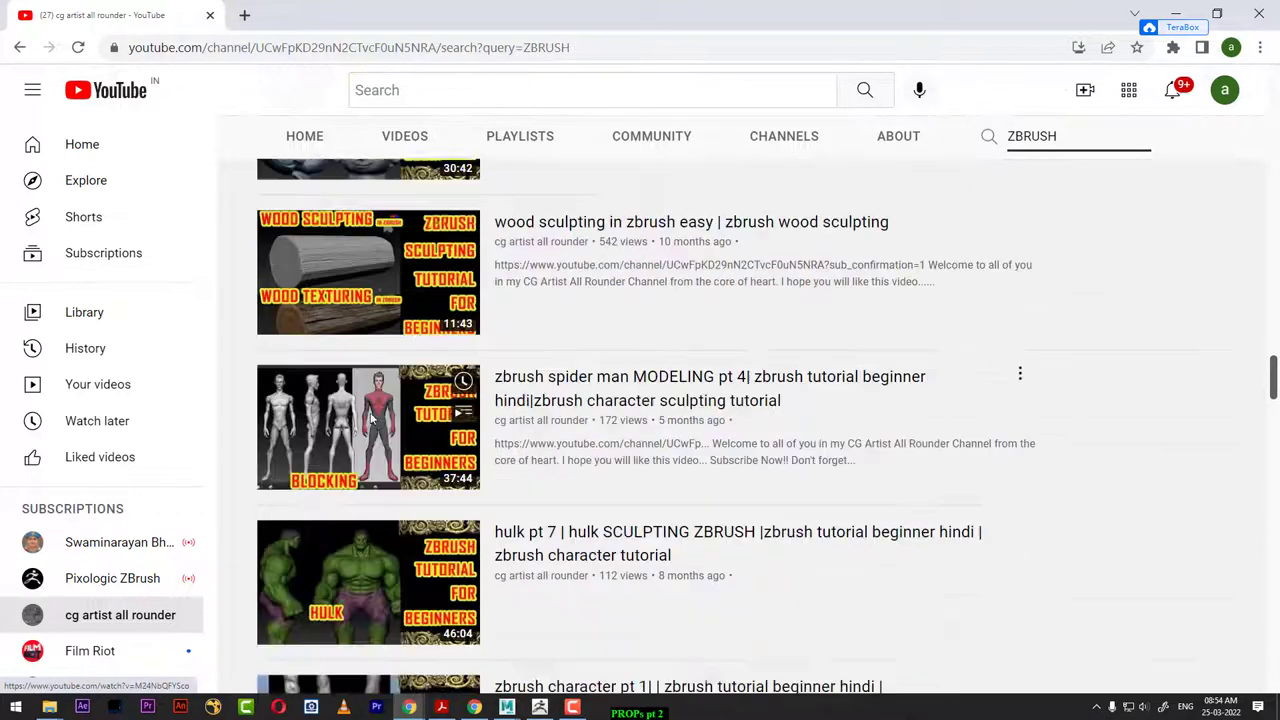
pyautogui.scroll(-1, 370, 418)
pyautogui.scroll(-1, 370, 420)
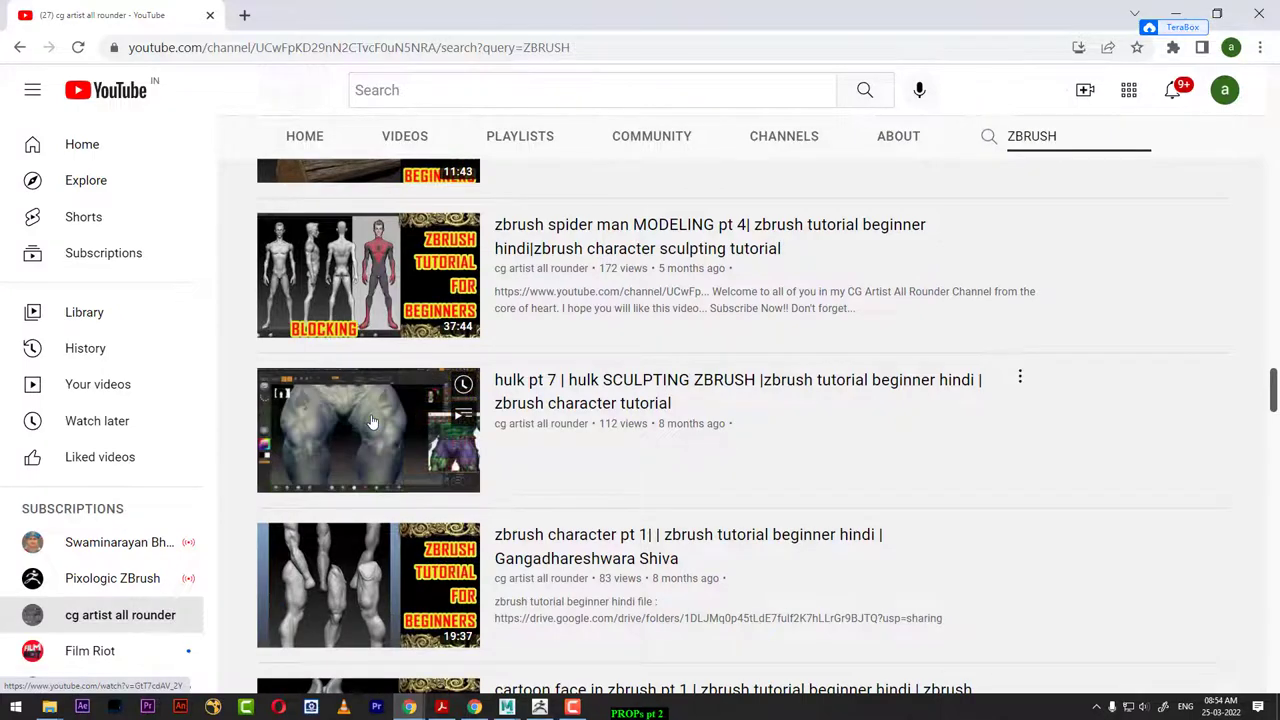
pyautogui.scroll(-1, 370, 420)
pyautogui.scroll(-3, 390, 450)
pyautogui.scroll(-3, 408, 487)
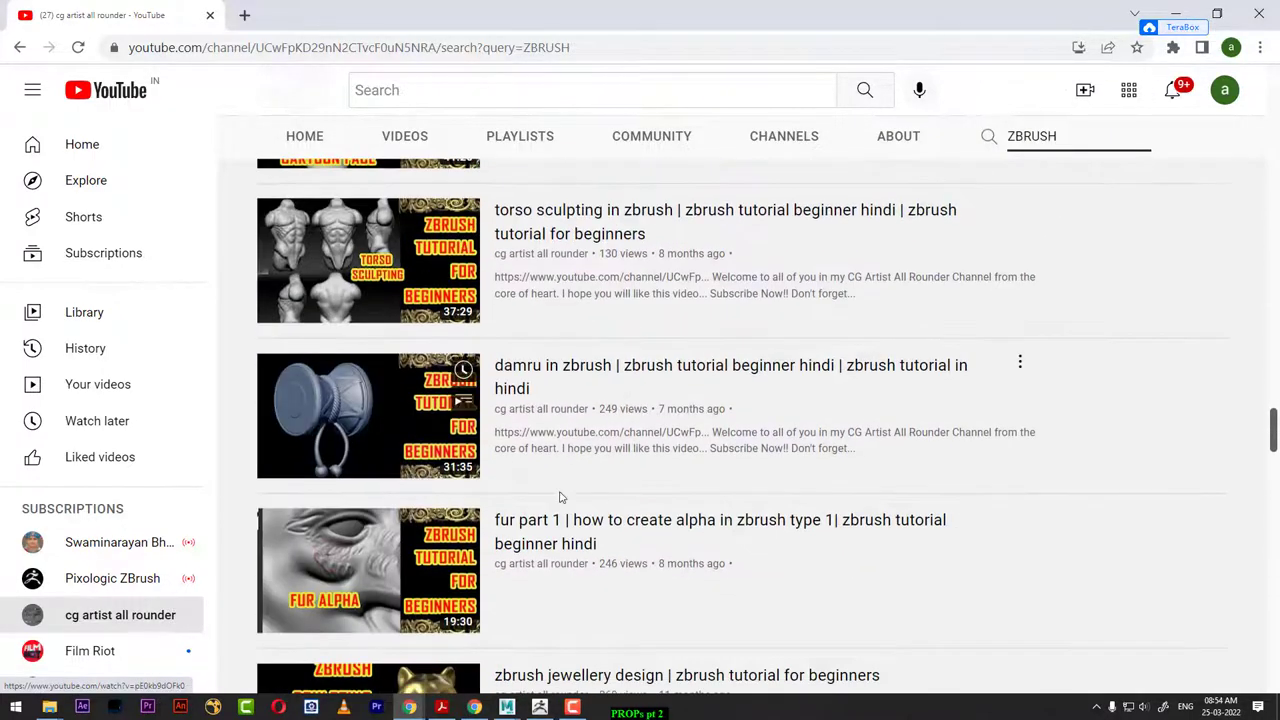
pyautogui.scroll(-3, 345, 405)
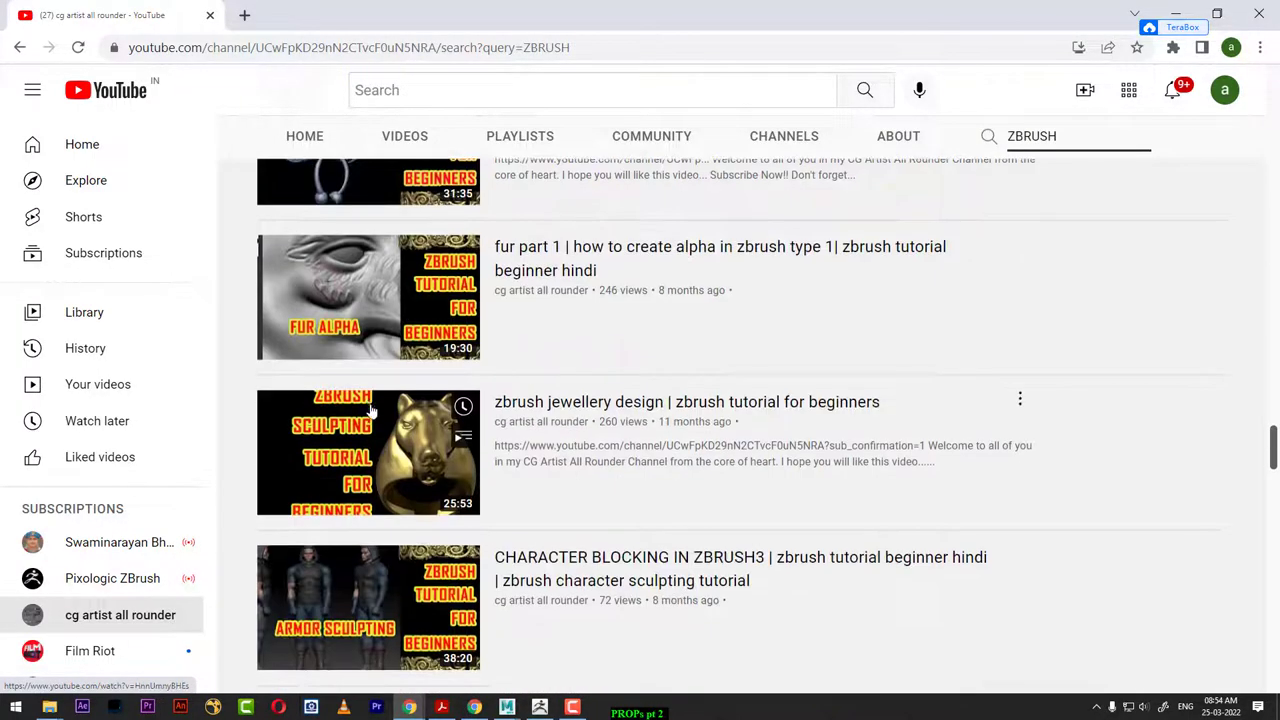
pyautogui.scroll(-3, 370, 410)
pyautogui.scroll(-3, 385, 405)
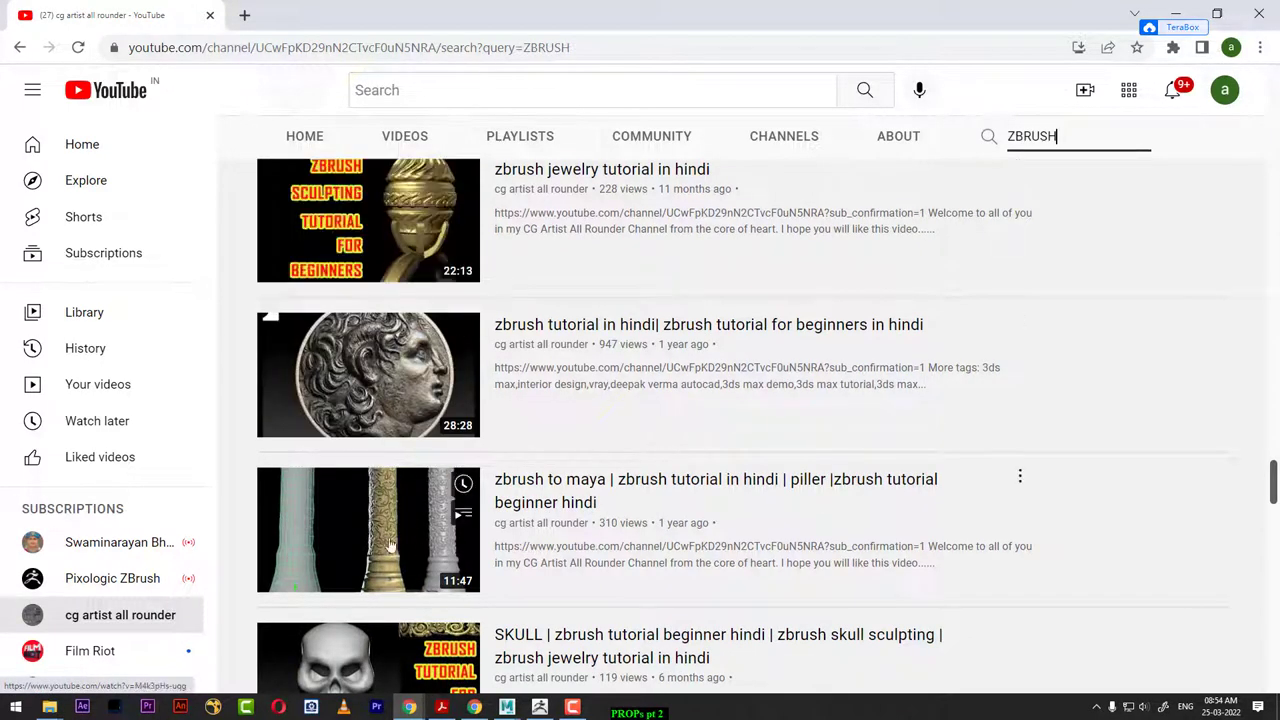
pyautogui.scroll(-1, 390, 433)
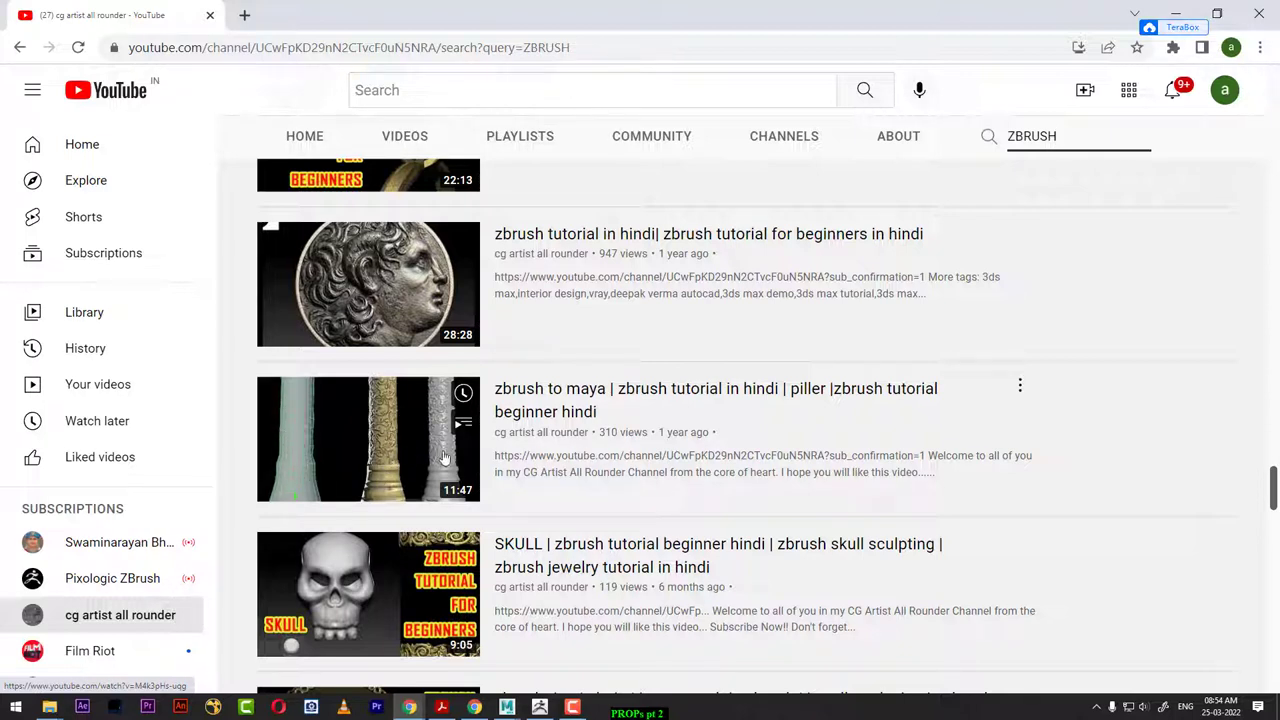
pyautogui.scroll(-1, 445, 458)
pyautogui.scroll(-1, 392, 446)
pyautogui.scroll(-3, 394, 455)
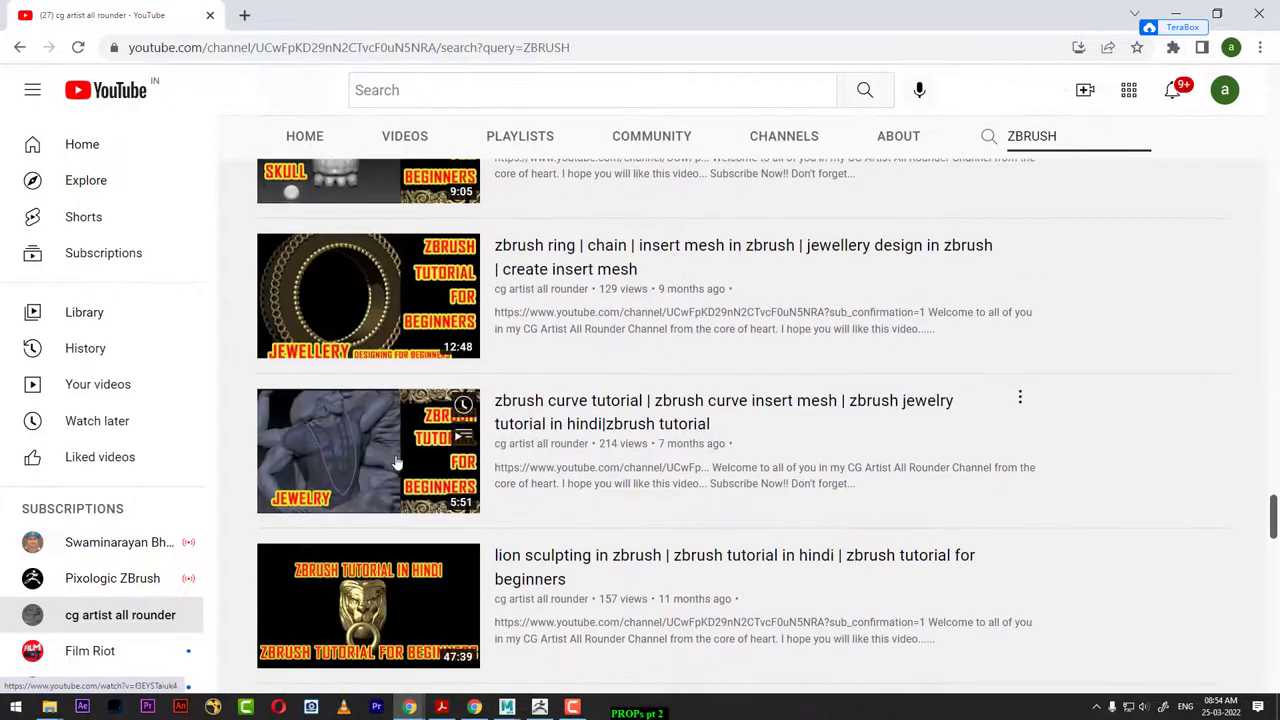
pyautogui.scroll(-6, 396, 463)
pyautogui.scroll(-3, 396, 463)
pyautogui.scroll(-6, 397, 464)
pyautogui.scroll(-4, 399, 465)
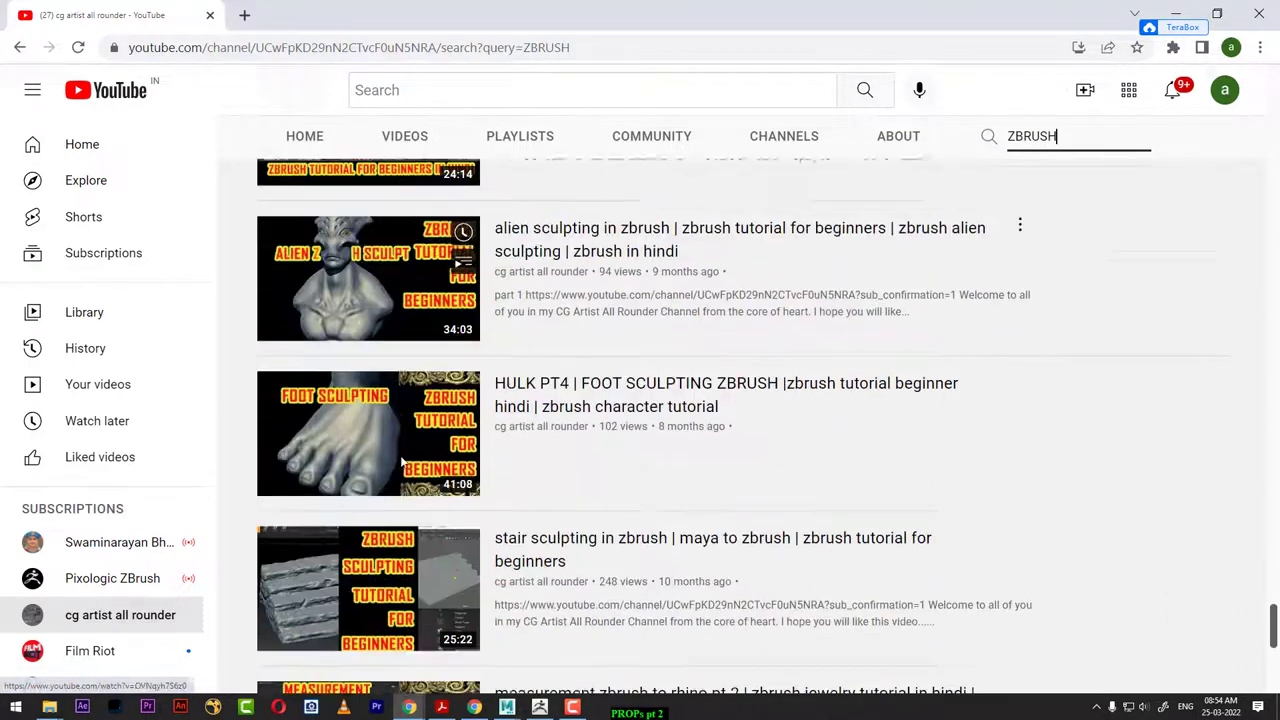
pyautogui.scroll(-3, 400, 466)
pyautogui.scroll(-3, 400, 467)
pyautogui.scroll(3, 370, 400)
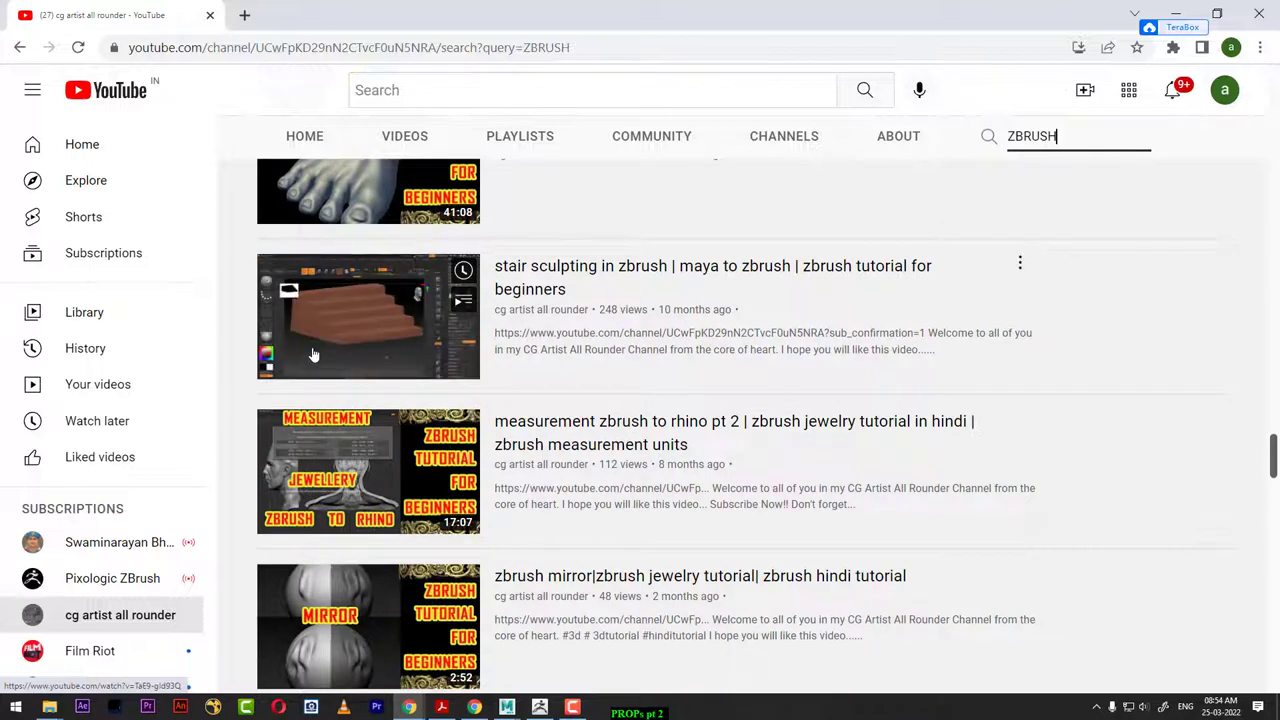
pyautogui.scroll(-4, 312, 356)
pyautogui.scroll(-4, 386, 520)
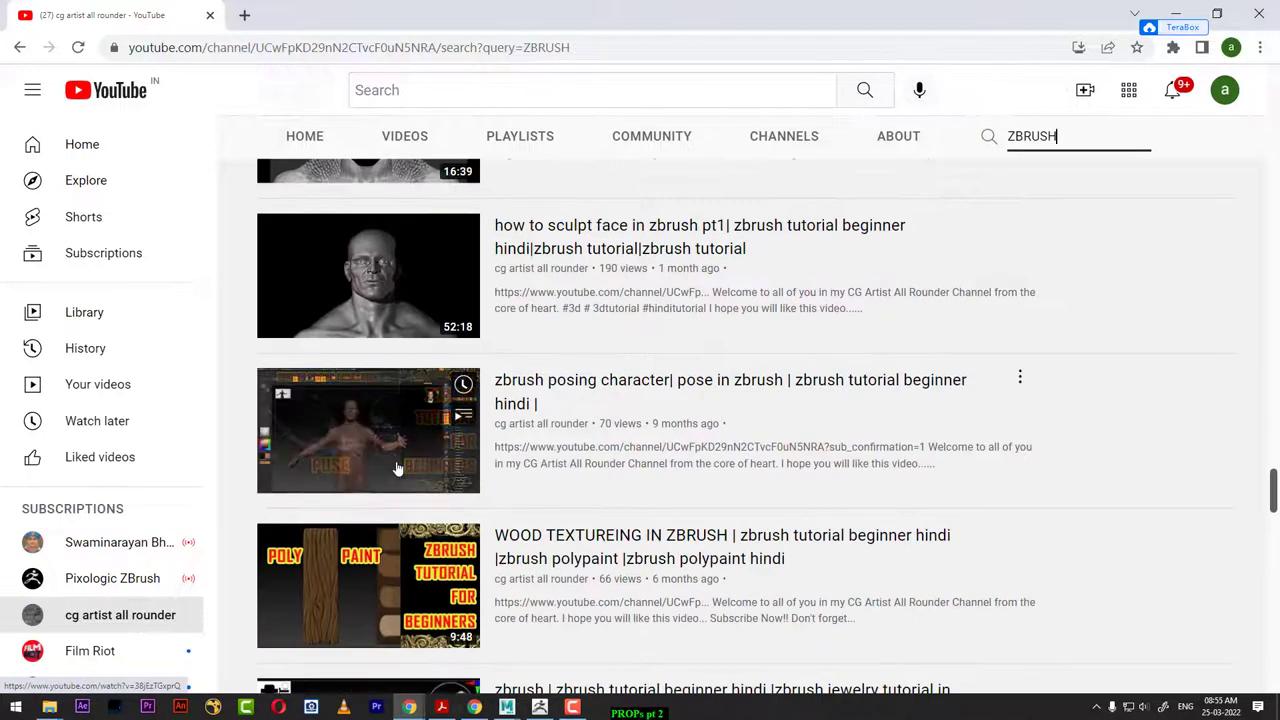
pyautogui.scroll(-2, 380, 480)
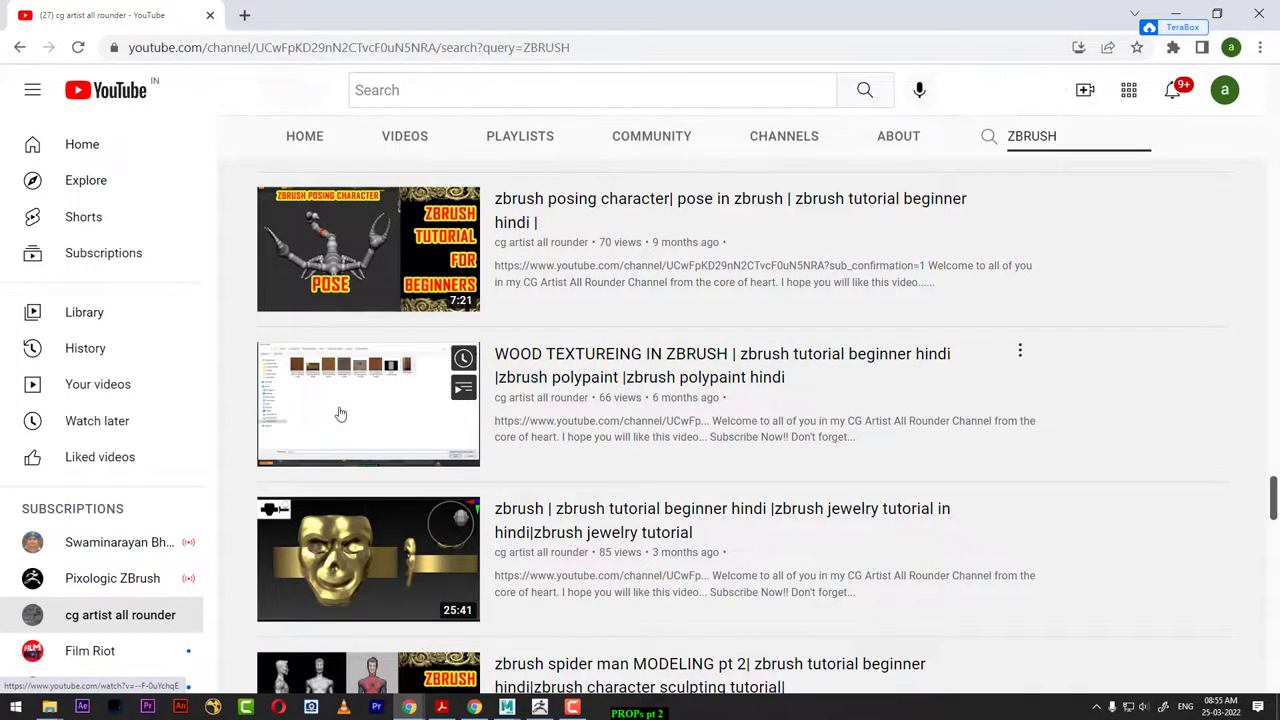
pyautogui.scroll(-3, 374, 420)
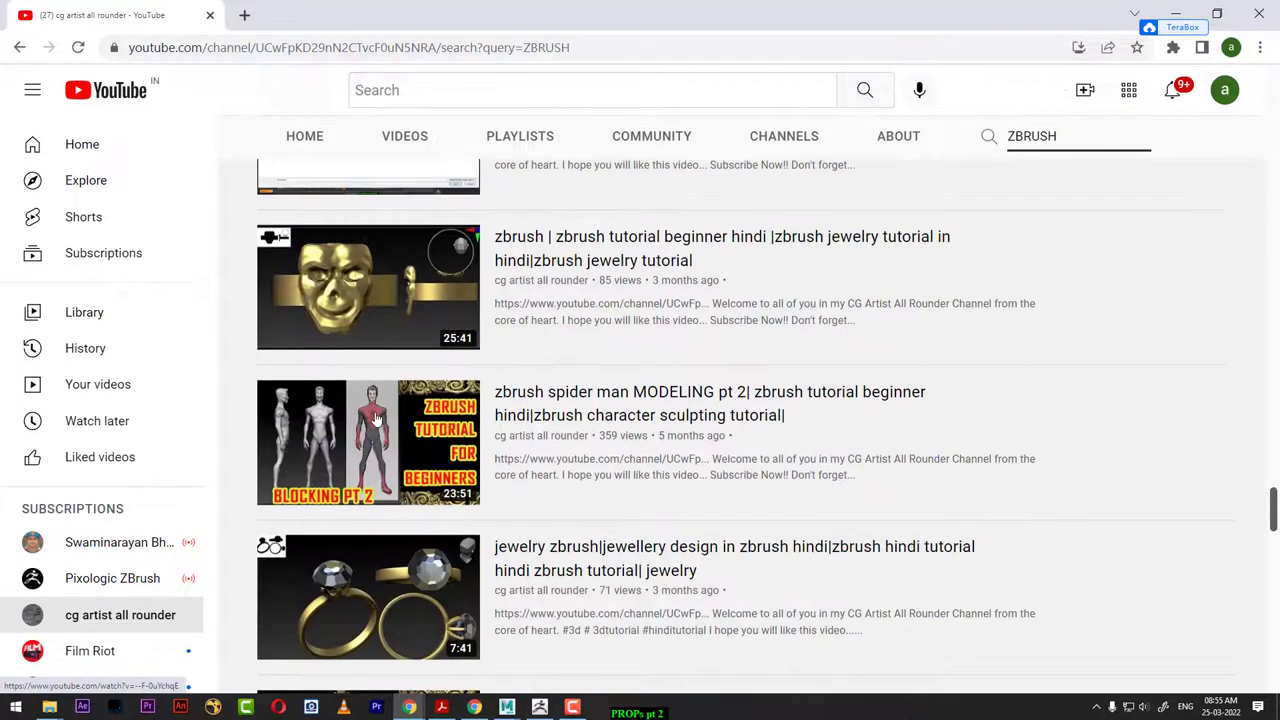
pyautogui.scroll(-2, 374, 420)
pyautogui.scroll(-1, 376, 418)
pyautogui.scroll(-4, 380, 415)
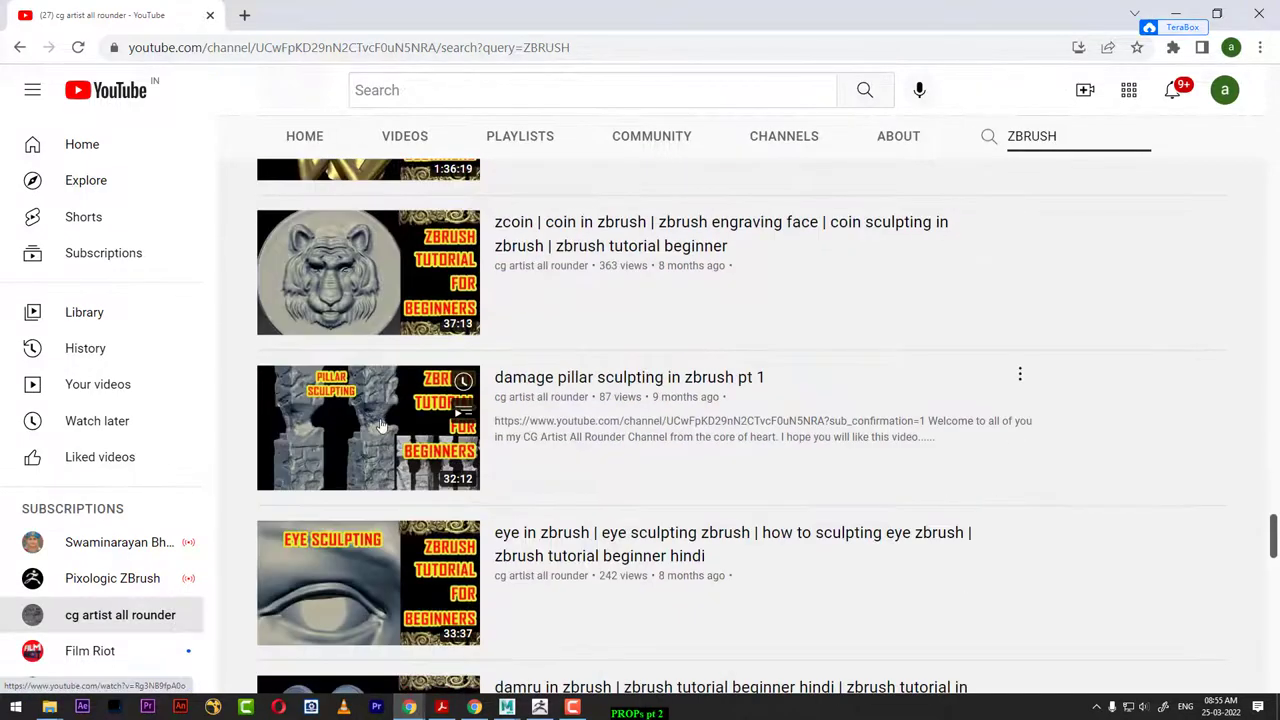
pyautogui.scroll(-2, 380, 425)
pyautogui.scroll(-4, 380, 425)
pyautogui.scroll(-3, 380, 426)
pyautogui.scroll(-3, 380, 428)
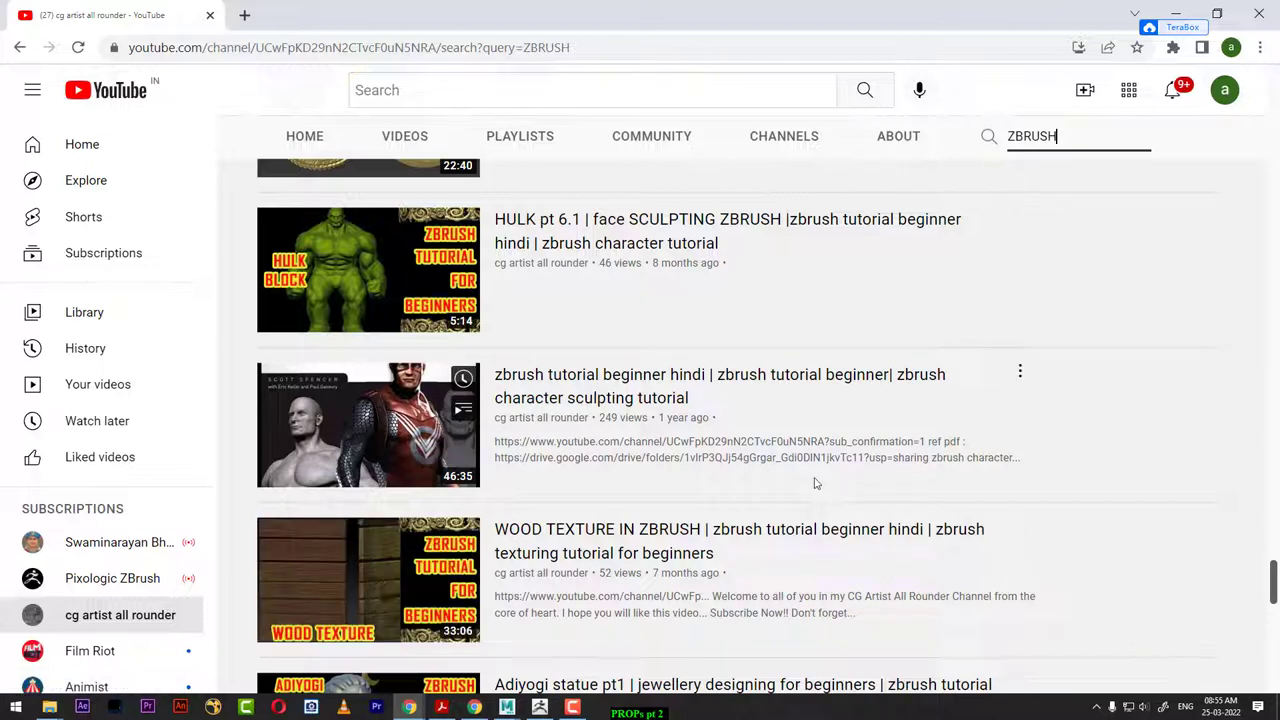
pyautogui.scroll(-3, 679, 486)
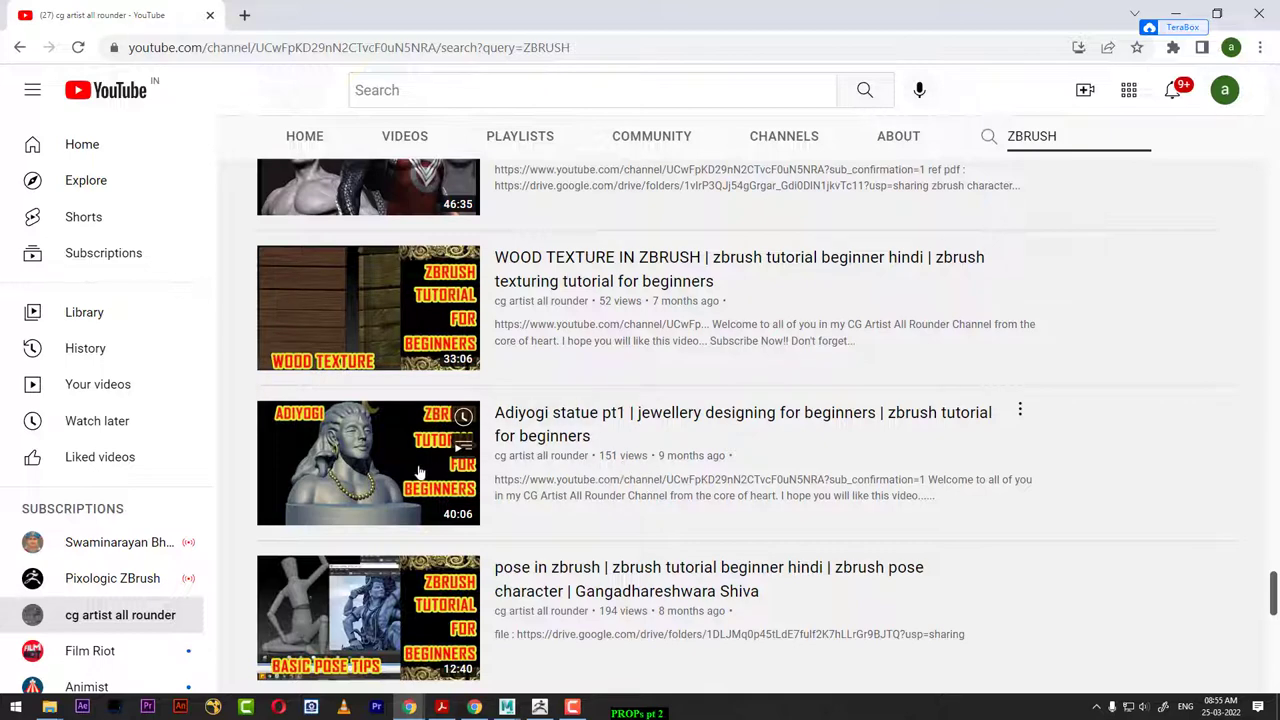
pyautogui.scroll(-3, 341, 461)
pyautogui.scroll(-2, 400, 450)
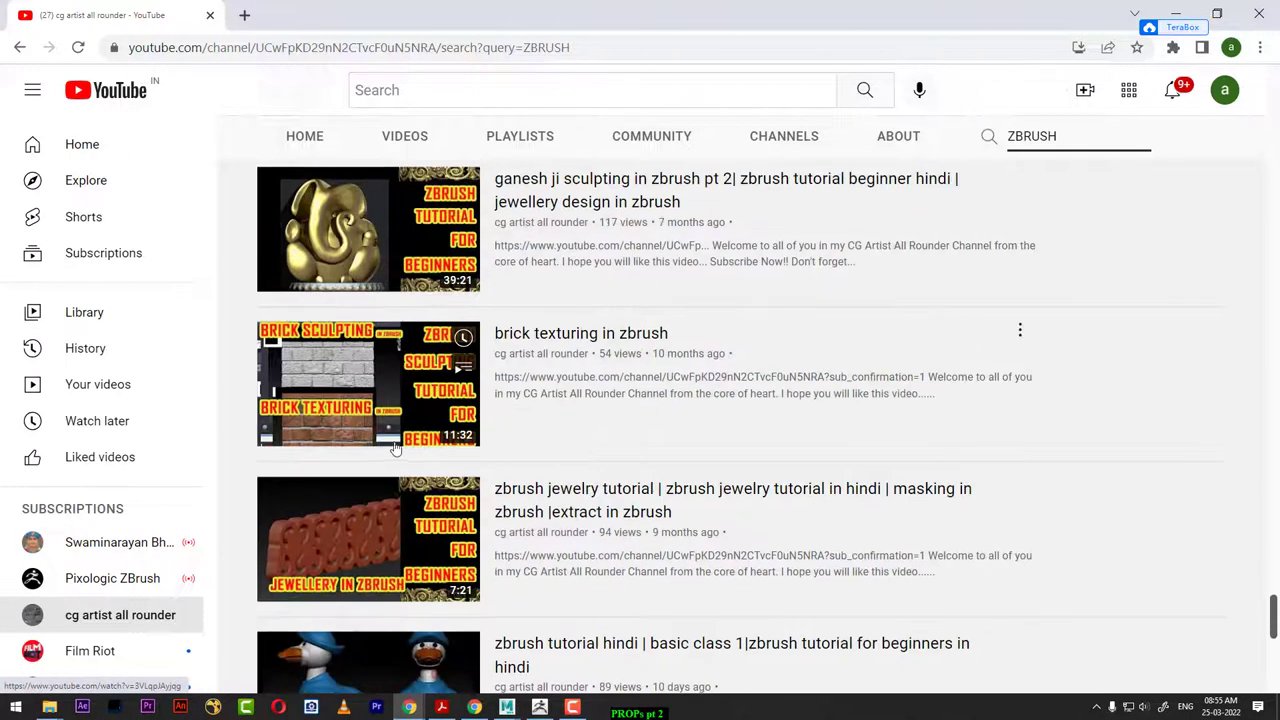
pyautogui.scroll(-3, 414, 395)
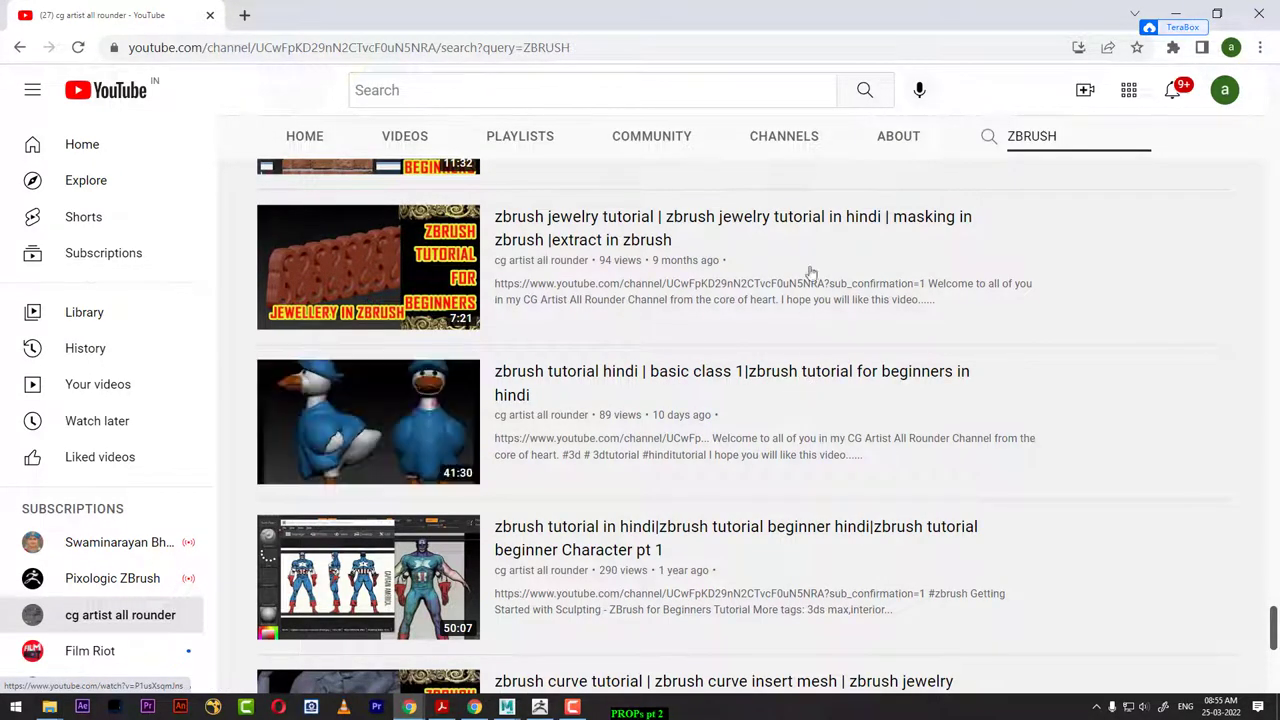
# - Show the channel's Videos grid and play the zbrush basic tutorial
pyautogui.click(404, 141)
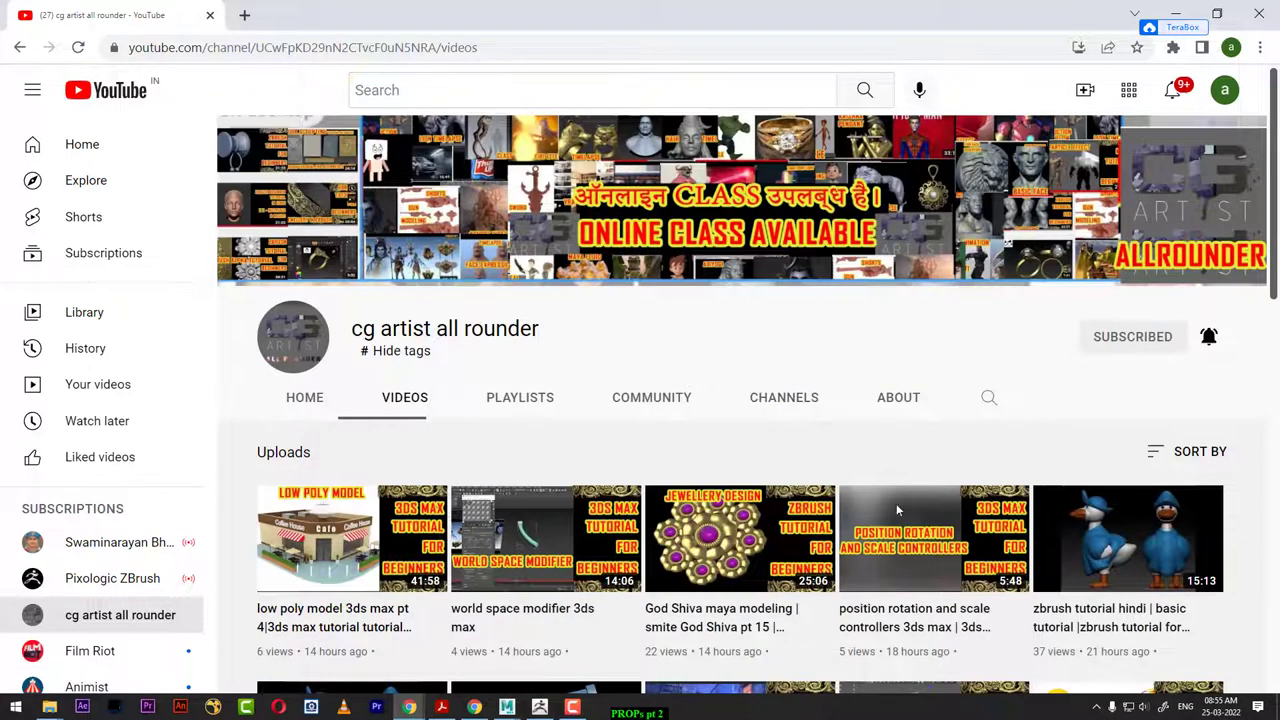
pyautogui.scroll(-2, 697, 458)
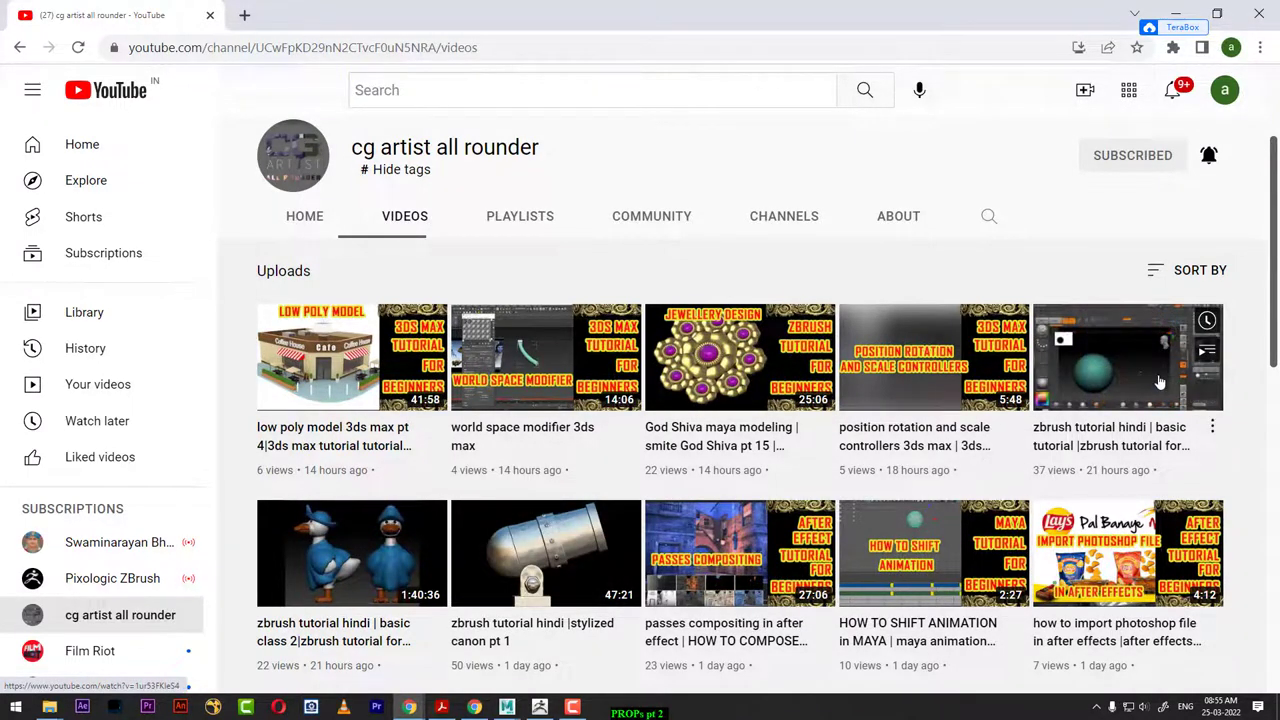
pyautogui.click(1157, 383)
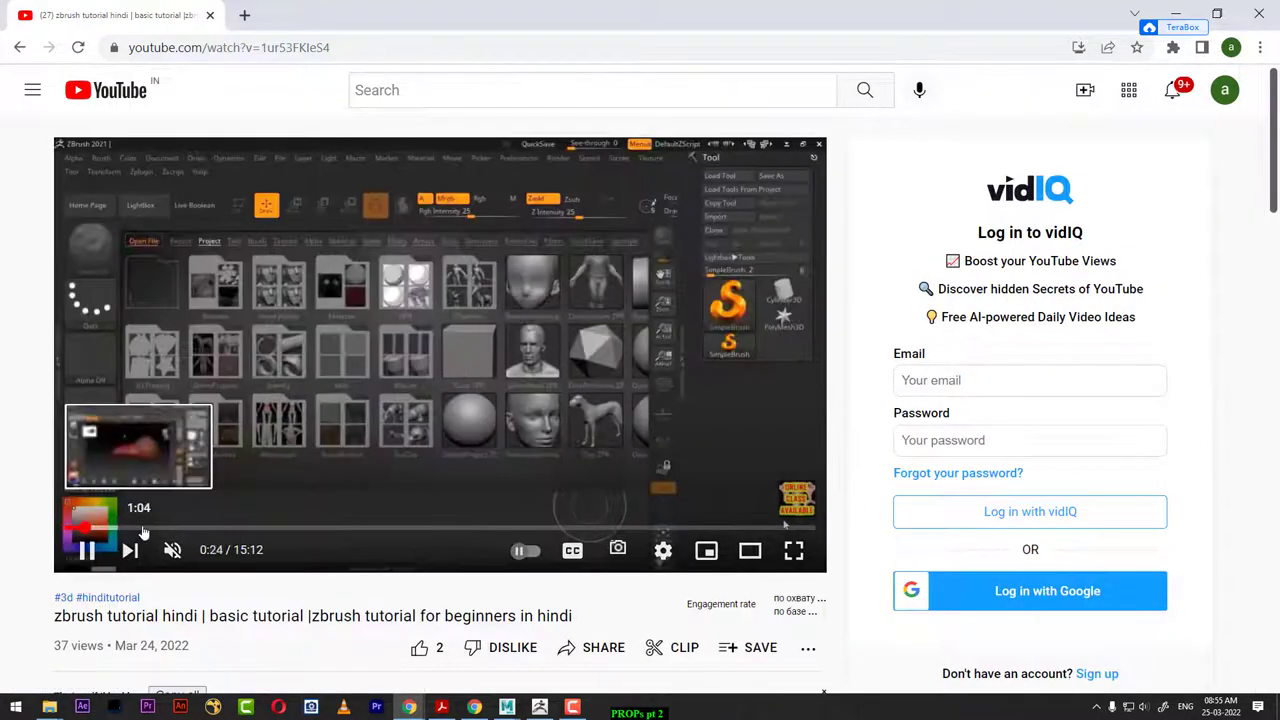
# - Skim the tutorial ahead to about 1:56, 4:44, 7:00 and 10:49
pyautogui.moveTo(73, 528); pyautogui.dragTo(160, 528)
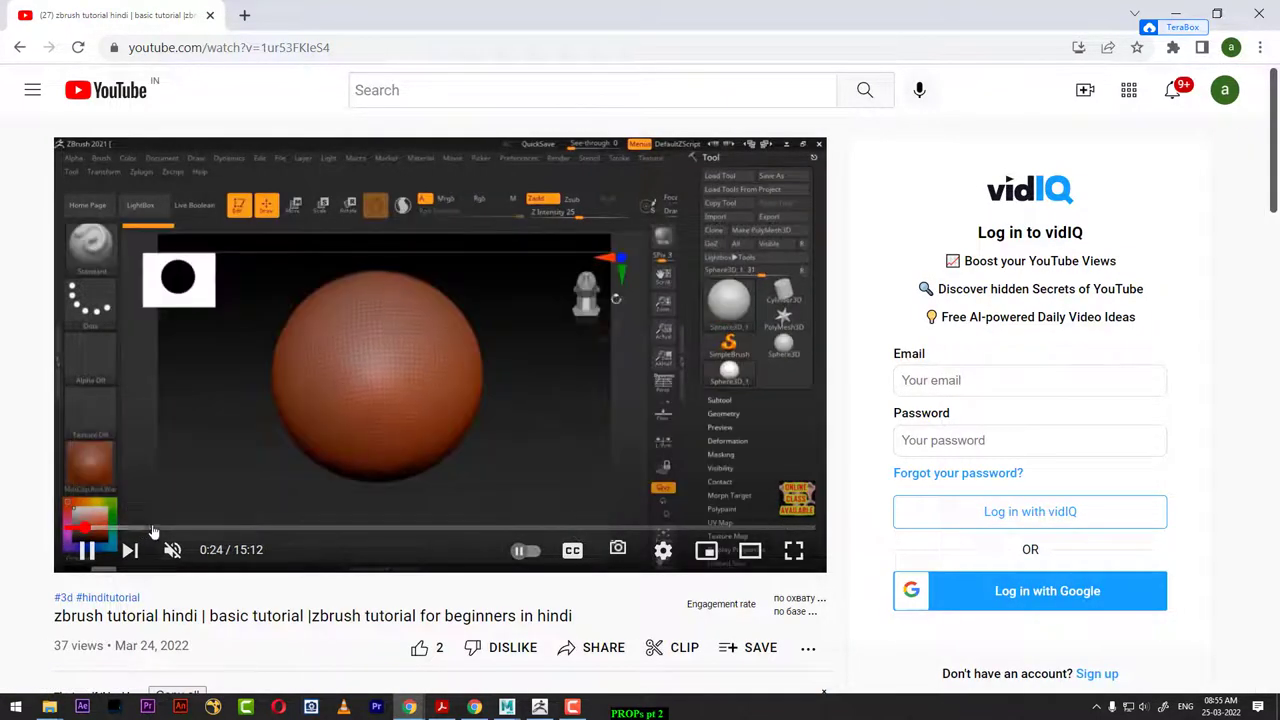
pyautogui.click(300, 528)
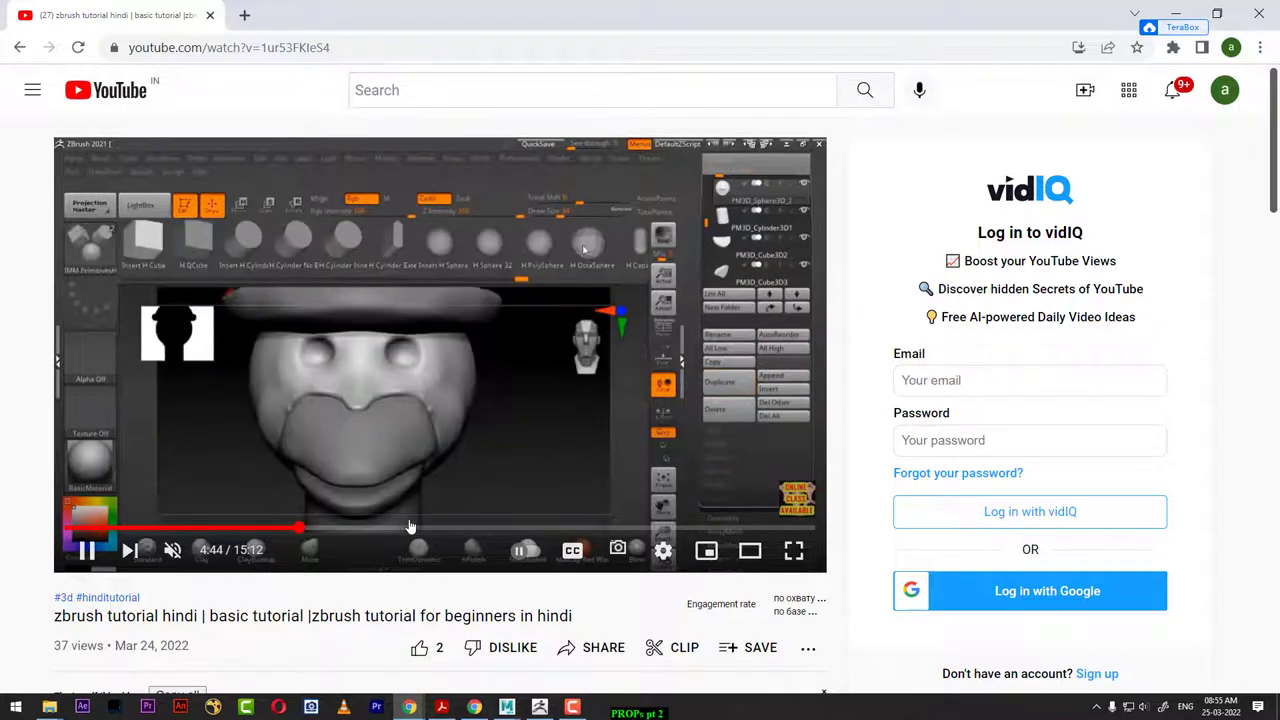
pyautogui.click(410, 527)
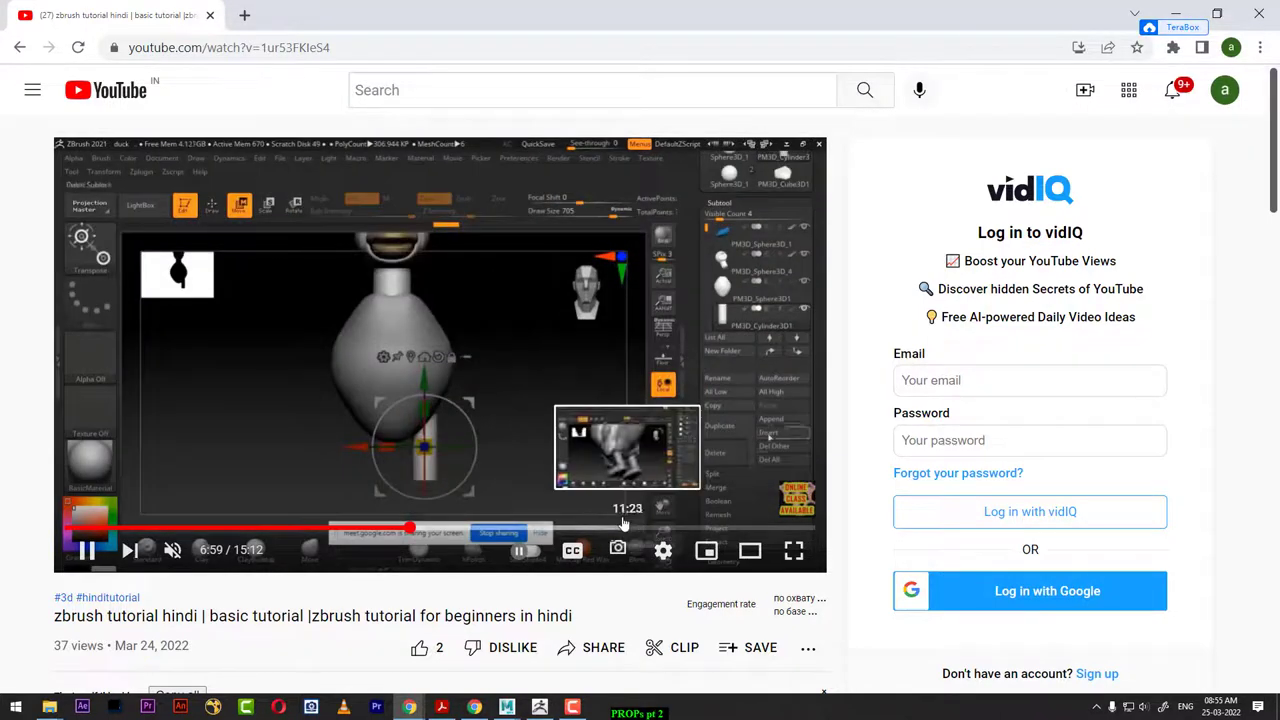
pyautogui.click(601, 527)
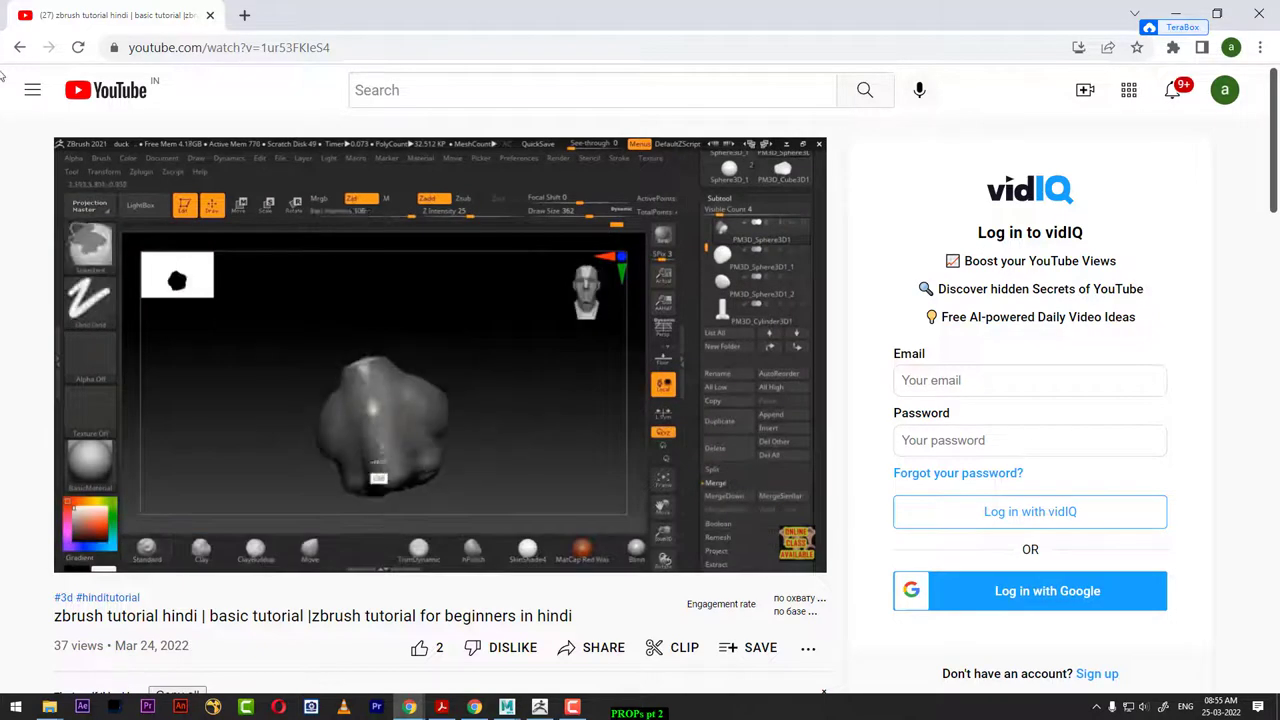
# - Go back to the channel's video grid and scroll down through it
pyautogui.click(21, 50)
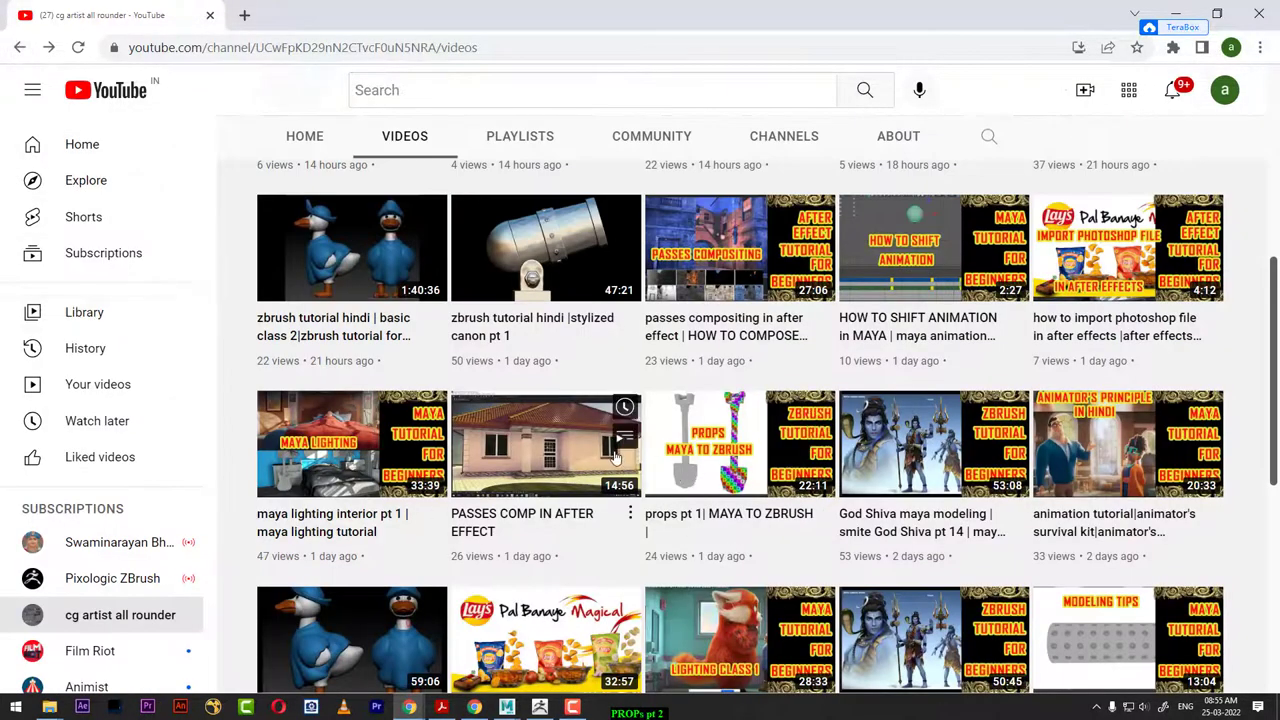
pyautogui.scroll(-1, 561, 458)
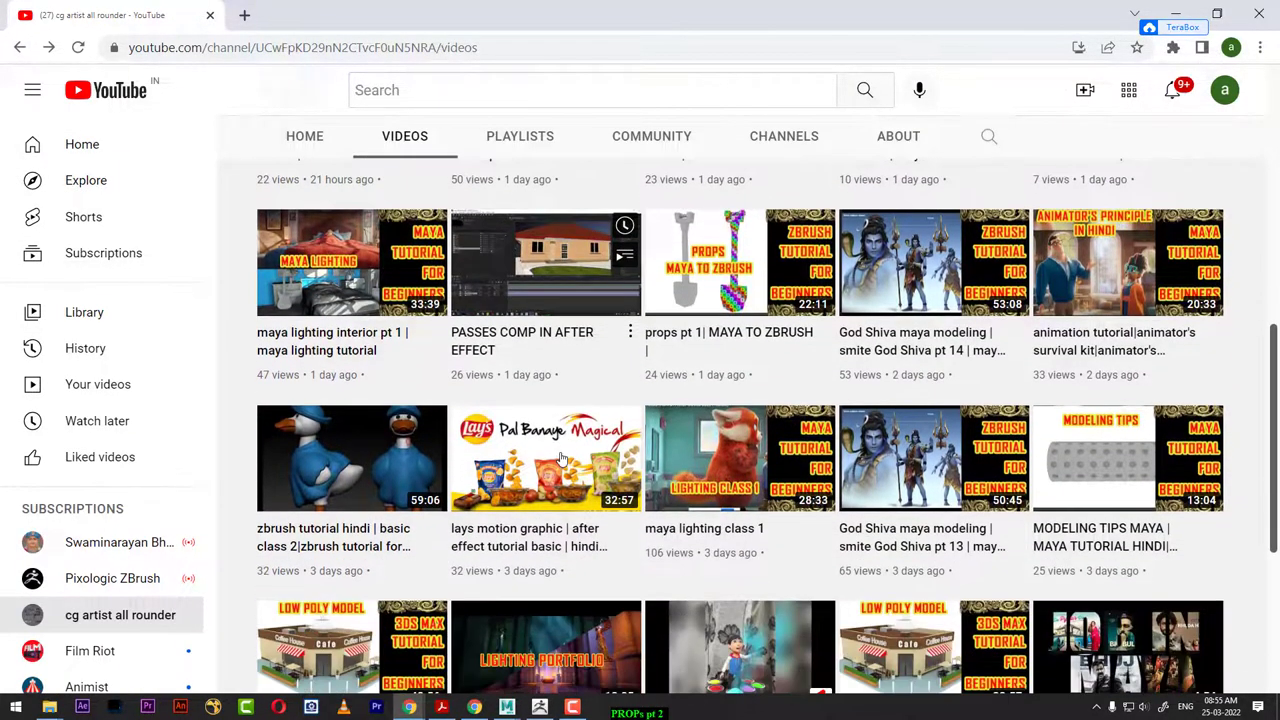
pyautogui.scroll(-2, 565, 475)
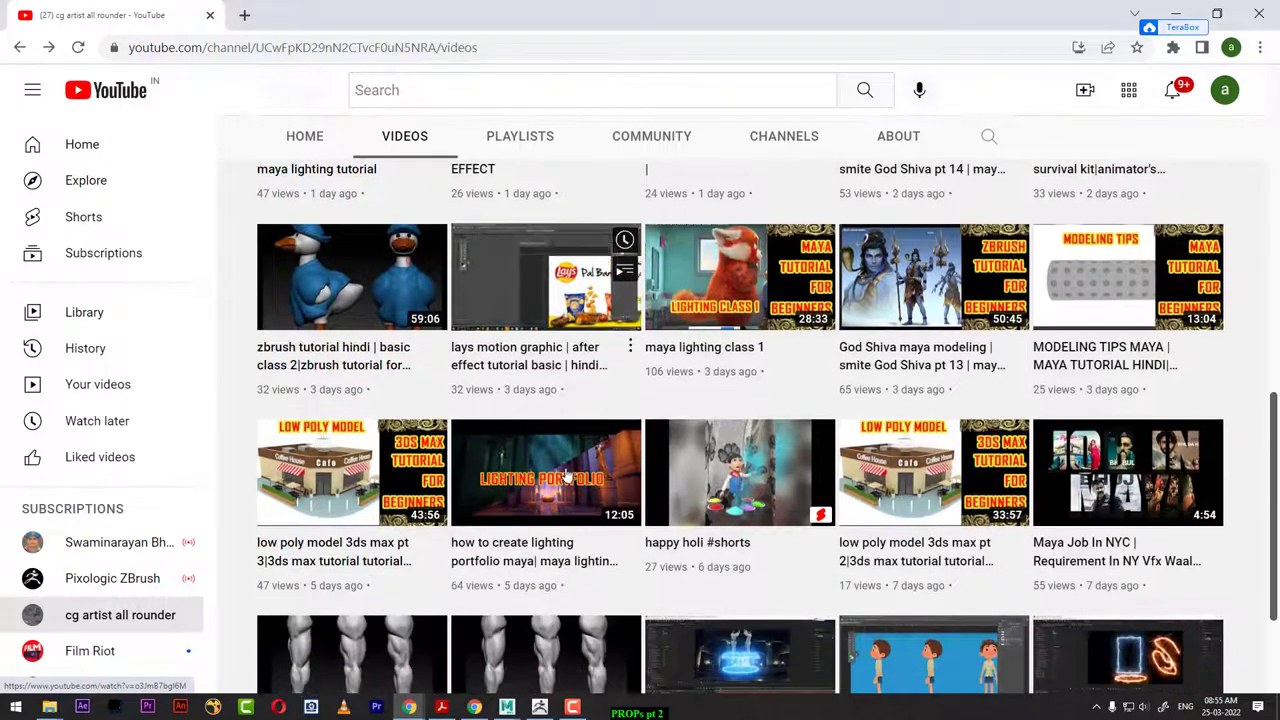
pyautogui.scroll(-1, 565, 480)
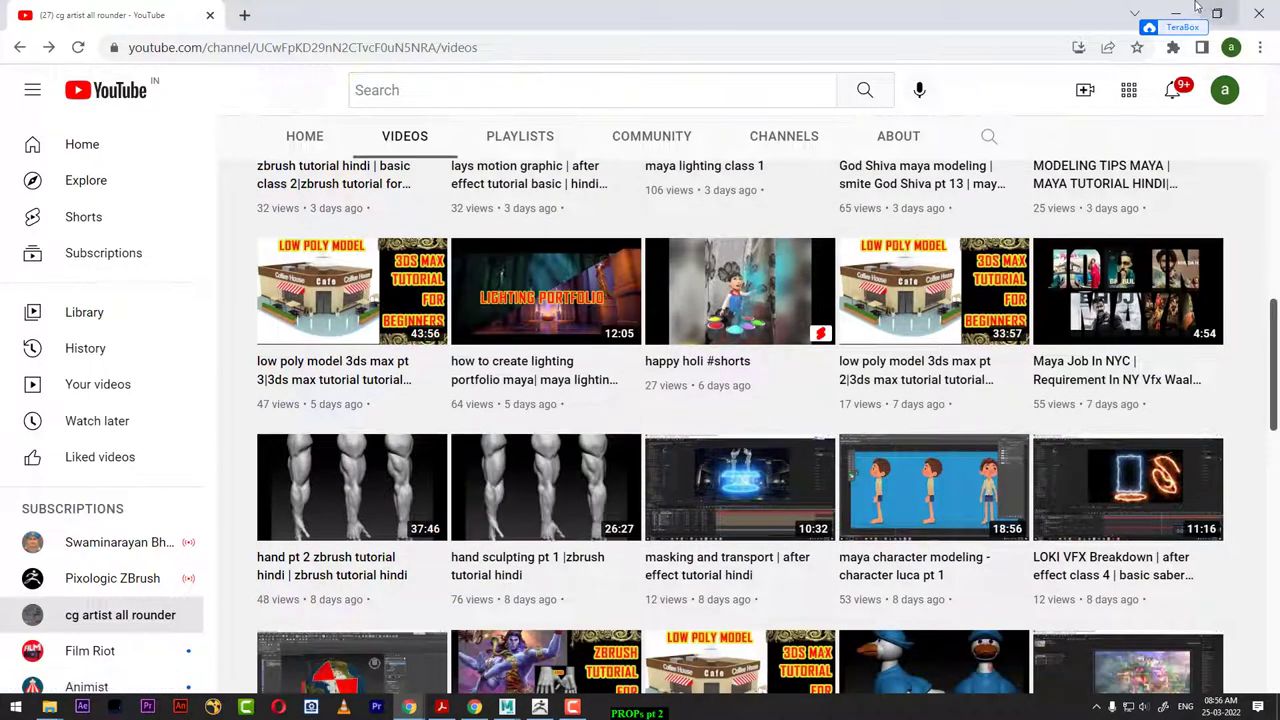
# - Back in ZBrush, frame the shovel with PolyFrame on, rotate it slightly and expand Subtool
pyautogui.click(1176, 14)
pyautogui.press('f')
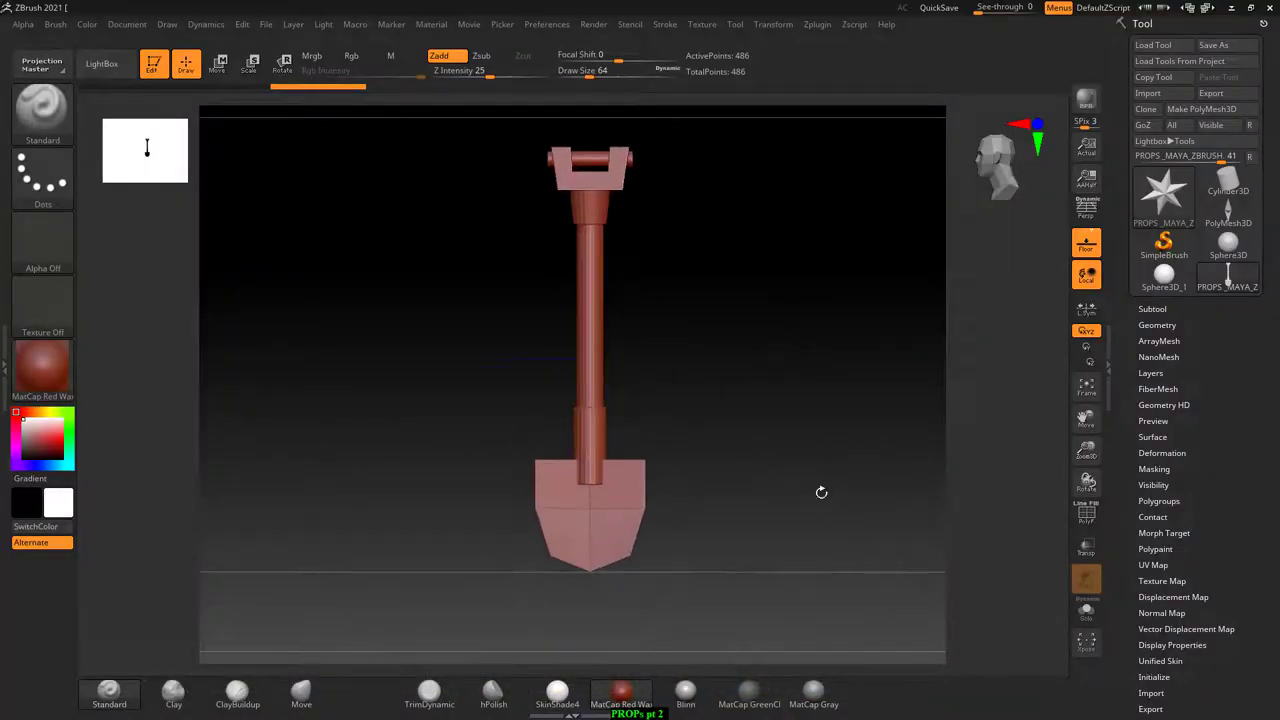
pyautogui.hotkey('shift', 'f')
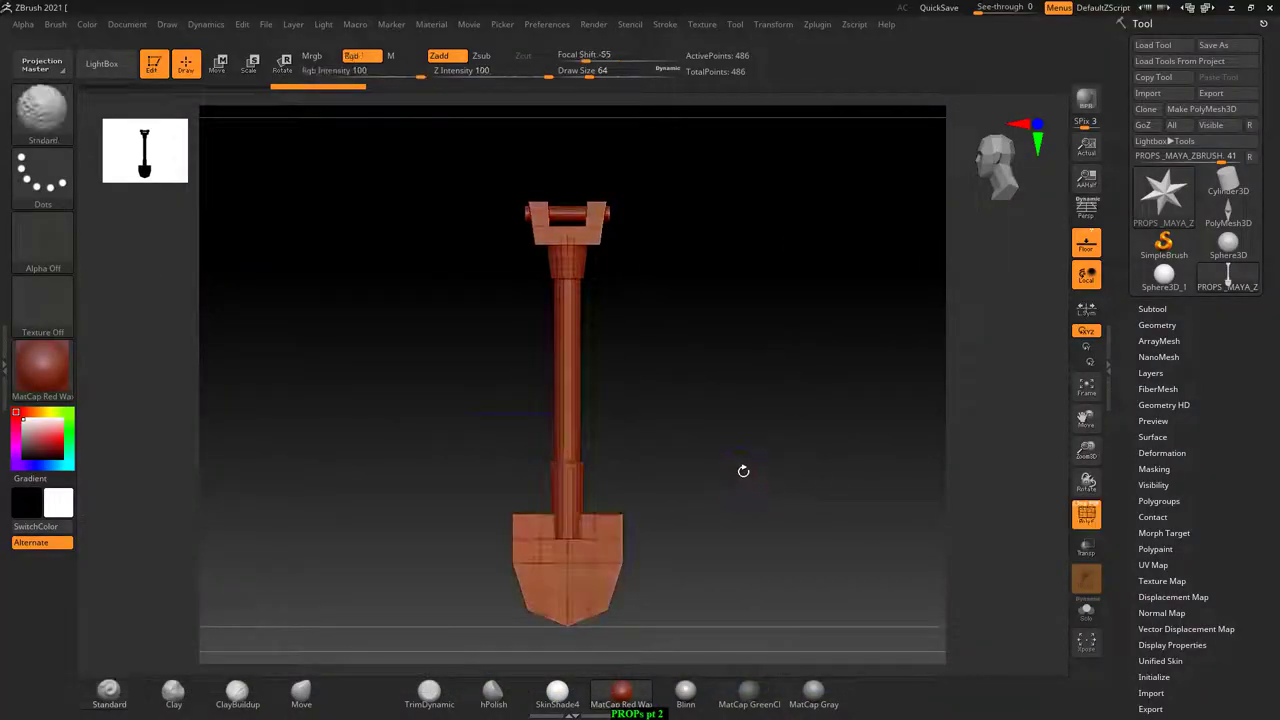
pyautogui.hotkey('shift', 'f')
pyautogui.hotkey('shift', 'f')
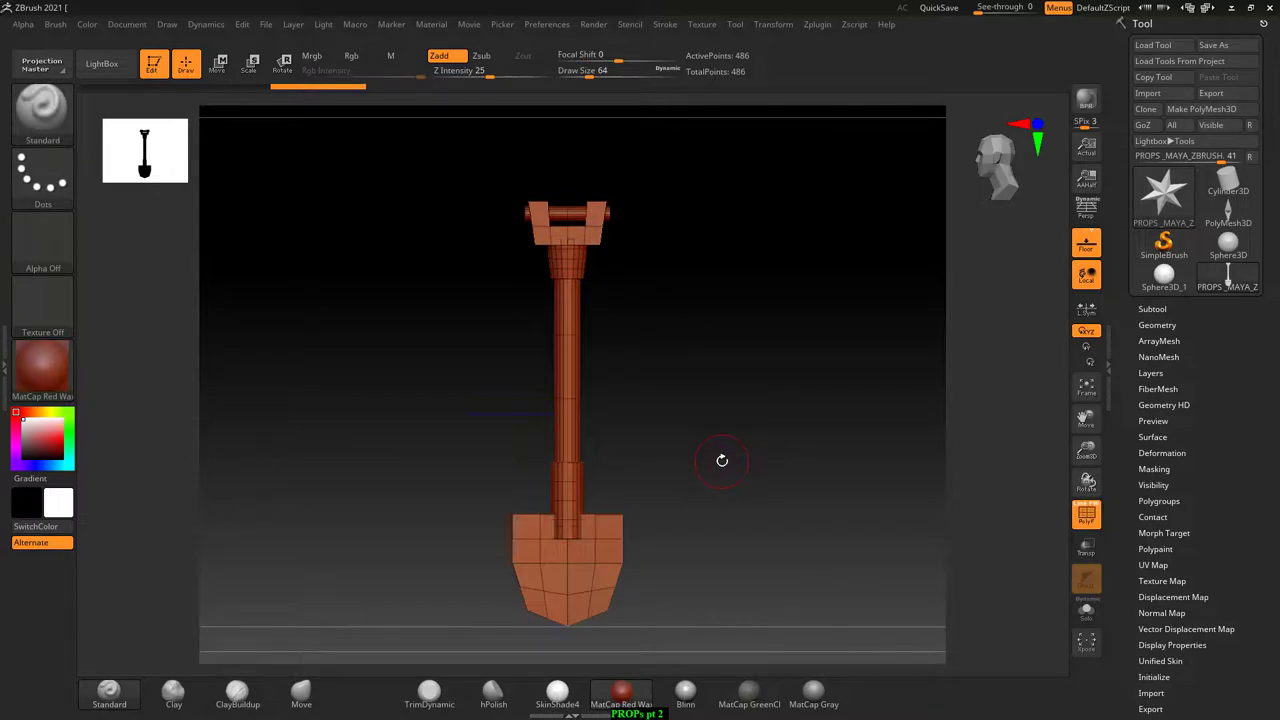
pyautogui.hotkey('shift', 'f')
pyautogui.hotkey('shift', 'f')
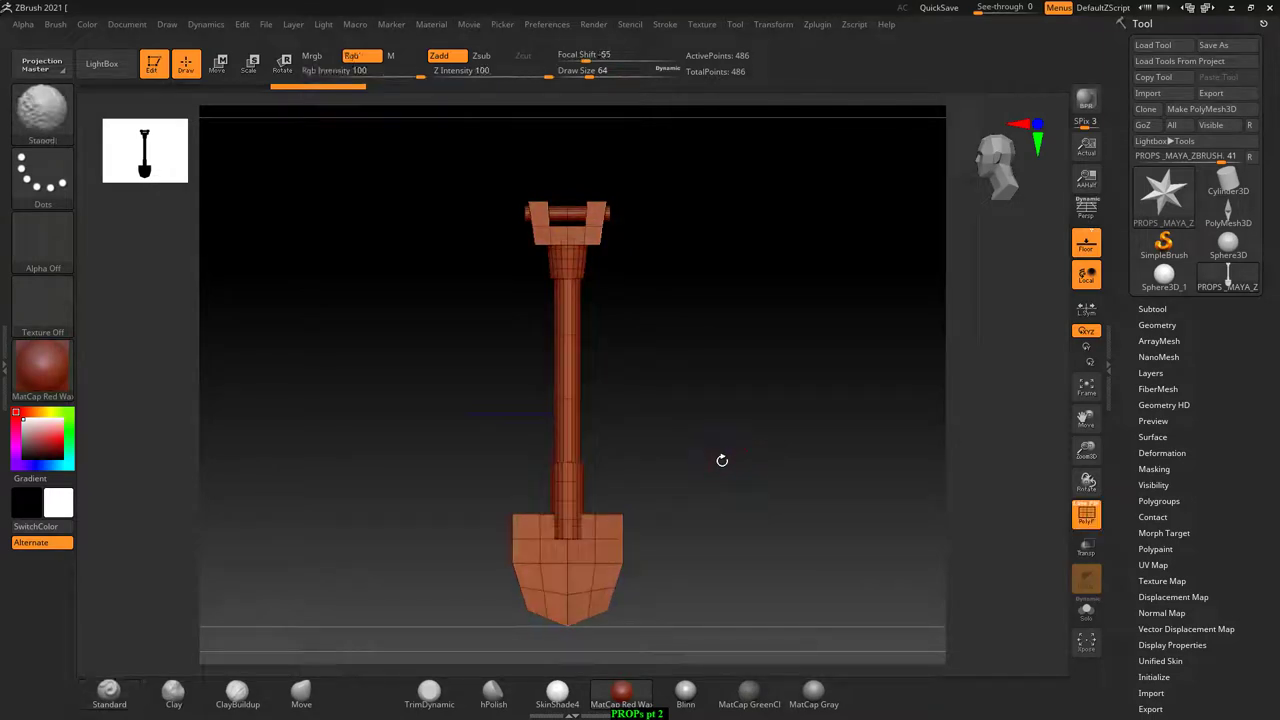
pyautogui.keyDown('shift'); pyautogui.moveTo(724, 400); pyautogui.dragTo(1140, 358); pyautogui.keyUp('shift')
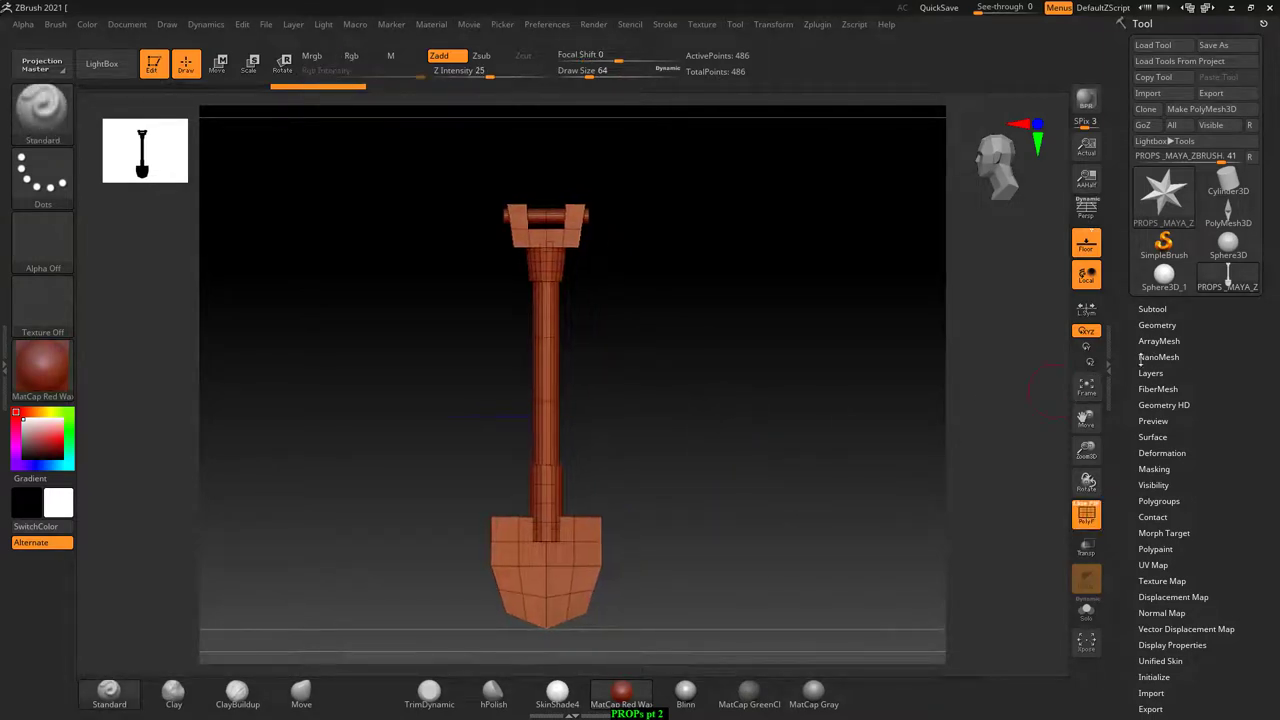
pyautogui.click(1151, 309)
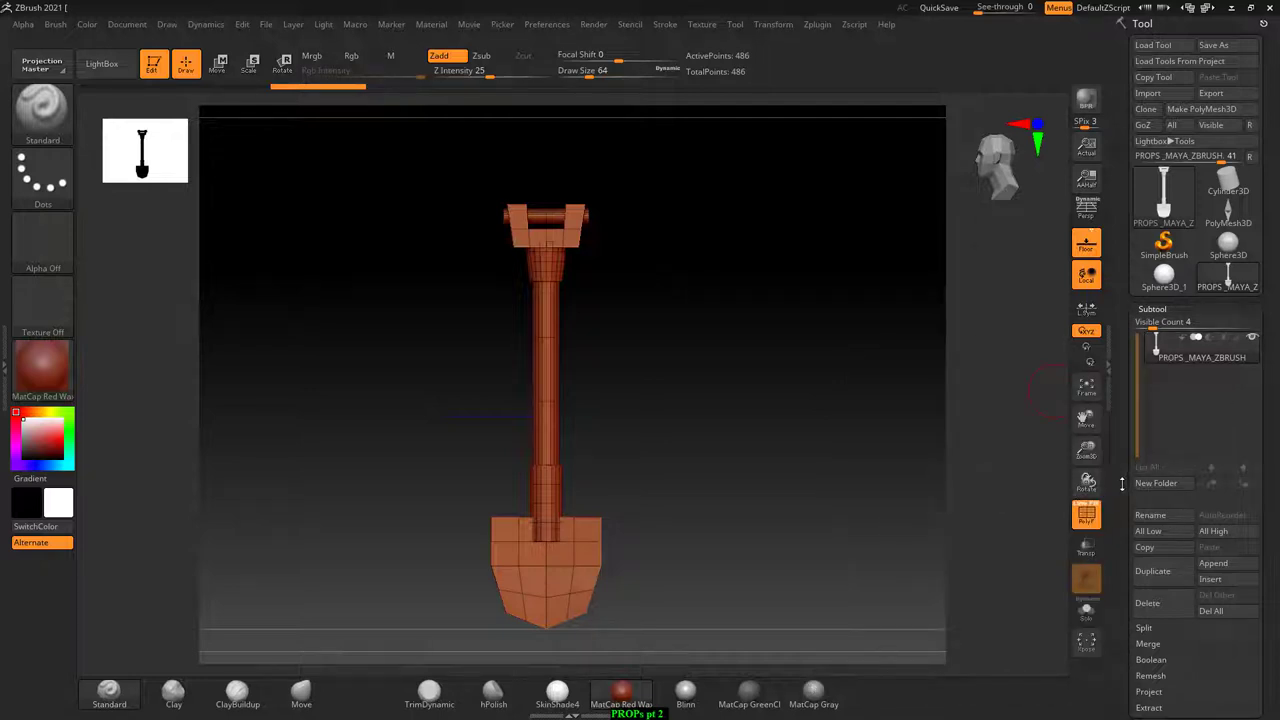
# - Run Groups Split on the shovel from Subtool > Split and confirm the prompt
pyautogui.scroll(-2, 1200, 475)
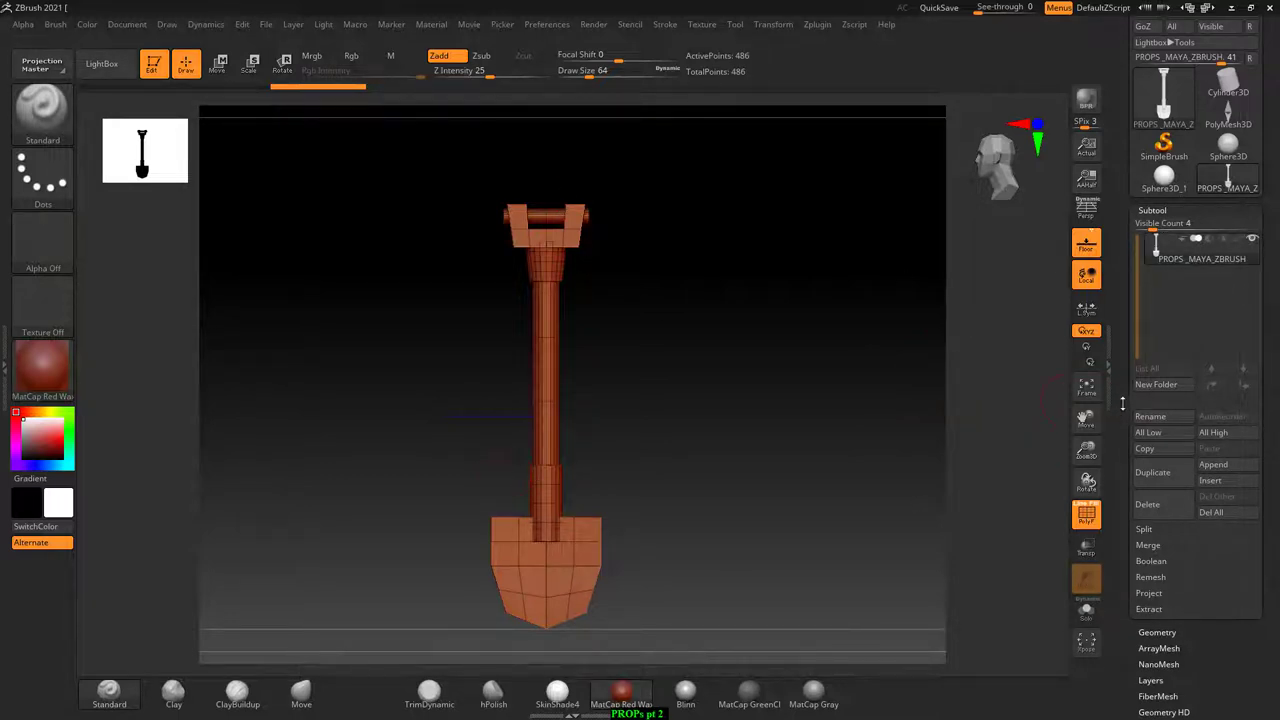
pyautogui.moveTo(1124, 386); pyautogui.dragTo(1124, 303)
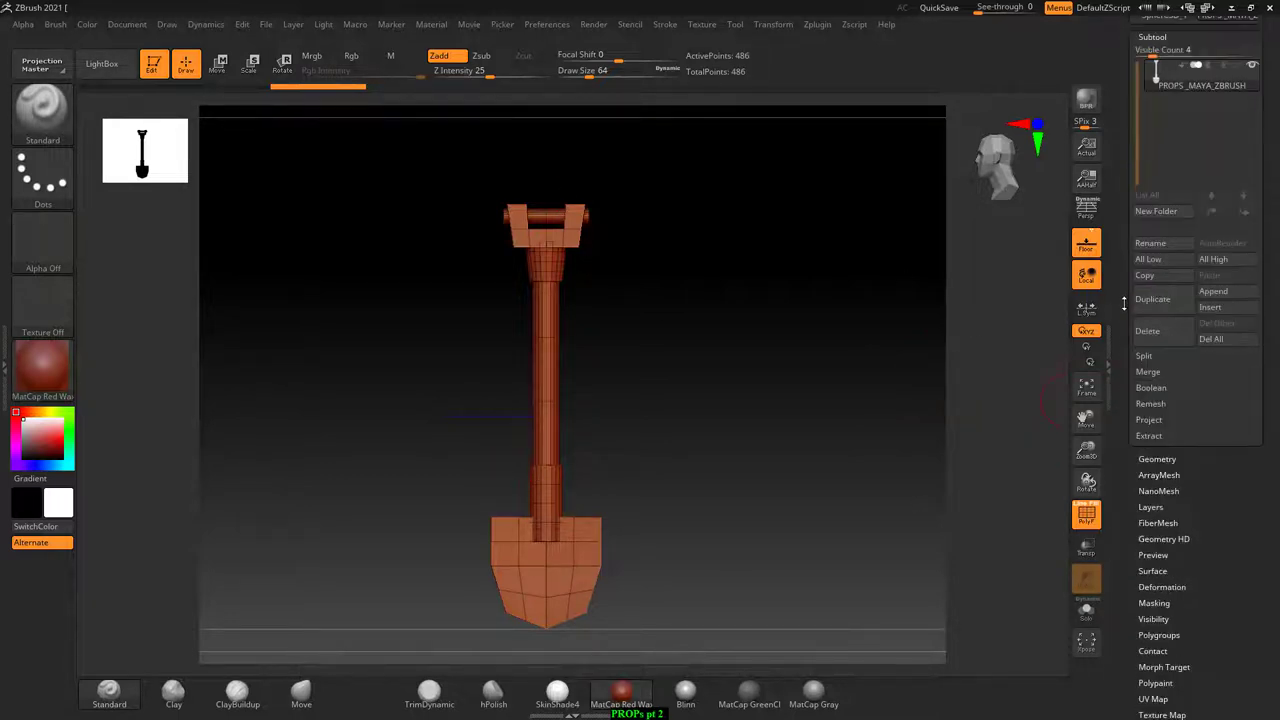
pyautogui.click(1146, 358)
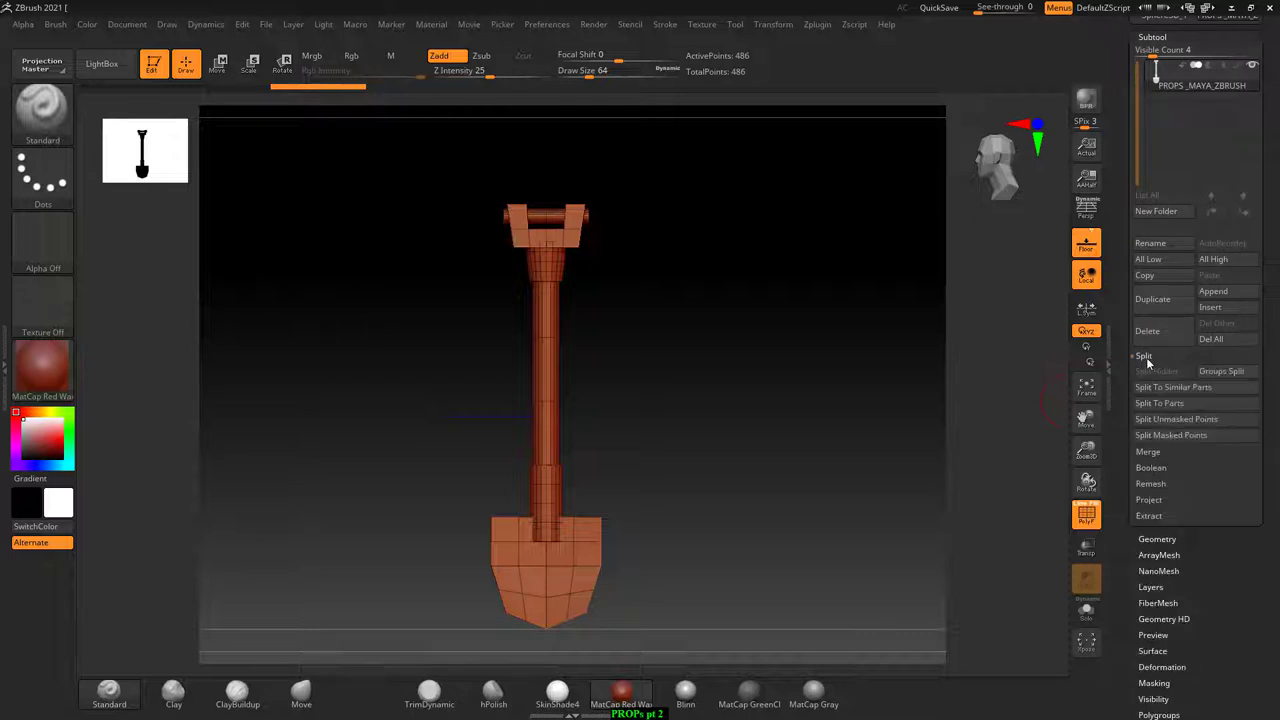
pyautogui.click(1255, 377)
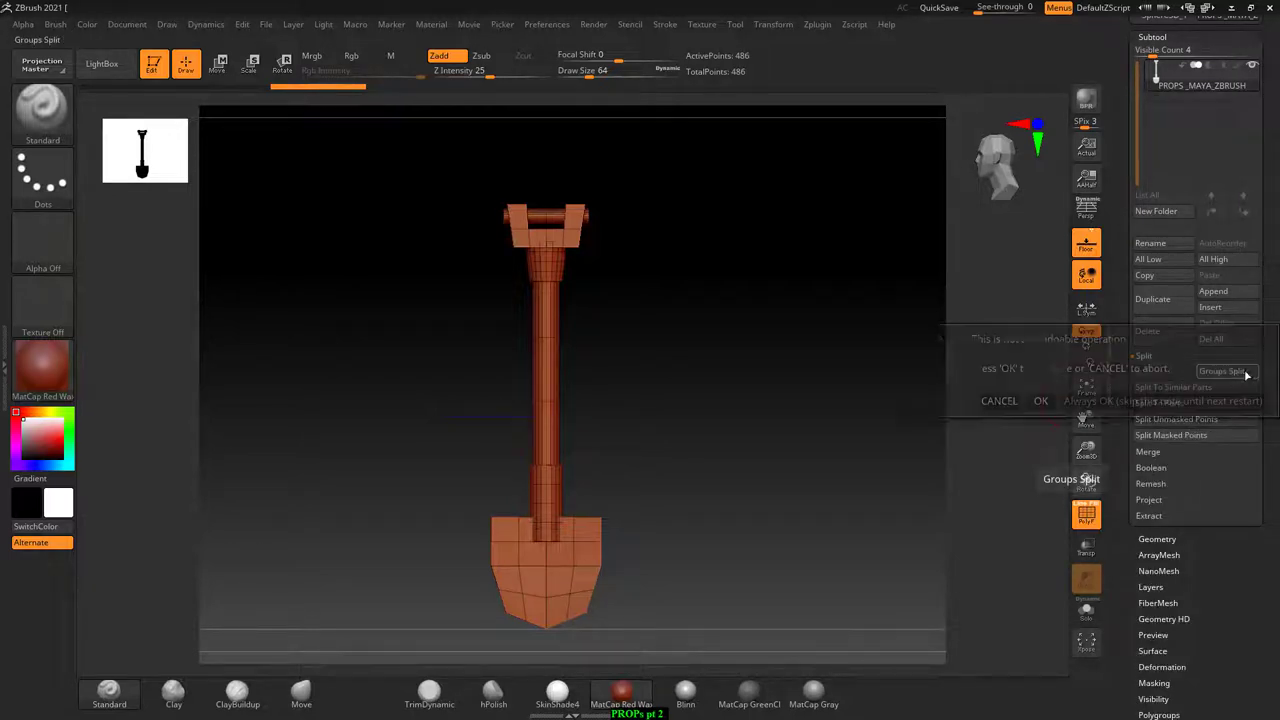
pyautogui.click(1040, 400)
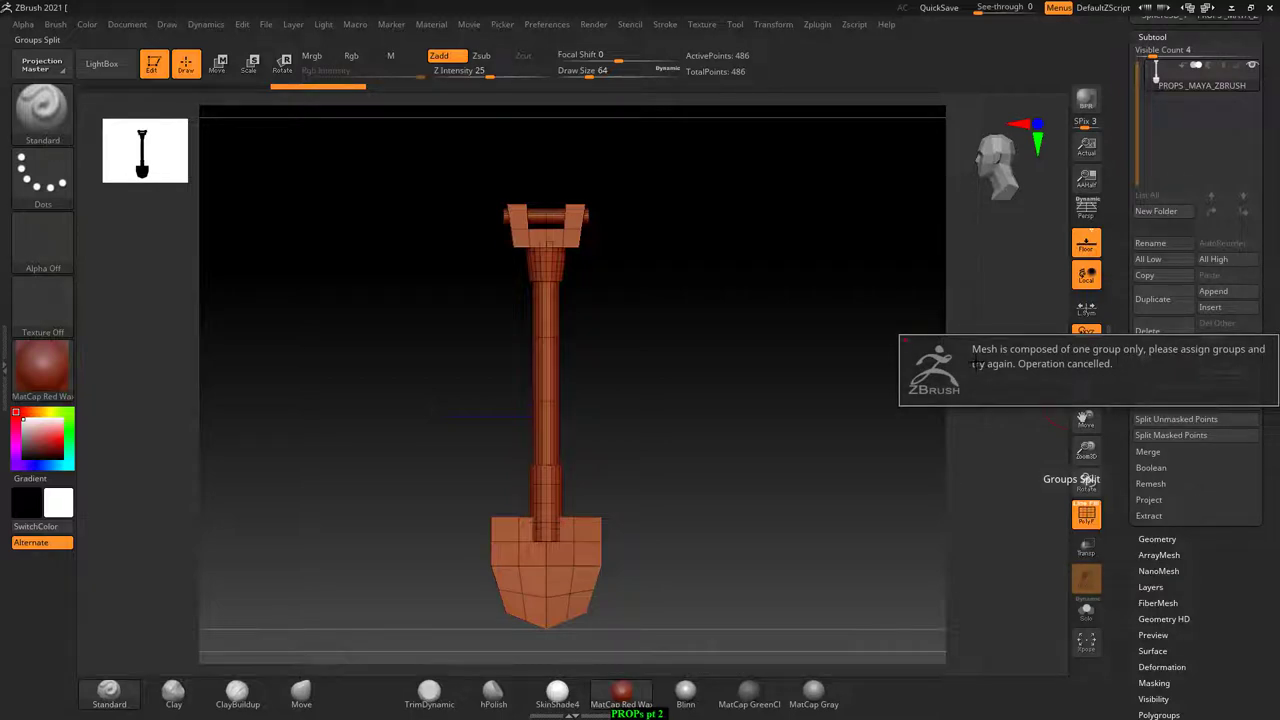
# - Split the shovel with Split To Similar Parts and select the new handle, blade and head subtools to check them
pyautogui.click(1178, 390)
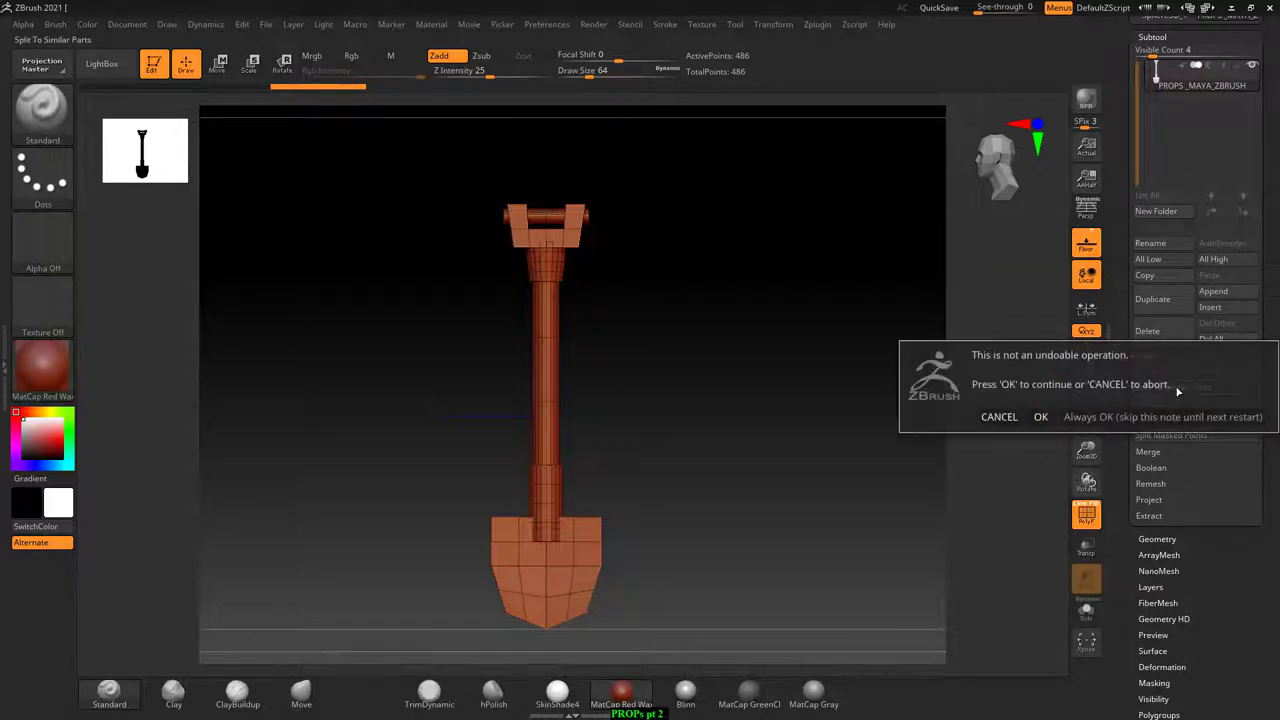
pyautogui.click(1040, 417)
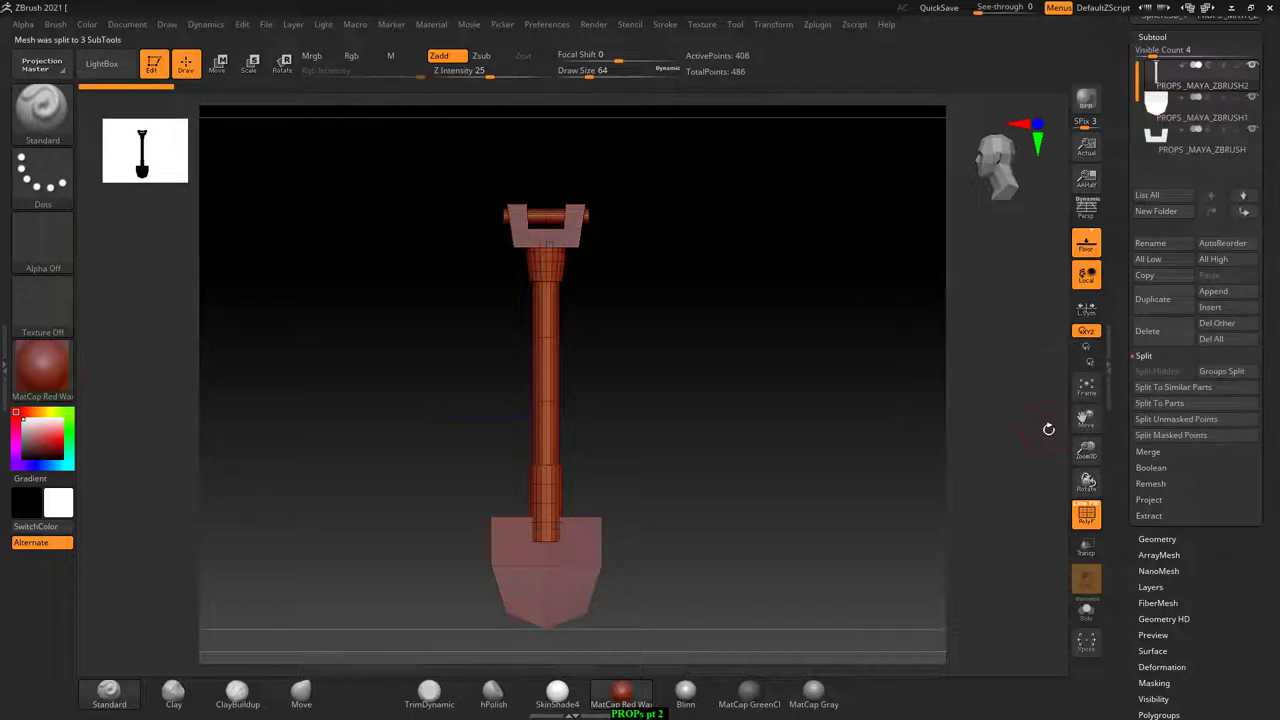
pyautogui.moveTo(1123, 136); pyautogui.dragTo(1121, 215)
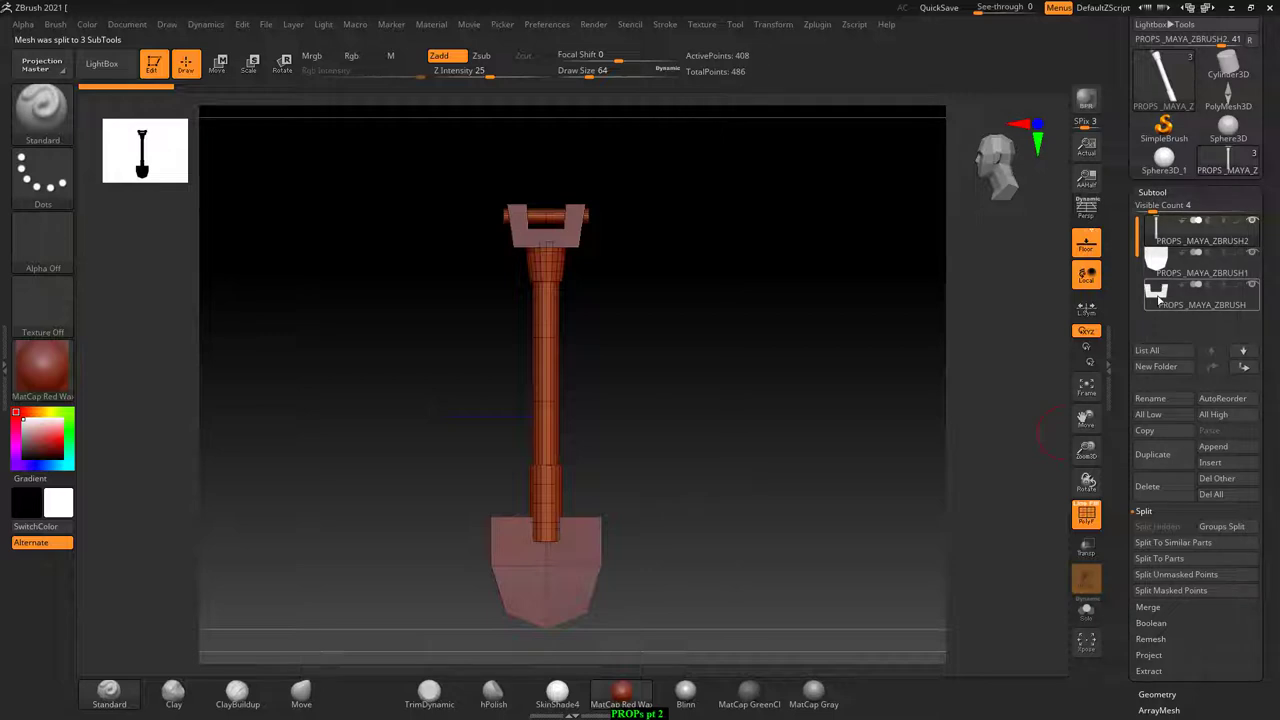
pyautogui.click(1158, 298)
pyautogui.click(1160, 230)
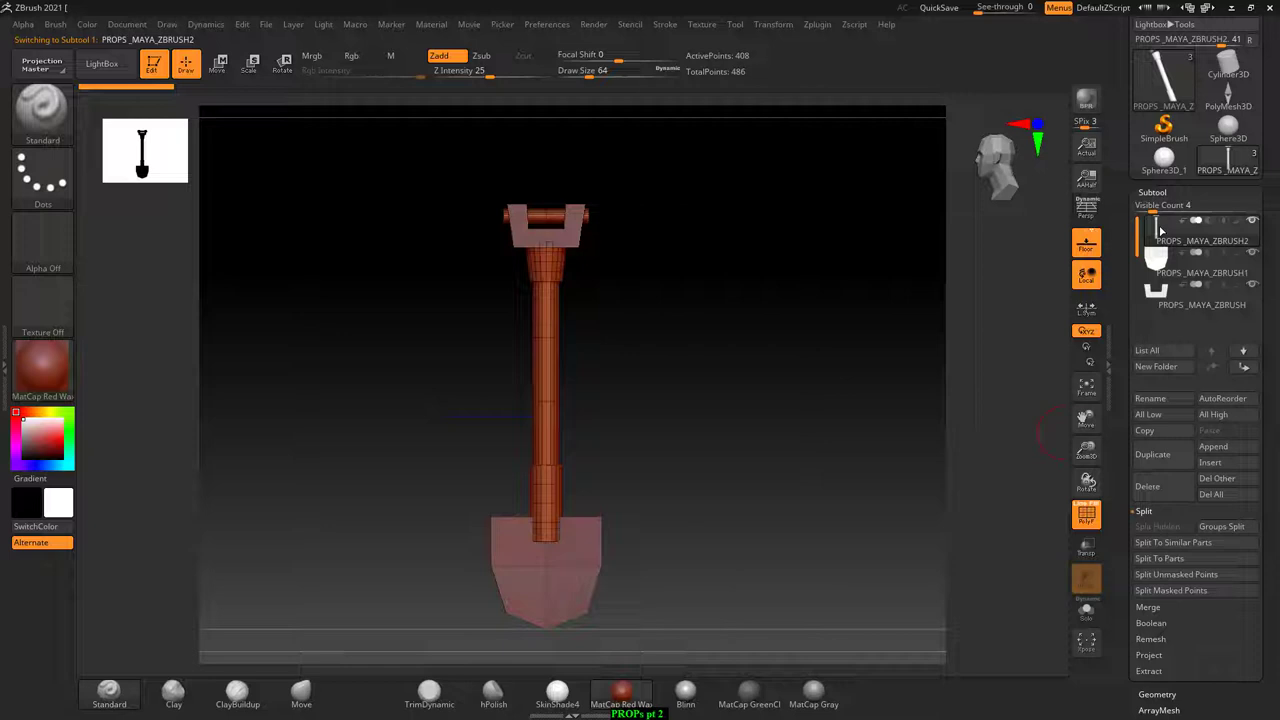
pyautogui.click(972, 441)
pyautogui.click(1046, 411)
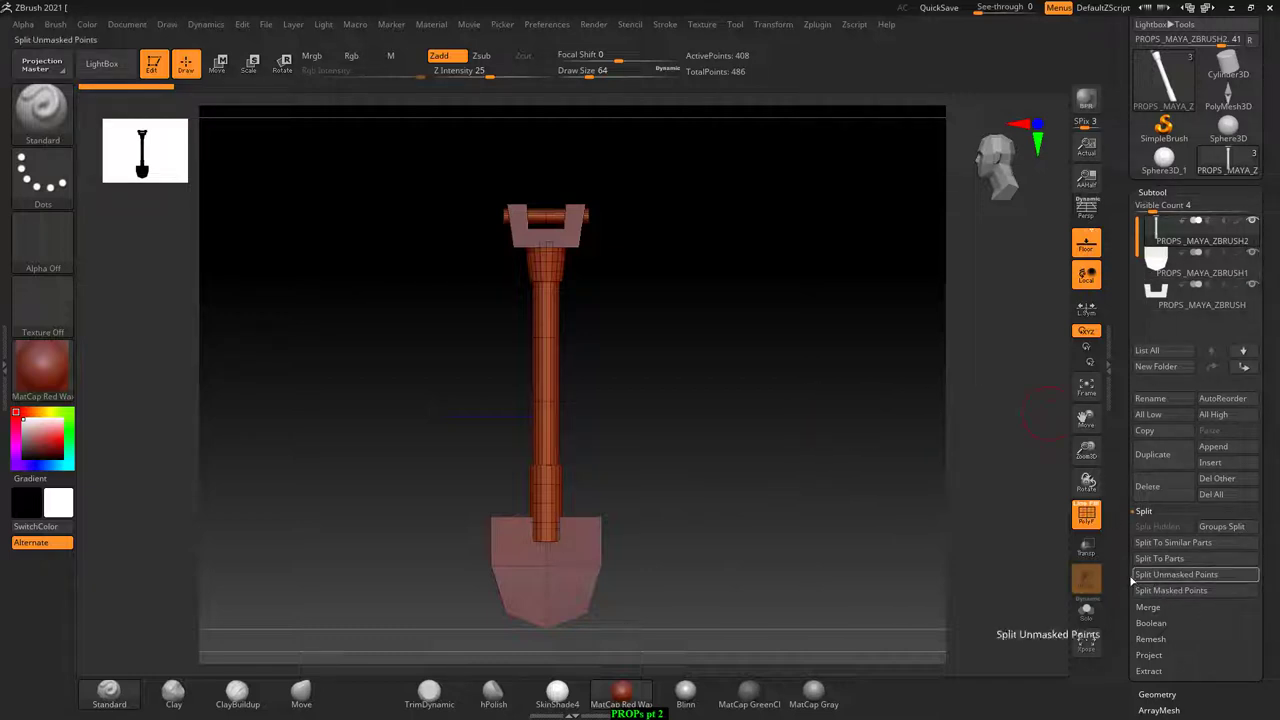
pyautogui.scroll(-4, 1119, 484)
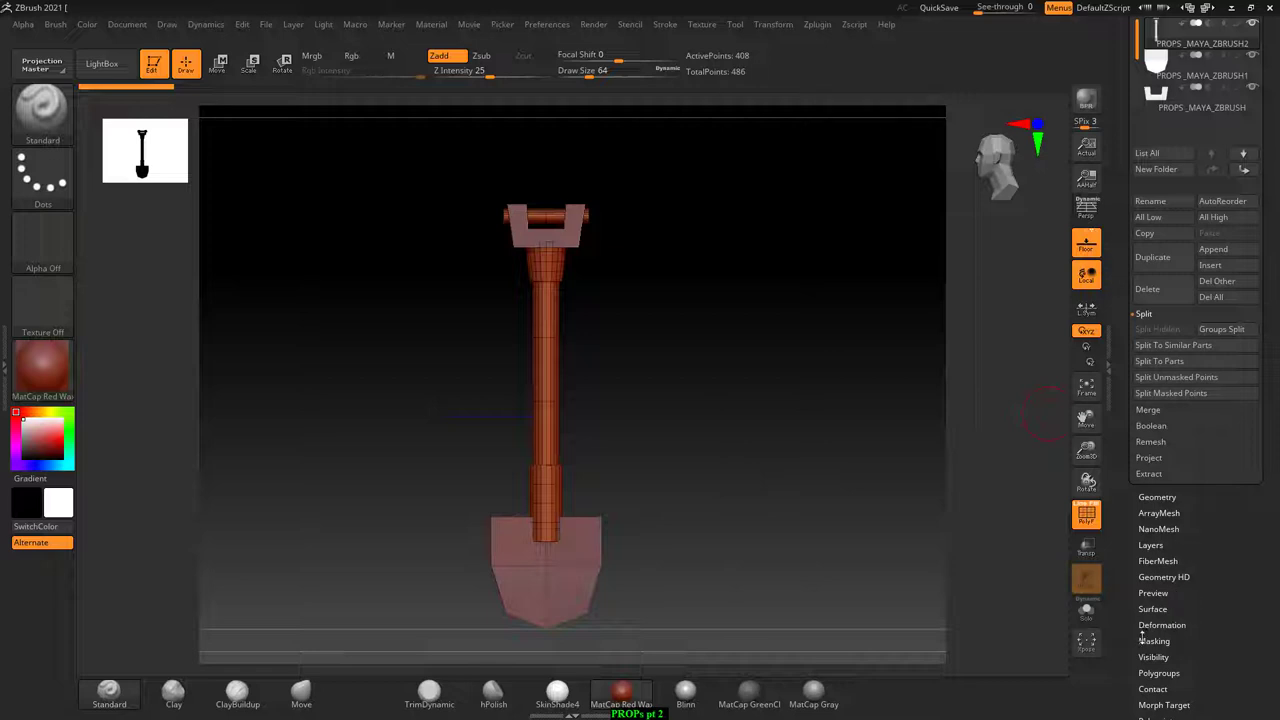
# - Open Polygroups and isolate the handle's shaft, collar and grip polygroups one at a time, unhiding after each
pyautogui.moveTo(1136, 625); pyautogui.dragTo(1136, 541)
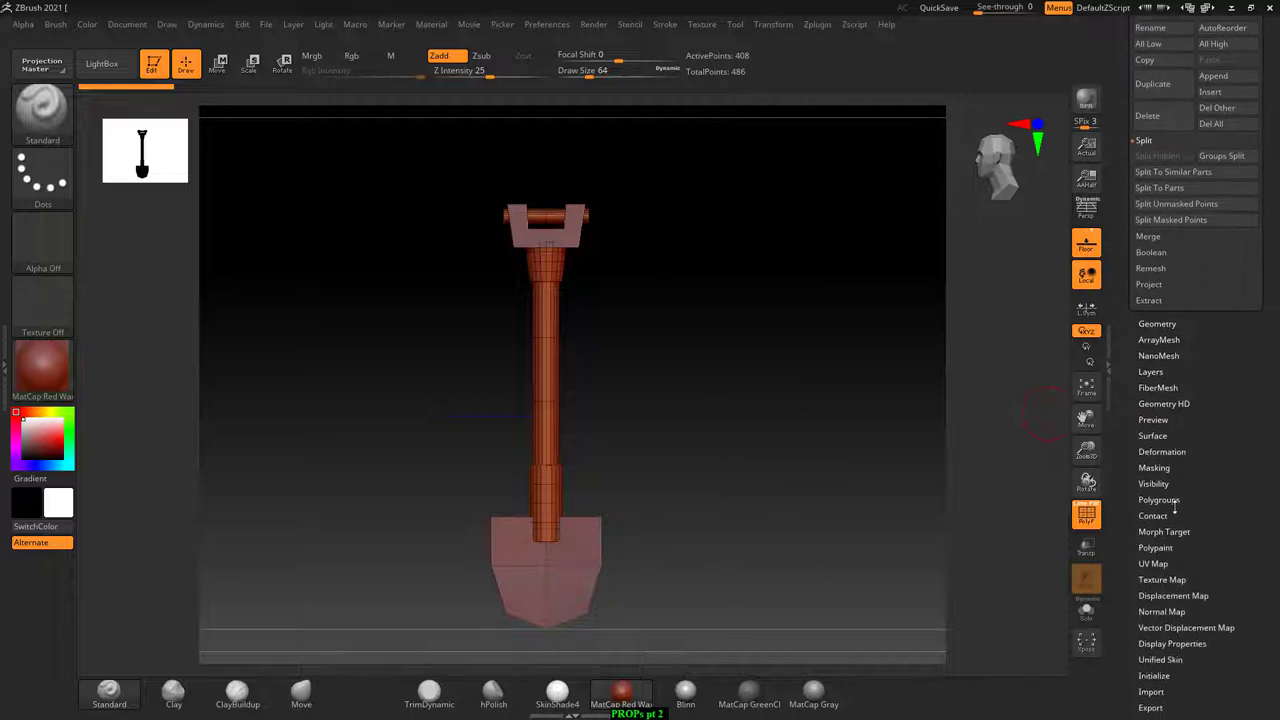
pyautogui.click(1174, 499)
pyautogui.moveTo(1129, 280); pyautogui.dragTo(1129, 438)
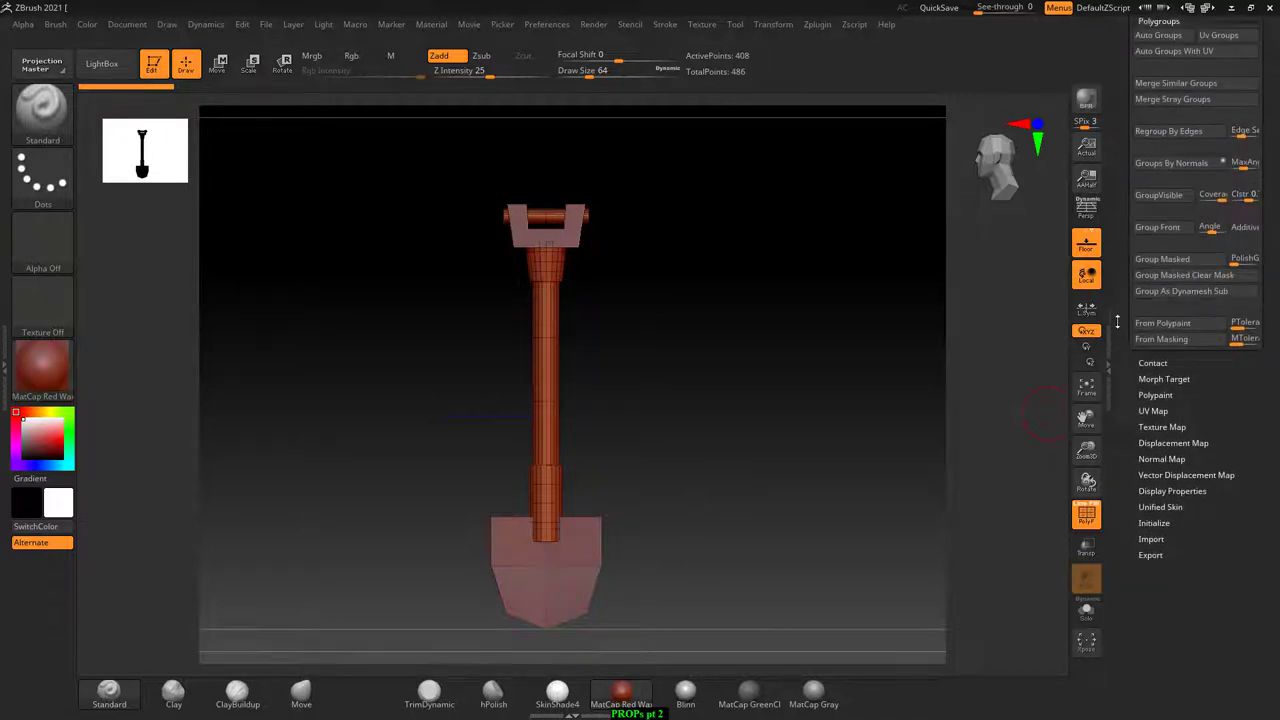
pyautogui.moveTo(803, 377)
pyautogui.keyDown('alt'); pyautogui.mouseDown(button='right')
pyautogui.moveTo(802, 404)
pyautogui.moveTo(846, 397)
pyautogui.mouseUp(button='right'); pyautogui.keyUp('alt')
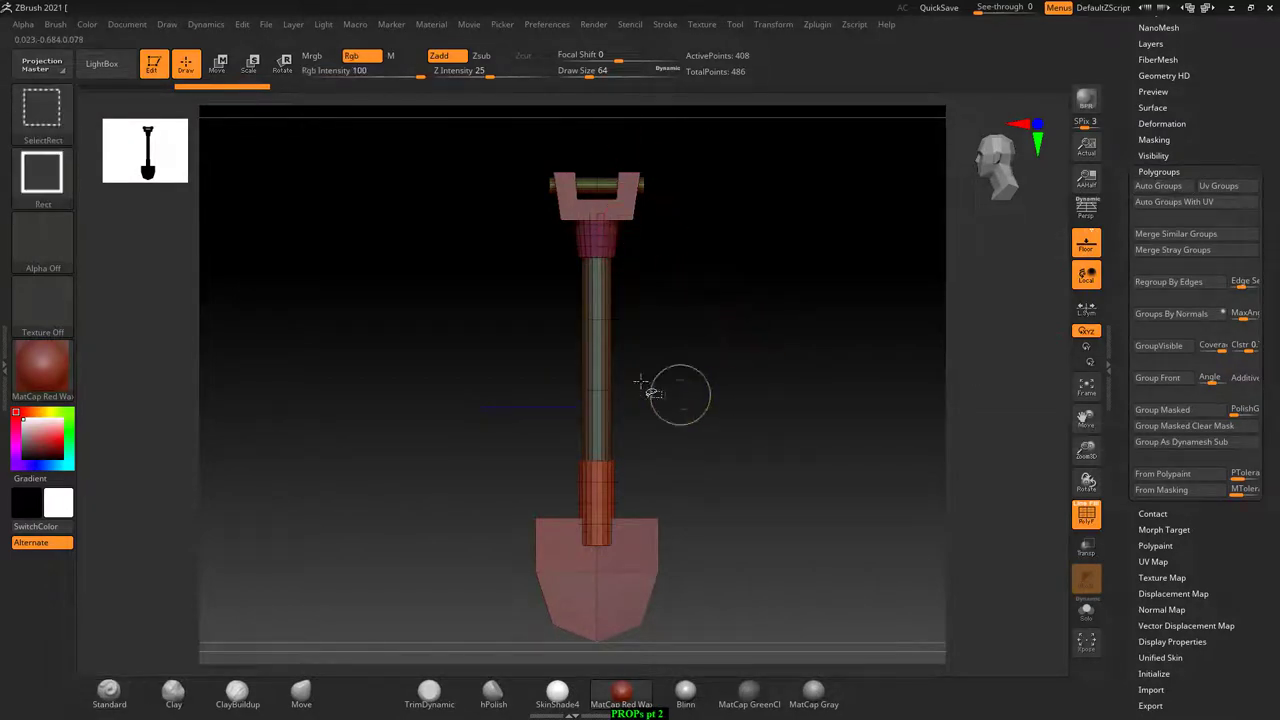
pyautogui.keyDown('ctrl'); pyautogui.keyDown('shift'); pyautogui.click(600, 336); pyautogui.keyUp('shift'); pyautogui.keyUp('ctrl')
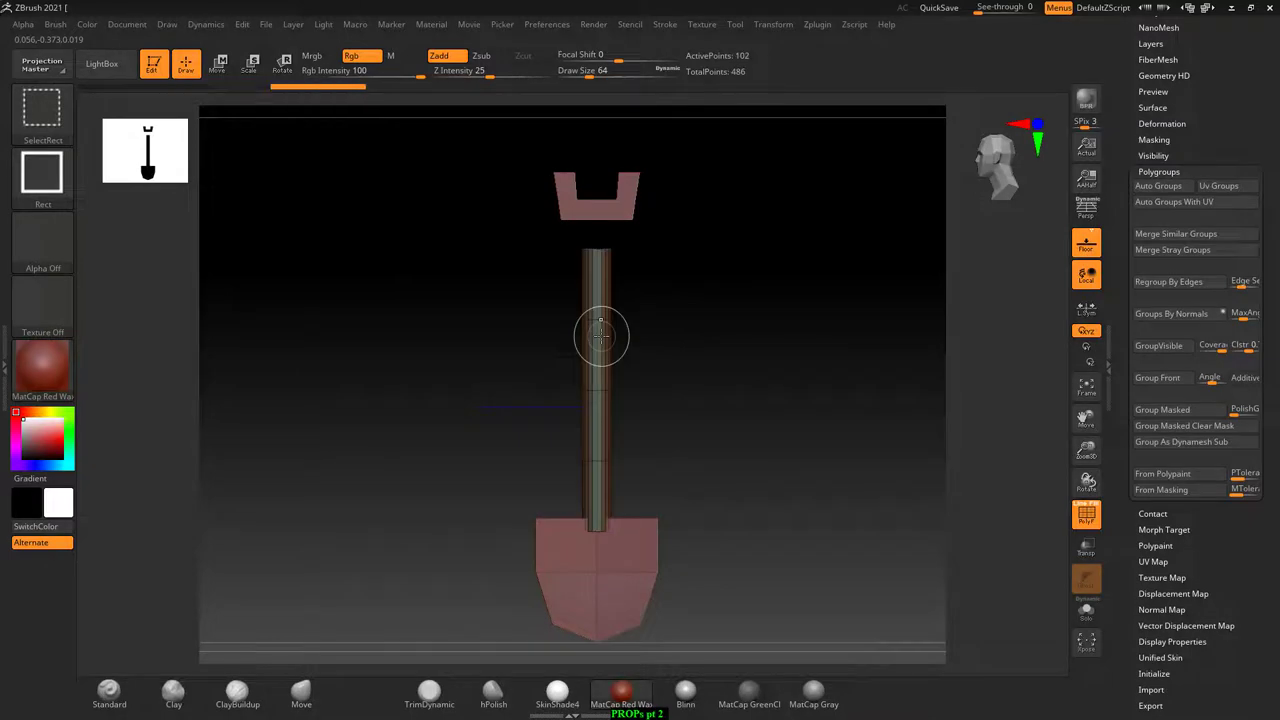
pyautogui.keyDown('ctrl'); pyautogui.keyDown('shift'); pyautogui.click(814, 330); pyautogui.keyUp('shift'); pyautogui.keyUp('ctrl')
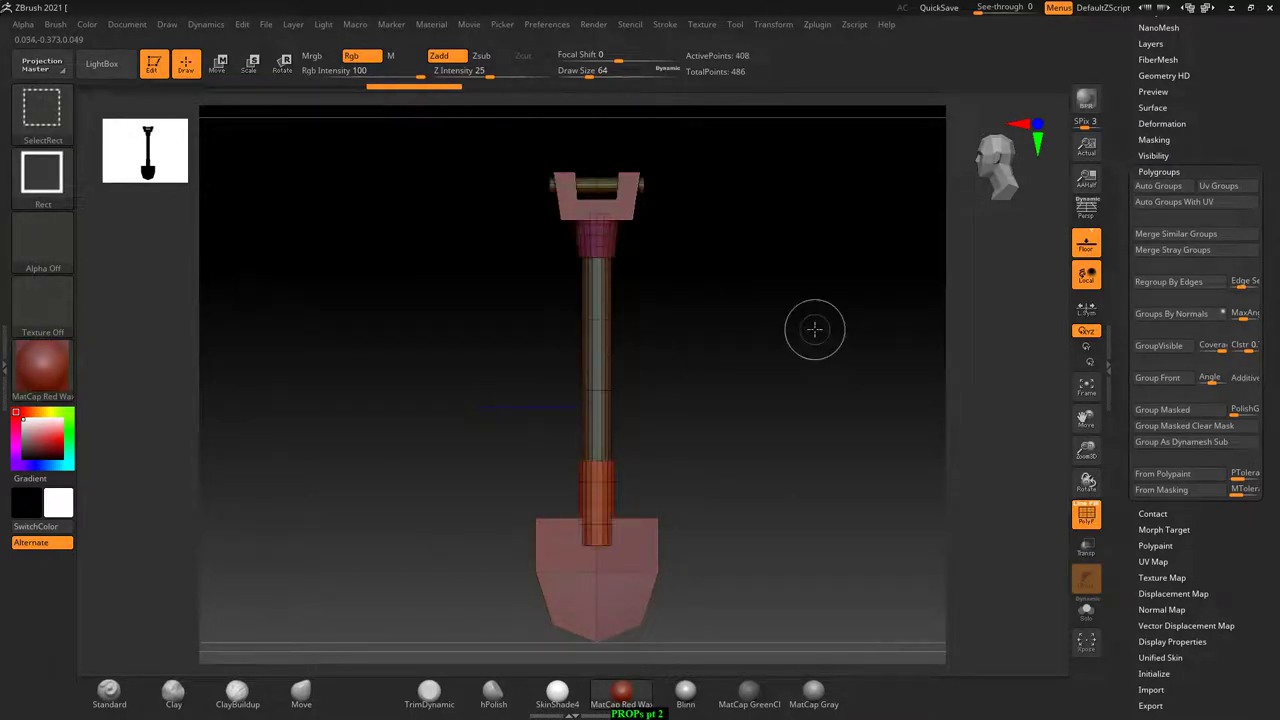
pyautogui.keyDown('ctrl'); pyautogui.keyDown('shift'); pyautogui.click(591, 238); pyautogui.keyUp('shift'); pyautogui.keyUp('ctrl')
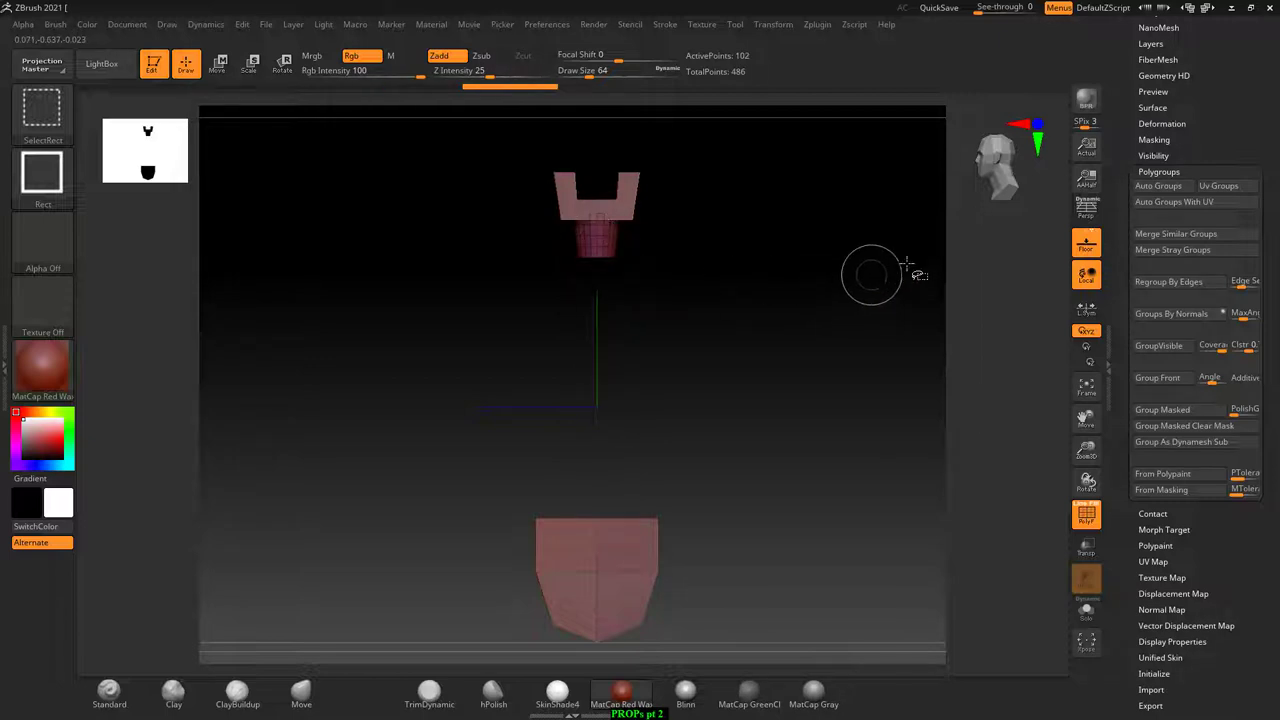
pyautogui.keyDown('ctrl'); pyautogui.keyDown('shift'); pyautogui.click(846, 276); pyautogui.keyUp('shift'); pyautogui.keyUp('ctrl')
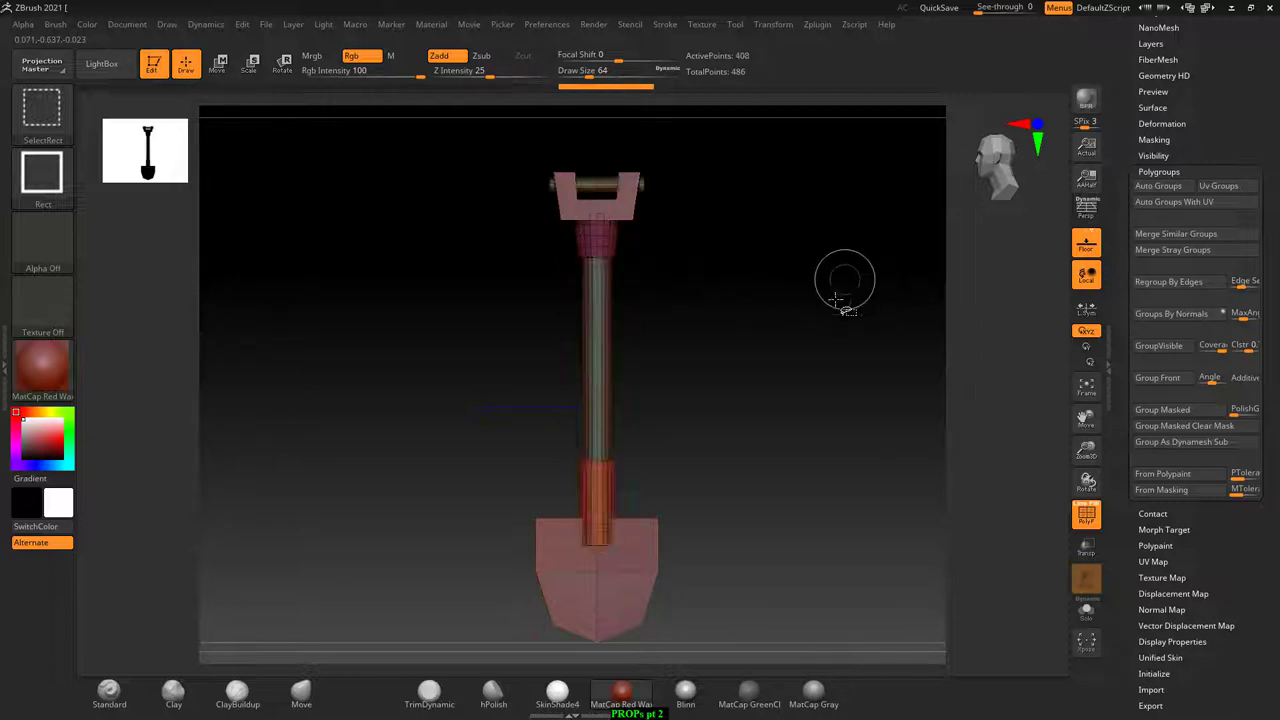
pyautogui.keyDown('ctrl'); pyautogui.keyDown('shift'); pyautogui.click(594, 506); pyautogui.keyUp('shift'); pyautogui.keyUp('ctrl')
pyautogui.keyDown('ctrl'); pyautogui.keyDown('shift'); pyautogui.click(766, 360); pyautogui.keyUp('shift'); pyautogui.keyUp('ctrl')
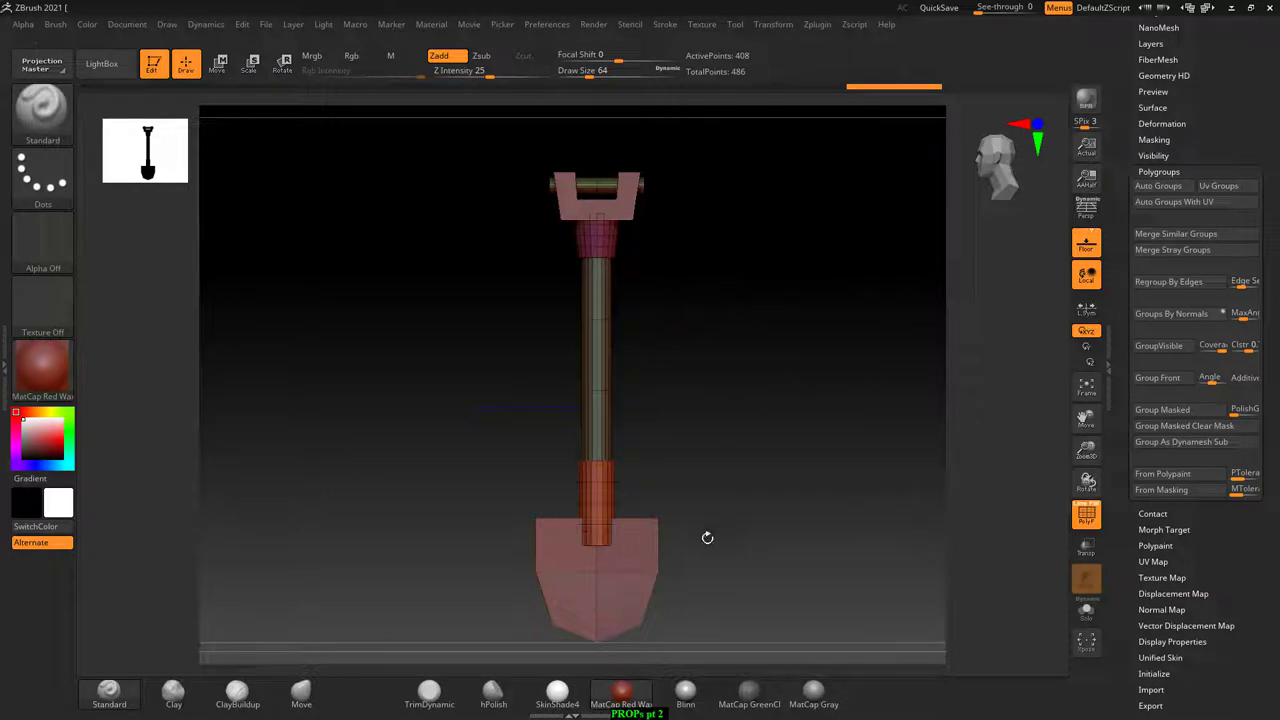
# - Select the blade, then the top head piece, then the handle subtool again
pyautogui.keyDown('alt'); pyautogui.click(607, 597); pyautogui.keyUp('alt')
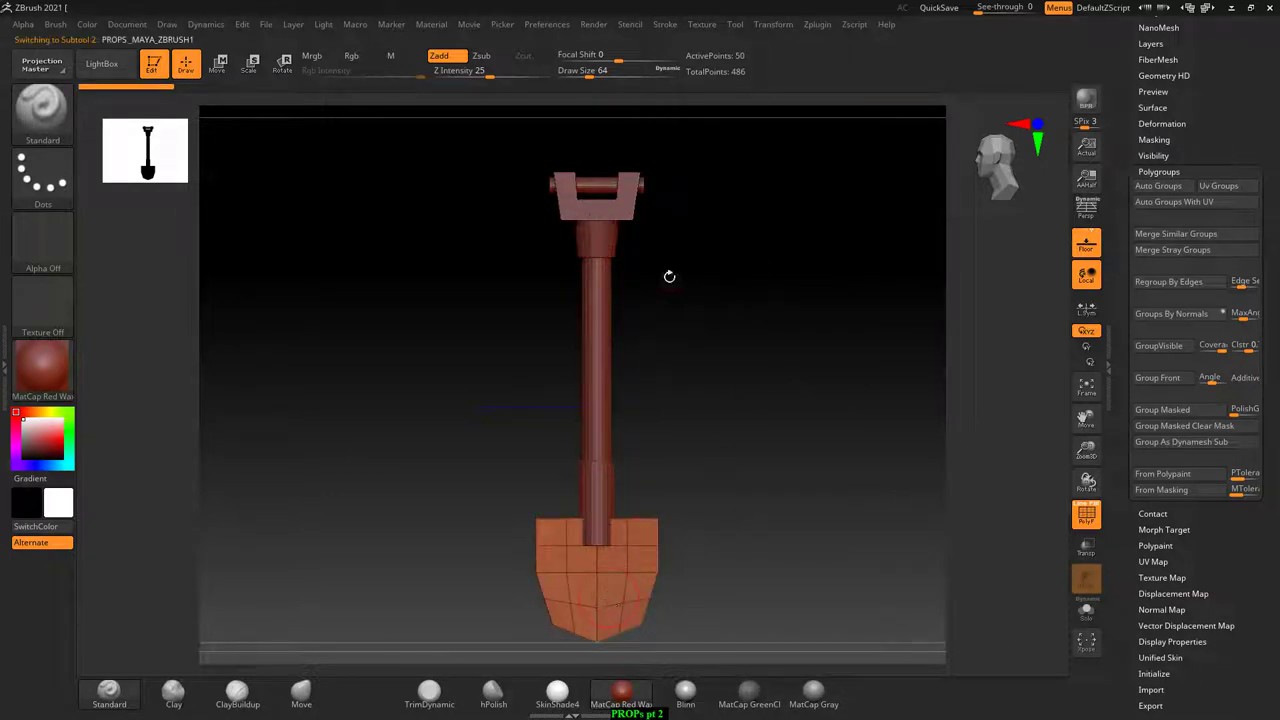
pyautogui.keyDown('alt'); pyautogui.click(619, 210); pyautogui.keyUp('alt')
pyautogui.keyDown('alt'); pyautogui.click(622, 233); pyautogui.keyUp('alt')
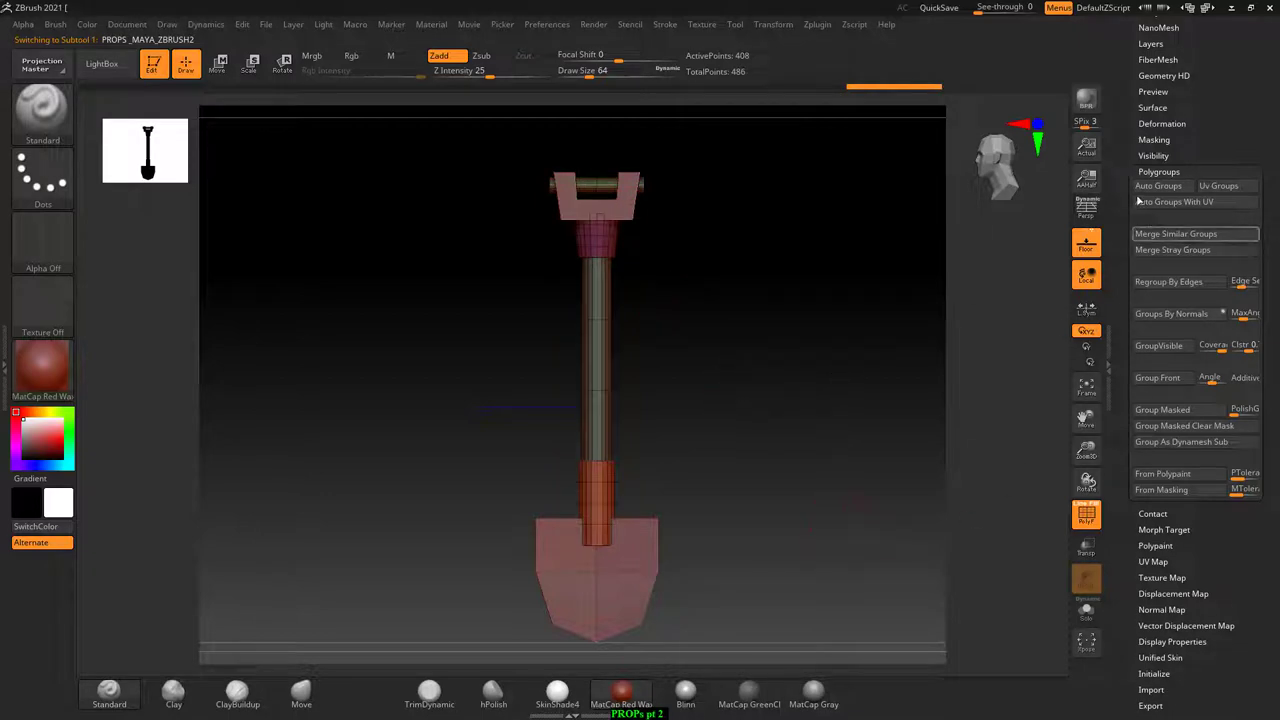
pyautogui.scroll(5, 1168, 230)
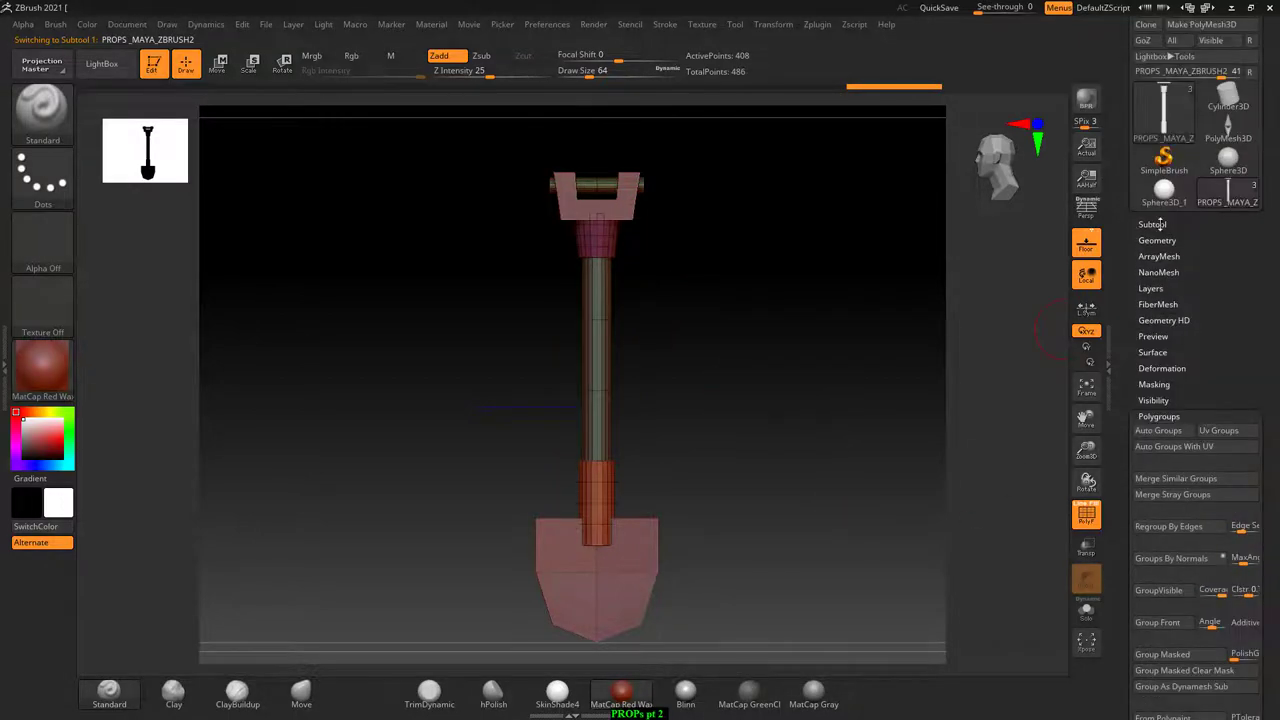
# - Split the handle into separate subtools by its polygroups with Groups Split, confirming the warning
pyautogui.click(1152, 224)
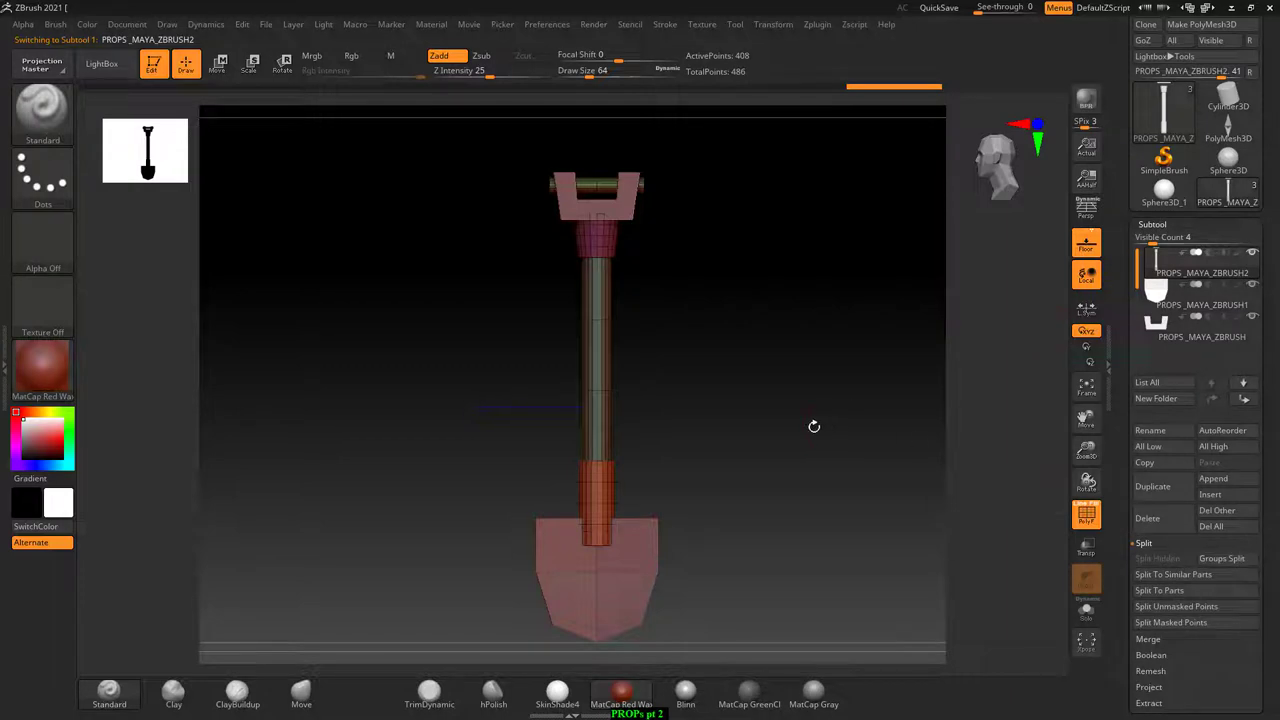
pyautogui.click(1224, 558)
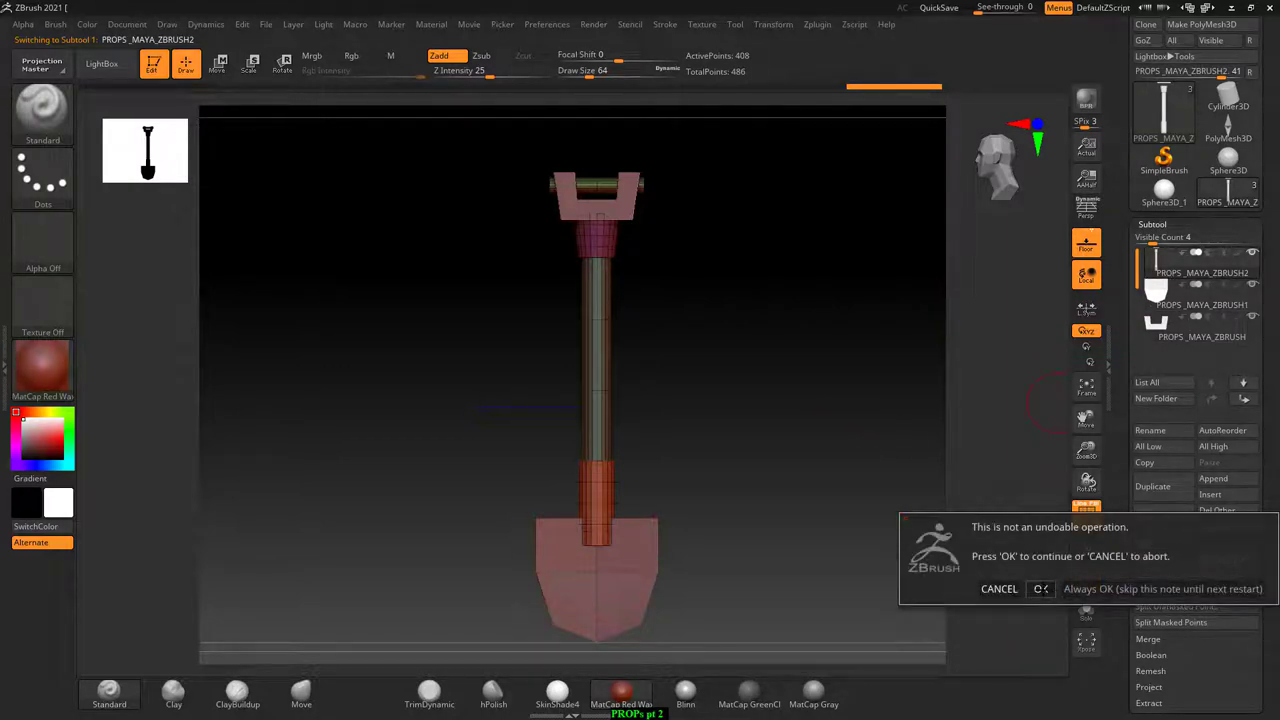
pyautogui.click(1041, 589)
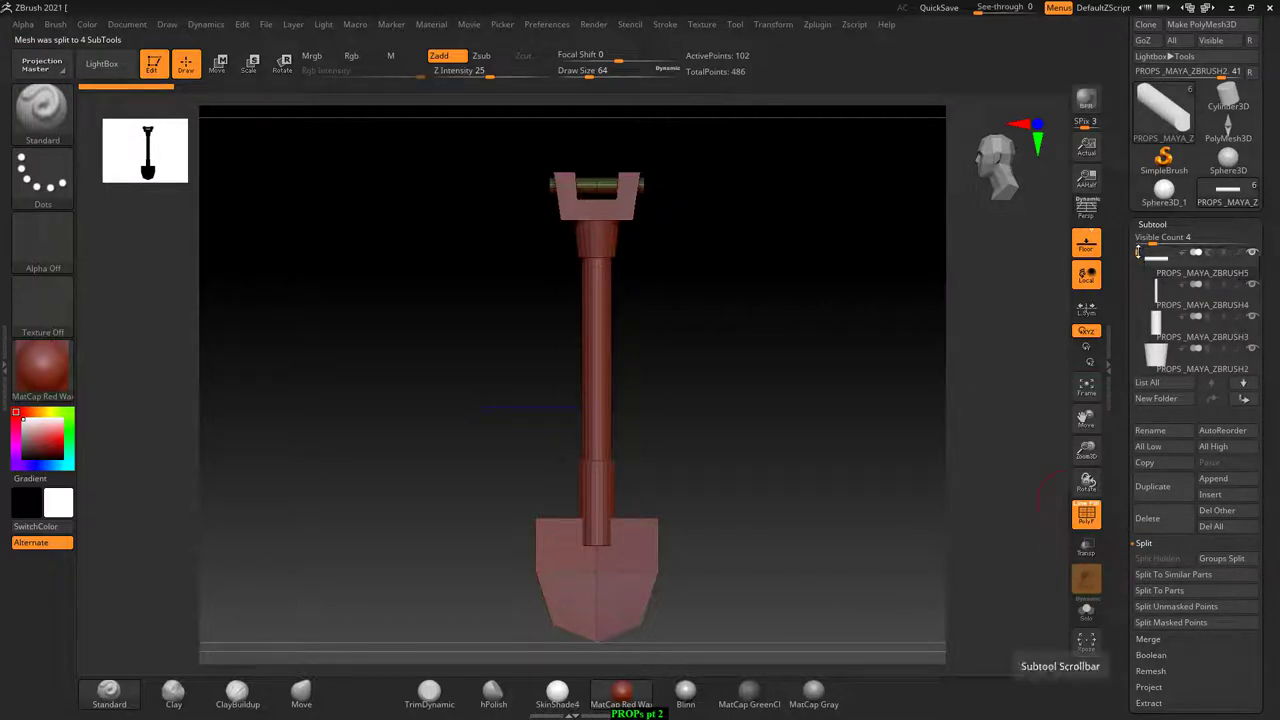
pyautogui.moveTo(1137, 252)
pyautogui.mouseDown()
pyautogui.moveTo(1133, 300)
pyautogui.moveTo(1120, 260)
pyautogui.mouseUp()
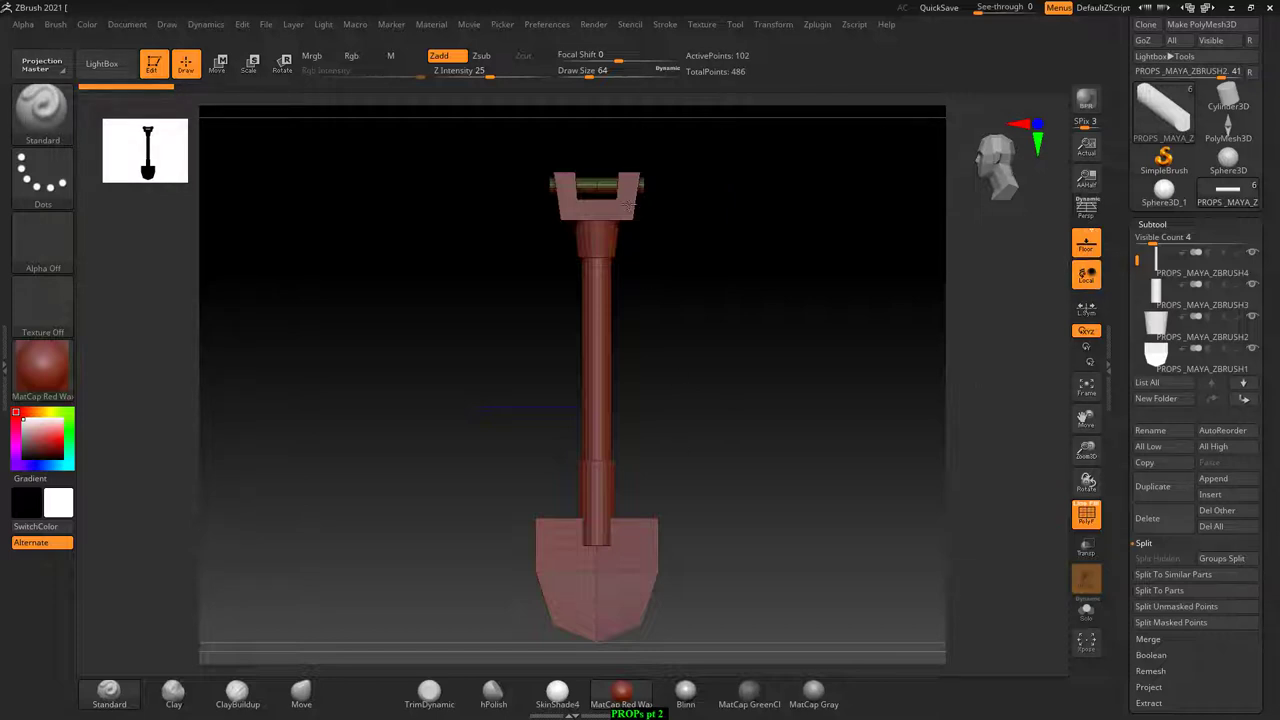
# - Select the shaft, blade and grip pieces and move the grip subtool down one place in the list
pyautogui.keyDown('alt'); pyautogui.moveTo(737, 460); pyautogui.dragTo(698, 408); pyautogui.keyUp('alt')
pyautogui.keyDown('alt'); pyautogui.click(560, 432); pyautogui.keyUp('alt')
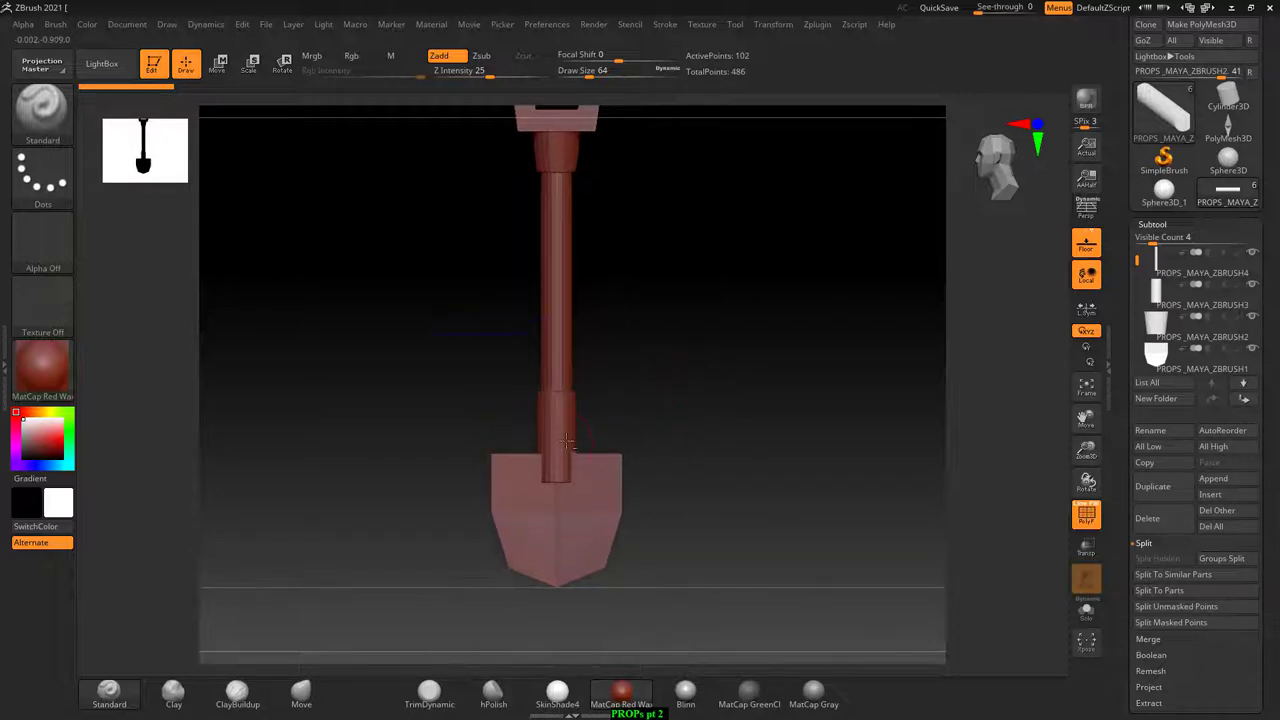
pyautogui.keyDown('alt'); pyautogui.click(593, 483); pyautogui.keyUp('alt')
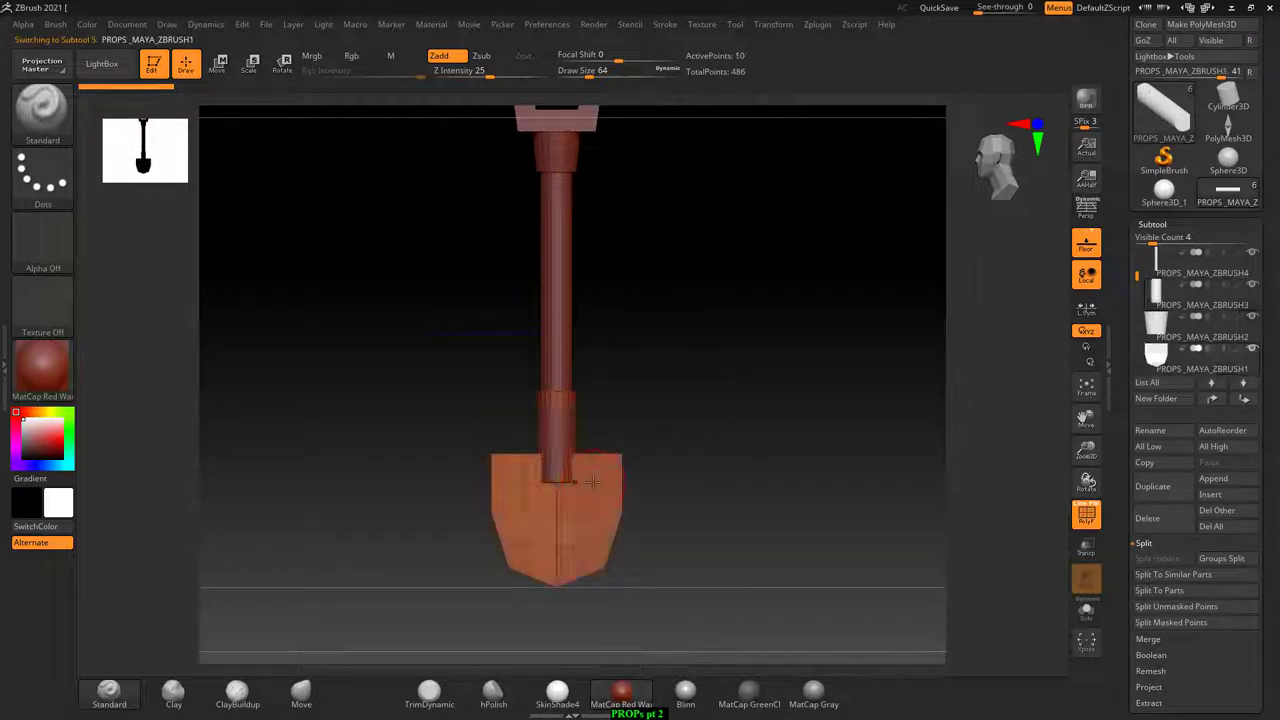
pyautogui.keyDown('alt'); pyautogui.click(563, 453); pyautogui.keyUp('alt')
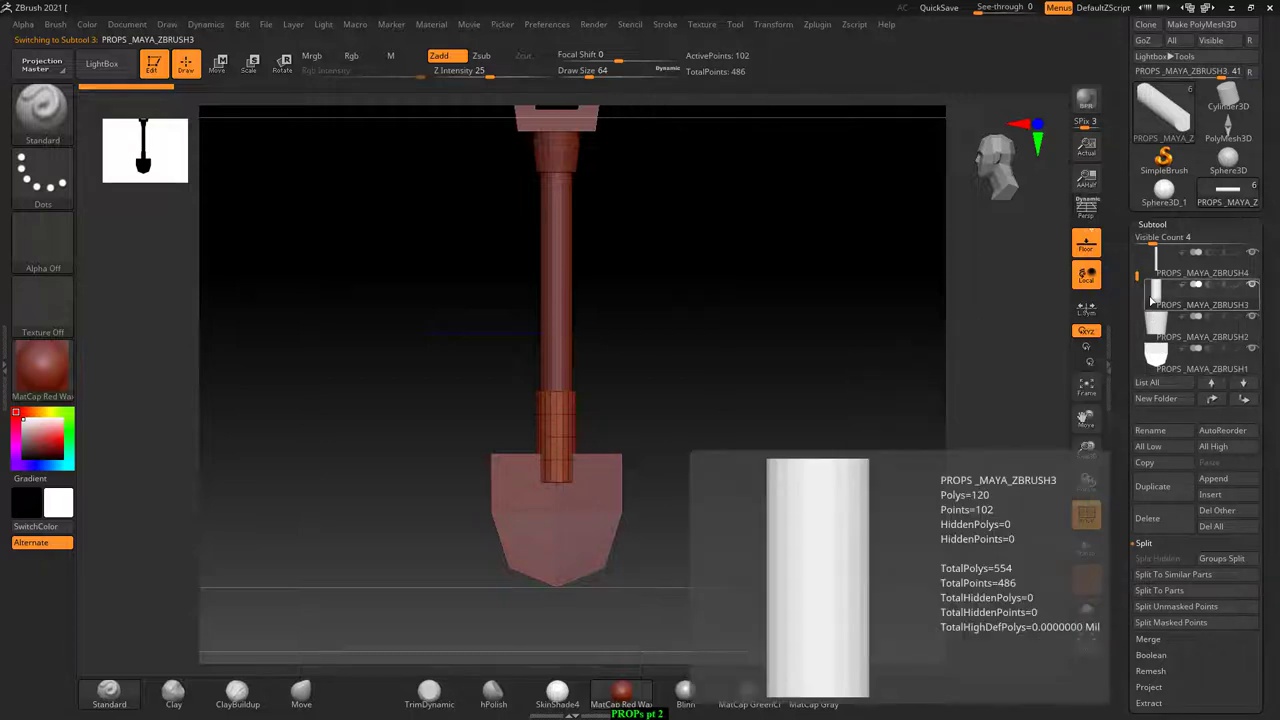
pyautogui.click(1244, 400)
pyautogui.moveTo(1156, 356)
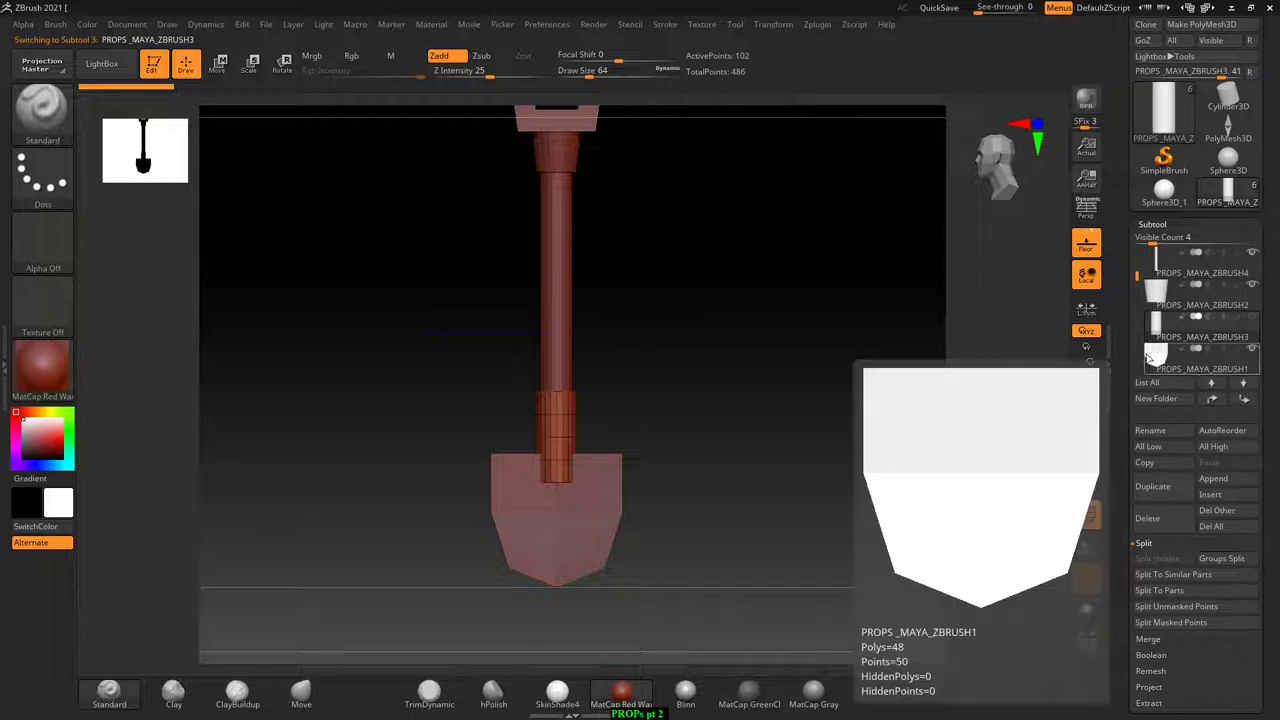
pyautogui.click(1157, 357)
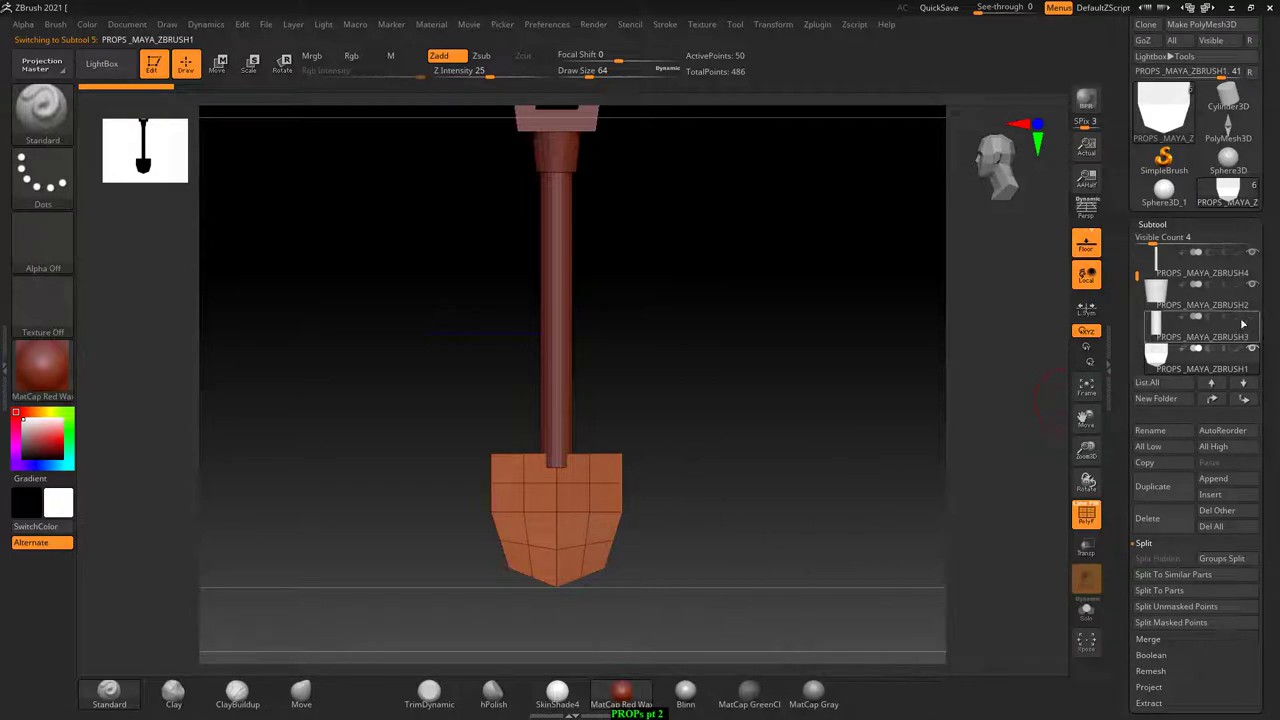
pyautogui.moveTo(1200, 330)
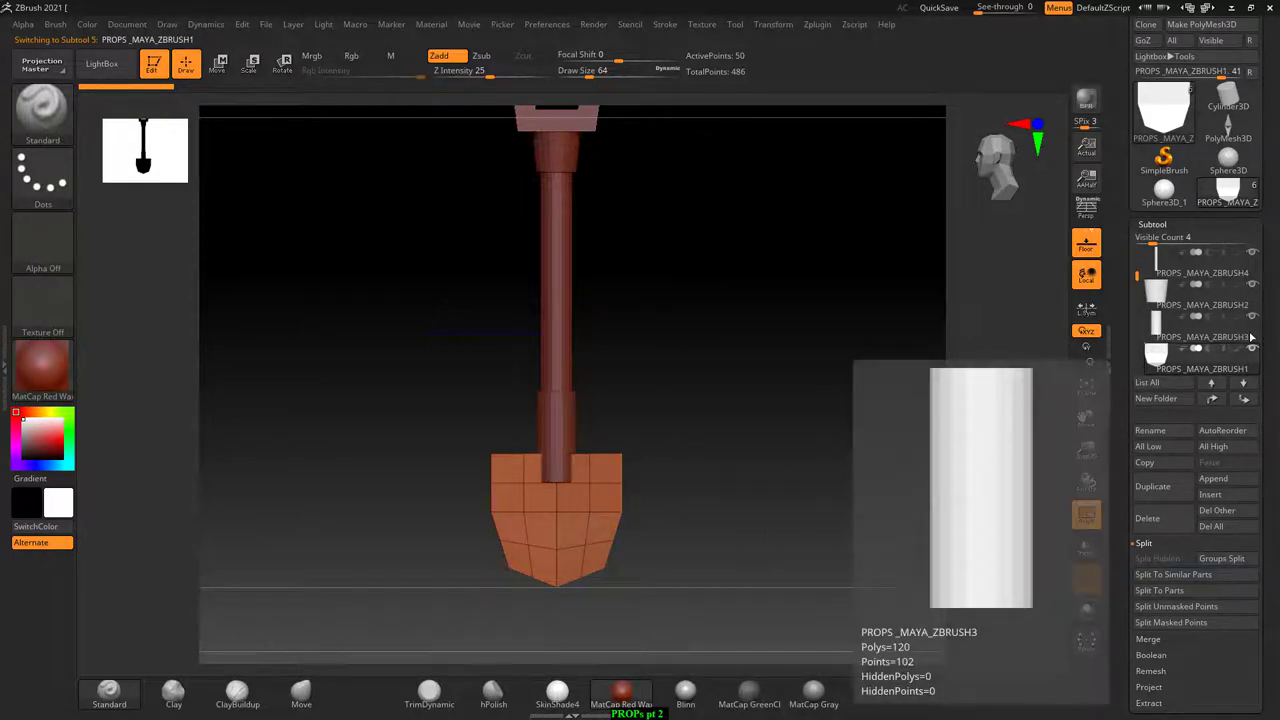
pyautogui.click(1180, 347)
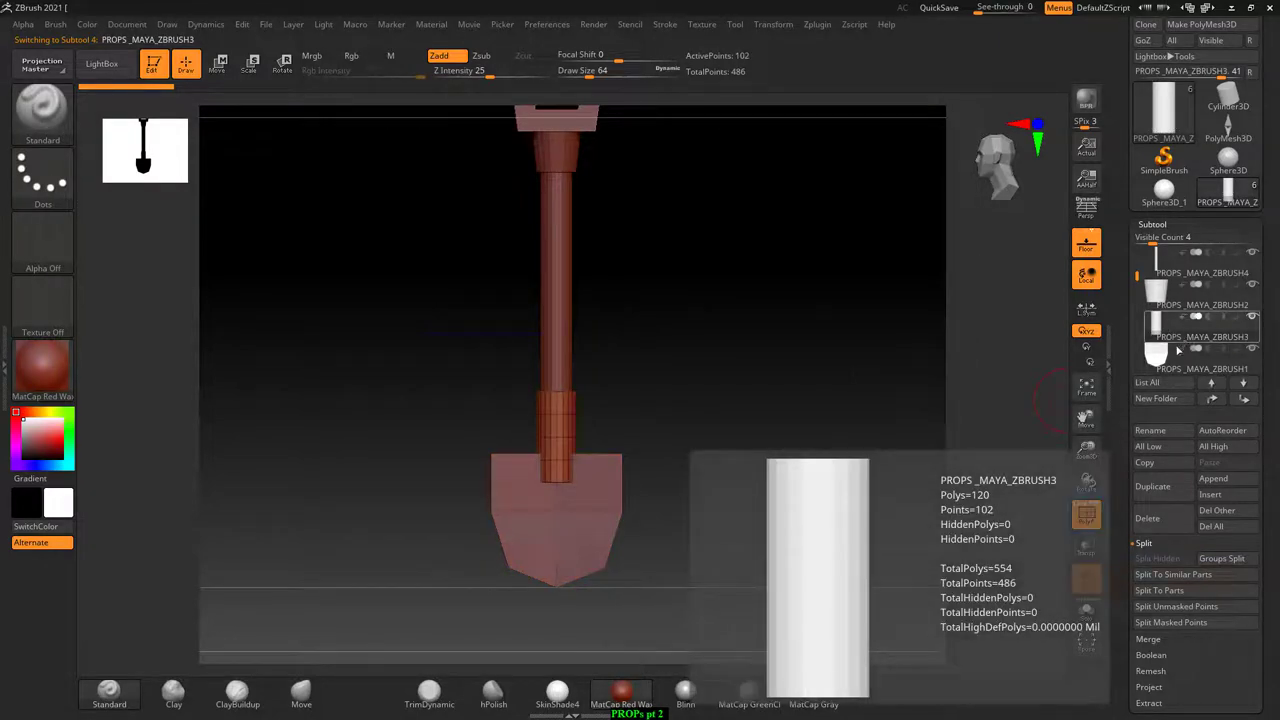
pyautogui.click(1160, 356)
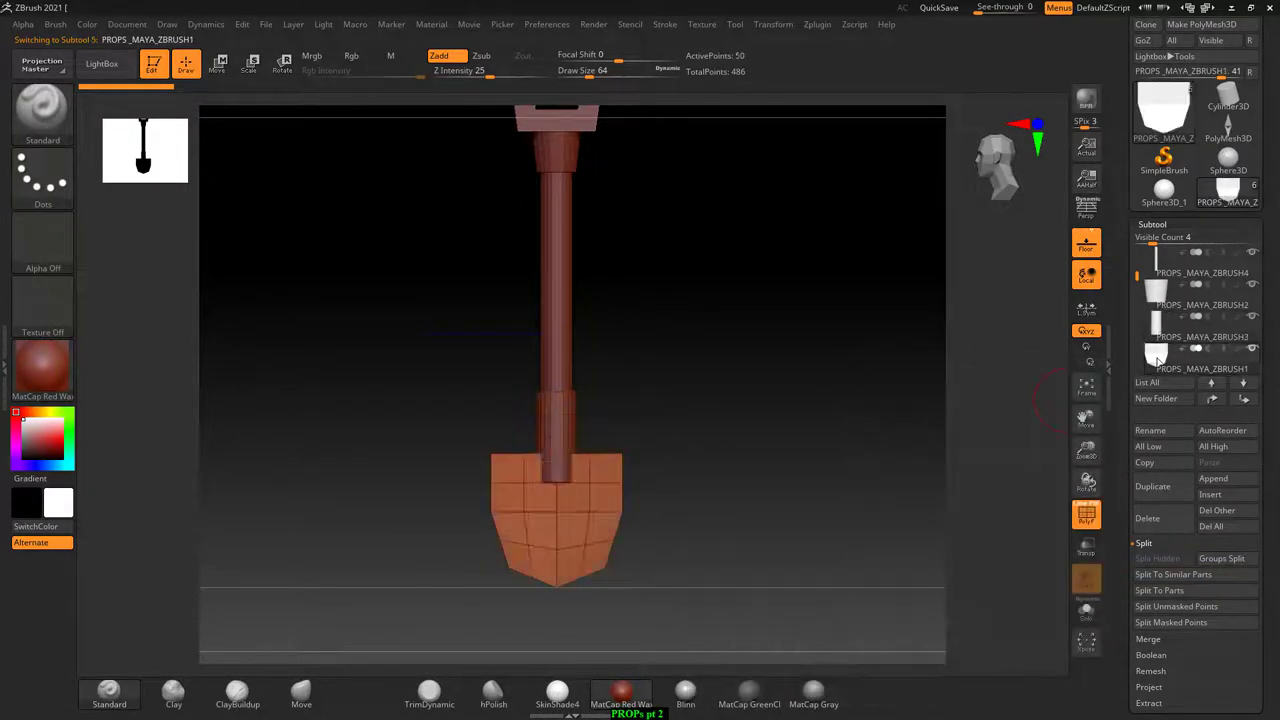
pyautogui.click(1160, 325)
# - Expand the Merge subpalette below the subtool list
pyautogui.scroll(3, 768, 454)
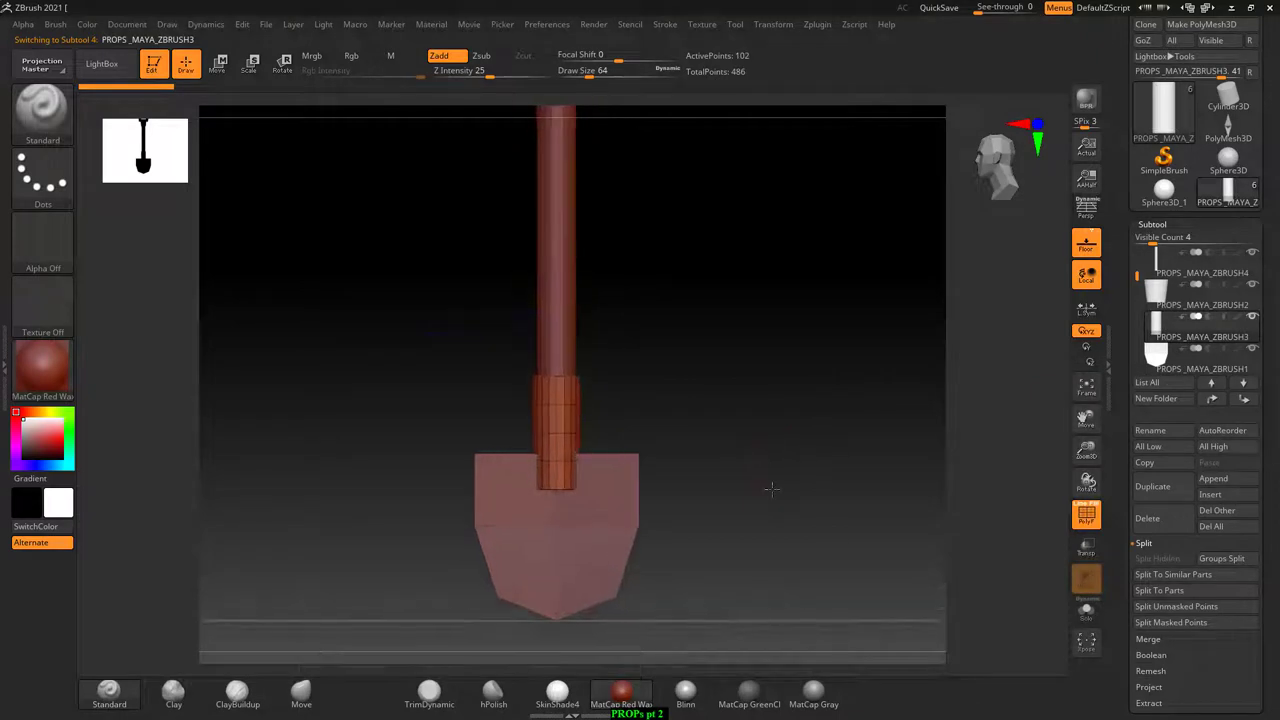
pyautogui.moveTo(776, 446); pyautogui.dragTo(811, 479)
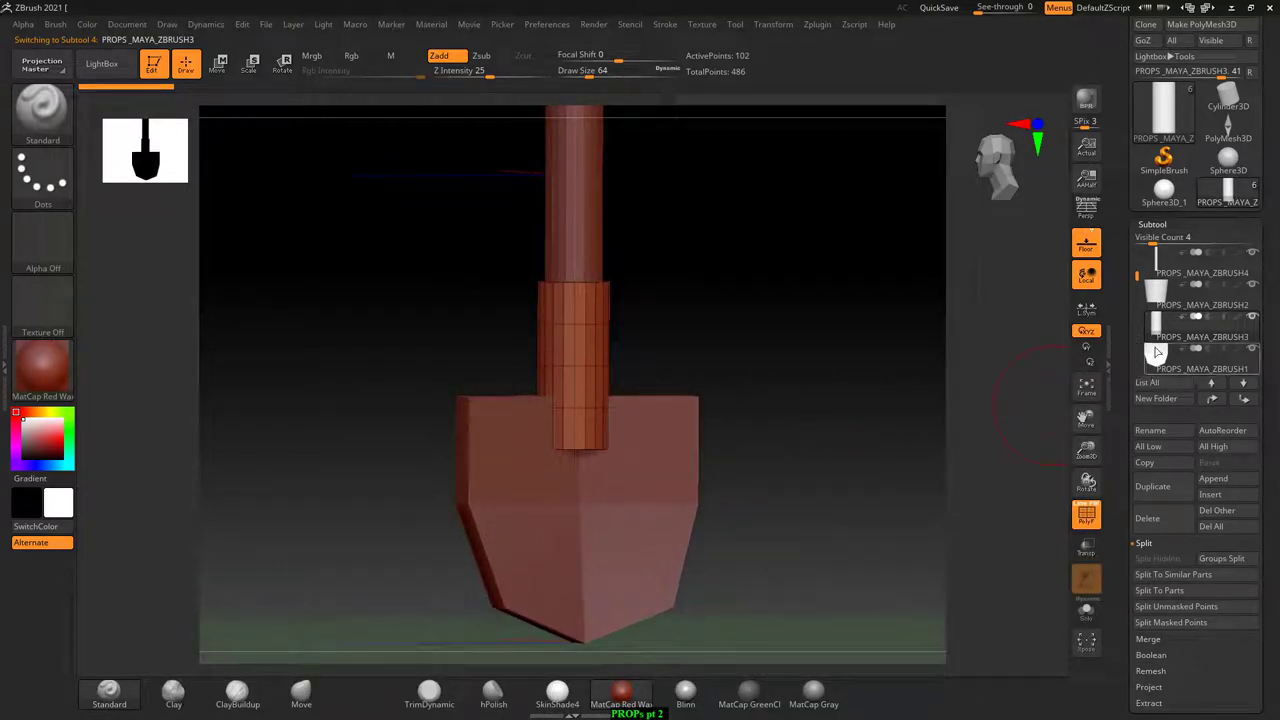
pyautogui.click(1143, 543)
pyautogui.click(1148, 559)
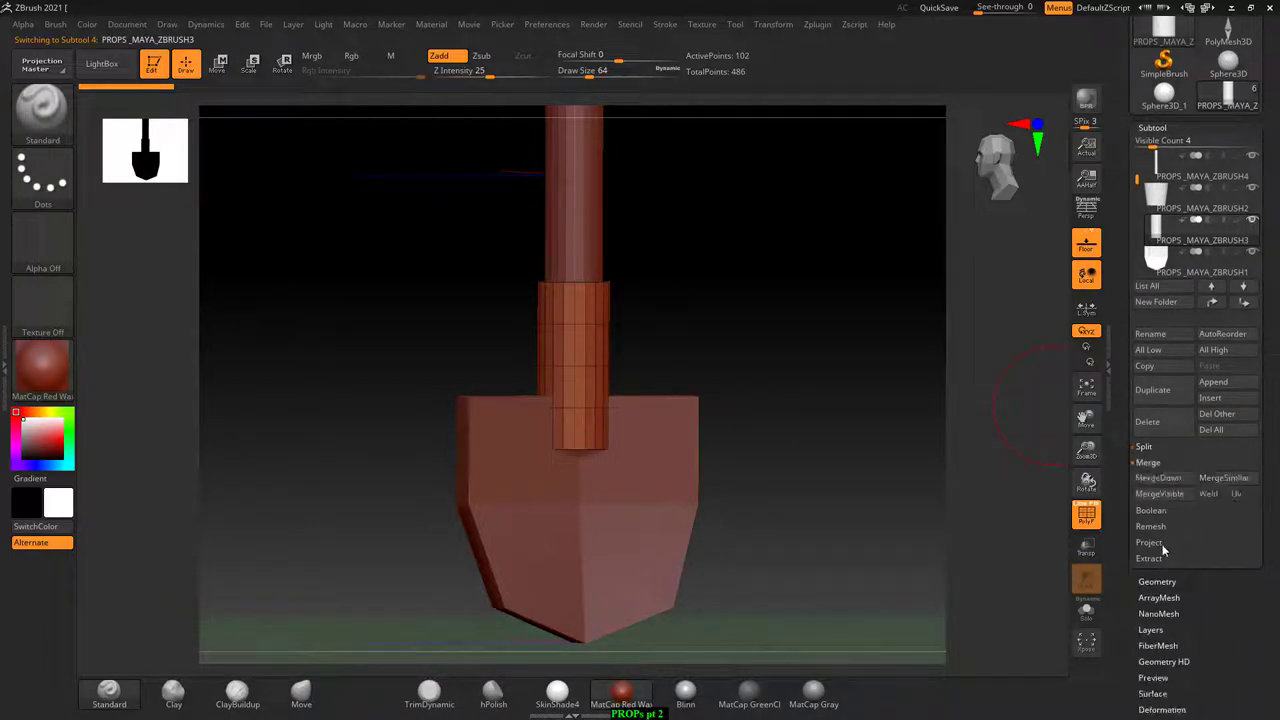
# - MergeDown the blade into the collar subtool, confirm, and inspect it with the polyframe shown
pyautogui.click(1168, 479)
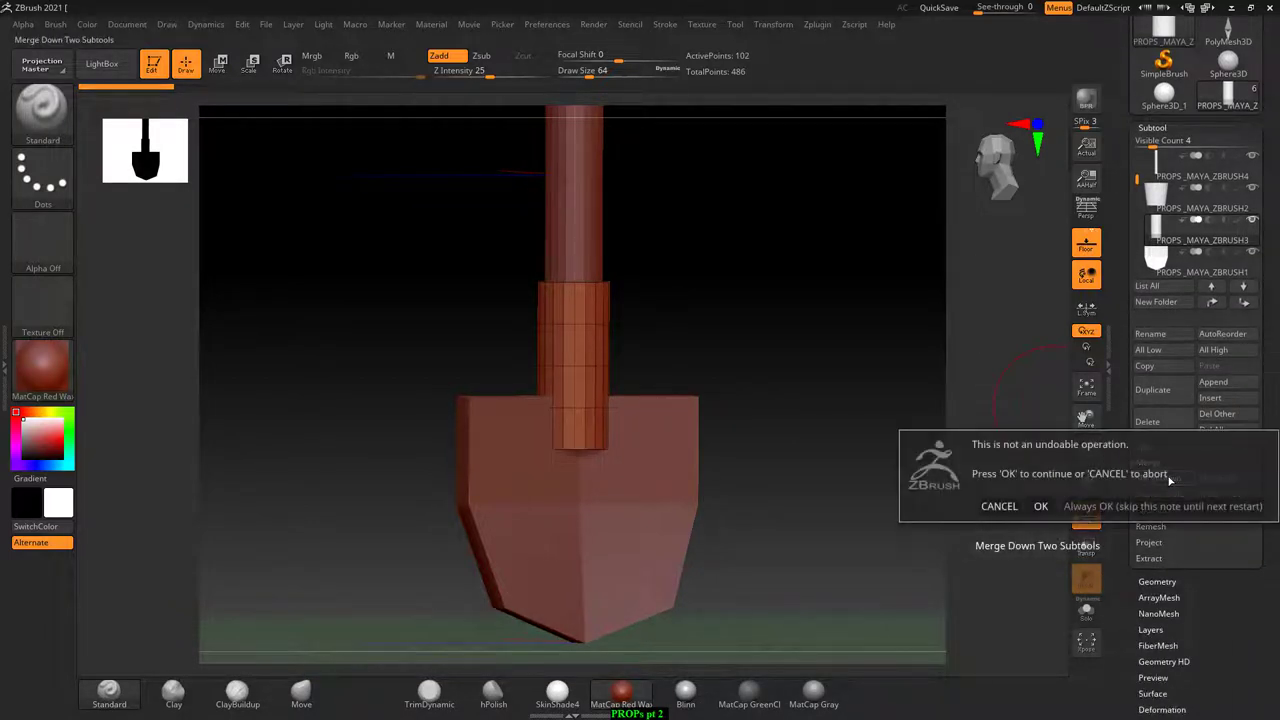
pyautogui.click(1040, 506)
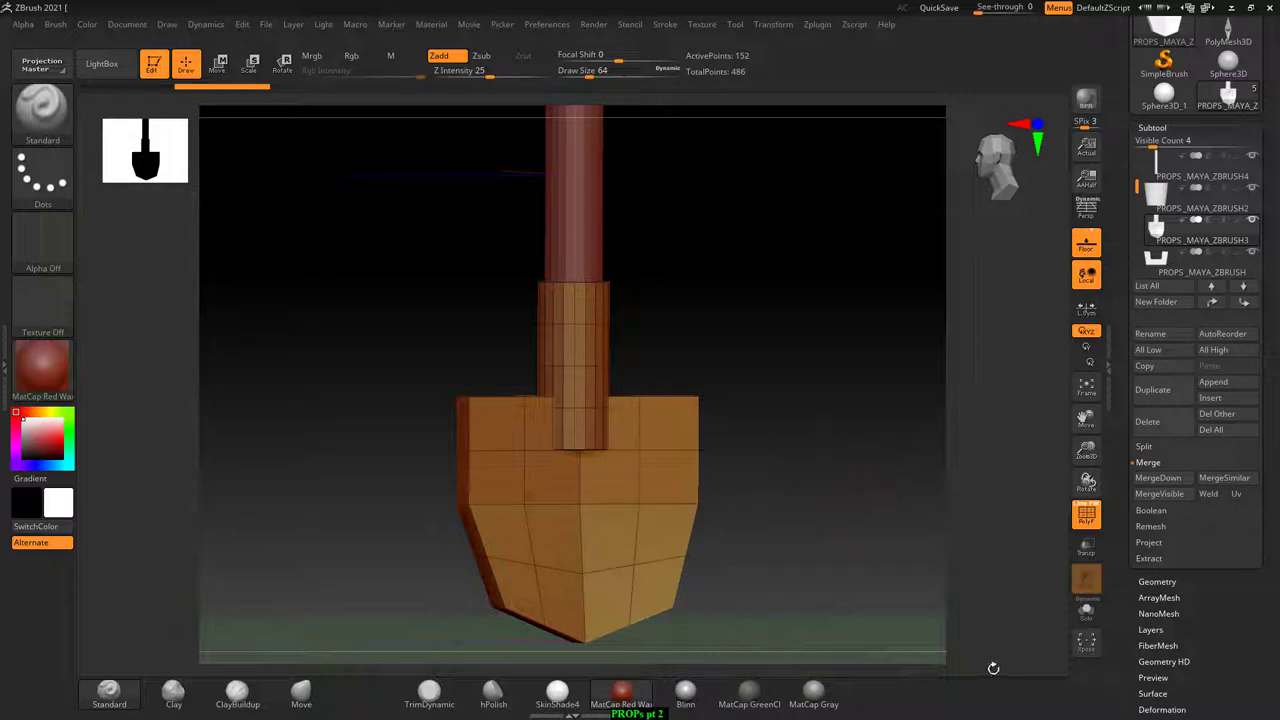
pyautogui.hotkey('shift', 'f')
pyautogui.hotkey('shift', 'f')
pyautogui.moveTo(860, 543)
pyautogui.mouseDown()
pyautogui.moveTo(903, 526)
pyautogui.moveTo(849, 526)
pyautogui.mouseUp()
pyautogui.moveTo(1132, 540); pyautogui.dragTo(1140, 412)
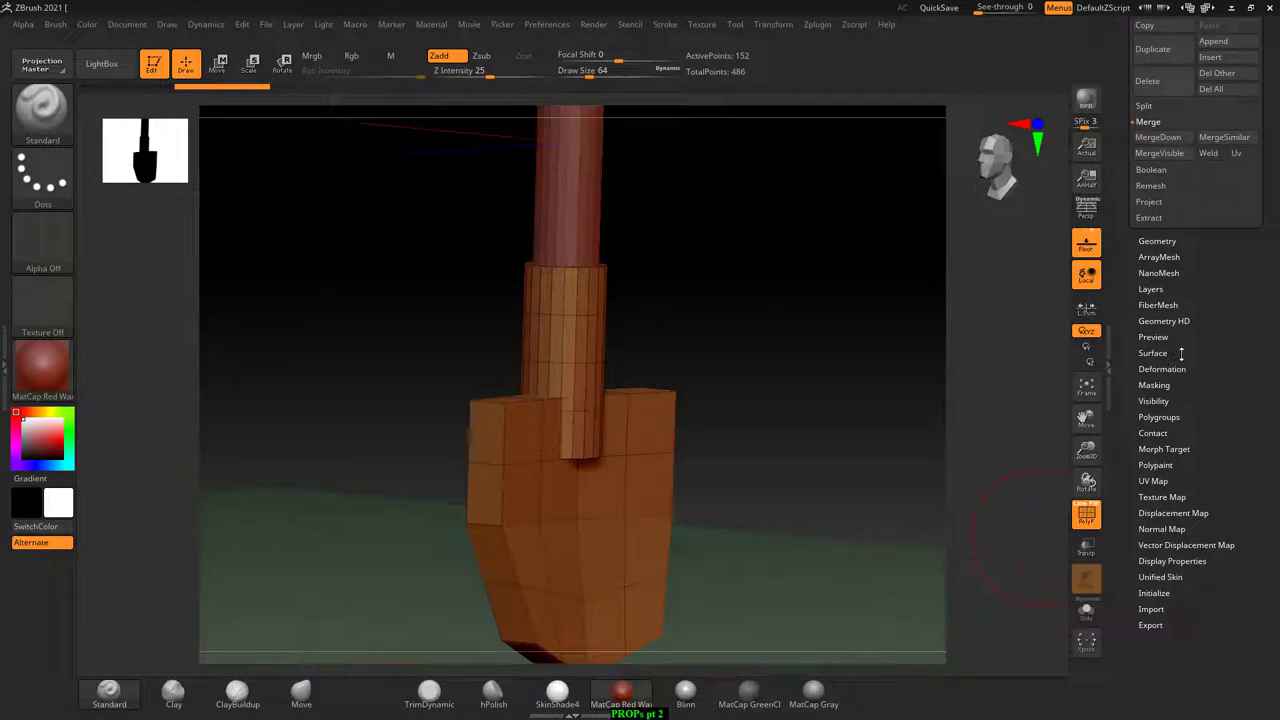
# - Try a DynaMesh at the default resolution from Geometry > DynaMesh, then undo it
pyautogui.click(1165, 243)
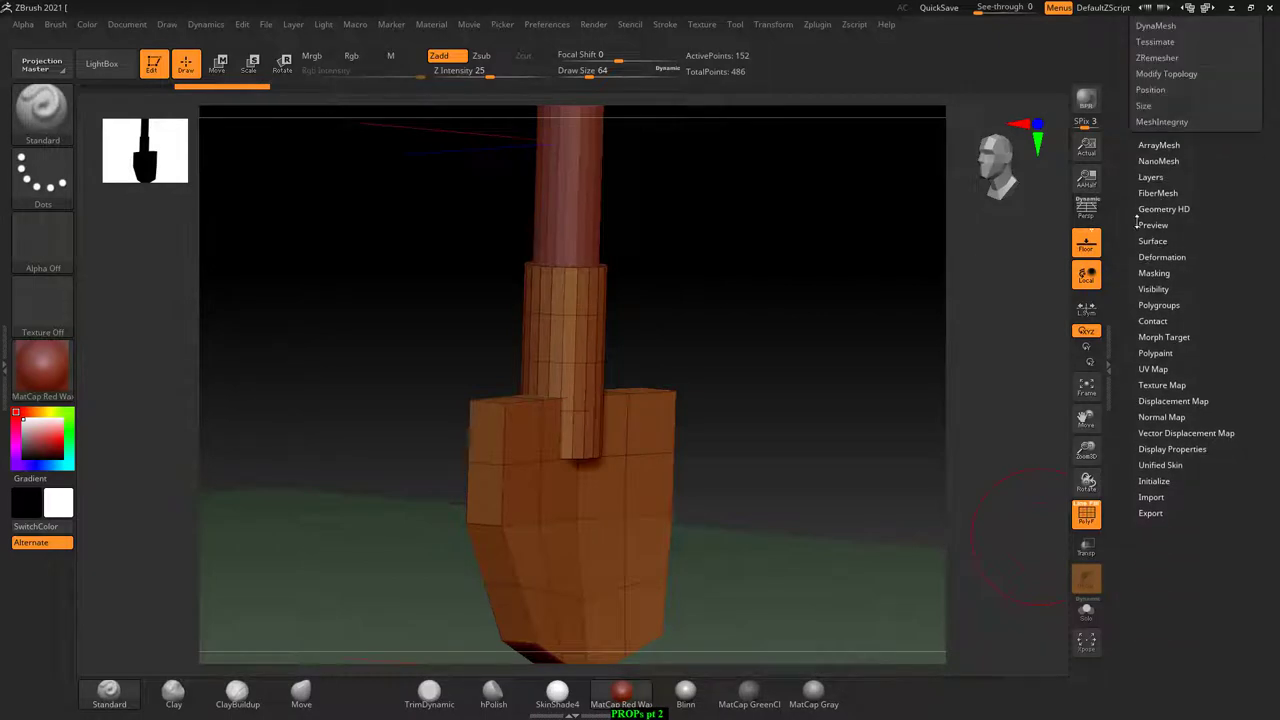
pyautogui.moveTo(1137, 215); pyautogui.dragTo(1135, 343)
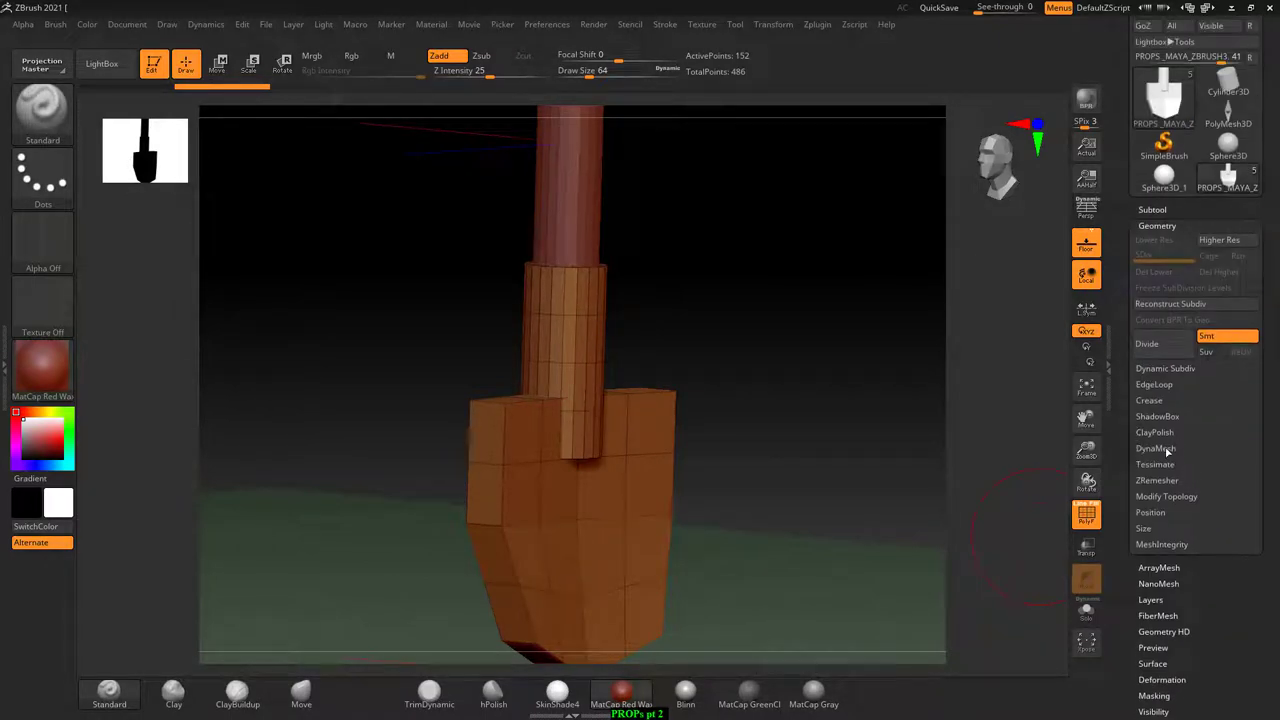
pyautogui.click(1160, 449)
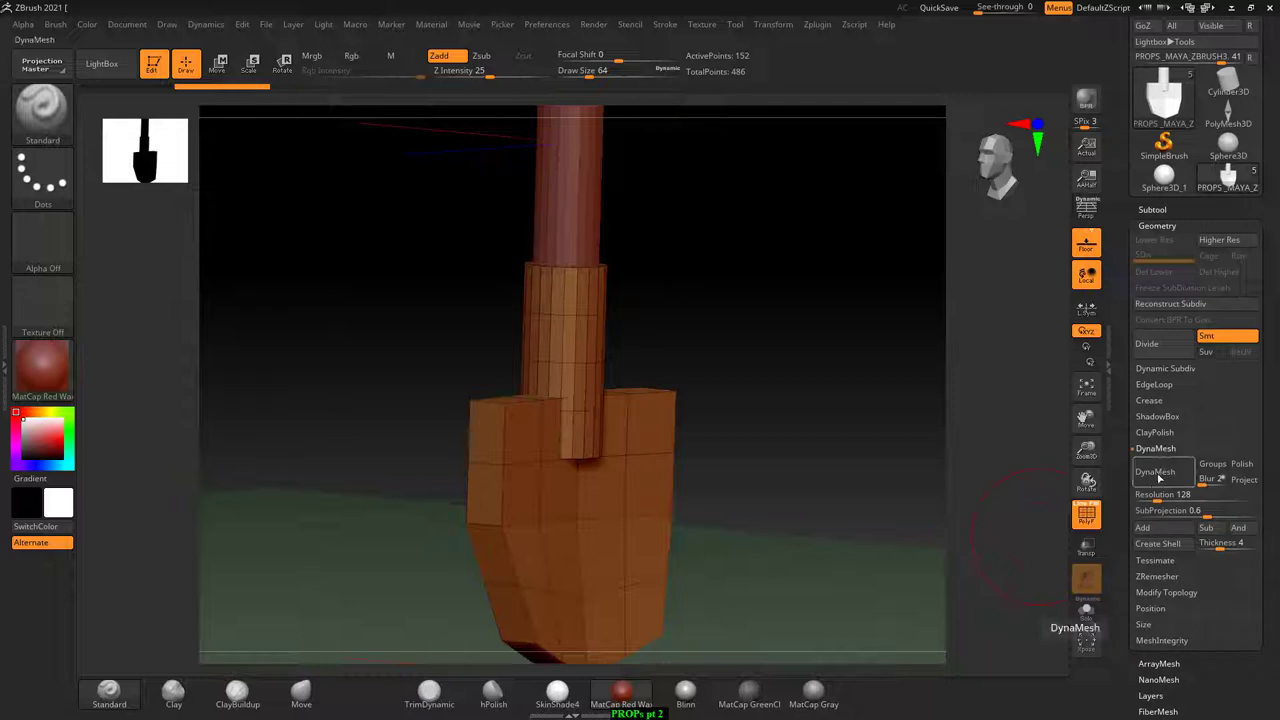
pyautogui.click(1158, 475)
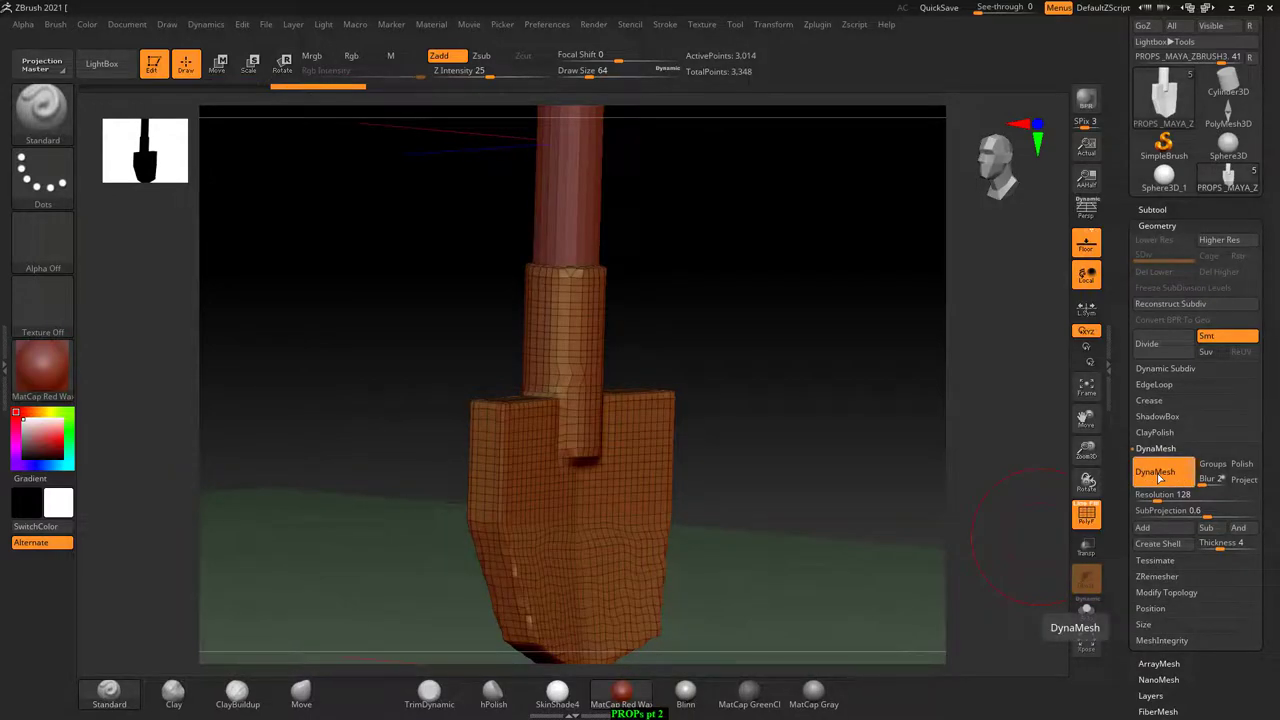
pyautogui.keyDown('shift'); pyautogui.moveTo(1010, 495); pyautogui.dragTo(844, 491); pyautogui.keyUp('shift')
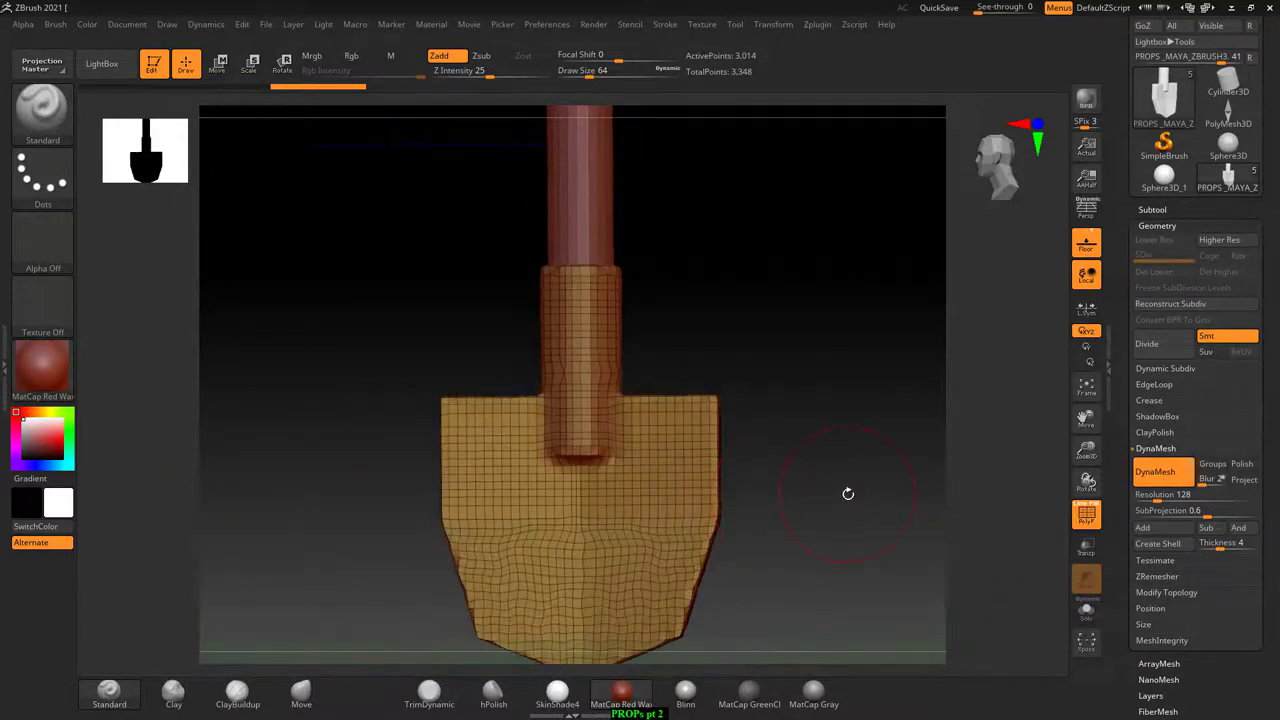
pyautogui.hotkey('ctrl', 'z')
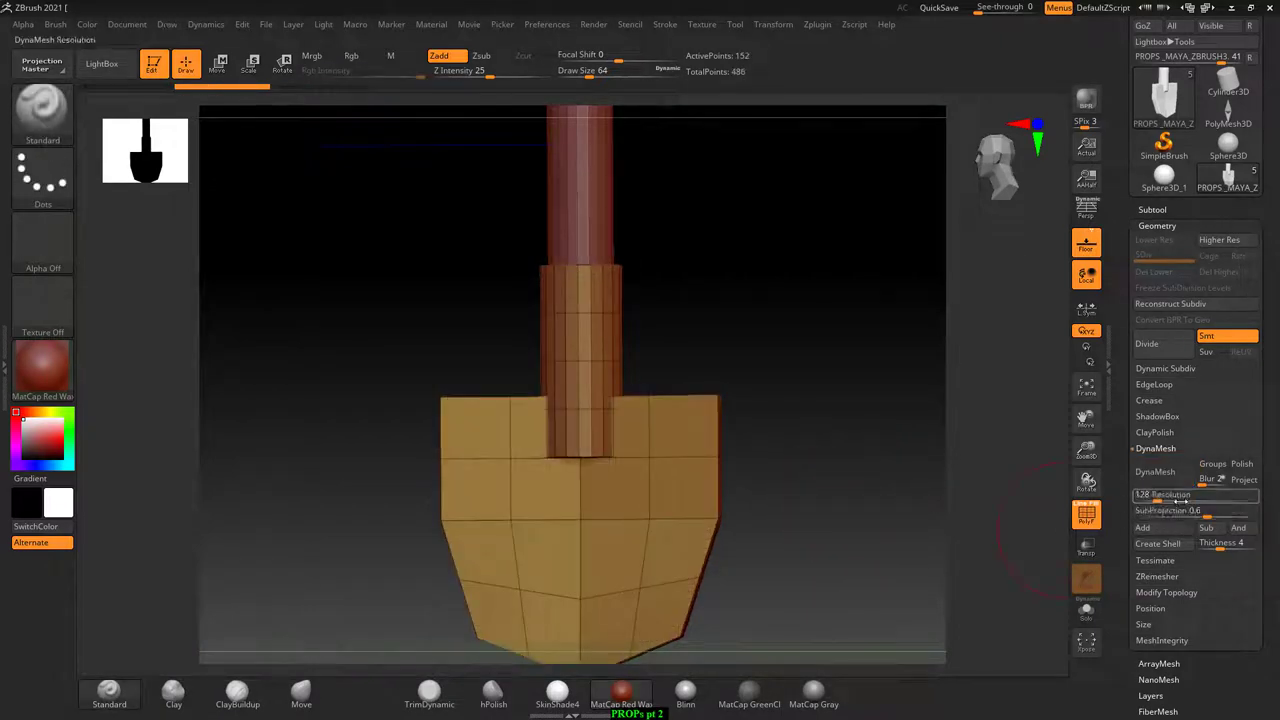
# - DynaMesh the merged blade and collar at resolution 512 and hide the polyframe to inspect it
pyautogui.click(1175, 500)
pyautogui.write('512')
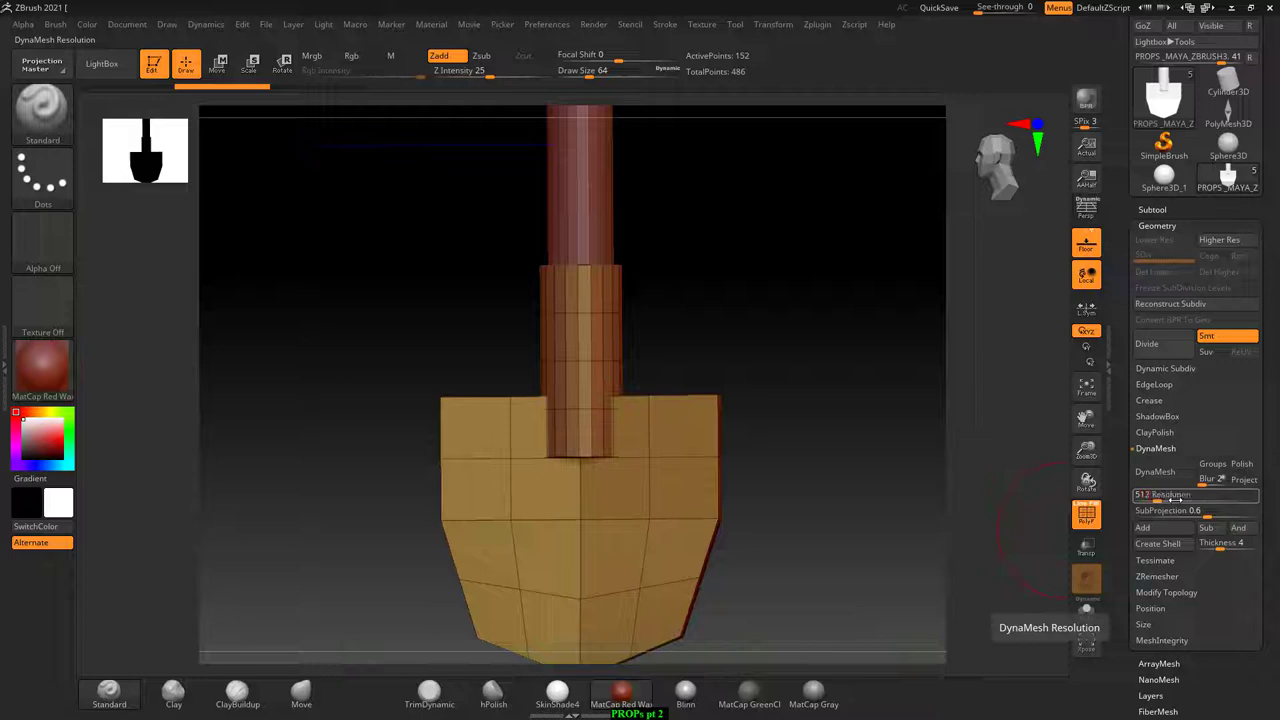
pyautogui.click(1155, 471)
pyautogui.moveTo(948, 511); pyautogui.dragTo(914, 521)
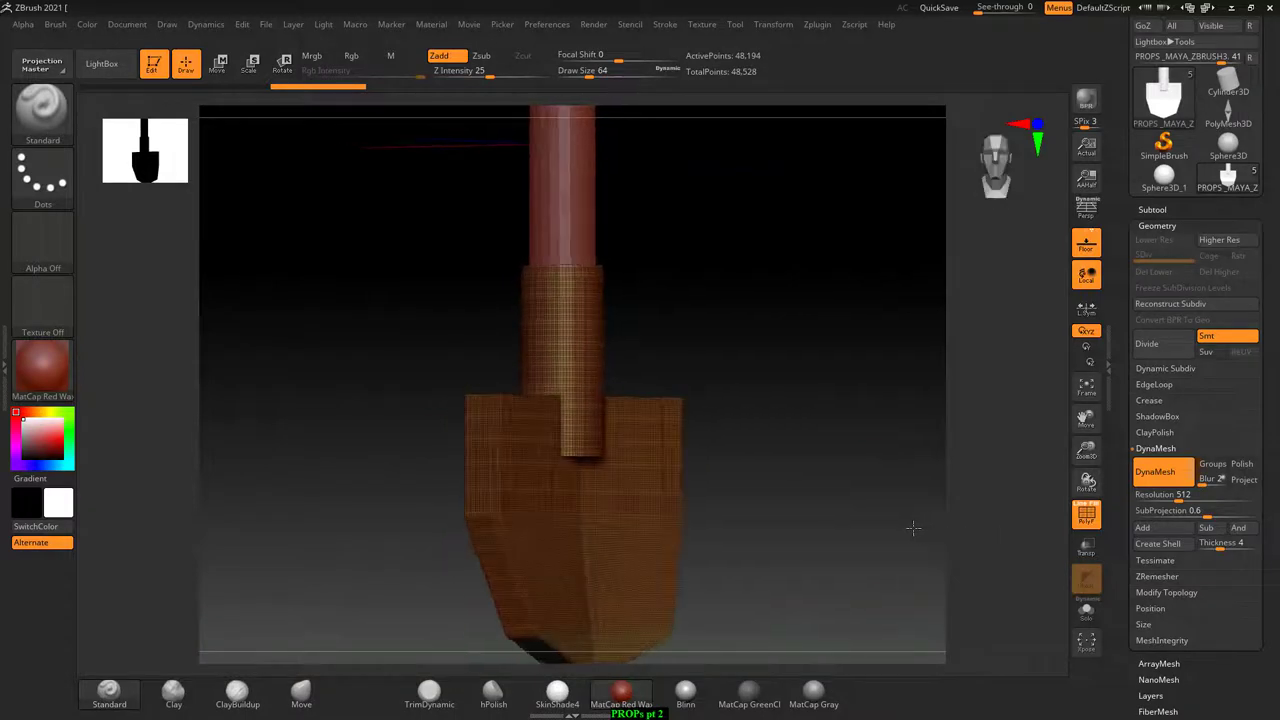
pyautogui.hotkey('shift', 'f')
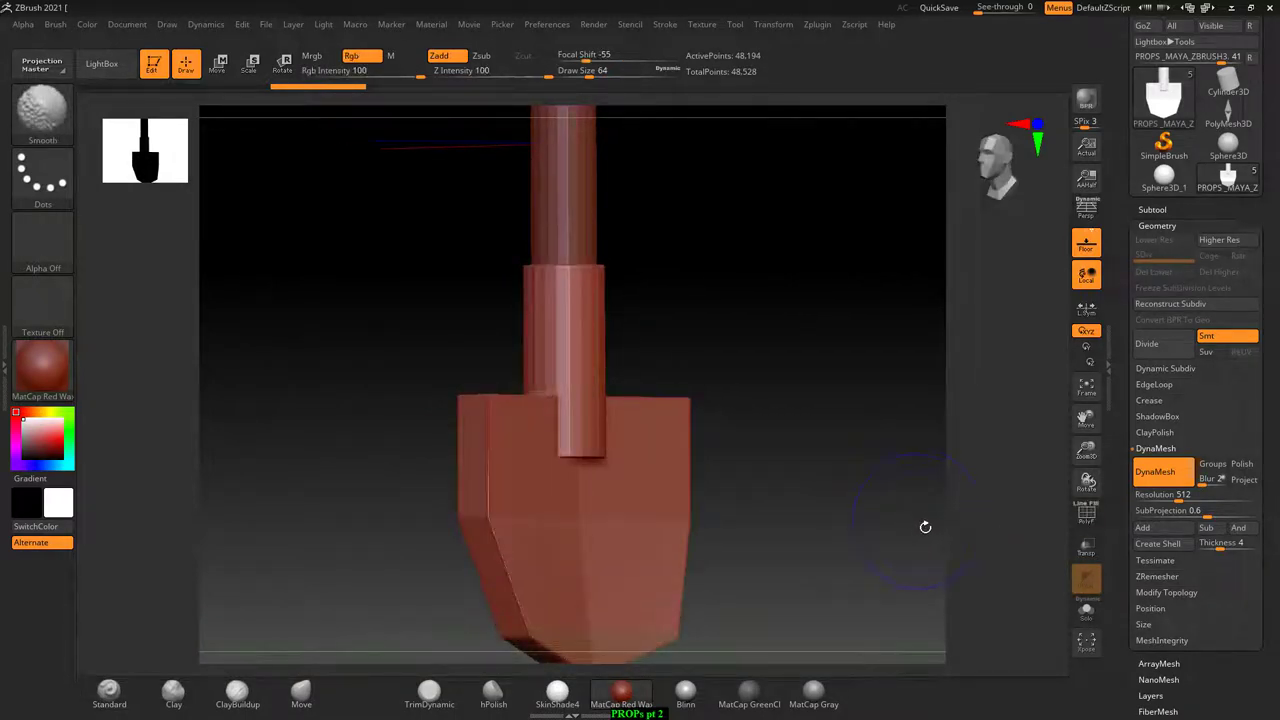
pyautogui.moveTo(828, 542); pyautogui.dragTo(906, 543)
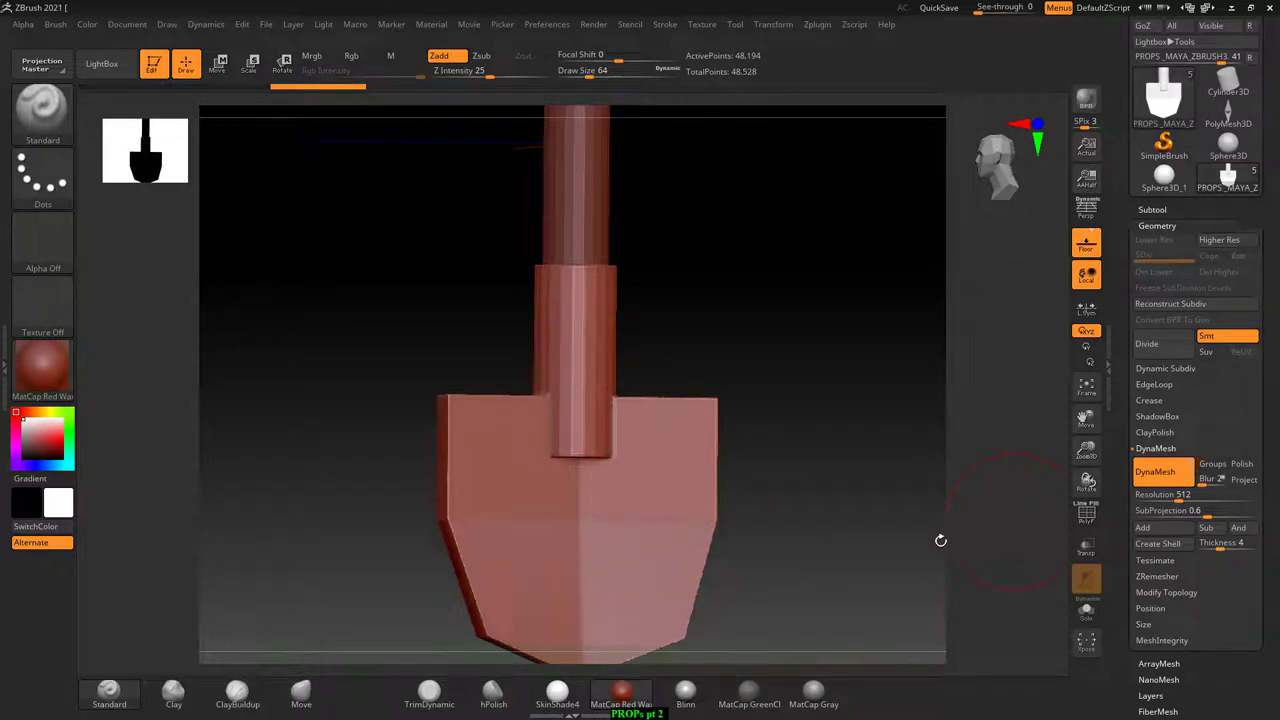
pyautogui.moveTo(864, 526)
pyautogui.mouseDown()
pyautogui.moveTo(846, 446)
pyautogui.moveTo(851, 466)
pyautogui.moveTo(897, 414)
pyautogui.moveTo(894, 434)
pyautogui.moveTo(830, 446)
pyautogui.mouseUp()
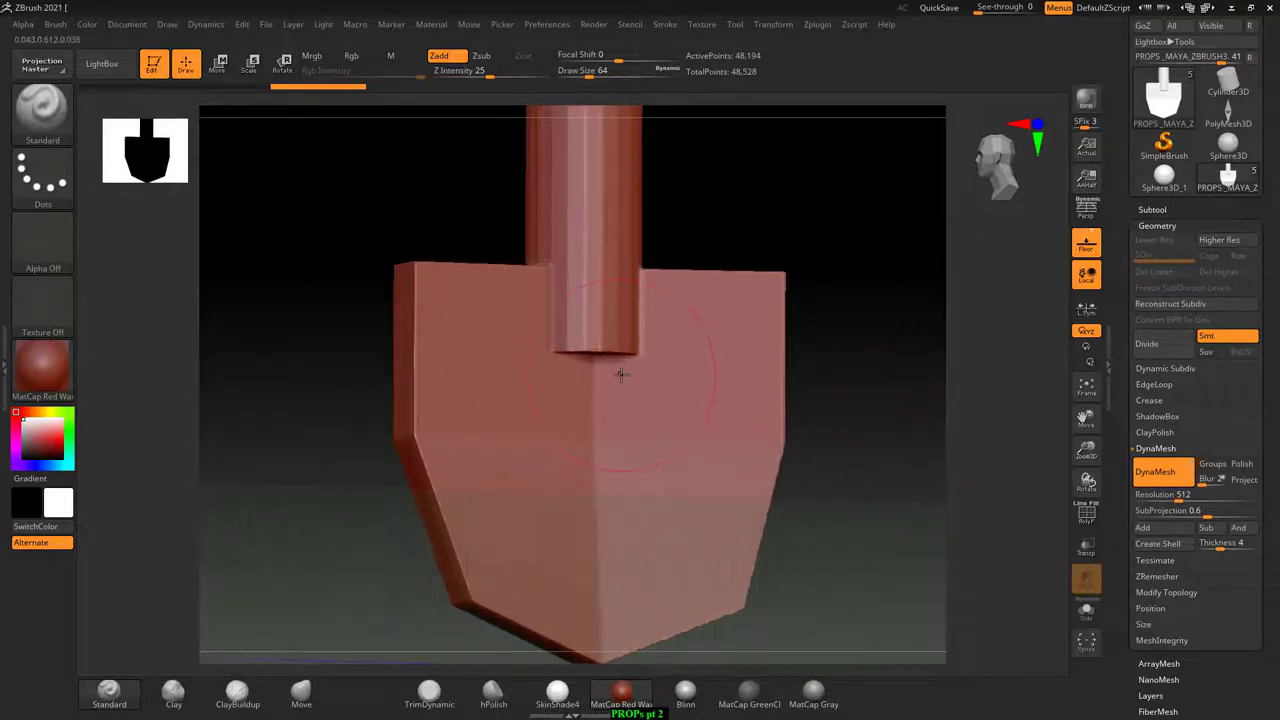
# - Reduce the brush size and Shift-smooth the collar-blade seam, orbiting to check the blended join
pyautogui.press('[')
pyautogui.moveTo(582, 72); pyautogui.dragTo(583, 72)
pyautogui.press('[')
pyautogui.press('shift')
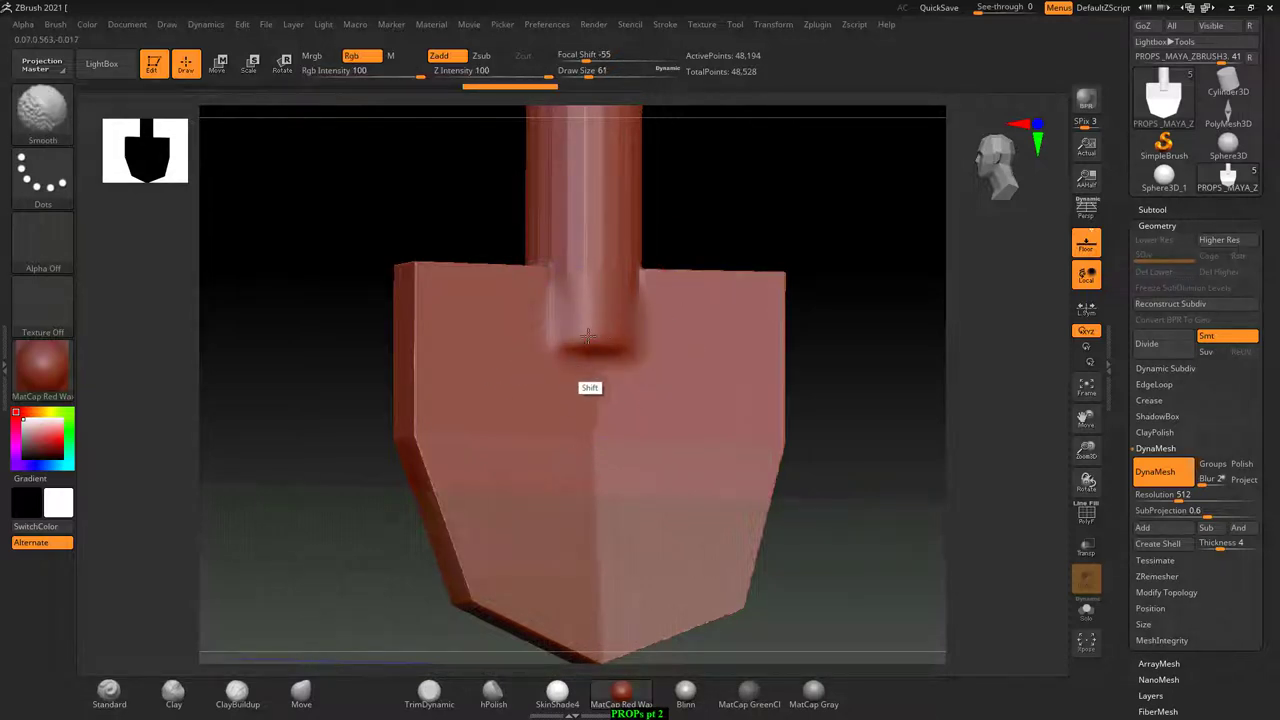
pyautogui.moveTo(877, 386); pyautogui.dragTo(530, 335)
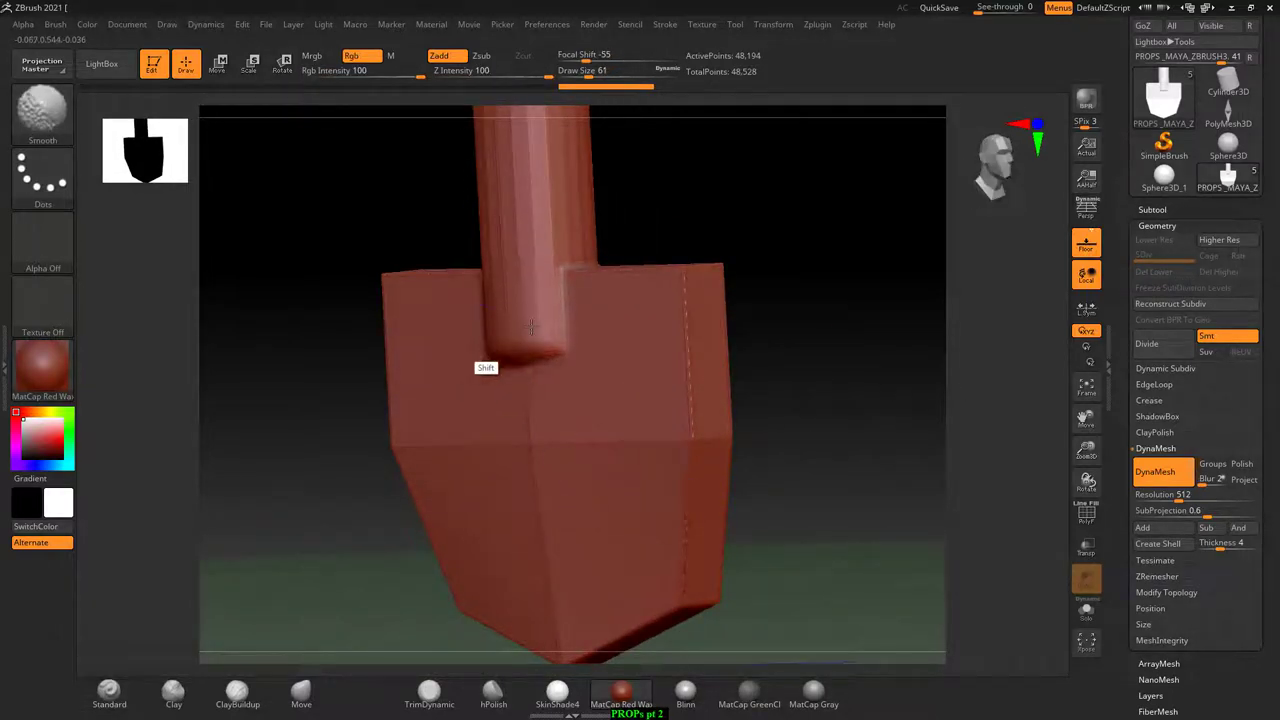
pyautogui.moveTo(837, 357); pyautogui.dragTo(490, 407)
pyautogui.keyDown('shift'); pyautogui.moveTo(871, 366); pyautogui.dragTo(568, 455); pyautogui.keyUp('shift')
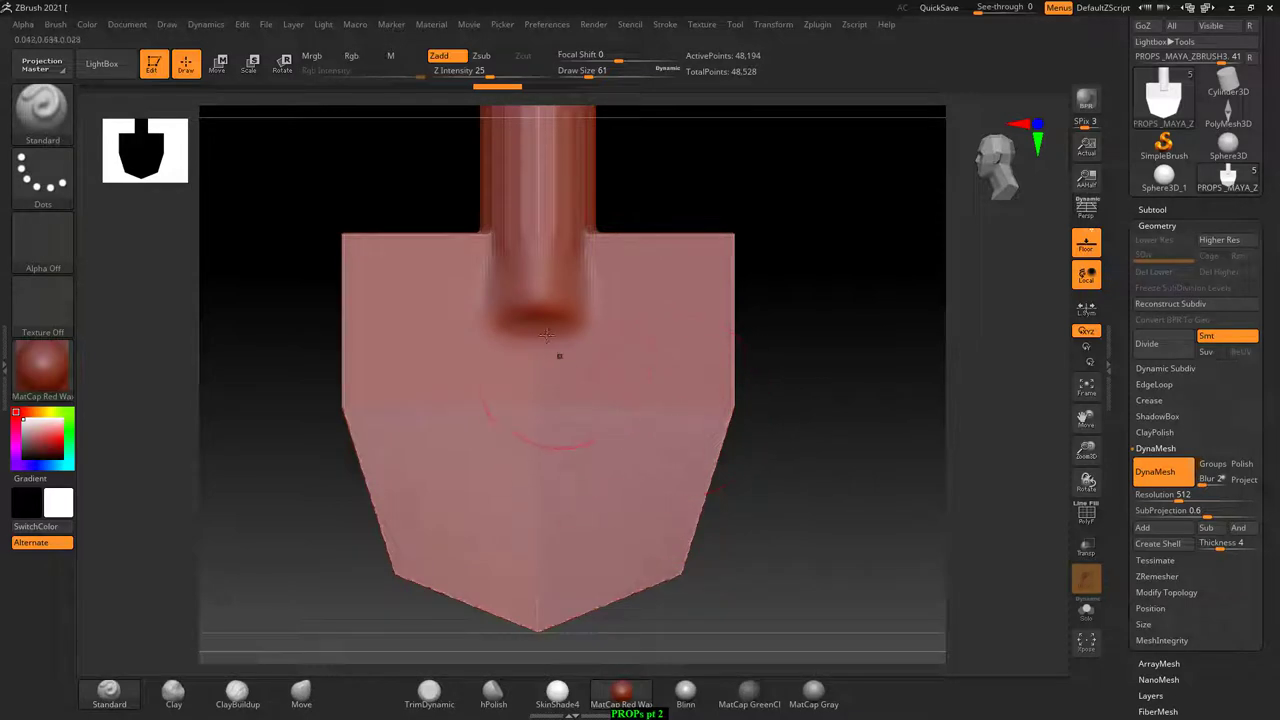
pyautogui.moveTo(780, 400); pyautogui.dragTo(851, 374)
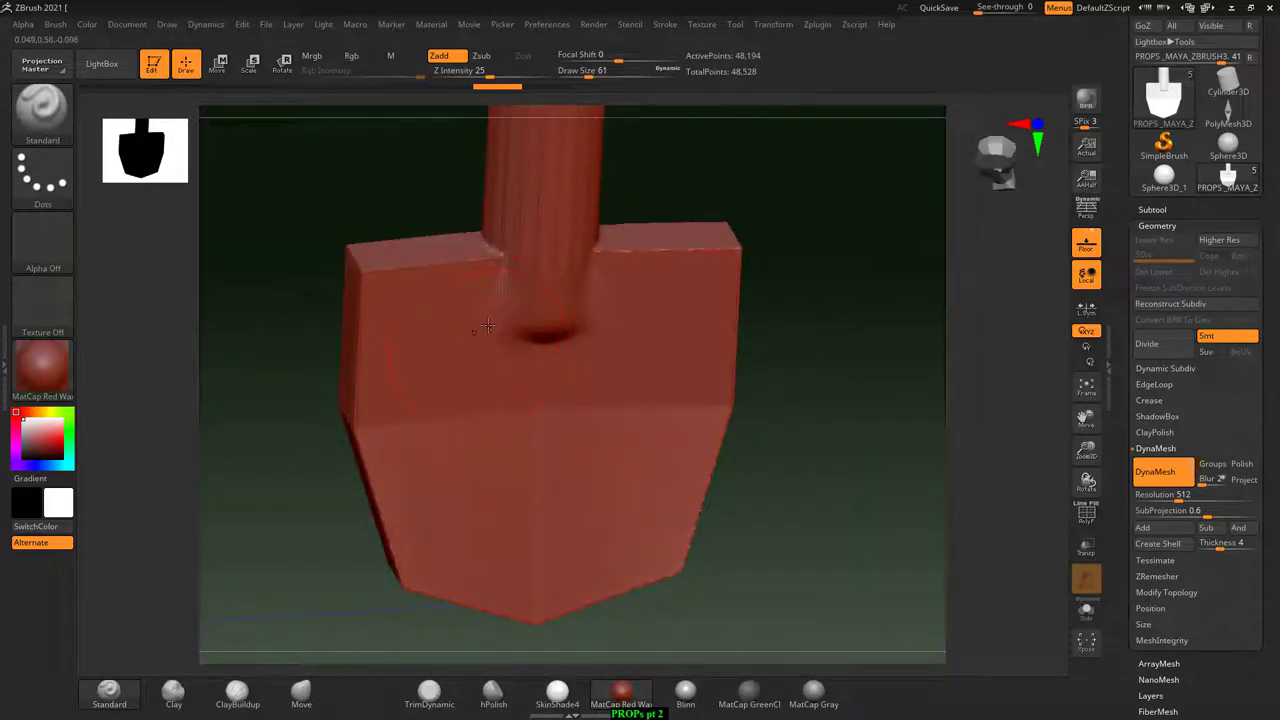
pyautogui.moveTo(831, 428)
pyautogui.mouseDown()
pyautogui.moveTo(866, 414)
pyautogui.moveTo(671, 428)
pyautogui.mouseUp()
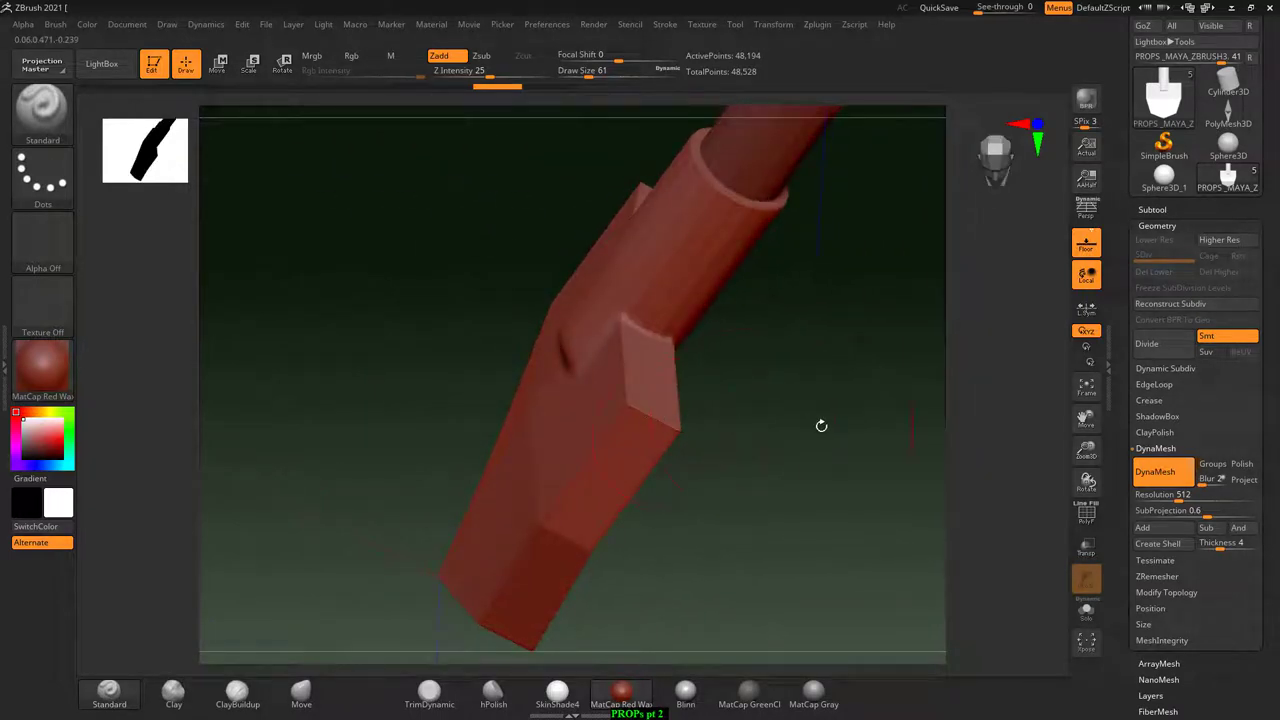
pyautogui.moveTo(820, 426)
pyautogui.keyDown('shift'); pyautogui.mouseDown()
pyautogui.moveTo(846, 346)
pyautogui.moveTo(874, 394)
pyautogui.moveTo(843, 328)
pyautogui.mouseUp(); pyautogui.keyUp('shift')
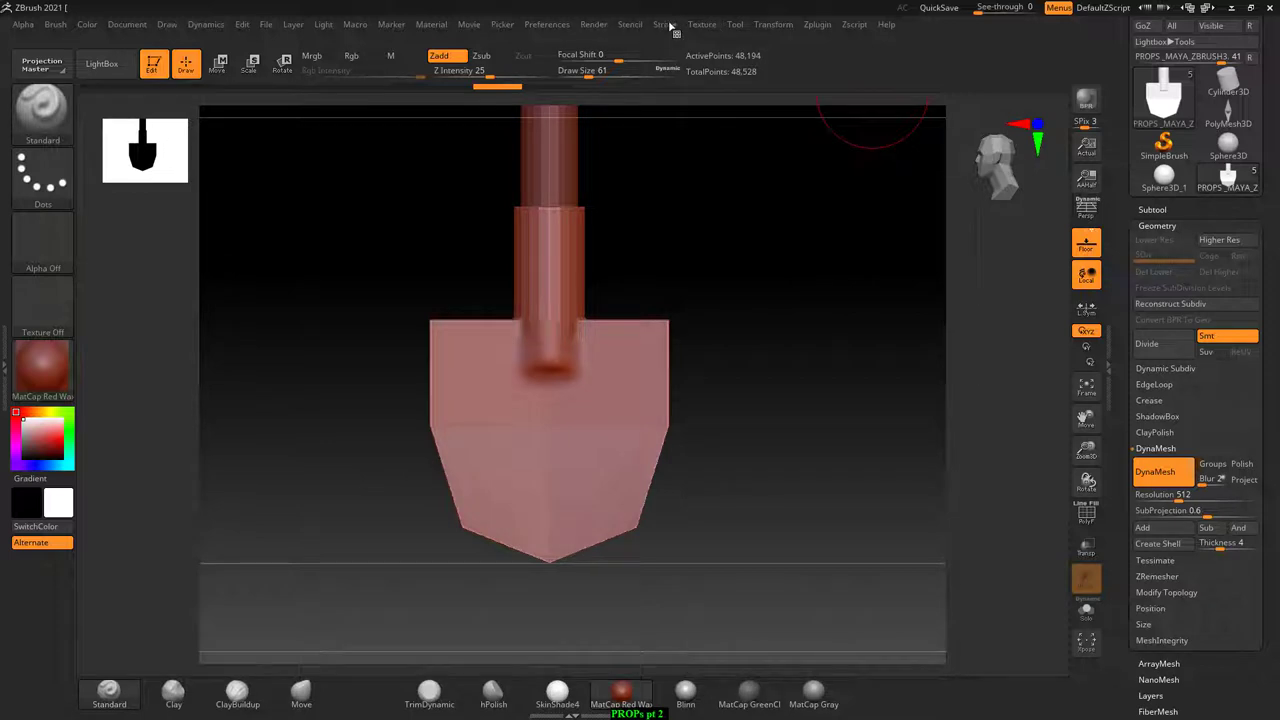
# - Dock the Transform palette and enable X symmetry, local symmetry and Y-axis mirroring
pyautogui.click(768, 26)
pyautogui.click(760, 42)
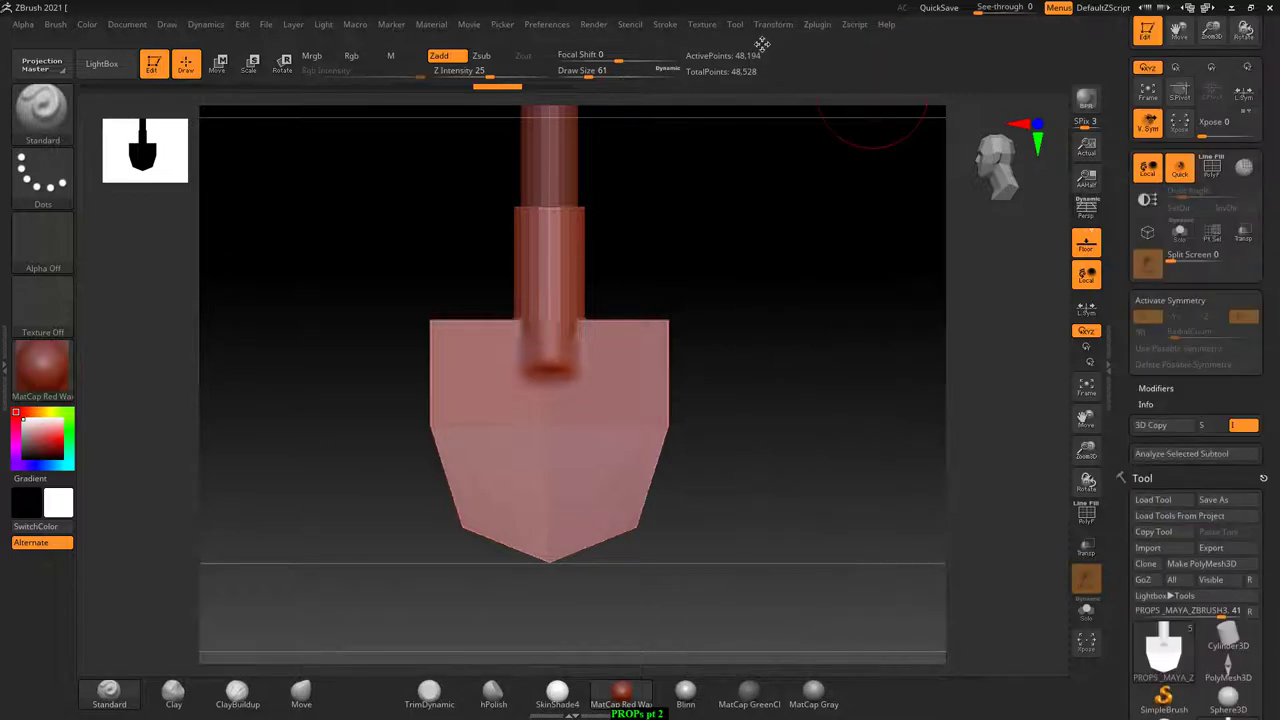
pyautogui.click(1170, 300)
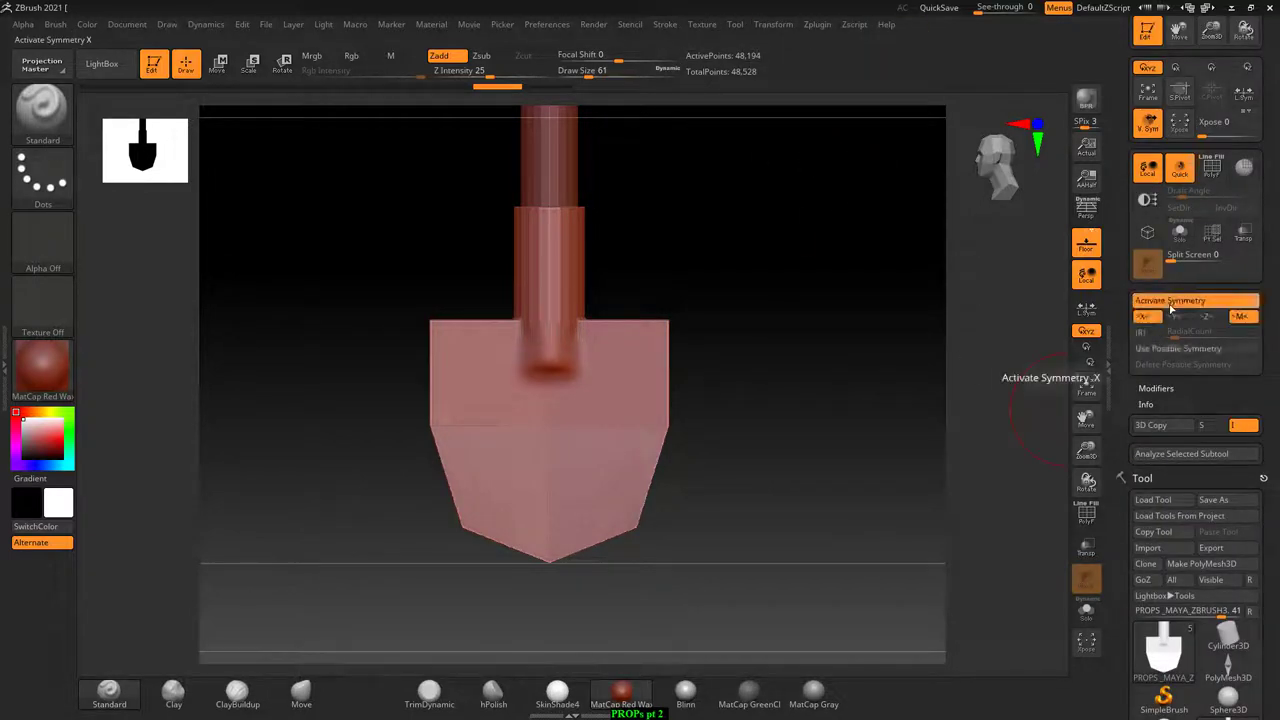
pyautogui.moveTo(760, 386)
pyautogui.mouseDown()
pyautogui.moveTo(763, 371)
pyautogui.moveTo(622, 387)
pyautogui.mouseUp()
pyautogui.moveTo(526, 375)
pyautogui.mouseDown()
pyautogui.moveTo(766, 366)
pyautogui.moveTo(769, 445)
pyautogui.moveTo(581, 484)
pyautogui.mouseUp()
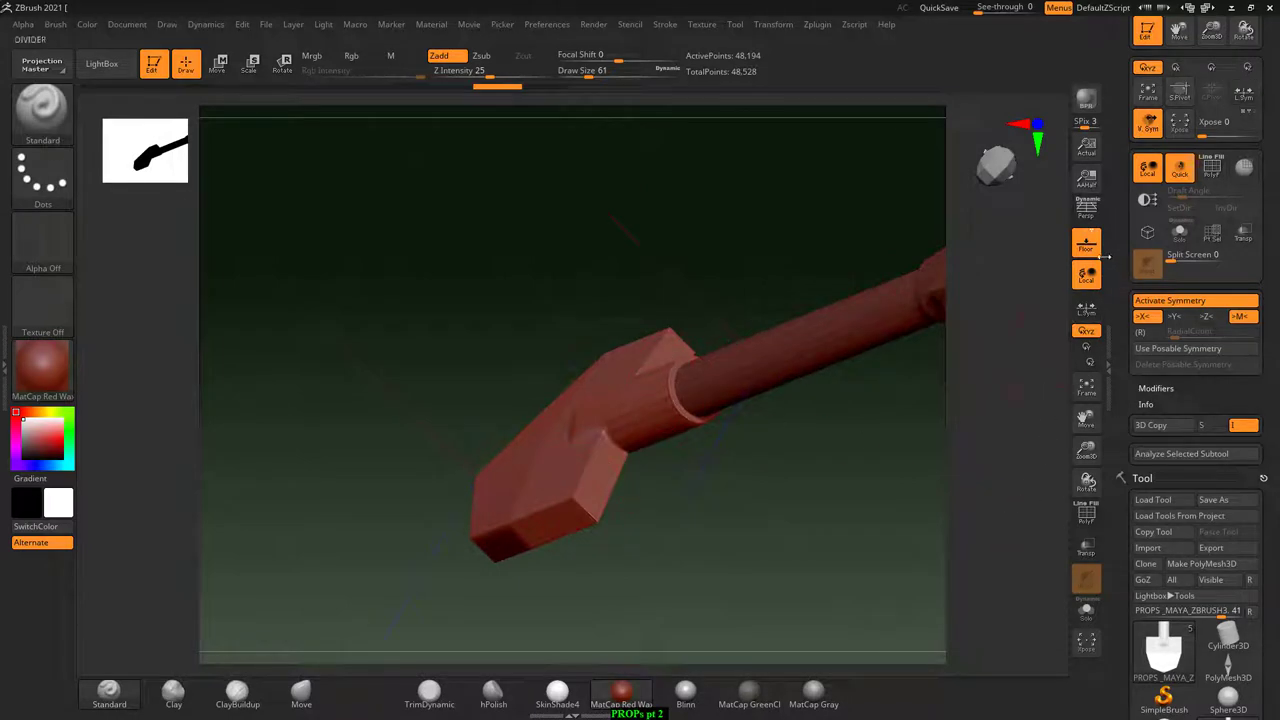
pyautogui.click(1086, 307)
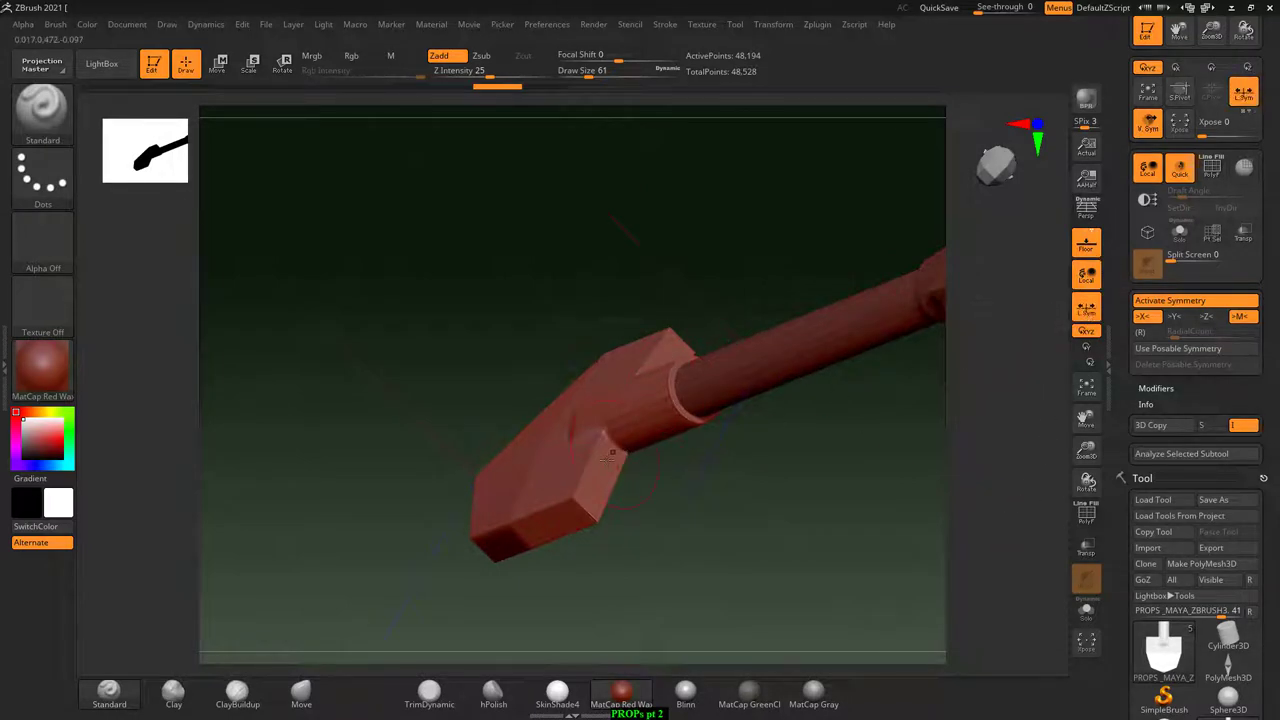
pyautogui.moveTo(685, 500)
pyautogui.mouseDown()
pyautogui.moveTo(797, 443)
pyautogui.moveTo(865, 435)
pyautogui.moveTo(849, 506)
pyautogui.mouseUp()
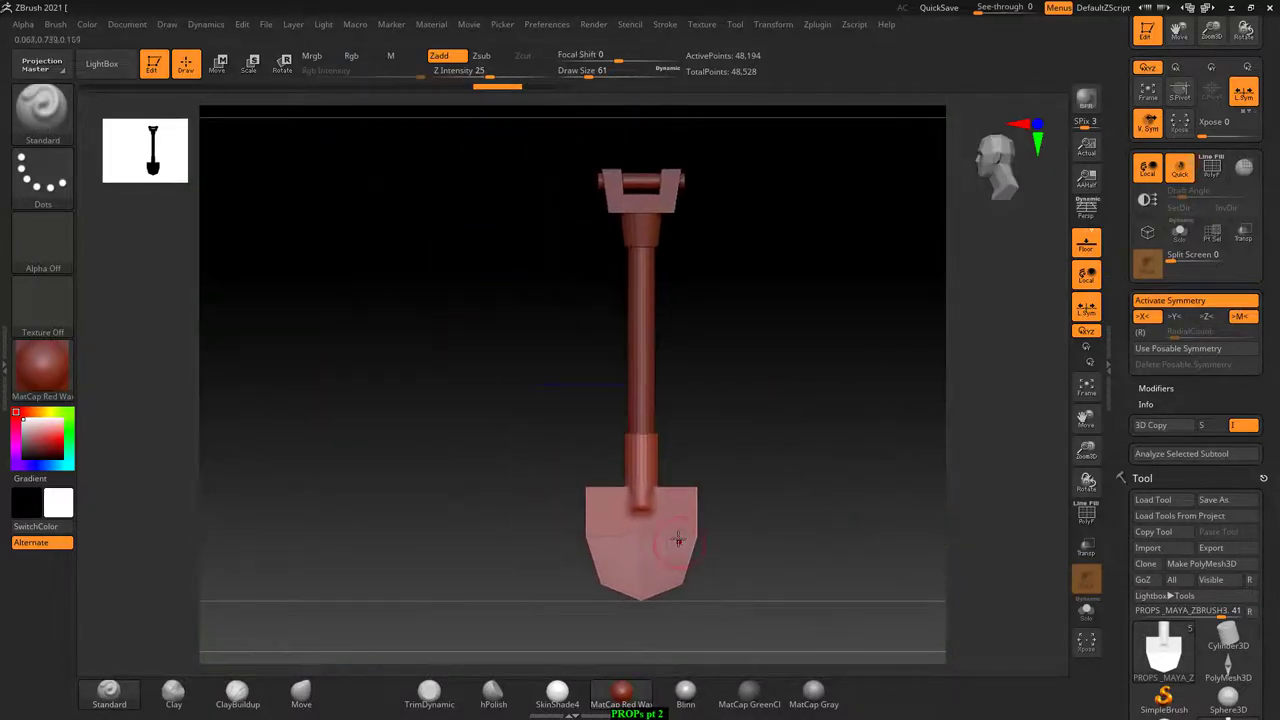
pyautogui.keyDown('alt'); pyautogui.moveTo(766, 456); pyautogui.dragTo(679, 528); pyautogui.keyUp('alt')
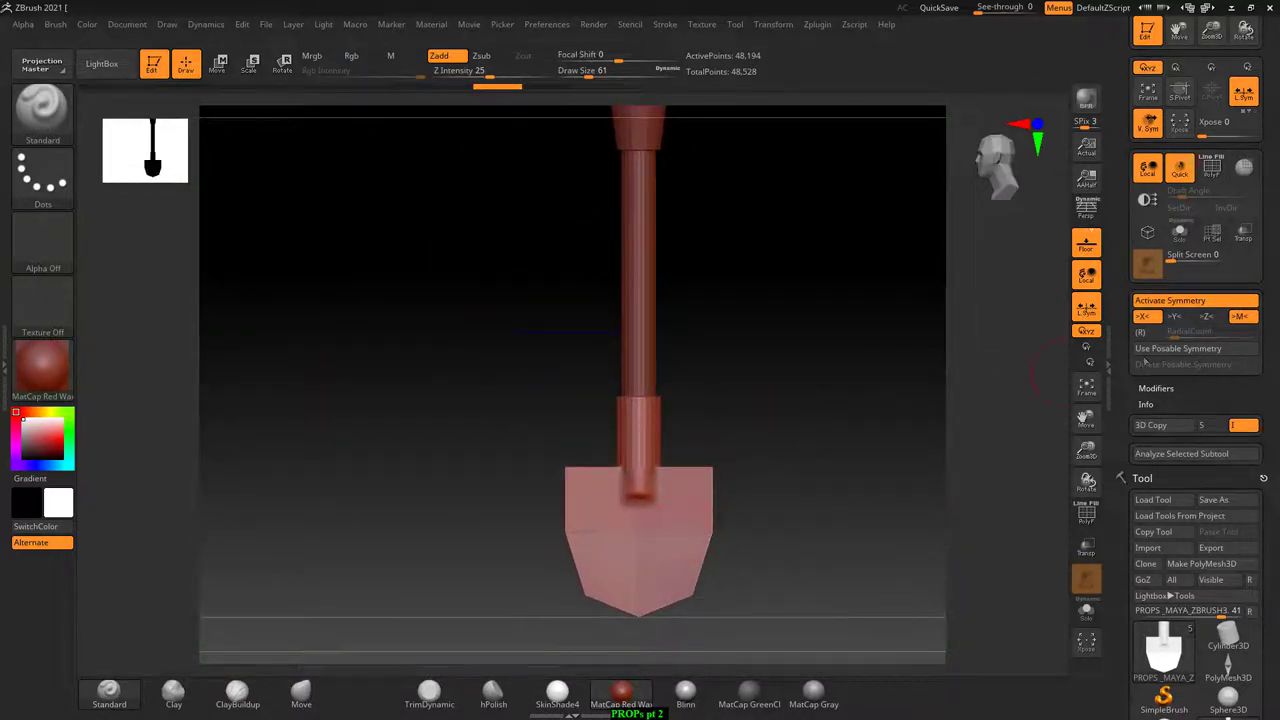
pyautogui.click(1180, 316)
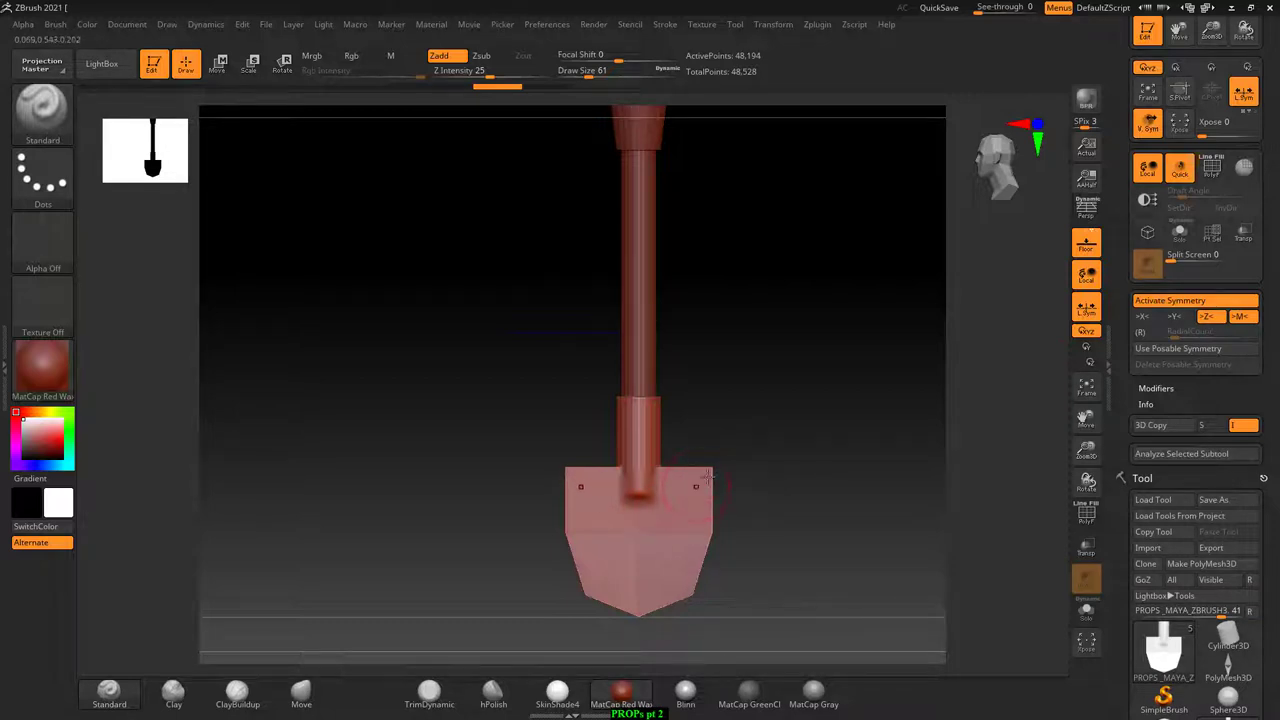
# - Smooth the collar's lower joint at Z Intensity 21, declining Sticky Keys, then bring up the shovel reference image
pyautogui.moveTo(707, 477)
pyautogui.mouseDown()
pyautogui.moveTo(746, 443)
pyautogui.moveTo(857, 454)
pyautogui.moveTo(827, 450)
pyautogui.moveTo(842, 424)
pyautogui.mouseUp()
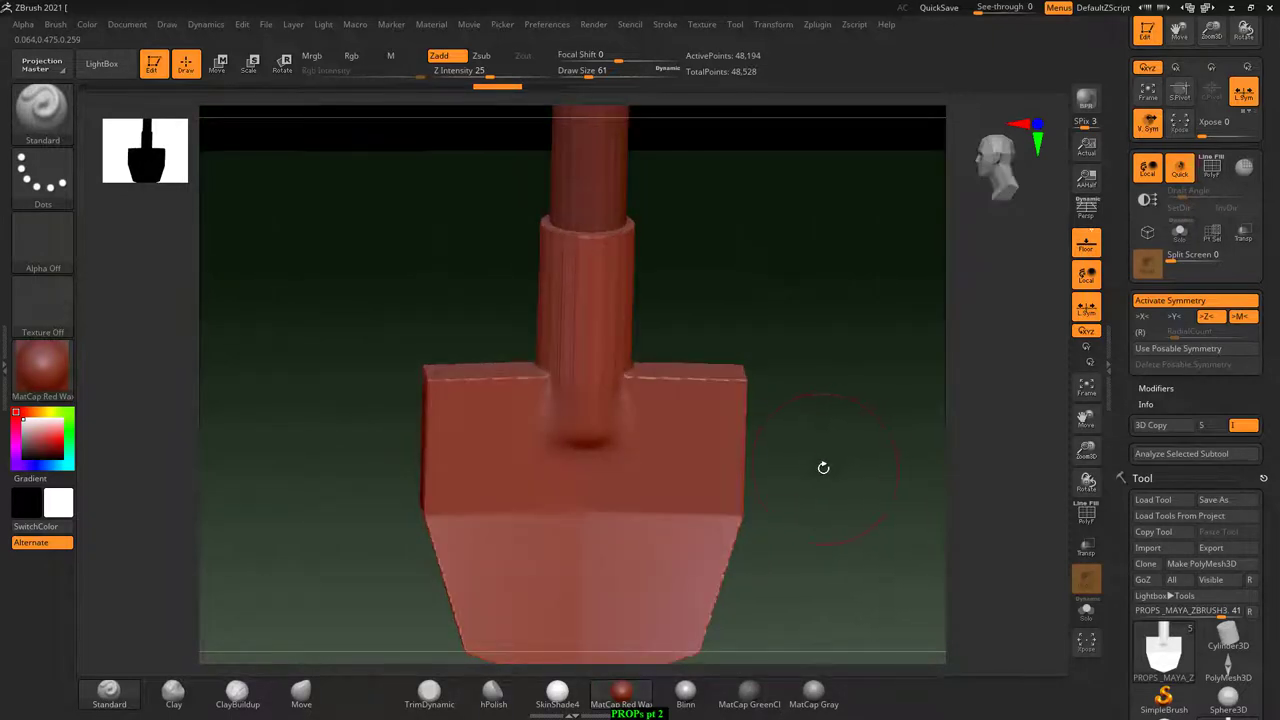
pyautogui.moveTo(797, 484)
pyautogui.mouseDown()
pyautogui.moveTo(792, 420)
pyautogui.moveTo(806, 443)
pyautogui.mouseUp()
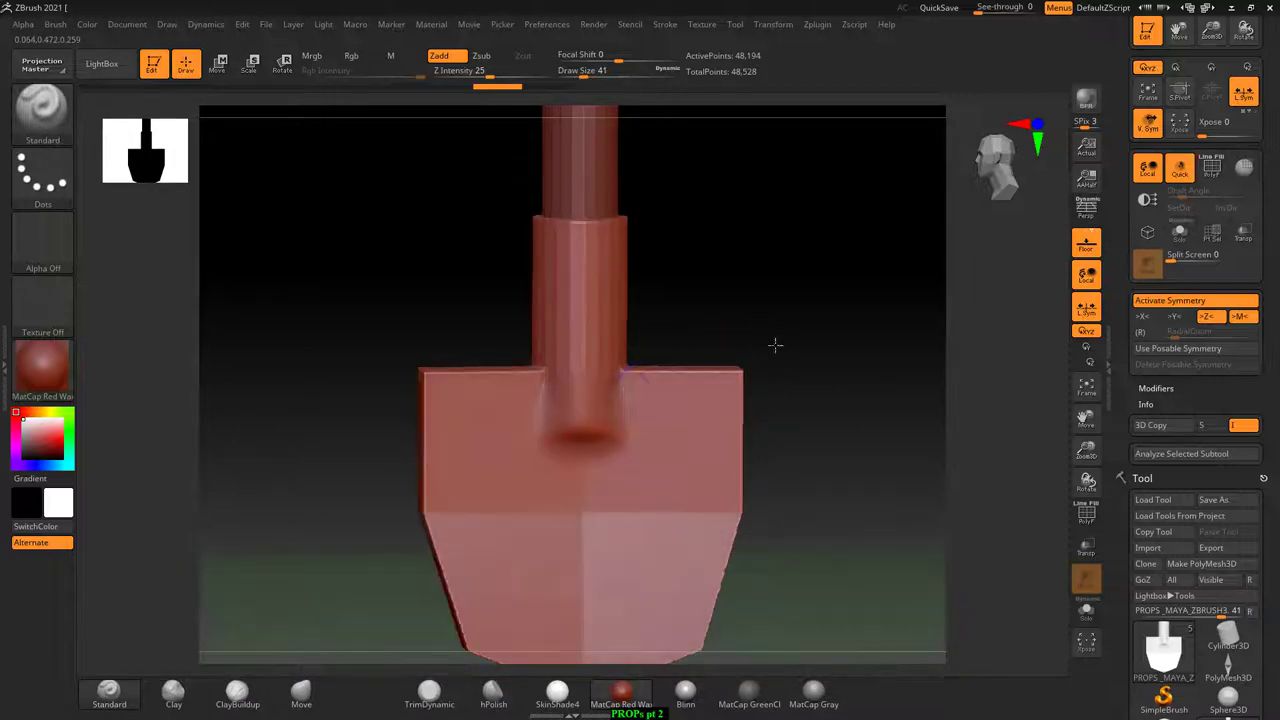
pyautogui.press('shift')
pyautogui.moveTo(743, 283)
pyautogui.keyDown('shift'); pyautogui.mouseDown()
pyautogui.moveTo(657, 323)
pyautogui.moveTo(766, 300)
pyautogui.moveTo(726, 294)
pyautogui.moveTo(808, 292)
pyautogui.mouseUp(); pyautogui.keyUp('shift')
pyautogui.press('shift')
pyautogui.press('shift')
pyautogui.press('shift')
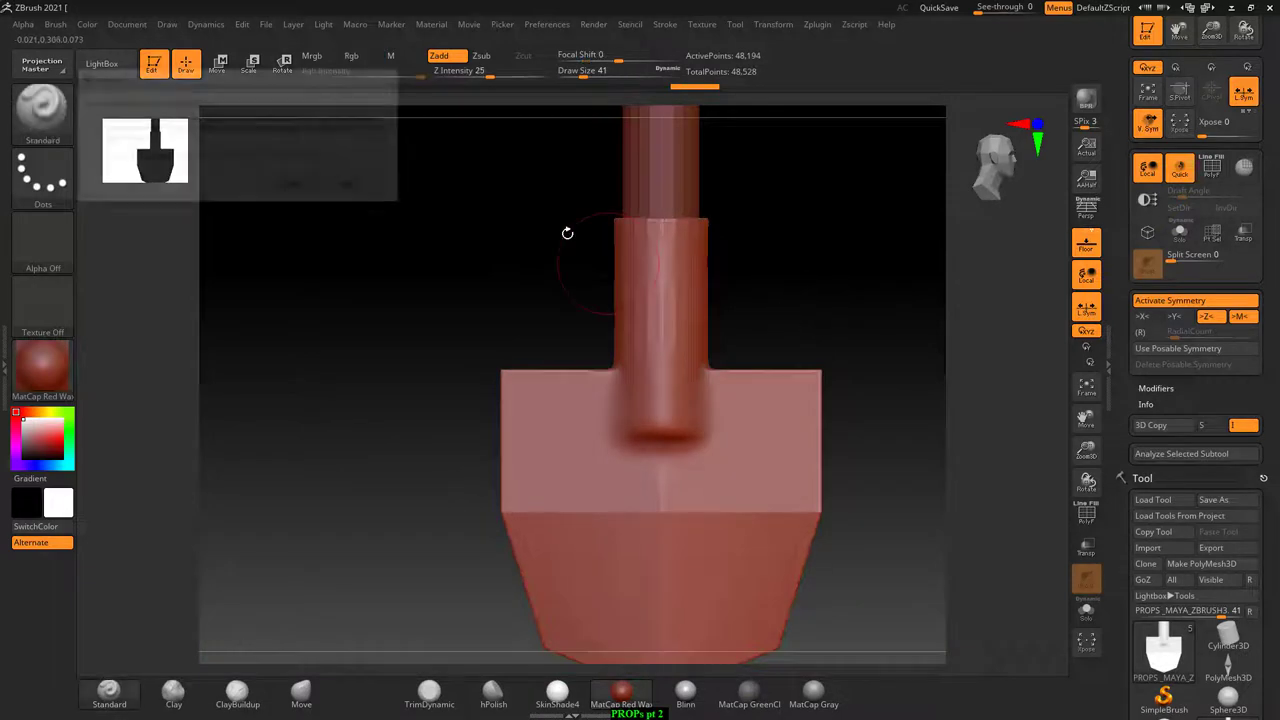
pyautogui.click(365, 179)
pyautogui.press('shift')
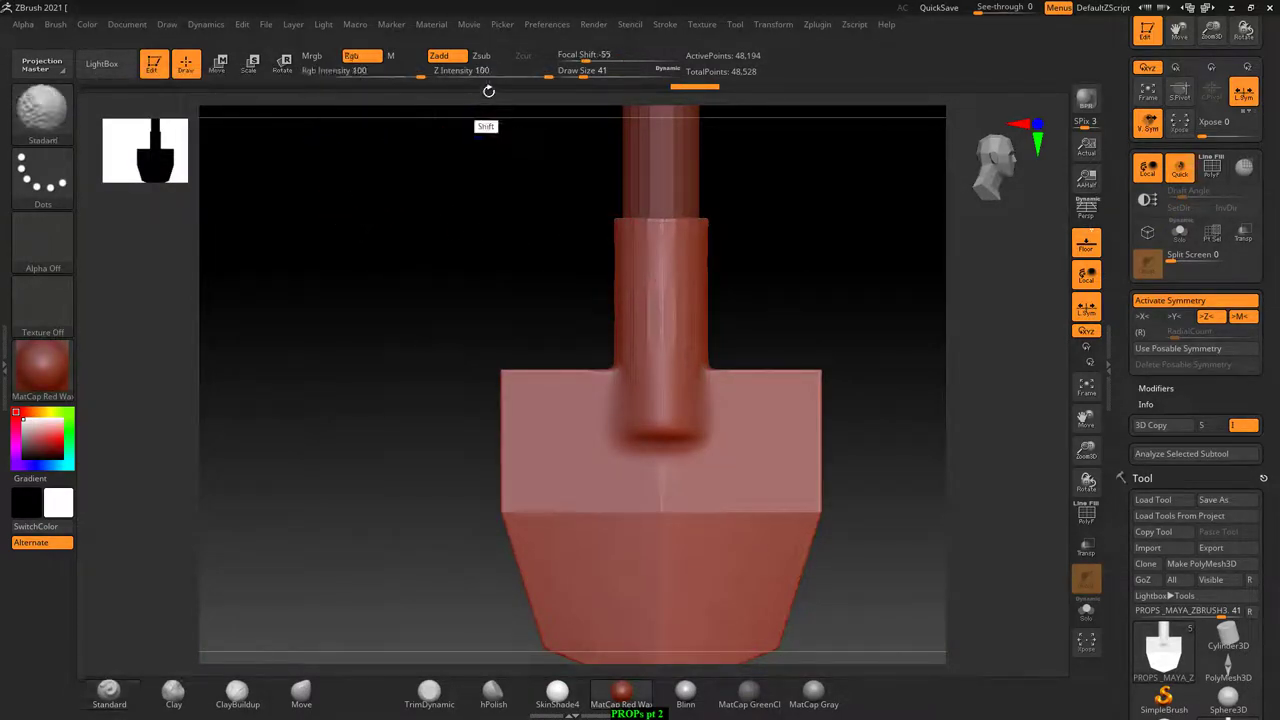
pyautogui.moveTo(518, 73); pyautogui.dragTo(510, 75)
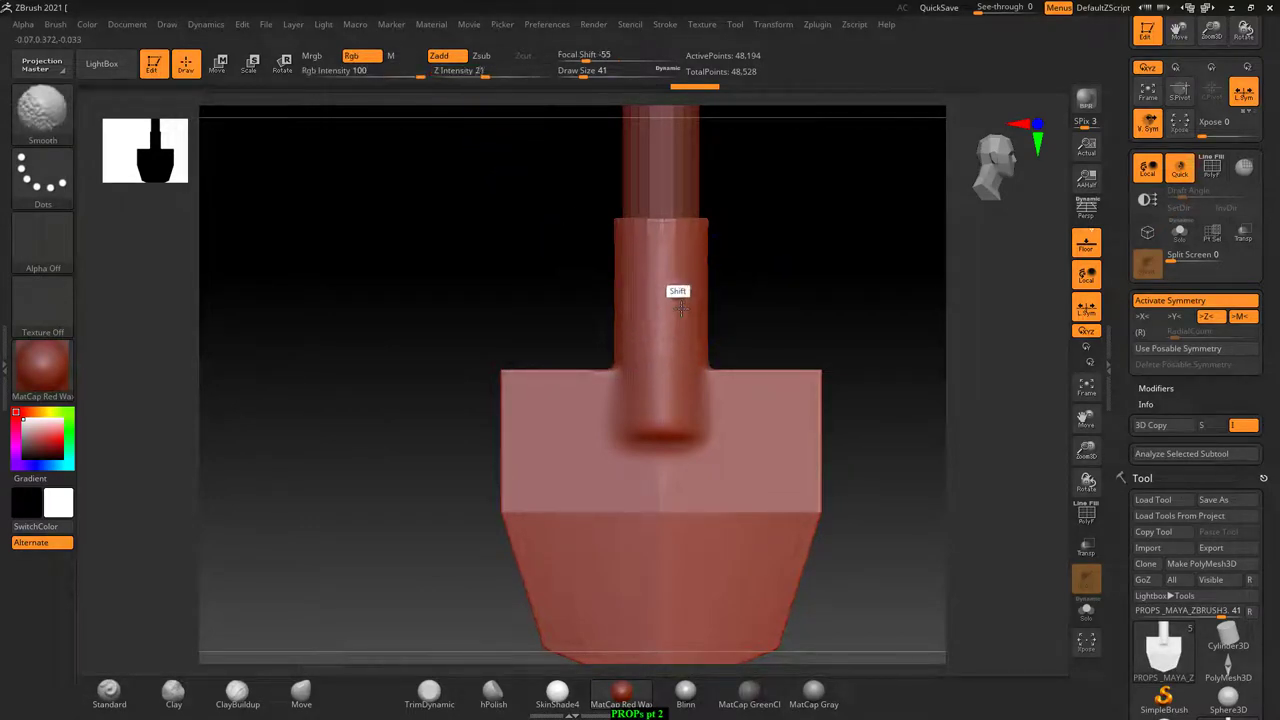
pyautogui.moveTo(820, 309)
pyautogui.mouseDown()
pyautogui.moveTo(909, 303)
pyautogui.moveTo(895, 404)
pyautogui.moveTo(869, 384)
pyautogui.mouseUp()
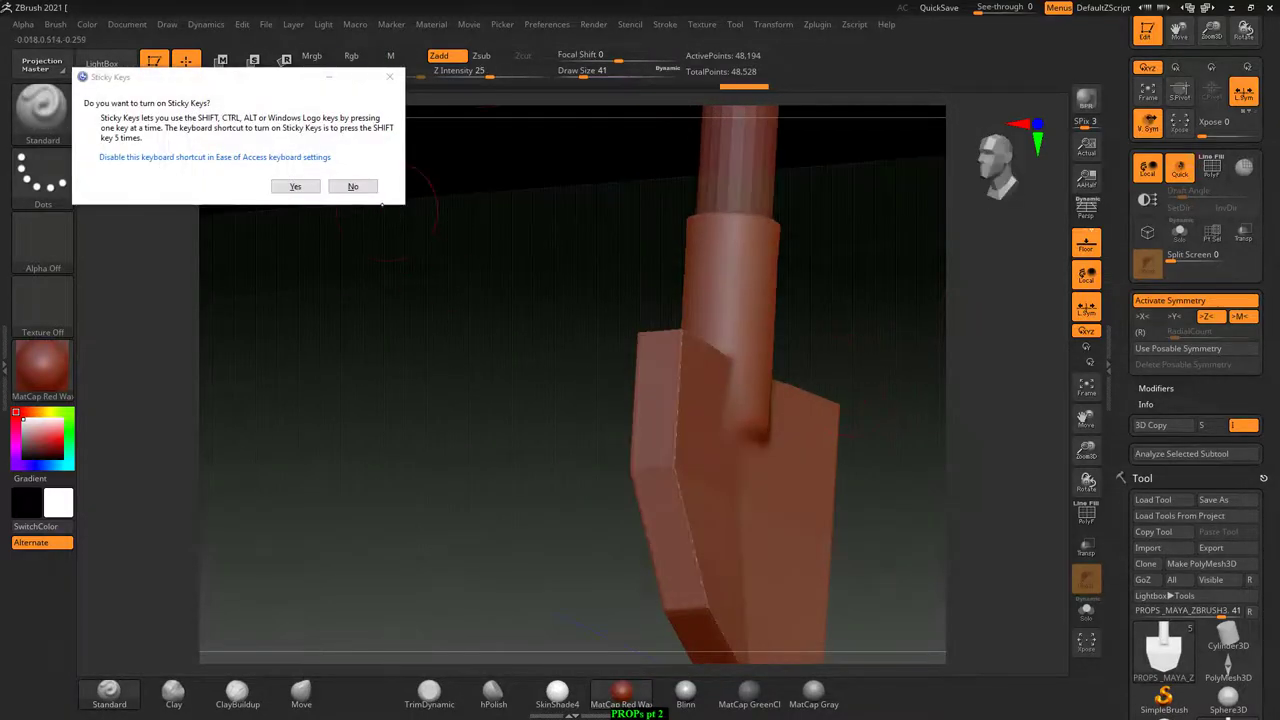
pyautogui.click(353, 186)
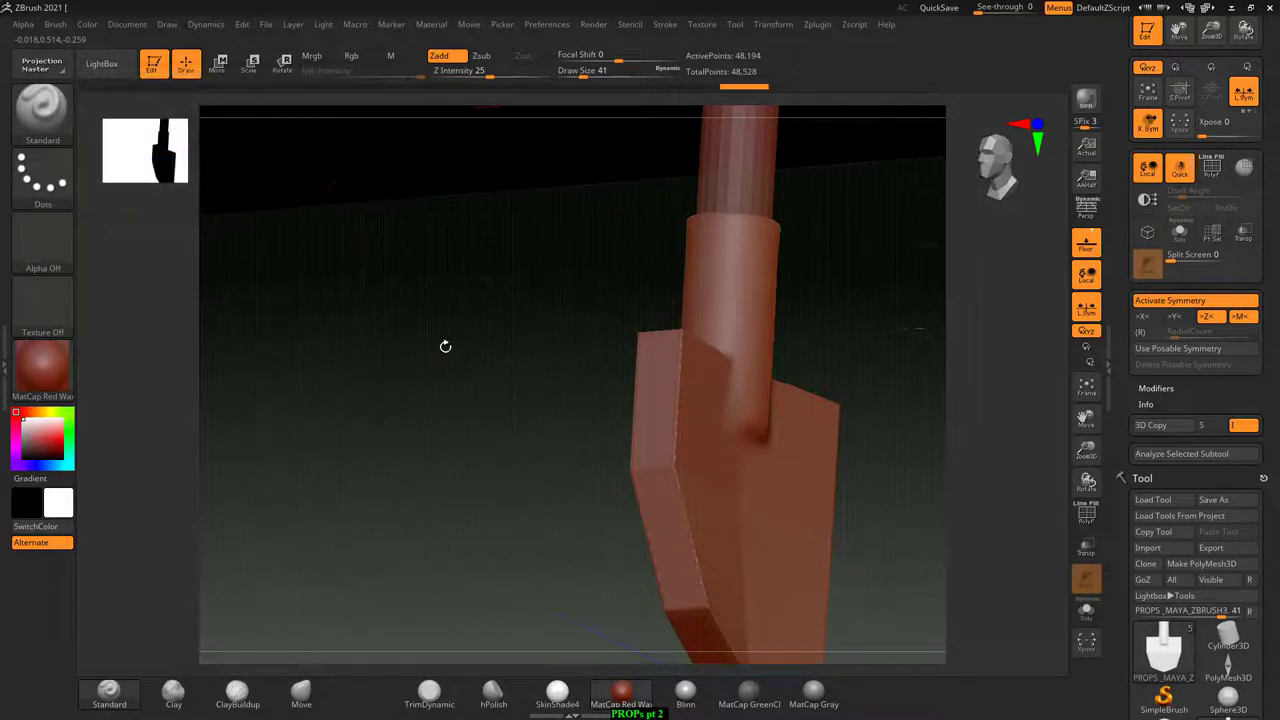
pyautogui.moveTo(443, 346)
pyautogui.mouseDown()
pyautogui.moveTo(426, 389)
pyautogui.moveTo(850, 346)
pyautogui.moveTo(866, 297)
pyautogui.moveTo(857, 277)
pyautogui.moveTo(874, 274)
pyautogui.moveTo(895, 308)
pyautogui.mouseUp()
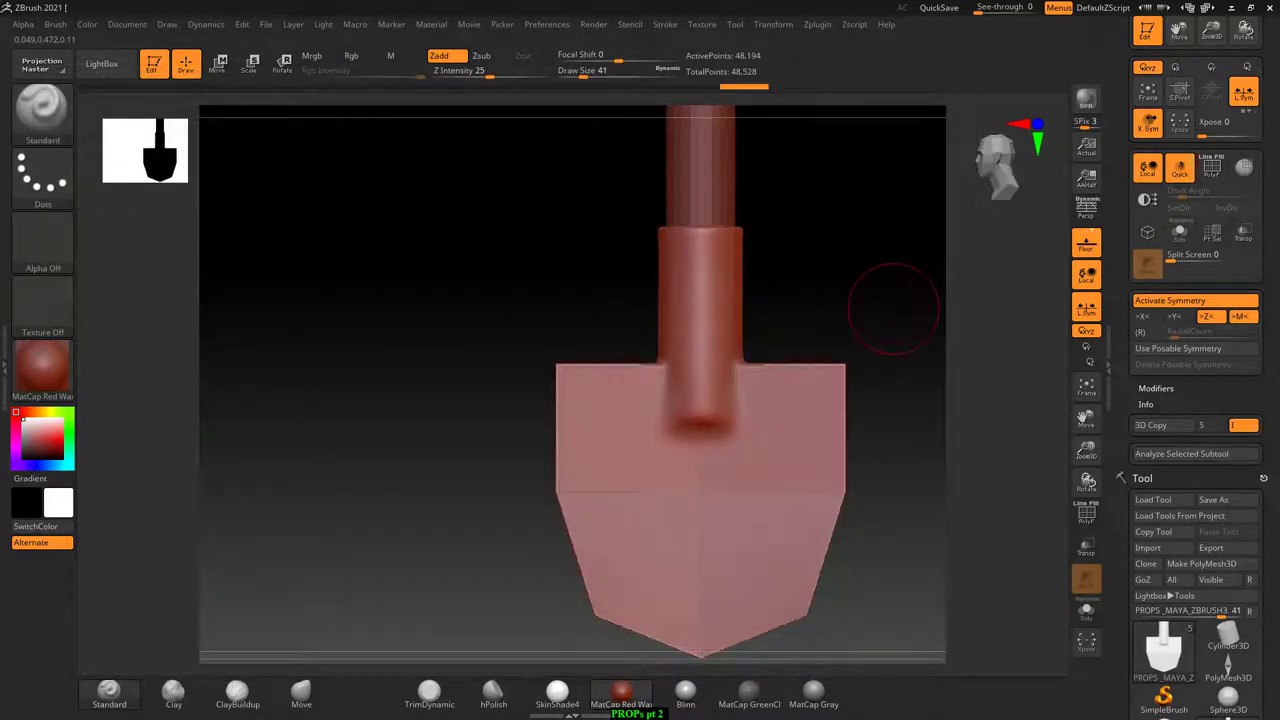
pyautogui.hotkey('alt', 'Tab')
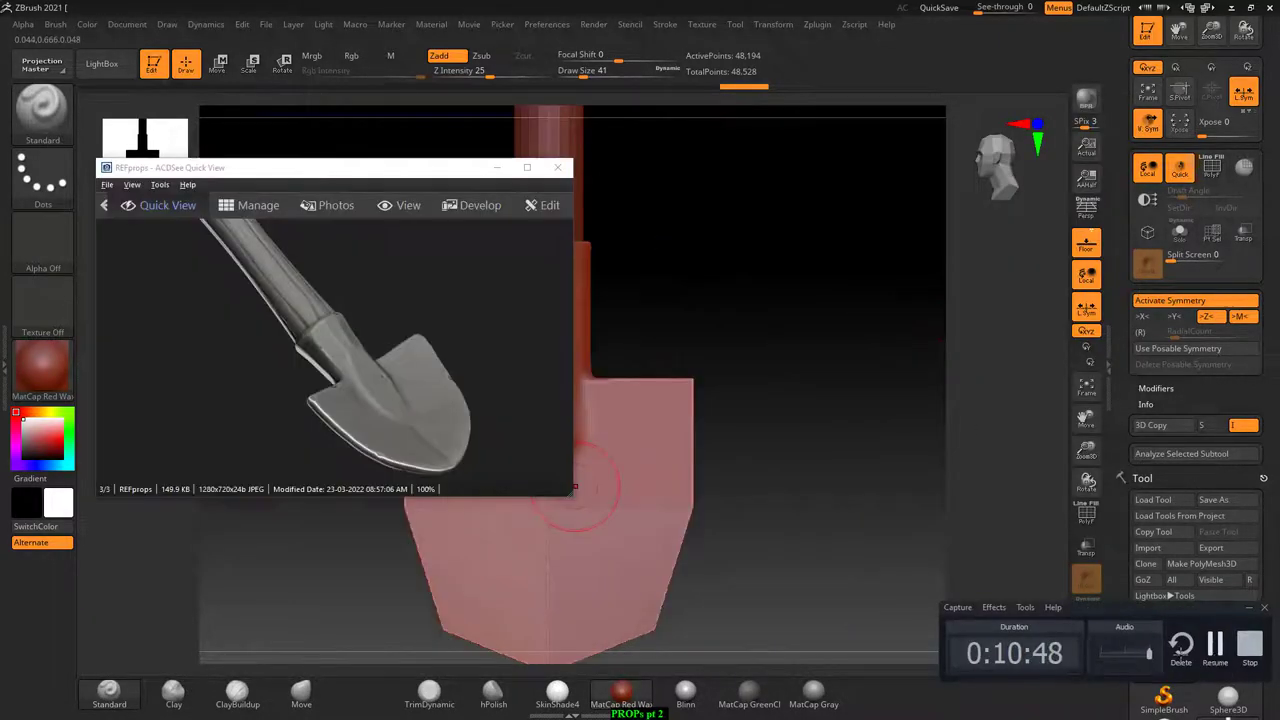
# - Place the reference image beside the model and cycle layouts back to compact_UI_brush_materials
pyautogui.moveTo(826, 455); pyautogui.dragTo(965, 440)
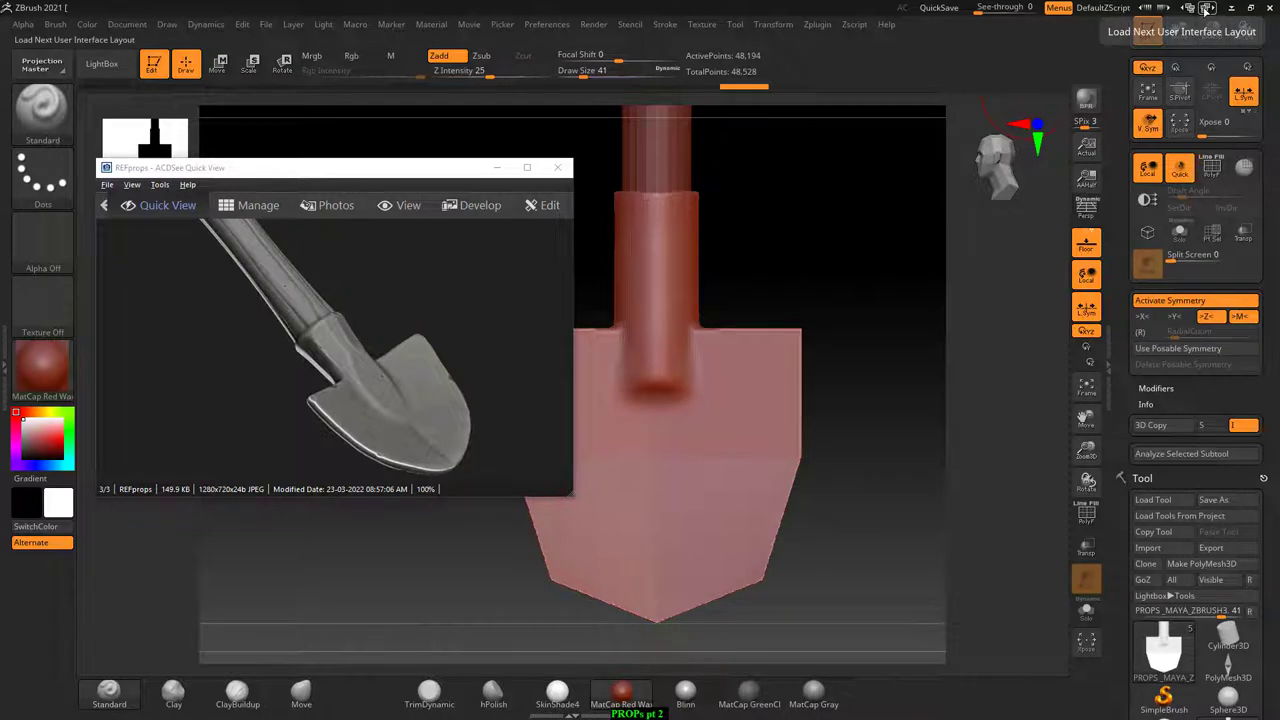
pyautogui.click(1207, 8)
pyautogui.click(1207, 8)
pyautogui.click(1208, 9)
pyautogui.click(1210, 10)
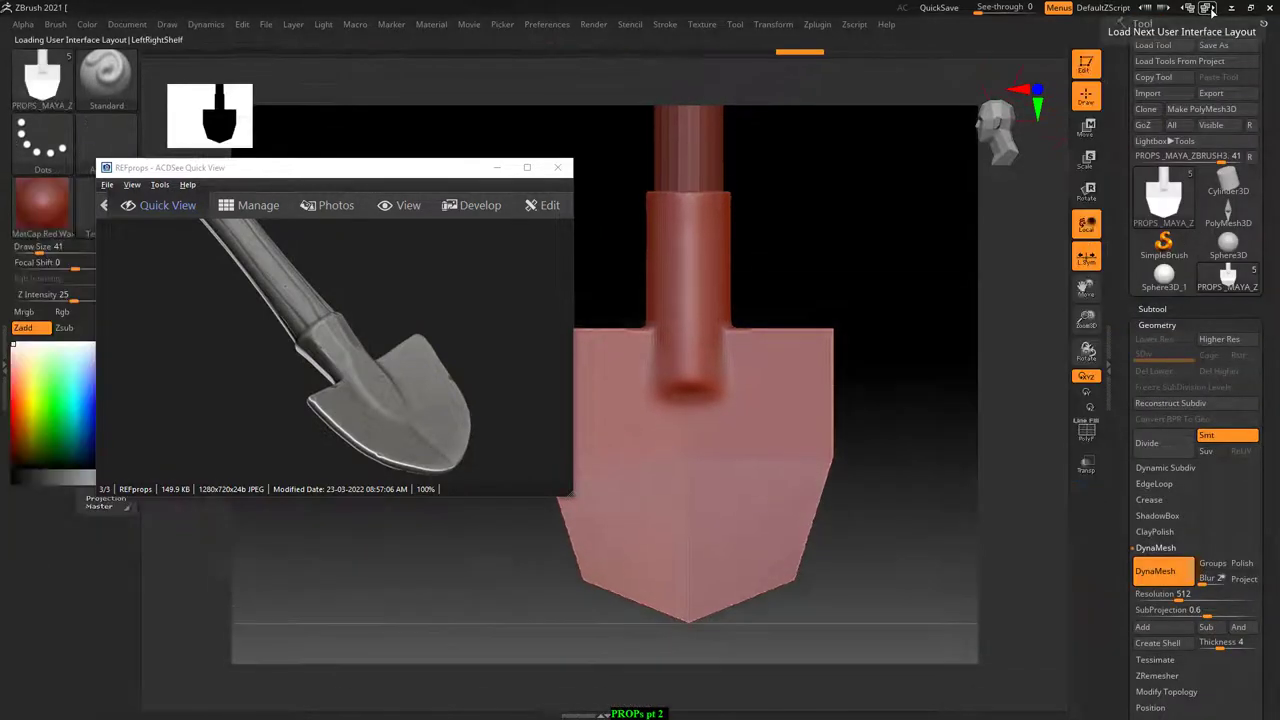
pyautogui.click(1209, 8)
pyautogui.click(1209, 8)
pyautogui.click(1209, 8)
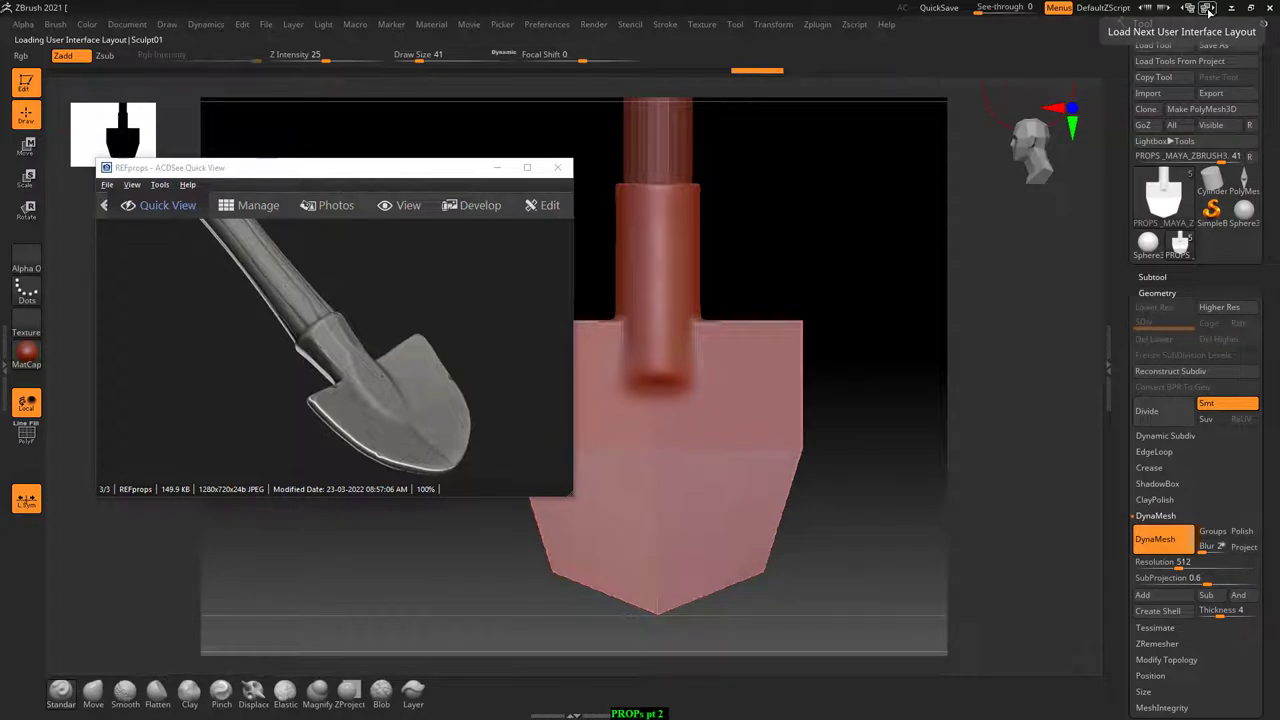
pyautogui.click(1207, 8)
pyautogui.click(1207, 8)
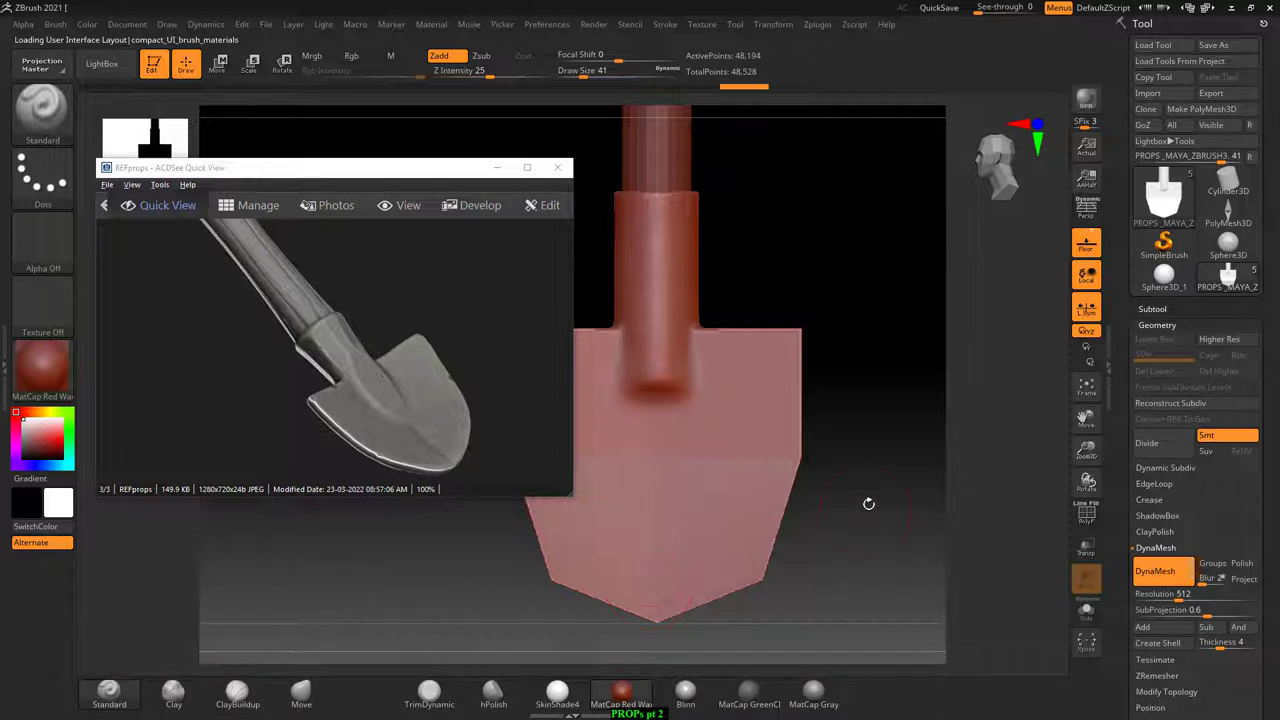
# - Smooth the blade's left edge down to the tip, orbiting to check its side and thickness
pyautogui.moveTo(866, 506); pyautogui.dragTo(895, 484)
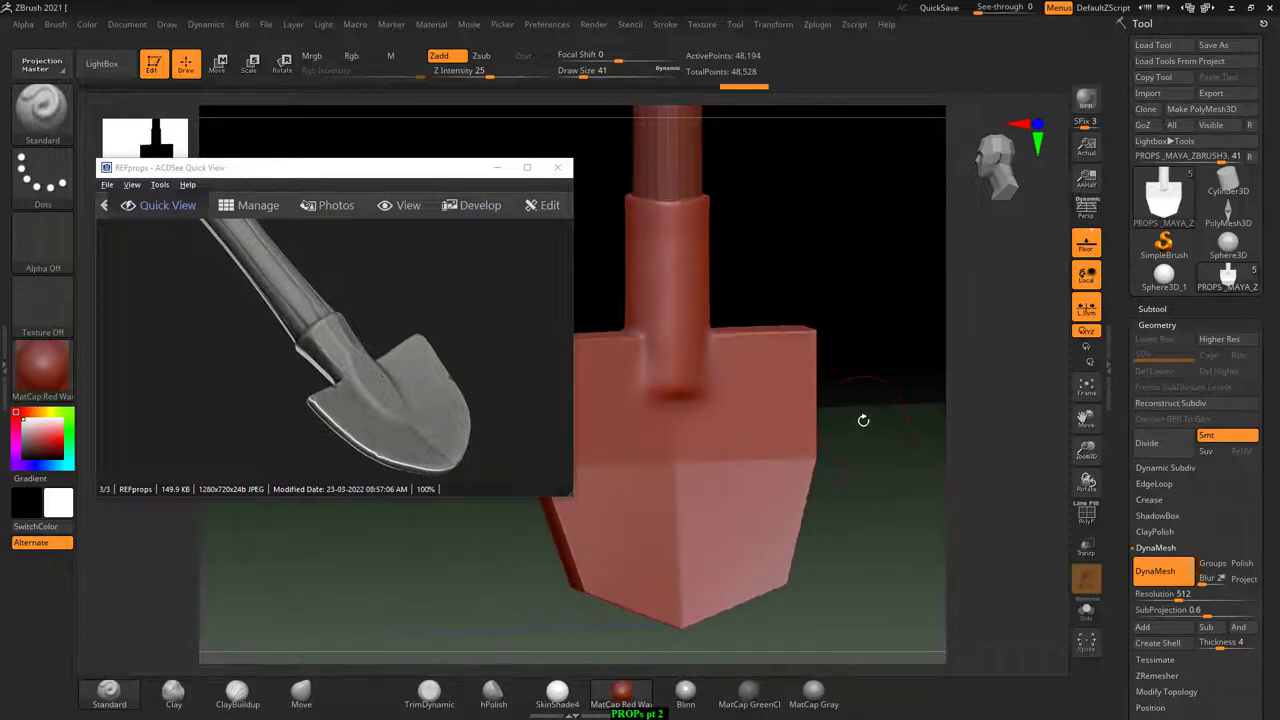
pyautogui.moveTo(863, 420)
pyautogui.mouseDown()
pyautogui.moveTo(900, 437)
pyautogui.moveTo(880, 430)
pyautogui.mouseUp()
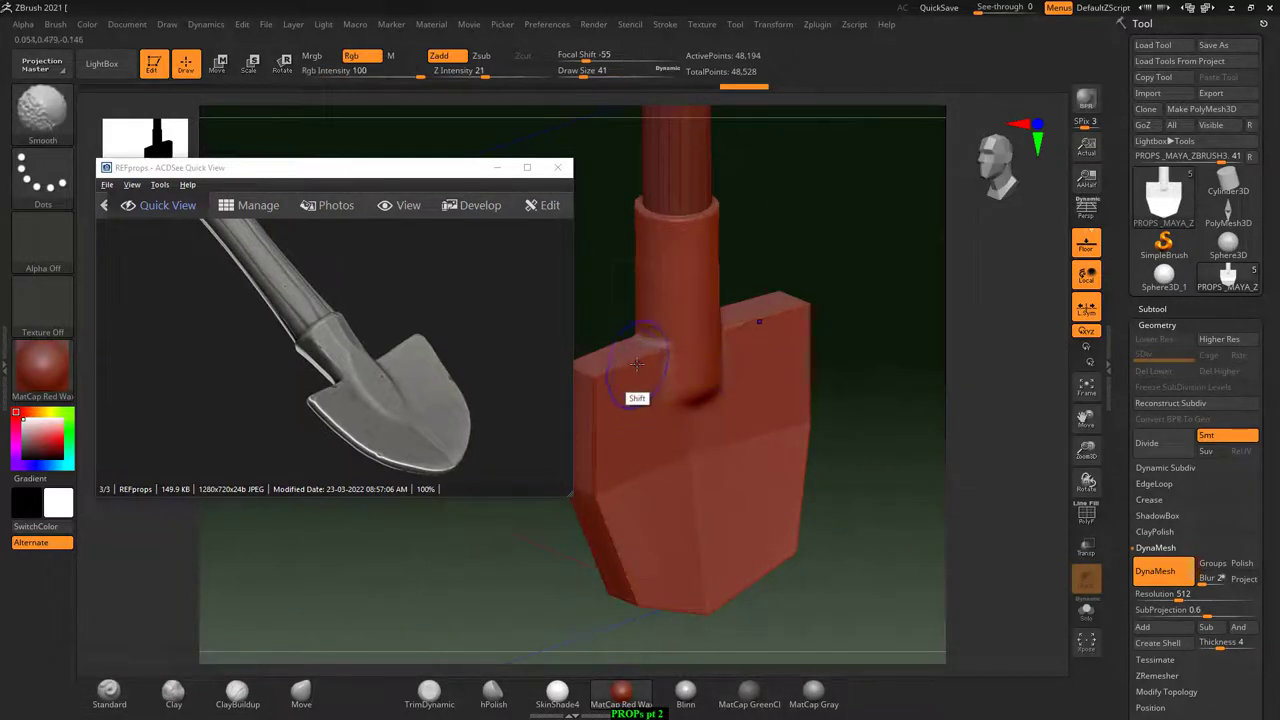
pyautogui.moveTo(605, 390)
pyautogui.keyDown('shift'); pyautogui.mouseDown()
pyautogui.moveTo(590, 515)
pyautogui.moveTo(644, 615)
pyautogui.moveTo(712, 628)
pyautogui.mouseUp(); pyautogui.keyUp('shift')
pyautogui.moveTo(886, 443); pyautogui.dragTo(803, 449)
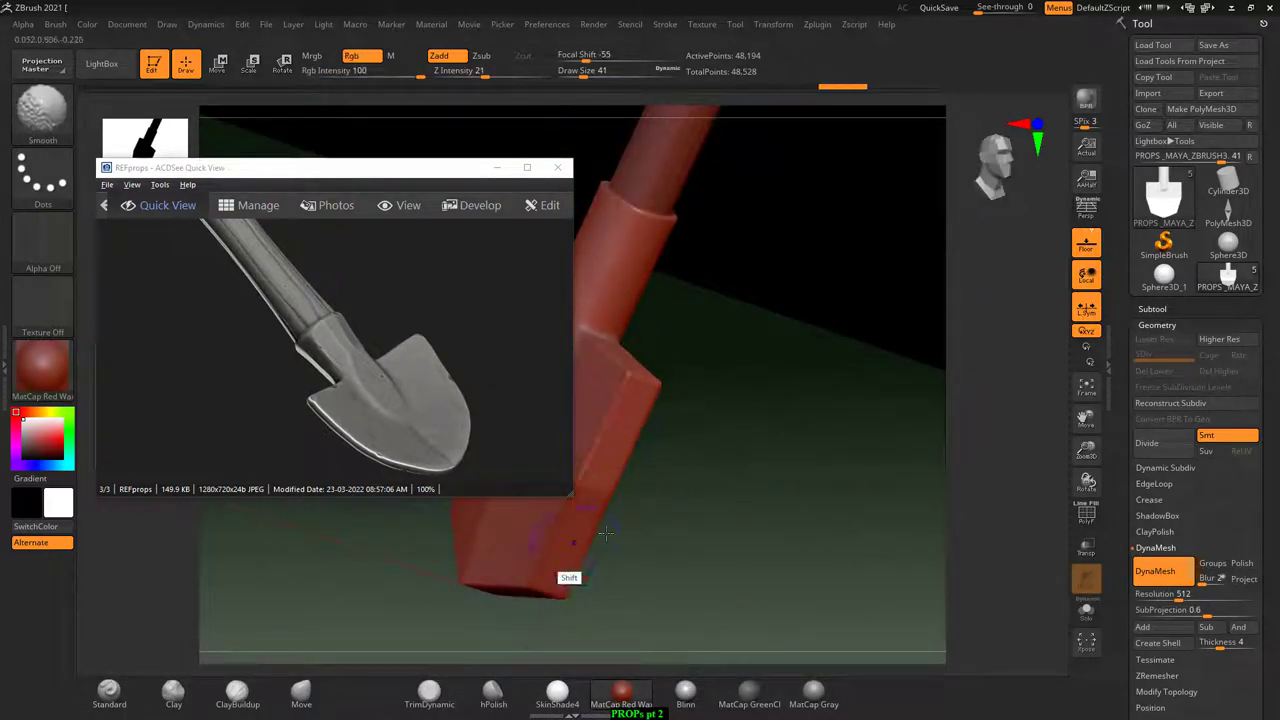
pyautogui.moveTo(616, 403)
pyautogui.keyDown('shift'); pyautogui.mouseDown()
pyautogui.moveTo(800, 506)
pyautogui.moveTo(777, 523)
pyautogui.moveTo(577, 549)
pyautogui.moveTo(708, 313)
pyautogui.moveTo(685, 266)
pyautogui.mouseUp(); pyautogui.keyUp('shift')
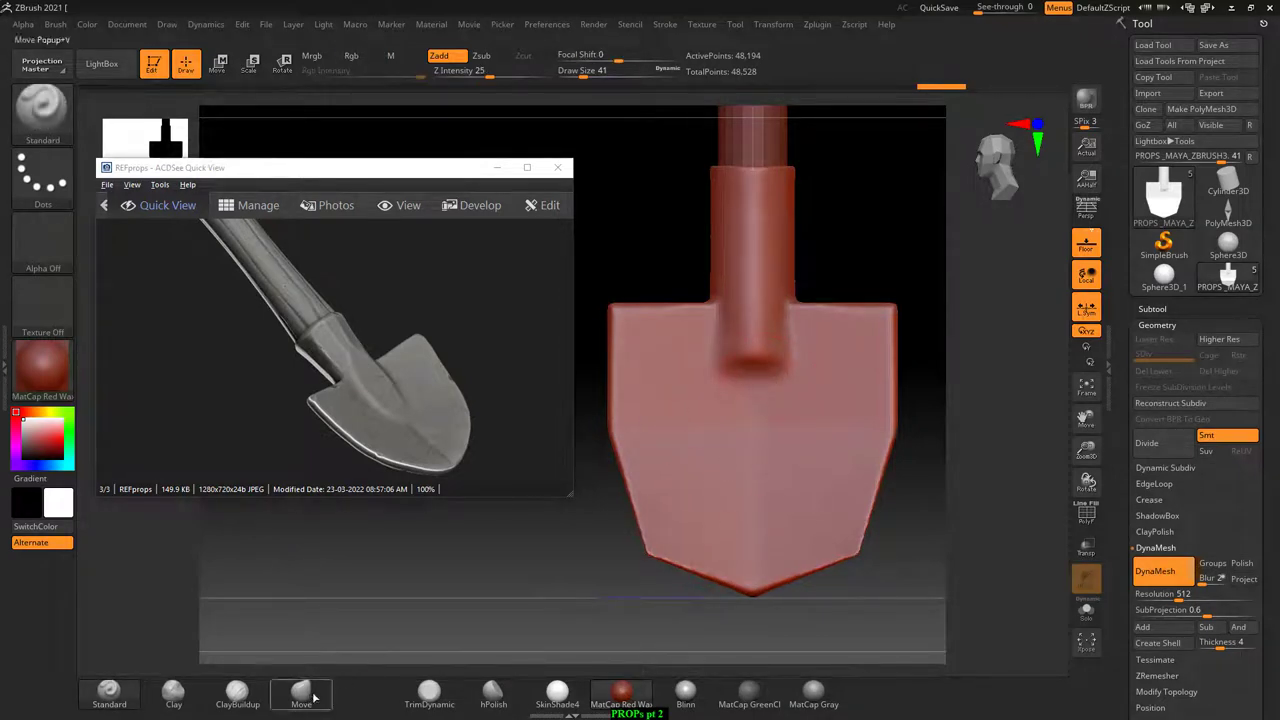
# - Trim a flat groove into the collar front with TrimDynamic, smooth it, and inspect the collar top
pyautogui.click(429, 690)
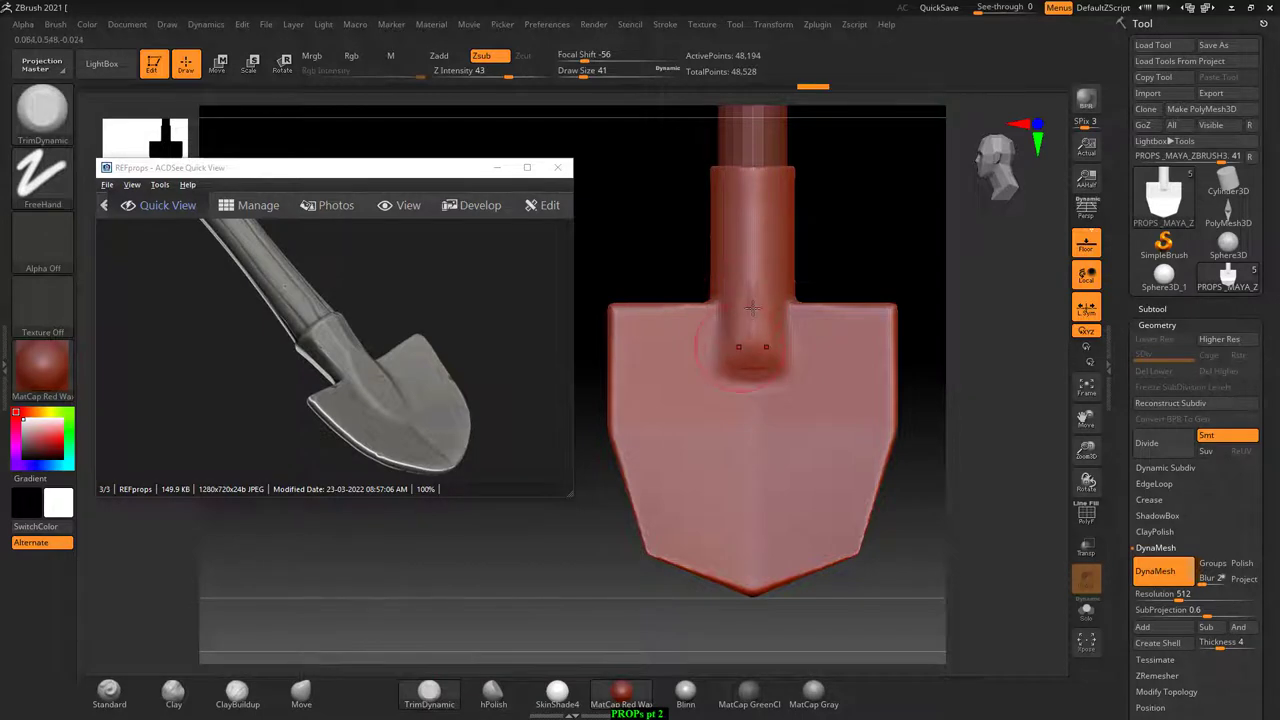
pyautogui.moveTo(731, 334)
pyautogui.mouseDown(button='right')
pyautogui.moveTo(855, 240)
pyautogui.moveTo(779, 357)
pyautogui.mouseUp(button='right')
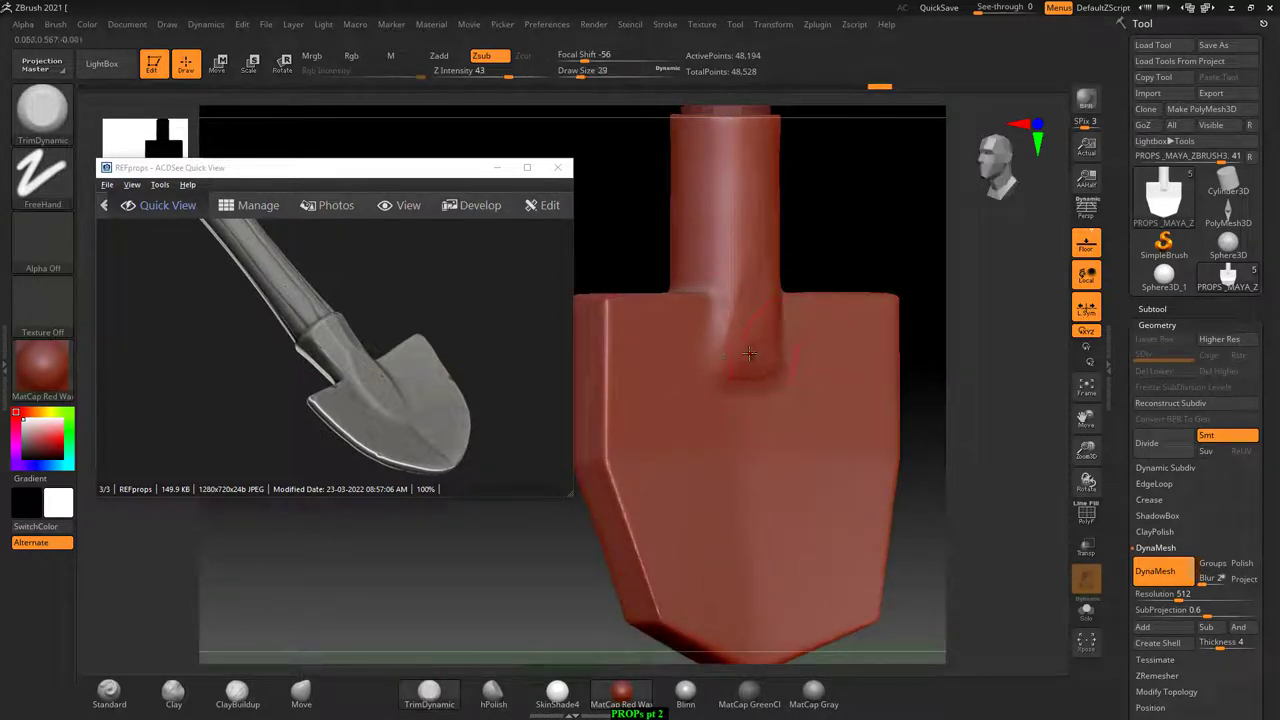
pyautogui.moveTo(732, 347); pyautogui.dragTo(729, 260)
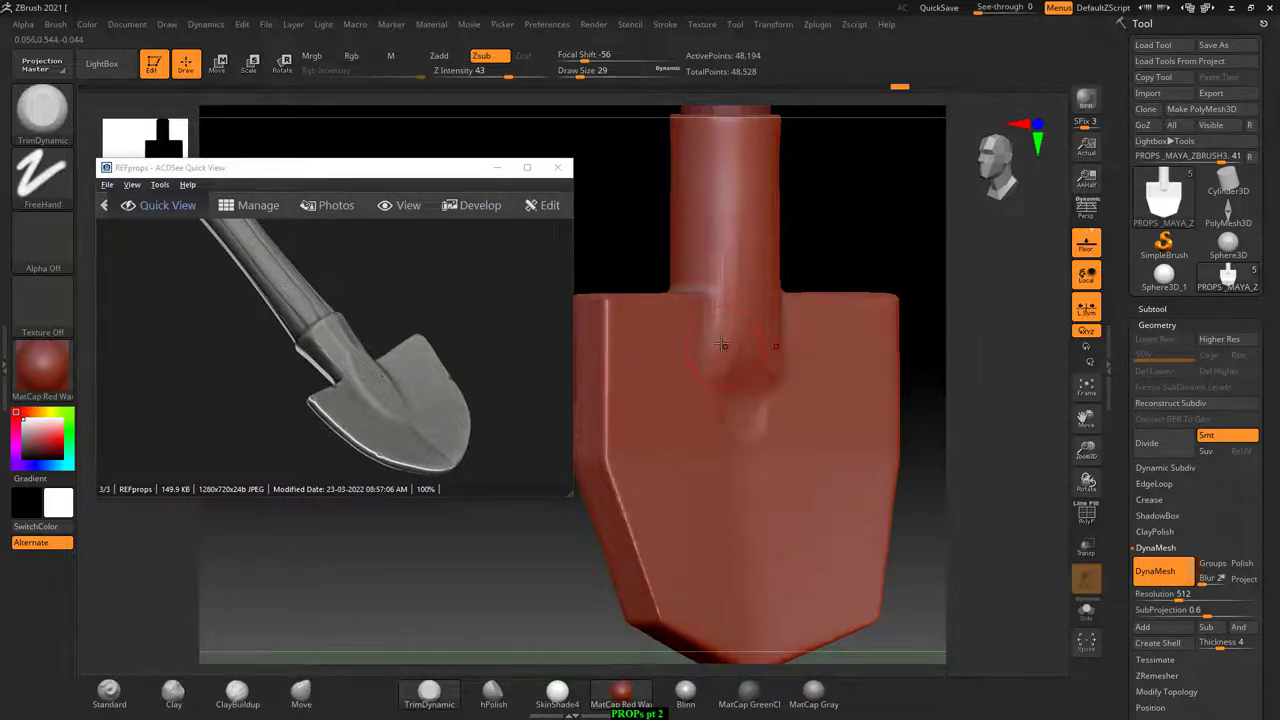
pyautogui.press('shift')
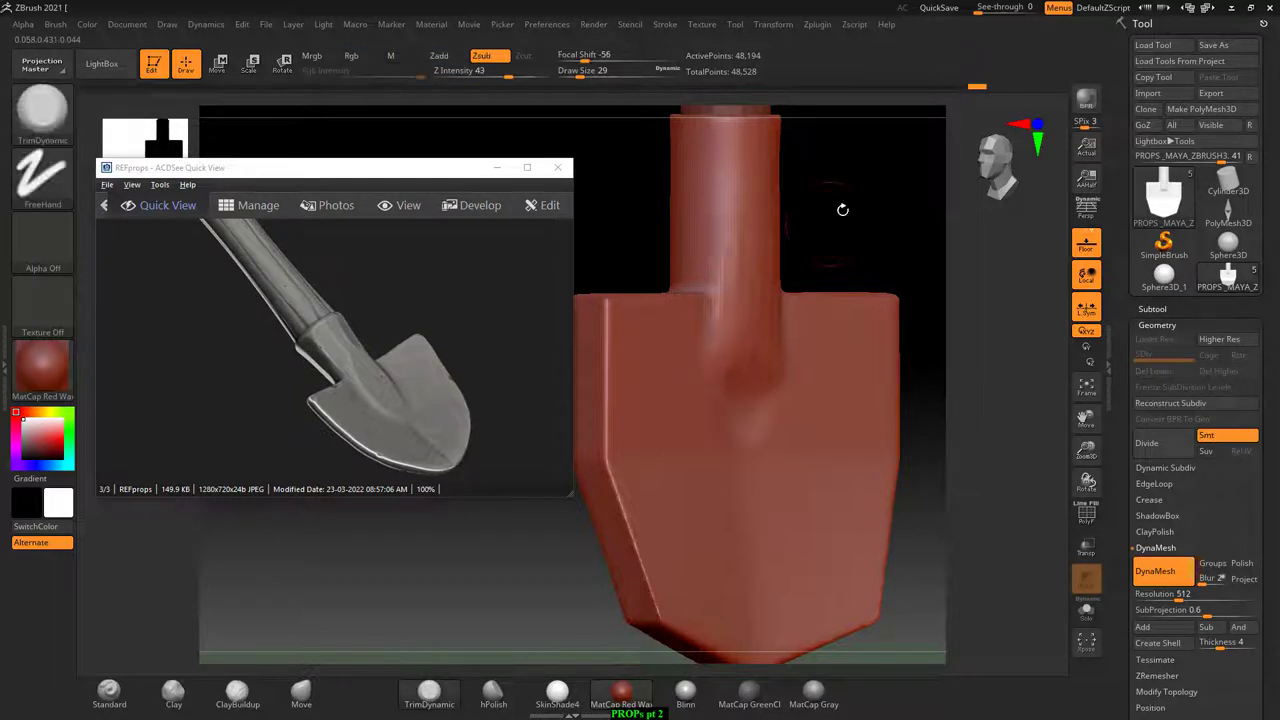
pyautogui.moveTo(843, 209); pyautogui.dragTo(772, 300, button='right')
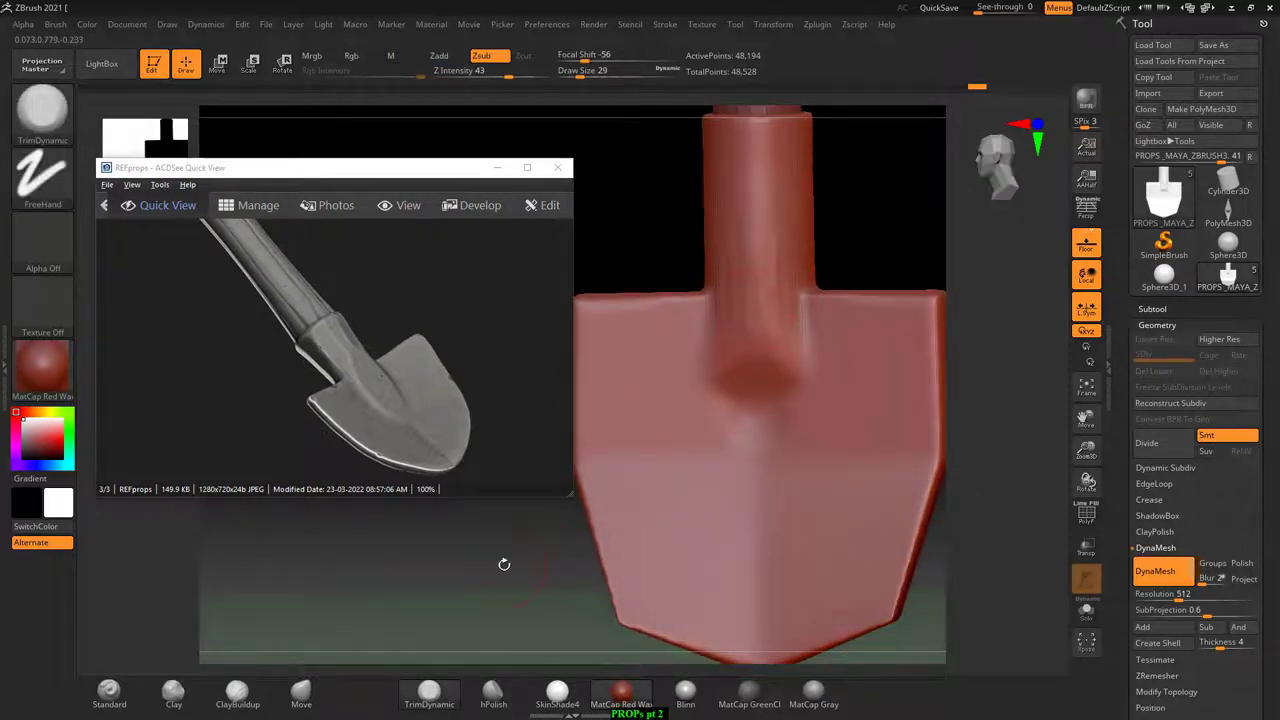
pyautogui.keyDown('alt'); pyautogui.moveTo(504, 564); pyautogui.dragTo(678, 453, button='right'); pyautogui.keyUp('alt')
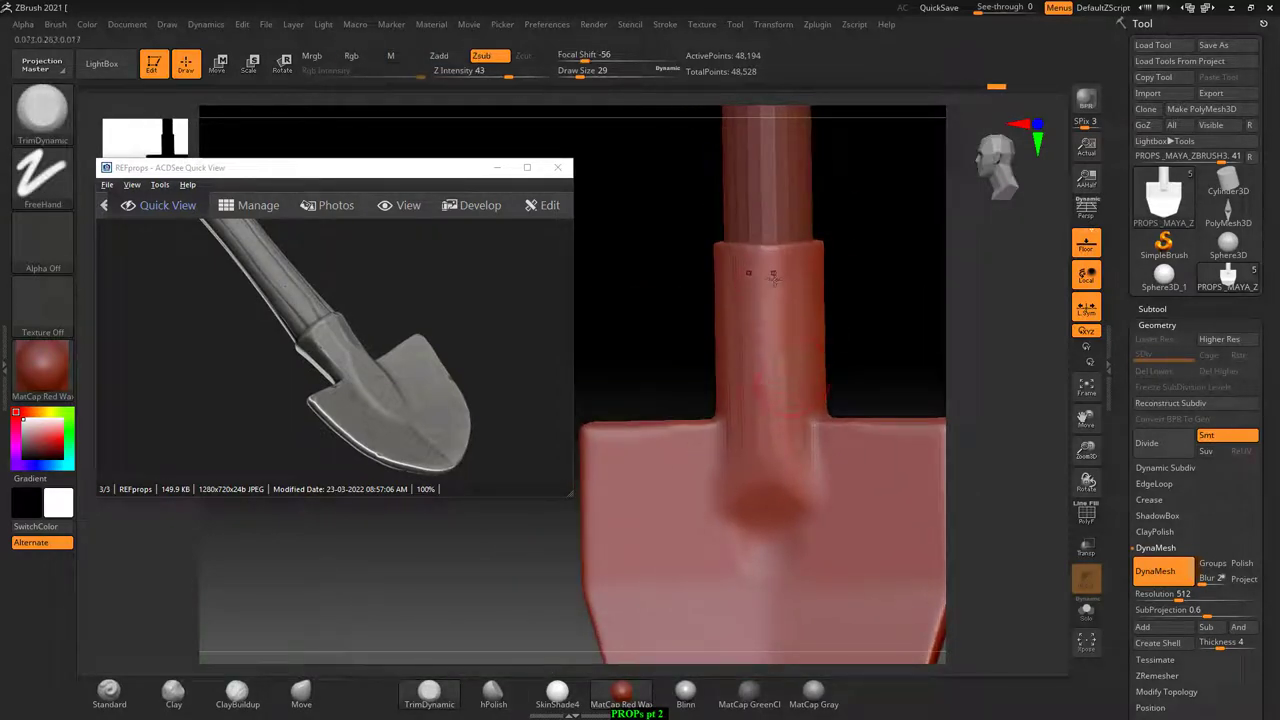
pyautogui.moveTo(838, 260); pyautogui.dragTo(817, 288, button='right')
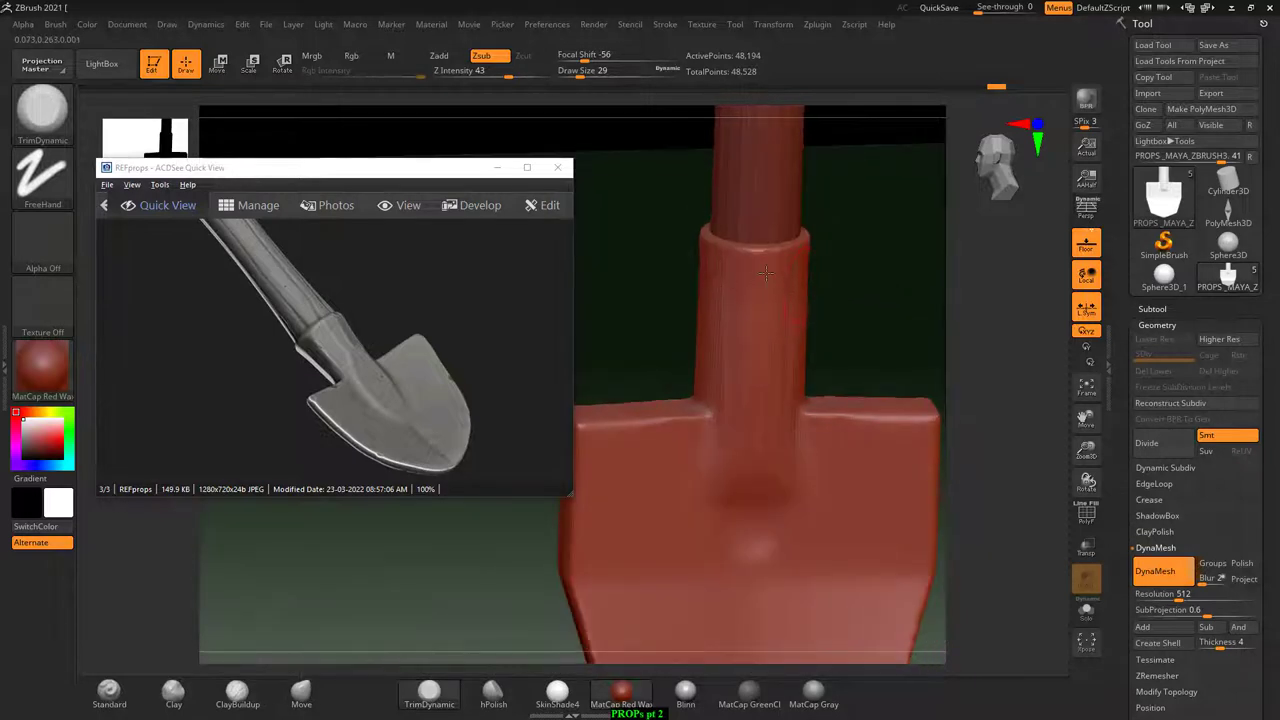
pyautogui.moveTo(737, 266); pyautogui.dragTo(843, 277, button='right')
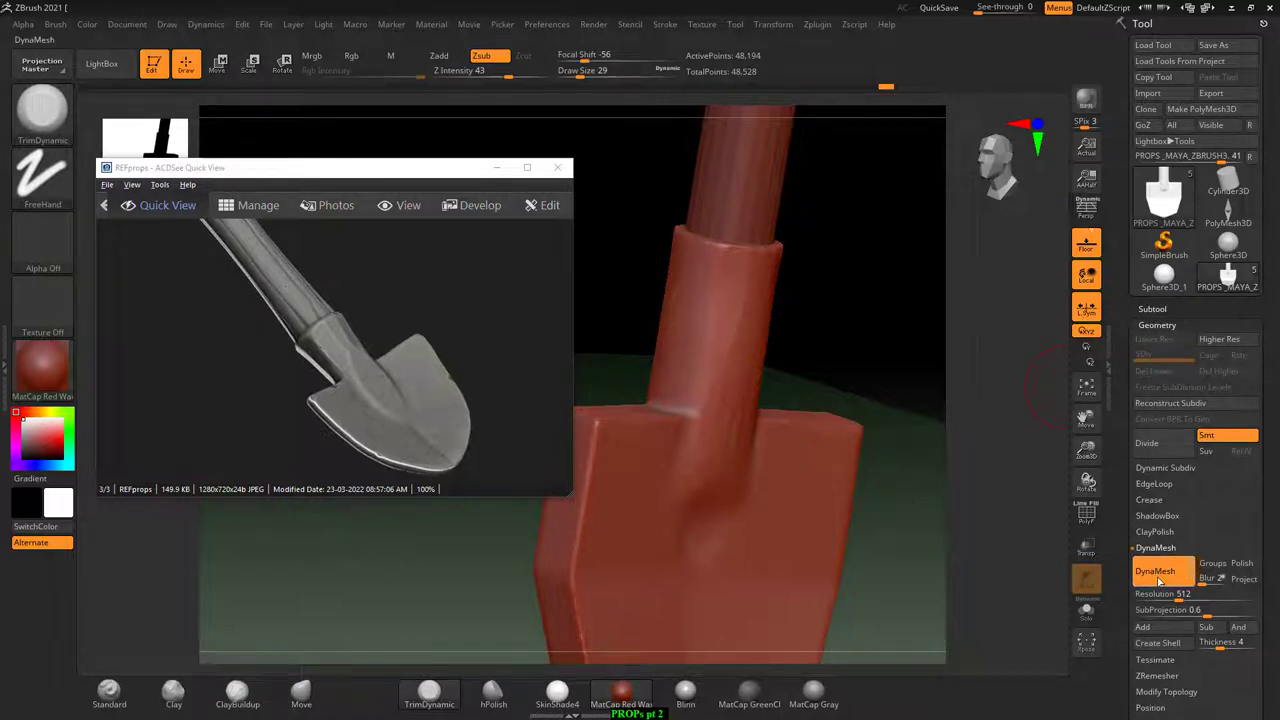
# - Re-DynaMesh the shovel at resolution 512 to 46,498 points, checking the PolyFrame wireframe
pyautogui.click(1157, 578)
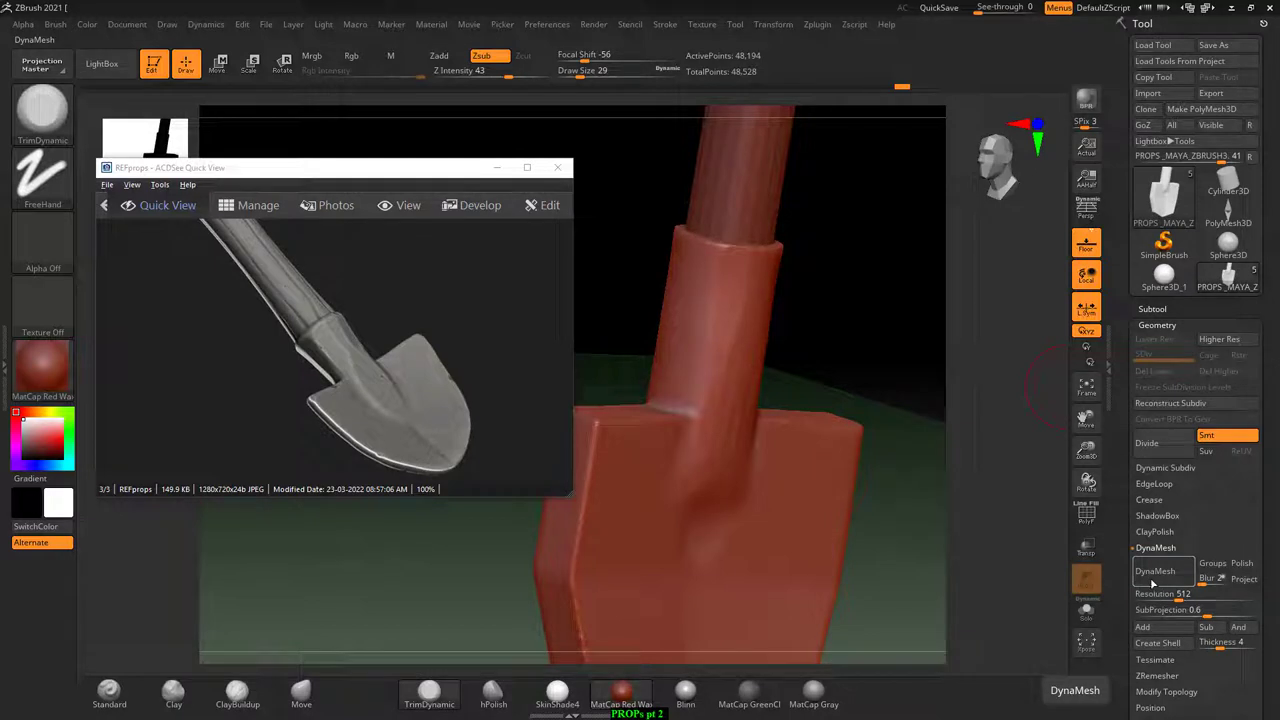
pyautogui.hotkey('shift', 'f')
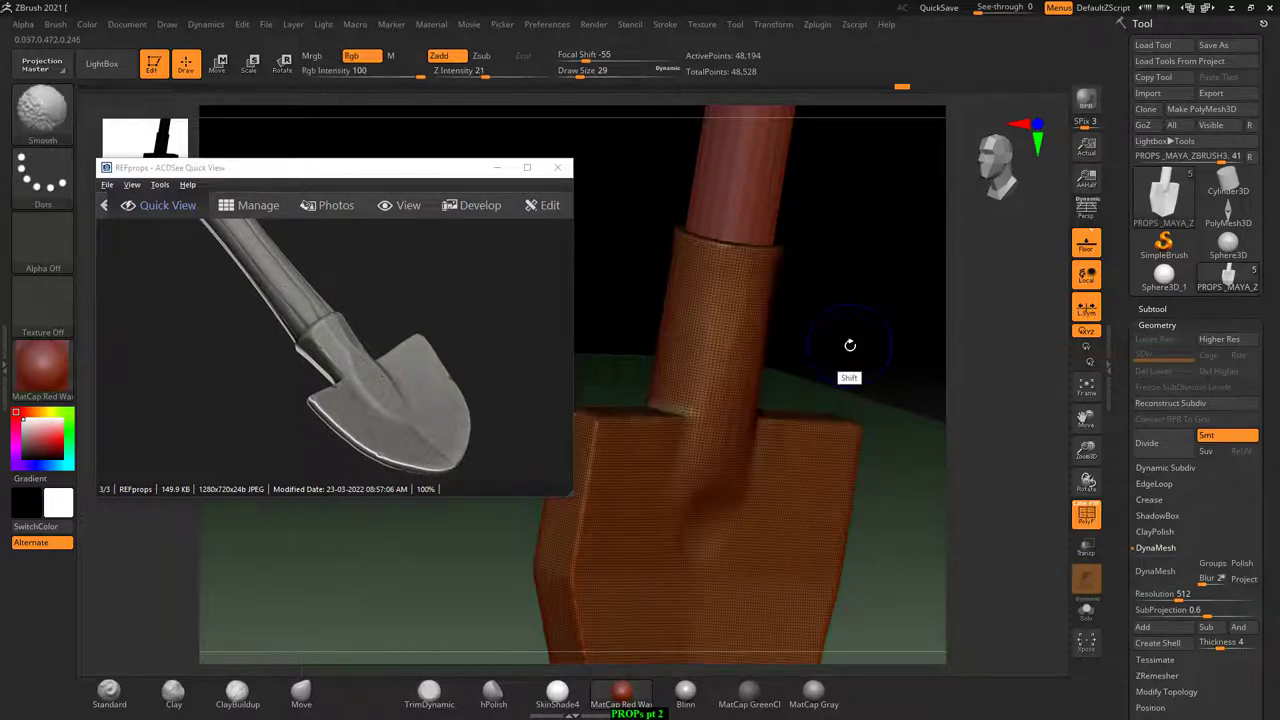
pyautogui.click(1155, 580)
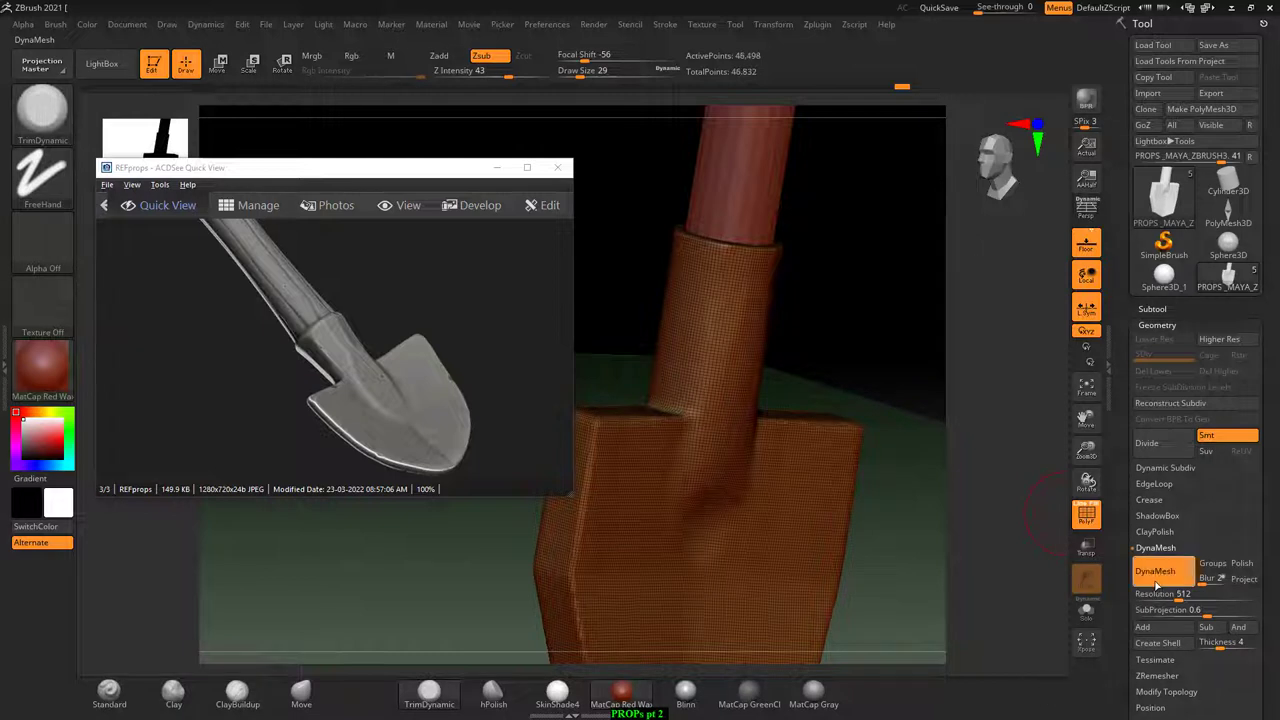
pyautogui.press('ctrl')
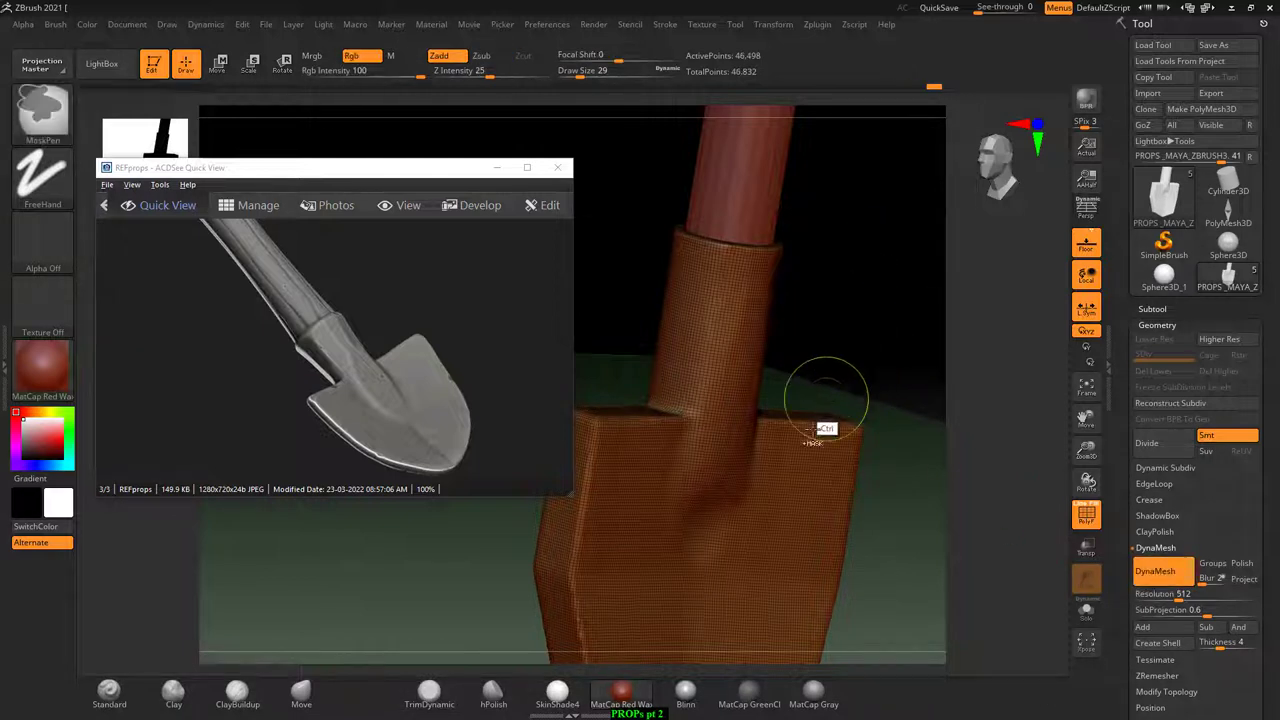
pyautogui.press('alt')
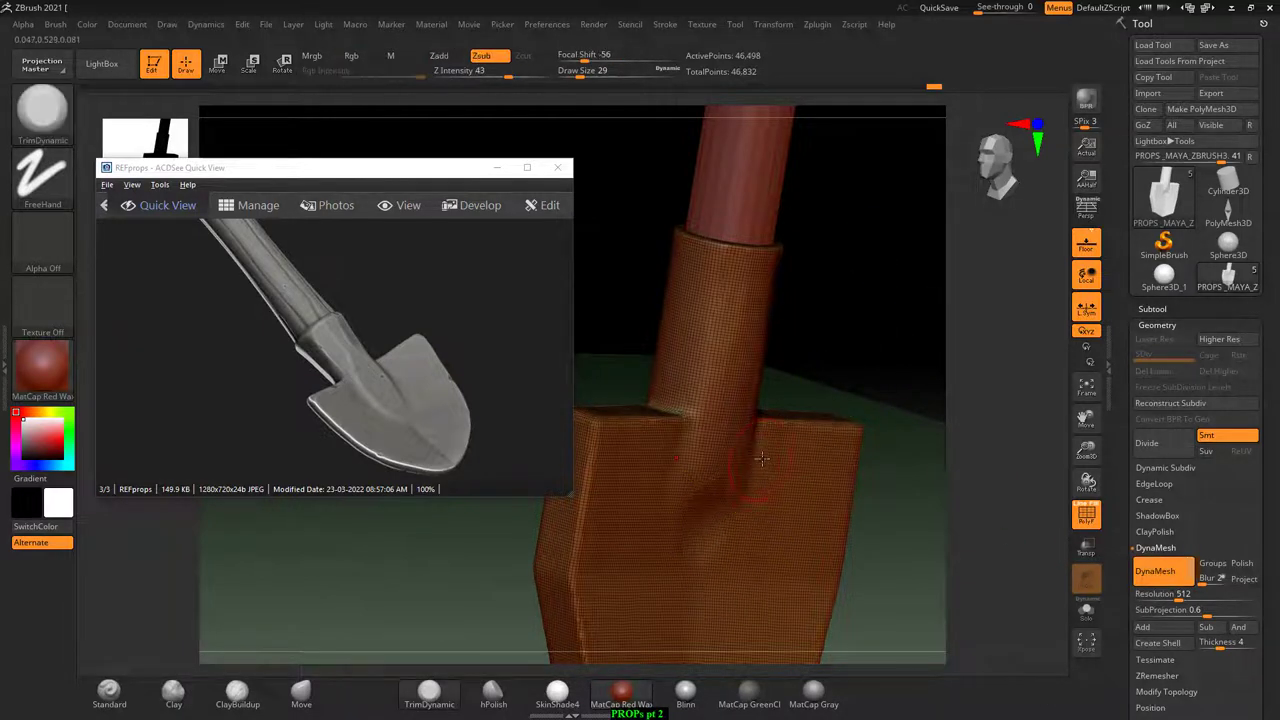
pyautogui.moveTo(860, 317); pyautogui.dragTo(857, 309)
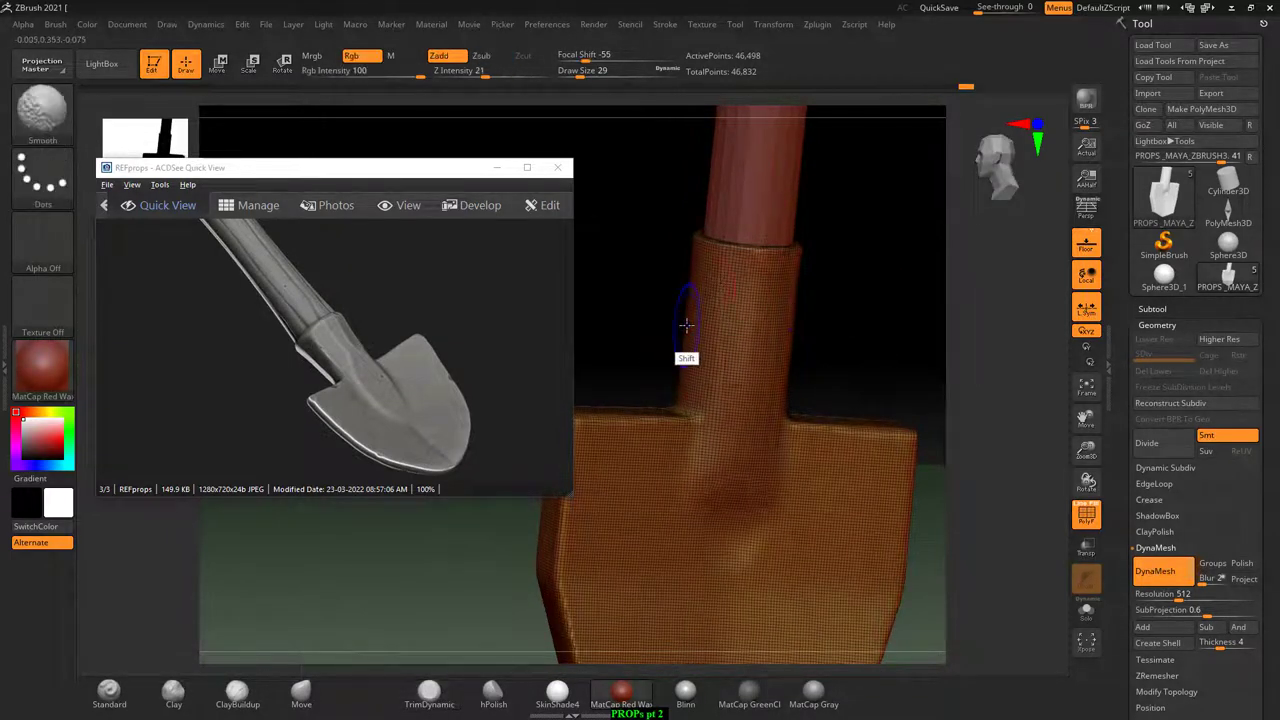
pyautogui.hotkey('shift', 'f')
pyautogui.moveTo(840, 305); pyautogui.dragTo(884, 323)
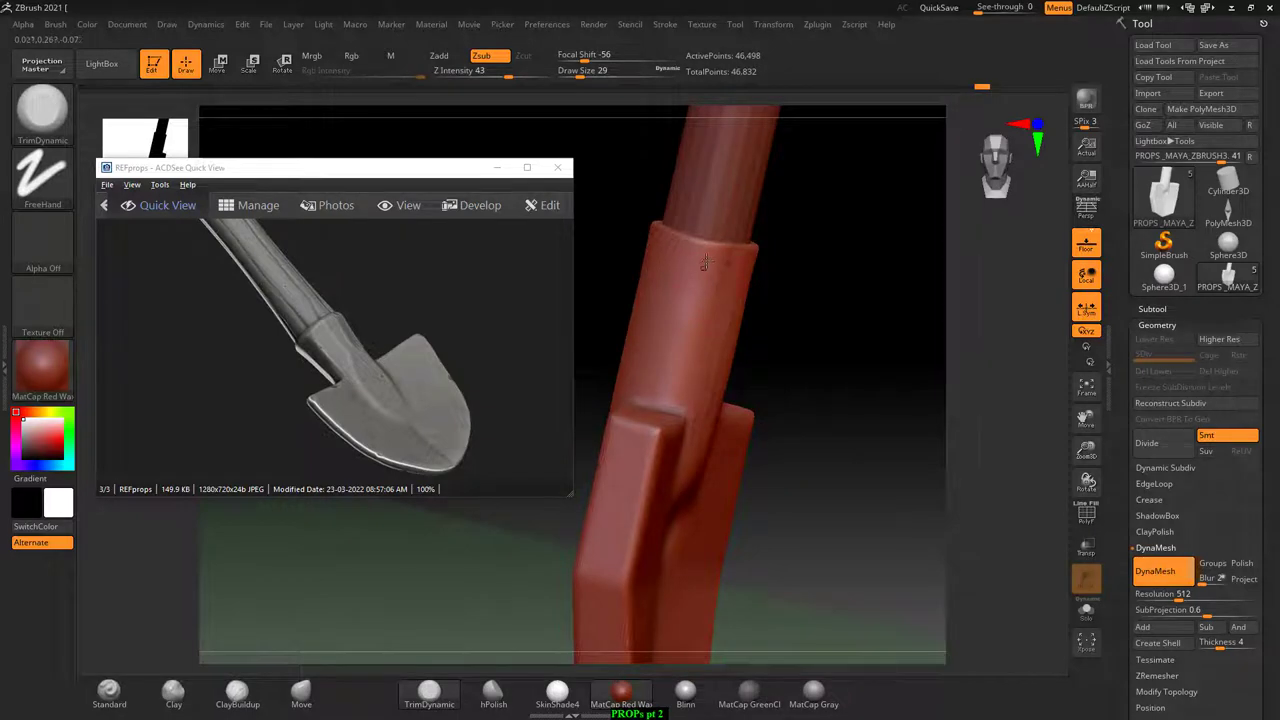
# - Apply BasicMaterial to the shovel after moving the reference photo aside
pyautogui.moveTo(436, 171); pyautogui.dragTo(538, 83)
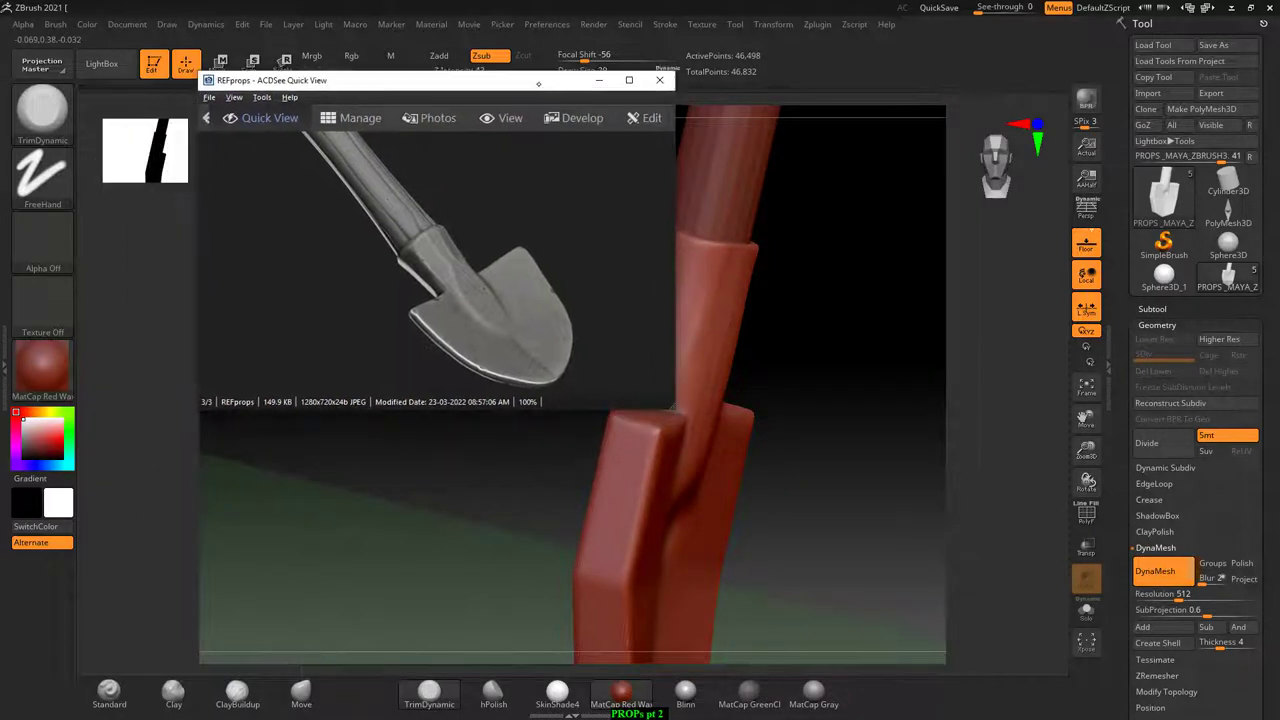
pyautogui.click(45, 368)
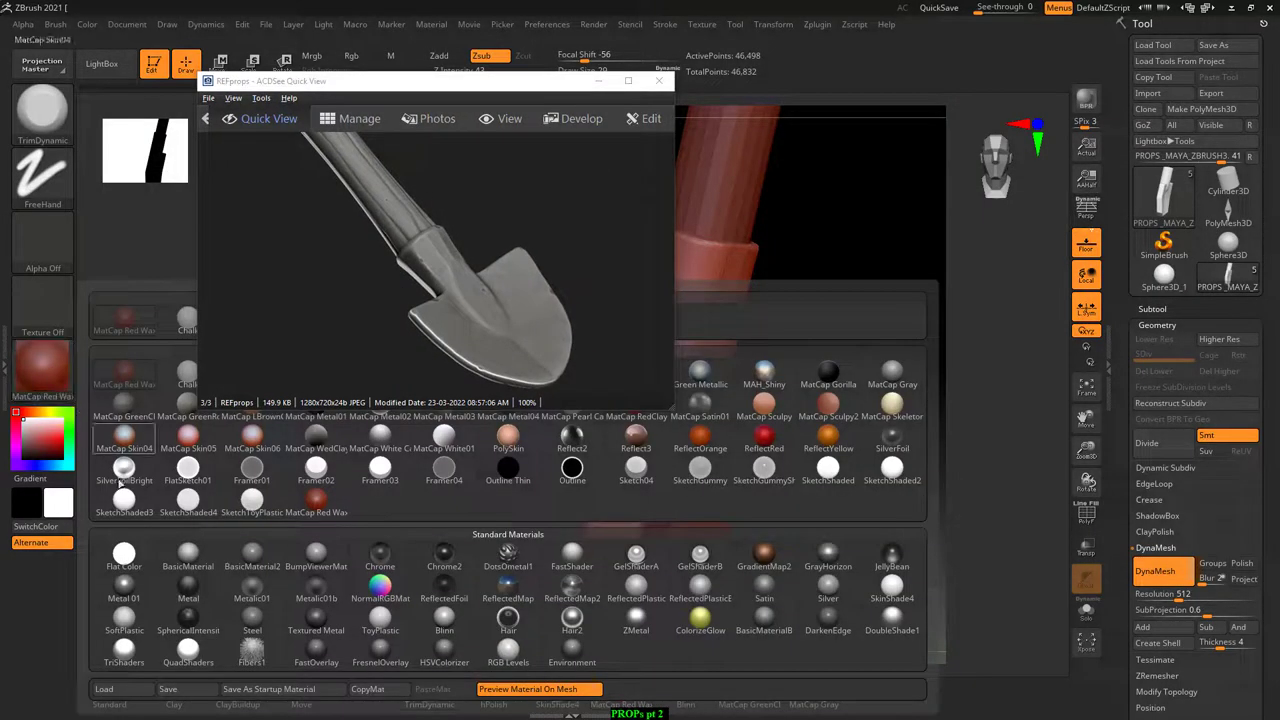
pyautogui.click(197, 565)
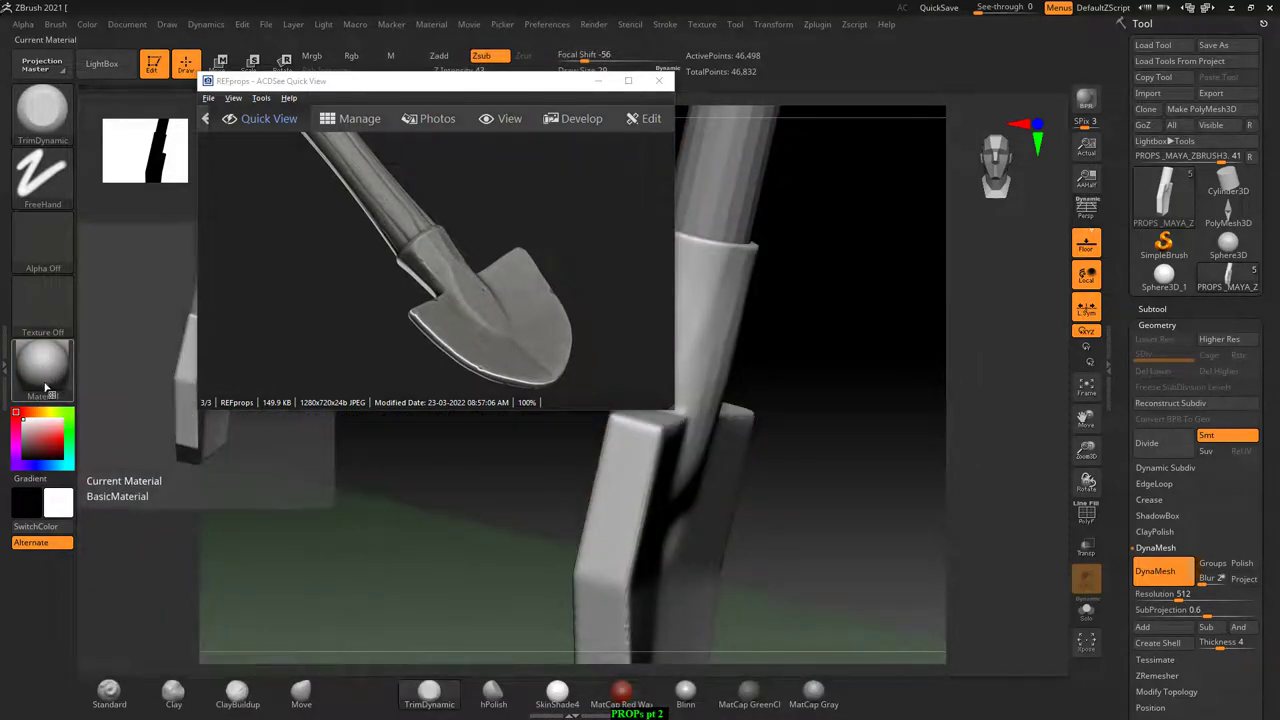
# - Smooth and reshape the handle-blade junction groove with brush size 29 into a rounded blend
pyautogui.moveTo(834, 337)
pyautogui.mouseDown()
pyautogui.moveTo(900, 303)
pyautogui.moveTo(851, 323)
pyautogui.moveTo(880, 363)
pyautogui.moveTo(870, 395)
pyautogui.moveTo(760, 380)
pyautogui.mouseUp()
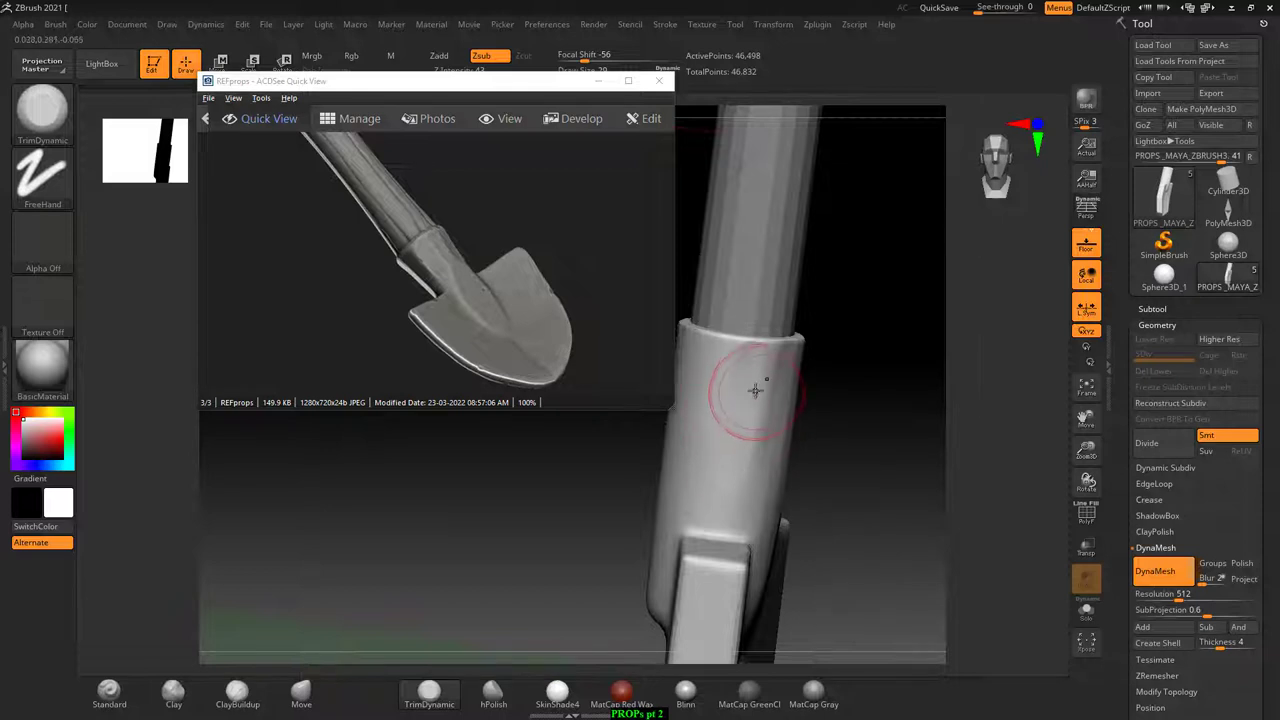
pyautogui.moveTo(805, 370)
pyautogui.mouseDown()
pyautogui.moveTo(830, 362)
pyautogui.moveTo(817, 397)
pyautogui.moveTo(845, 395)
pyautogui.mouseUp()
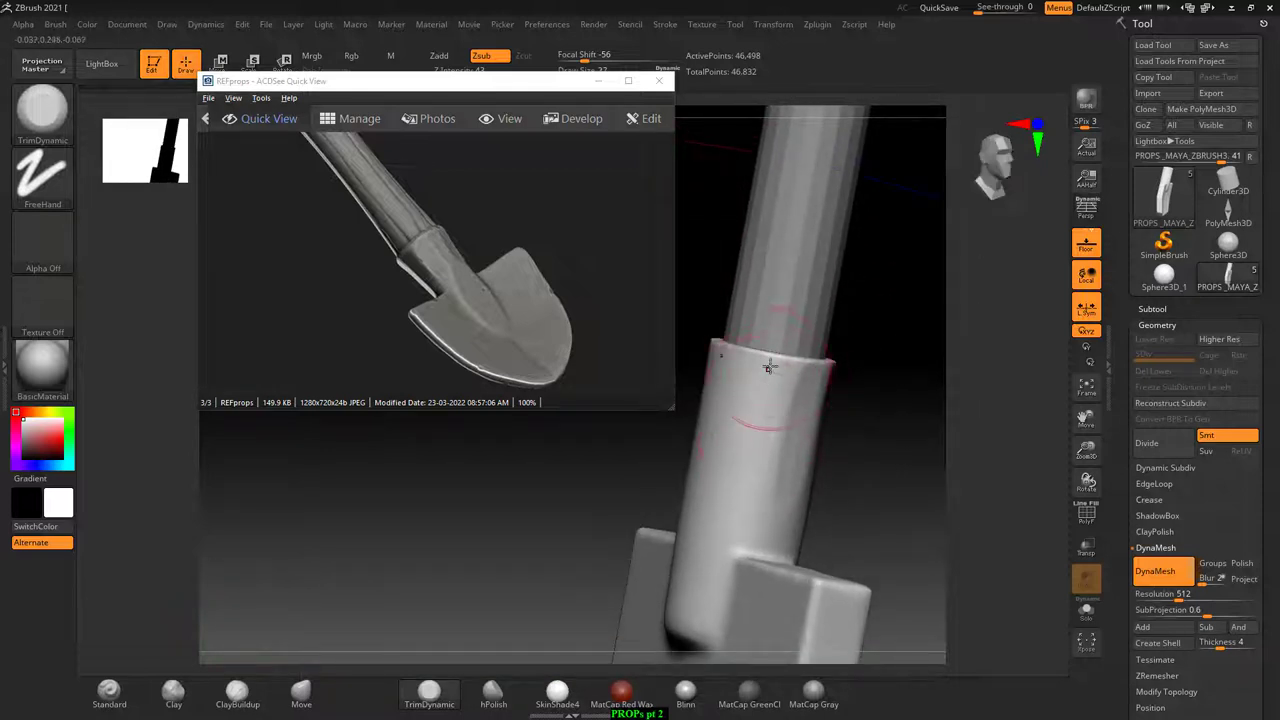
pyautogui.moveTo(769, 354)
pyautogui.mouseDown()
pyautogui.moveTo(863, 414)
pyautogui.moveTo(794, 377)
pyautogui.mouseUp()
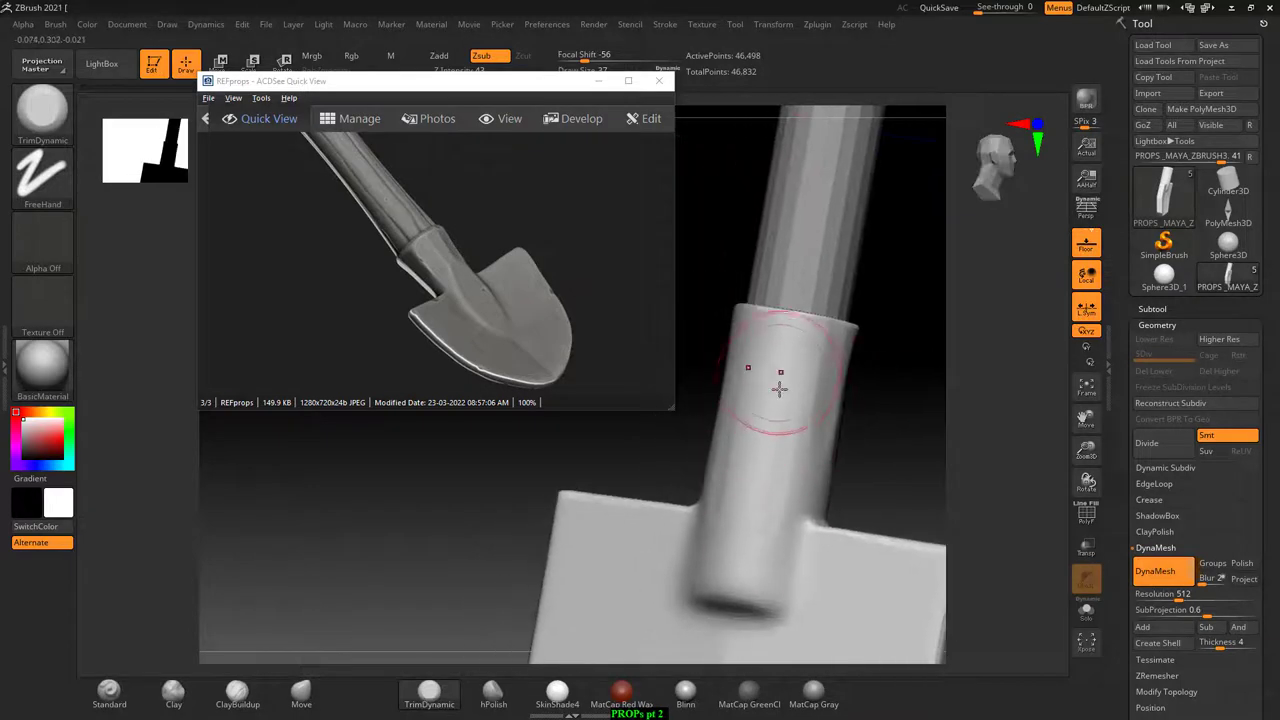
pyautogui.moveTo(872, 464); pyautogui.dragTo(866, 371)
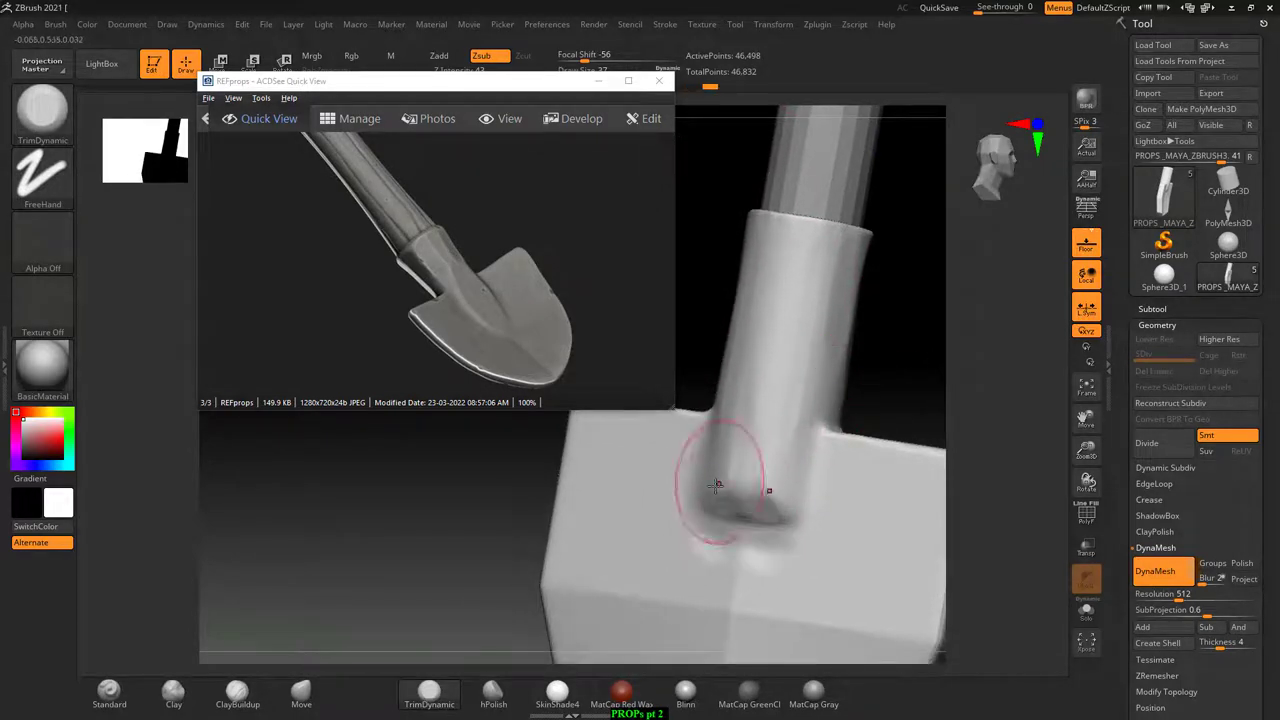
pyautogui.moveTo(716, 485)
pyautogui.mouseDown()
pyautogui.moveTo(700, 490)
pyautogui.moveTo(763, 462)
pyautogui.moveTo(767, 485)
pyautogui.mouseUp()
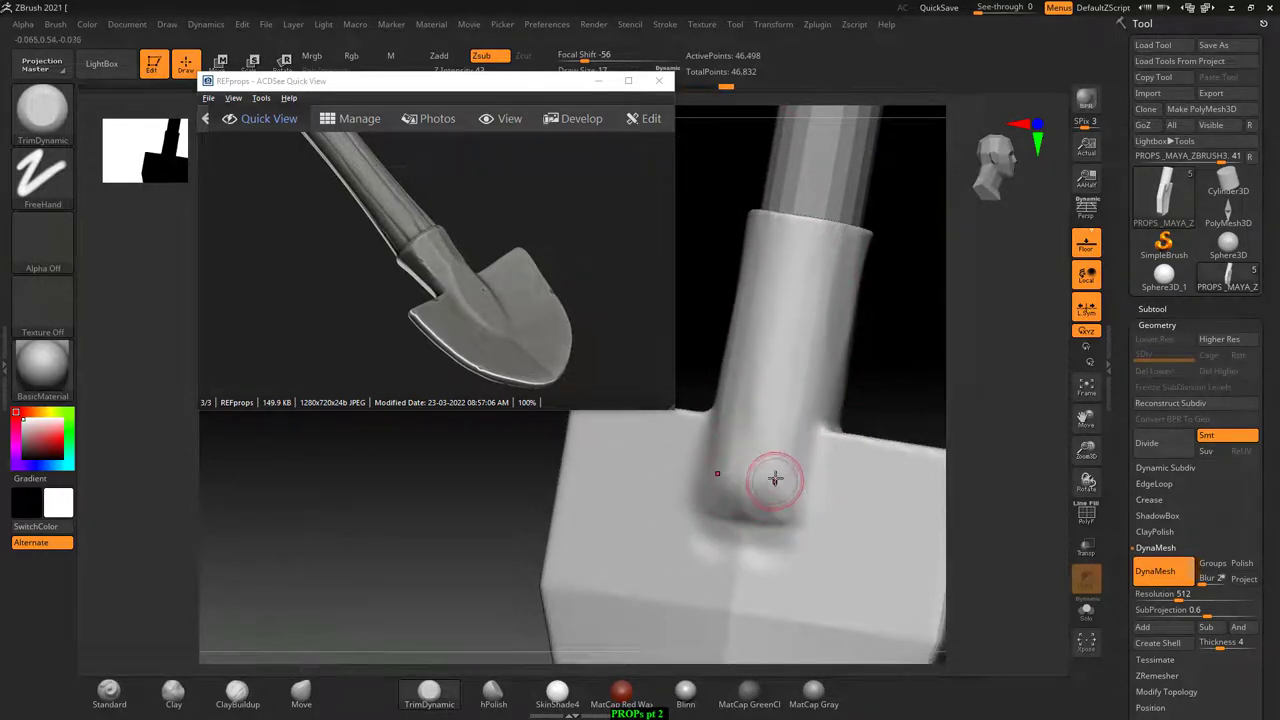
pyautogui.press(']')
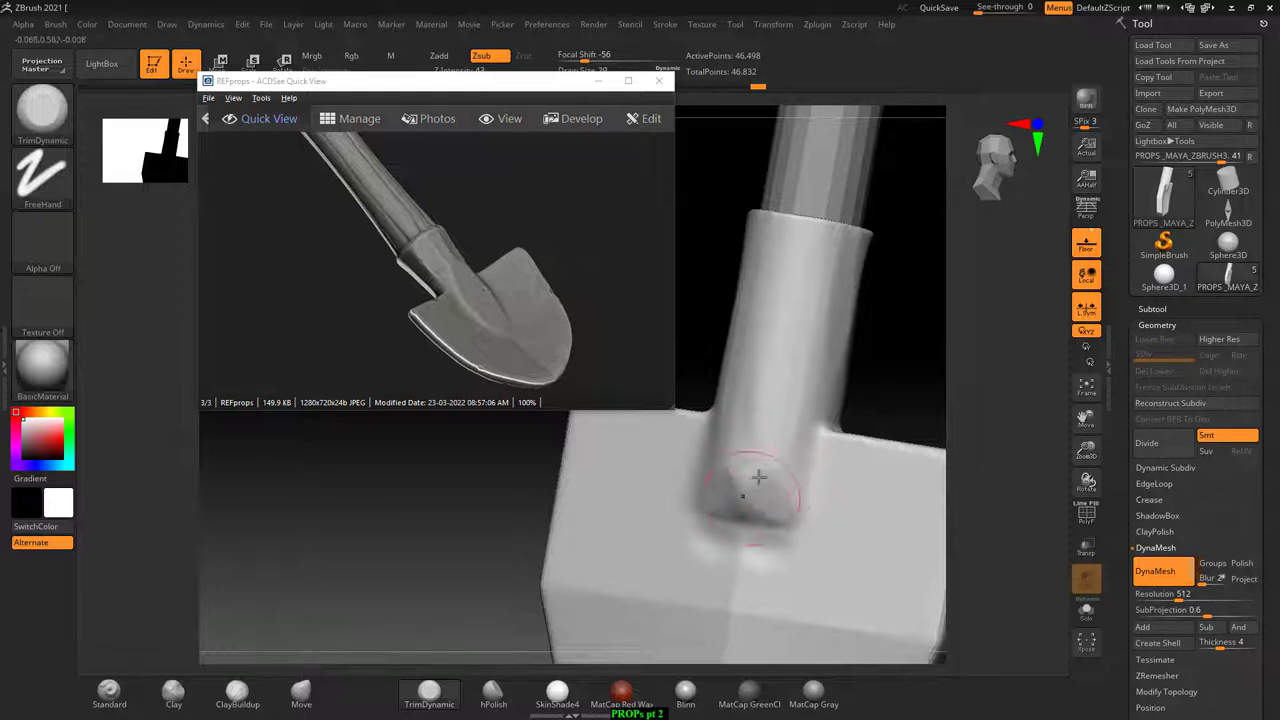
pyautogui.moveTo(759, 477)
pyautogui.mouseDown()
pyautogui.moveTo(757, 434)
pyautogui.moveTo(700, 471)
pyautogui.moveTo(776, 413)
pyautogui.mouseUp()
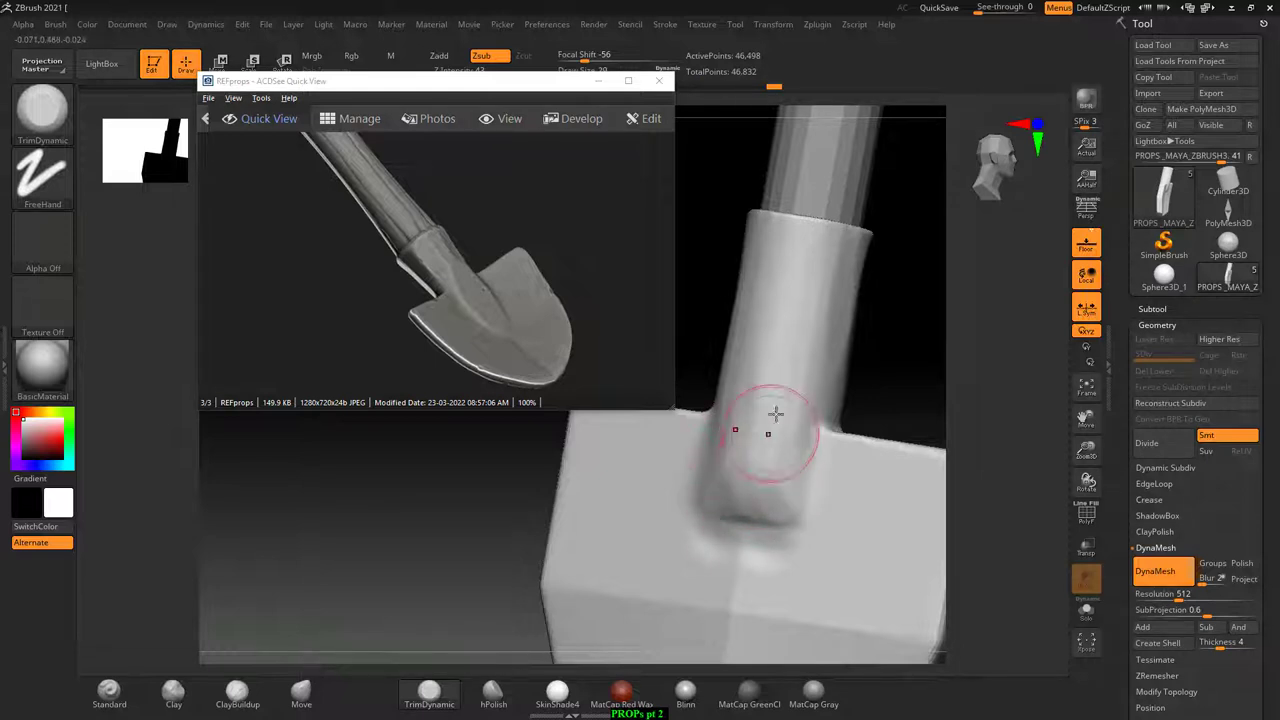
pyautogui.moveTo(900, 371); pyautogui.dragTo(771, 486)
pyautogui.press('shift')
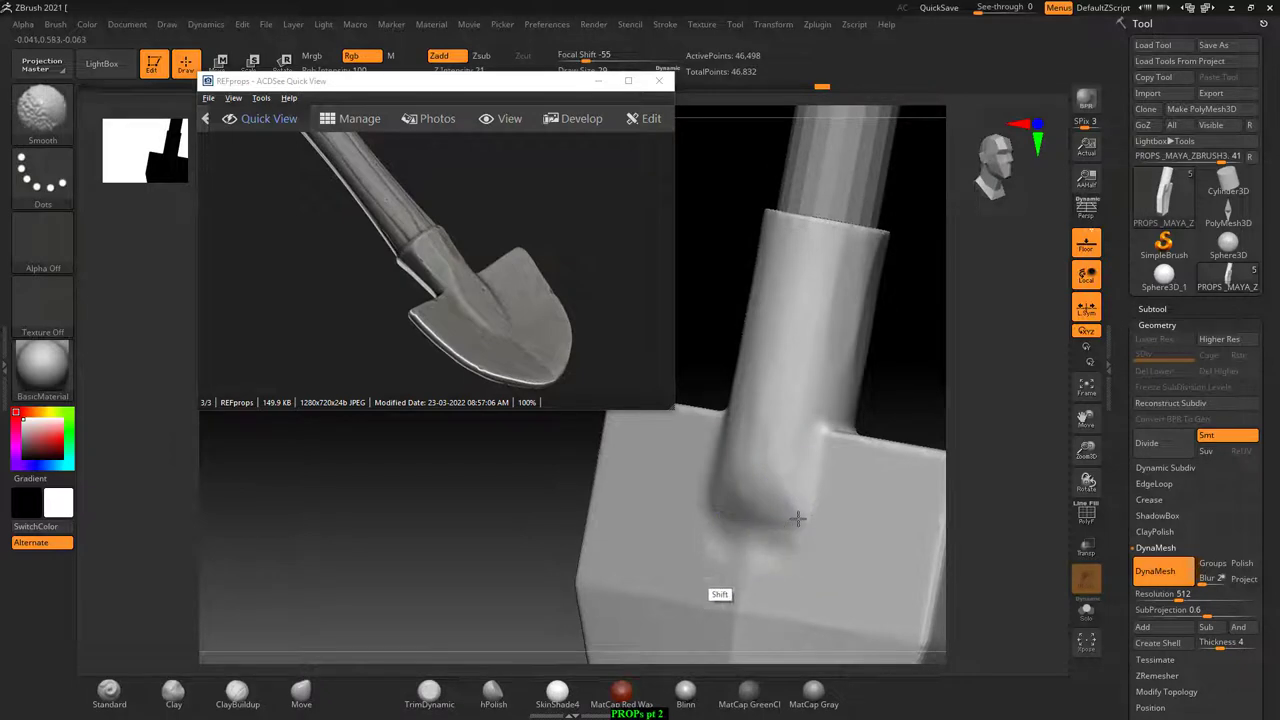
pyautogui.moveTo(931, 380)
pyautogui.mouseDown()
pyautogui.moveTo(917, 277)
pyautogui.moveTo(723, 489)
pyautogui.moveTo(880, 280)
pyautogui.moveTo(860, 234)
pyautogui.mouseUp()
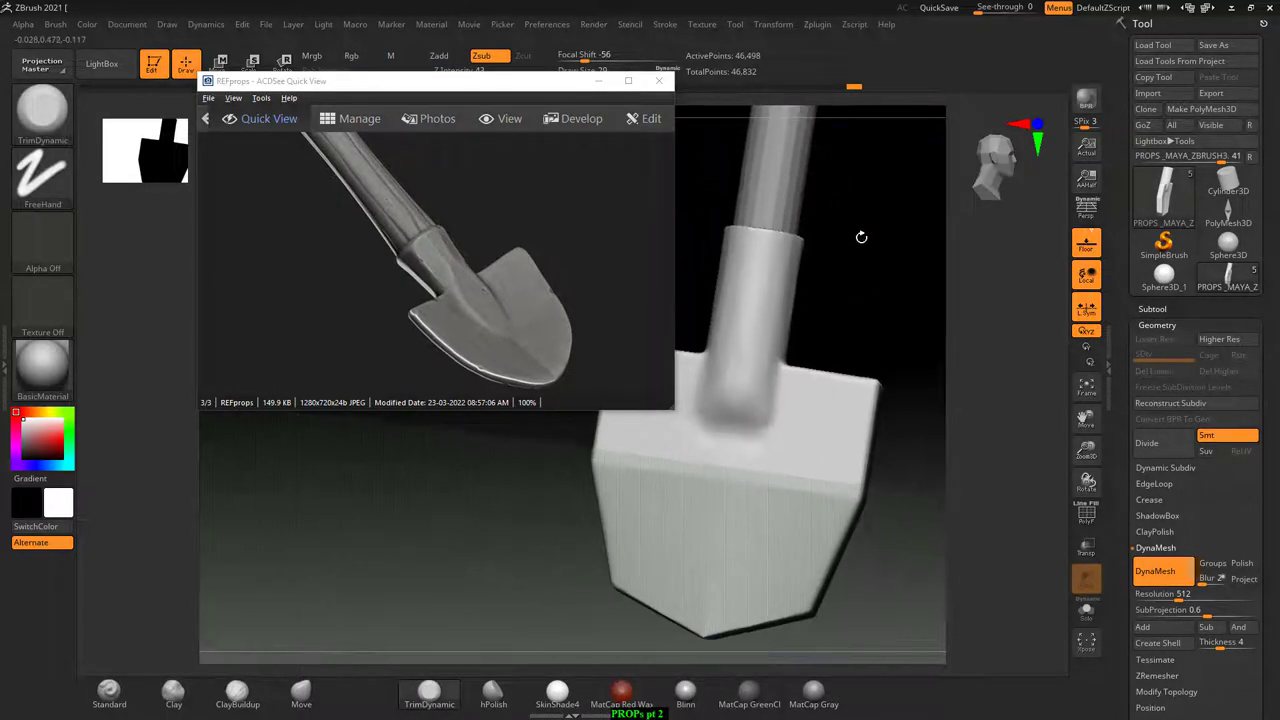
# - Hide the floor grid and shrink the reference photo window
pyautogui.click(1097, 253)
pyautogui.click(671, 406)
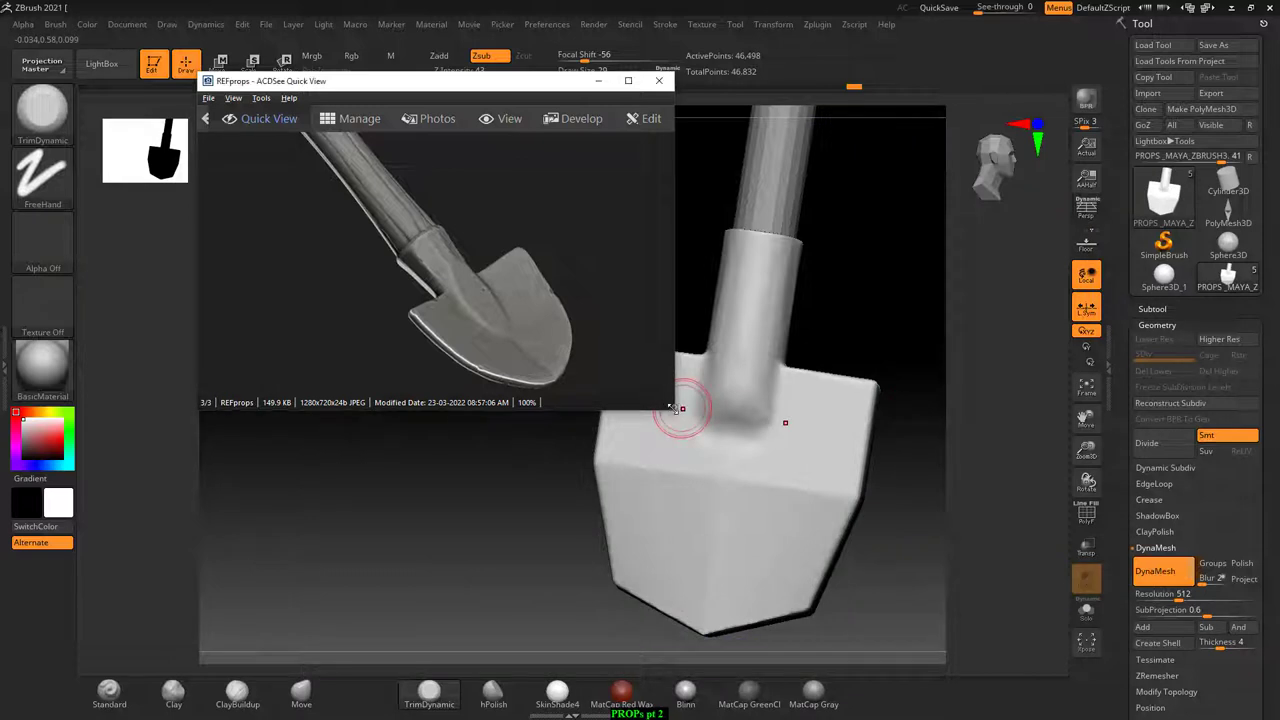
pyautogui.moveTo(671, 406)
pyautogui.mouseDown()
pyautogui.moveTo(487, 327)
pyautogui.moveTo(420, 265)
pyautogui.mouseUp()
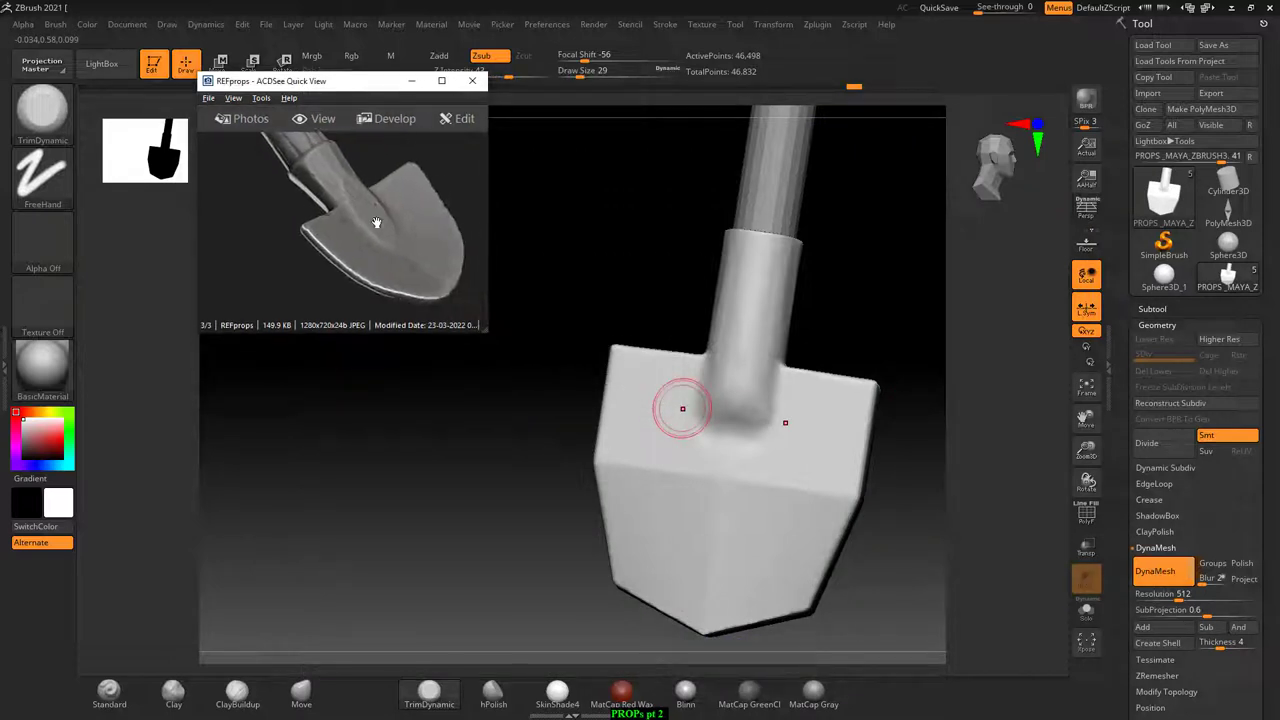
# - Trim the blade's top edge crisper from a three-quarter view
pyautogui.moveTo(916, 380)
pyautogui.mouseDown()
pyautogui.moveTo(897, 374)
pyautogui.moveTo(903, 417)
pyautogui.mouseUp()
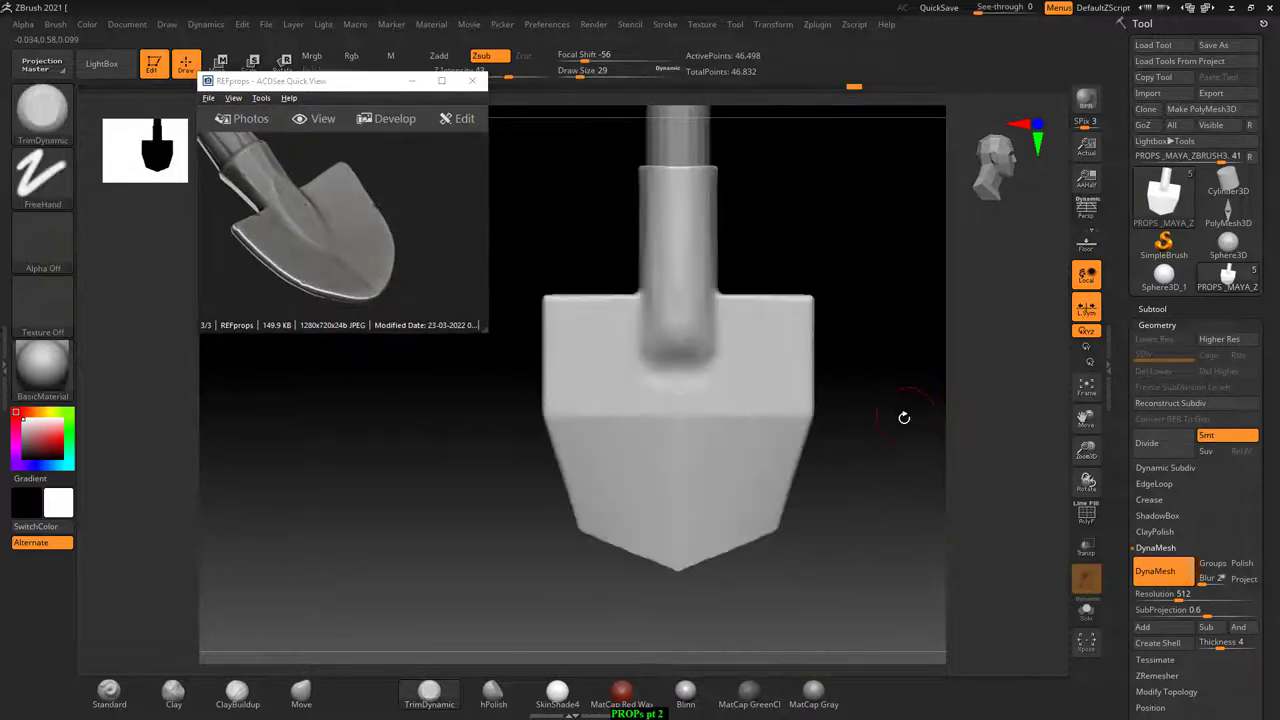
pyautogui.press('shift')
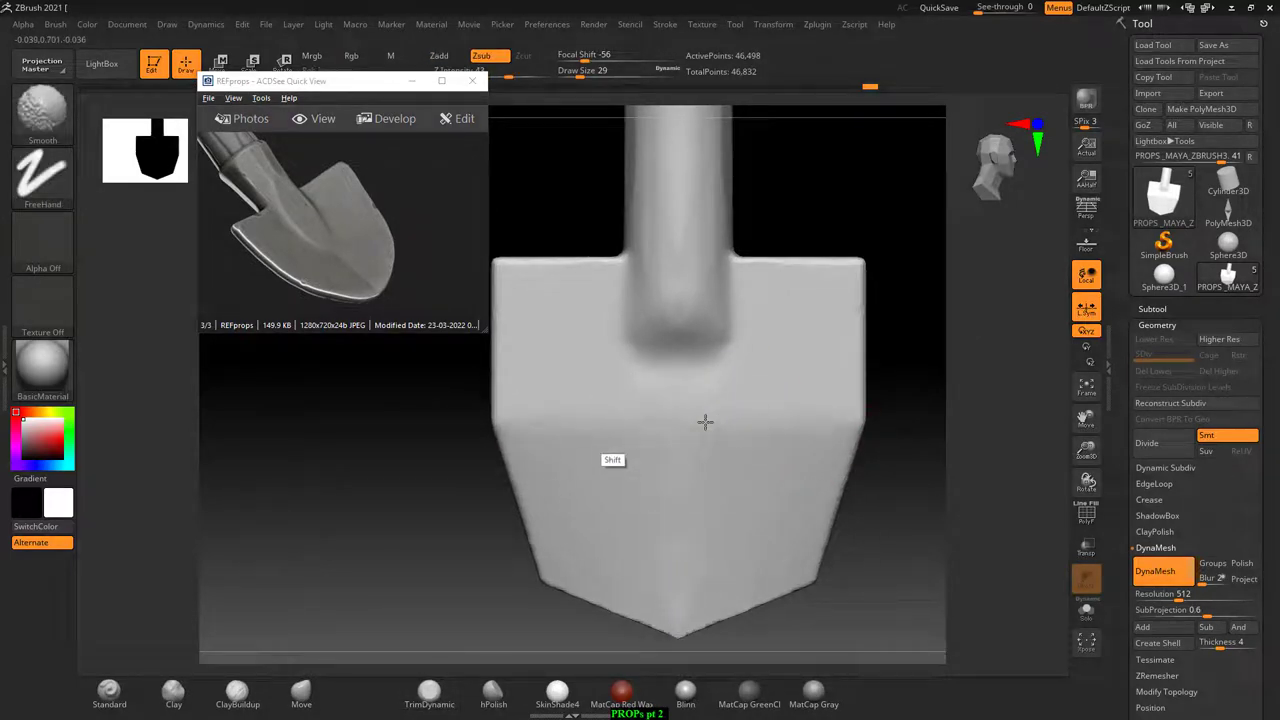
pyautogui.moveTo(940, 322)
pyautogui.mouseDown()
pyautogui.moveTo(951, 323)
pyautogui.moveTo(622, 325)
pyautogui.moveTo(560, 214)
pyautogui.moveTo(589, 249)
pyautogui.moveTo(572, 204)
pyautogui.moveTo(587, 293)
pyautogui.mouseUp()
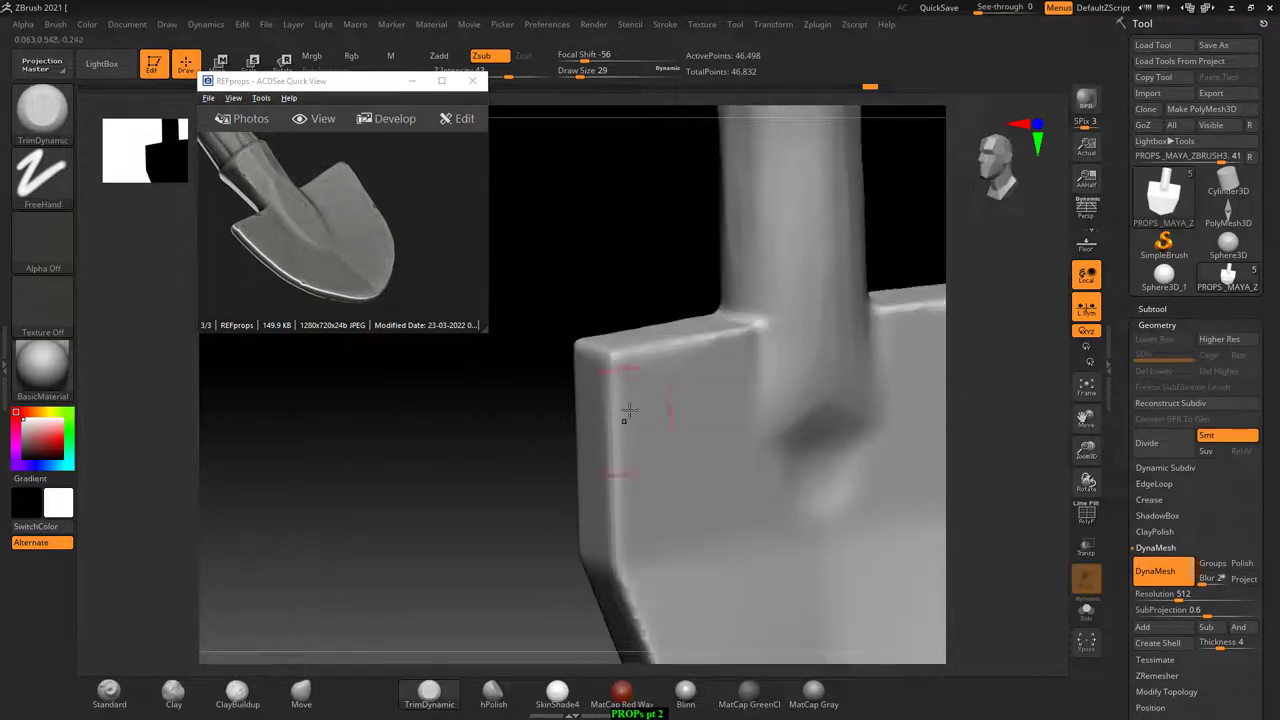
pyautogui.moveTo(600, 345); pyautogui.dragTo(690, 330)
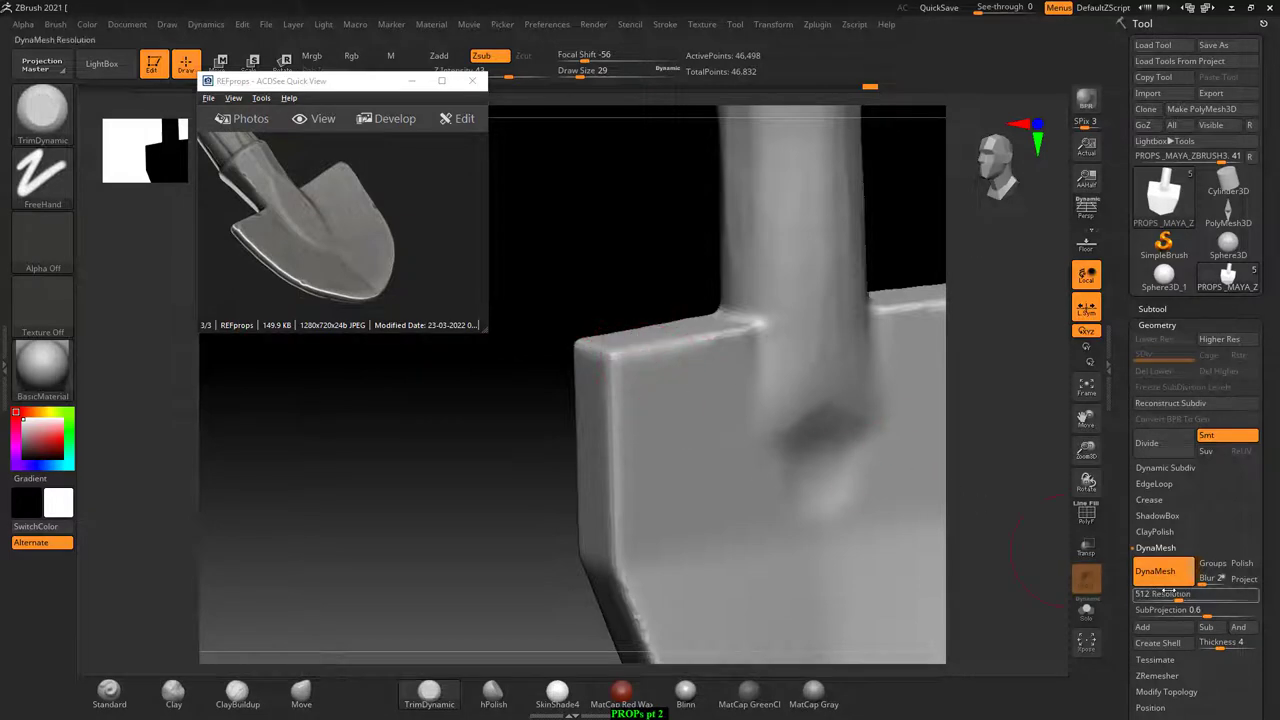
# - Turn DynaMesh off and add a Higher Res level, accepting Dynamic Subdiv
pyautogui.click(1164, 578)
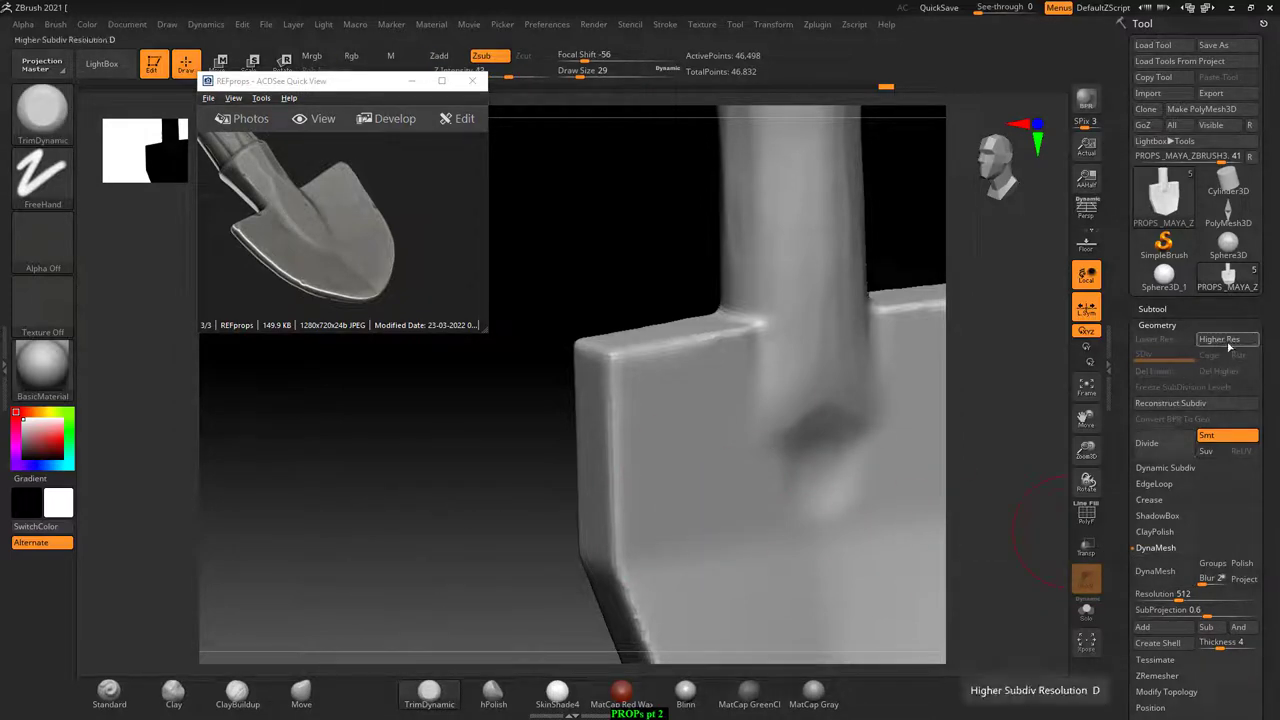
pyautogui.click(1226, 340)
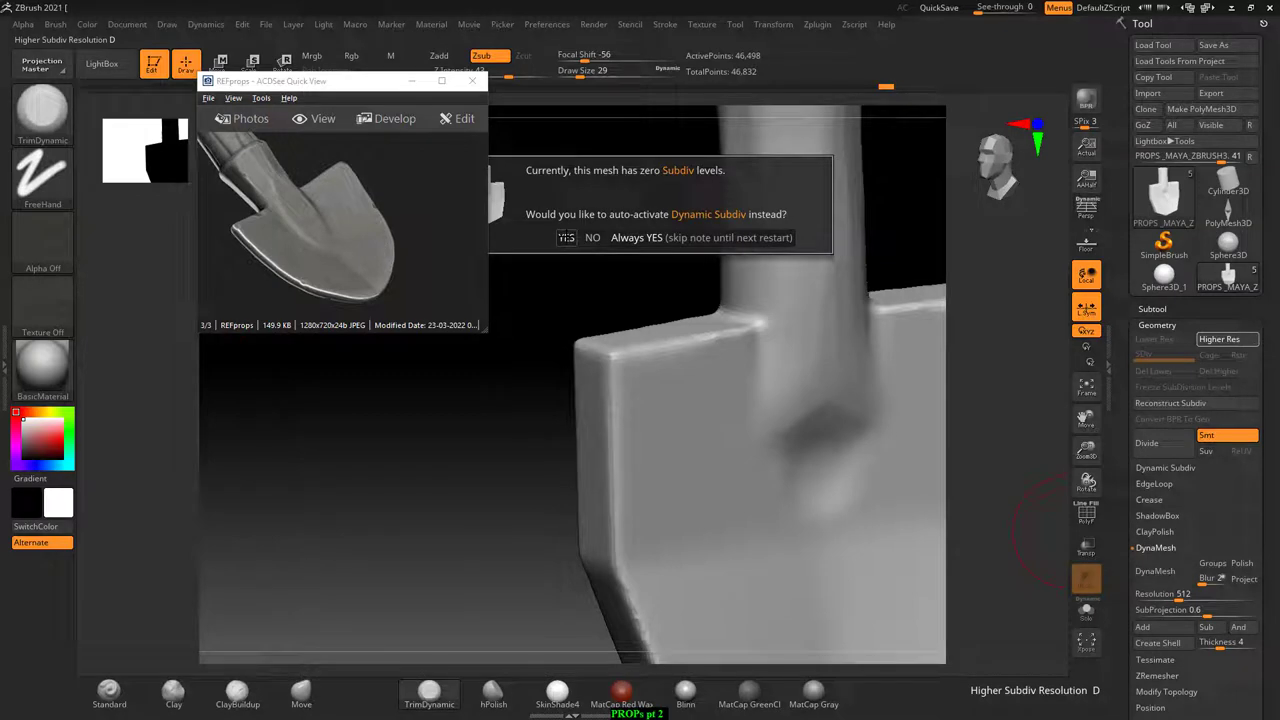
pyautogui.click(566, 238)
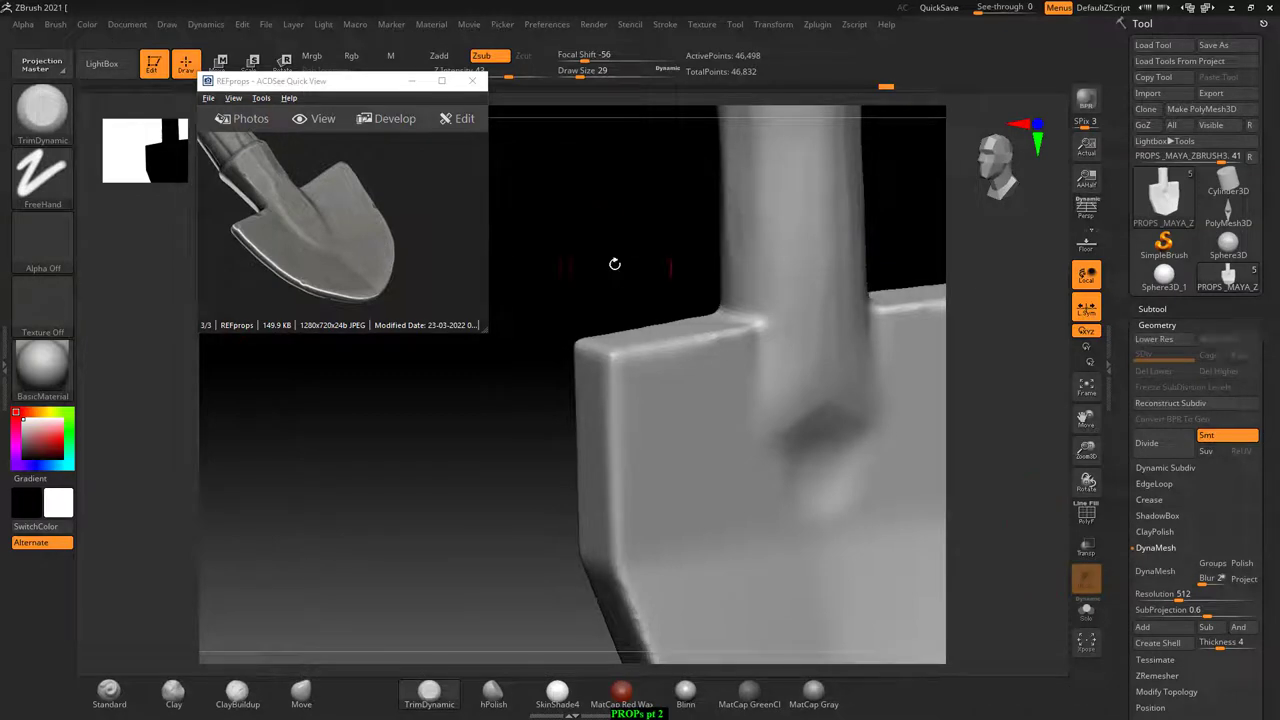
pyautogui.hotkey('shift', 'f')
pyautogui.hotkey('shift', 'f')
pyautogui.moveTo(660, 256); pyautogui.dragTo(694, 318)
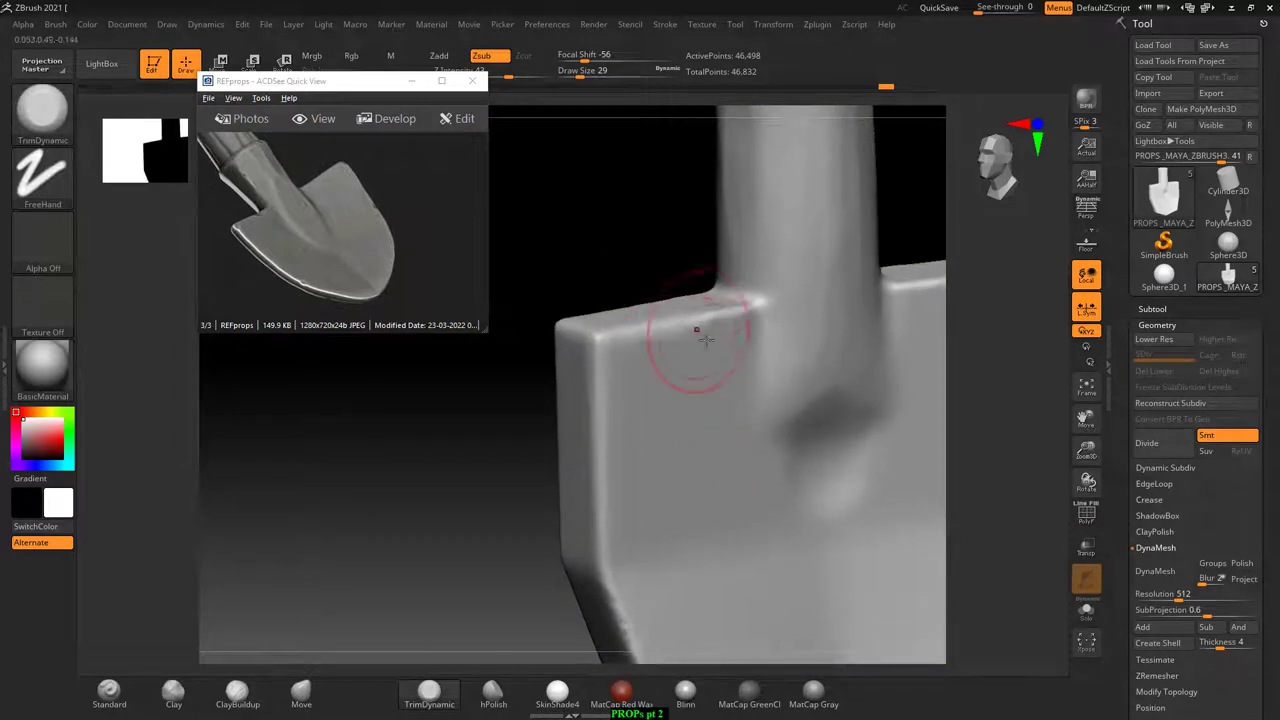
# - Shrink the TrimDynamic brush to Draw Size 13 and bevel the blade's top-left corner and lower edge
pyautogui.press('[')
pyautogui.press('[')
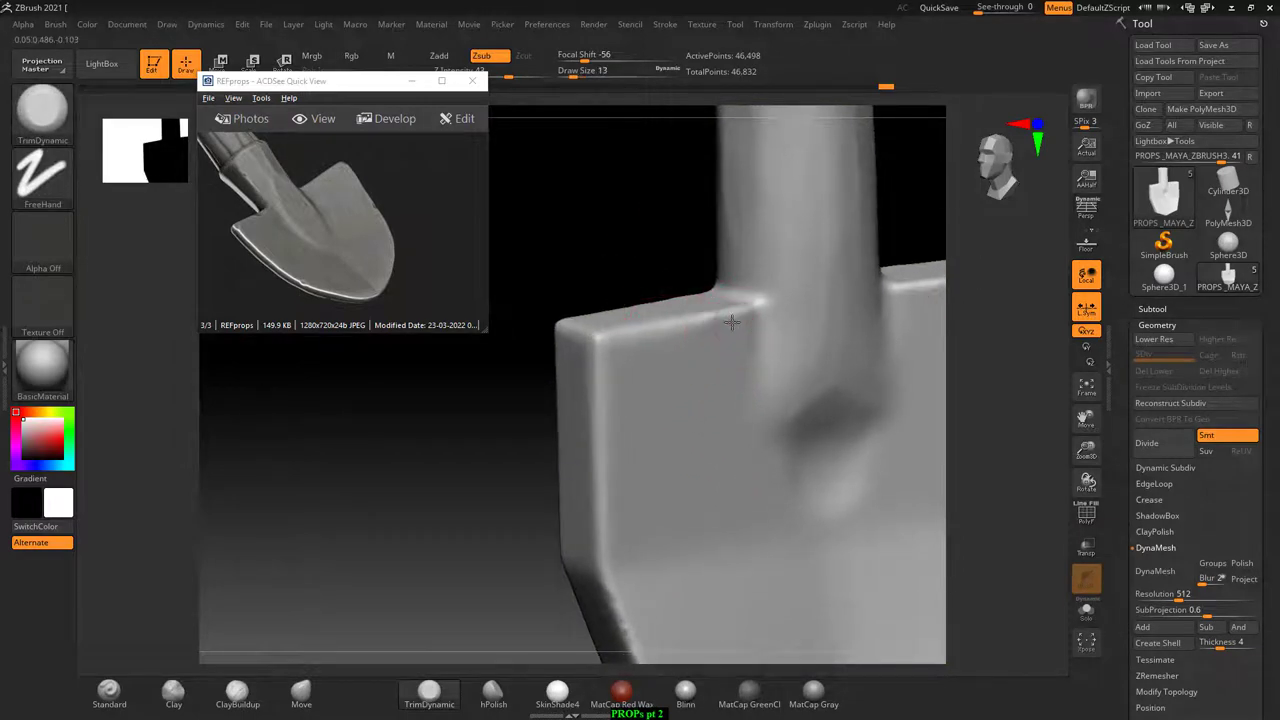
pyautogui.moveTo(663, 289)
pyautogui.mouseDown()
pyautogui.moveTo(569, 357)
pyautogui.moveTo(563, 385)
pyautogui.mouseUp()
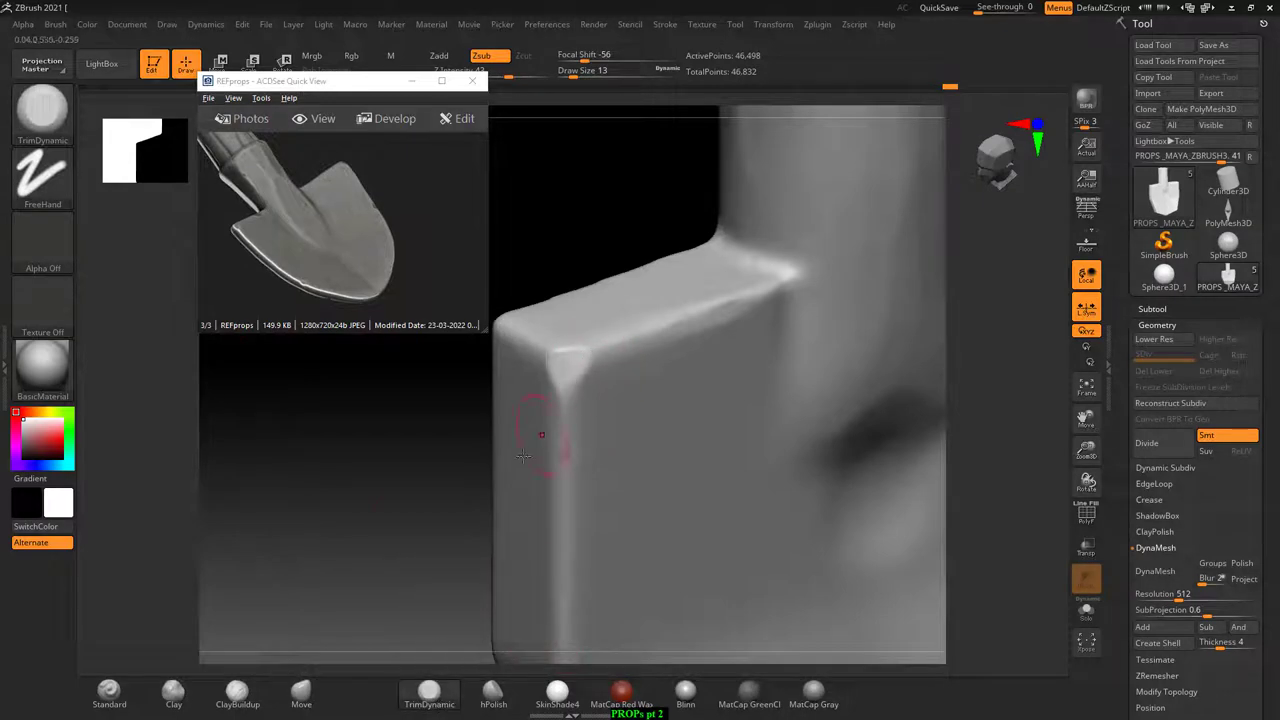
pyautogui.moveTo(413, 520)
pyautogui.mouseDown()
pyautogui.moveTo(567, 458)
pyautogui.moveTo(528, 486)
pyautogui.moveTo(643, 569)
pyautogui.mouseUp()
pyautogui.moveTo(503, 586)
pyautogui.mouseDown()
pyautogui.moveTo(610, 505)
pyautogui.moveTo(474, 537)
pyautogui.moveTo(514, 519)
pyautogui.mouseUp()
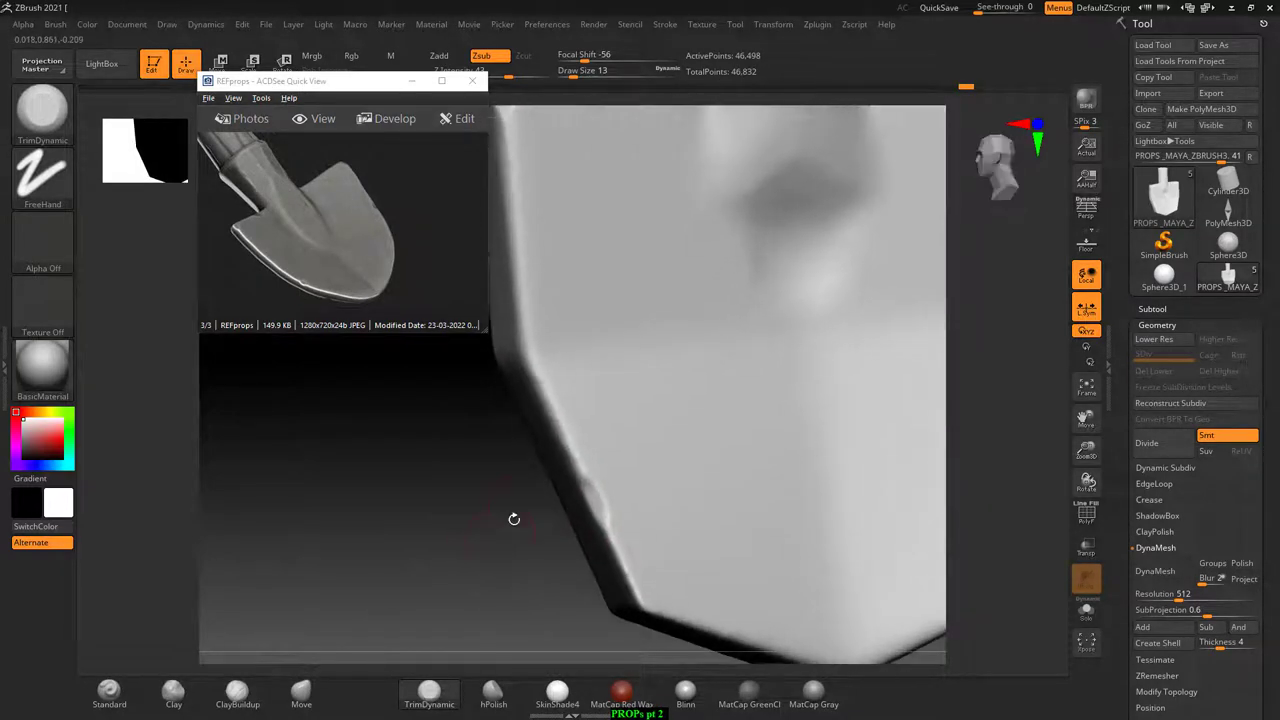
pyautogui.moveTo(560, 480); pyautogui.dragTo(586, 457)
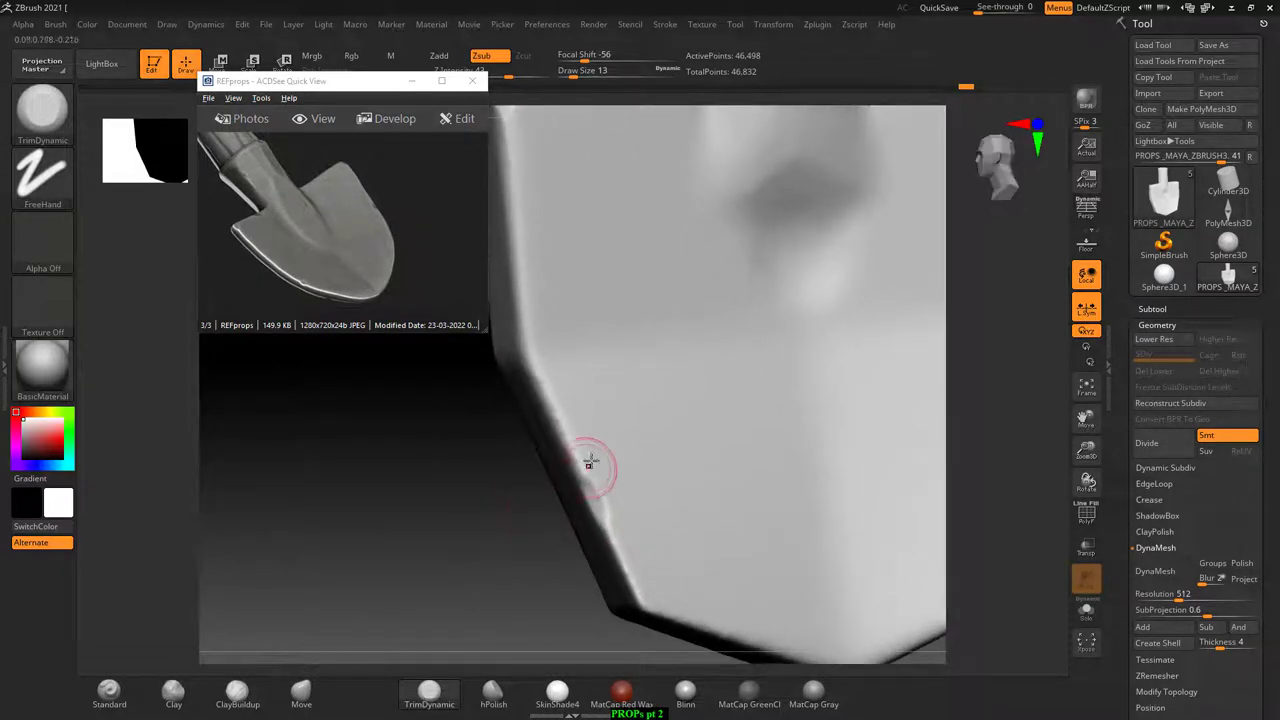
# - Set up the Standard brush with a higher Focal Shift, close the reference photo, and view the blade's left side
pyautogui.click(109, 690)
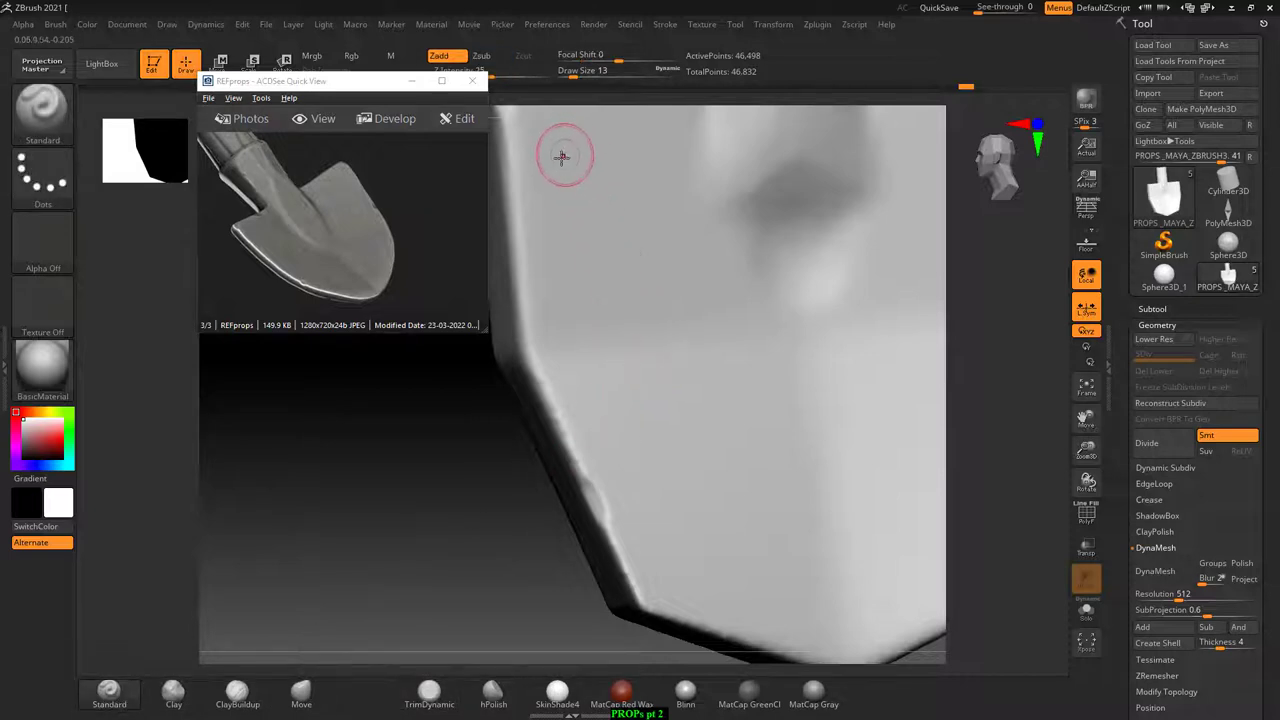
pyautogui.moveTo(463, 563); pyautogui.dragTo(563, 334)
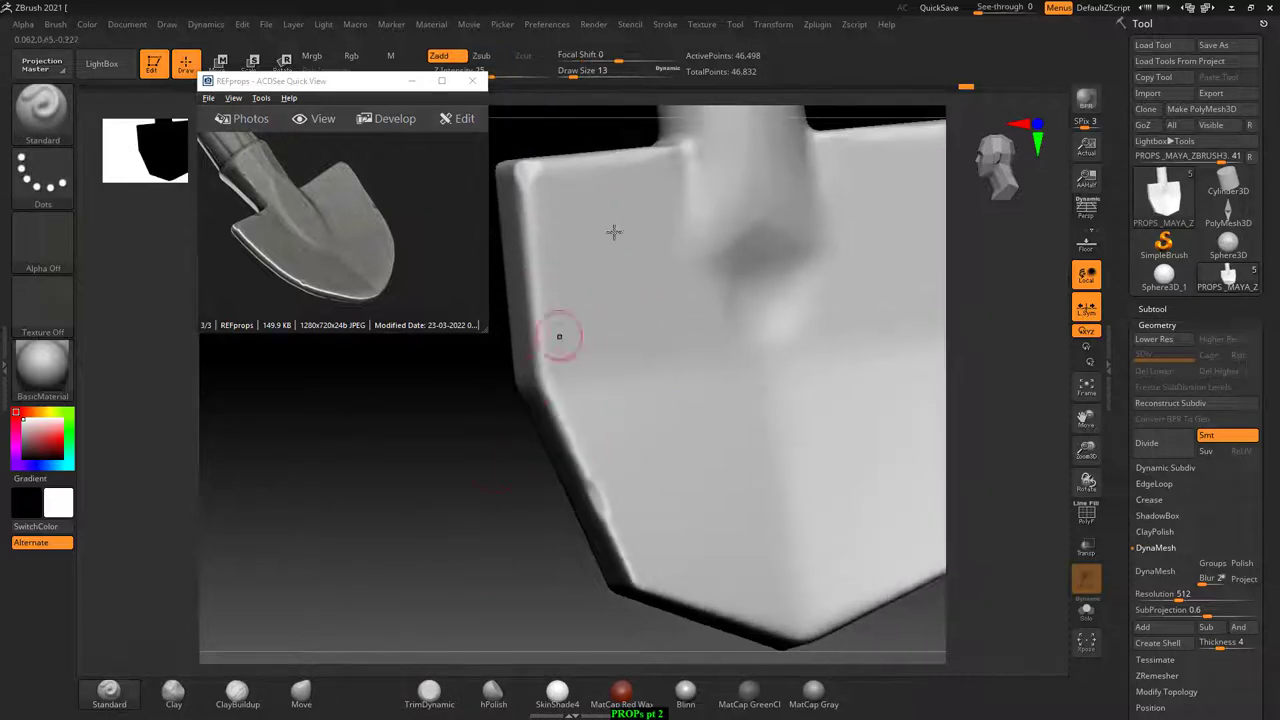
pyautogui.click(472, 80)
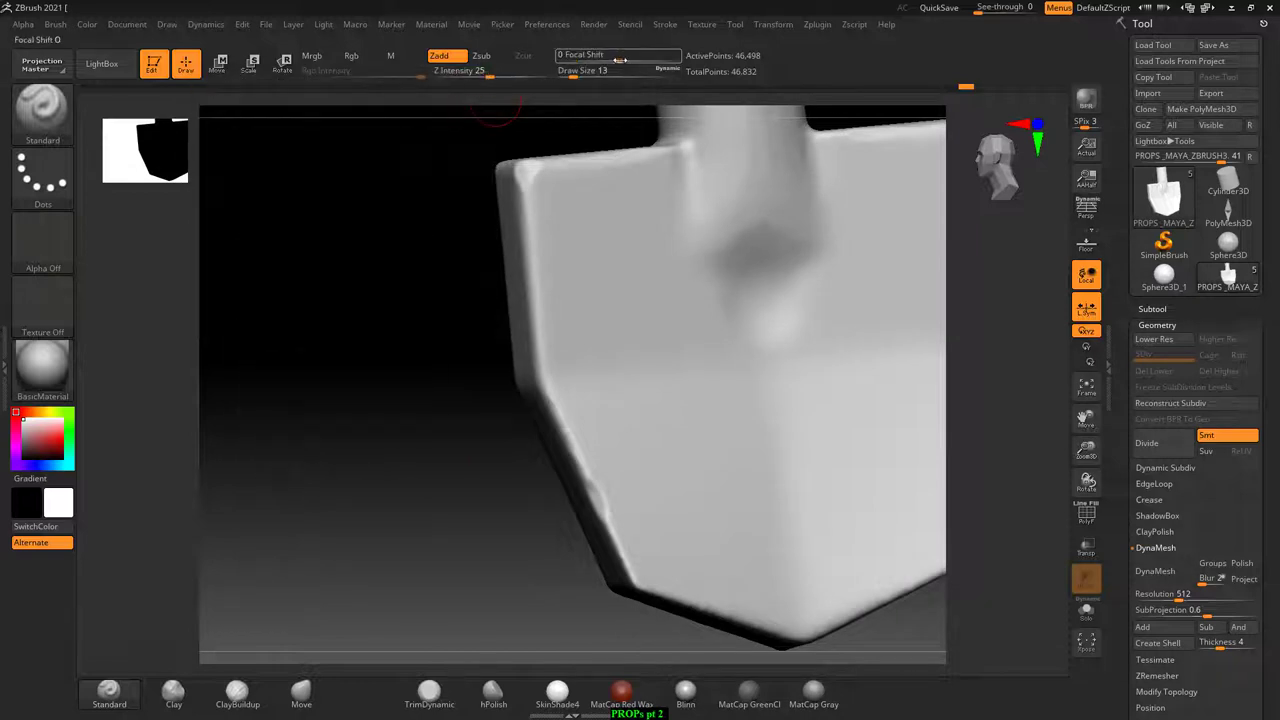
pyautogui.moveTo(620, 58); pyautogui.dragTo(656, 58)
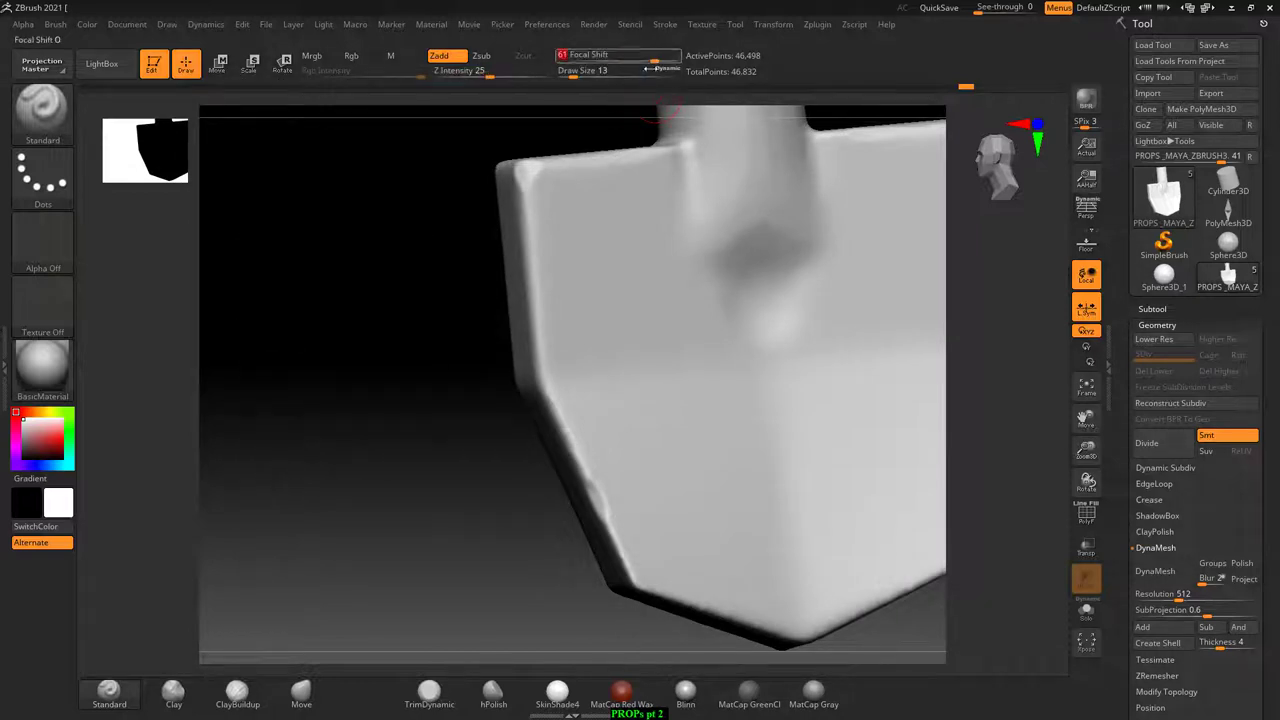
pyautogui.moveTo(429, 471); pyautogui.dragTo(571, 463)
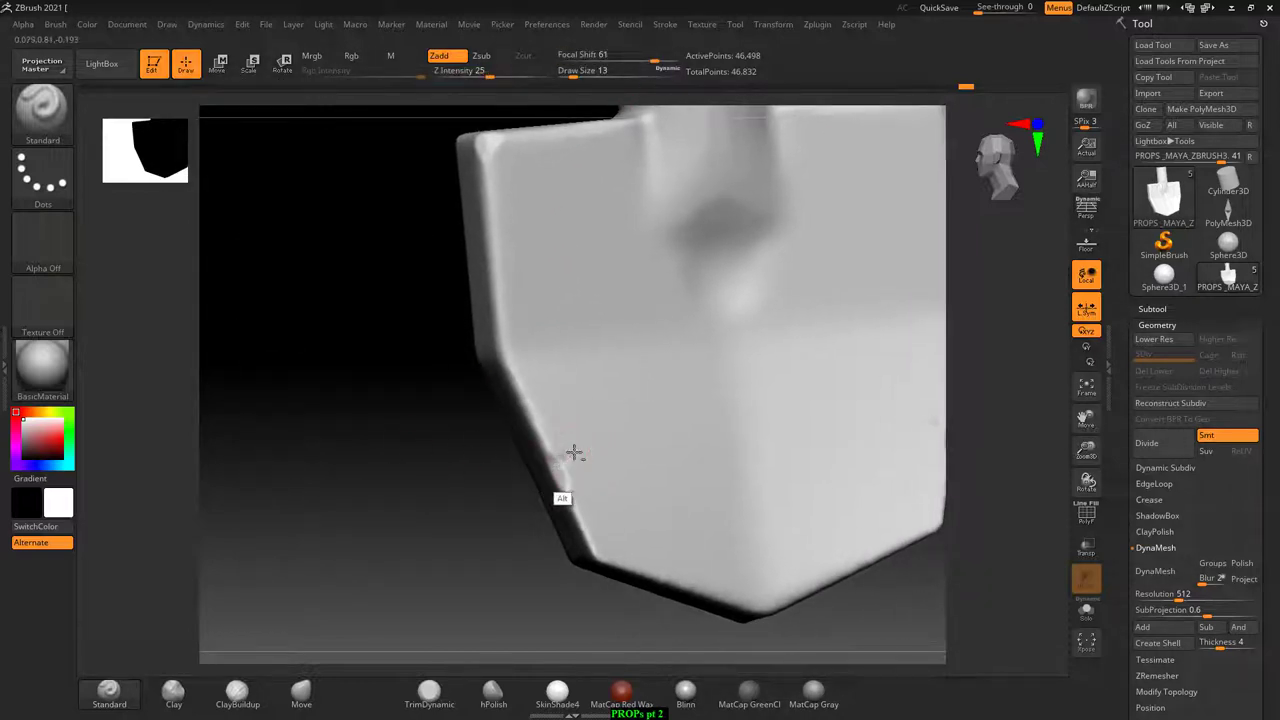
pyautogui.moveTo(471, 509)
pyautogui.mouseDown()
pyautogui.moveTo(323, 517)
pyautogui.moveTo(443, 480)
pyautogui.moveTo(425, 505)
pyautogui.moveTo(435, 500)
pyautogui.mouseUp()
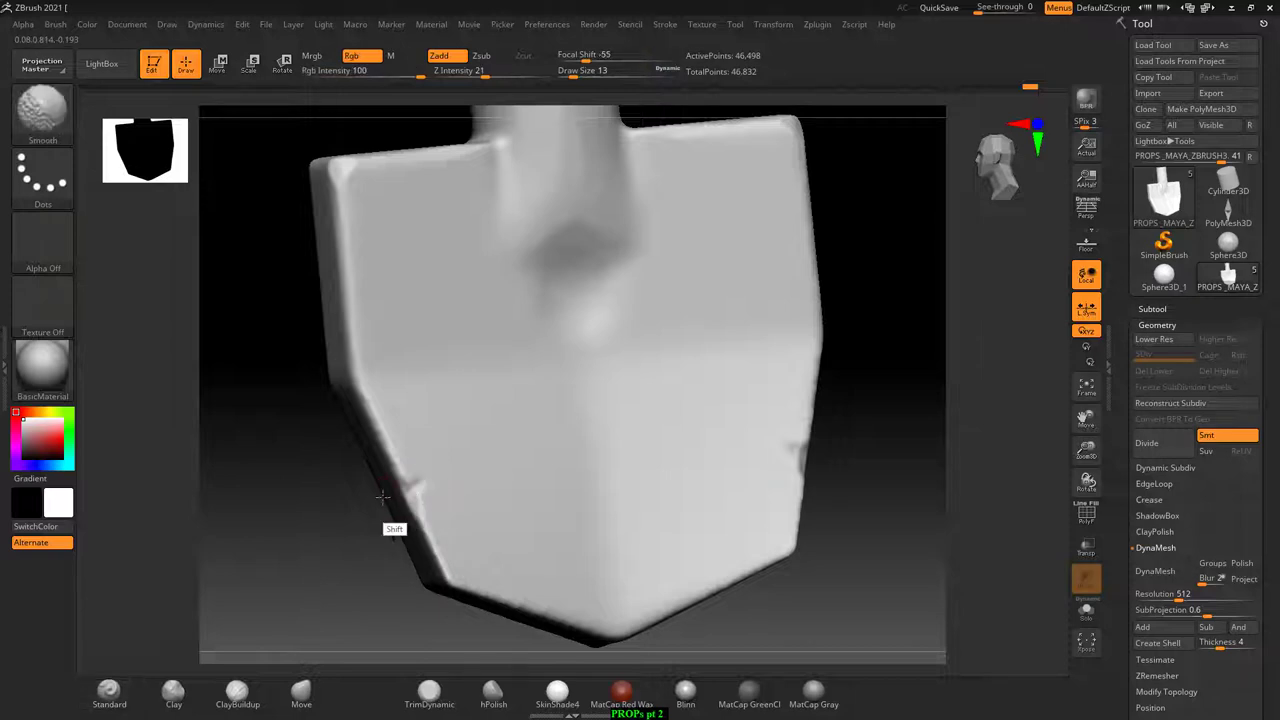
pyautogui.moveTo(391, 523)
pyautogui.mouseDown()
pyautogui.moveTo(307, 469)
pyautogui.moveTo(314, 460)
pyautogui.mouseUp()
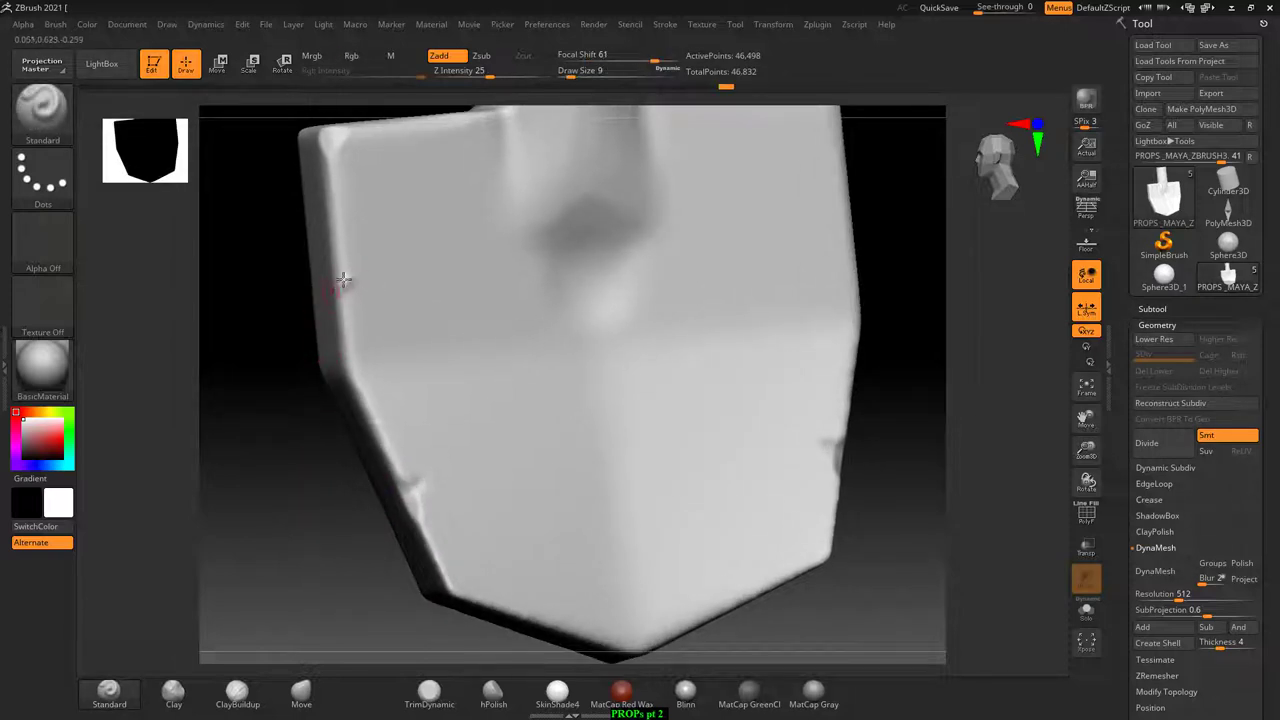
# - Enable Zsub and carve nicks along the blade's lower edge and bevelled corners
pyautogui.click(481, 56)
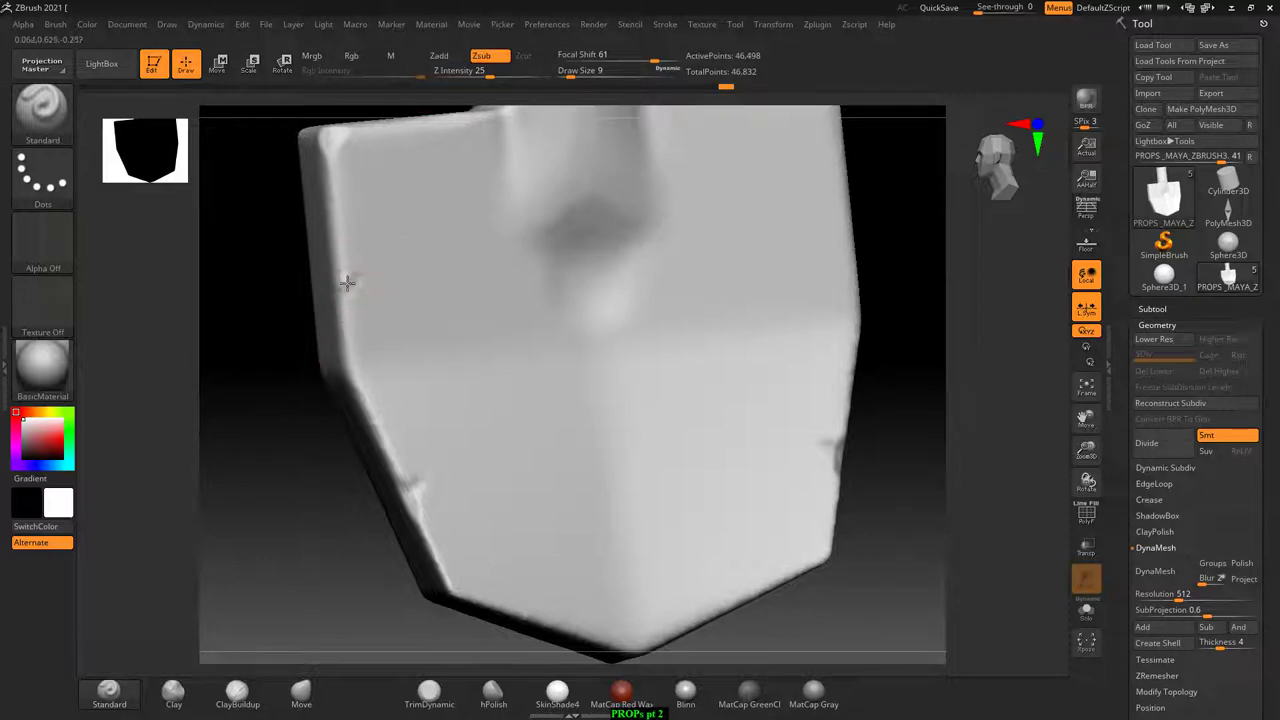
pyautogui.moveTo(370, 265)
pyautogui.mouseDown(button='right')
pyautogui.moveTo(309, 343)
pyautogui.moveTo(371, 276)
pyautogui.mouseUp(button='right')
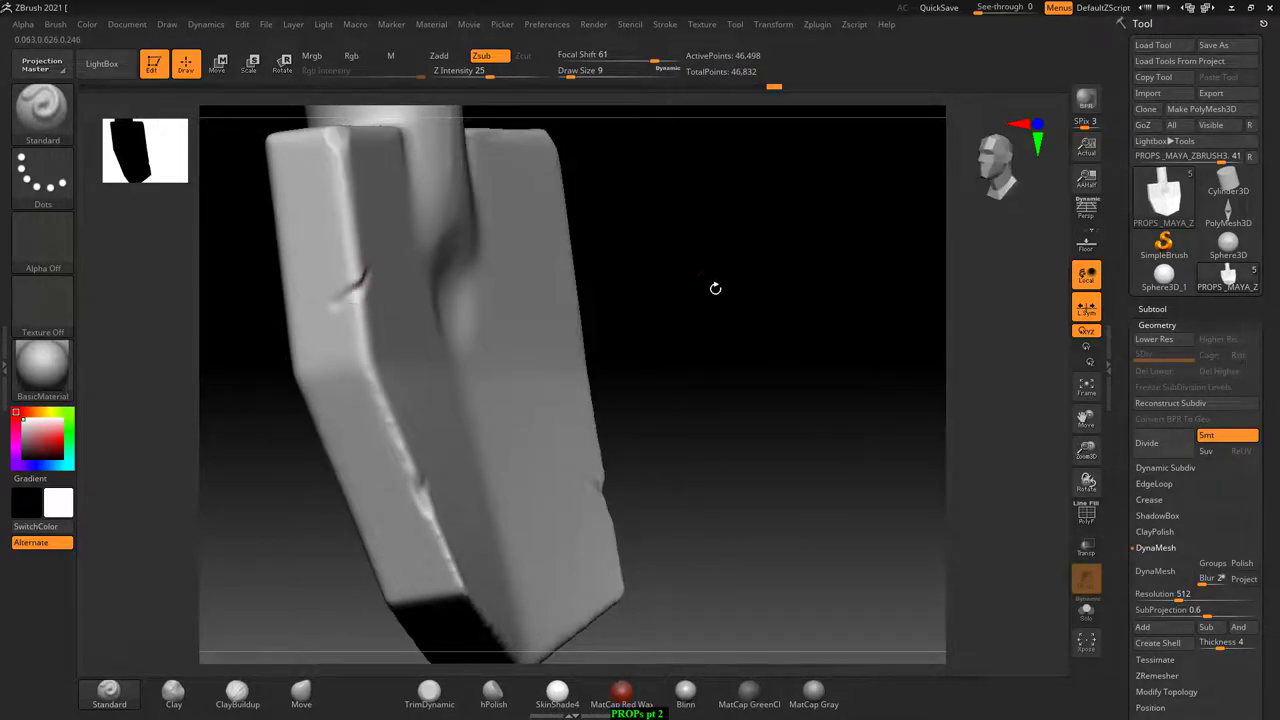
pyautogui.moveTo(715, 288); pyautogui.dragTo(586, 409, button='right')
pyautogui.moveTo(306, 494)
pyautogui.keyDown('alt'); pyautogui.mouseDown(button='right')
pyautogui.moveTo(369, 540)
pyautogui.moveTo(440, 478)
pyautogui.mouseUp(button='right'); pyautogui.keyUp('alt')
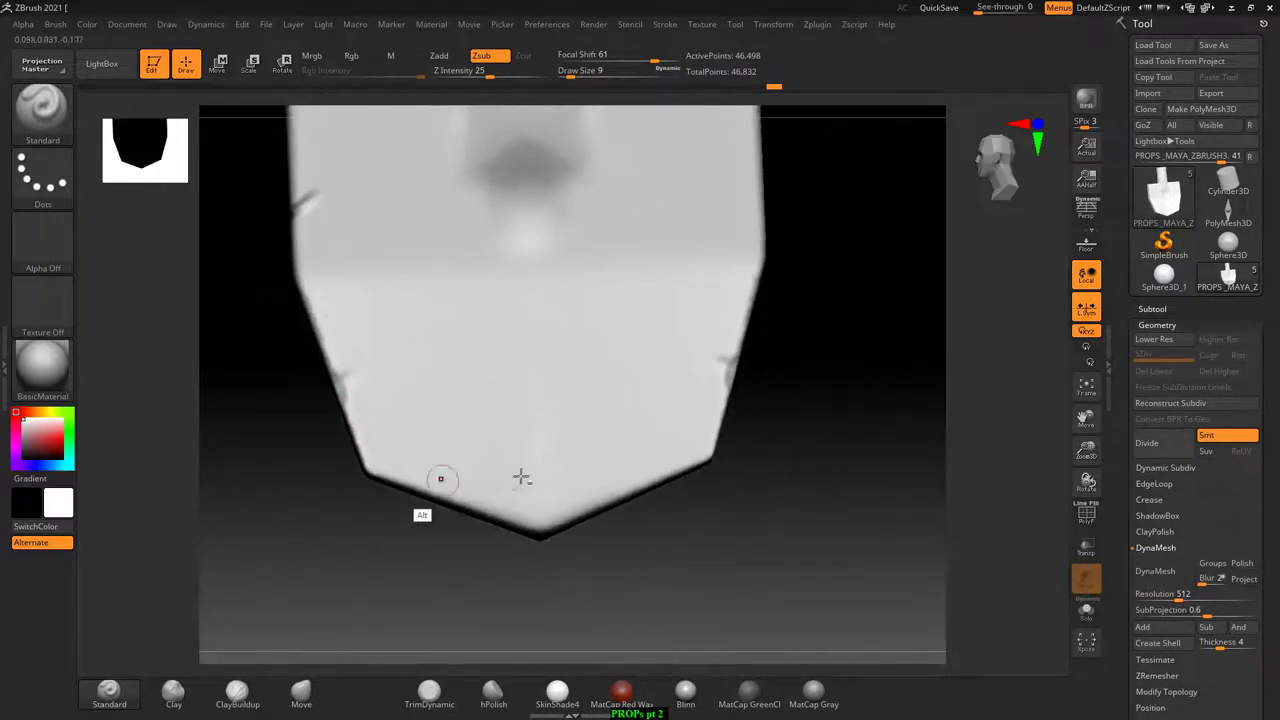
pyautogui.moveTo(725, 520); pyautogui.dragTo(636, 489, button='right')
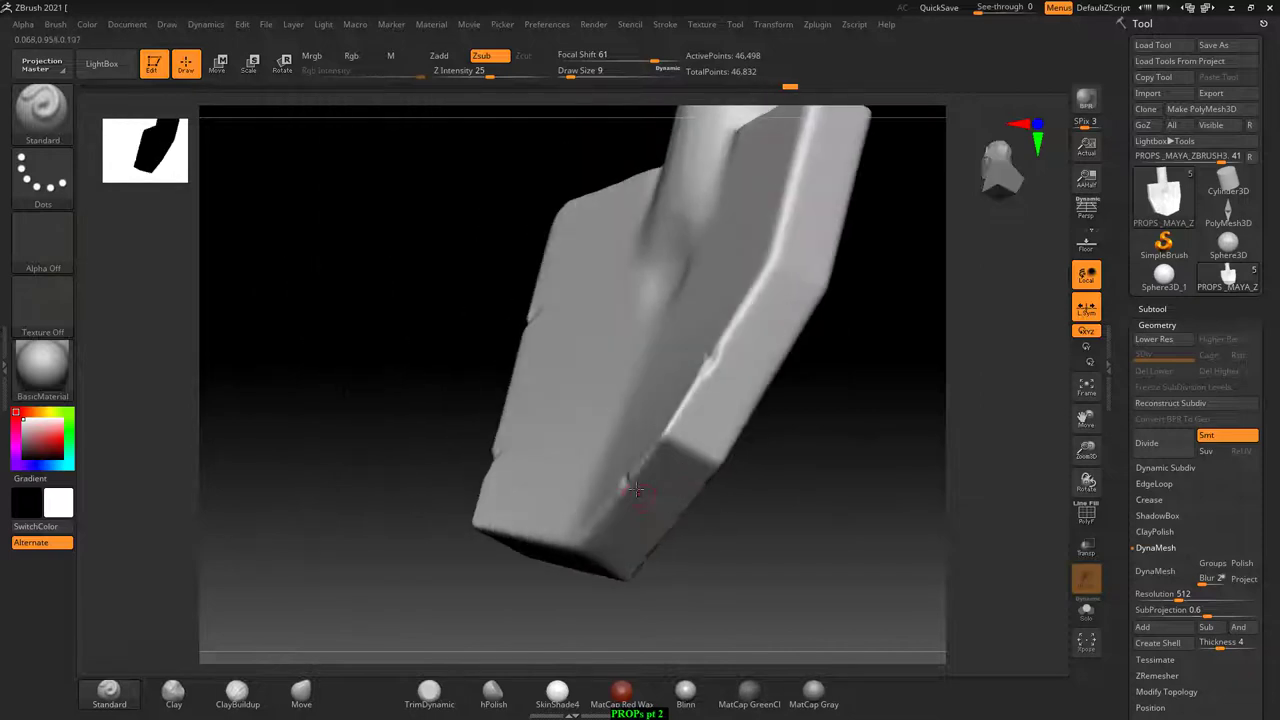
pyautogui.moveTo(752, 512)
pyautogui.mouseDown(button='right')
pyautogui.moveTo(826, 526)
pyautogui.moveTo(860, 554)
pyautogui.moveTo(580, 394)
pyautogui.mouseUp(button='right')
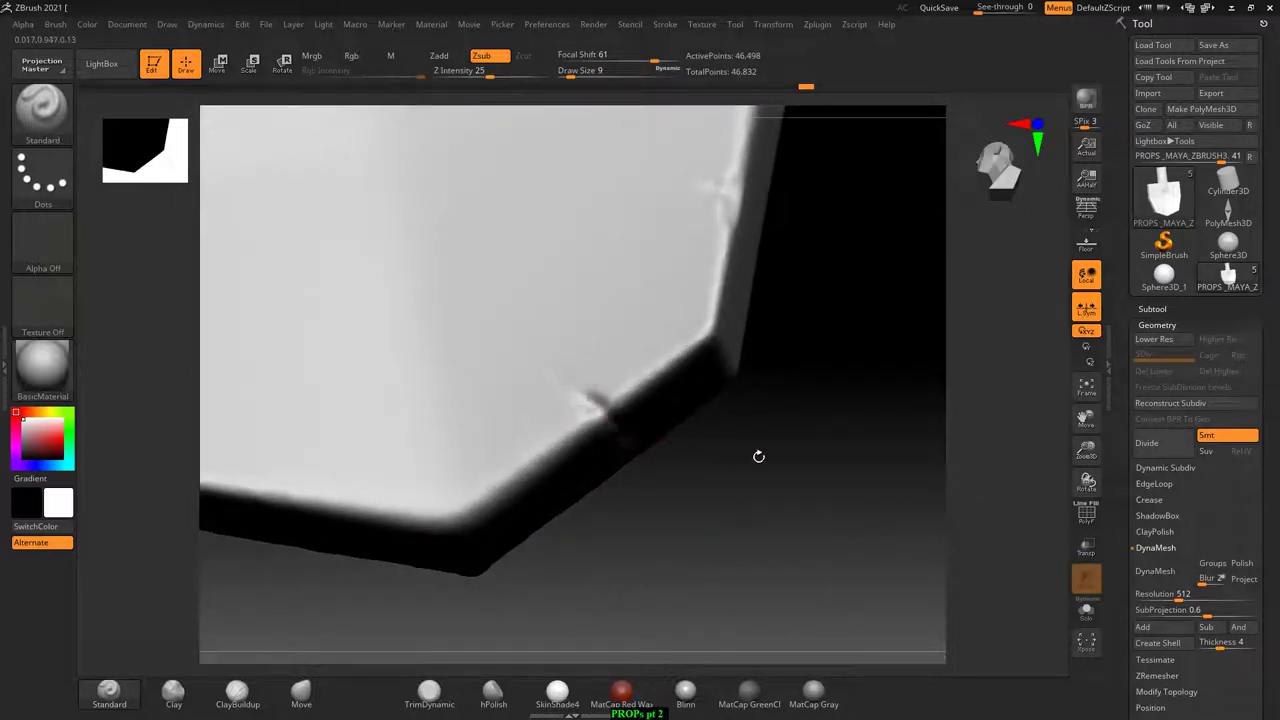
pyautogui.moveTo(757, 454); pyautogui.dragTo(645, 429, button='right')
pyautogui.moveTo(791, 440); pyautogui.dragTo(770, 464, button='right')
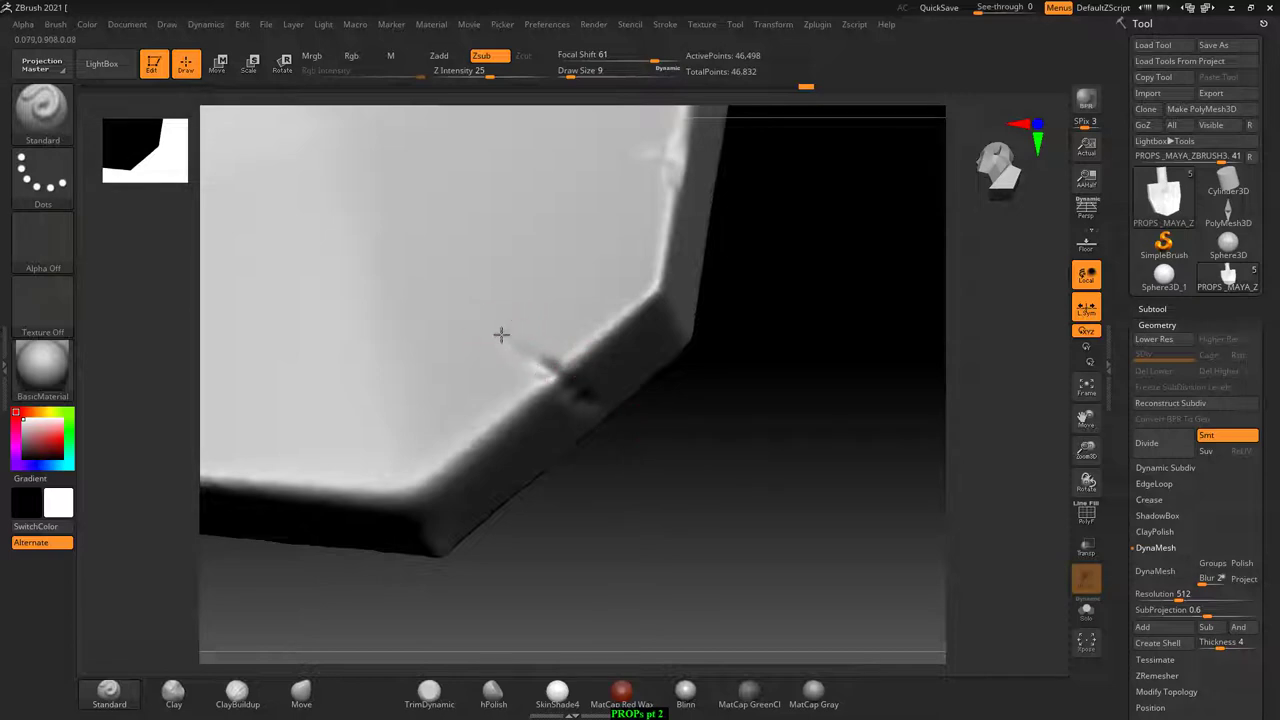
pyautogui.moveTo(770, 432); pyautogui.dragTo(814, 473)
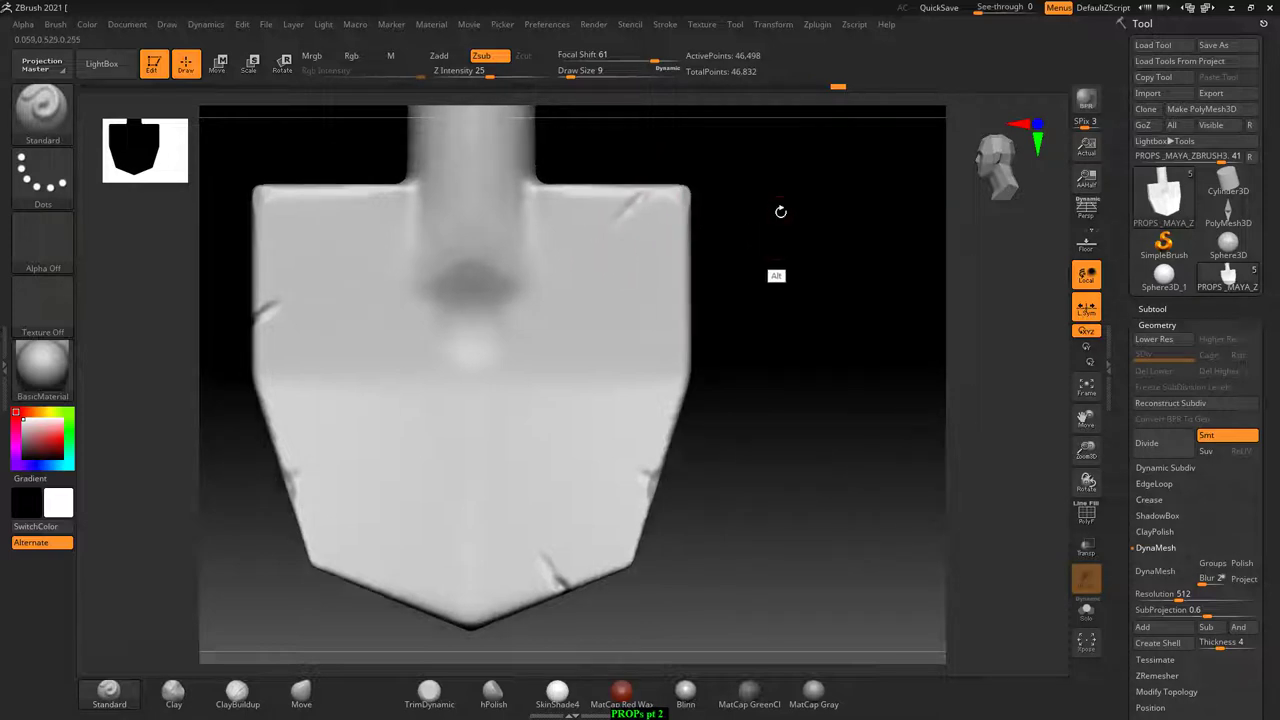
pyautogui.moveTo(775, 210); pyautogui.dragTo(780, 249)
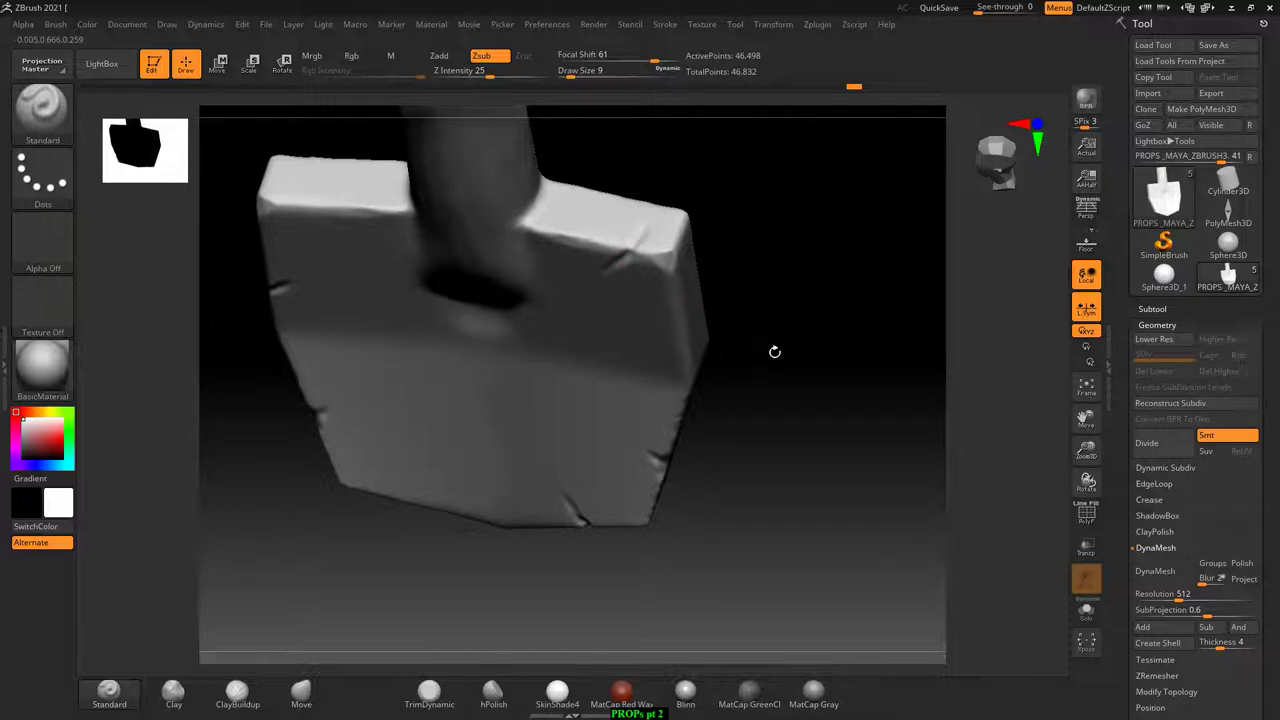
pyautogui.moveTo(770, 350); pyautogui.dragTo(834, 349)
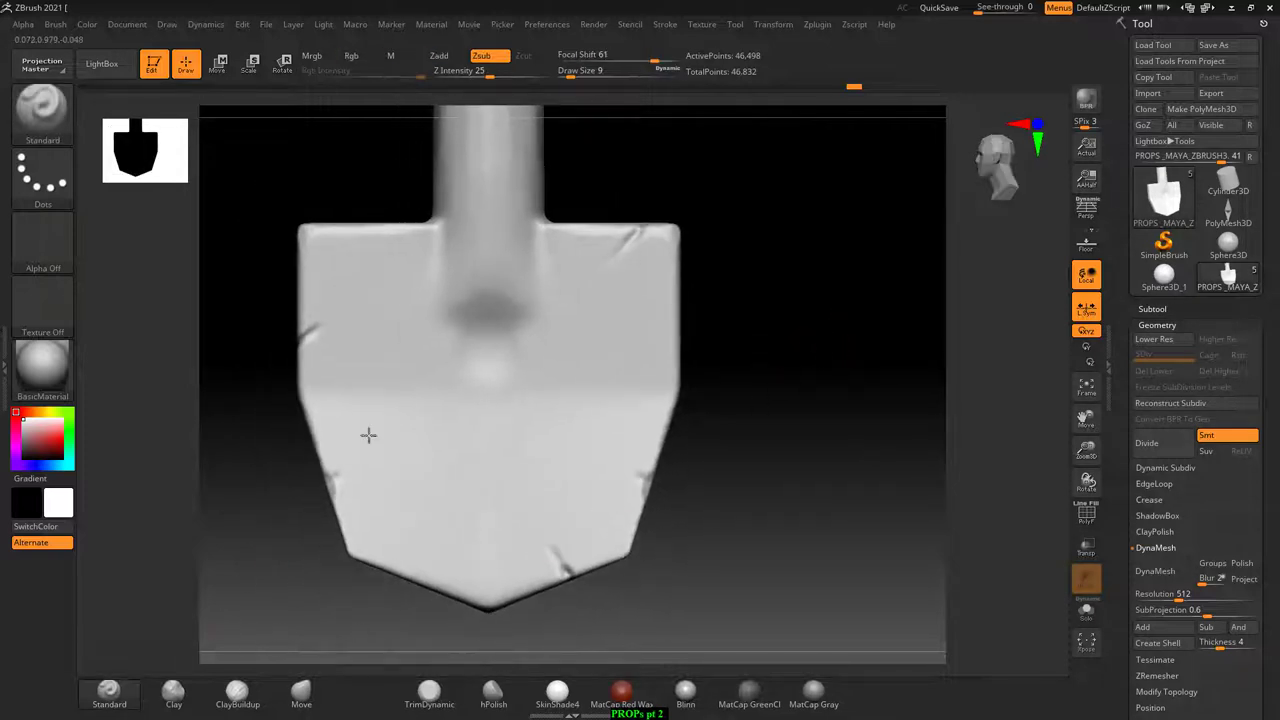
# - Reset Focal Shift to 0, carve a nick into the right edge and soften the corner notch
pyautogui.moveTo(655, 58)
pyautogui.mouseDown()
pyautogui.moveTo(620, 58)
pyautogui.moveTo(650, 58)
pyautogui.mouseUp()
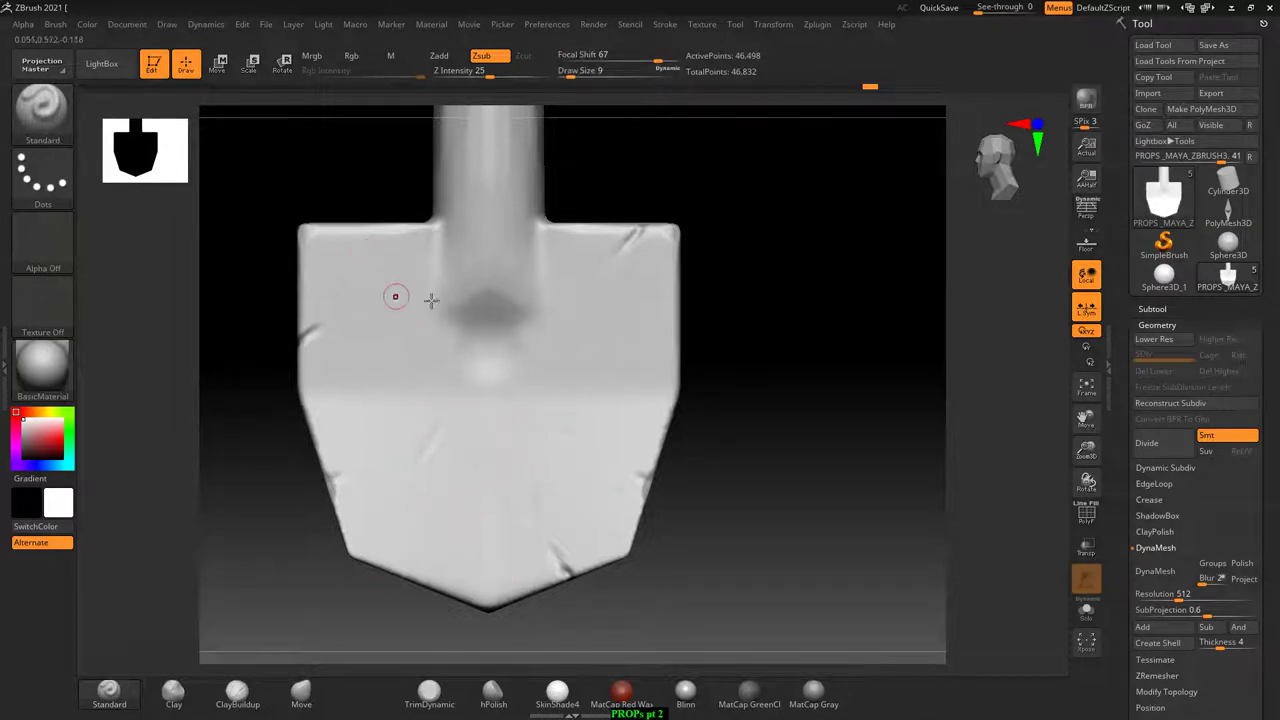
pyautogui.keyDown('alt'); pyautogui.moveTo(862, 402); pyautogui.dragTo(914, 484); pyautogui.keyUp('alt')
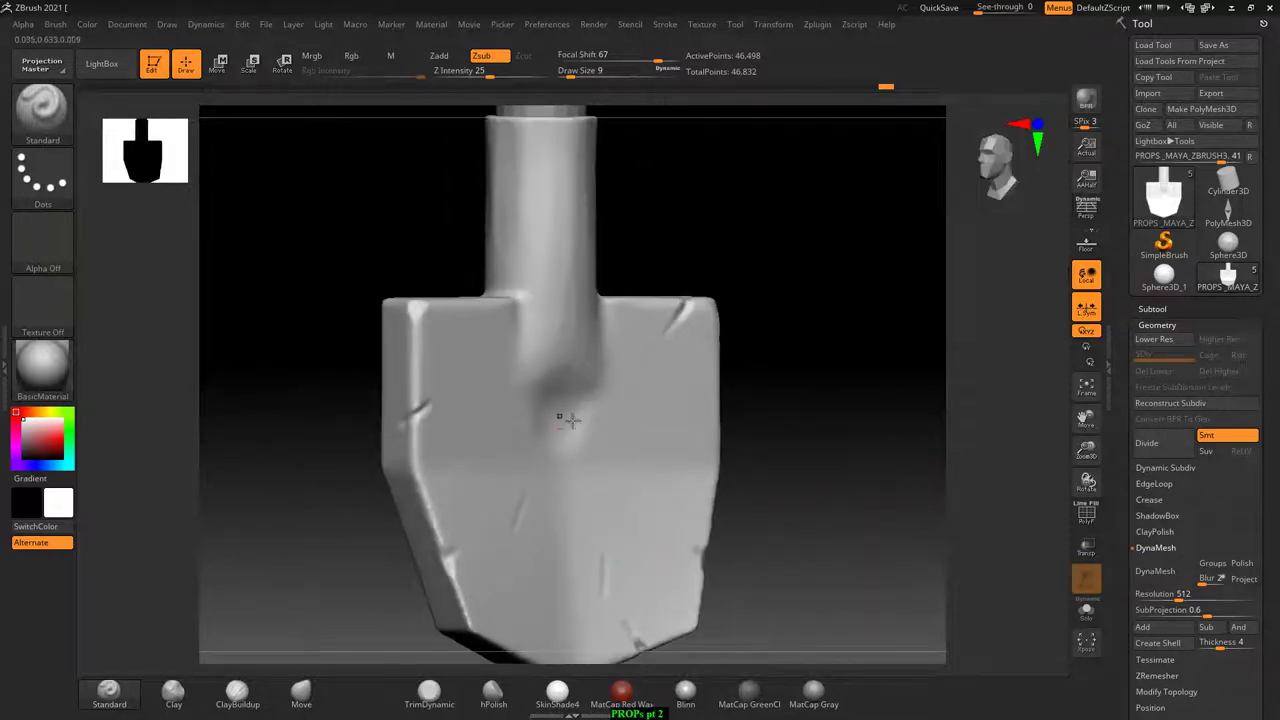
pyautogui.moveTo(800, 484)
pyautogui.mouseDown()
pyautogui.moveTo(672, 325)
pyautogui.moveTo(480, 337)
pyautogui.moveTo(596, 290)
pyautogui.mouseUp()
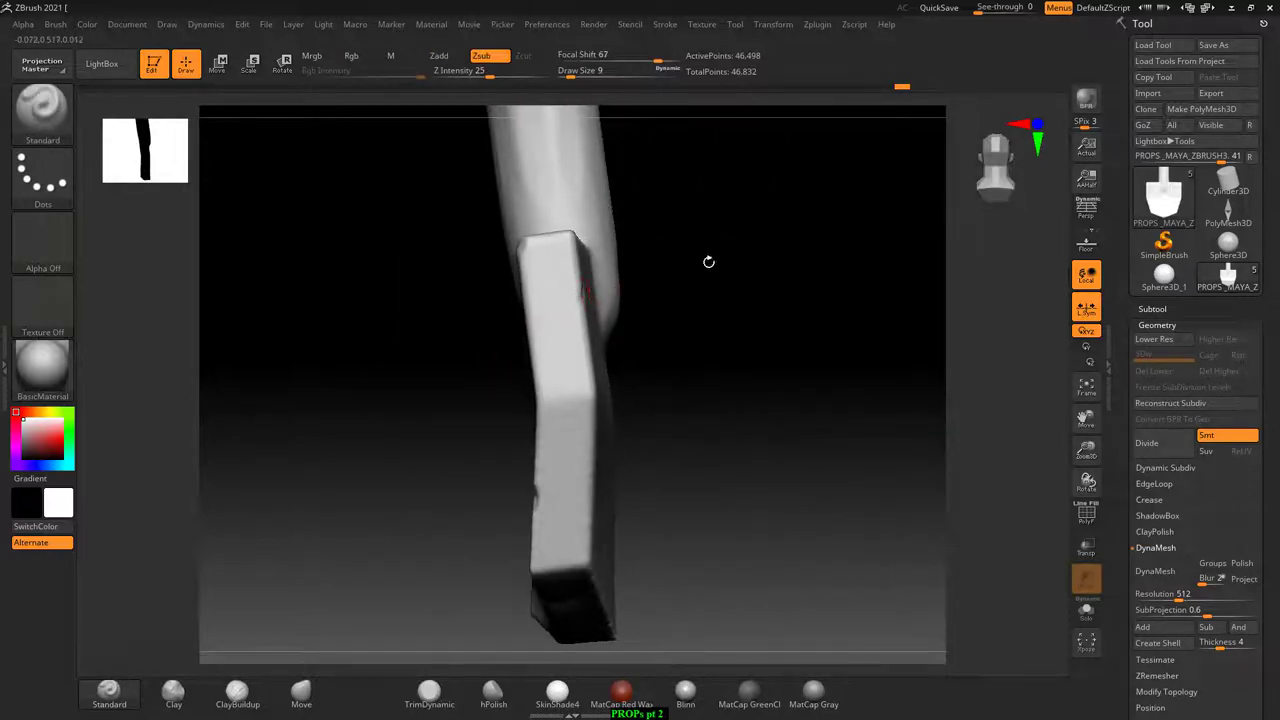
pyautogui.moveTo(708, 261)
pyautogui.mouseDown()
pyautogui.moveTo(823, 303)
pyautogui.moveTo(557, 337)
pyautogui.moveTo(569, 311)
pyautogui.mouseUp()
pyautogui.moveTo(879, 329)
pyautogui.mouseDown()
pyautogui.moveTo(843, 389)
pyautogui.moveTo(886, 423)
pyautogui.moveTo(557, 514)
pyautogui.moveTo(431, 497)
pyautogui.moveTo(422, 476)
pyautogui.mouseUp()
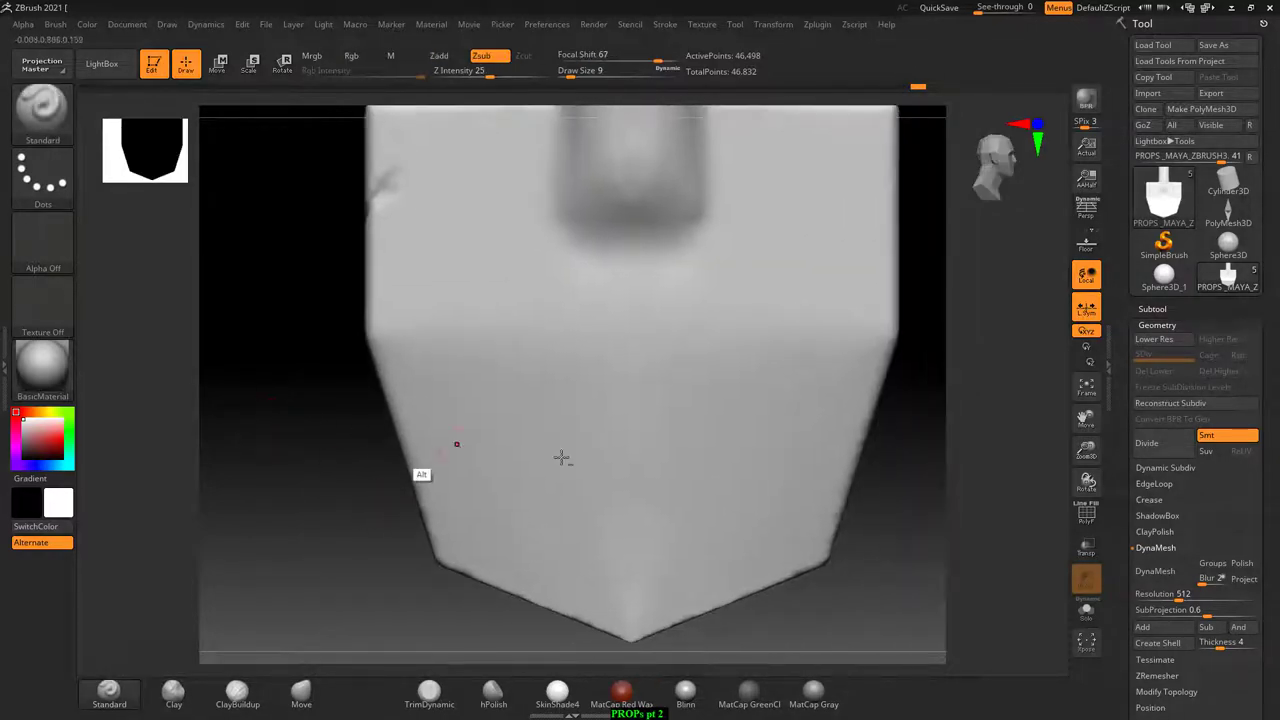
pyautogui.moveTo(810, 613)
pyautogui.mouseDown()
pyautogui.moveTo(903, 597)
pyautogui.moveTo(800, 571)
pyautogui.moveTo(583, 588)
pyautogui.mouseUp()
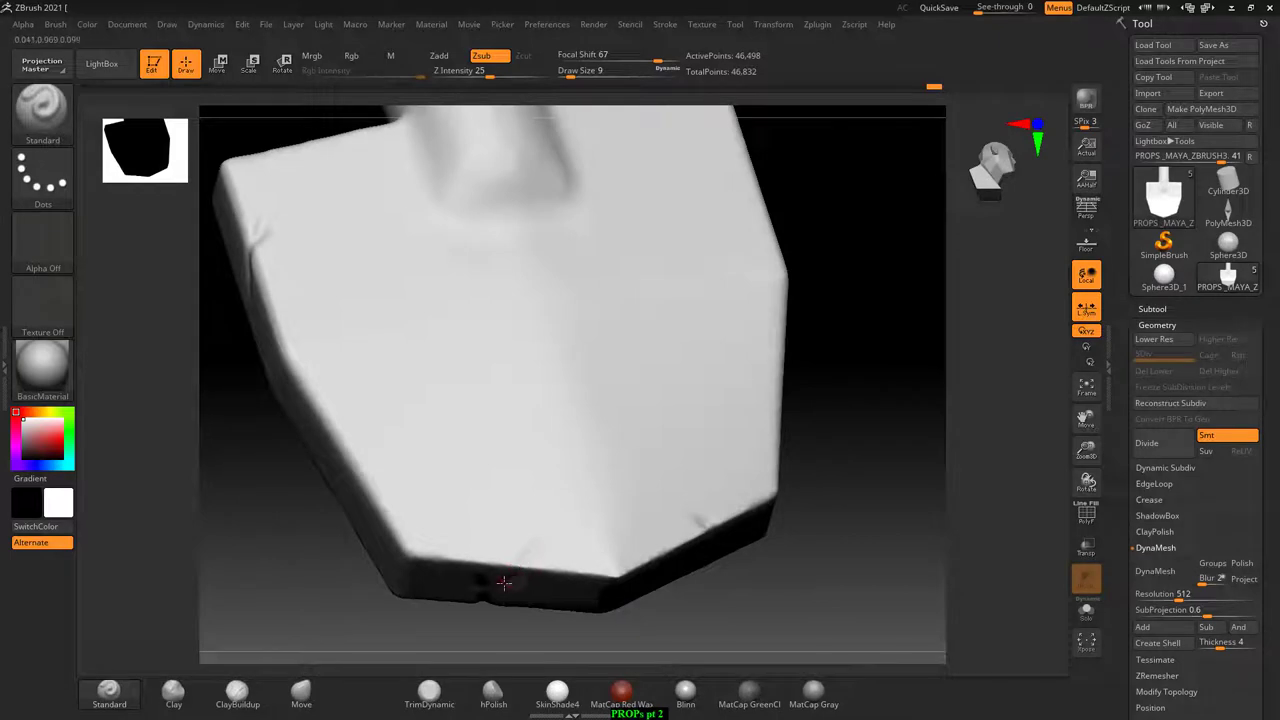
pyautogui.moveTo(908, 414)
pyautogui.mouseDown()
pyautogui.moveTo(871, 437)
pyautogui.moveTo(903, 394)
pyautogui.moveTo(835, 420)
pyautogui.mouseUp()
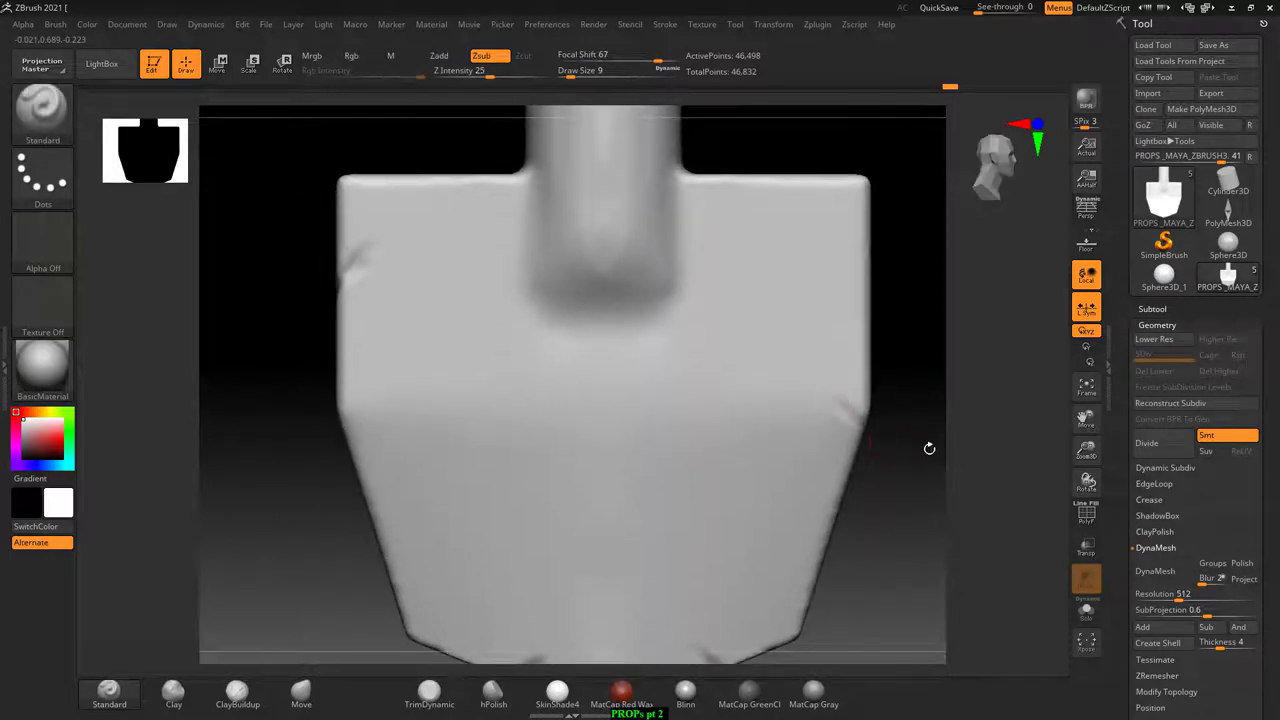
pyautogui.moveTo(929, 448); pyautogui.dragTo(893, 437)
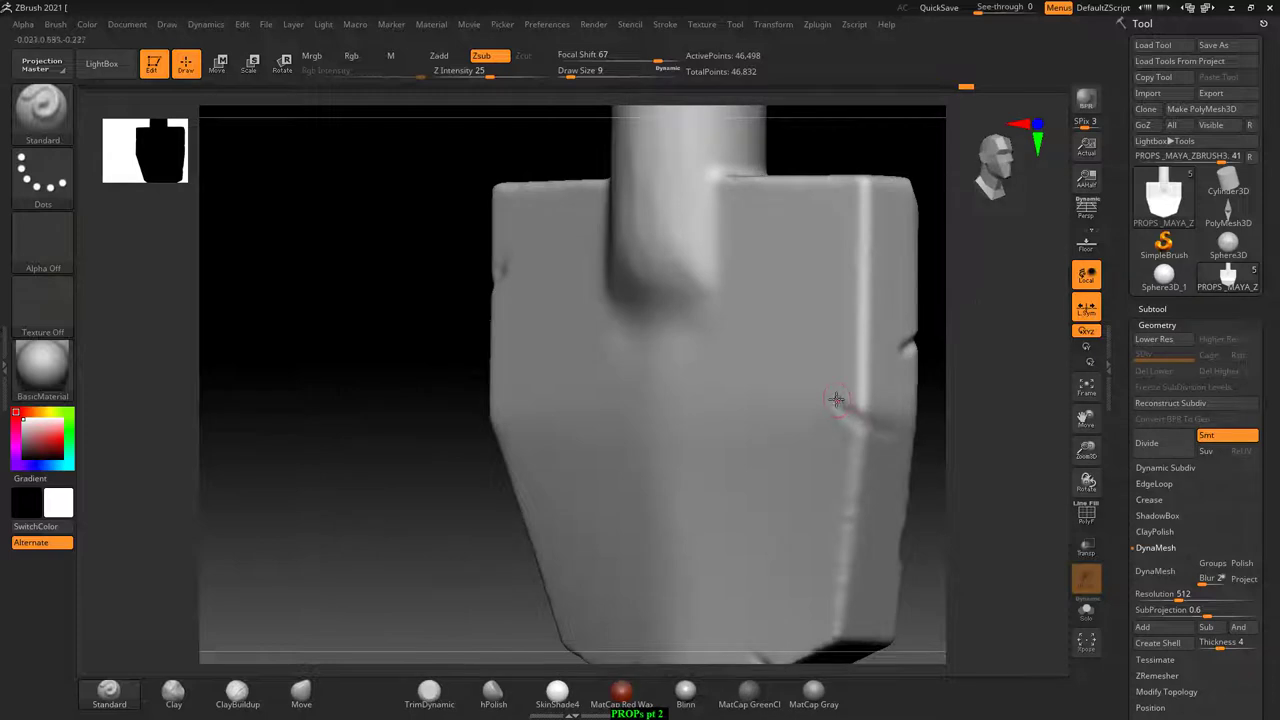
pyautogui.click(836, 399)
pyautogui.moveTo(856, 147); pyautogui.dragTo(834, 191)
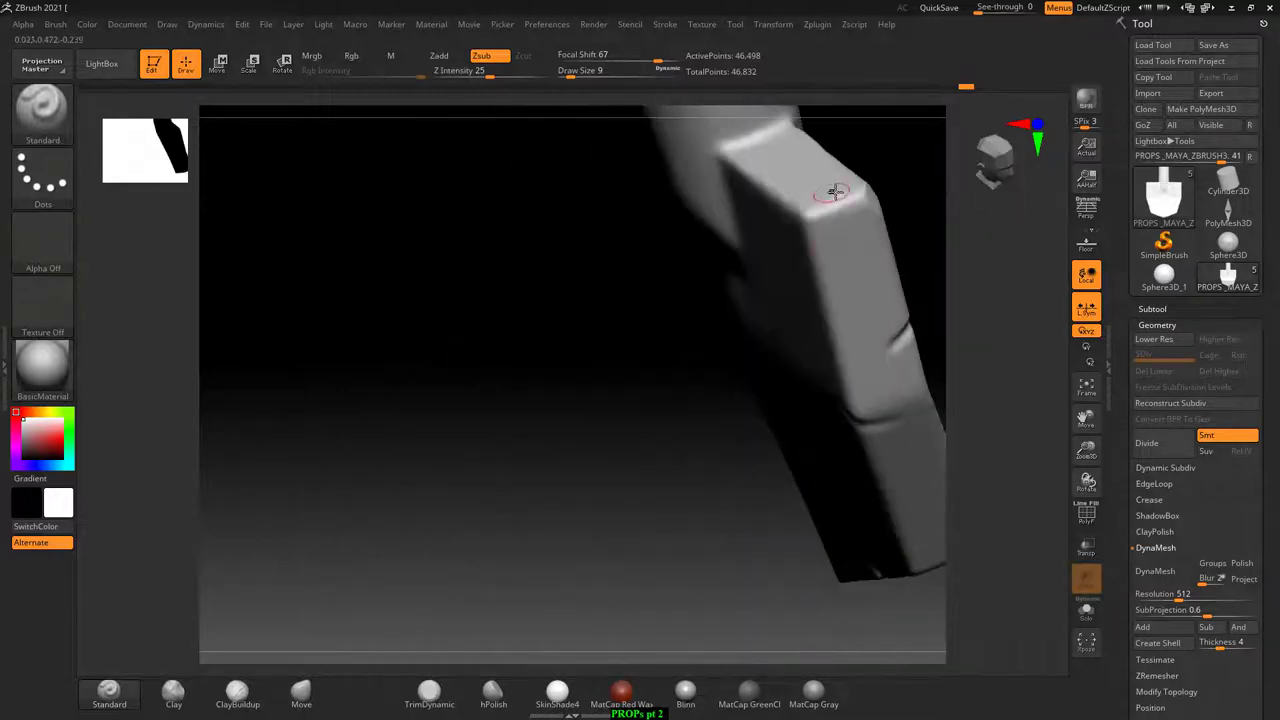
pyautogui.moveTo(671, 360); pyautogui.dragTo(866, 218)
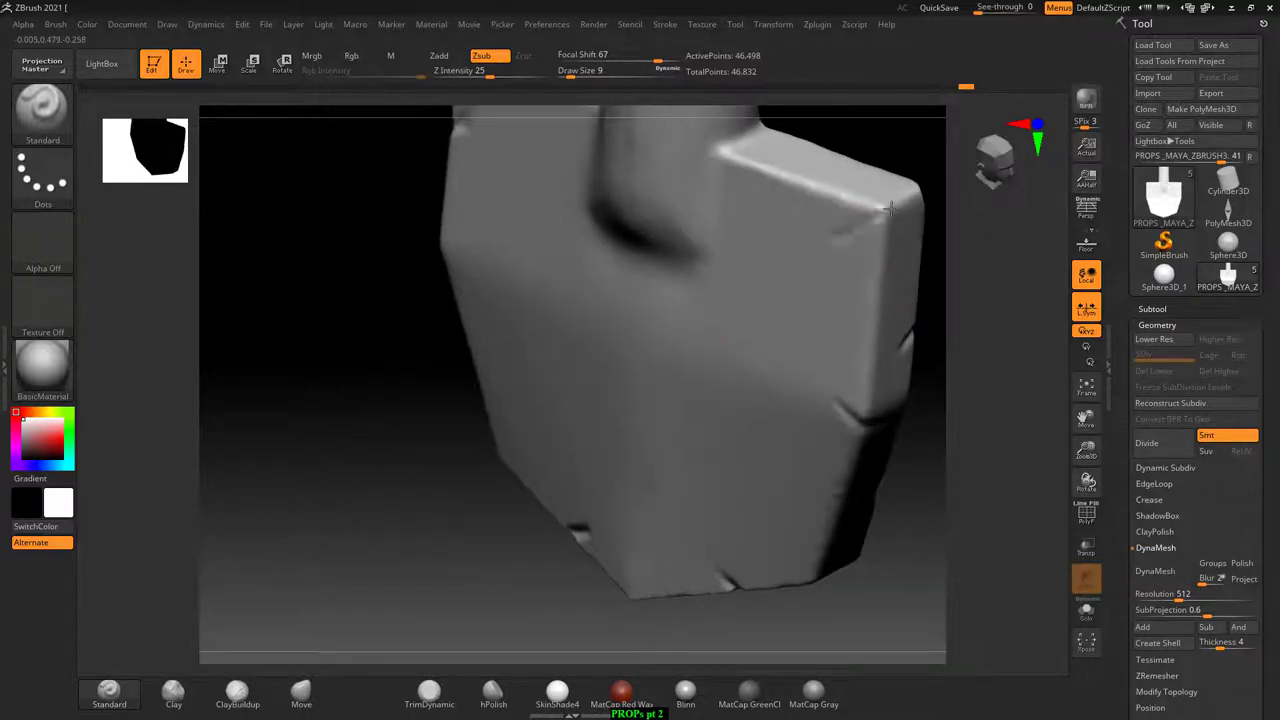
pyautogui.click(889, 205)
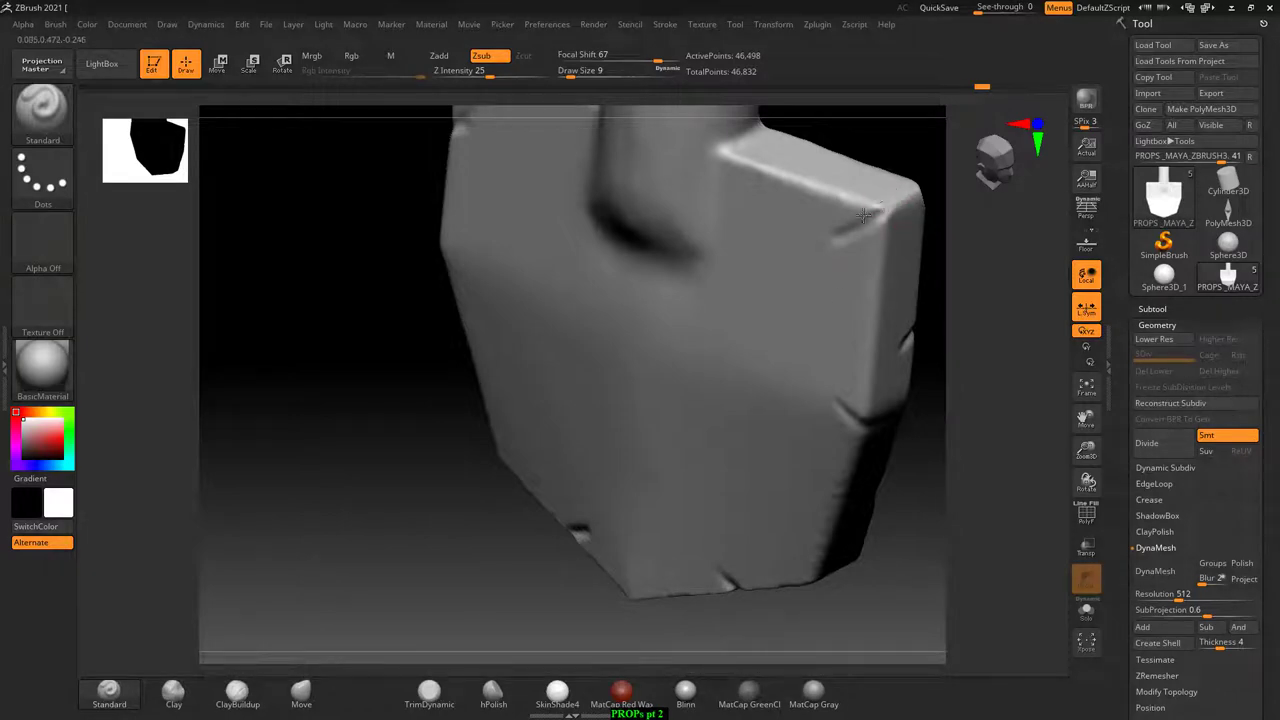
pyautogui.moveTo(900, 529)
pyautogui.mouseDown()
pyautogui.moveTo(911, 437)
pyautogui.moveTo(534, 512)
pyautogui.mouseUp()
# - Pause the screen recording and rotate the shovel toward an exact front view
pyautogui.hotkey('alt', 'Tab')
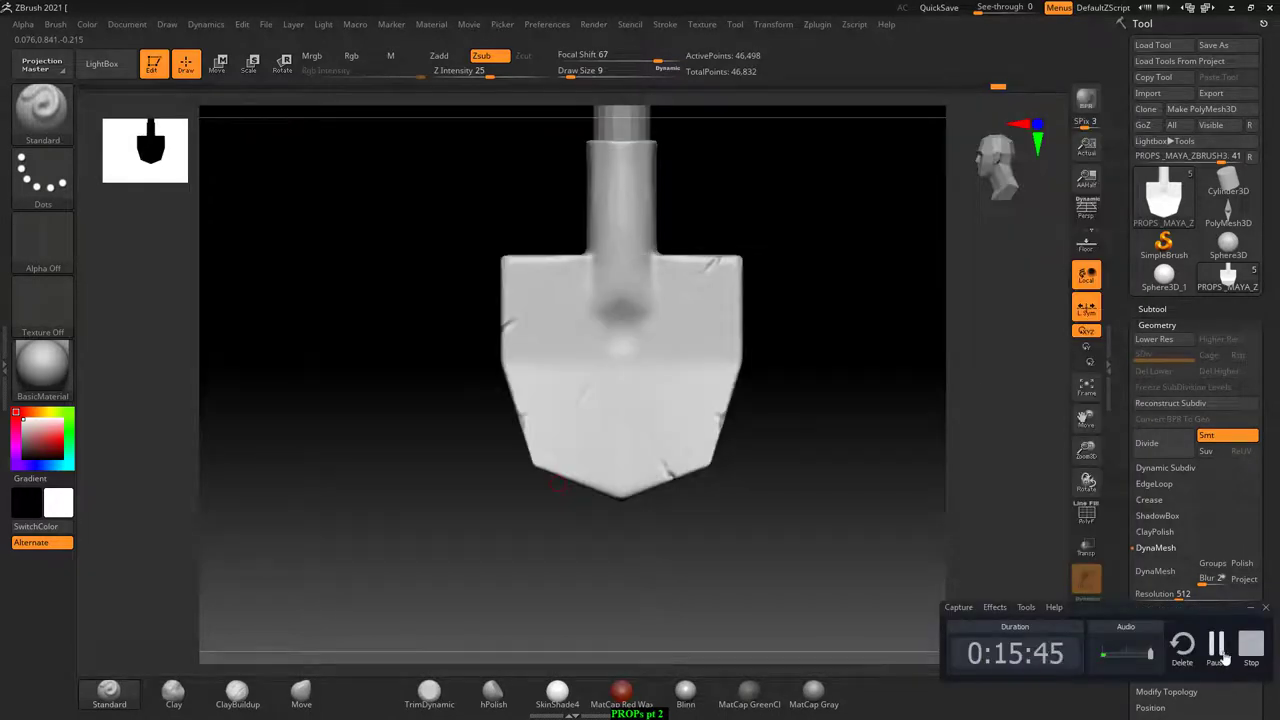
pyautogui.click(1217, 645)
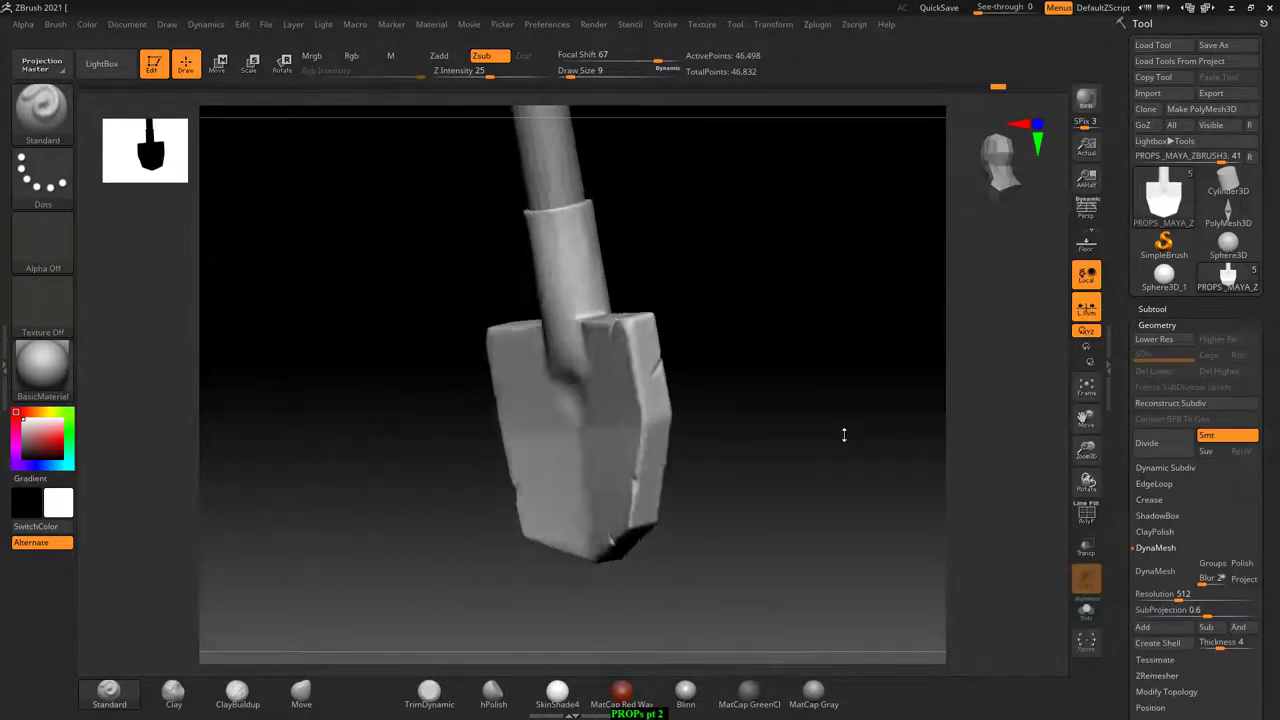
pyautogui.moveTo(844, 435)
pyautogui.mouseDown()
pyautogui.moveTo(840, 420)
pyautogui.moveTo(867, 415)
pyautogui.mouseUp()
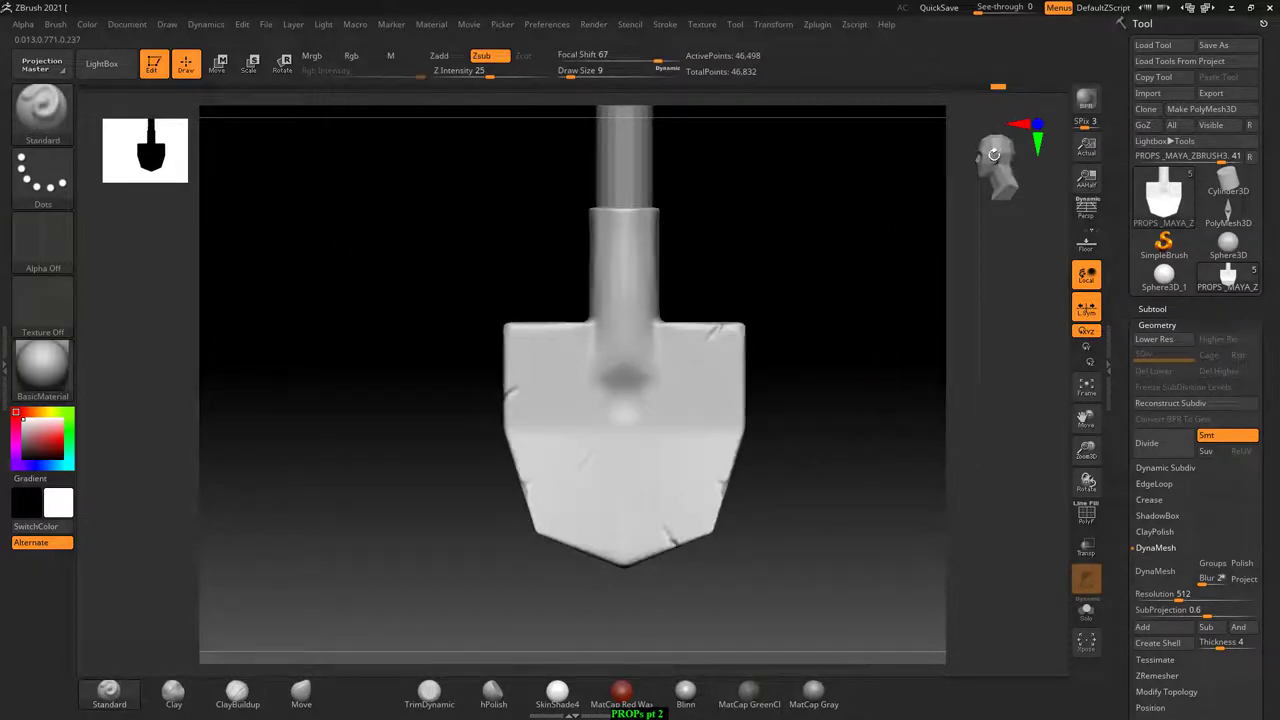
pyautogui.click(1041, 127)
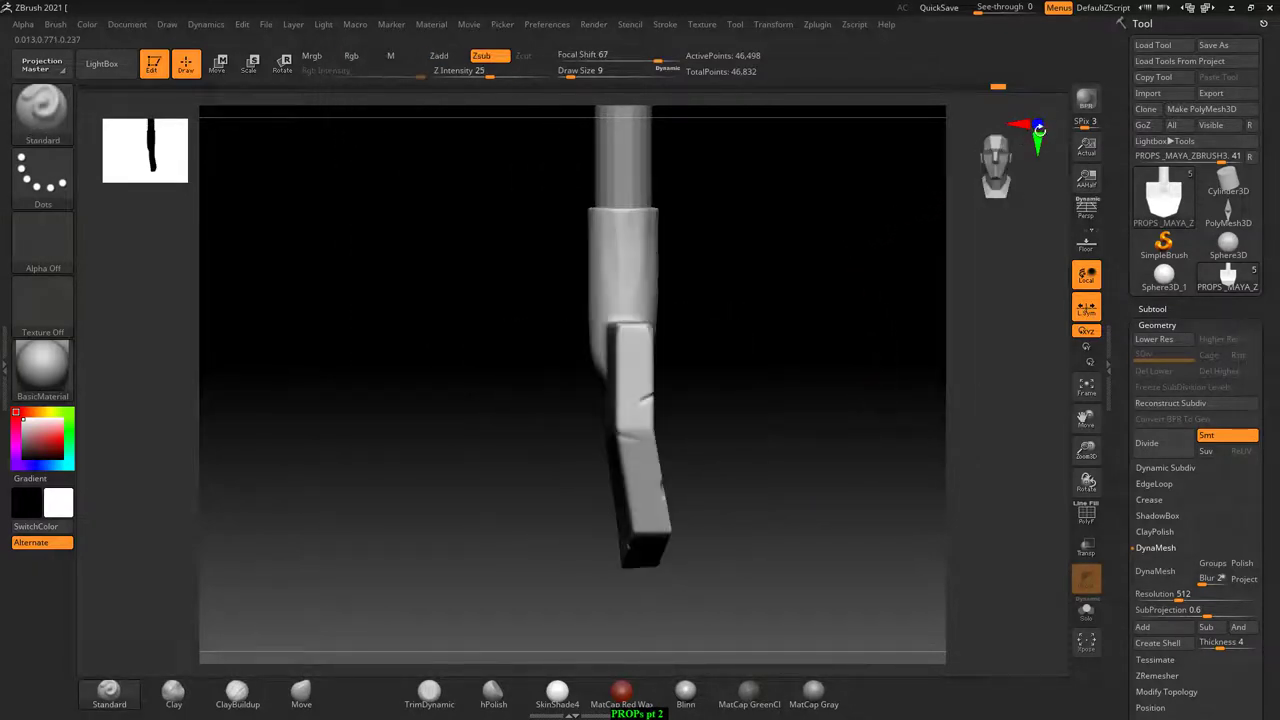
pyautogui.click(1038, 128)
# - Cycle through top, side and front view snaps until the shovel faces straight on
pyautogui.click(1037, 145)
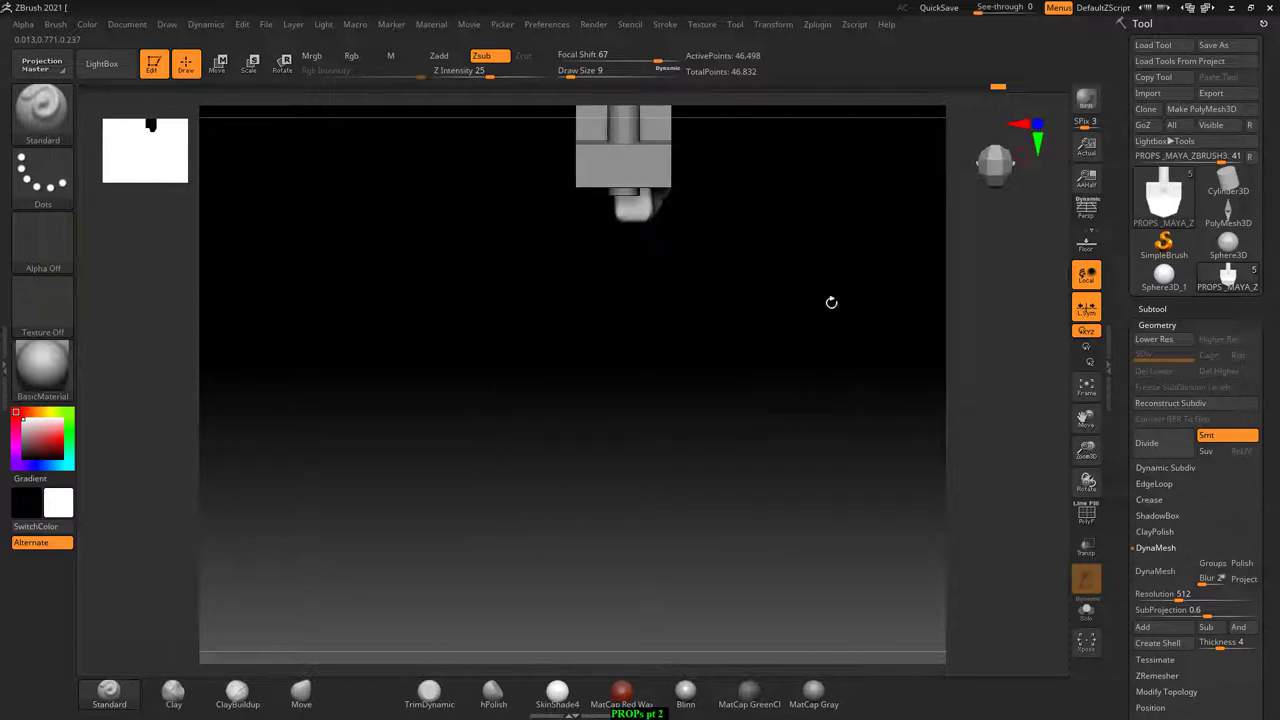
pyautogui.moveTo(831, 302)
pyautogui.mouseDown()
pyautogui.moveTo(780, 426)
pyautogui.moveTo(877, 497)
pyautogui.moveTo(890, 487)
pyautogui.moveTo(820, 514)
pyautogui.moveTo(944, 418)
pyautogui.mouseUp()
pyautogui.click(1041, 131)
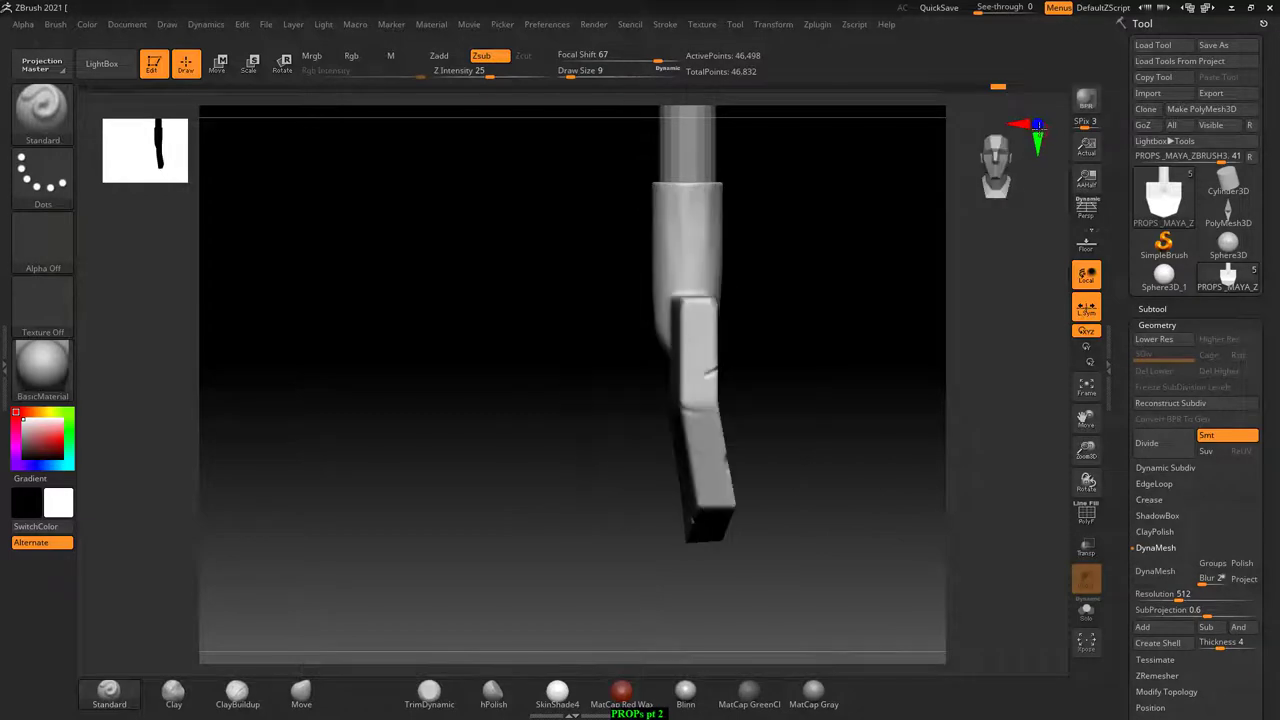
pyautogui.click(1019, 126)
pyautogui.click(1039, 141)
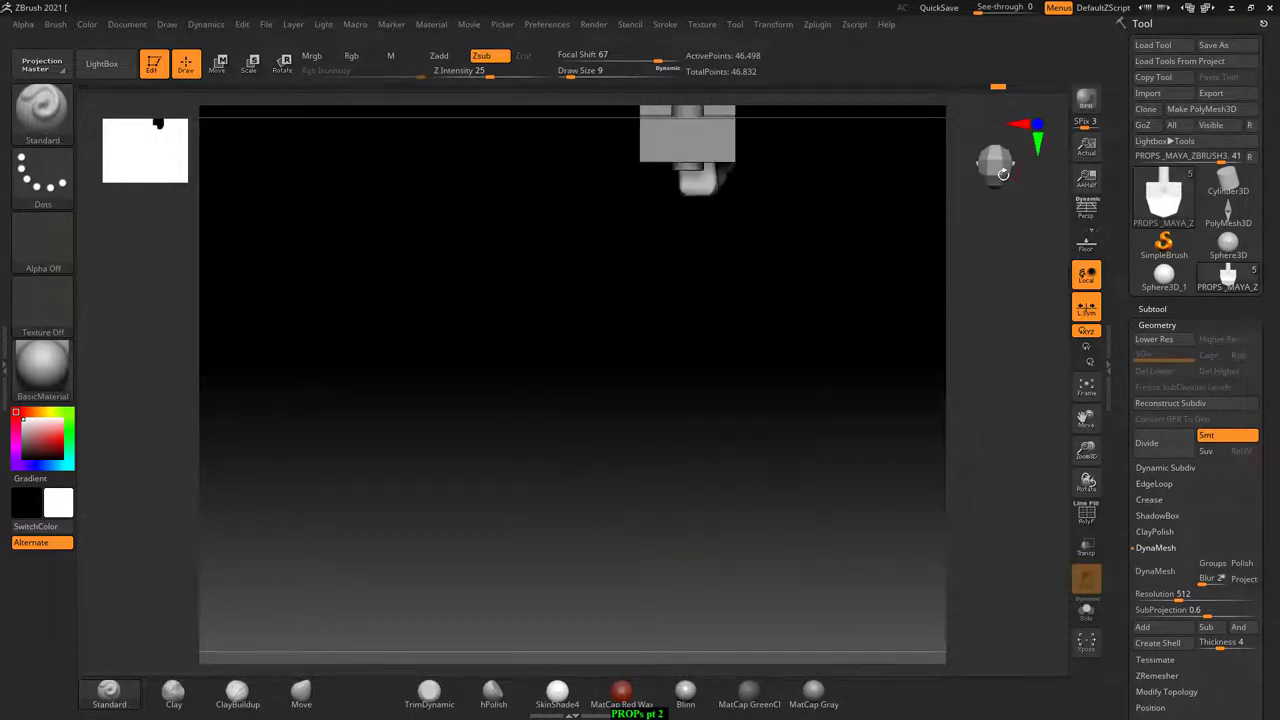
pyautogui.click(1042, 126)
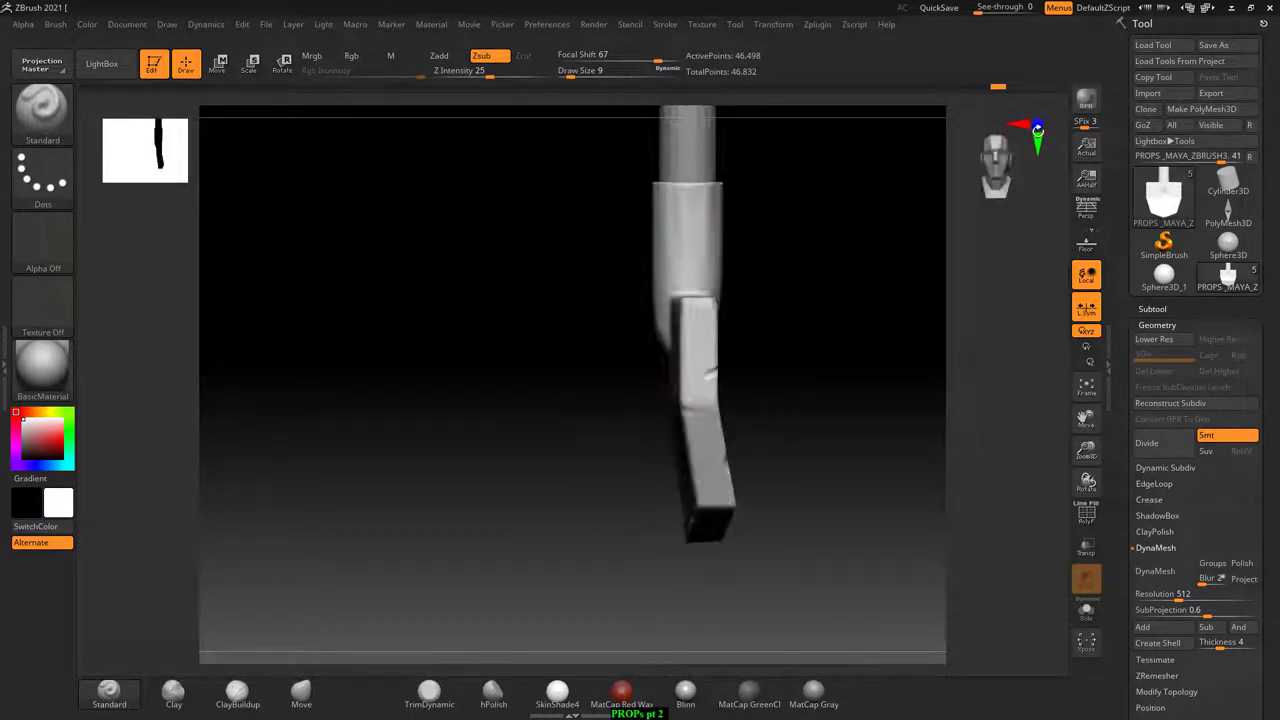
pyautogui.moveTo(876, 282)
pyautogui.mouseDown()
pyautogui.moveTo(791, 271)
pyautogui.moveTo(874, 340)
pyautogui.moveTo(874, 394)
pyautogui.moveTo(836, 418)
pyautogui.moveTo(894, 409)
pyautogui.moveTo(834, 366)
pyautogui.moveTo(863, 377)
pyautogui.mouseUp()
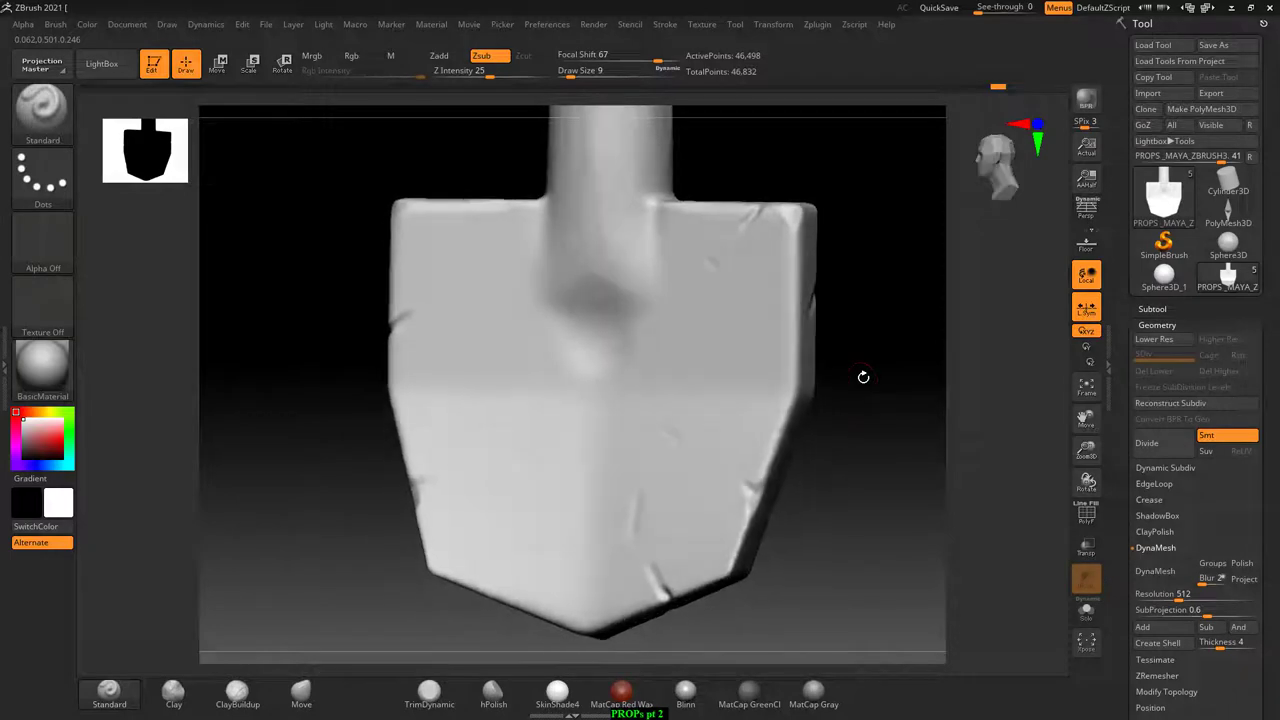
# - Switch to the TrimDynamic brush and tune its size with the bracket keys on the blade
pyautogui.click(429, 690)
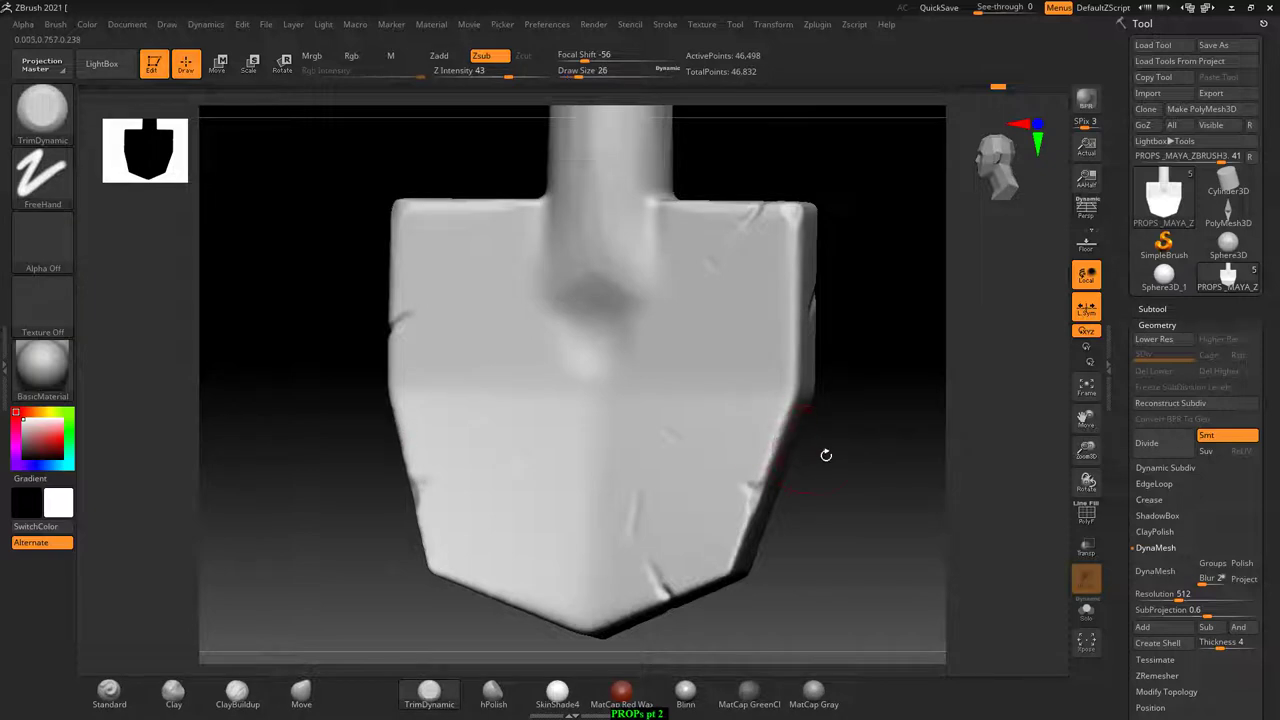
pyautogui.keyDown('shift'); pyautogui.moveTo(826, 451); pyautogui.dragTo(610, 513); pyautogui.keyUp('shift')
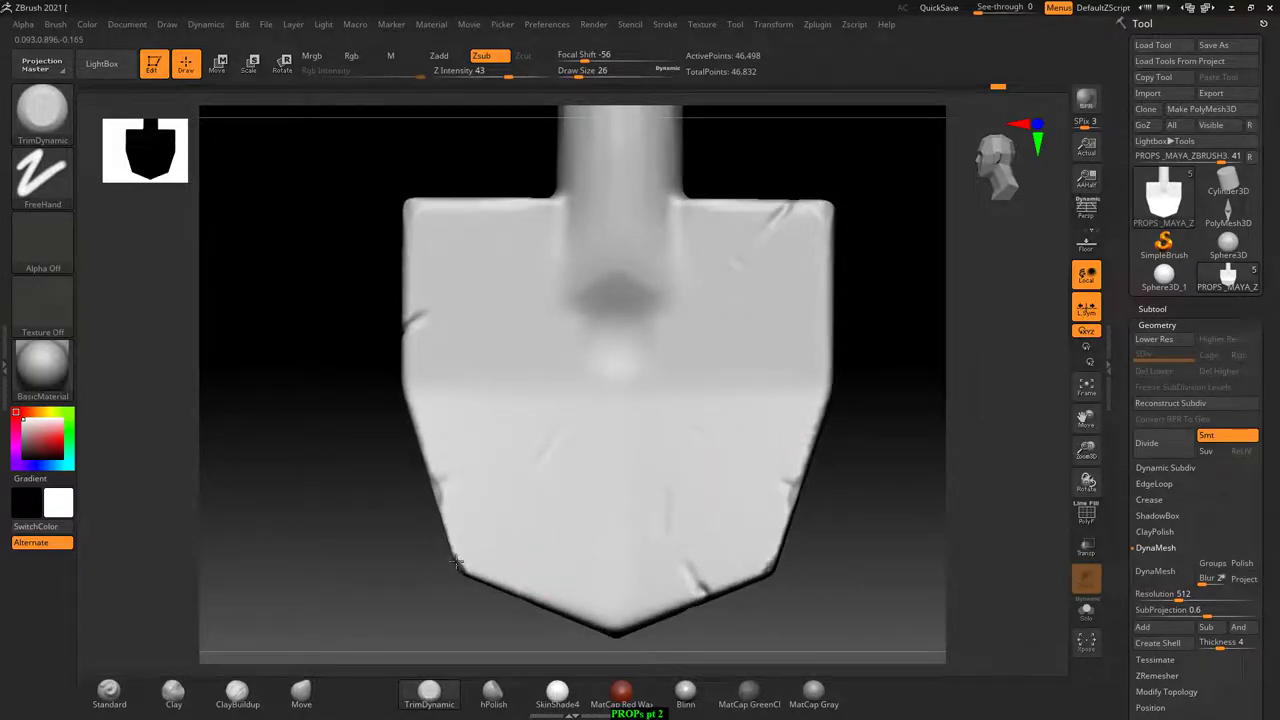
pyautogui.moveTo(397, 586); pyautogui.dragTo(428, 514)
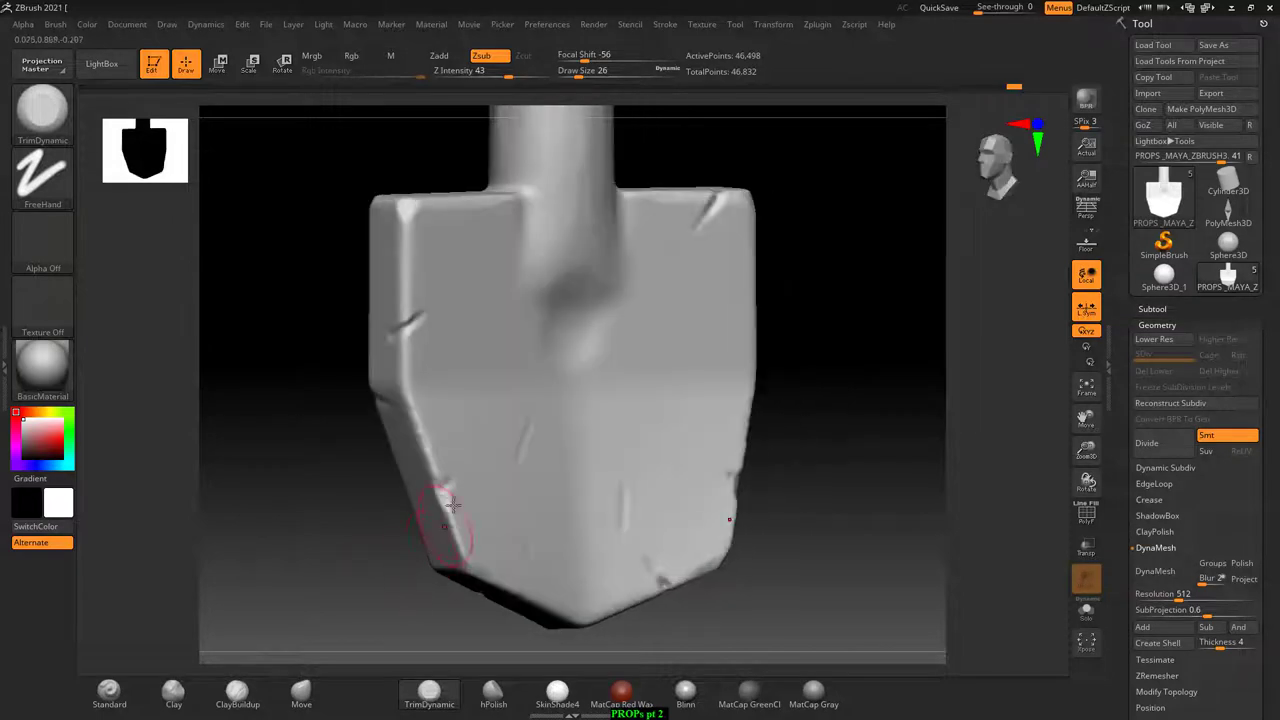
pyautogui.press('[')
pyautogui.press('[')
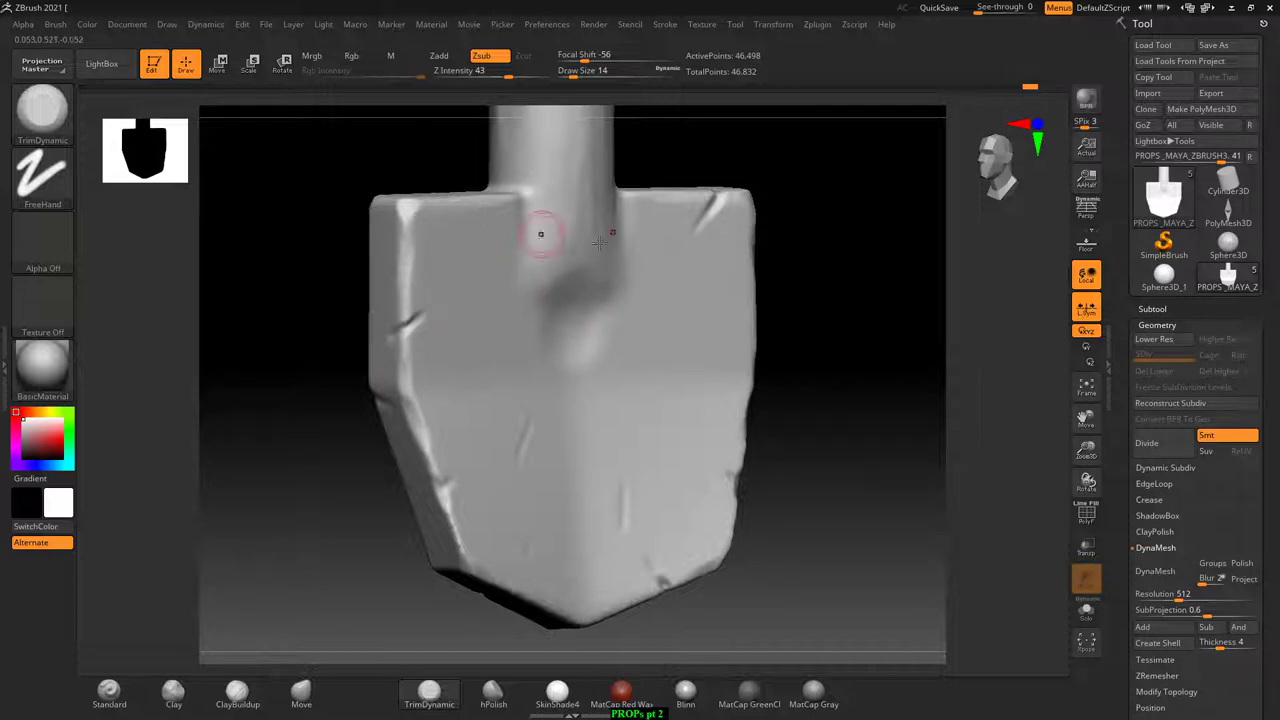
pyautogui.keyDown('alt'); pyautogui.moveTo(864, 285); pyautogui.dragTo(857, 402); pyautogui.keyUp('alt')
pyautogui.press(']')
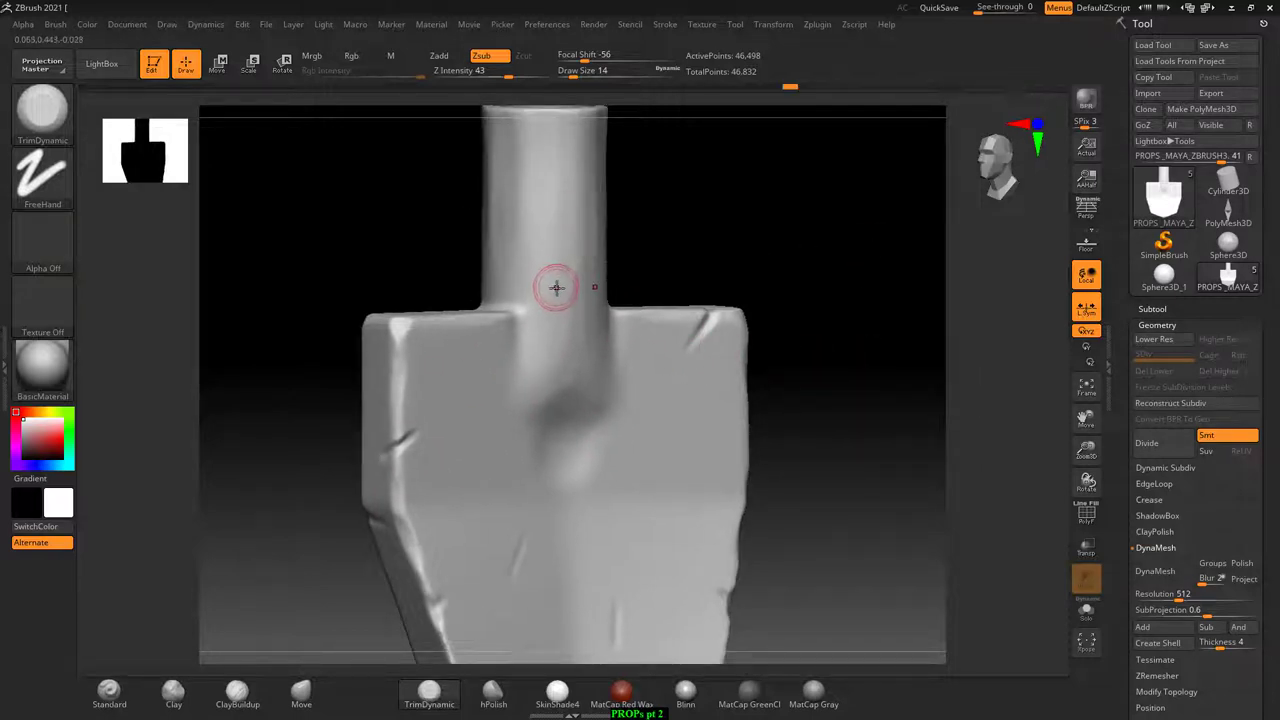
pyautogui.press(']')
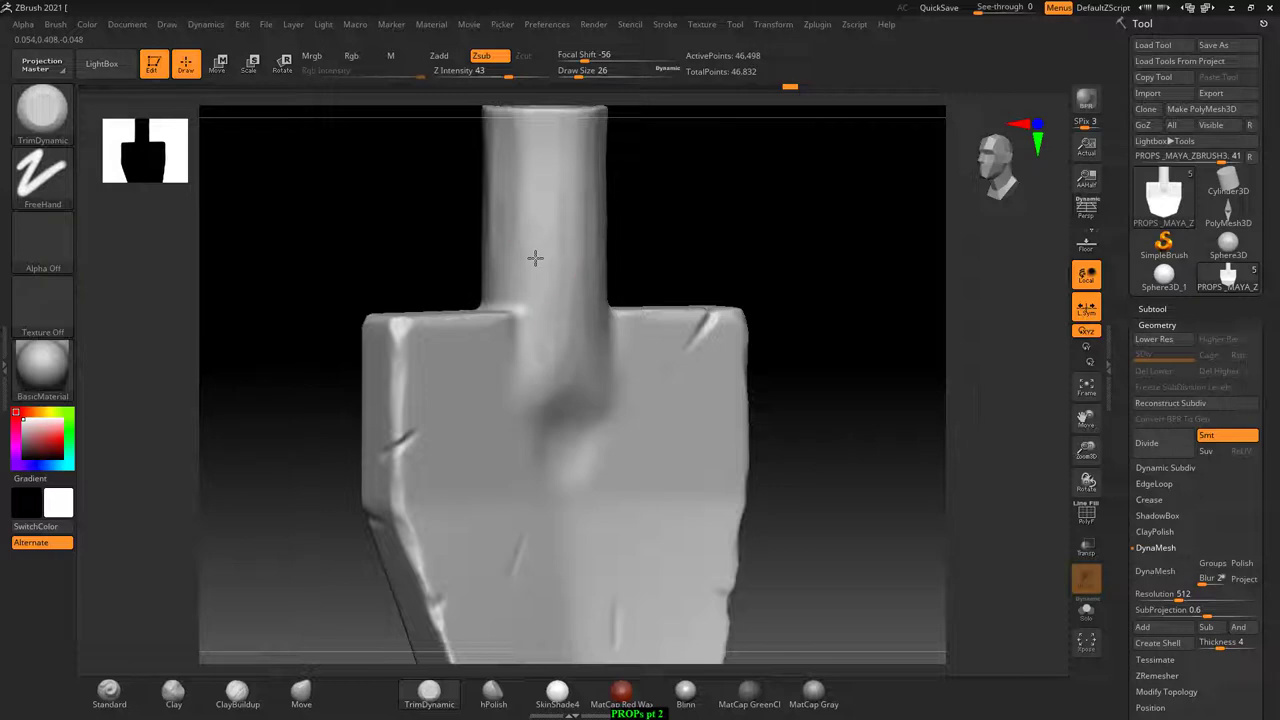
pyautogui.hotkey('ctrl', 'z')
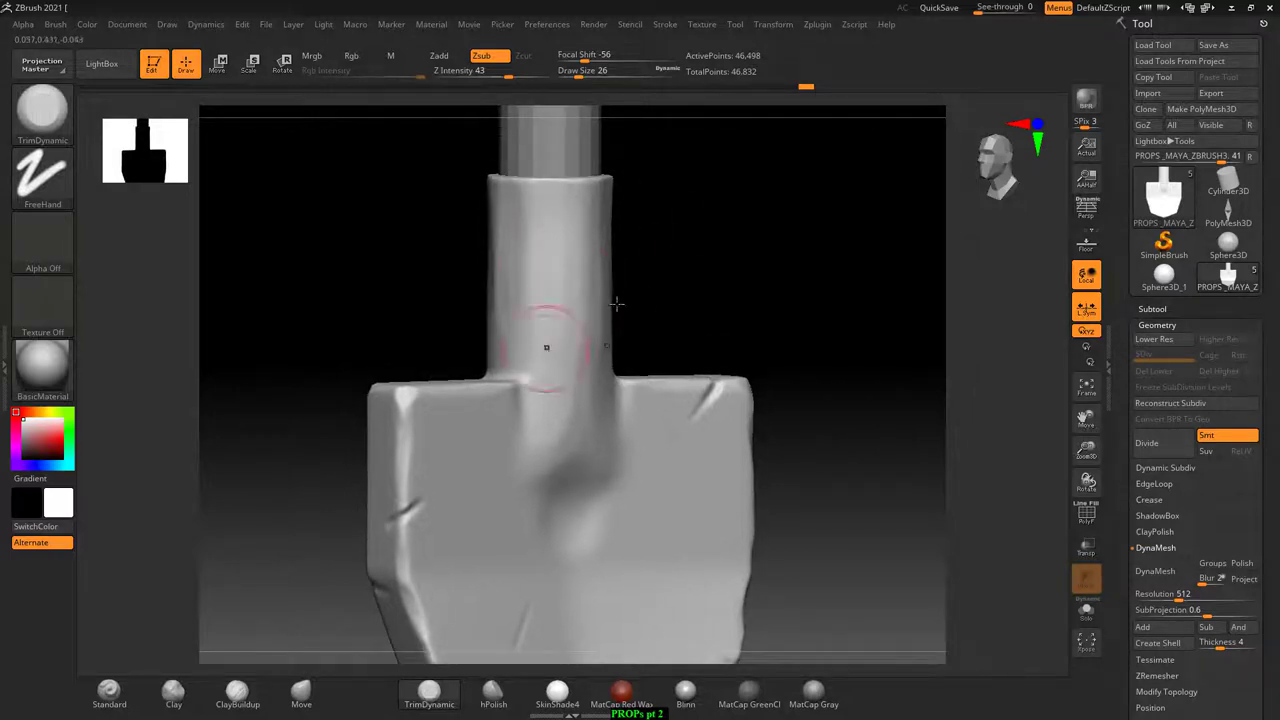
pyautogui.hotkey('ctrl', 'z')
pyautogui.press('[')
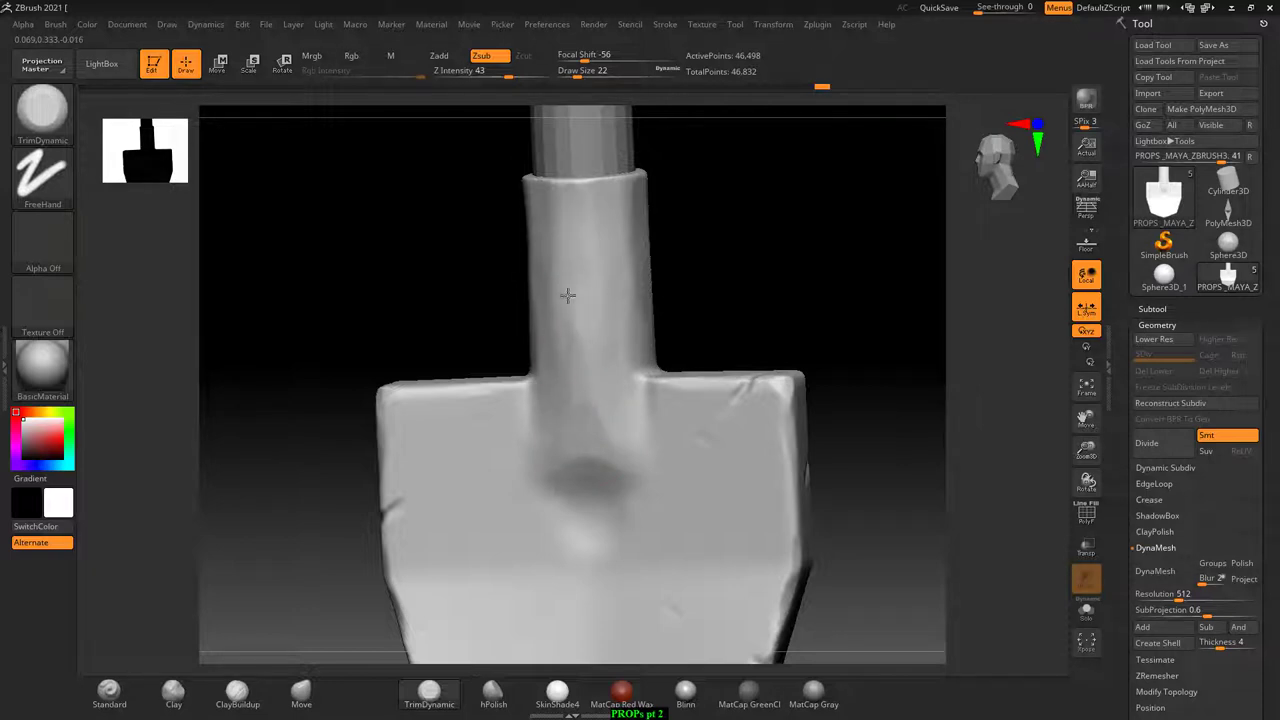
# - Trim the handle collar and blade edges into flat bevelled planes from several angles
pyautogui.moveTo(748, 252); pyautogui.dragTo(714, 295)
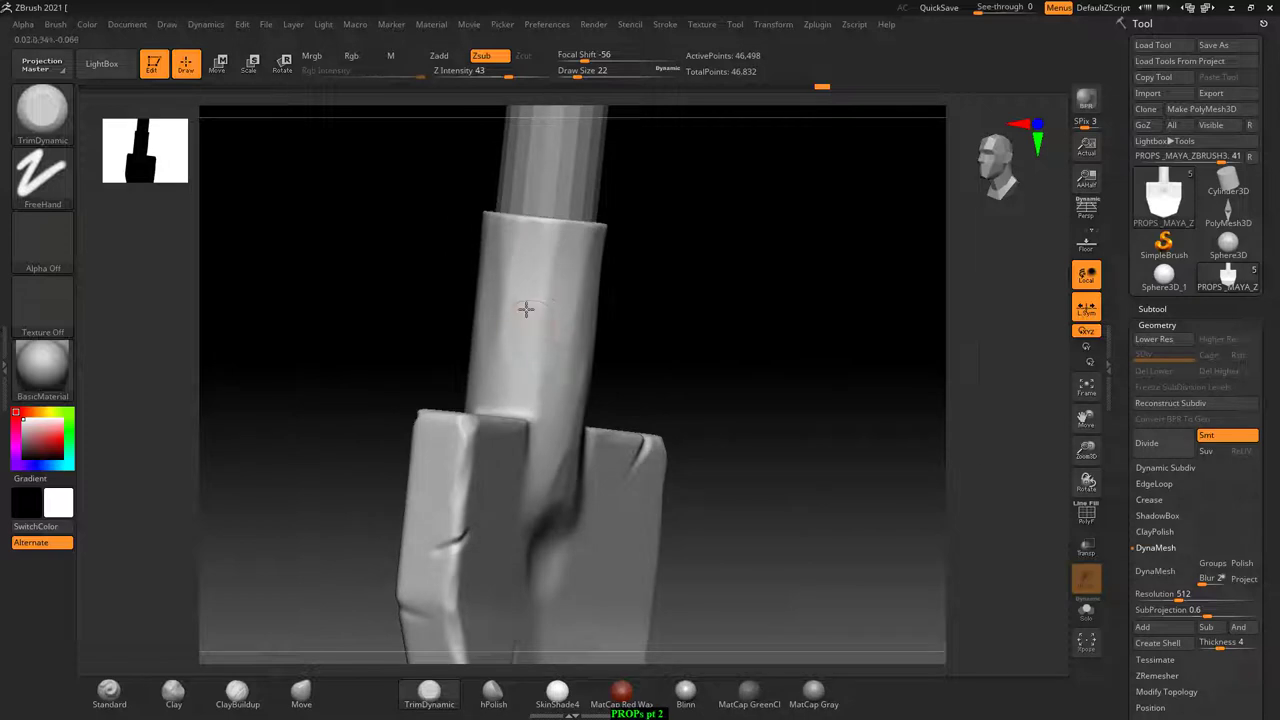
pyautogui.moveTo(523, 306)
pyautogui.mouseDown(button='right')
pyautogui.moveTo(630, 321)
pyautogui.moveTo(533, 258)
pyautogui.mouseUp(button='right')
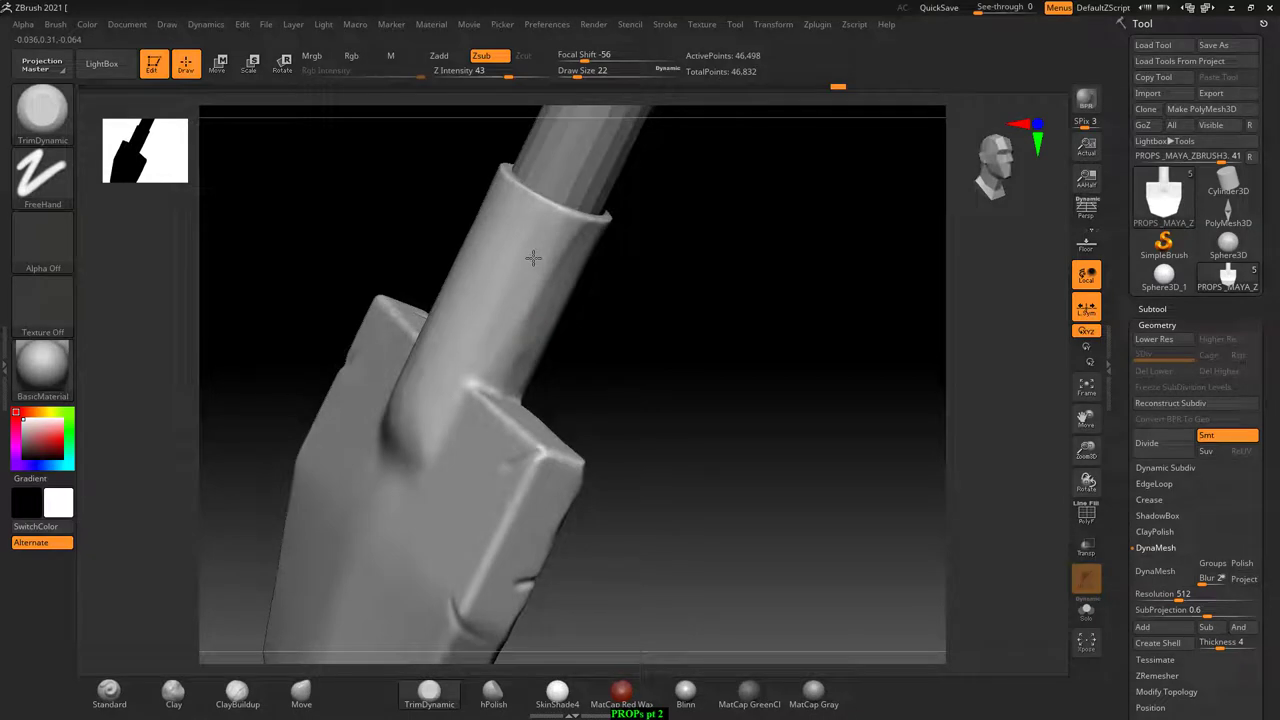
pyautogui.moveTo(533, 258); pyautogui.dragTo(571, 271, button='right')
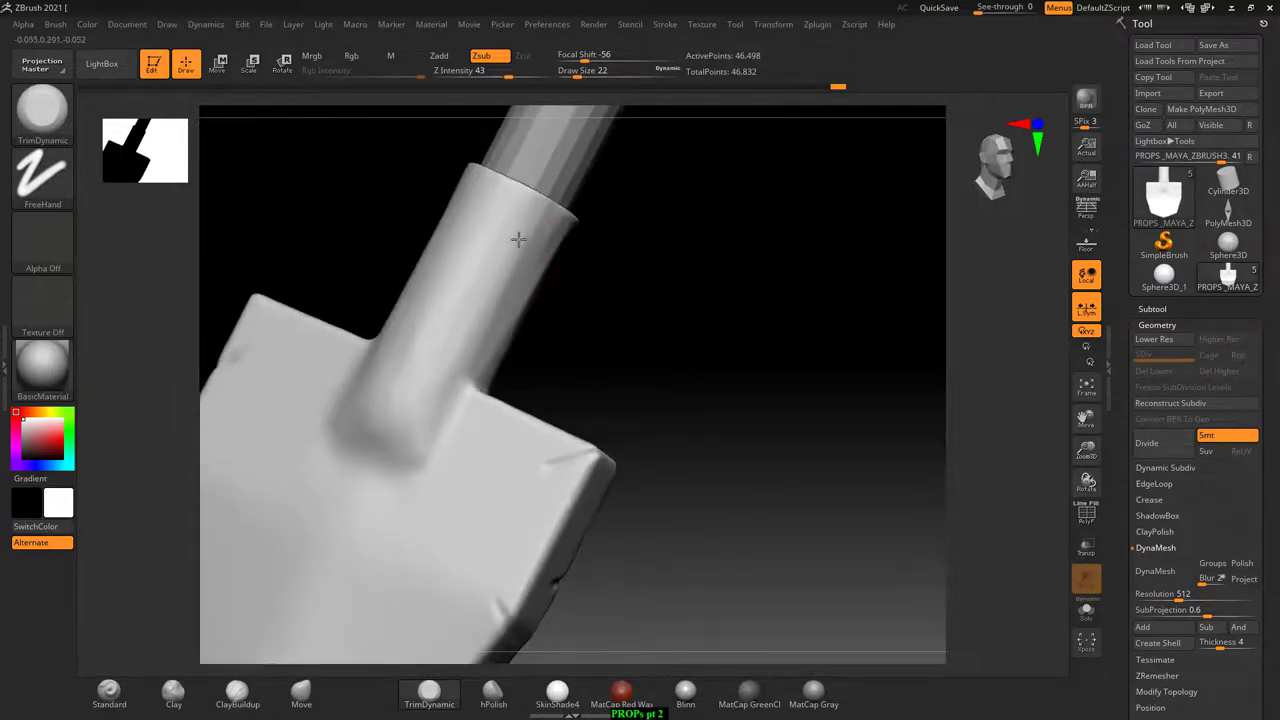
pyautogui.moveTo(518, 238); pyautogui.dragTo(629, 260, button='right')
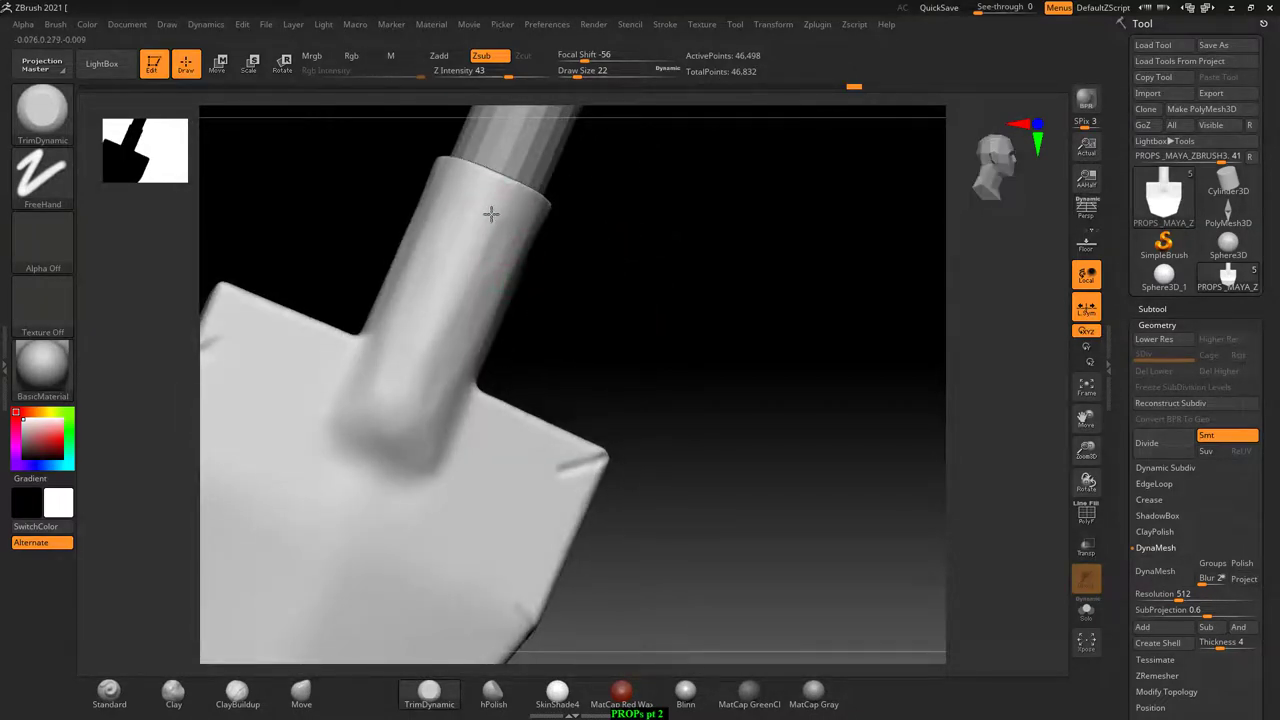
pyautogui.moveTo(449, 214)
pyautogui.mouseDown(button='right')
pyautogui.moveTo(598, 237)
pyautogui.moveTo(472, 229)
pyautogui.moveTo(426, 326)
pyautogui.mouseUp(button='right')
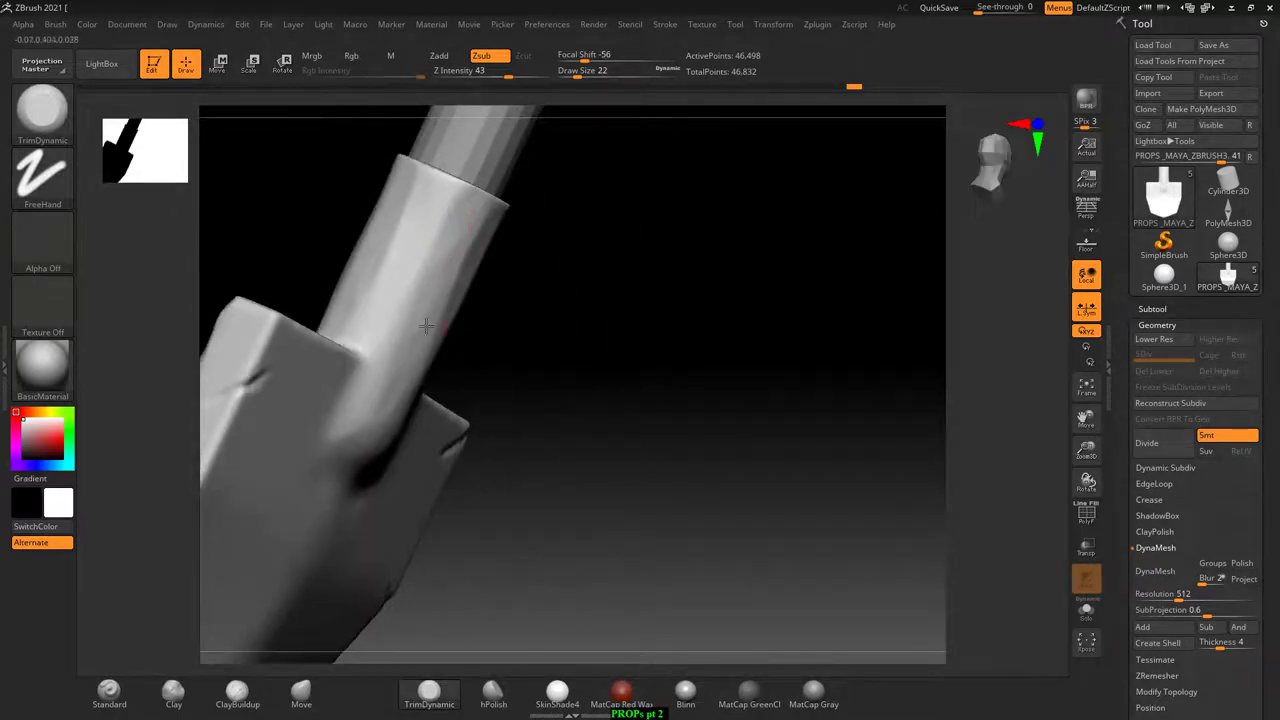
pyautogui.moveTo(583, 357)
pyautogui.mouseDown(button='right')
pyautogui.moveTo(694, 331)
pyautogui.moveTo(534, 409)
pyautogui.moveTo(634, 275)
pyautogui.moveTo(677, 257)
pyautogui.moveTo(858, 350)
pyautogui.mouseUp(button='right')
pyautogui.keyDown('alt'); pyautogui.moveTo(800, 423); pyautogui.dragTo(743, 434, button='right'); pyautogui.keyUp('alt')
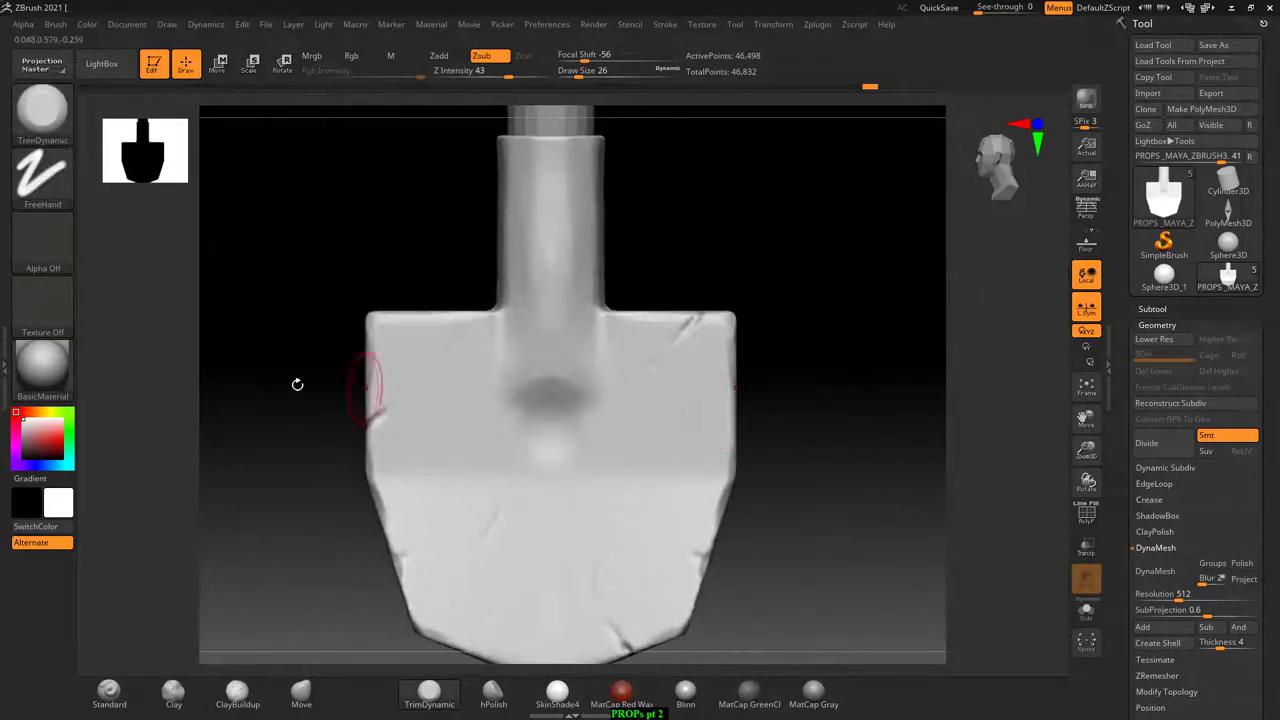
# - Load TrimDynamicSlice from LightBox's Brush > Trim folder as the current brush
pyautogui.click(106, 66)
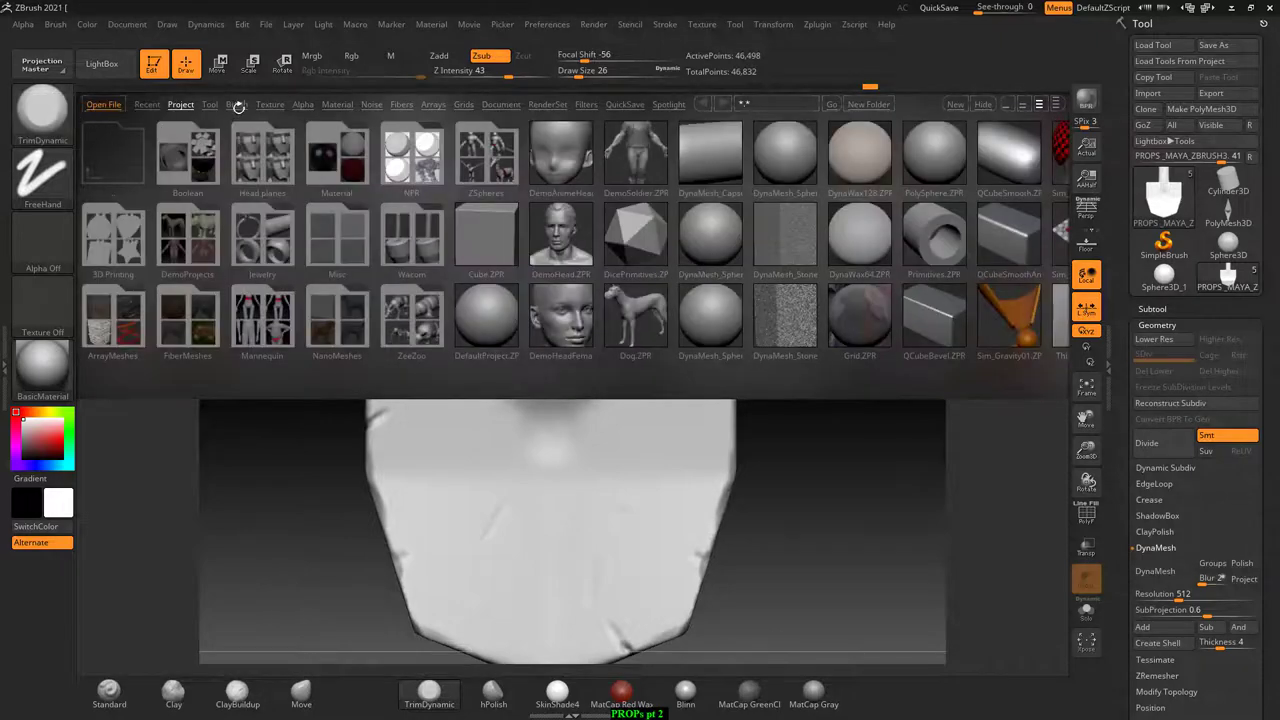
pyautogui.click(237, 105)
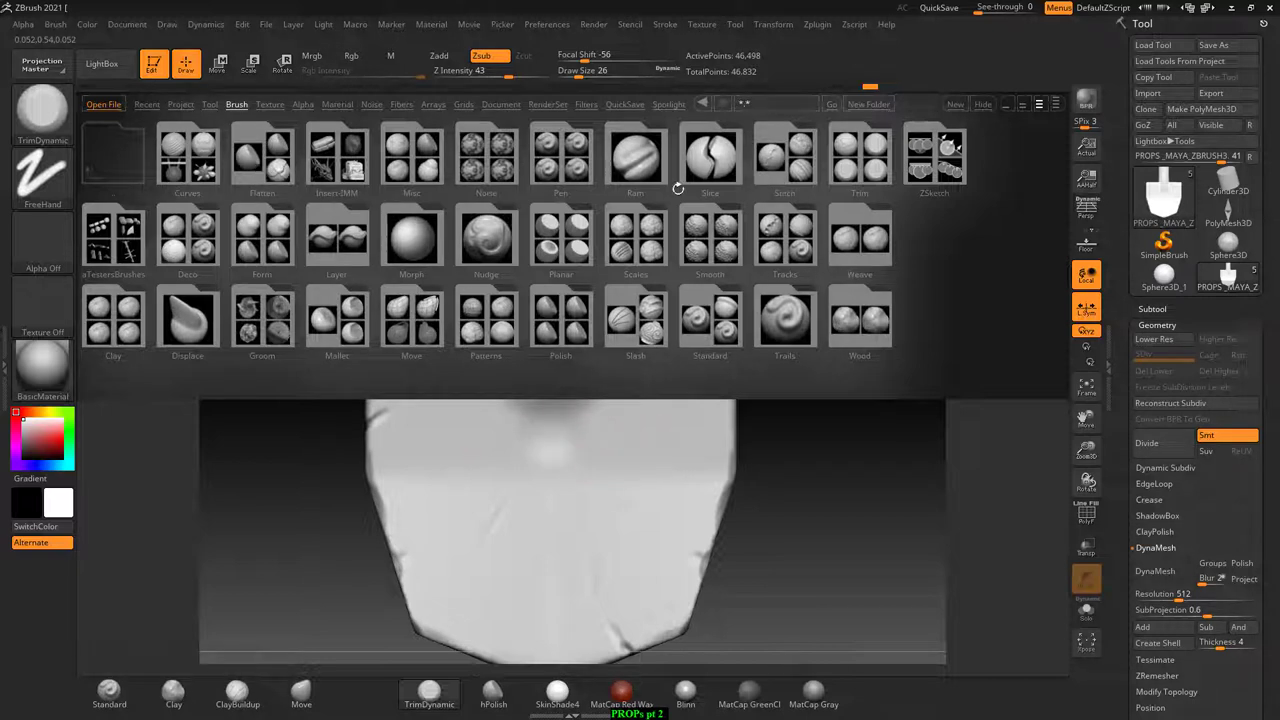
pyautogui.click(865, 168)
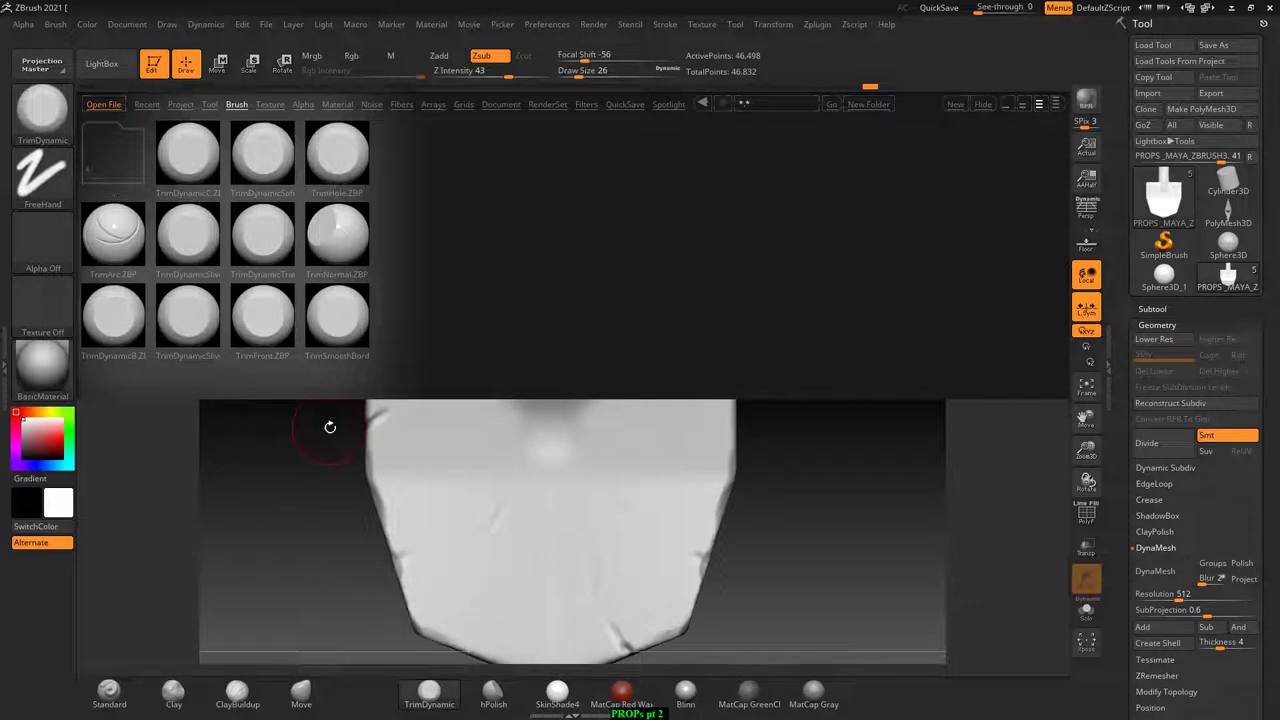
pyautogui.click(188, 318)
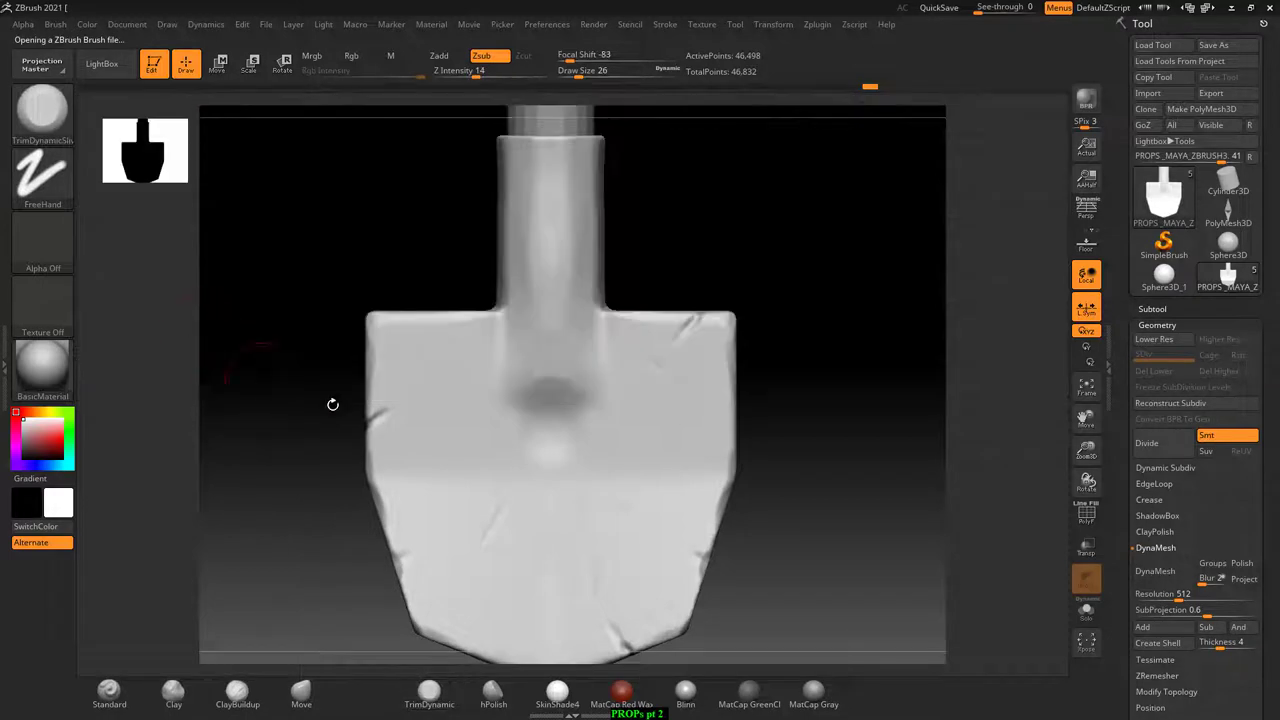
pyautogui.moveTo(818, 441)
pyautogui.mouseDown()
pyautogui.moveTo(855, 434)
pyautogui.moveTo(830, 470)
pyautogui.mouseUp()
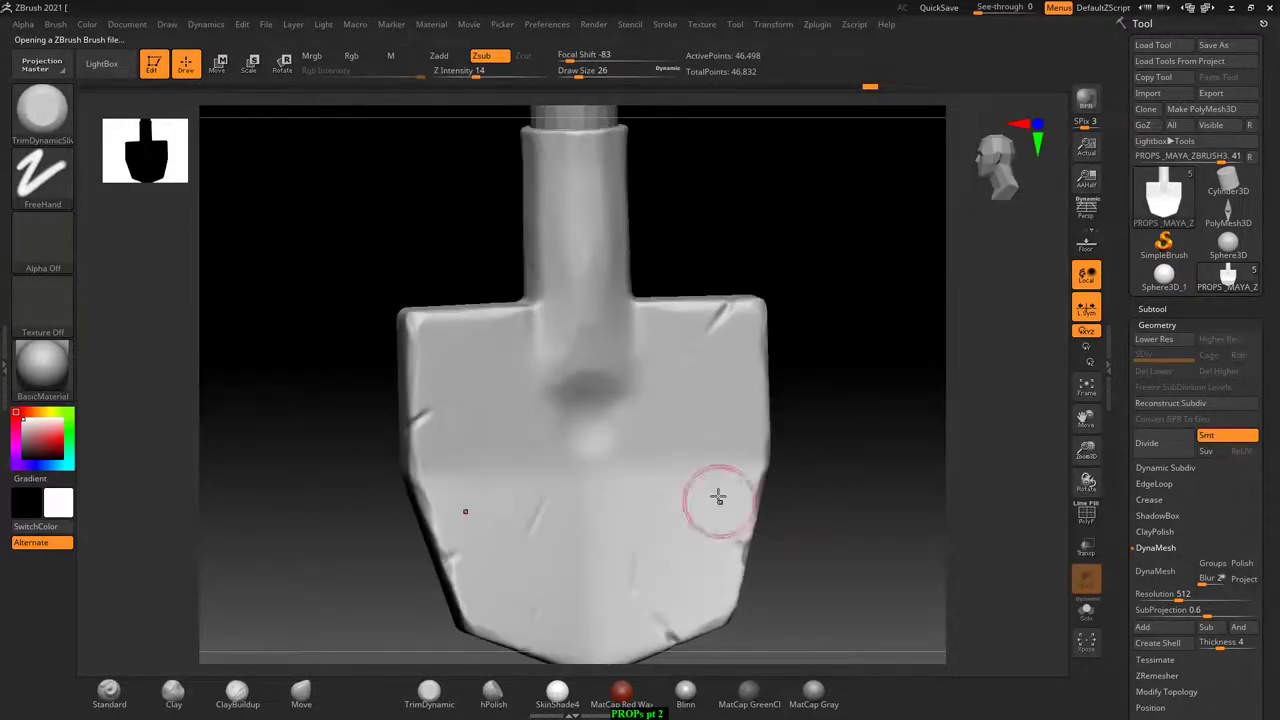
pyautogui.moveTo(720, 466); pyautogui.dragTo(717, 500)
pyautogui.moveTo(678, 542)
pyautogui.mouseDown(button='right')
pyautogui.moveTo(857, 443)
pyautogui.moveTo(737, 435)
pyautogui.mouseUp(button='right')
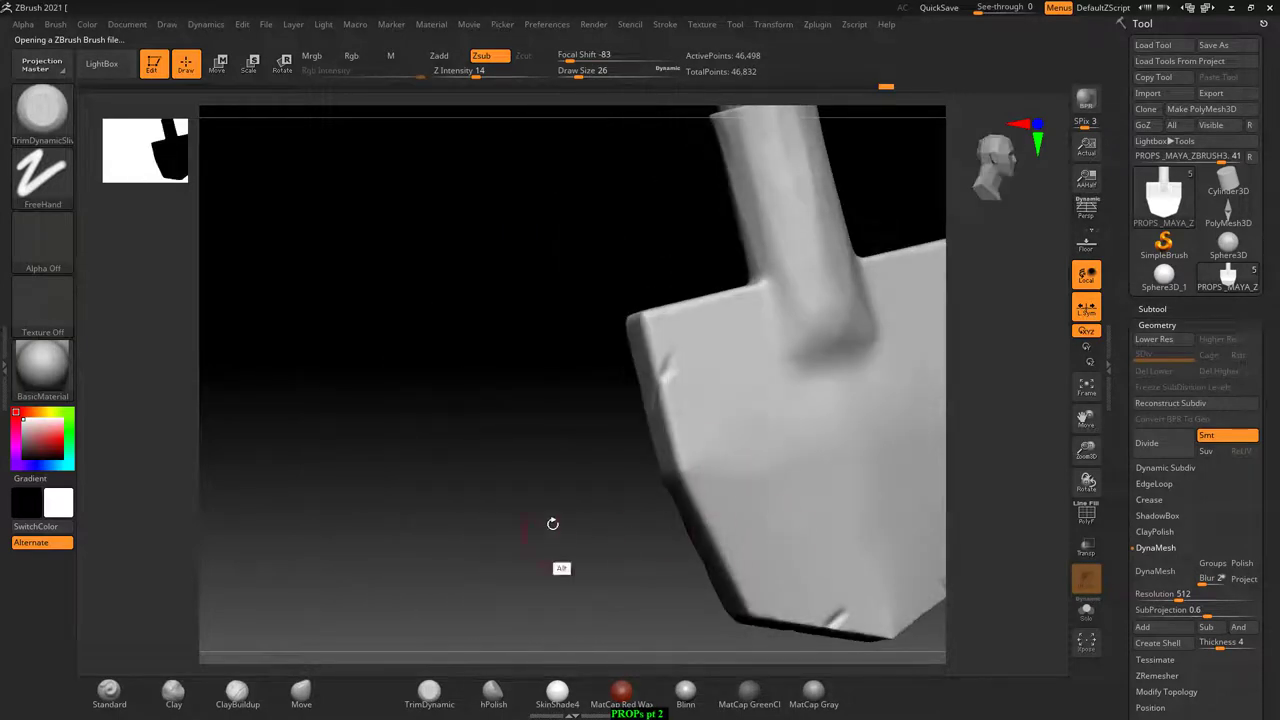
pyautogui.moveTo(551, 523); pyautogui.dragTo(591, 443)
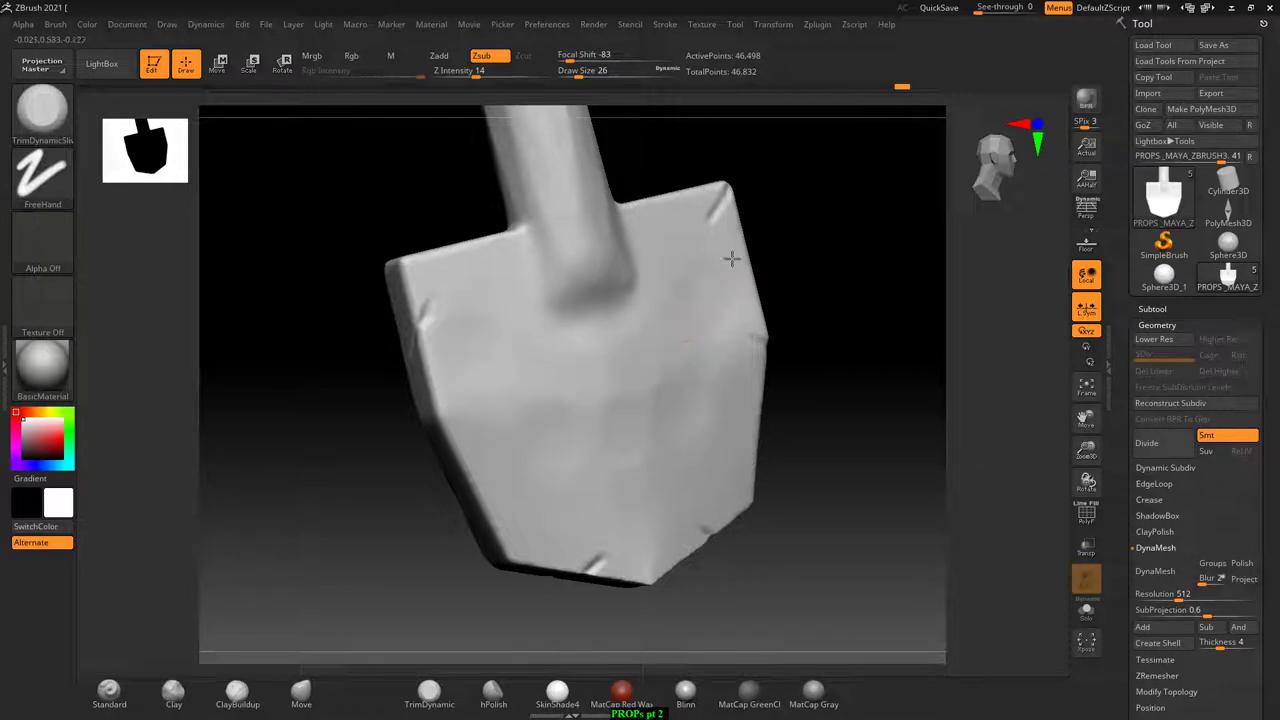
pyautogui.moveTo(846, 400)
pyautogui.mouseDown()
pyautogui.moveTo(726, 449)
pyautogui.moveTo(860, 360)
pyautogui.moveTo(744, 475)
pyautogui.mouseUp()
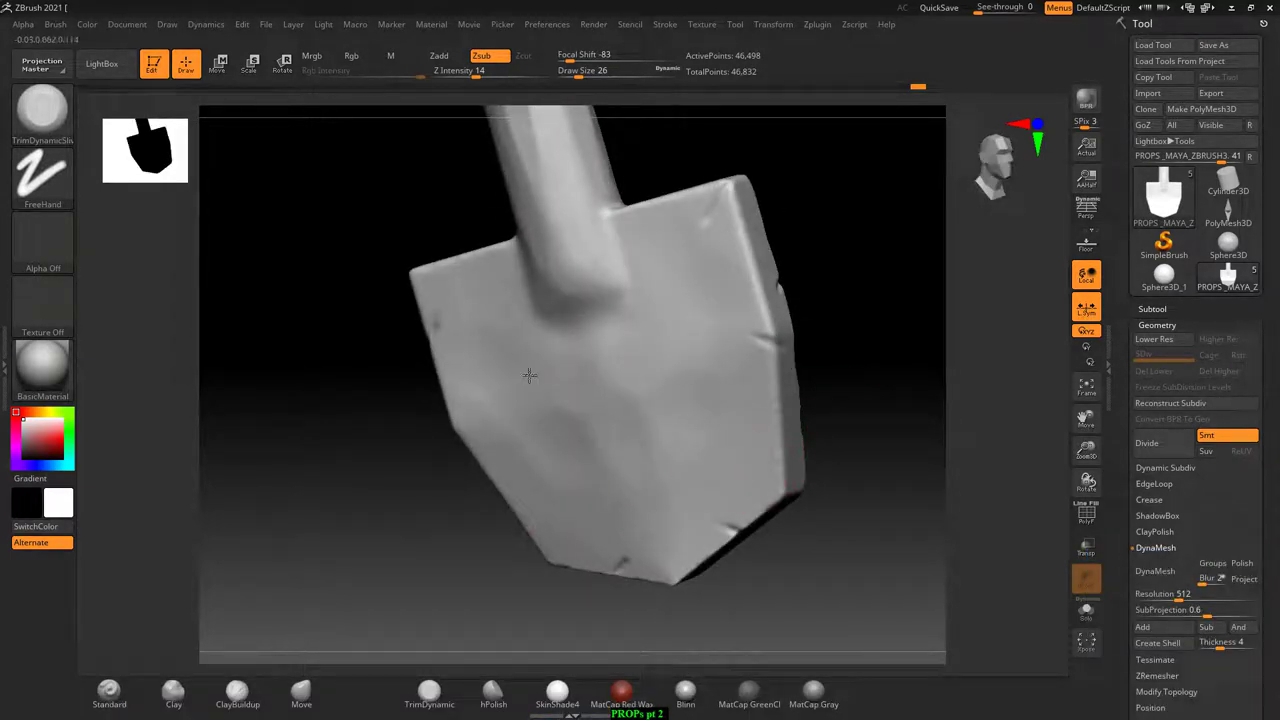
pyautogui.moveTo(864, 401); pyautogui.dragTo(538, 457)
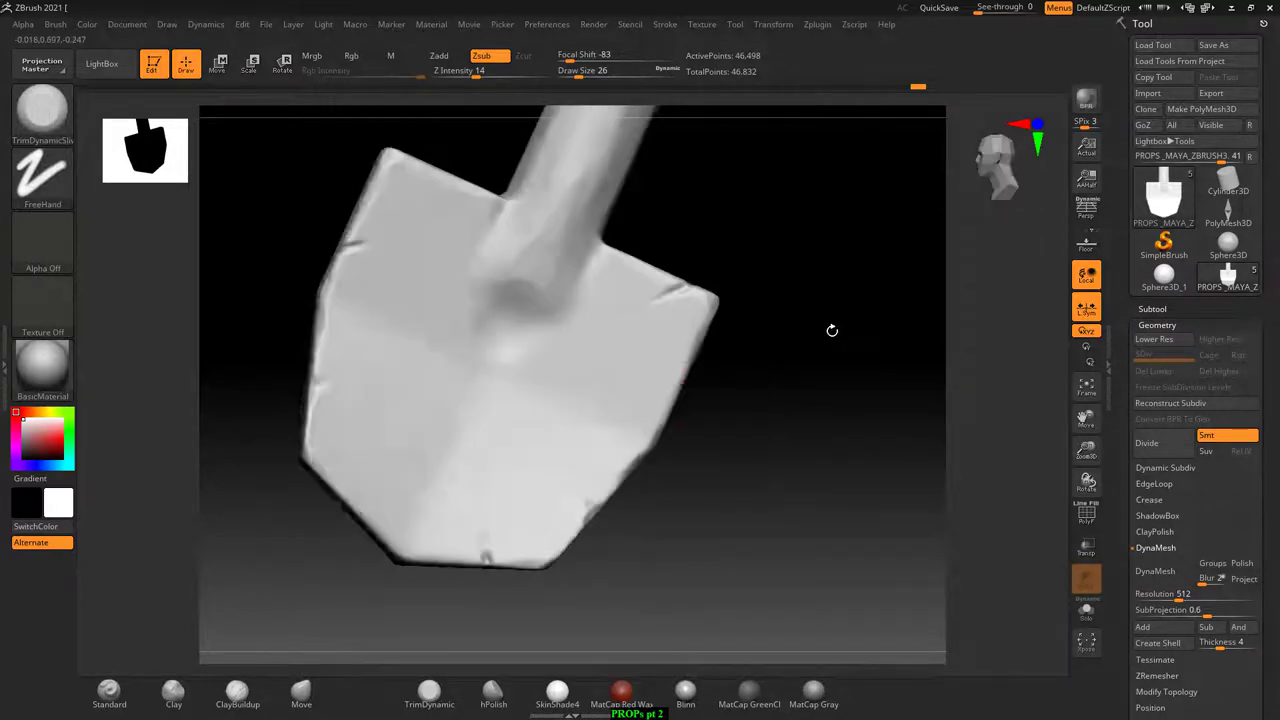
pyautogui.moveTo(831, 329)
pyautogui.mouseDown()
pyautogui.moveTo(608, 317)
pyautogui.moveTo(623, 306)
pyautogui.mouseUp()
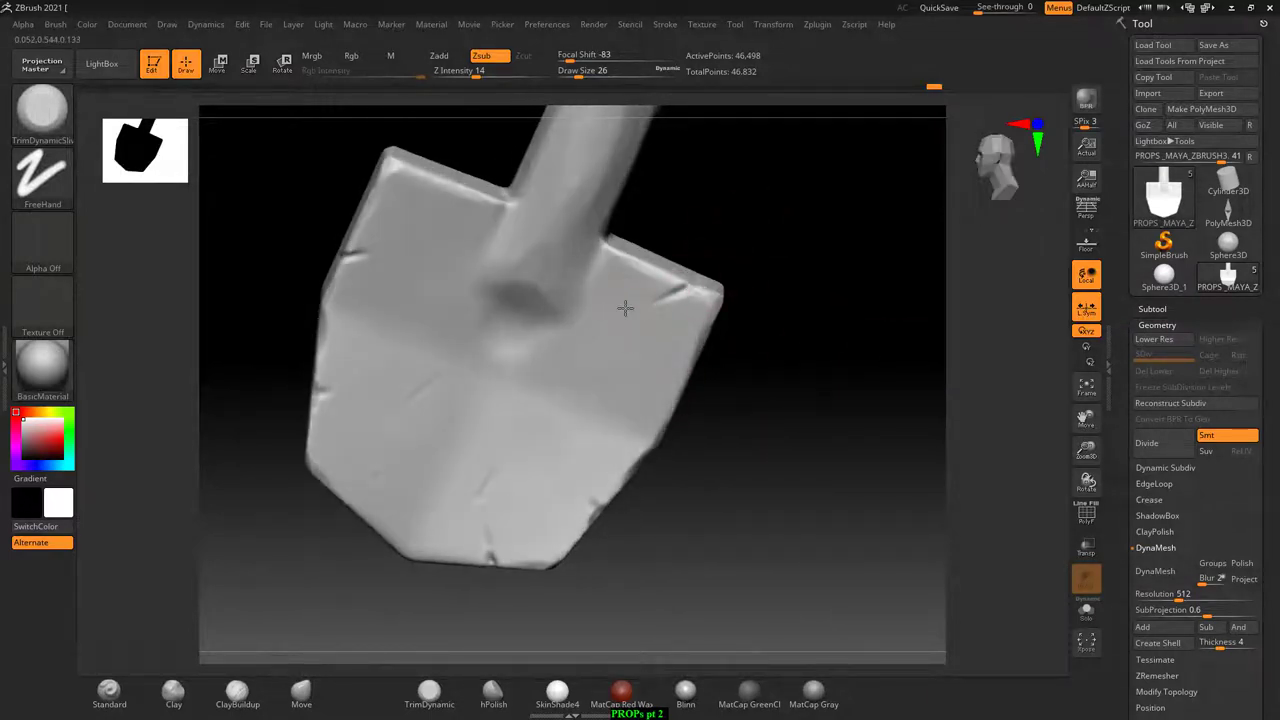
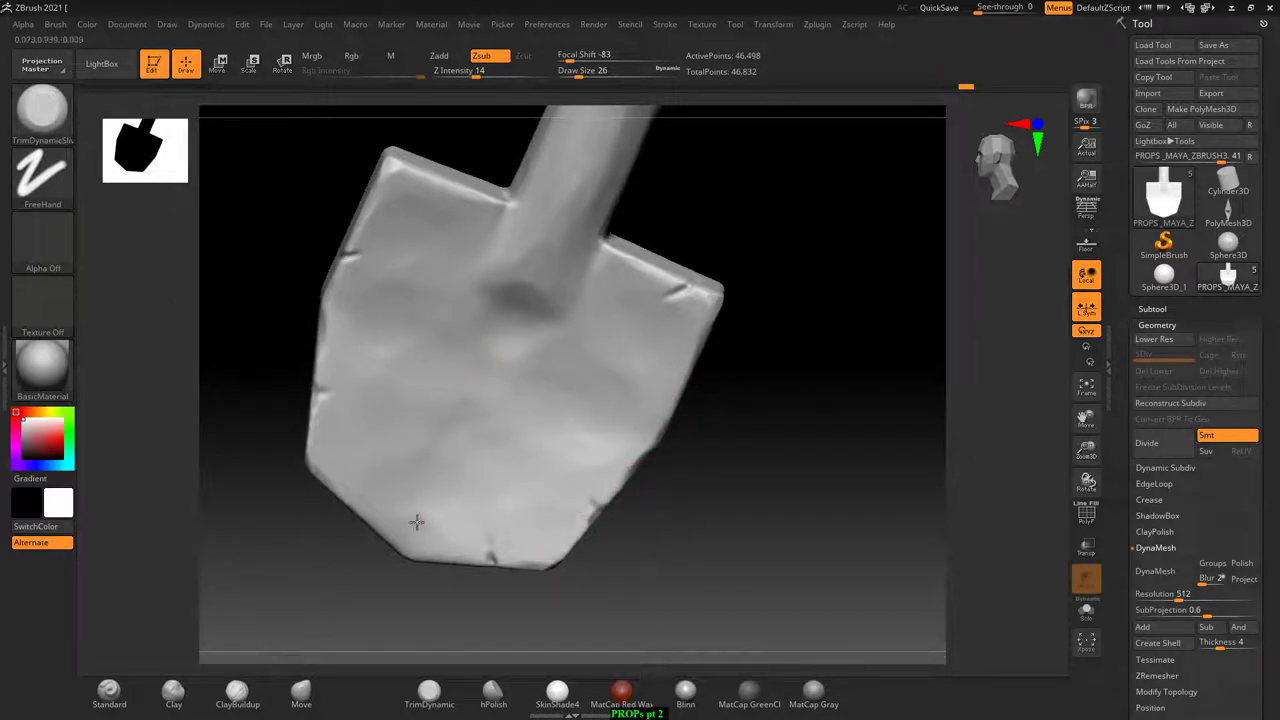
# - Shift-smooth the dark creased bevels along the blade's lower-left edge, side edge and corner
pyautogui.moveTo(414, 520); pyautogui.dragTo(347, 478, button='right')
pyautogui.moveTo(347, 478); pyautogui.dragTo(350, 482)
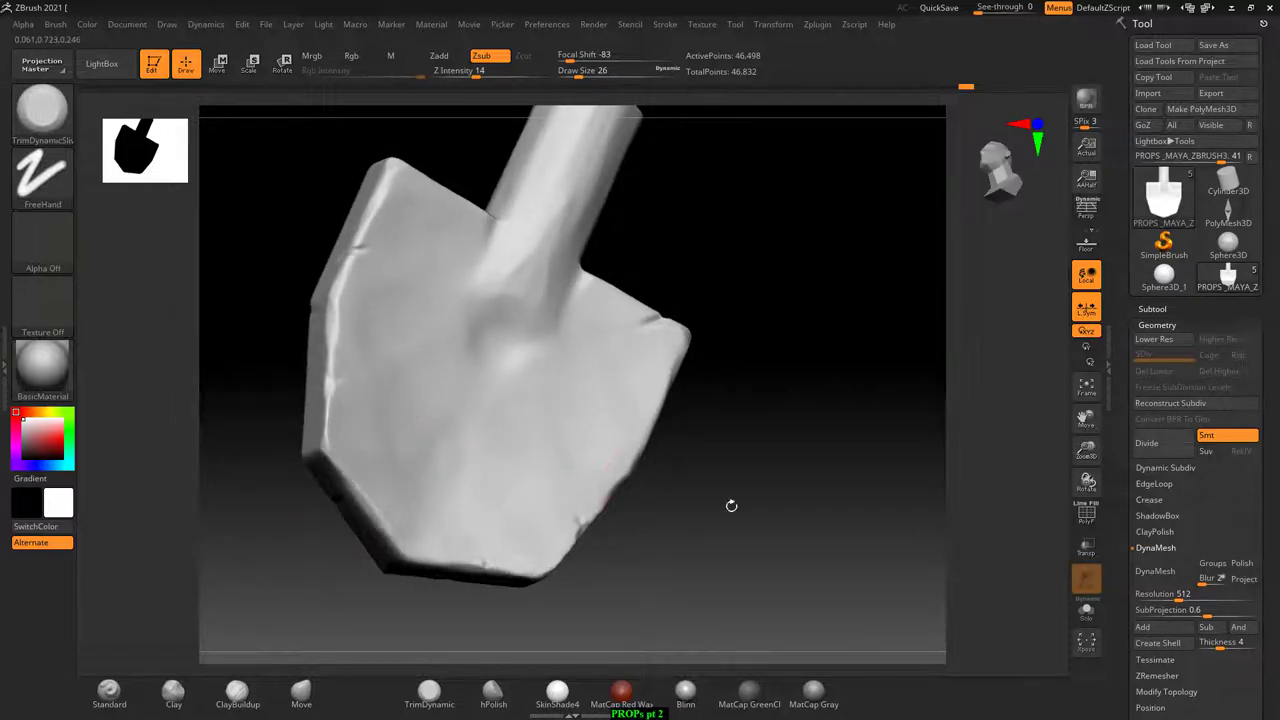
pyautogui.moveTo(729, 506)
pyautogui.mouseDown(button='right')
pyautogui.moveTo(626, 543)
pyautogui.moveTo(511, 373)
pyautogui.mouseUp(button='right')
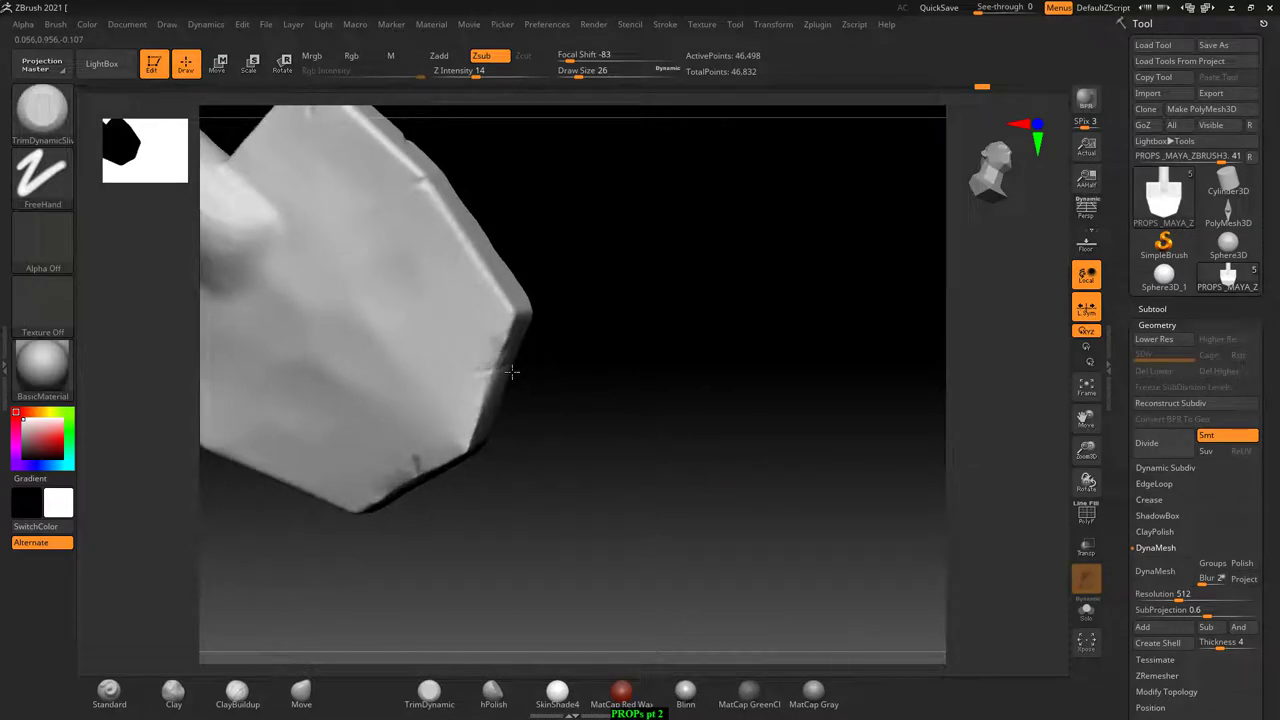
pyautogui.keyDown('shift'); pyautogui.click(511, 372); pyautogui.keyUp('shift')
pyautogui.moveTo(511, 372)
pyautogui.keyDown('ctrl'); pyautogui.mouseDown(button='right')
pyautogui.moveTo(657, 386)
pyautogui.moveTo(480, 486)
pyautogui.mouseUp(button='right'); pyautogui.keyUp('ctrl')
pyautogui.keyDown('shift'); pyautogui.click(454, 458); pyautogui.keyUp('shift')
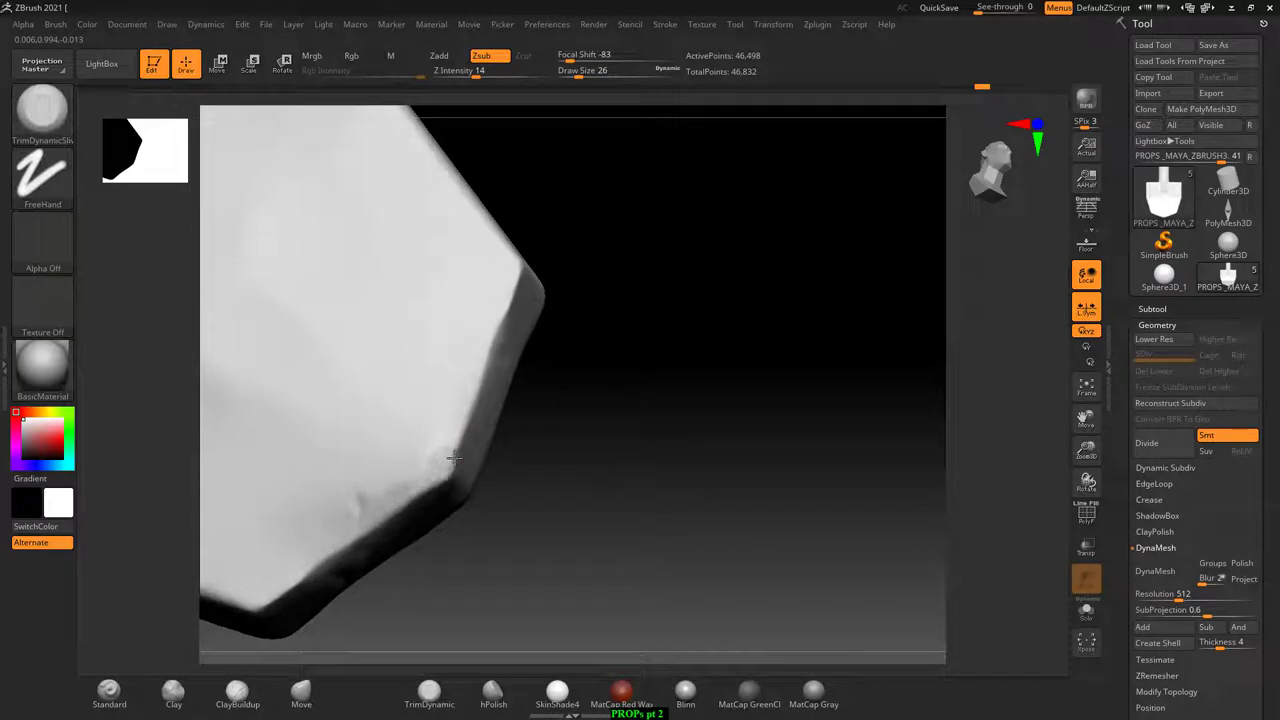
pyautogui.keyDown('shift'); pyautogui.moveTo(454, 458); pyautogui.dragTo(454, 458); pyautogui.keyUp('shift')
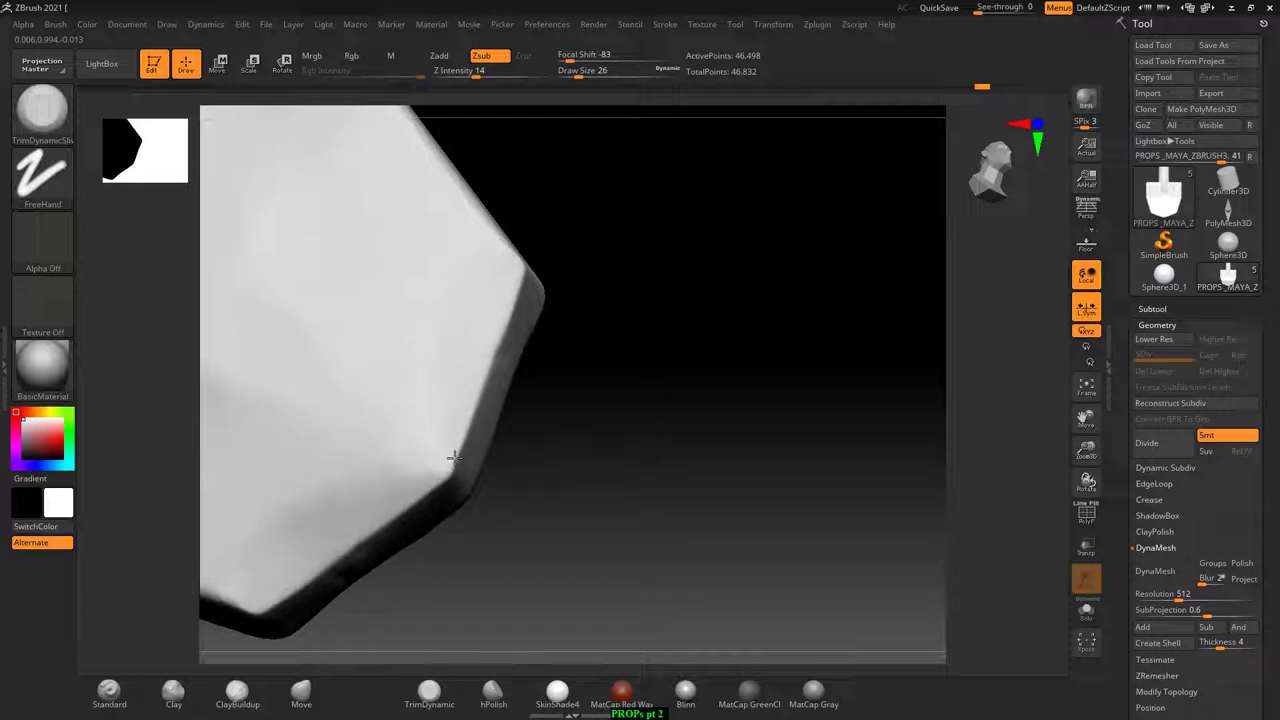
pyautogui.moveTo(454, 458); pyautogui.dragTo(579, 292, button='right')
pyautogui.keyDown('shift'); pyautogui.moveTo(579, 292); pyautogui.dragTo(548, 292); pyautogui.keyUp('shift')
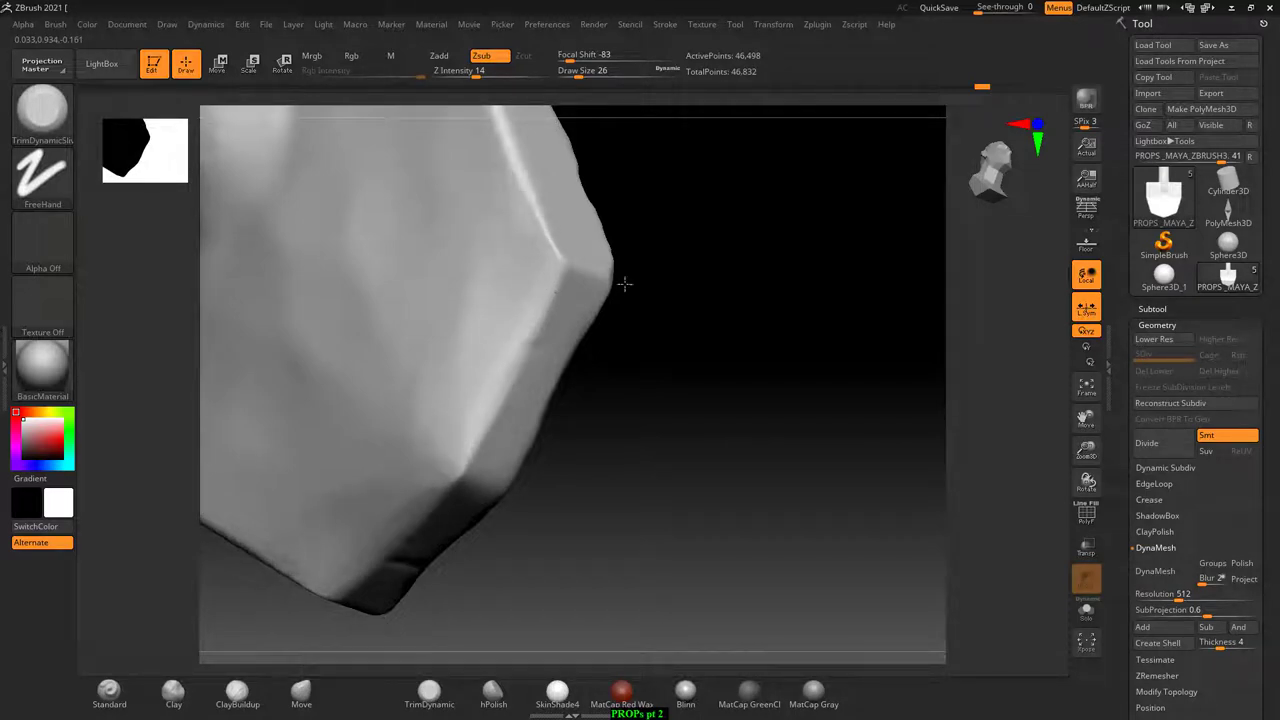
# - Orbit around the blade to inspect its upper face and bevelled corners
pyautogui.moveTo(623, 280); pyautogui.dragTo(661, 385)
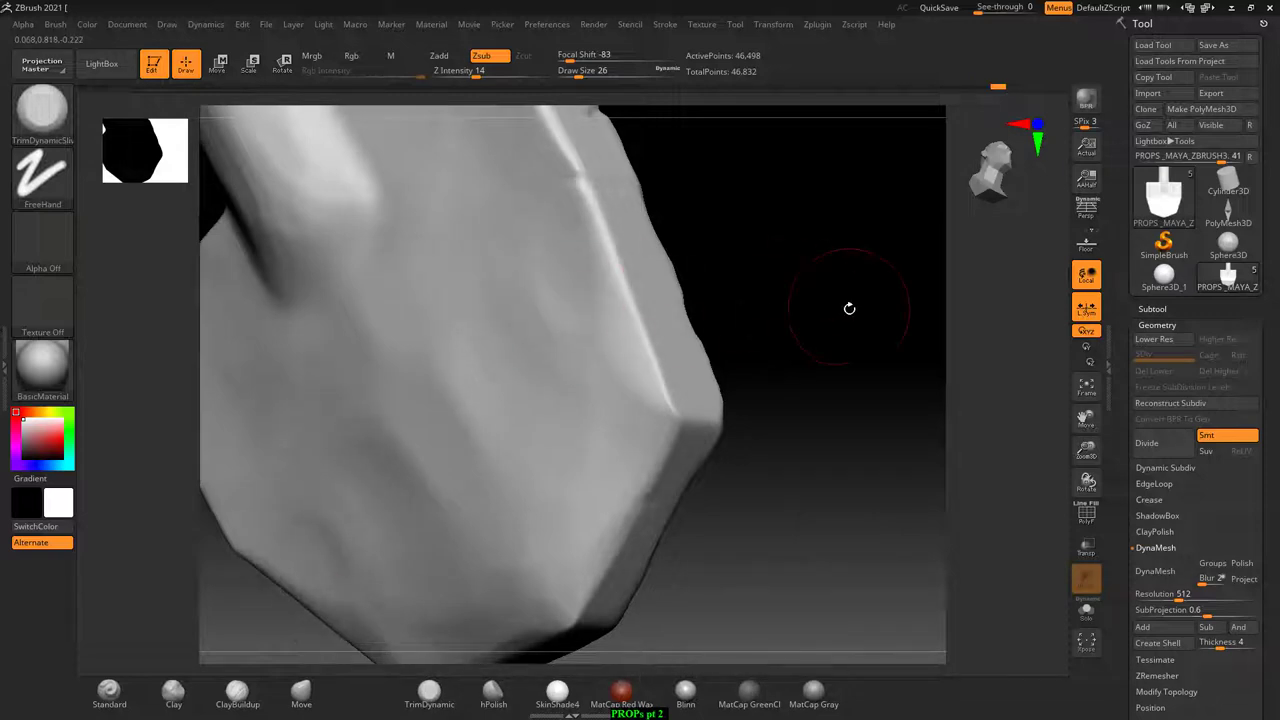
pyautogui.moveTo(846, 303); pyautogui.dragTo(617, 425)
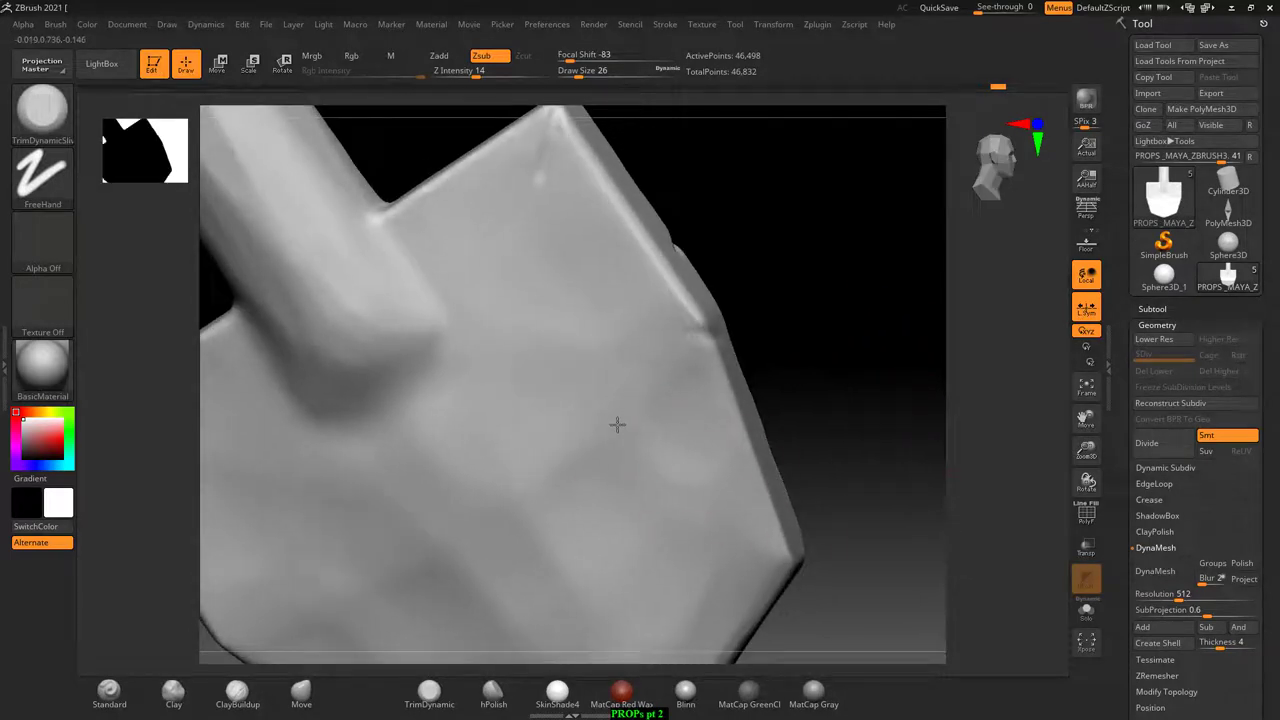
pyautogui.moveTo(740, 206); pyautogui.dragTo(740, 246)
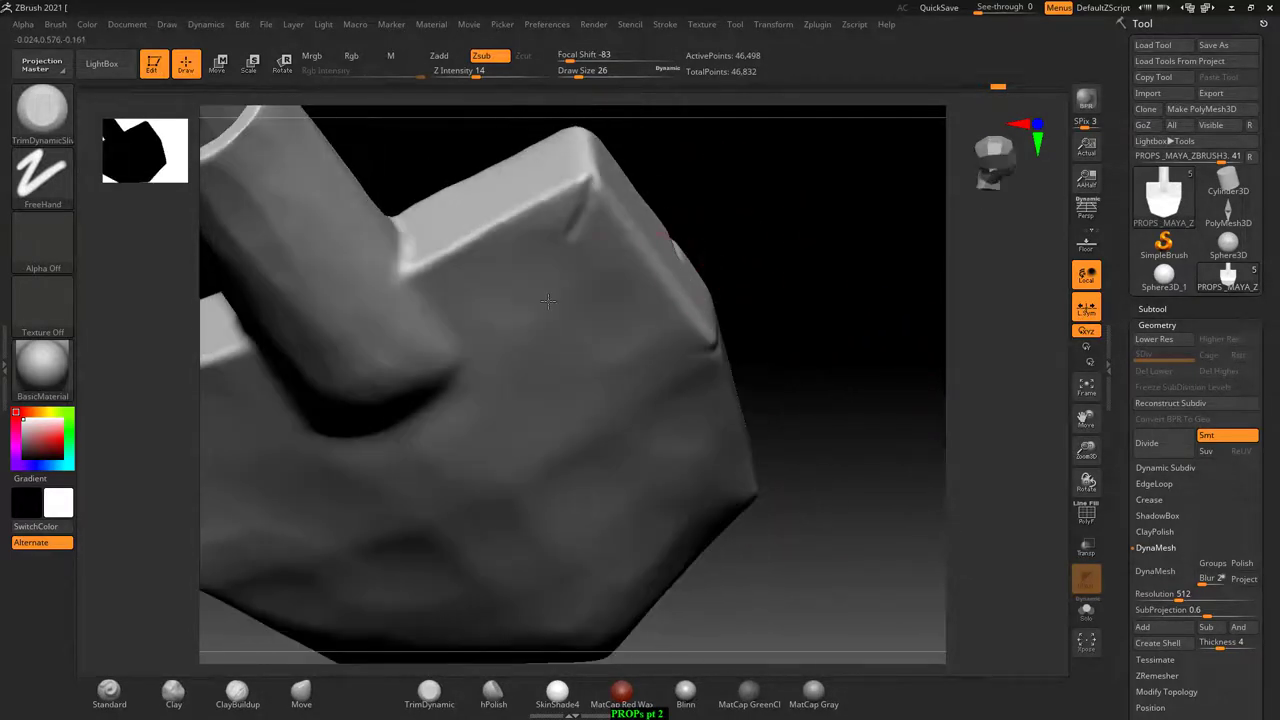
pyautogui.moveTo(530, 435)
pyautogui.mouseDown()
pyautogui.moveTo(883, 394)
pyautogui.moveTo(929, 357)
pyautogui.moveTo(843, 363)
pyautogui.moveTo(805, 387)
pyautogui.moveTo(829, 366)
pyautogui.moveTo(457, 466)
pyautogui.mouseUp()
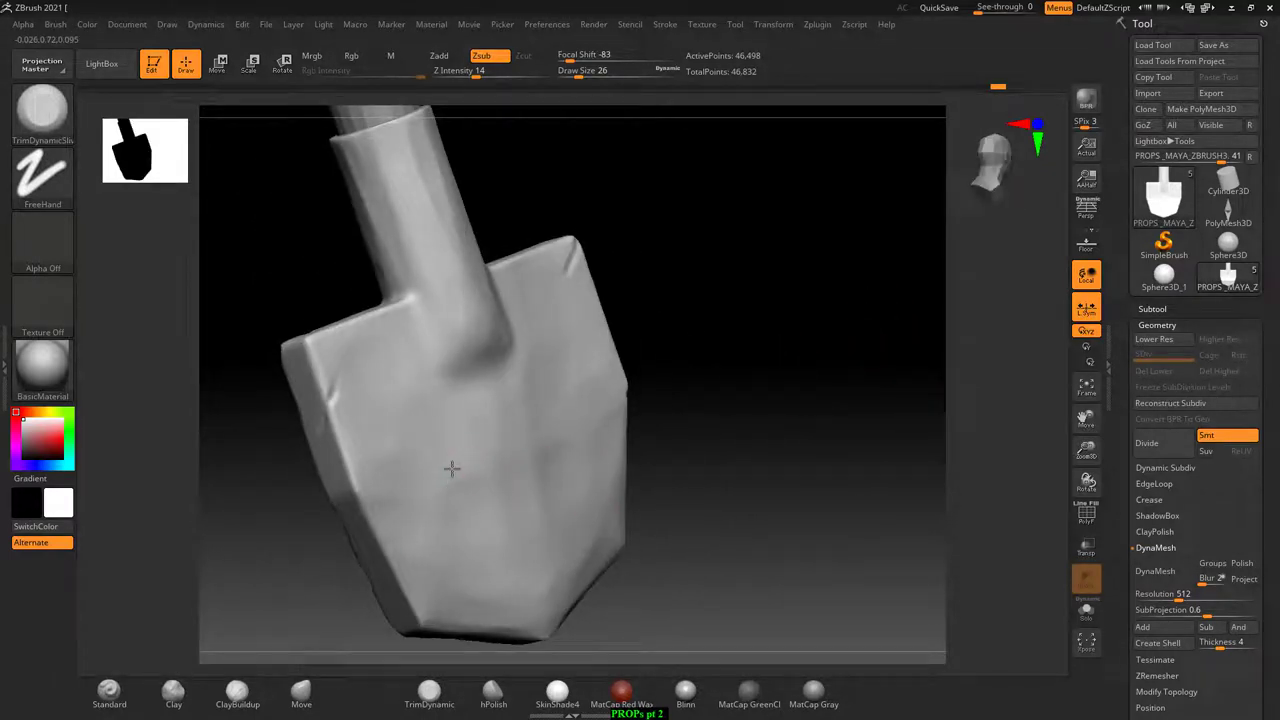
pyautogui.moveTo(700, 395)
pyautogui.mouseDown()
pyautogui.moveTo(711, 391)
pyautogui.moveTo(691, 414)
pyautogui.mouseUp()
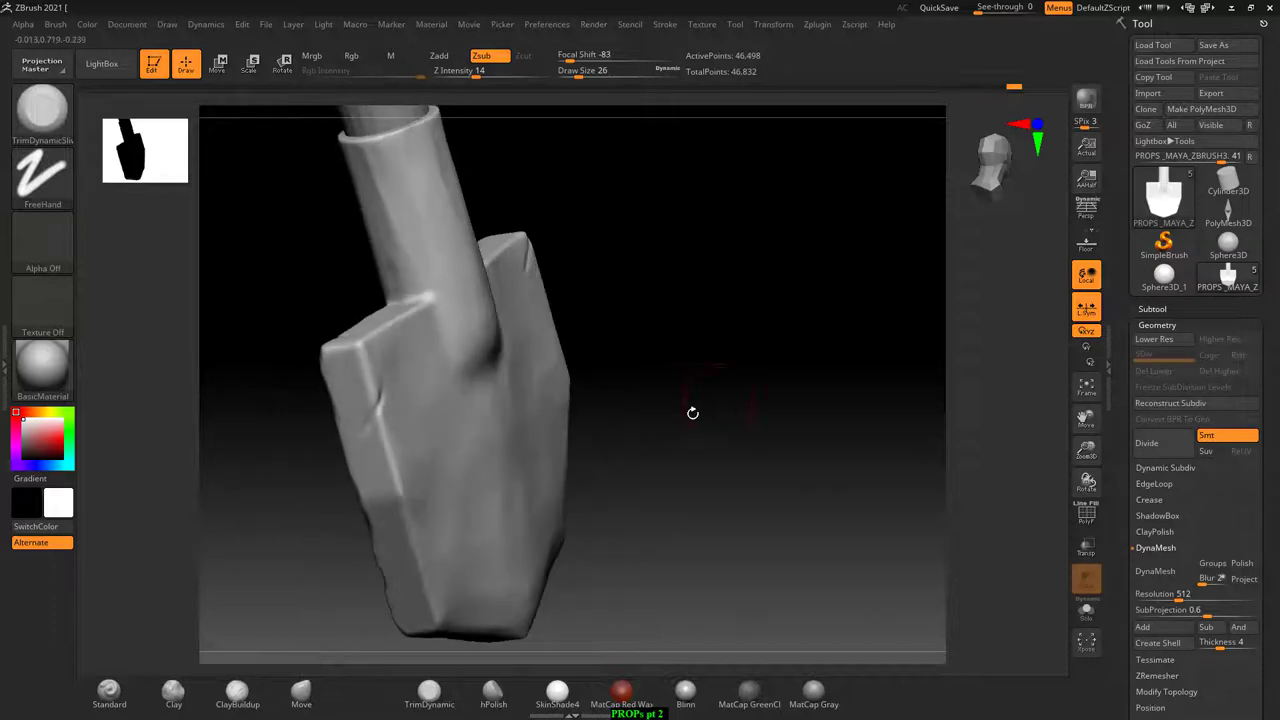
pyautogui.moveTo(458, 482)
pyautogui.mouseDown()
pyautogui.moveTo(669, 391)
pyautogui.moveTo(726, 409)
pyautogui.mouseUp()
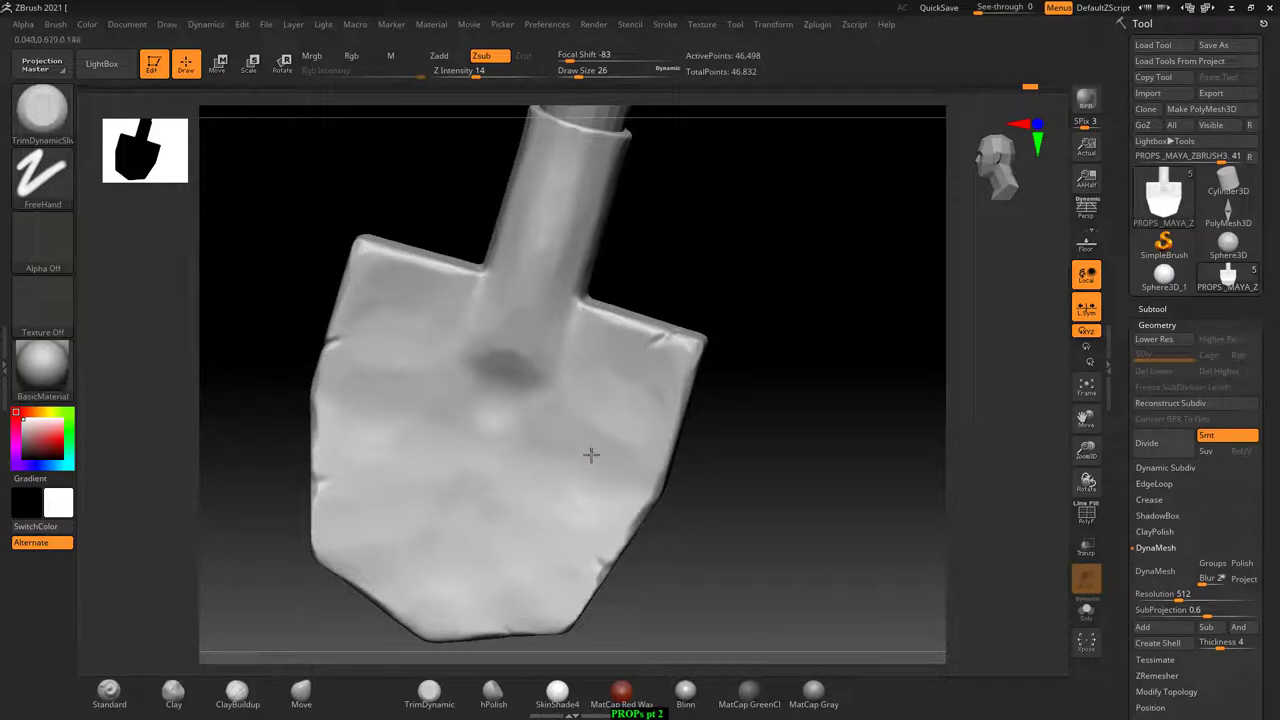
pyautogui.moveTo(748, 420)
pyautogui.mouseDown()
pyautogui.moveTo(860, 363)
pyautogui.moveTo(834, 420)
pyautogui.moveTo(863, 471)
pyautogui.moveTo(806, 431)
pyautogui.moveTo(757, 449)
pyautogui.mouseUp()
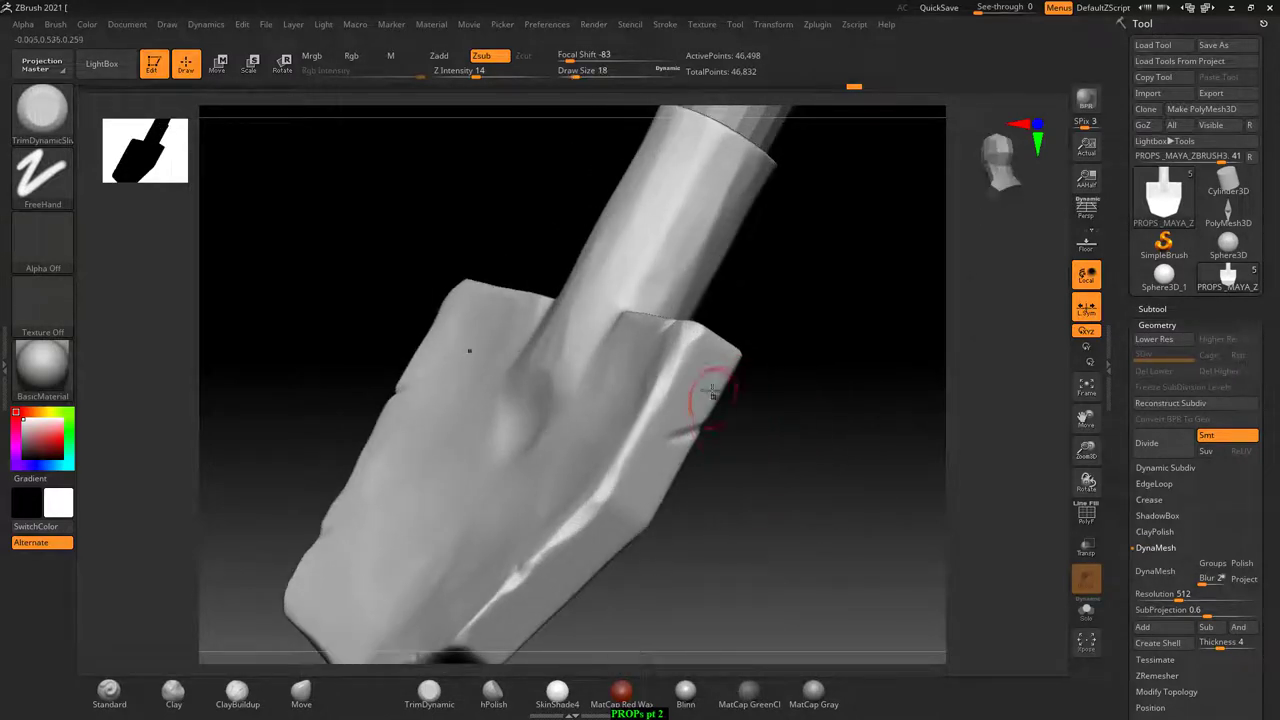
# - Inspect the blade edges and collar from several angles, then bring up the LightBox Trim brushes
pyautogui.moveTo(707, 369)
pyautogui.mouseDown()
pyautogui.moveTo(871, 443)
pyautogui.moveTo(877, 391)
pyautogui.moveTo(763, 399)
pyautogui.mouseUp()
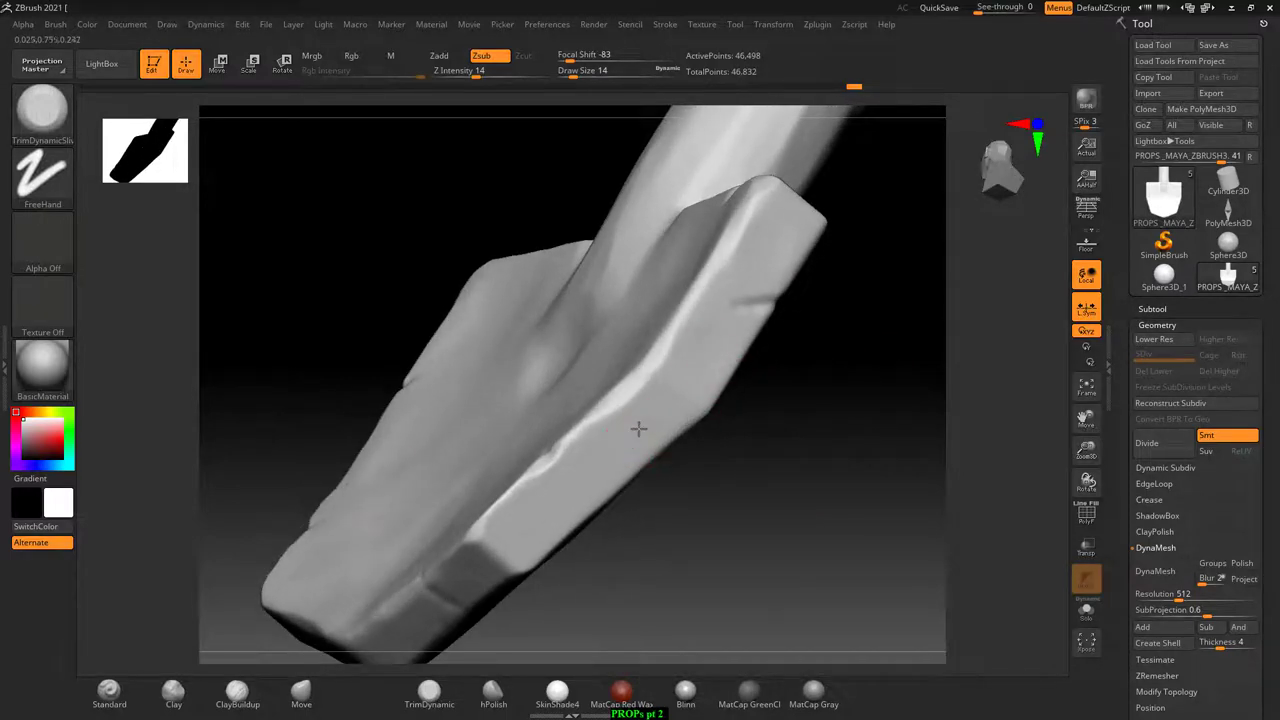
pyautogui.moveTo(757, 509)
pyautogui.mouseDown()
pyautogui.moveTo(837, 409)
pyautogui.moveTo(708, 436)
pyautogui.mouseUp()
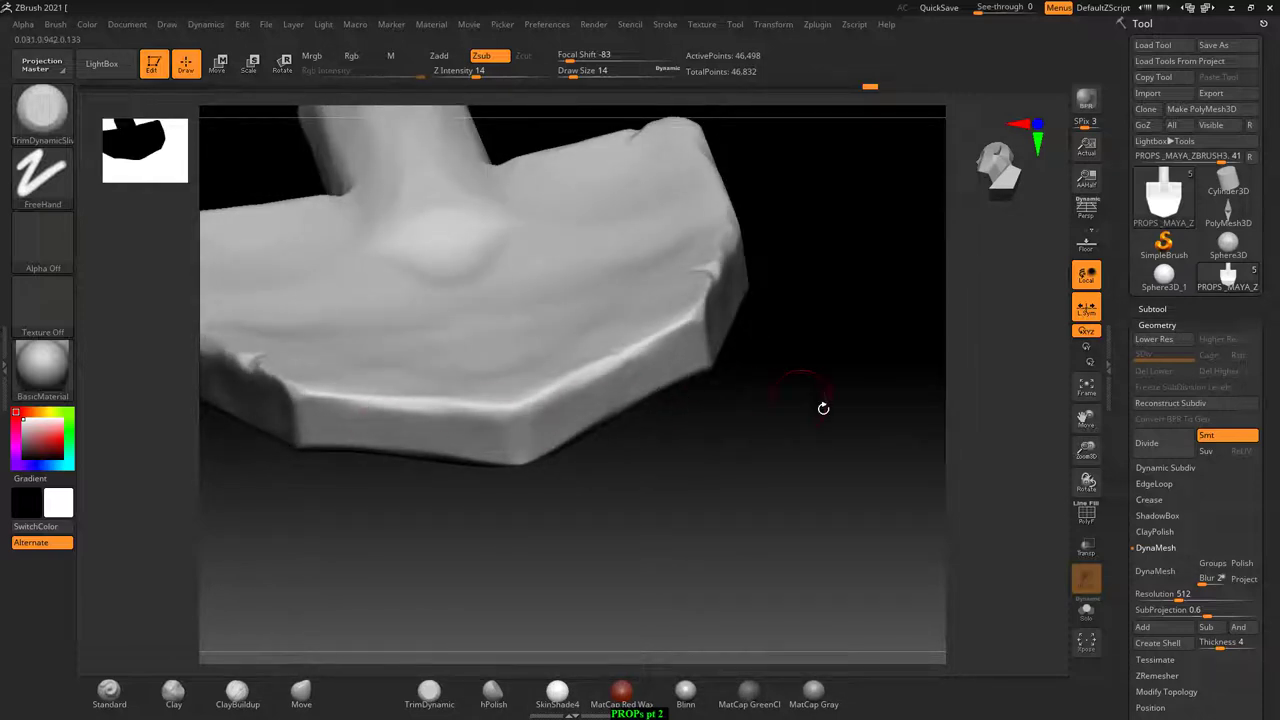
pyautogui.moveTo(823, 406); pyautogui.dragTo(743, 451)
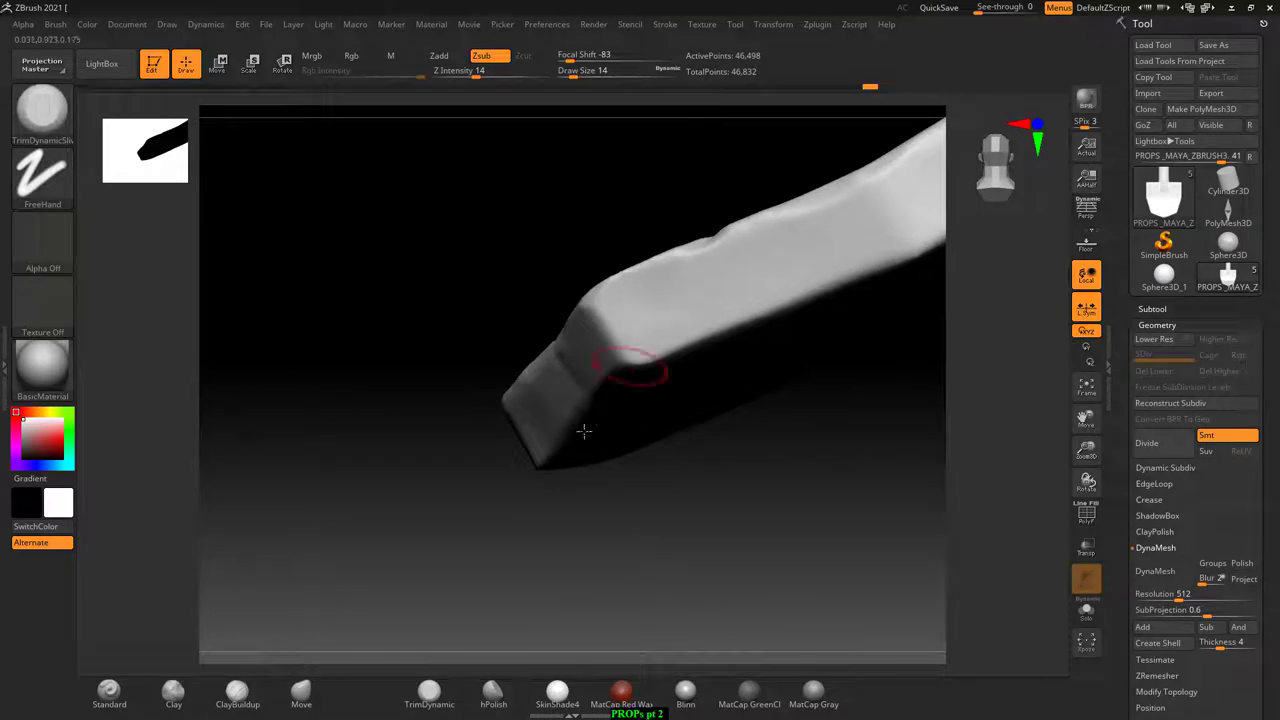
pyautogui.moveTo(586, 429); pyautogui.dragTo(594, 486)
pyautogui.moveTo(494, 423)
pyautogui.mouseDown()
pyautogui.moveTo(463, 427)
pyautogui.moveTo(608, 428)
pyautogui.mouseUp()
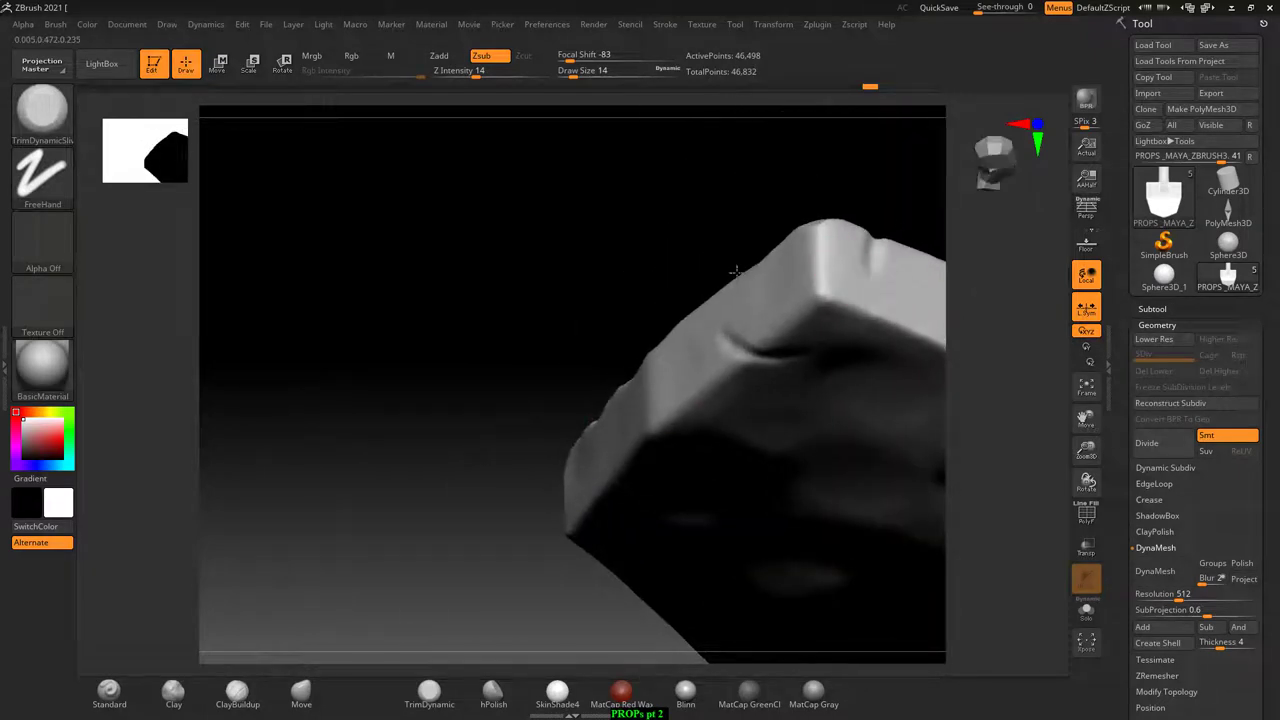
pyautogui.moveTo(735, 271)
pyautogui.mouseDown()
pyautogui.moveTo(491, 297)
pyautogui.moveTo(606, 300)
pyautogui.mouseUp()
pyautogui.moveTo(557, 446); pyautogui.dragTo(722, 370)
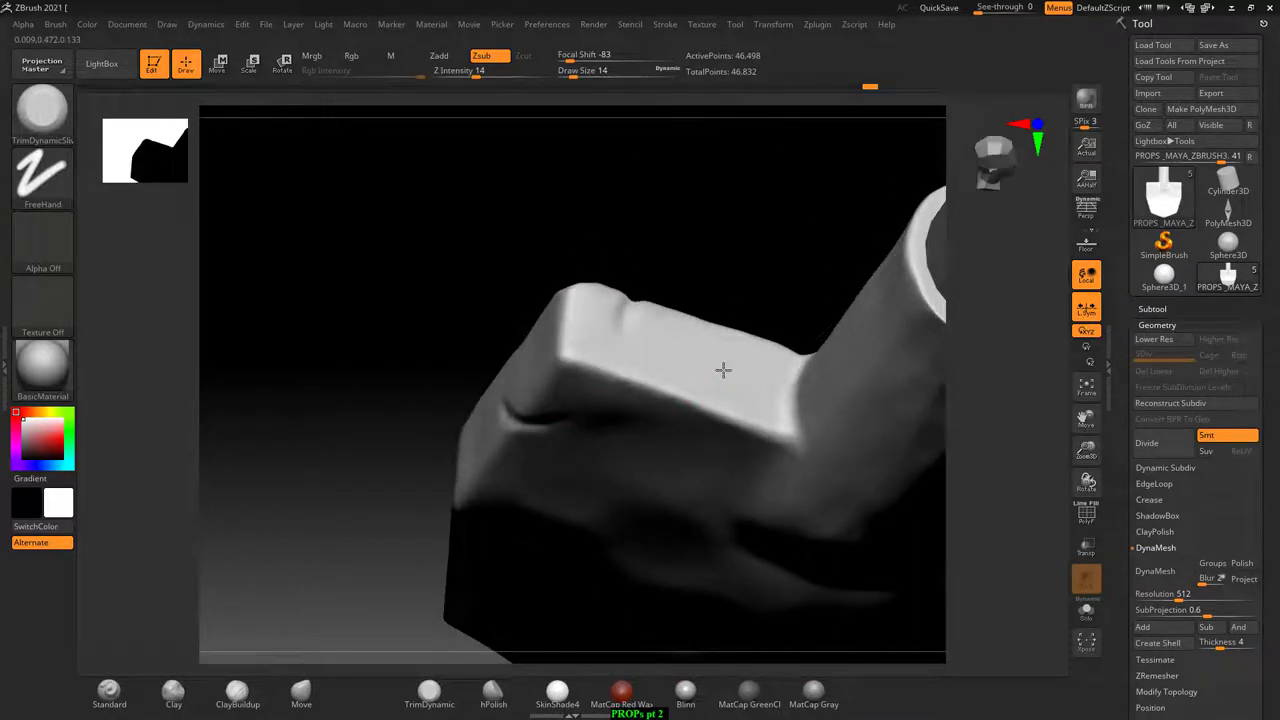
pyautogui.moveTo(723, 369)
pyautogui.mouseDown(button='right')
pyautogui.moveTo(729, 257)
pyautogui.moveTo(731, 371)
pyautogui.mouseUp(button='right')
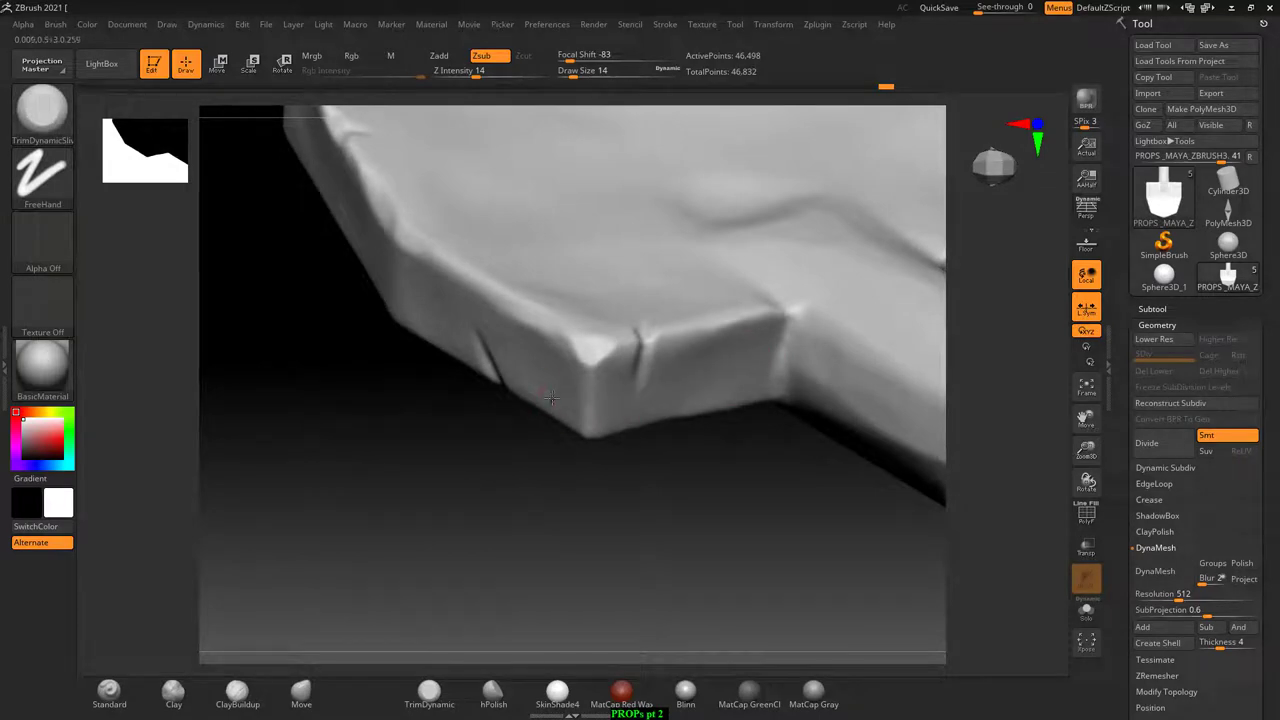
pyautogui.moveTo(754, 543)
pyautogui.mouseDown(button='right')
pyautogui.moveTo(674, 514)
pyautogui.moveTo(831, 417)
pyautogui.mouseUp(button='right')
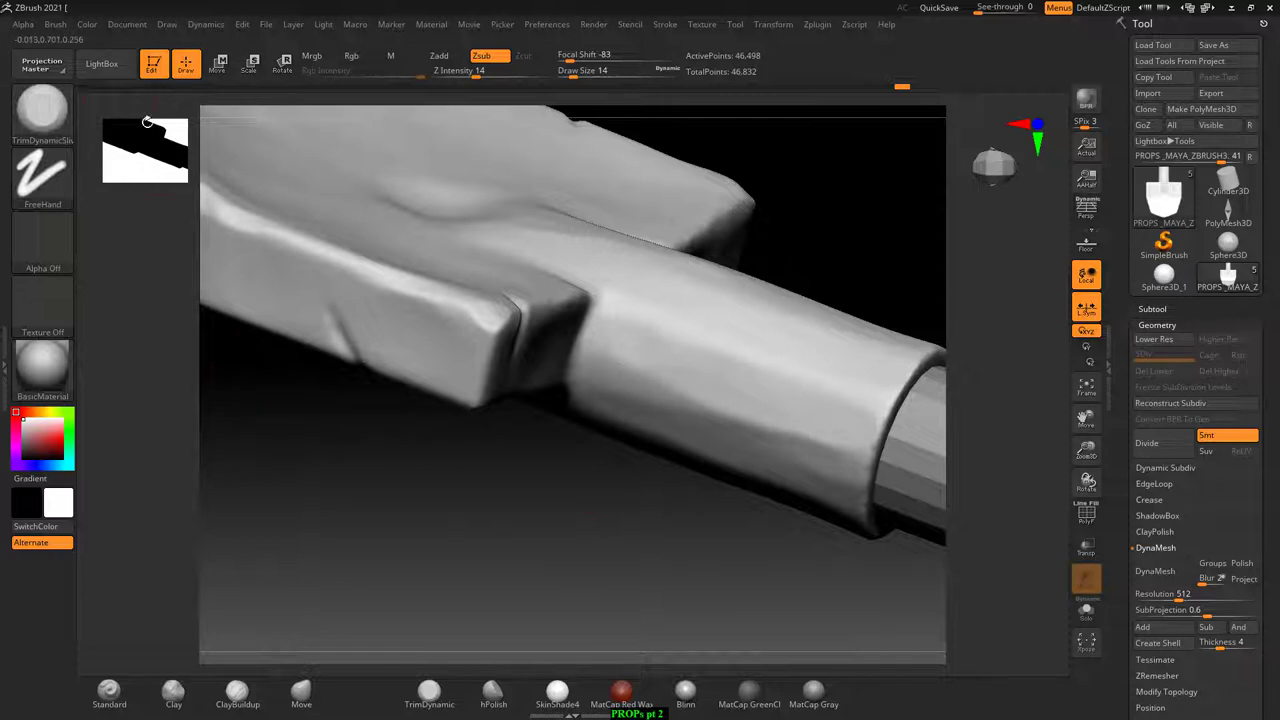
pyautogui.click(102, 64)
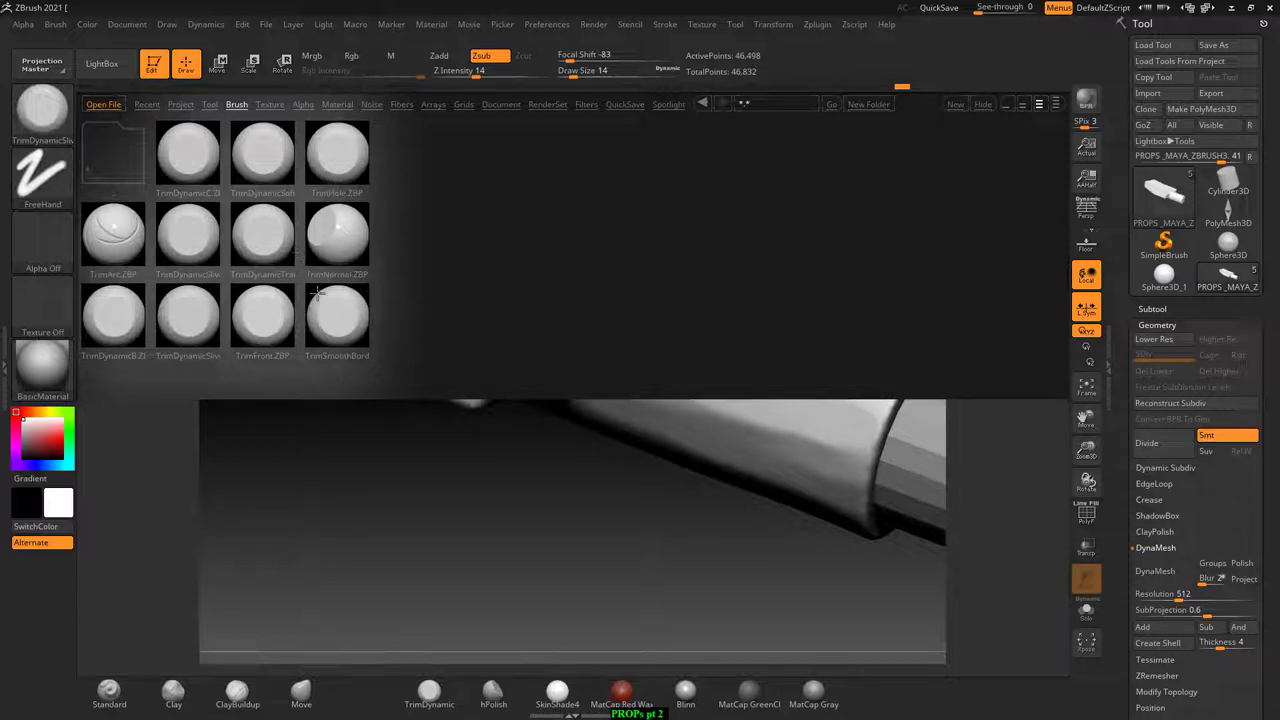
# - Load the TrimDynamic brush from LightBox and bring up the brush palette with B
pyautogui.doubleClick(264, 237)
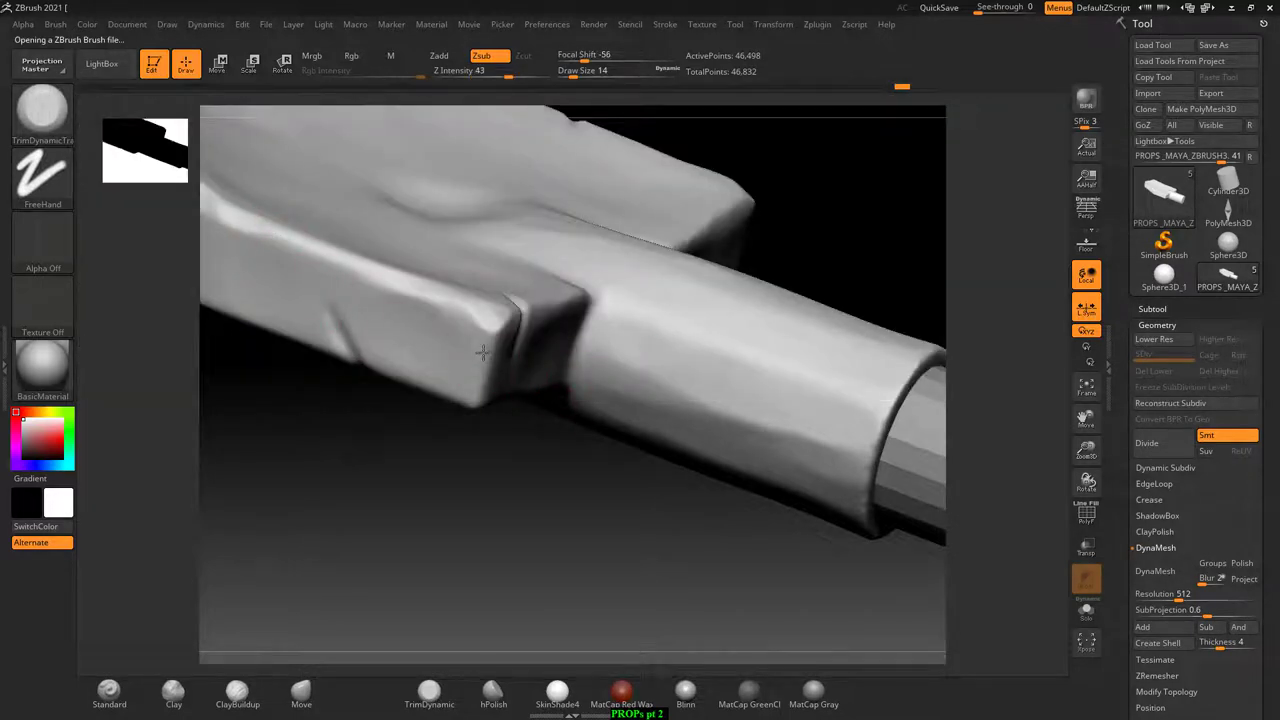
pyautogui.moveTo(509, 506)
pyautogui.mouseDown()
pyautogui.moveTo(455, 374)
pyautogui.moveTo(637, 480)
pyautogui.moveTo(594, 453)
pyautogui.mouseUp()
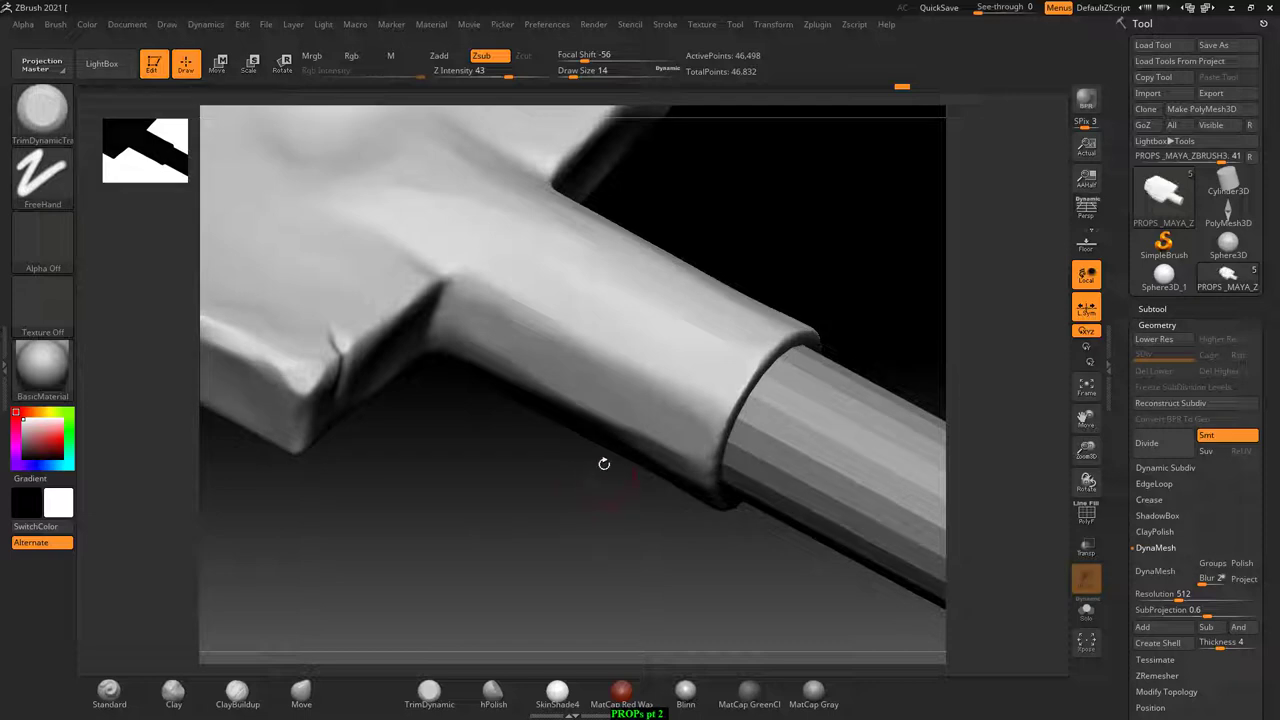
pyautogui.press('b')
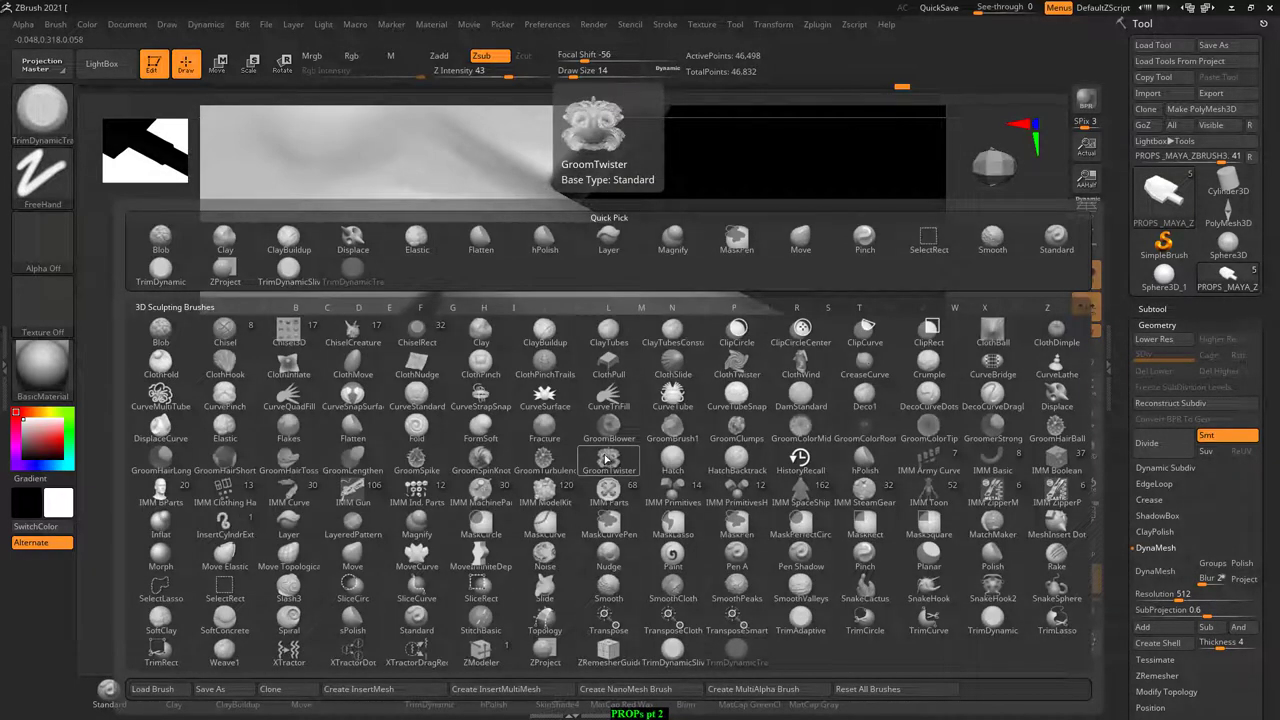
# - Switch to the Flatten brush and inspect the collar joint from several angles
pyautogui.press('f')
pyautogui.click(352, 430)
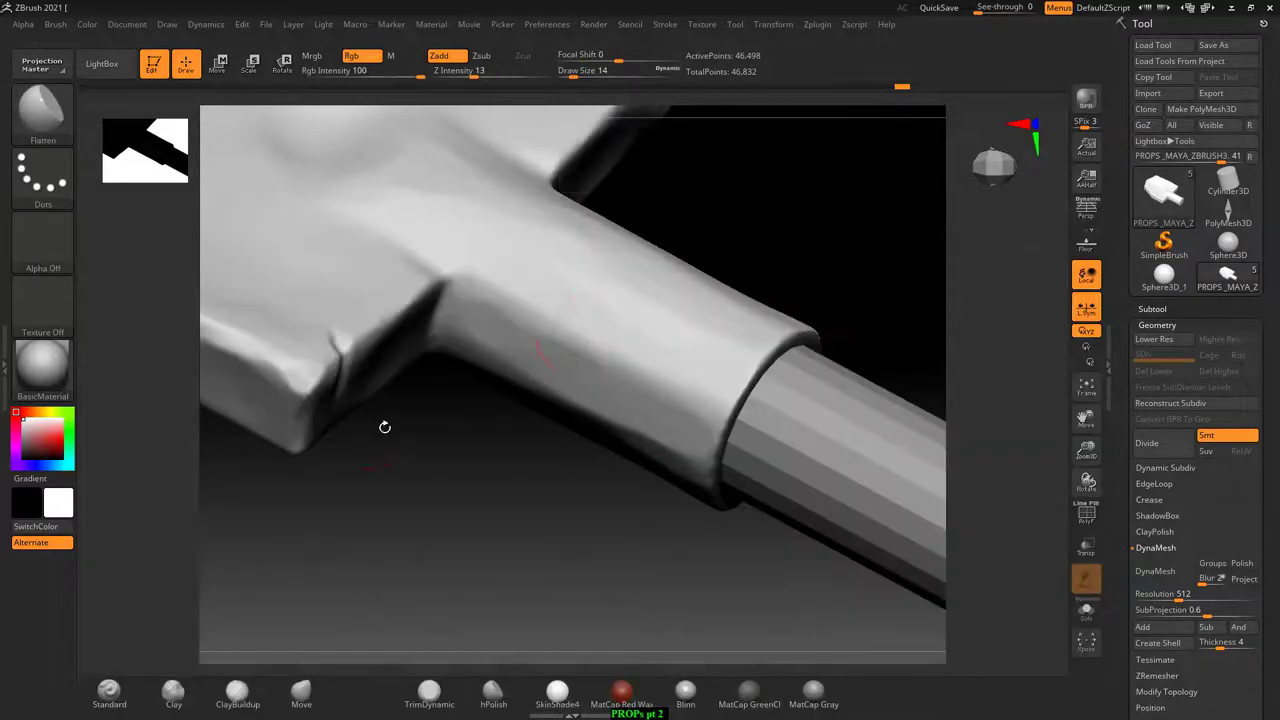
pyautogui.moveTo(384, 427)
pyautogui.mouseDown()
pyautogui.moveTo(729, 271)
pyautogui.moveTo(517, 286)
pyautogui.mouseUp()
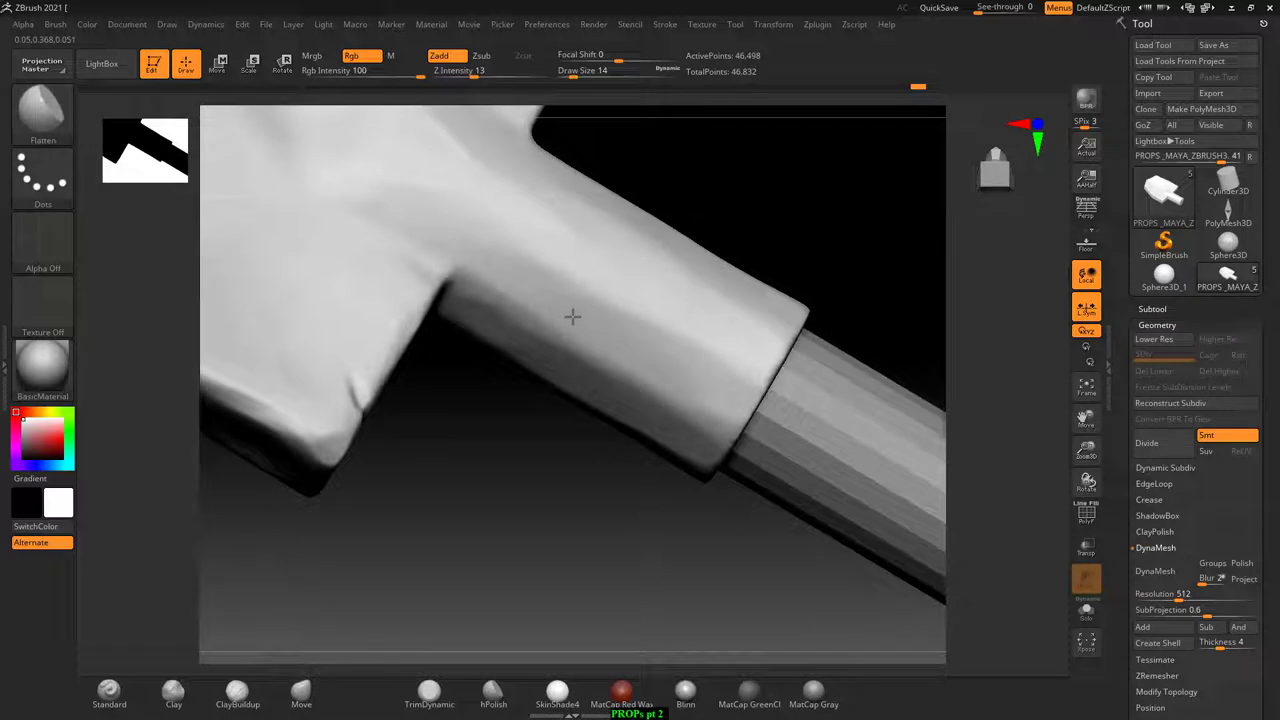
pyautogui.moveTo(749, 217); pyautogui.dragTo(606, 276)
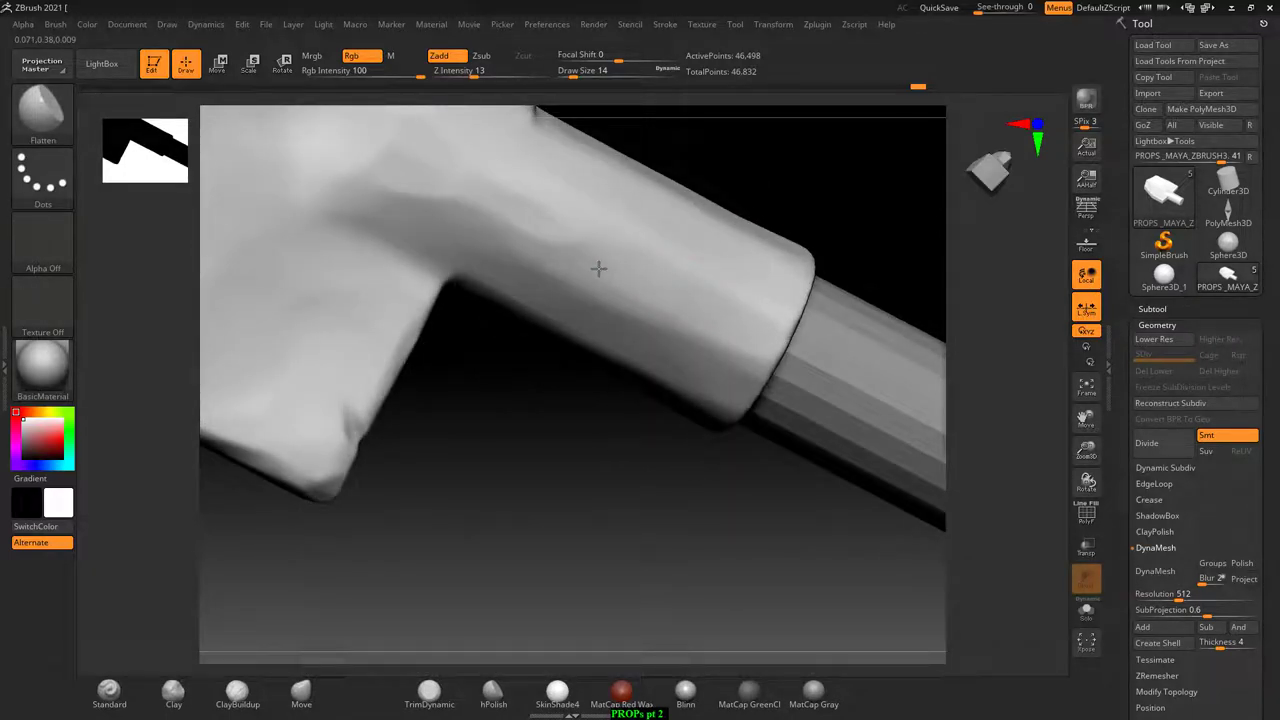
pyautogui.moveTo(554, 515); pyautogui.dragTo(498, 396)
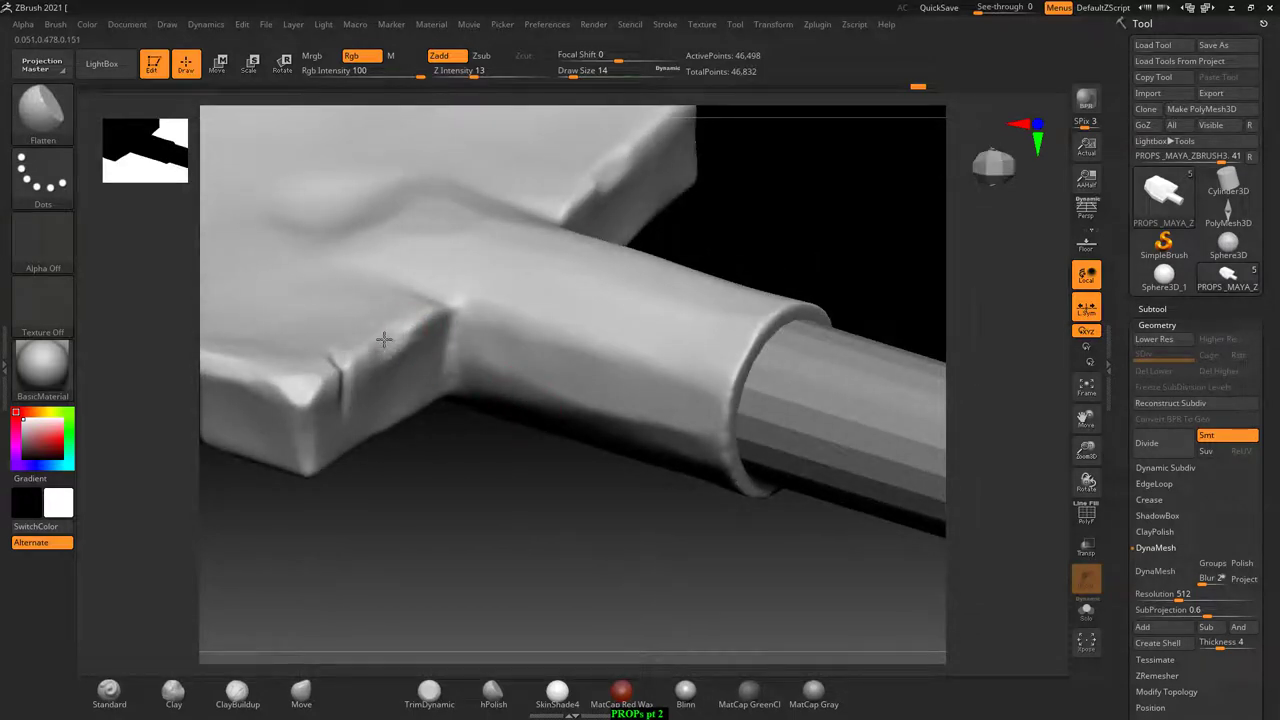
pyautogui.moveTo(762, 193); pyautogui.dragTo(673, 397)
pyautogui.moveTo(643, 538); pyautogui.dragTo(693, 459)
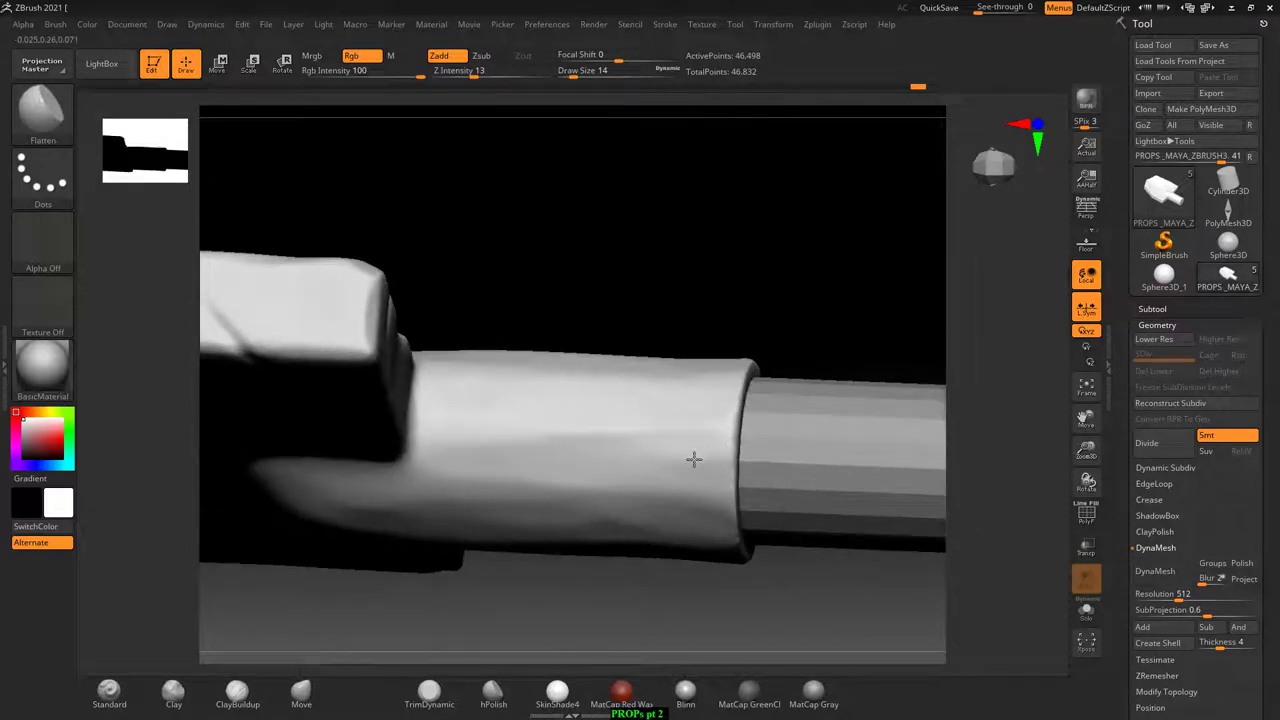
pyautogui.moveTo(715, 355)
pyautogui.mouseDown()
pyautogui.moveTo(677, 280)
pyautogui.moveTo(691, 429)
pyautogui.mouseUp()
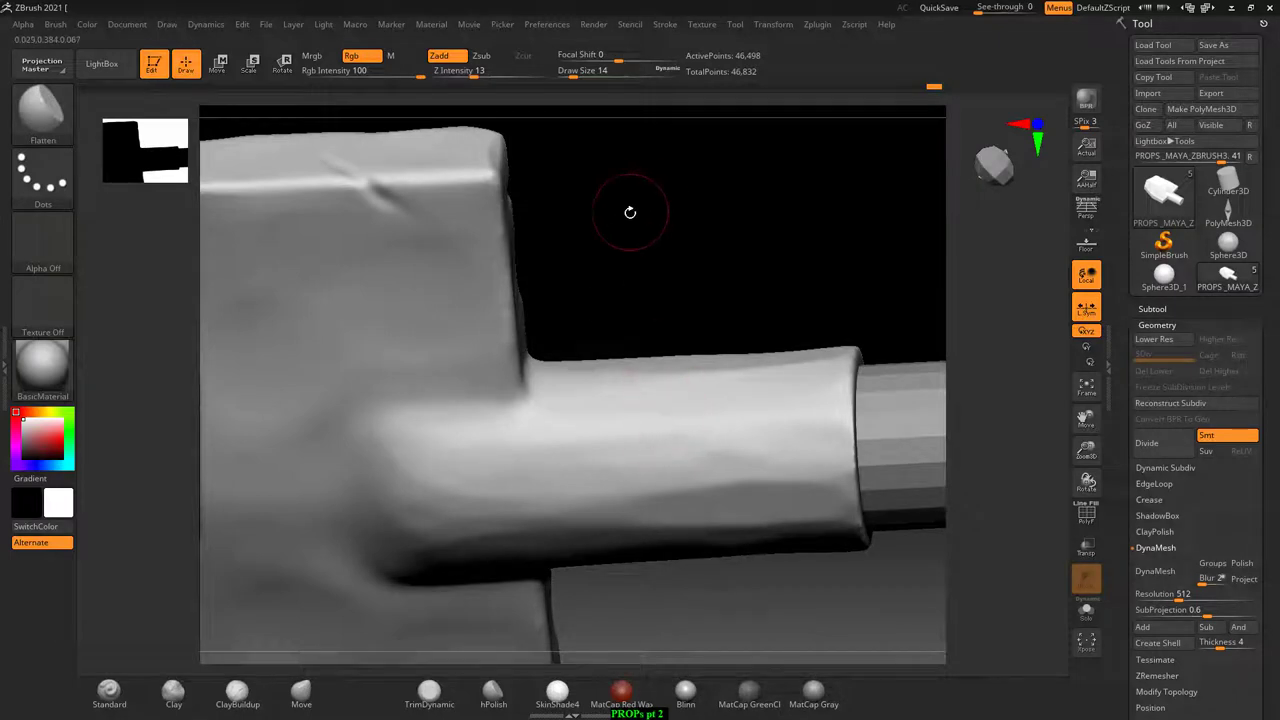
# - Flatten a dent into the collar with the Planar brush and Shift-smooth the surface near its top
pyautogui.press('b')
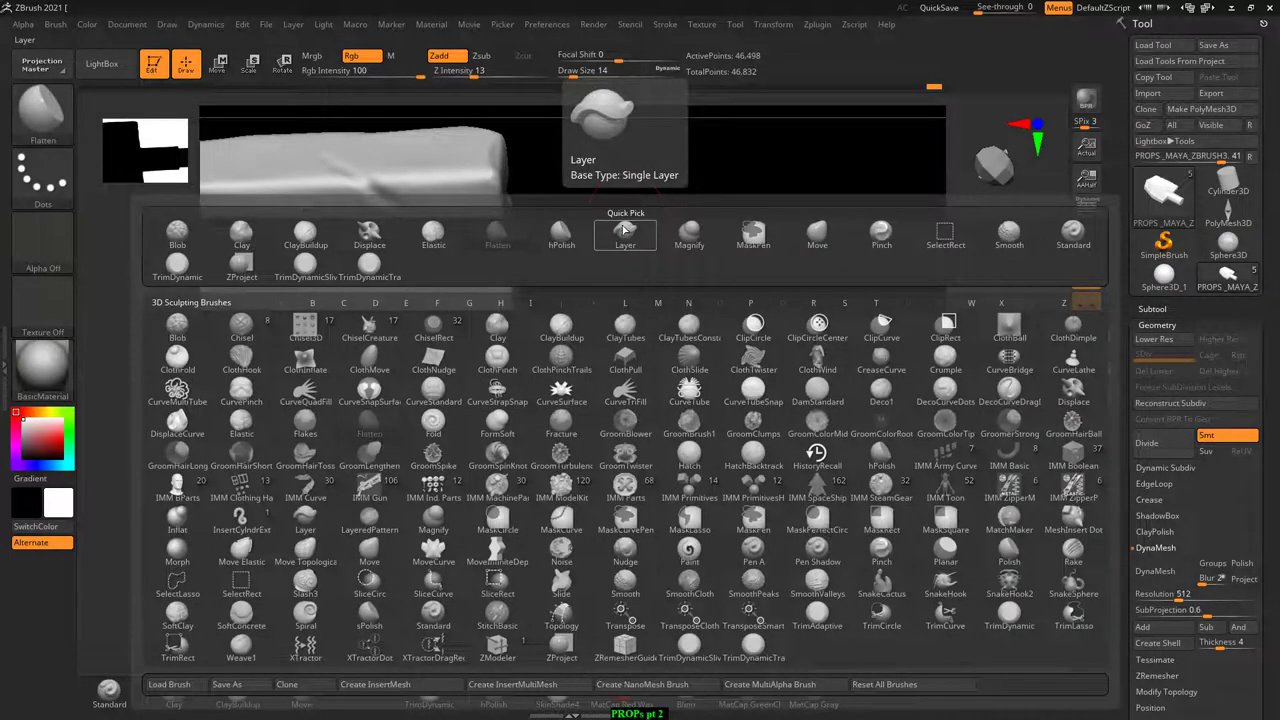
pyautogui.press('p')
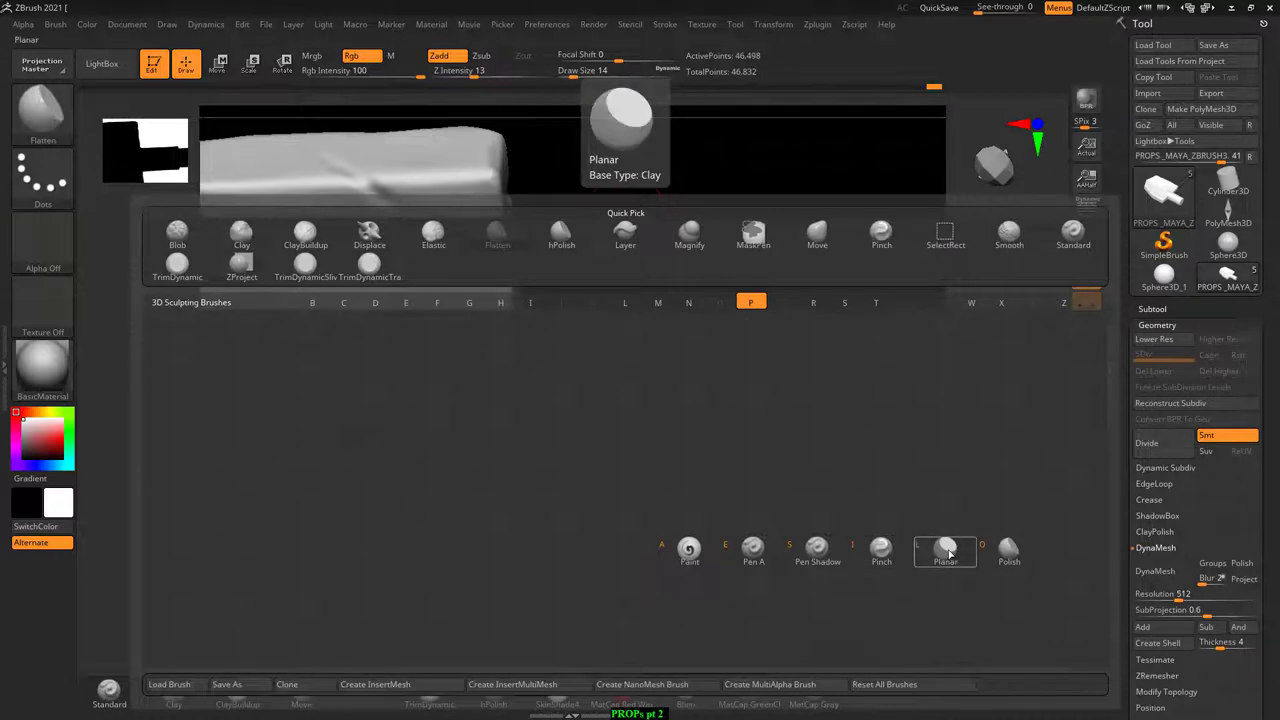
pyautogui.click(946, 549)
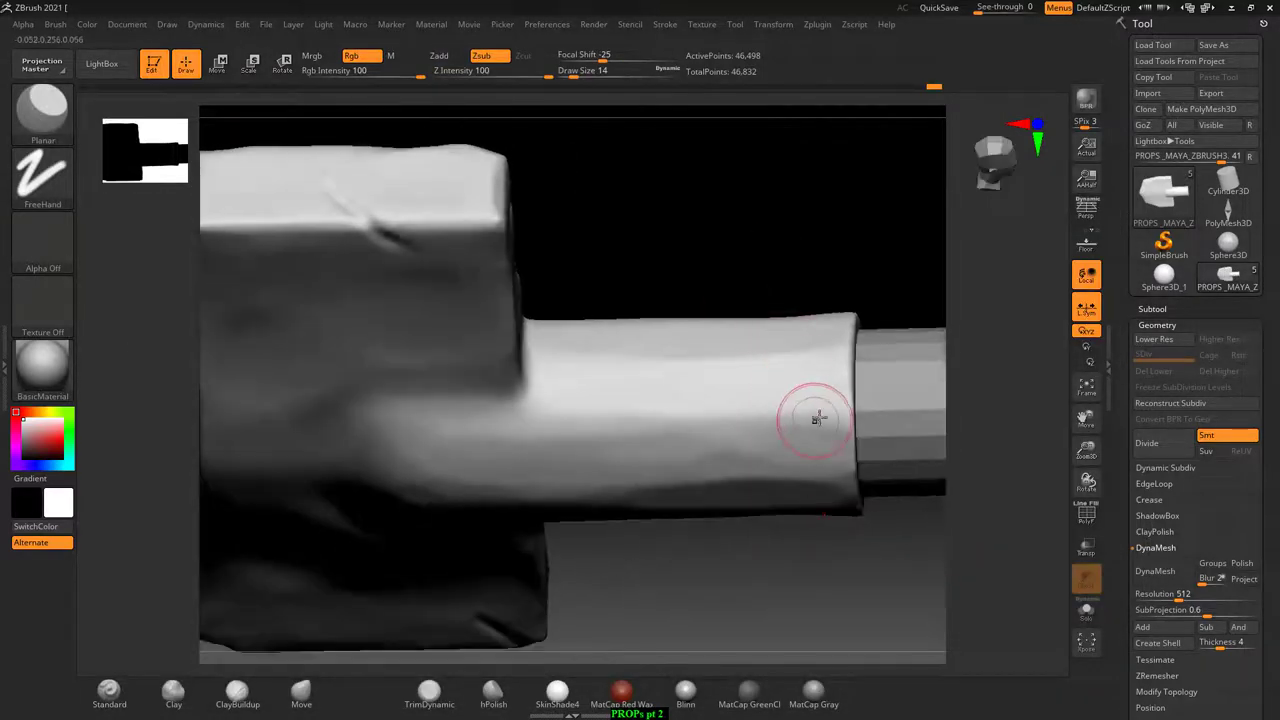
pyautogui.moveTo(811, 394); pyautogui.dragTo(834, 390, button='right')
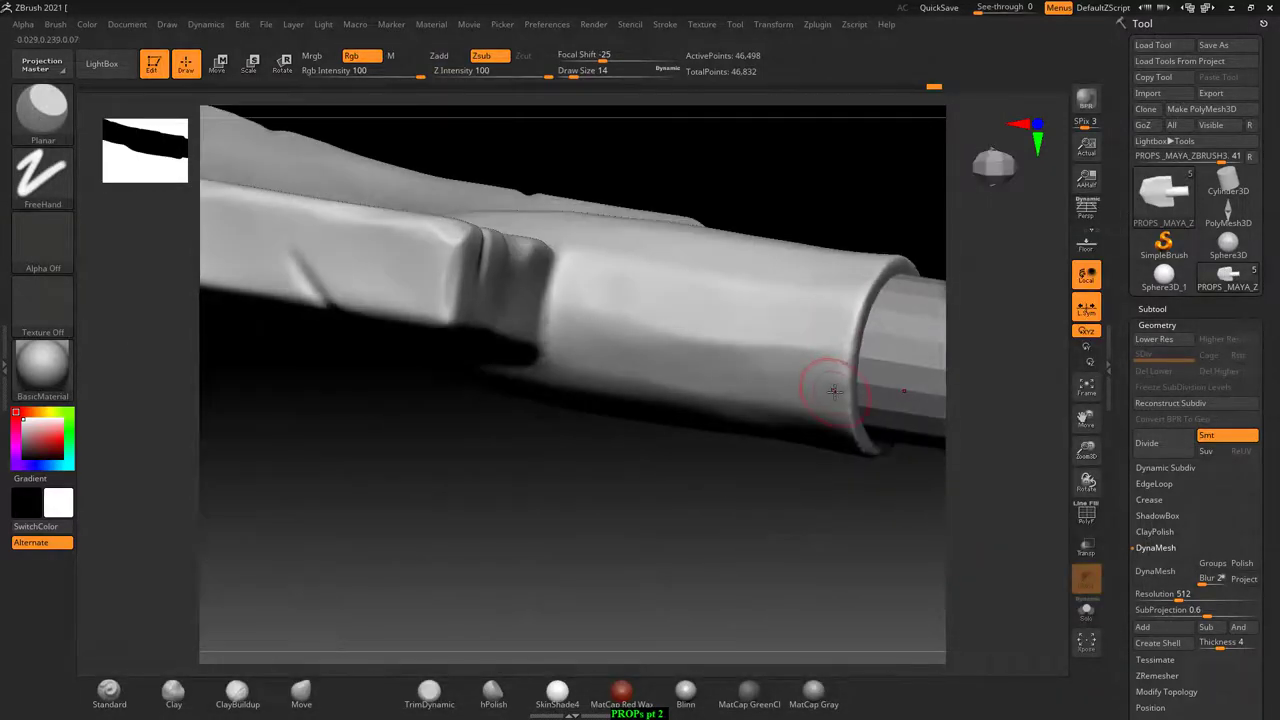
pyautogui.keyDown('ctrl'); pyautogui.moveTo(824, 501); pyautogui.dragTo(849, 465, button='right'); pyautogui.keyUp('ctrl')
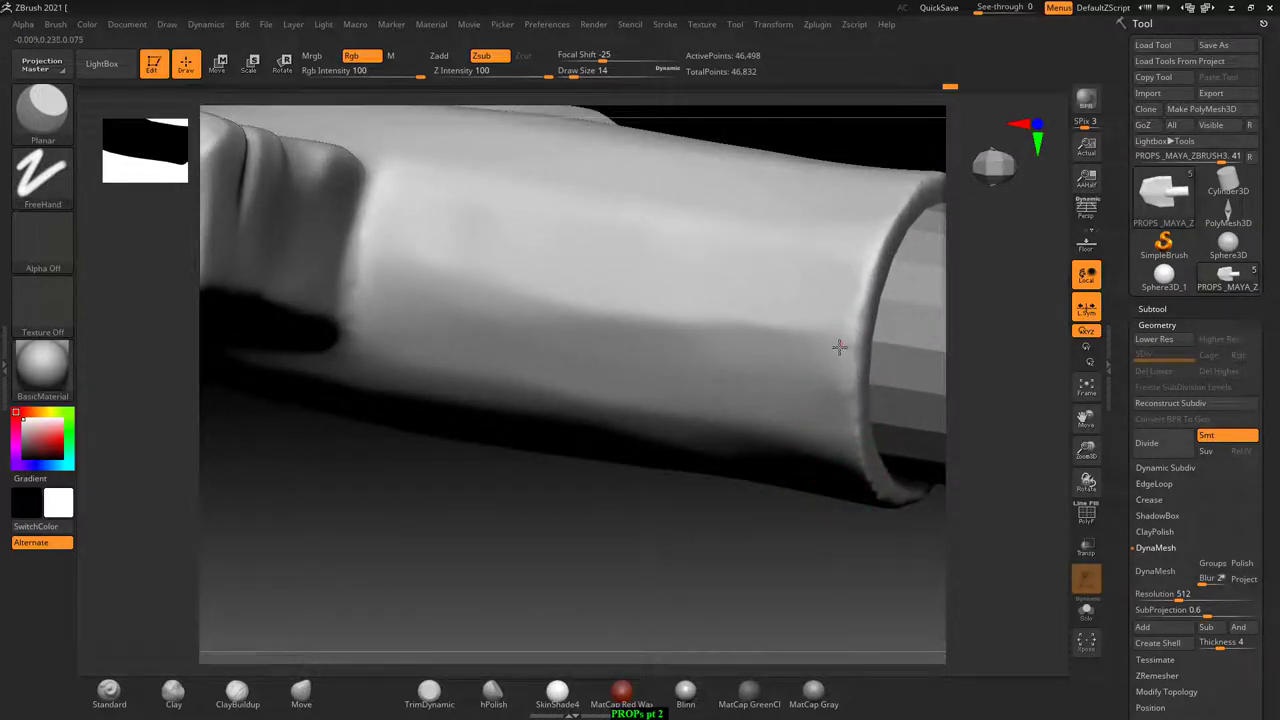
pyautogui.moveTo(783, 357)
pyautogui.mouseDown()
pyautogui.moveTo(734, 334)
pyautogui.moveTo(634, 323)
pyautogui.moveTo(637, 340)
pyautogui.moveTo(414, 286)
pyautogui.moveTo(571, 306)
pyautogui.moveTo(448, 270)
pyautogui.mouseUp()
pyautogui.press('shift')
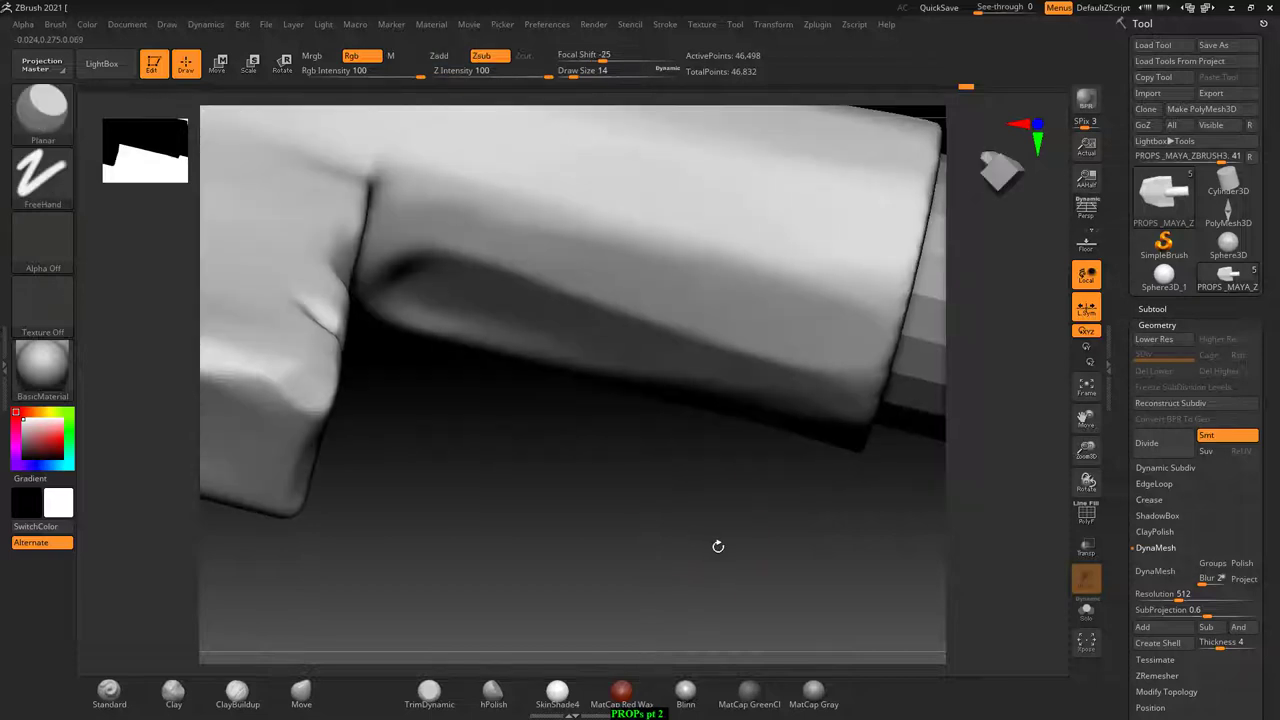
pyautogui.moveTo(418, 209); pyautogui.dragTo(609, 222)
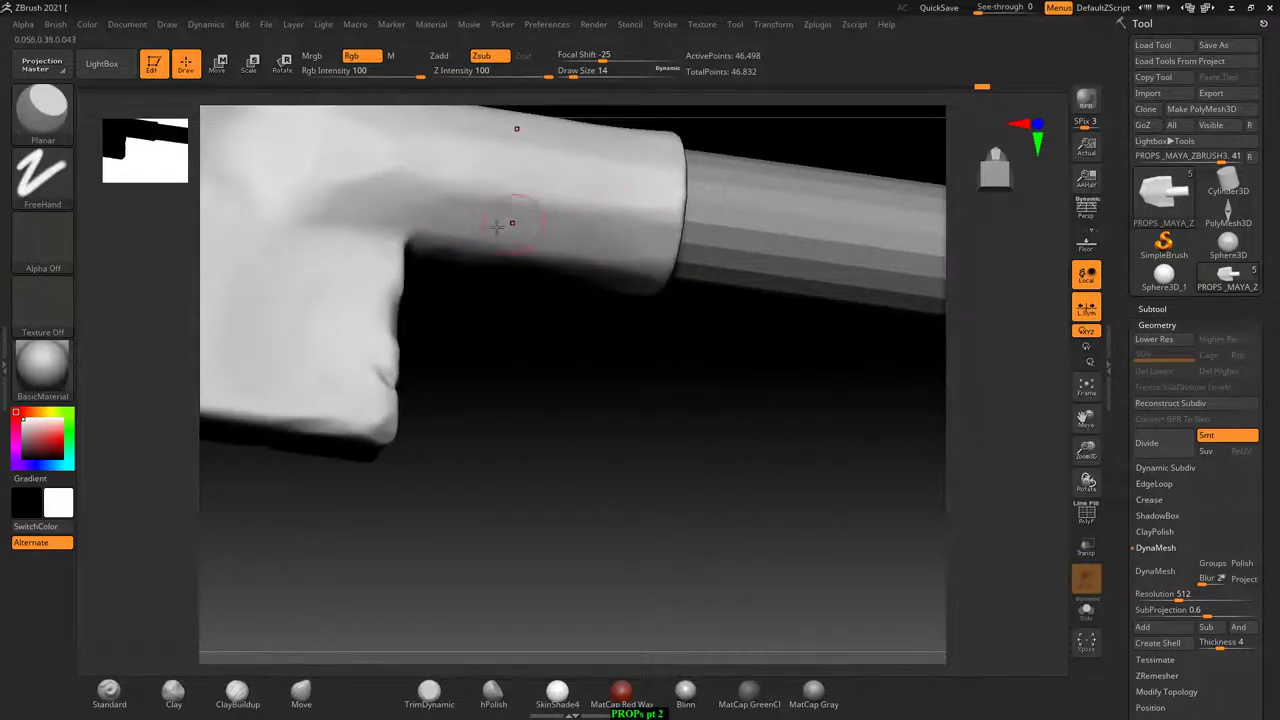
# - Try two sculpt strokes along the collar, undo both, and switch to TrimDynamic
pyautogui.moveTo(619, 406); pyautogui.dragTo(534, 374)
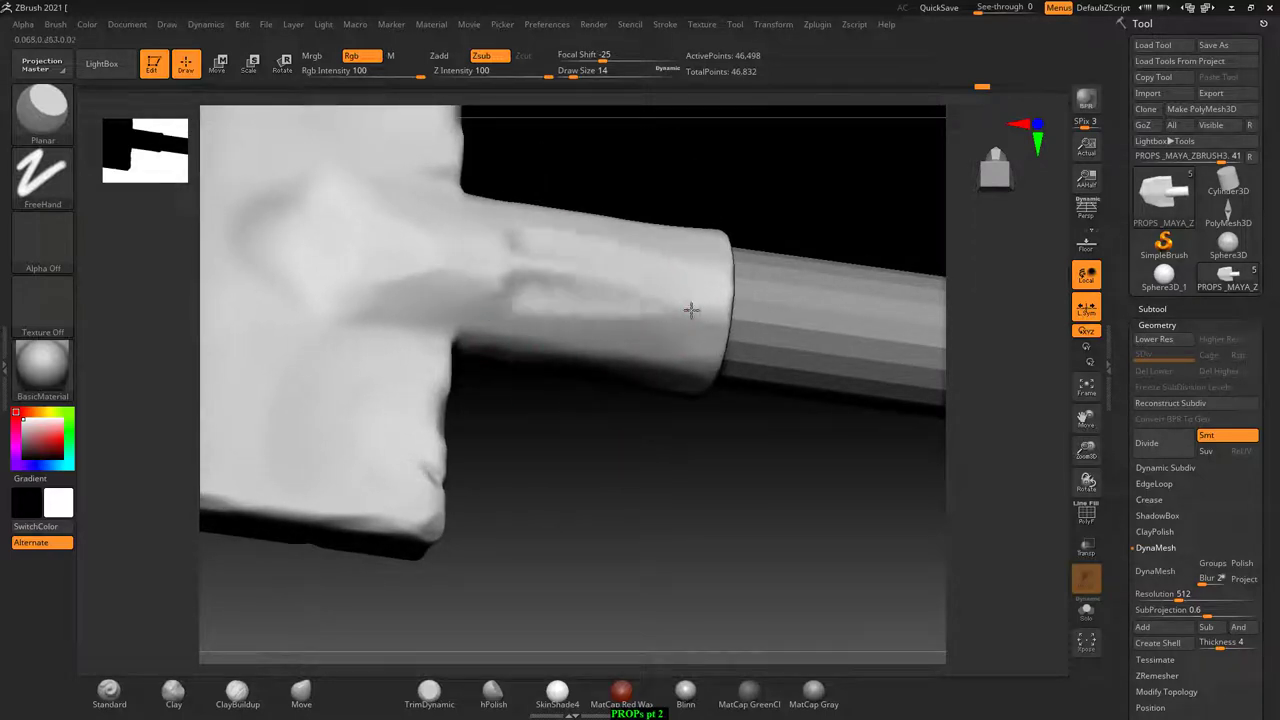
pyautogui.moveTo(689, 306); pyautogui.dragTo(400, 291)
pyautogui.hotkey('ctrl', 'z')
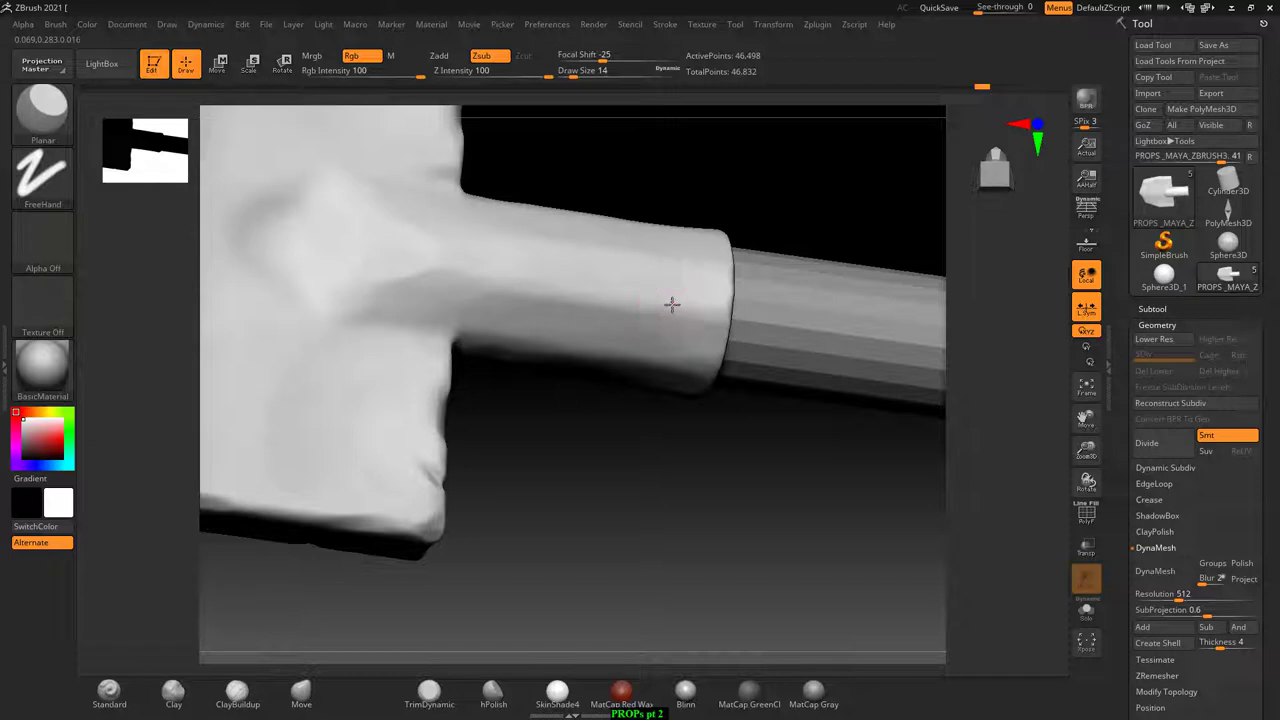
pyautogui.moveTo(671, 304); pyautogui.dragTo(400, 288)
pyautogui.hotkey('ctrl', 'z')
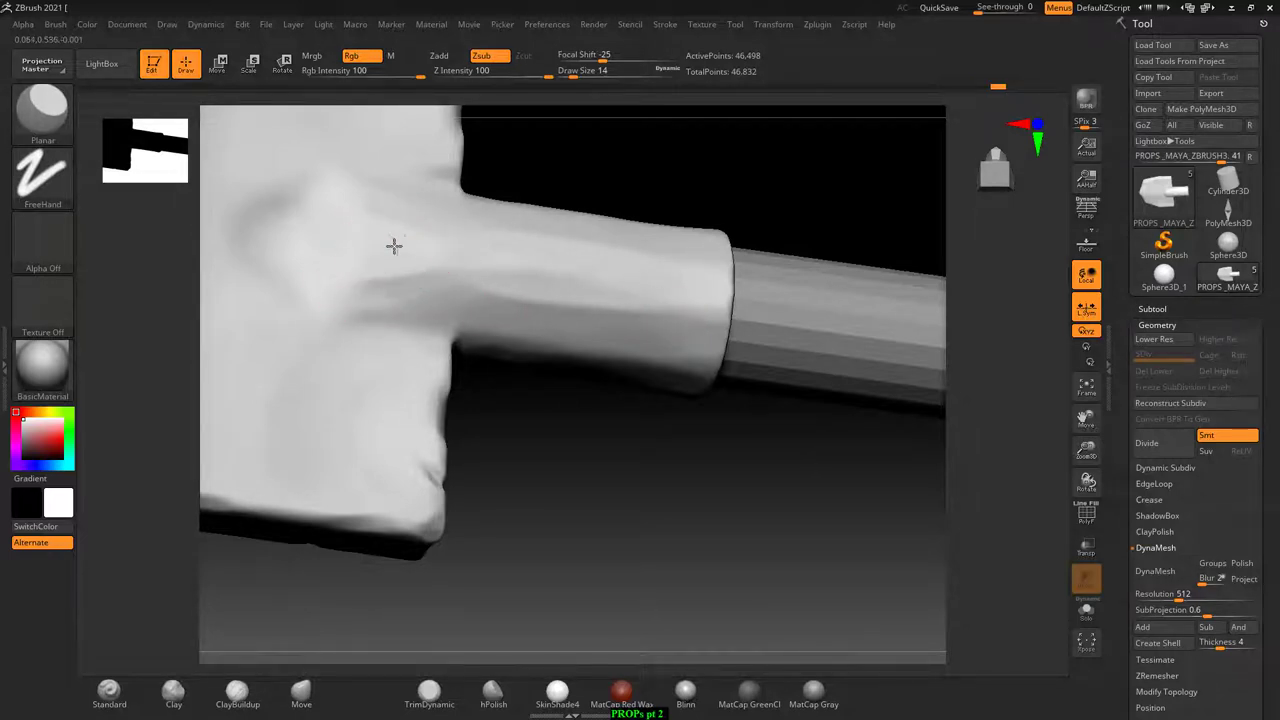
pyautogui.moveTo(656, 521); pyautogui.dragTo(691, 240)
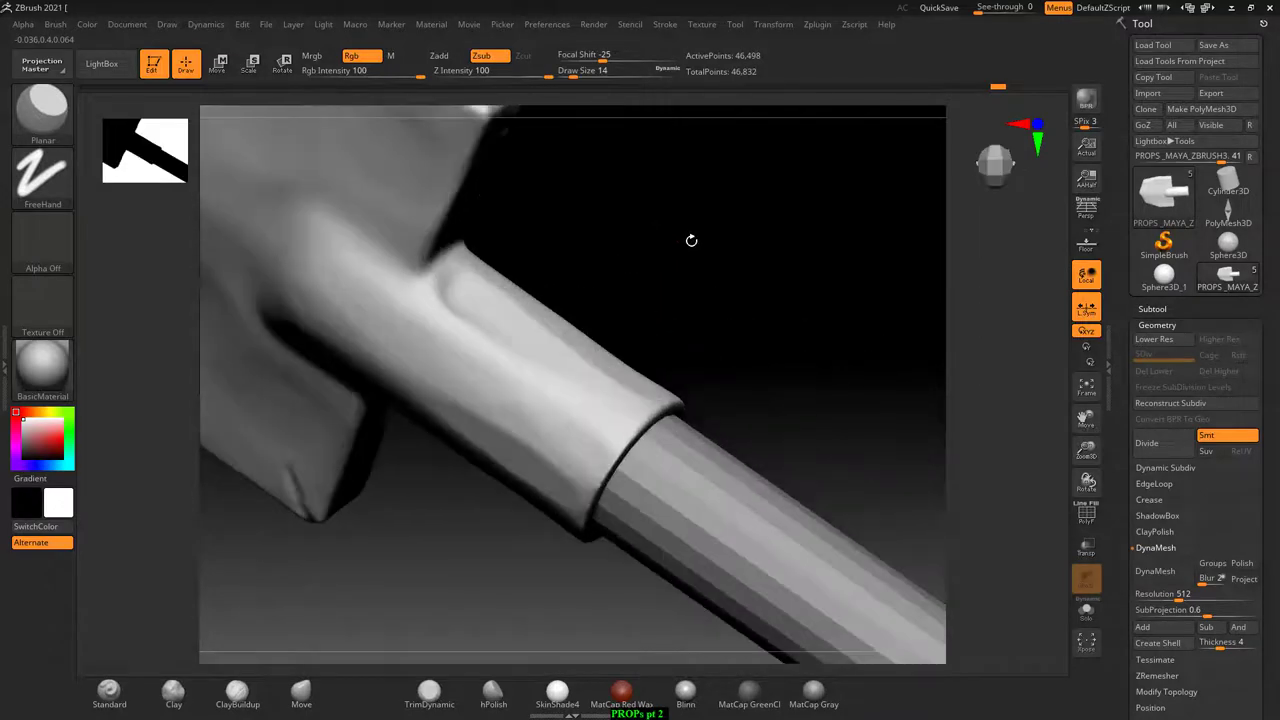
pyautogui.moveTo(560, 240)
pyautogui.mouseDown()
pyautogui.moveTo(597, 256)
pyautogui.moveTo(443, 288)
pyautogui.mouseUp()
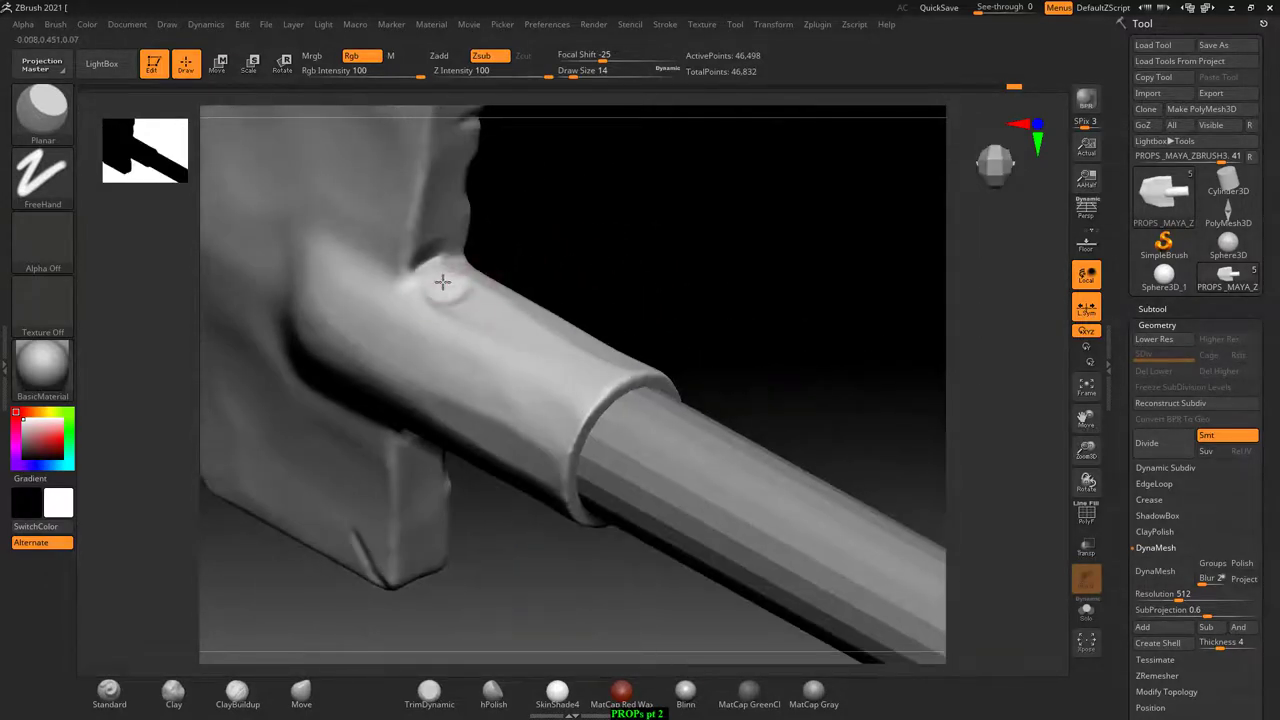
pyautogui.moveTo(526, 260); pyautogui.dragTo(506, 300)
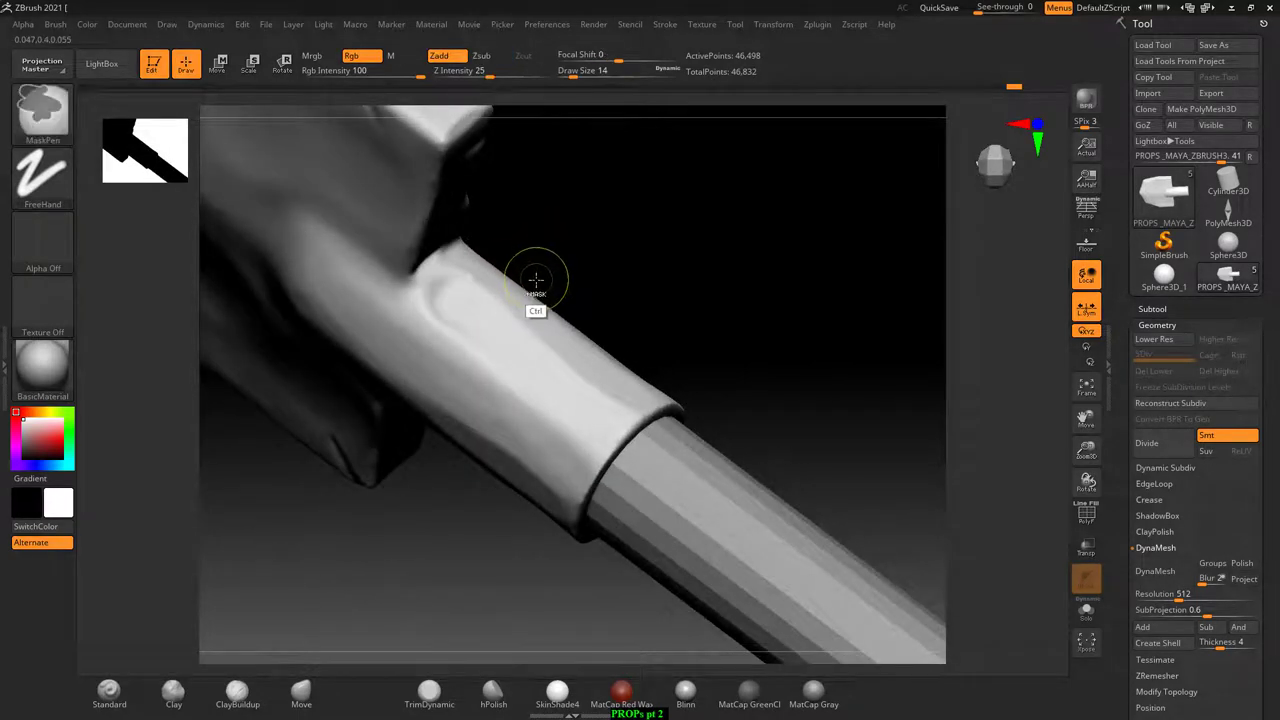
pyautogui.click(429, 690)
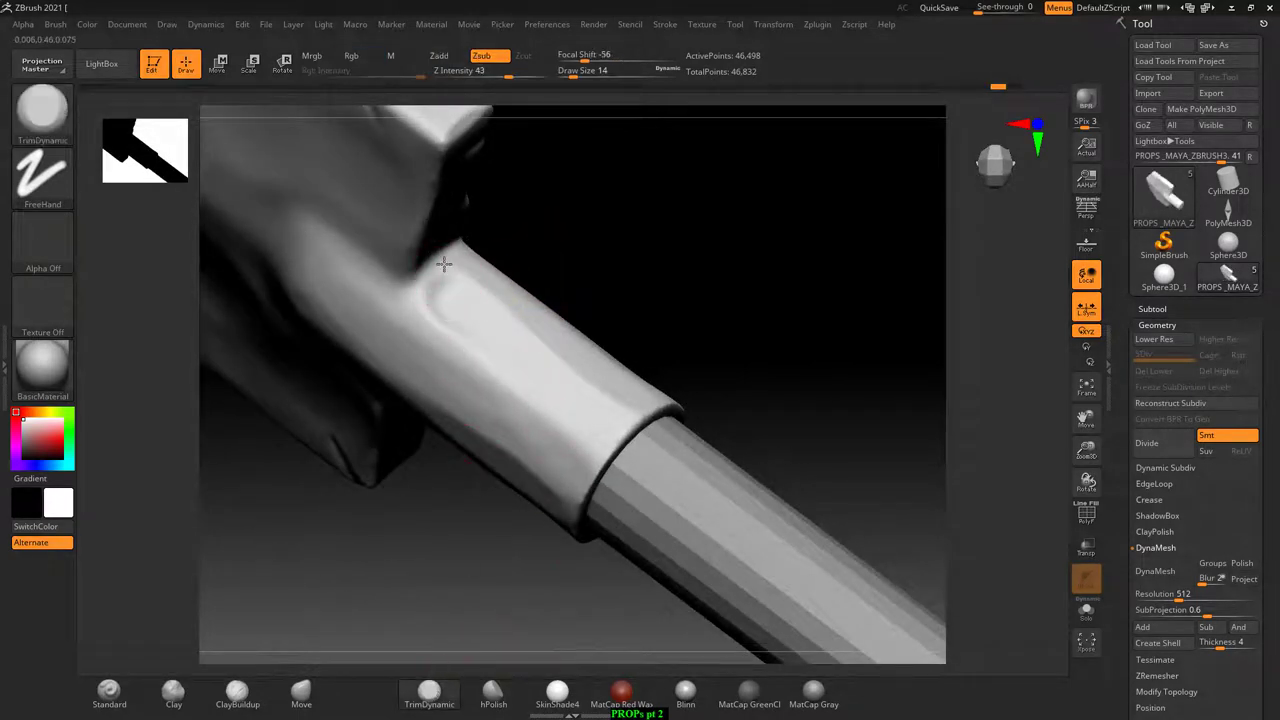
pyautogui.moveTo(463, 286); pyautogui.dragTo(480, 310)
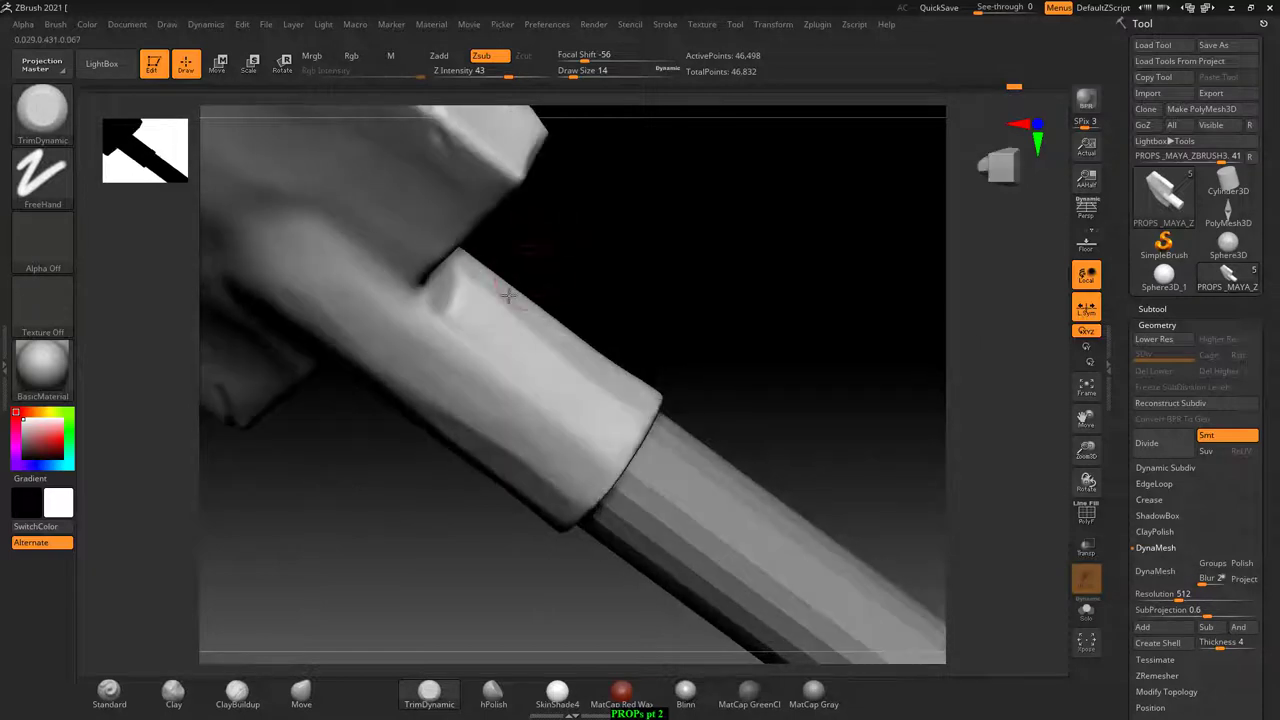
# - Switch to TrimAdaptive and trim two small dents into the bracket
pyautogui.press('b')
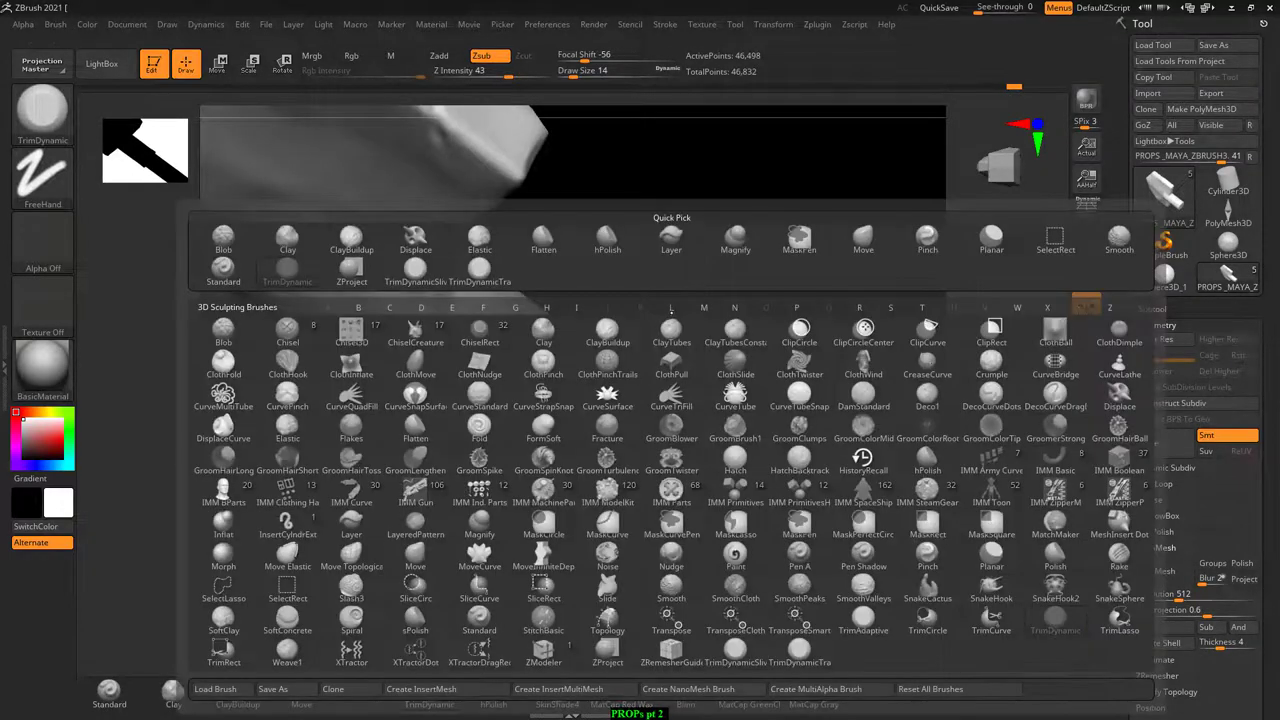
pyautogui.press('t')
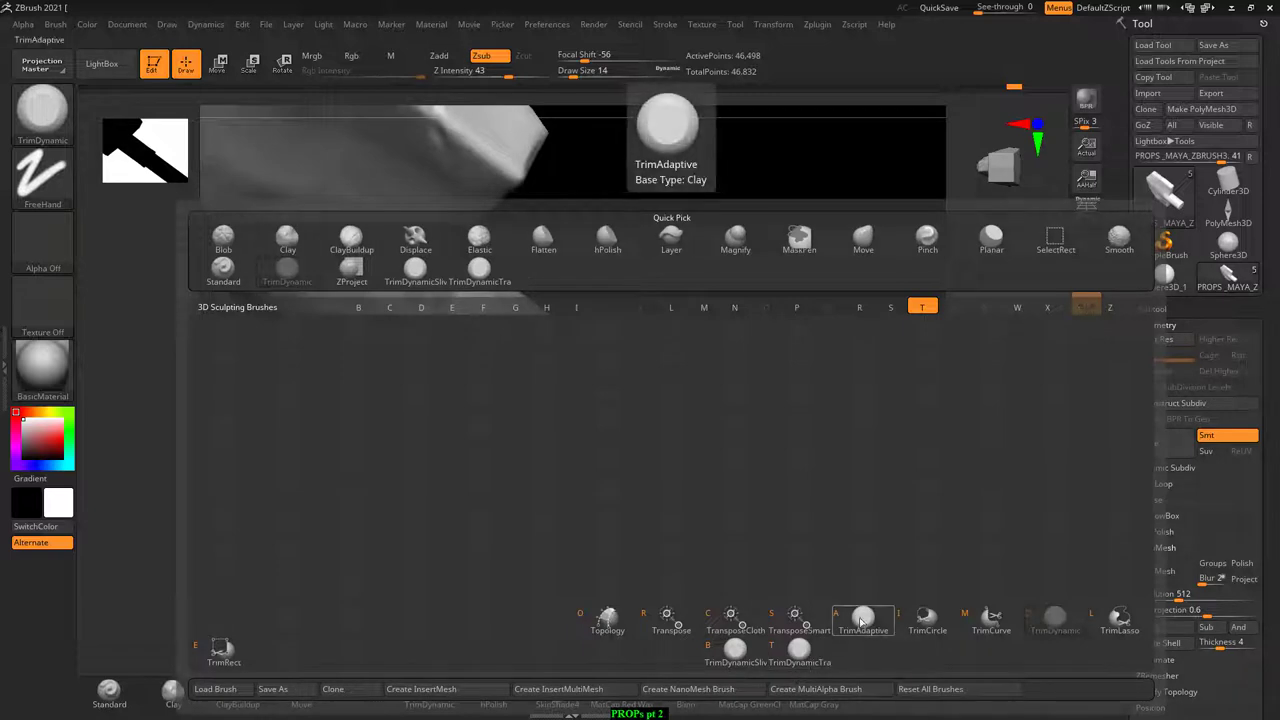
pyautogui.click(863, 620)
pyautogui.moveTo(771, 500); pyautogui.dragTo(763, 405)
pyautogui.click(371, 263)
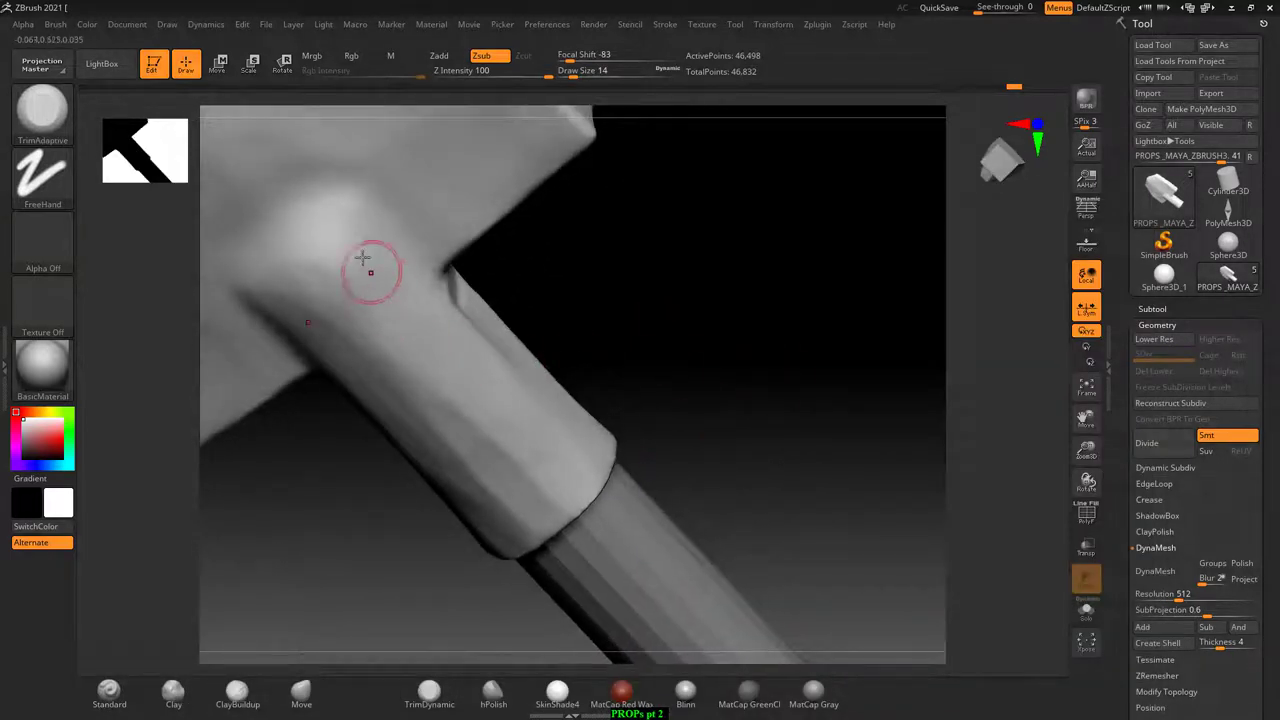
pyautogui.click(315, 330)
# - Remove a scratch stroke across the bracket and pull back to show the whole shovel head
pyautogui.moveTo(500, 340); pyautogui.dragTo(692, 307)
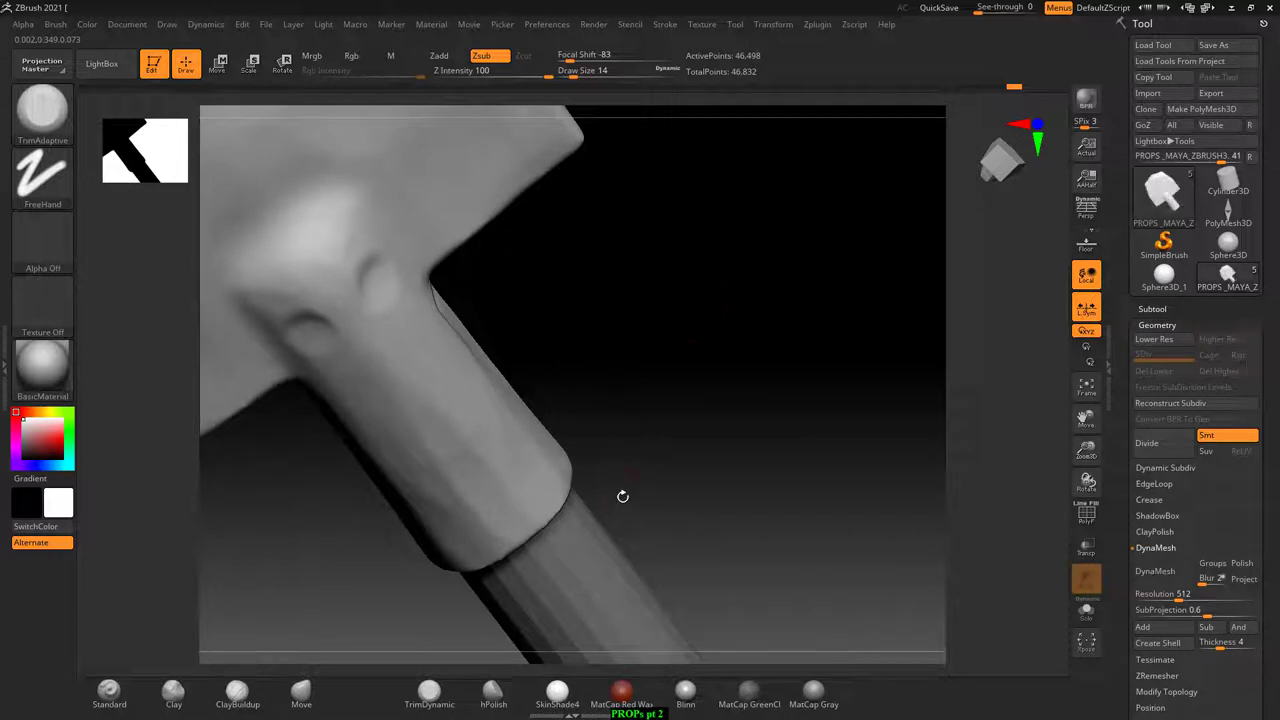
pyautogui.moveTo(620, 497); pyautogui.dragTo(628, 440)
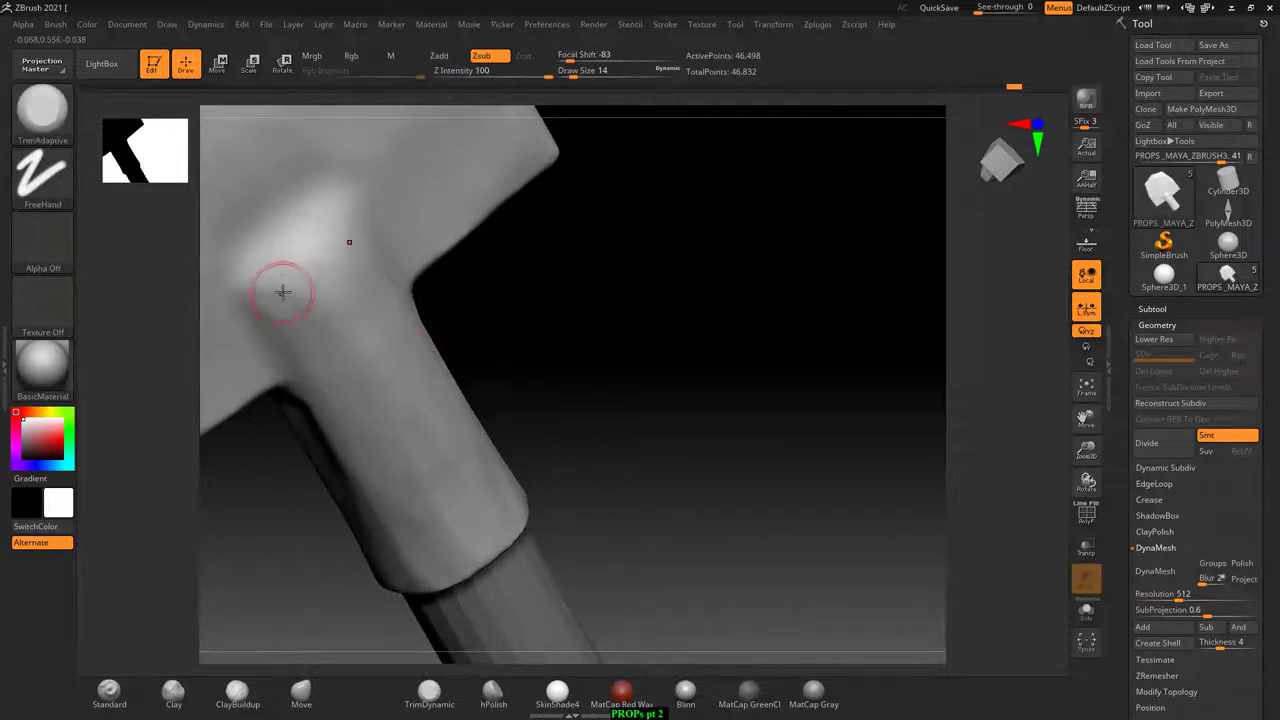
pyautogui.moveTo(286, 294); pyautogui.dragTo(291, 305)
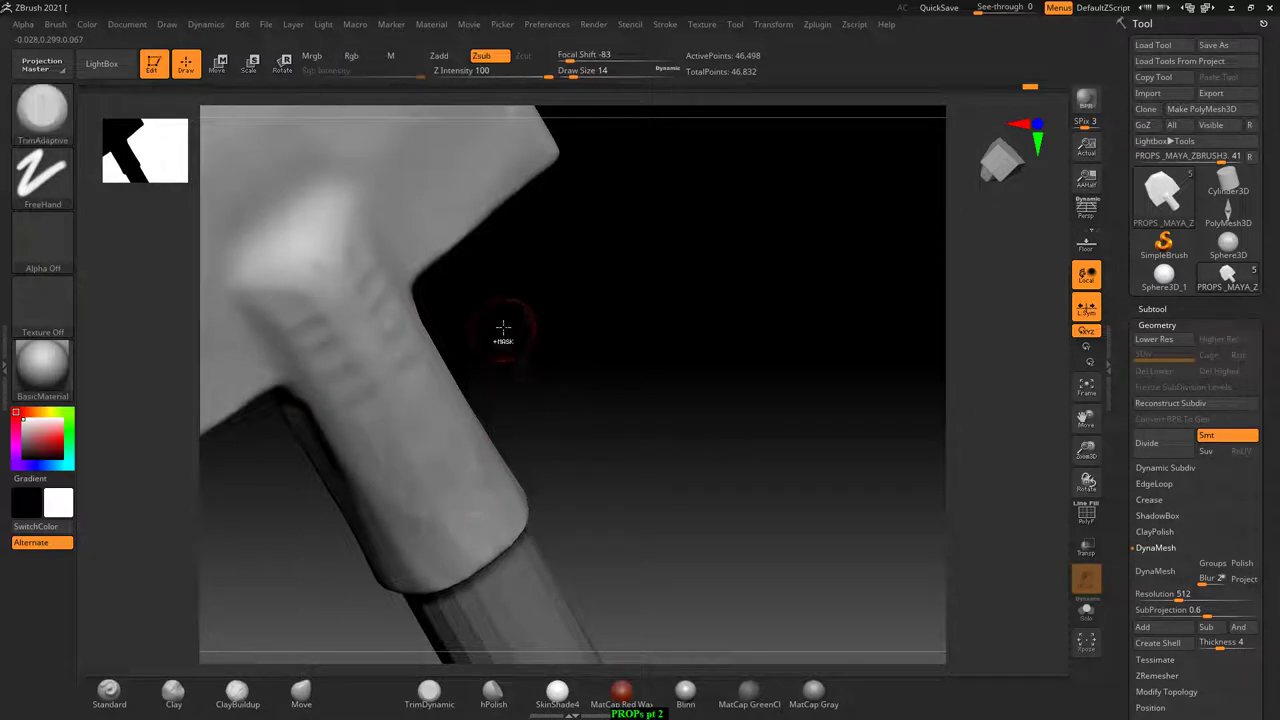
pyautogui.hotkey('ctrl', 'z')
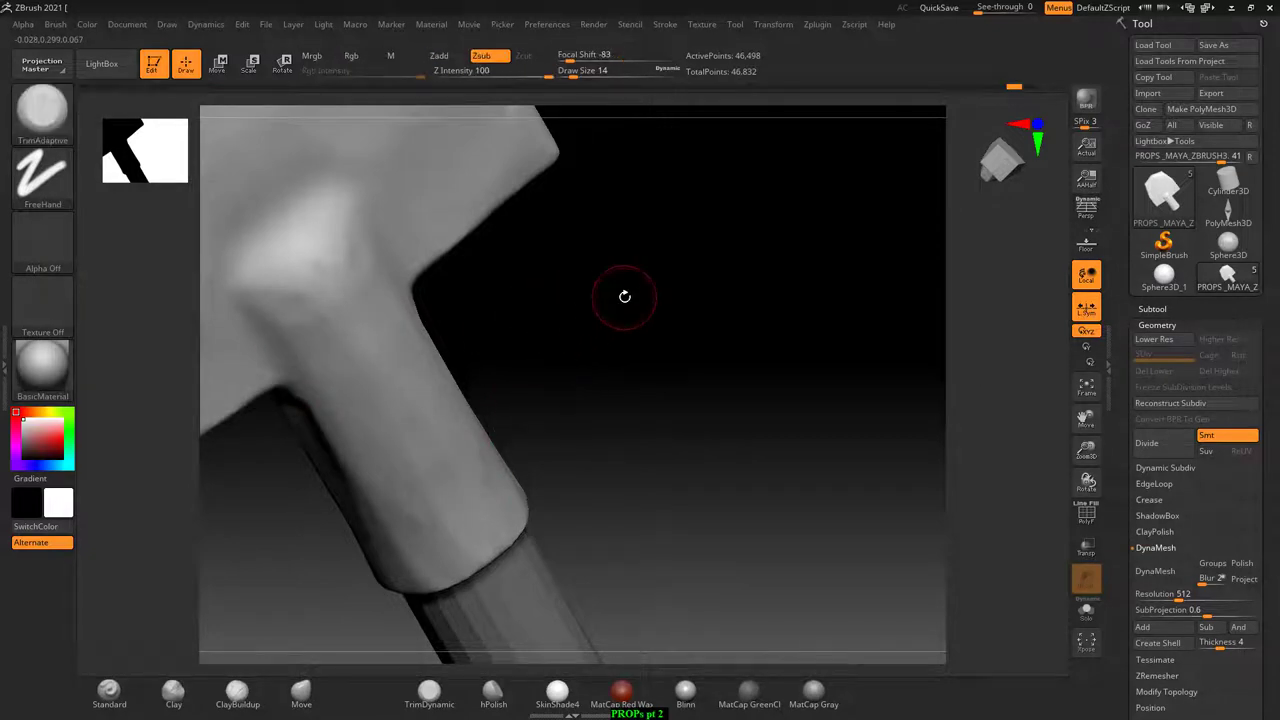
pyautogui.moveTo(624, 296); pyautogui.dragTo(500, 286)
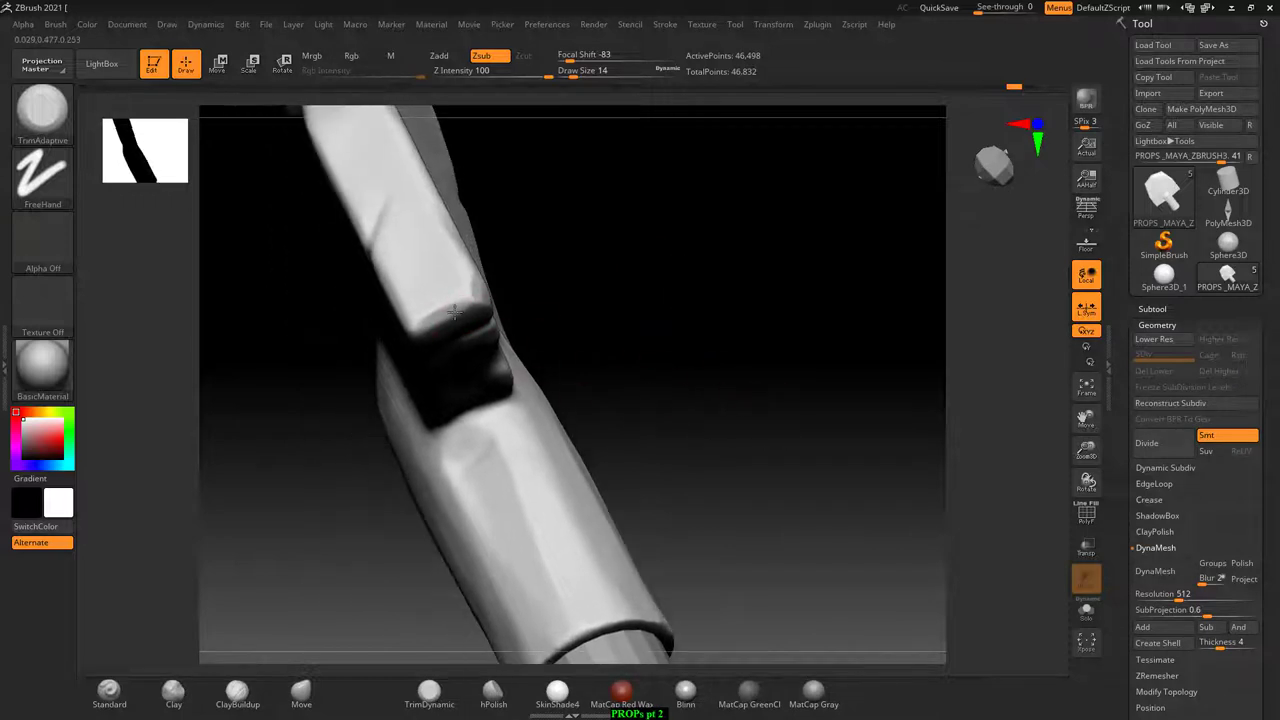
pyautogui.moveTo(574, 260); pyautogui.dragTo(446, 317)
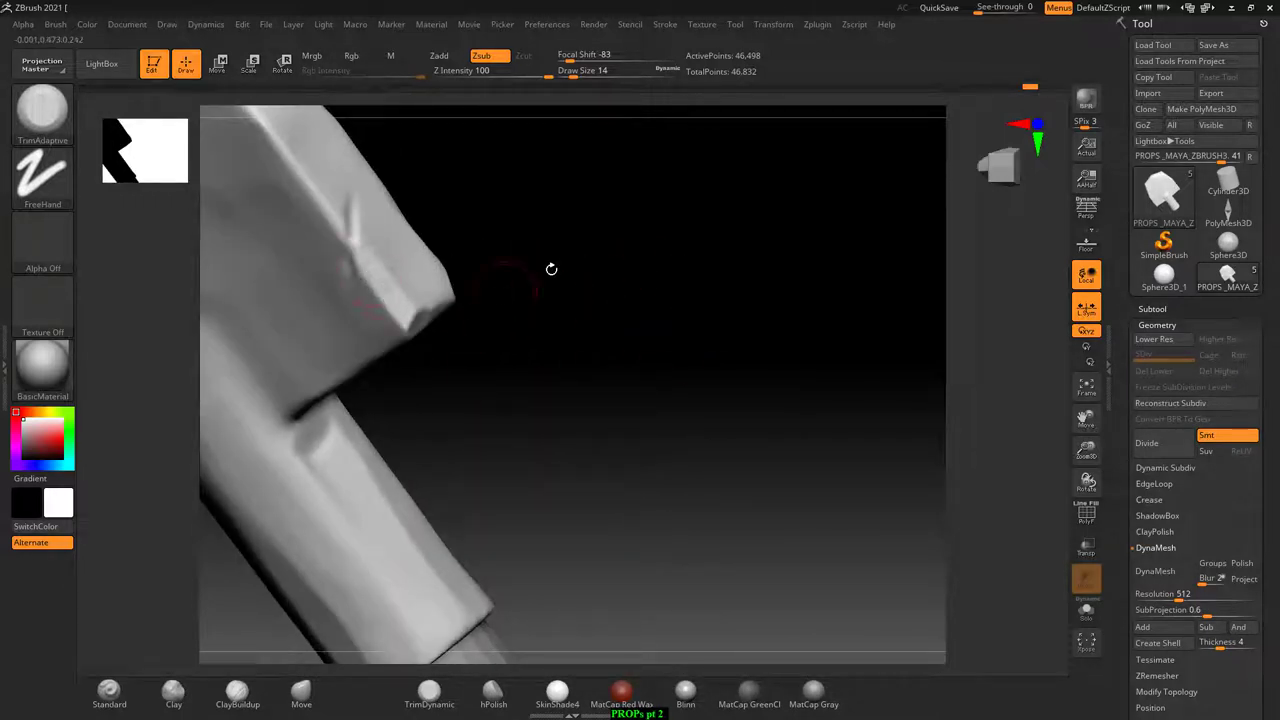
pyautogui.moveTo(551, 269)
pyautogui.mouseDown()
pyautogui.moveTo(466, 256)
pyautogui.moveTo(371, 457)
pyautogui.moveTo(471, 309)
pyautogui.mouseUp()
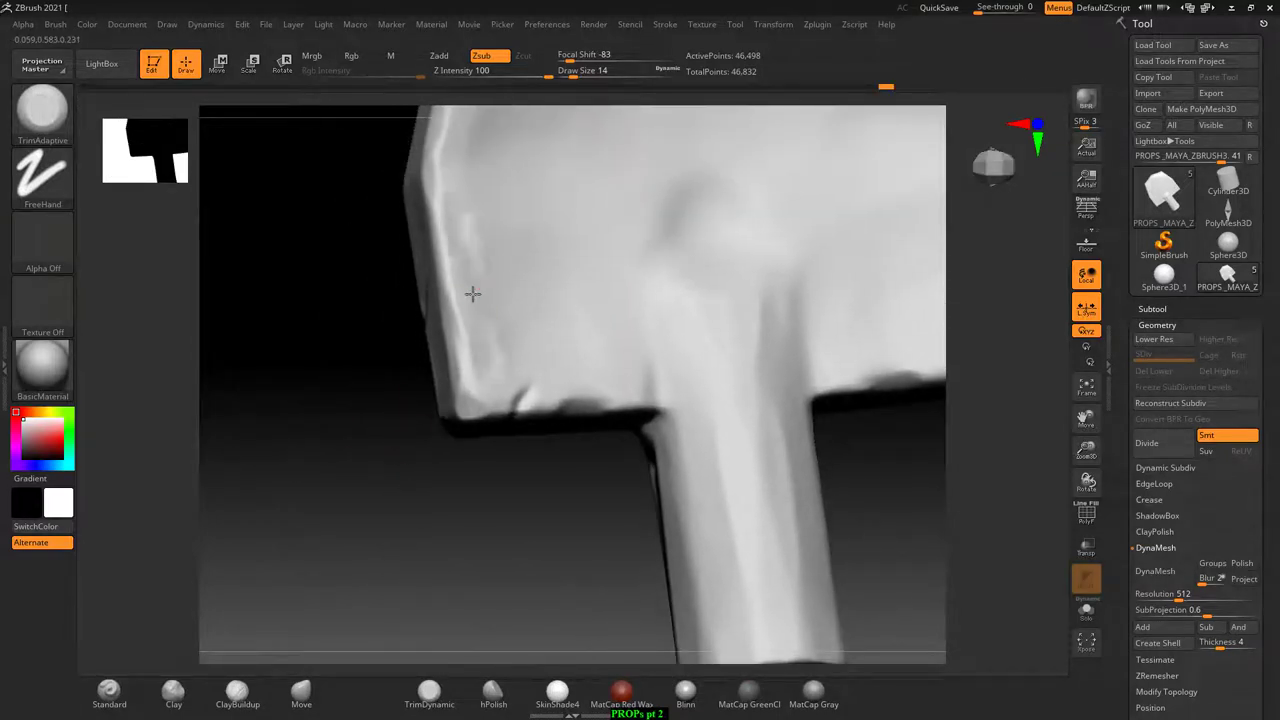
pyautogui.moveTo(366, 294)
pyautogui.mouseDown()
pyautogui.moveTo(457, 209)
pyautogui.moveTo(457, 251)
pyautogui.mouseUp()
pyautogui.press('shift')
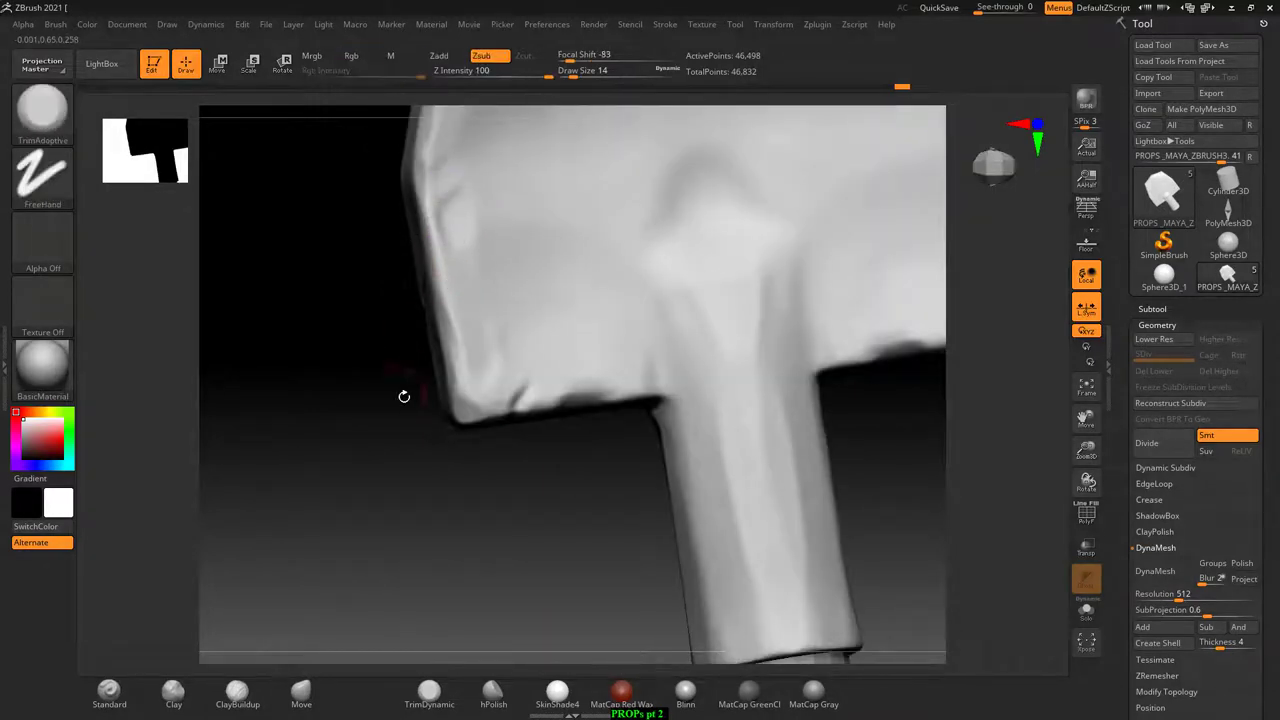
pyautogui.moveTo(403, 394)
pyautogui.mouseDown()
pyautogui.moveTo(355, 273)
pyautogui.moveTo(469, 463)
pyautogui.moveTo(671, 477)
pyautogui.moveTo(634, 471)
pyautogui.moveTo(744, 408)
pyautogui.moveTo(827, 532)
pyautogui.mouseUp()
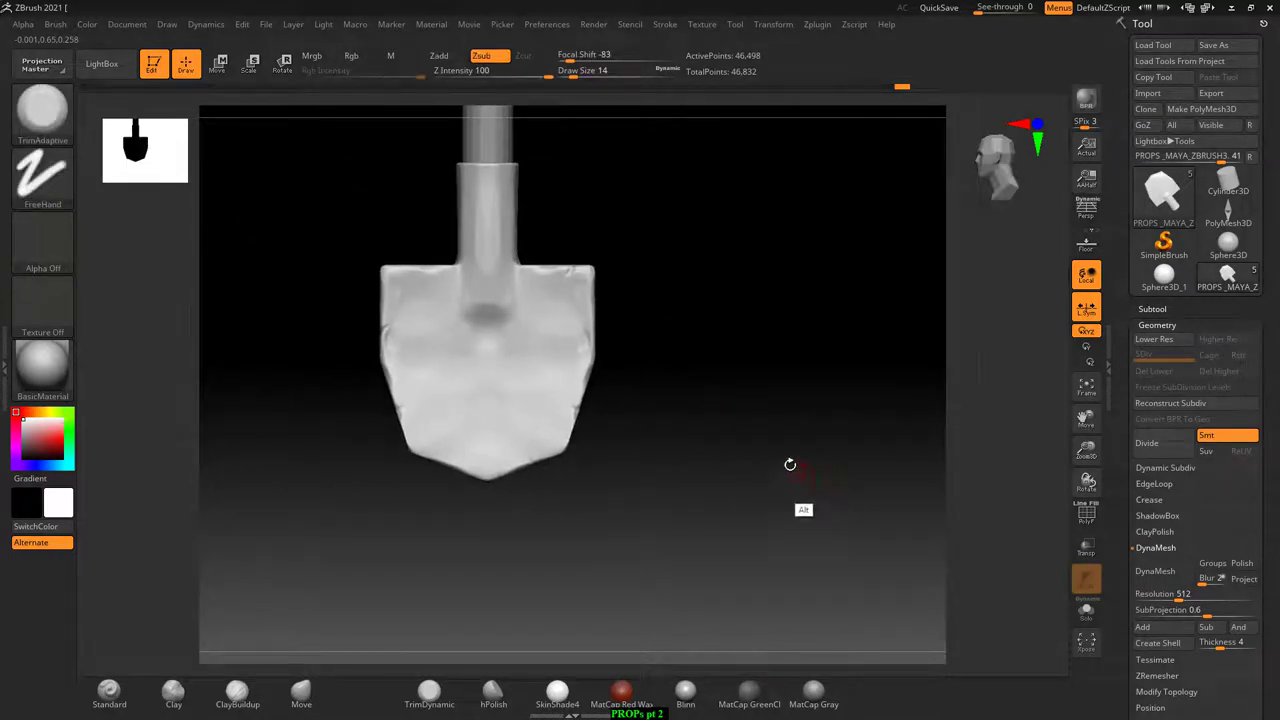
pyautogui.moveTo(790, 464)
pyautogui.keyDown('alt'); pyautogui.mouseDown()
pyautogui.moveTo(757, 346)
pyautogui.moveTo(791, 337)
pyautogui.mouseUp(); pyautogui.keyUp('alt')
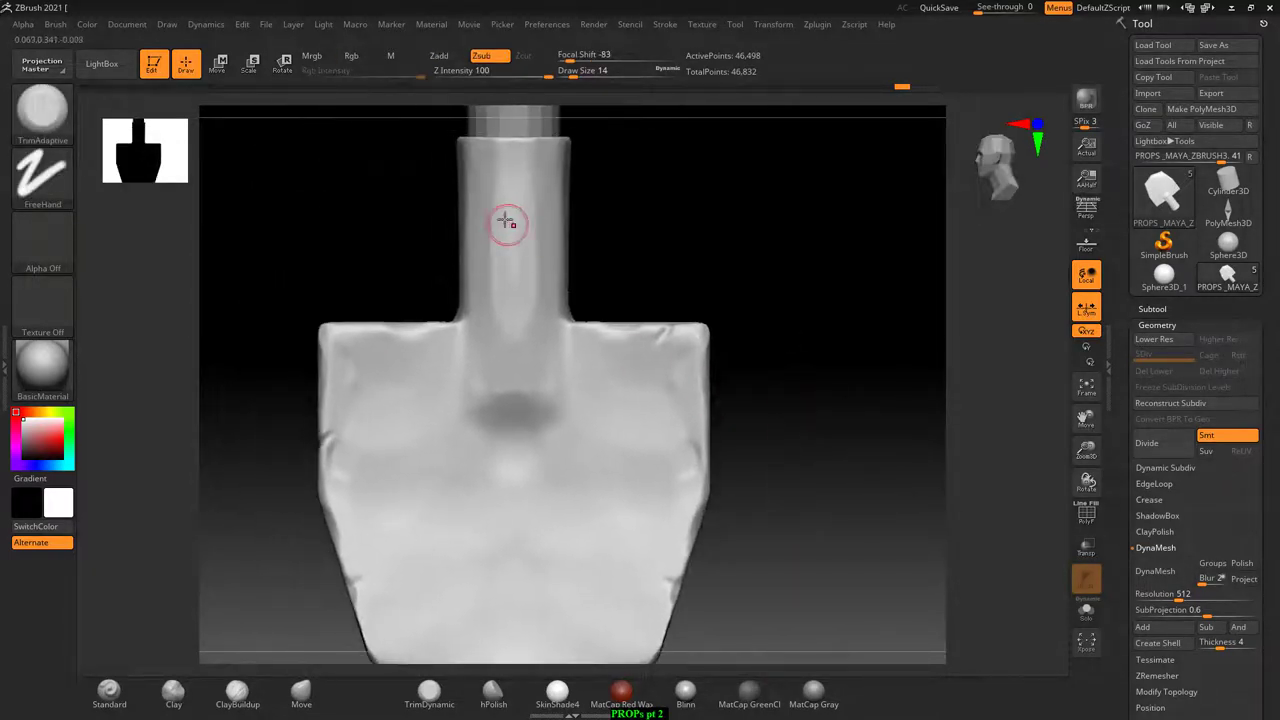
pyautogui.moveTo(600, 300); pyautogui.dragTo(640, 284)
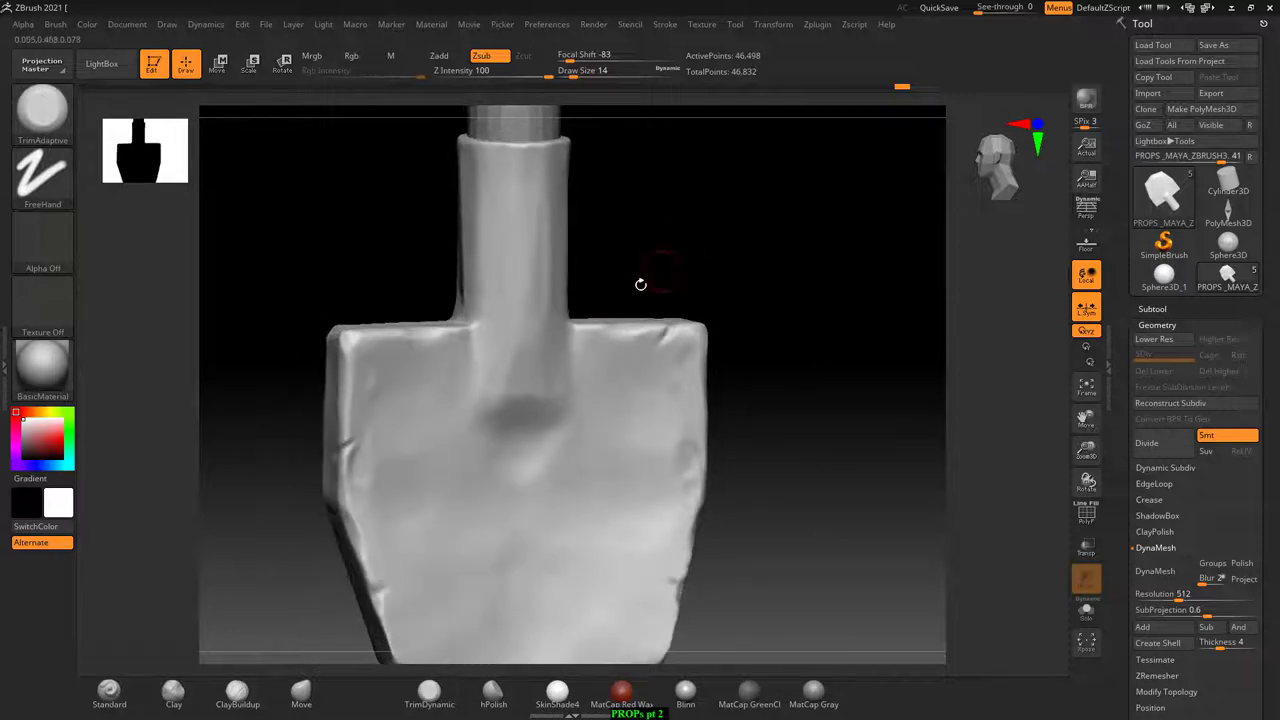
pyautogui.moveTo(509, 362); pyautogui.dragTo(586, 306, button='right')
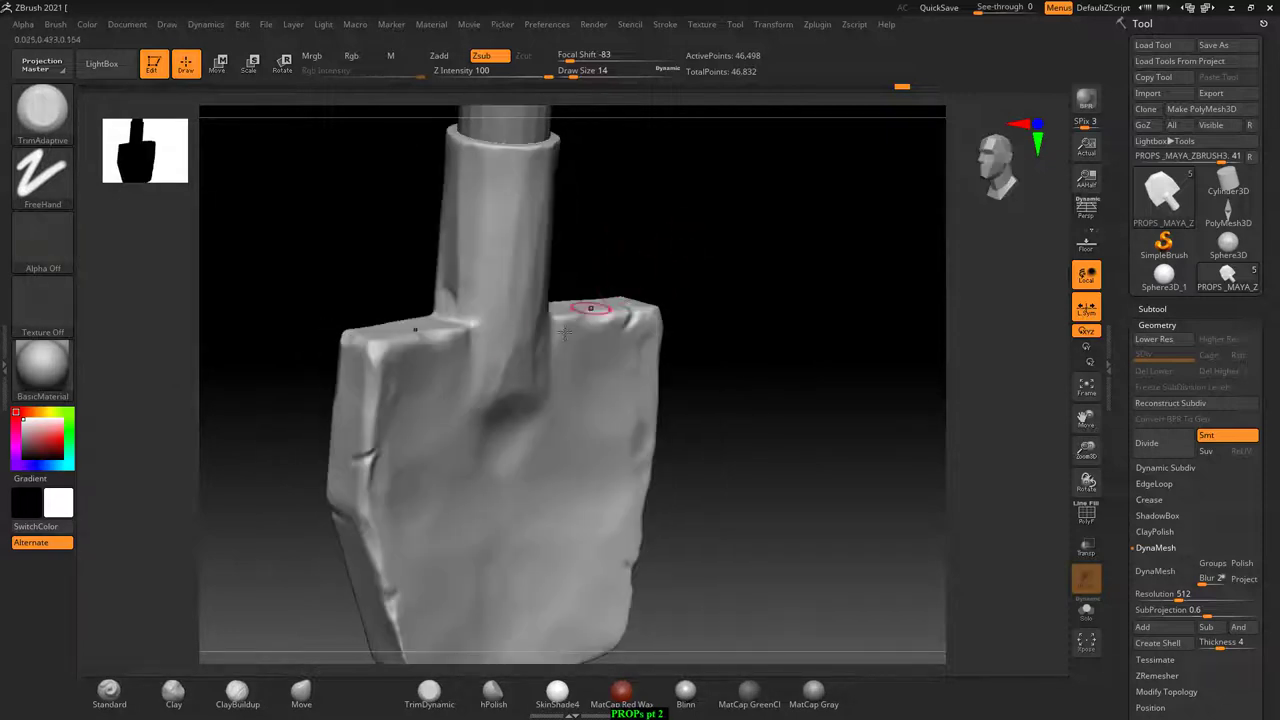
pyautogui.moveTo(597, 209)
pyautogui.mouseDown()
pyautogui.moveTo(653, 238)
pyautogui.moveTo(657, 263)
pyautogui.moveTo(689, 189)
pyautogui.moveTo(720, 228)
pyautogui.mouseUp()
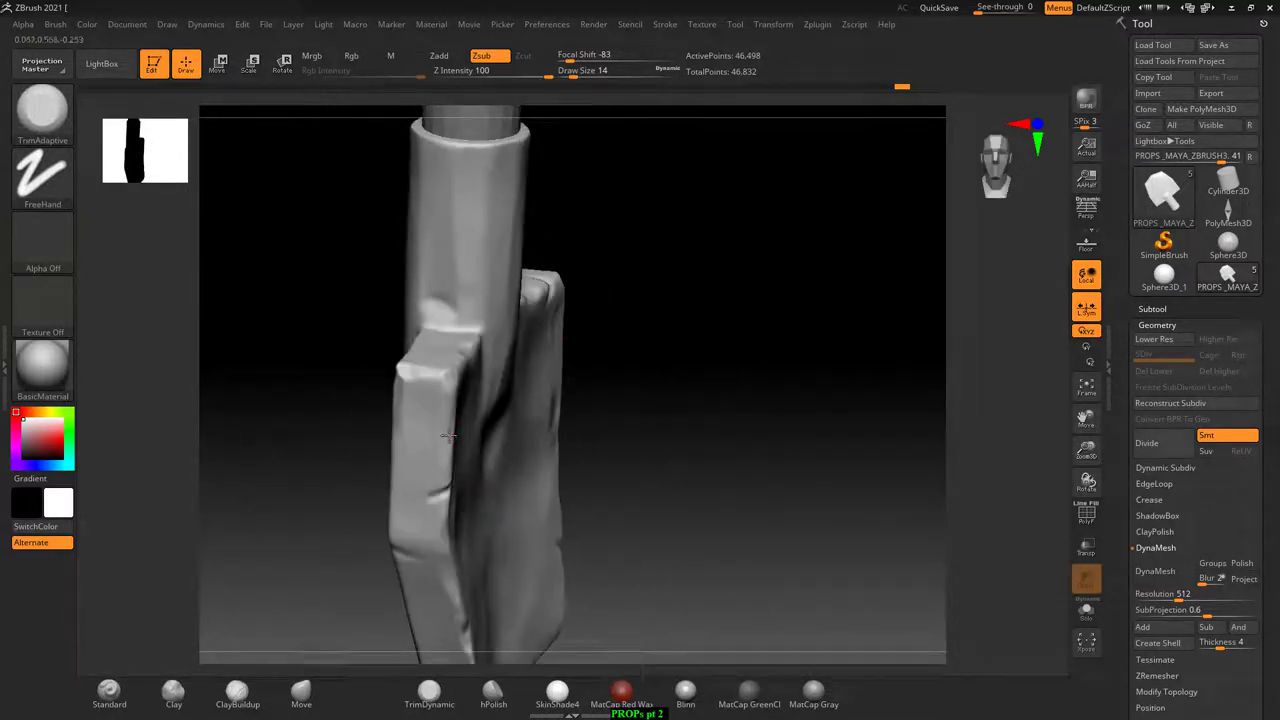
pyautogui.moveTo(414, 466); pyautogui.dragTo(386, 429, button='right')
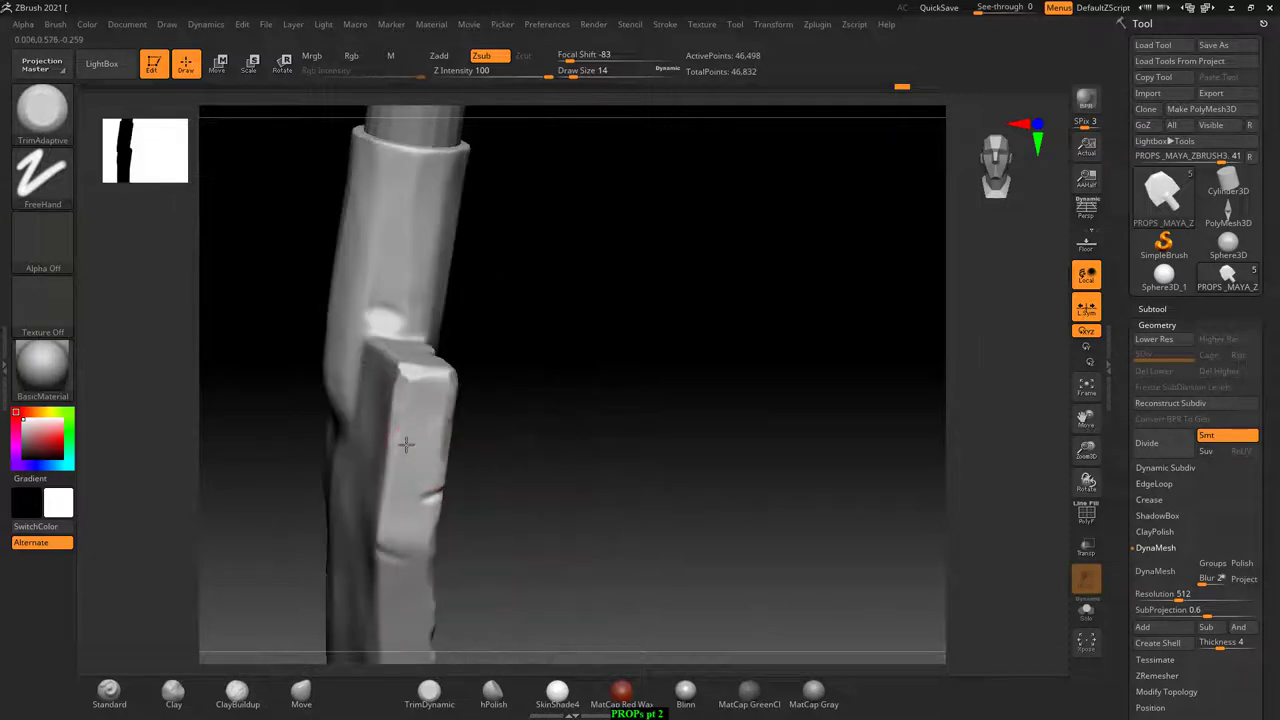
pyautogui.moveTo(586, 374); pyautogui.dragTo(486, 491)
pyautogui.press('ctrl')
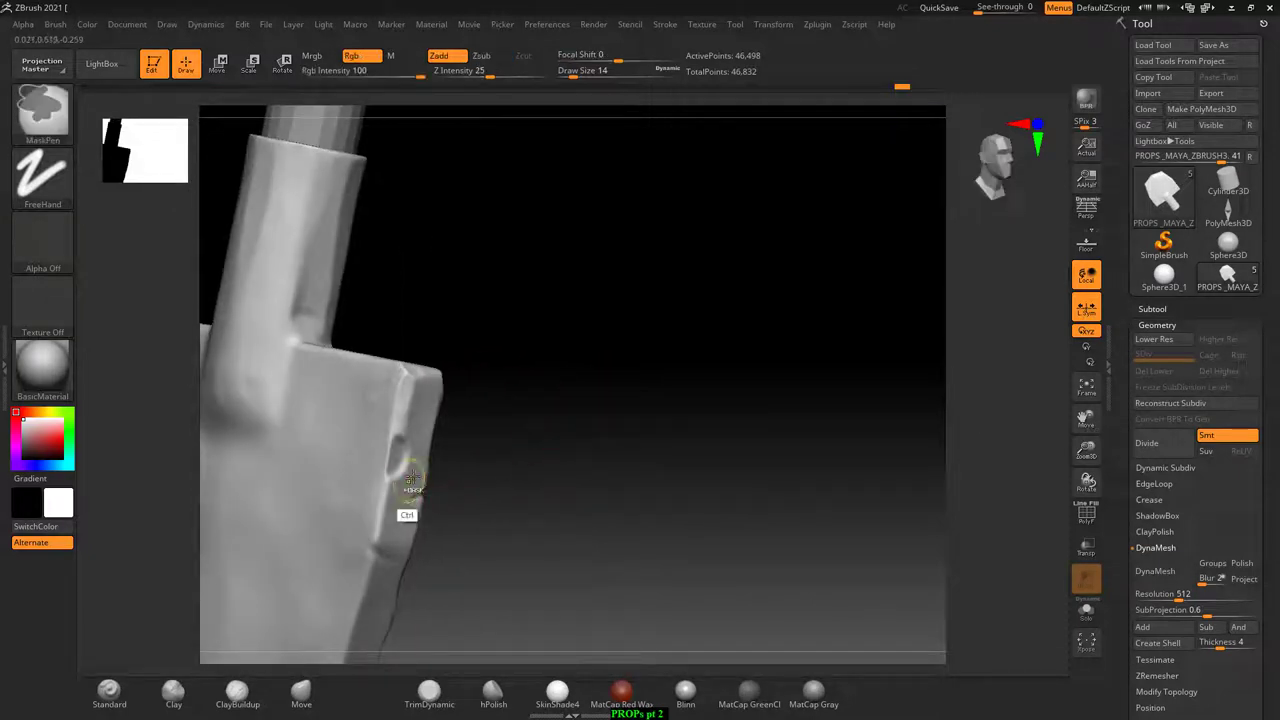
pyautogui.moveTo(577, 400)
pyautogui.mouseDown()
pyautogui.moveTo(657, 323)
pyautogui.moveTo(680, 331)
pyautogui.moveTo(686, 409)
pyautogui.mouseUp()
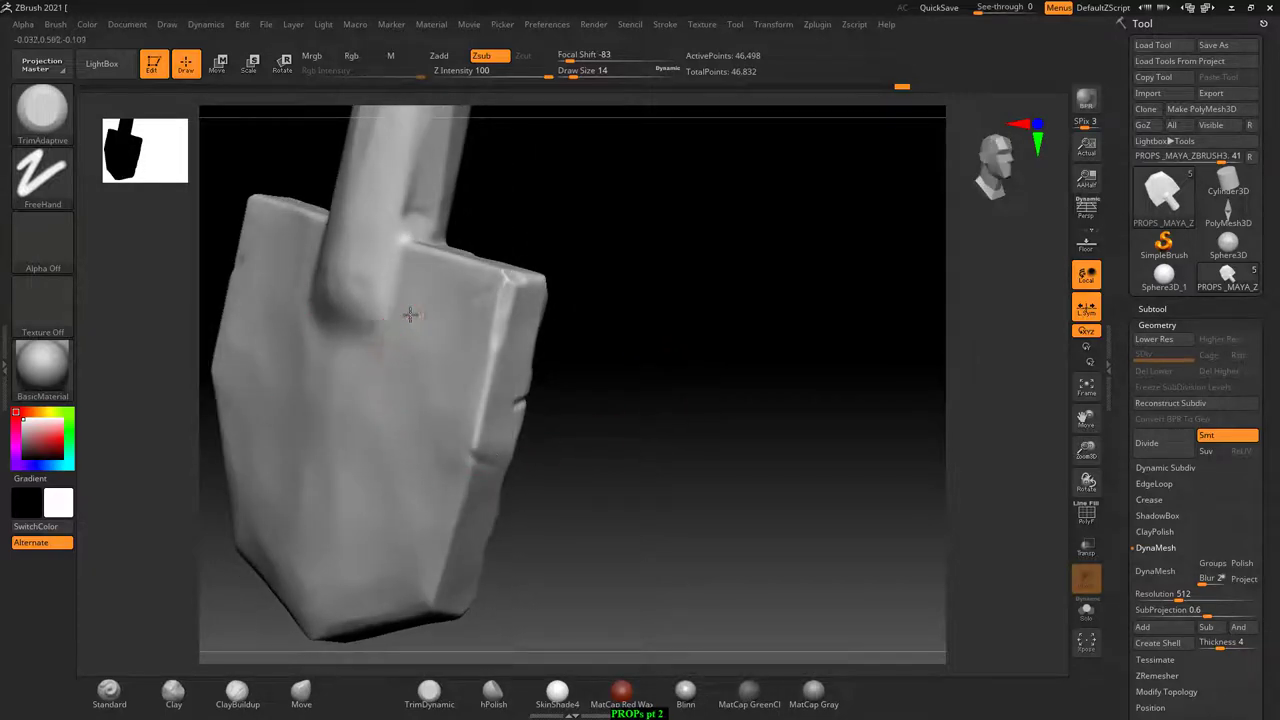
pyautogui.moveTo(560, 400); pyautogui.dragTo(669, 351)
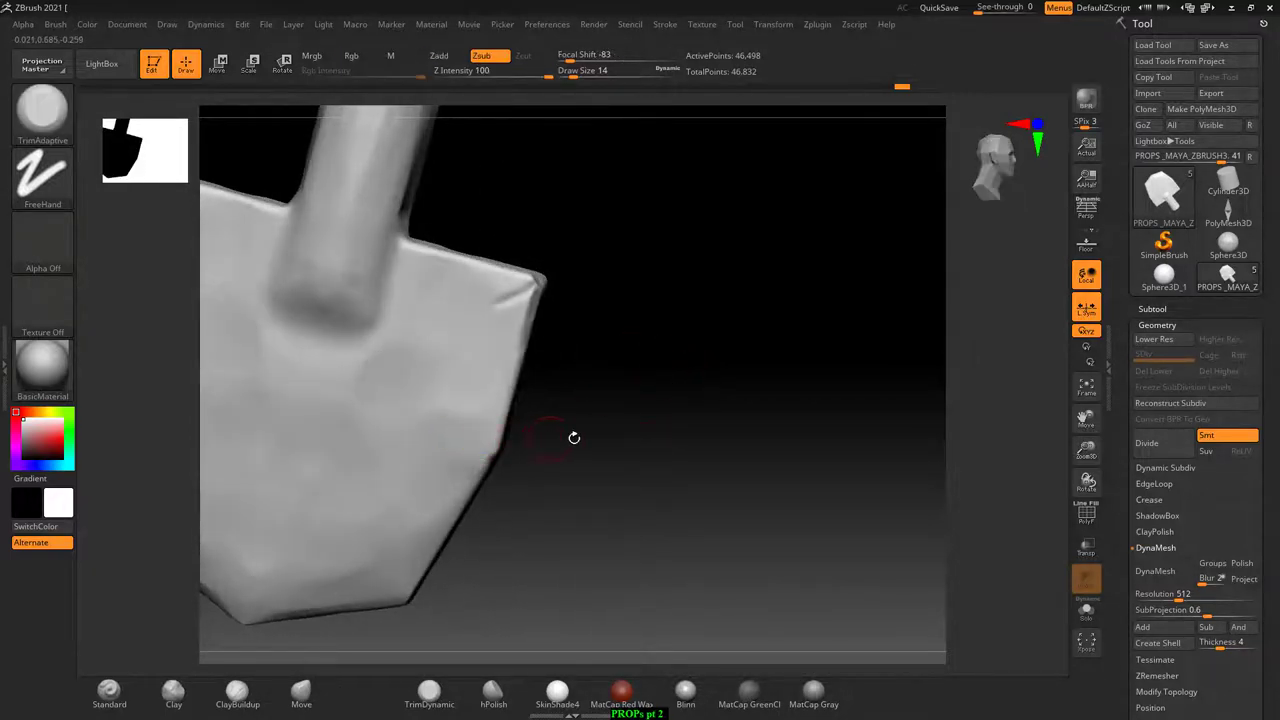
pyautogui.moveTo(669, 478)
pyautogui.mouseDown()
pyautogui.moveTo(809, 417)
pyautogui.moveTo(677, 409)
pyautogui.mouseUp()
pyautogui.keyDown('shift'); pyautogui.moveTo(397, 510); pyautogui.dragTo(431, 496); pyautogui.keyUp('shift')
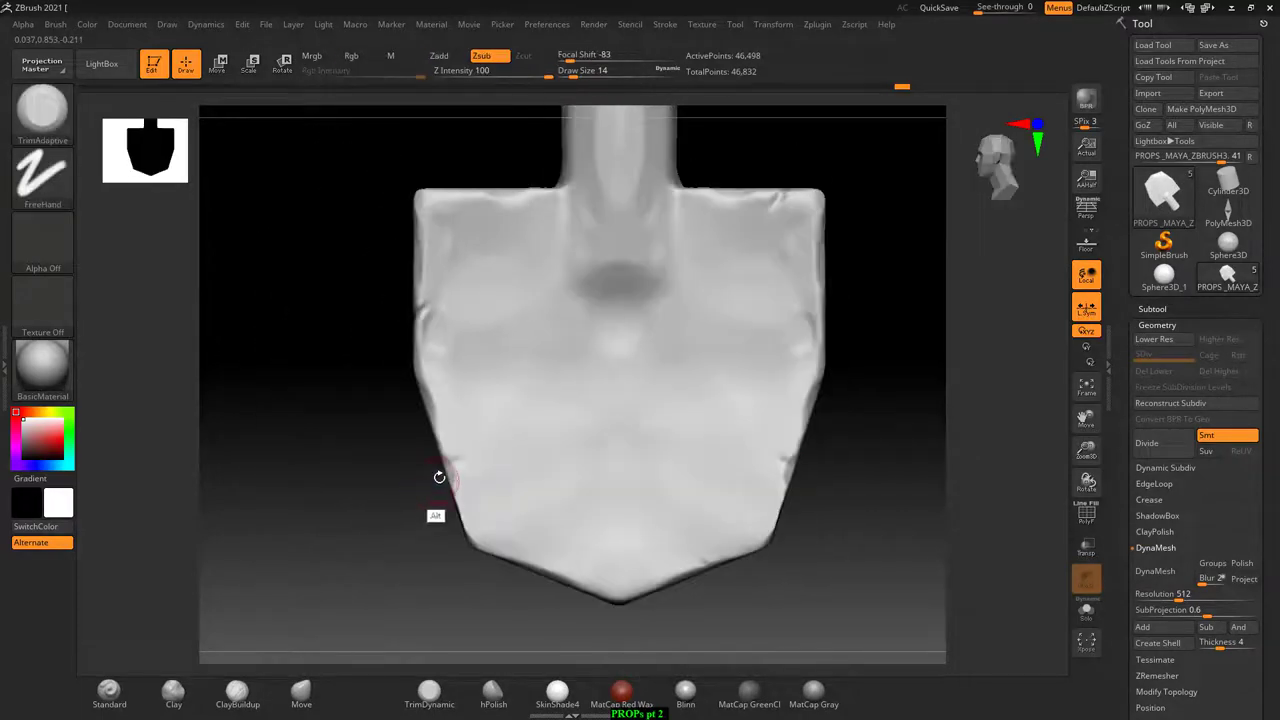
pyautogui.hotkey('alt', 'Tab')
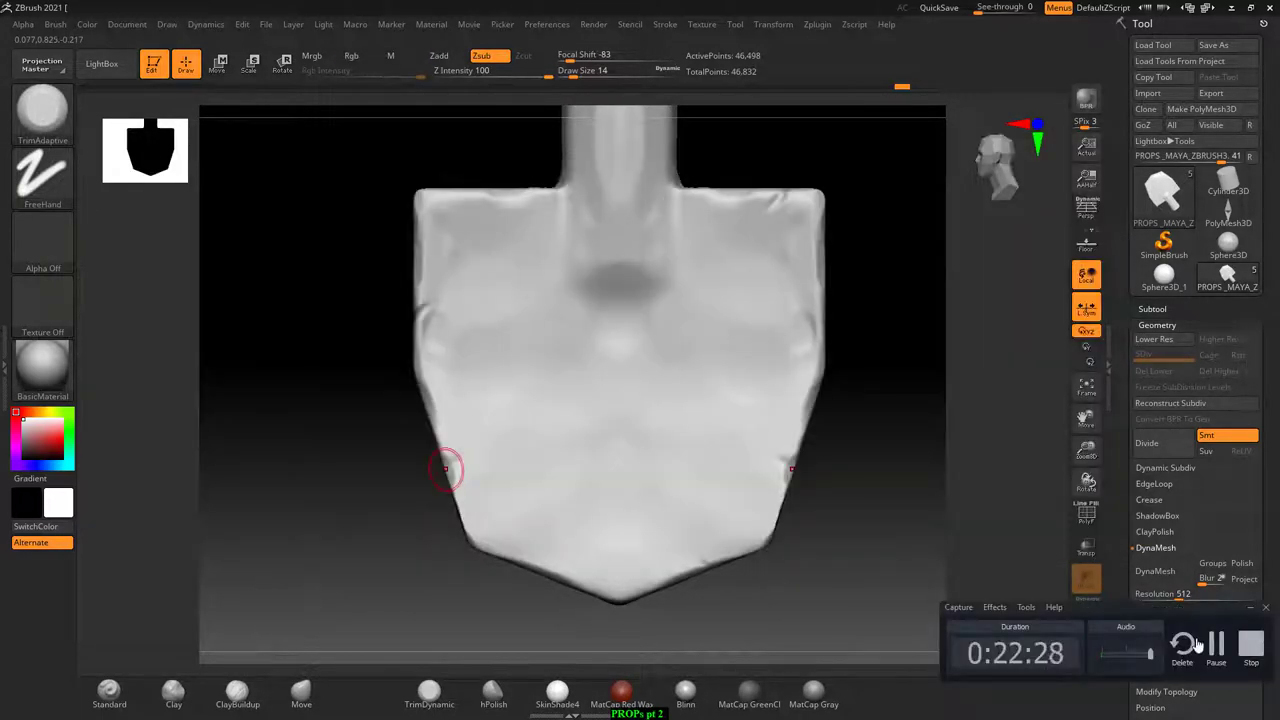
pyautogui.moveTo(815, 528)
pyautogui.keyDown('shift'); pyautogui.mouseDown()
pyautogui.moveTo(917, 517)
pyautogui.moveTo(820, 271)
pyautogui.moveTo(806, 514)
pyautogui.moveTo(814, 463)
pyautogui.moveTo(822, 573)
pyautogui.mouseUp(); pyautogui.keyUp('shift')
# - Select the tapered collar subtool and show its PolyF wireframe, undoing a trial subdivision
pyautogui.keyDown('alt'); pyautogui.click(622, 262); pyautogui.keyUp('alt')
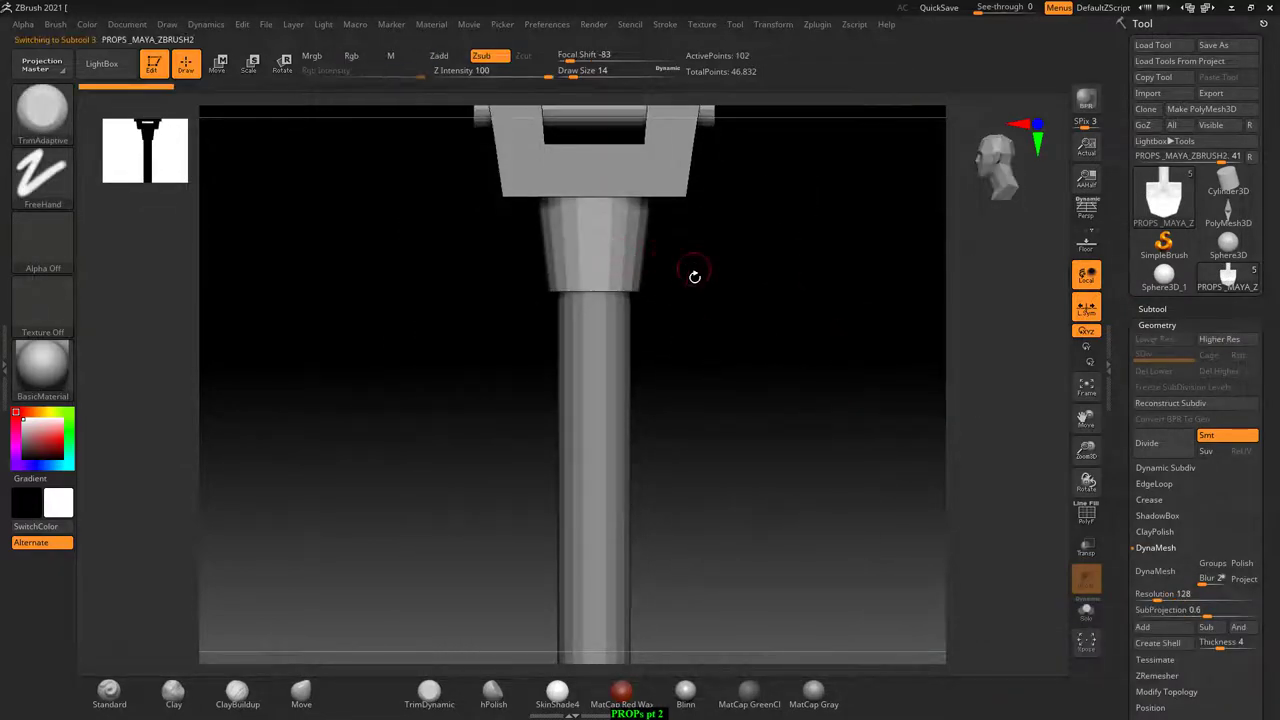
pyautogui.press('shift')
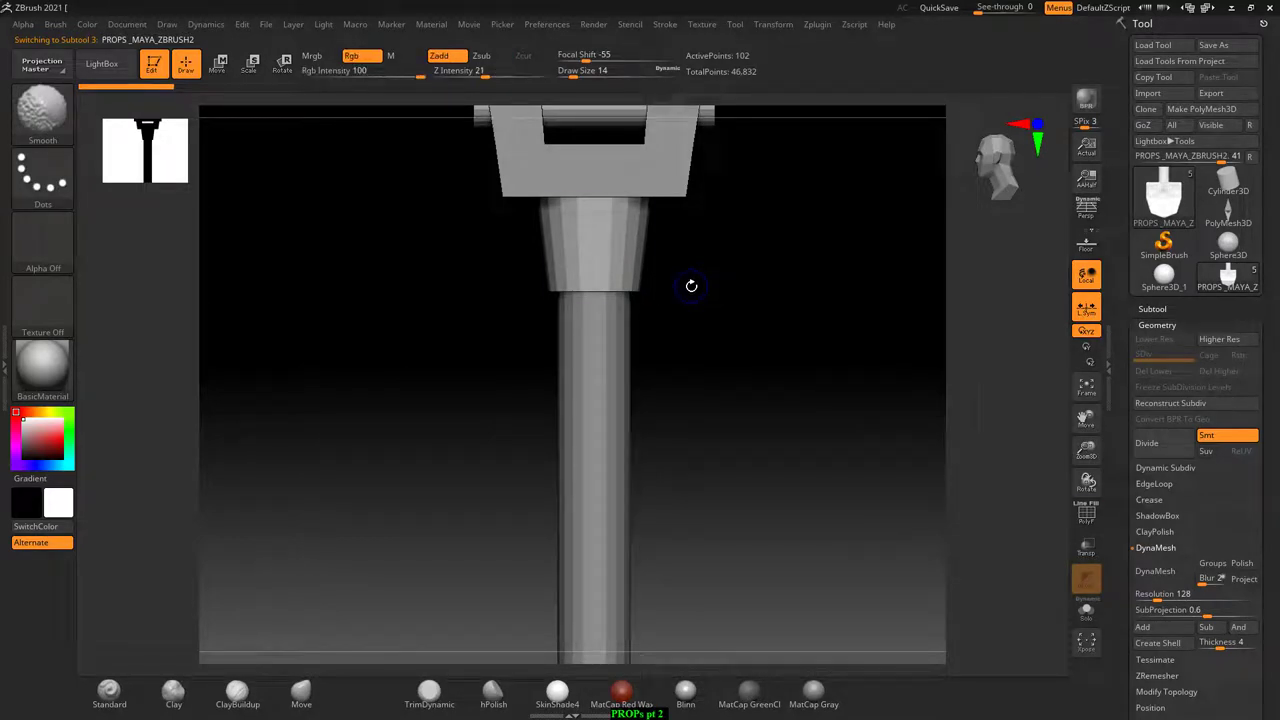
pyautogui.hotkey('shift', 'f')
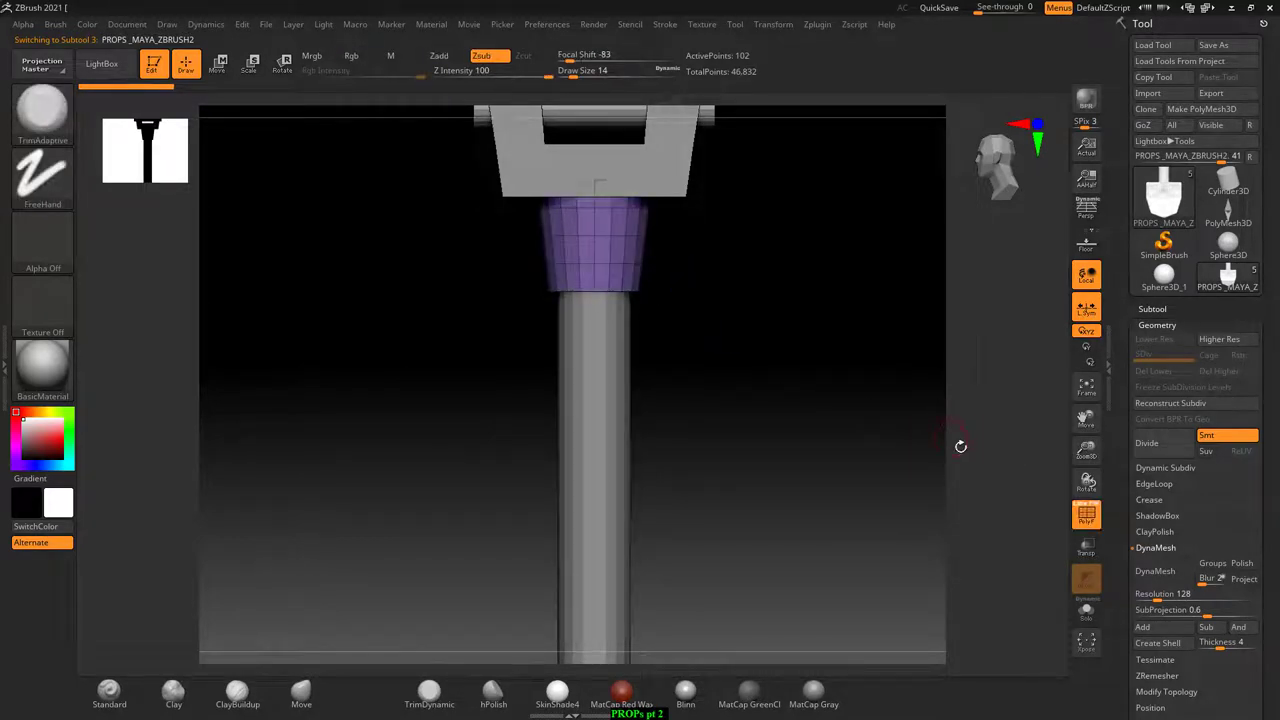
pyautogui.click(1160, 448)
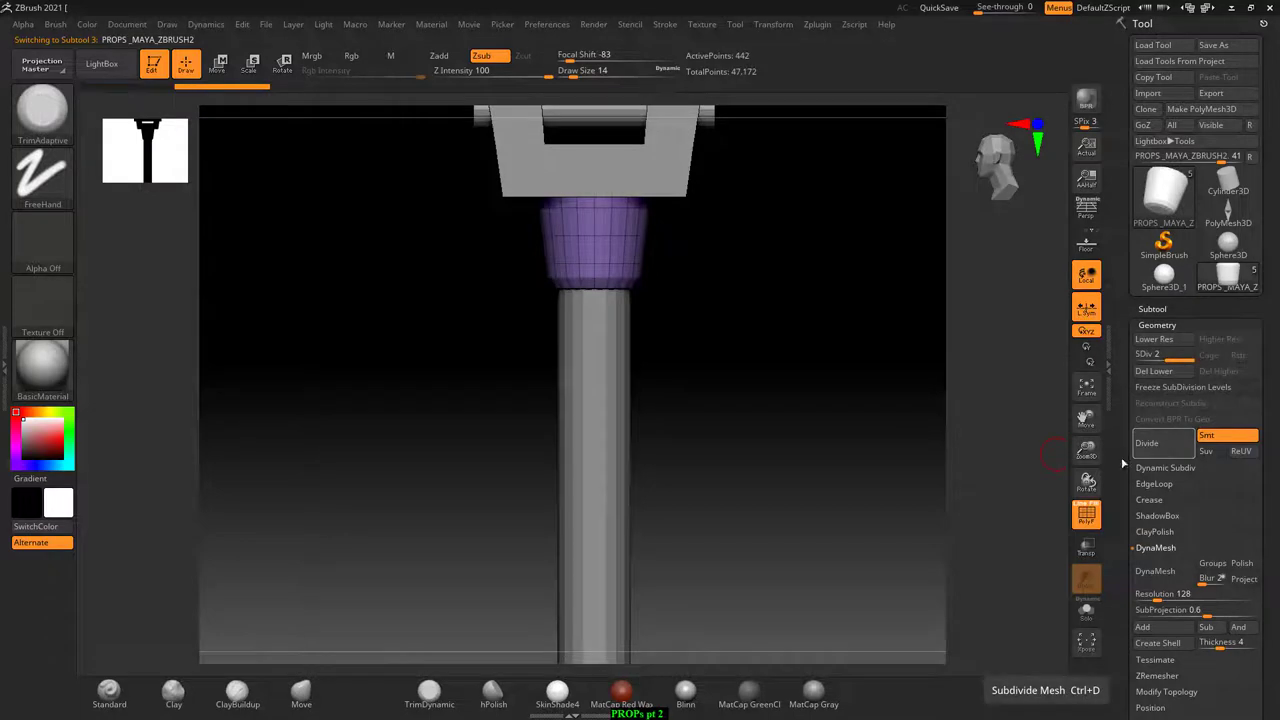
pyautogui.press('ctrl')
pyautogui.hotkey('ctrl', 'z')
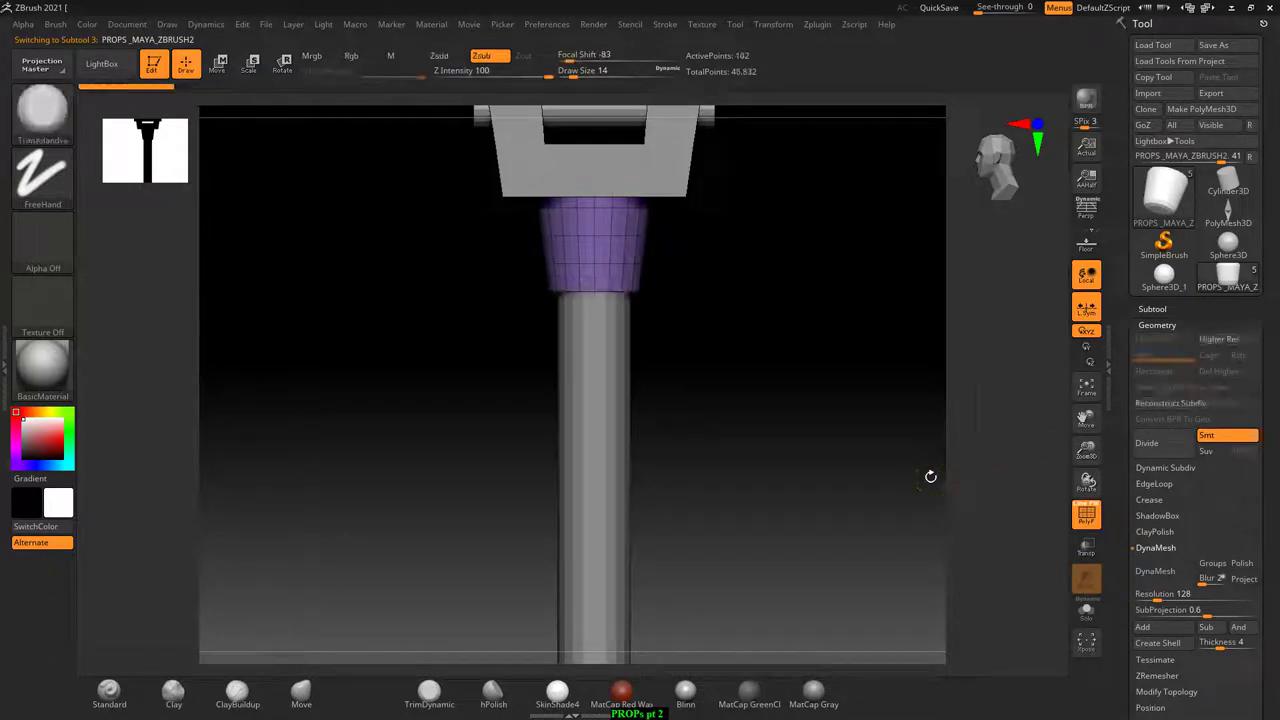
pyautogui.moveTo(803, 351)
pyautogui.keyDown('alt'); pyautogui.mouseDown()
pyautogui.moveTo(804, 482)
pyautogui.moveTo(812, 453)
pyautogui.mouseUp(); pyautogui.keyUp('alt')
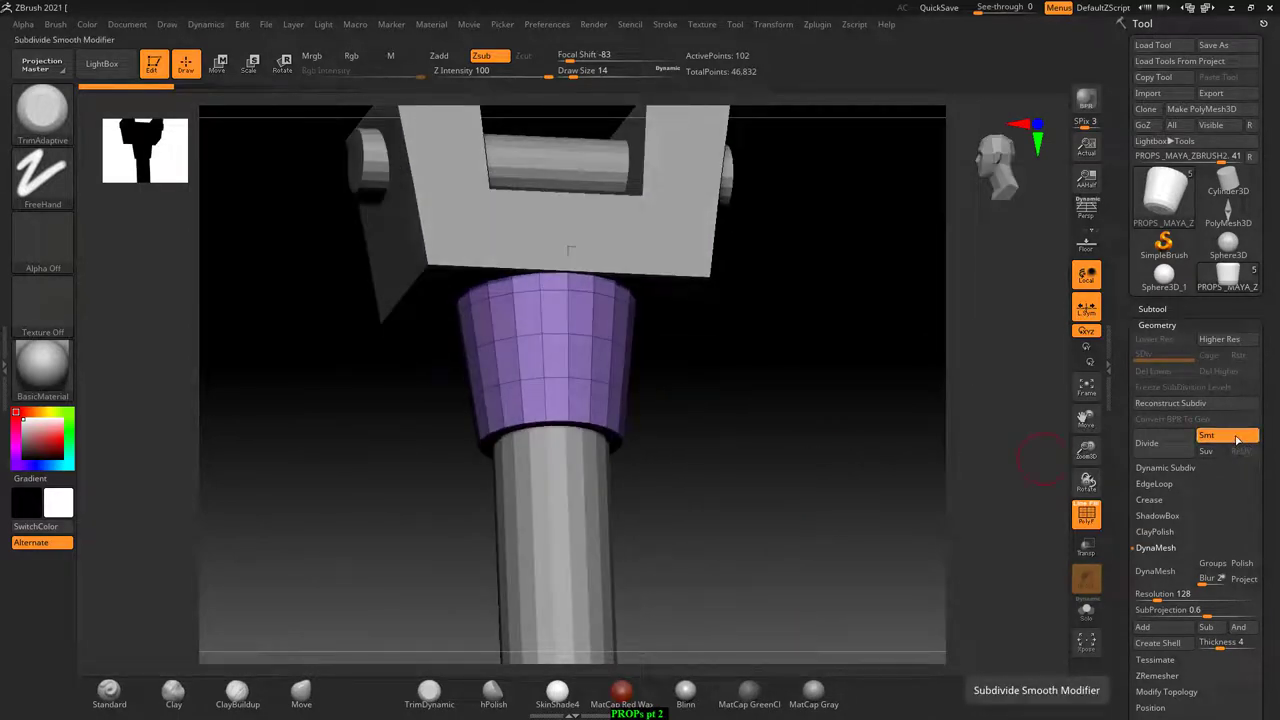
# - Subdivide the collar twice with Smt off and once more with Smt on, reaching level 4
pyautogui.click(1237, 440)
pyautogui.click(1150, 443)
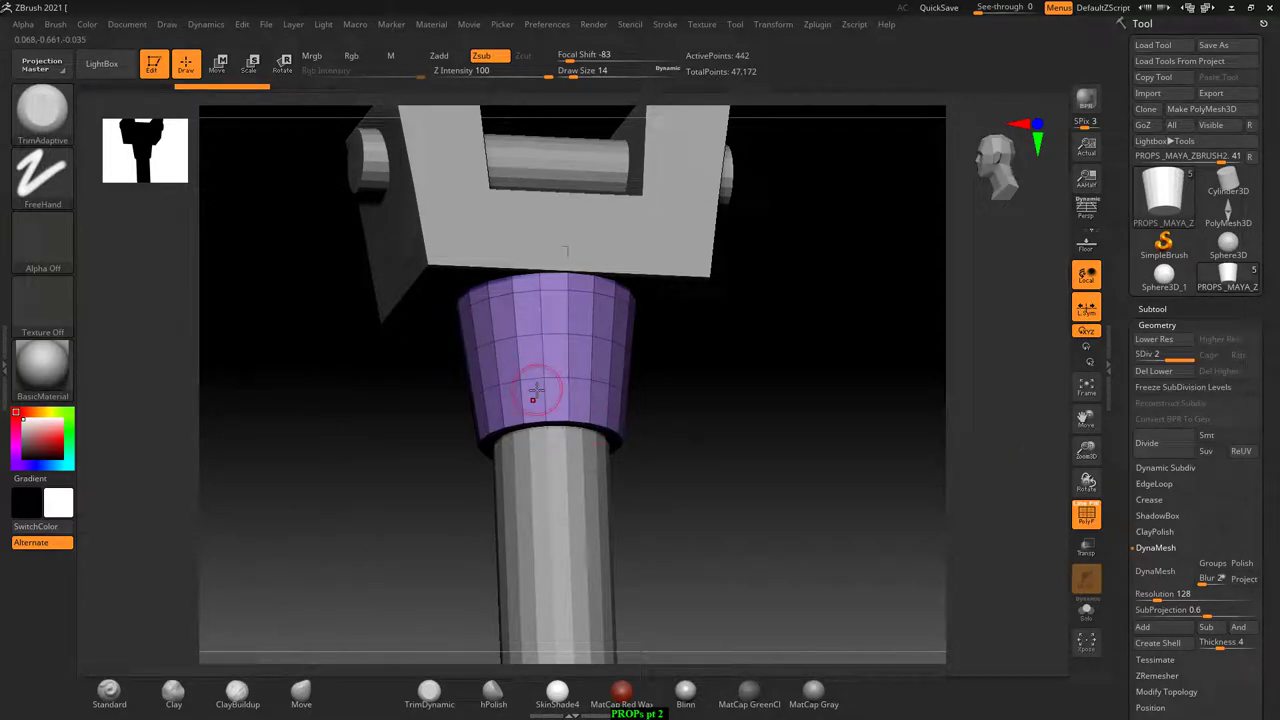
pyautogui.click(1154, 452)
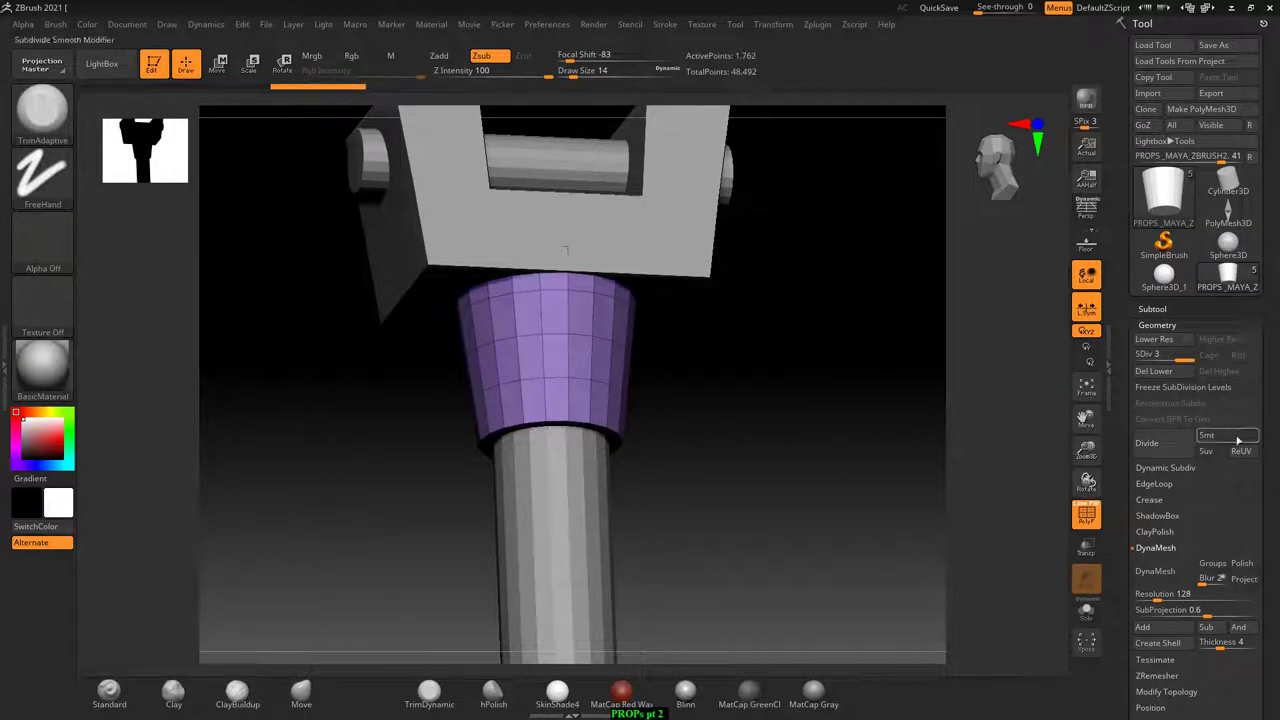
pyautogui.click(1212, 435)
pyautogui.click(1150, 445)
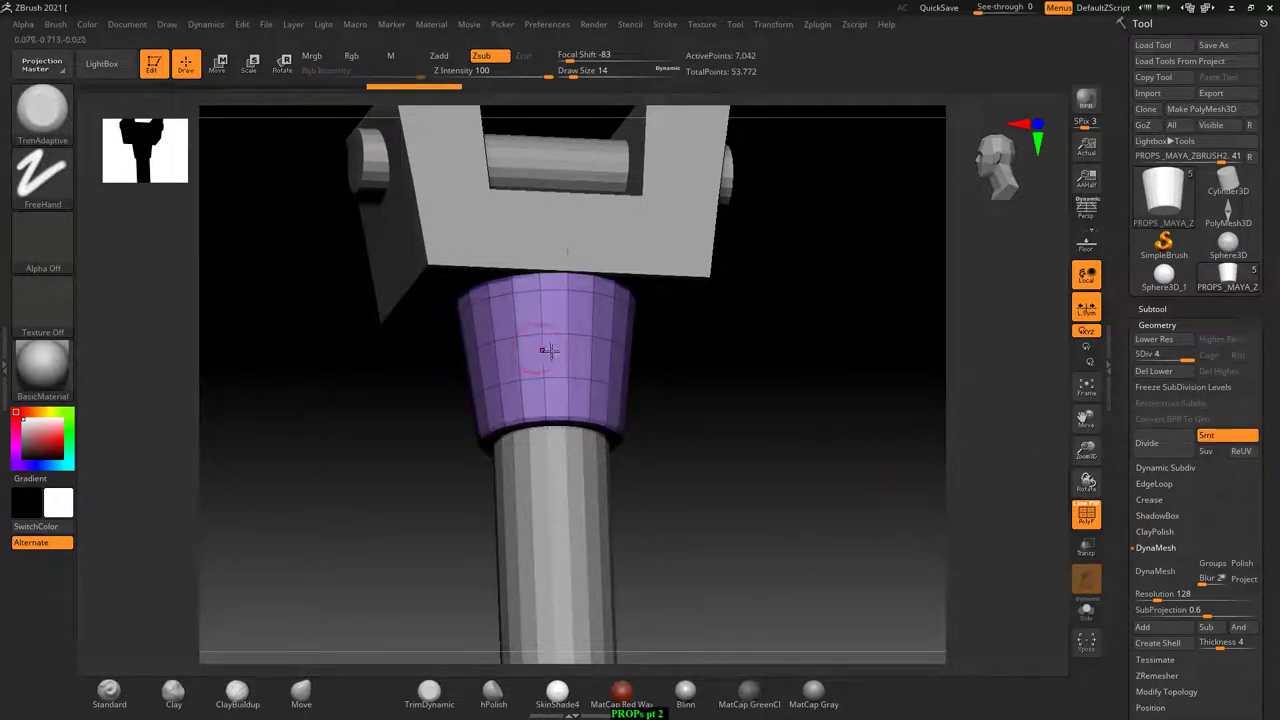
pyautogui.moveTo(843, 426)
pyautogui.mouseDown()
pyautogui.moveTo(808, 454)
pyautogui.moveTo(860, 420)
pyautogui.mouseUp()
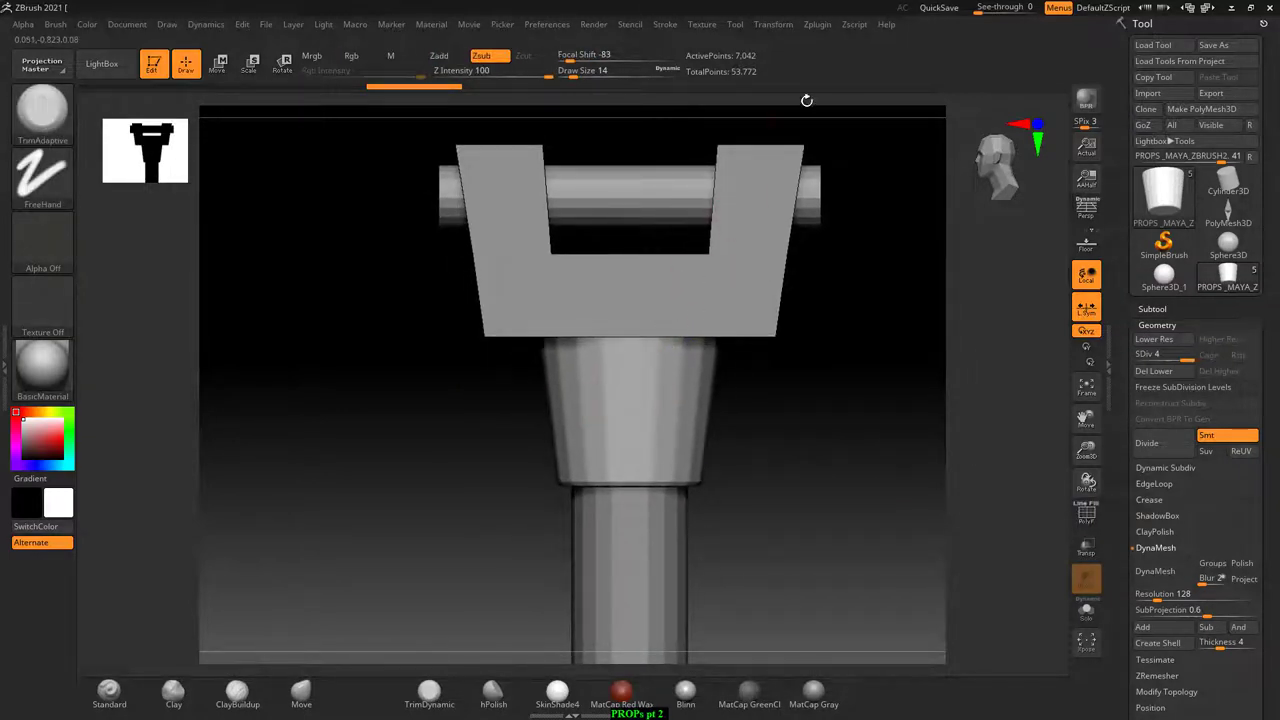
# - Open the transform options and look up at the collar and the bracket's underside
pyautogui.click(775, 24)
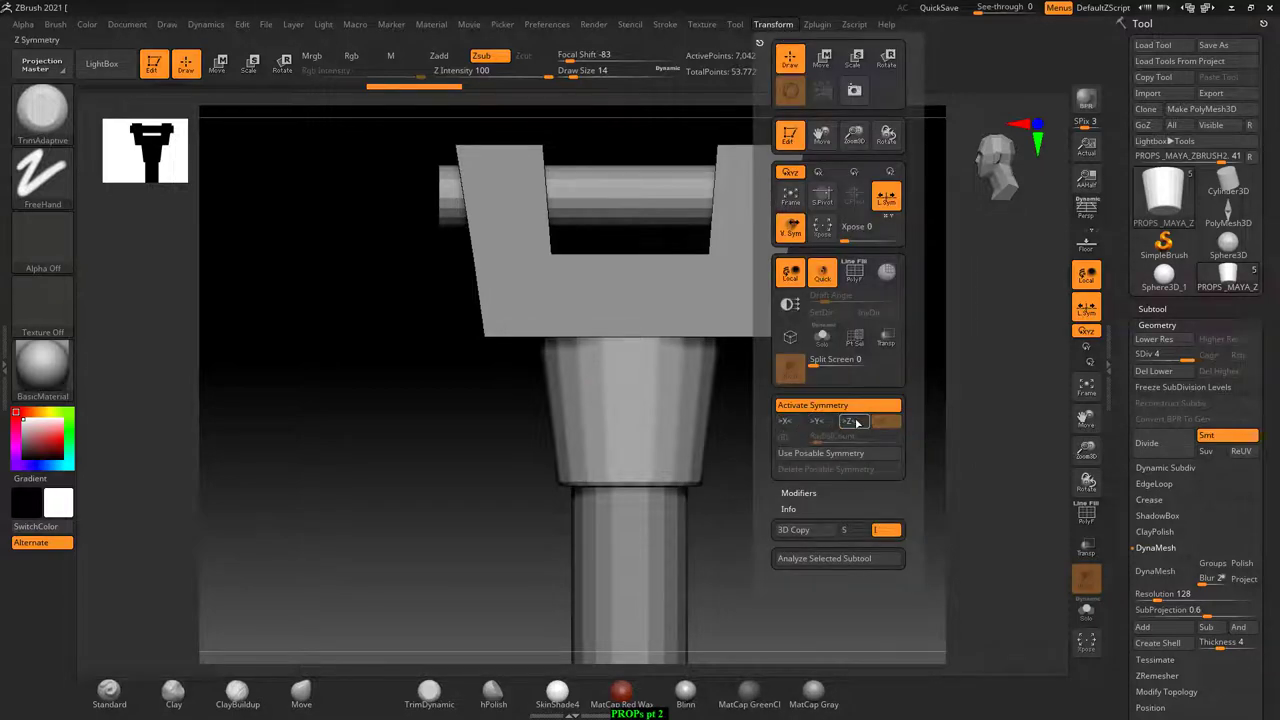
pyautogui.moveTo(794, 443); pyautogui.dragTo(786, 458)
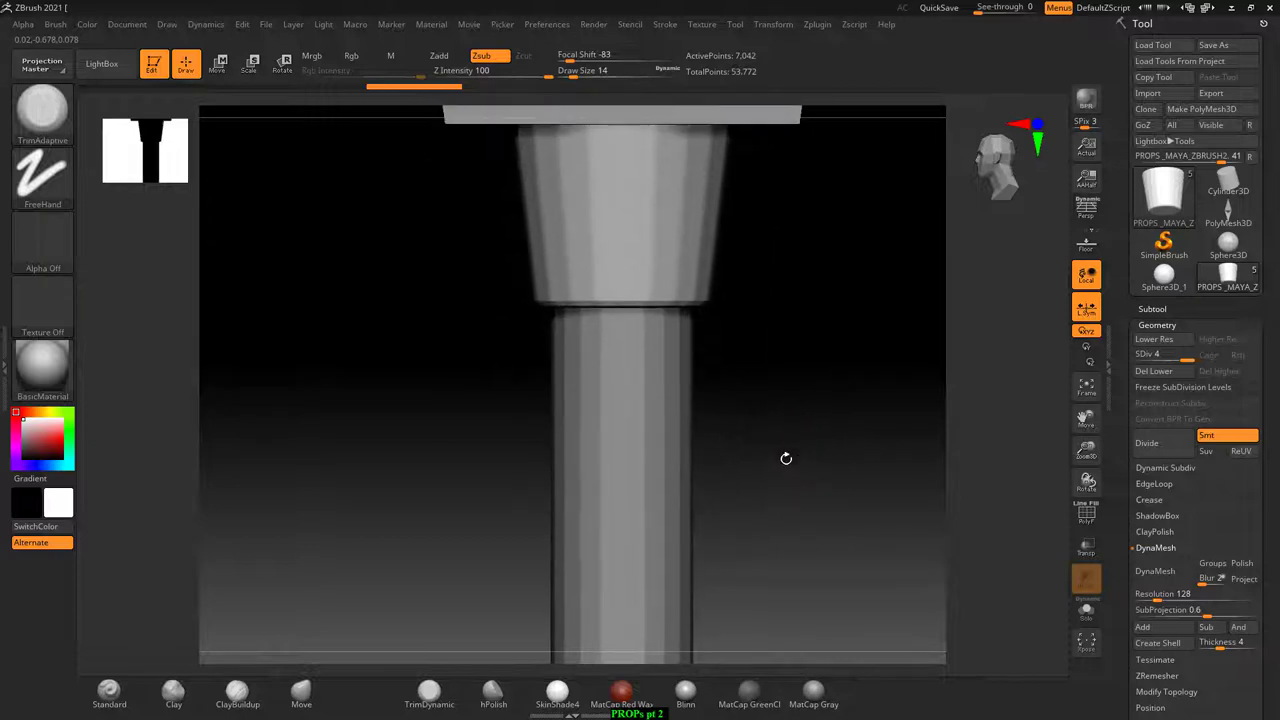
pyautogui.moveTo(798, 274); pyautogui.dragTo(715, 365)
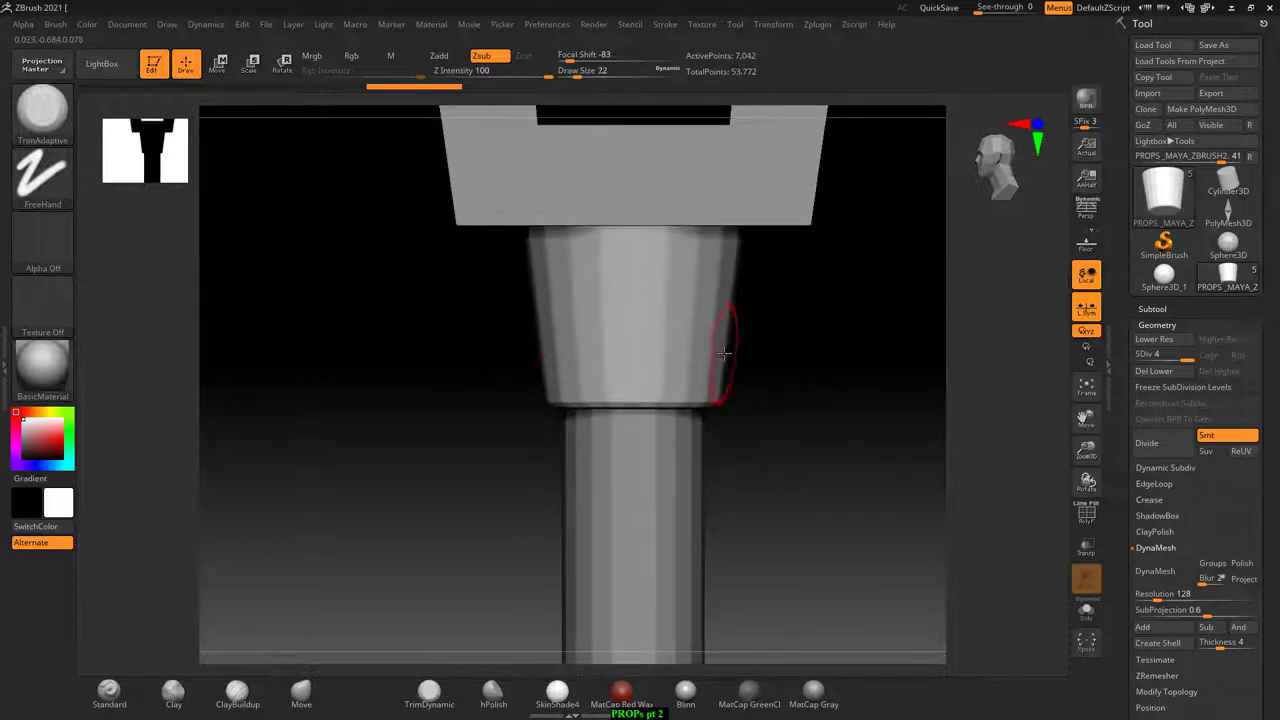
pyautogui.press('shift')
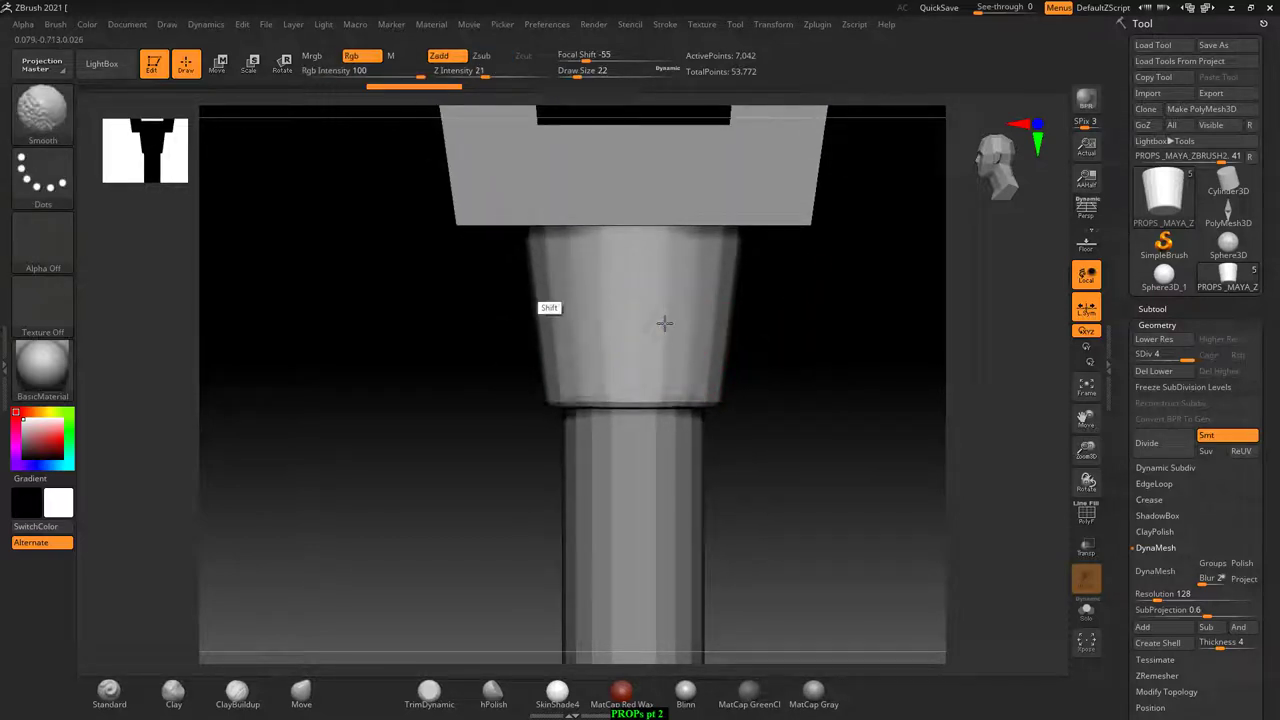
pyautogui.keyDown('shift'); pyautogui.moveTo(664, 323); pyautogui.dragTo(597, 291, button='right'); pyautogui.keyUp('shift')
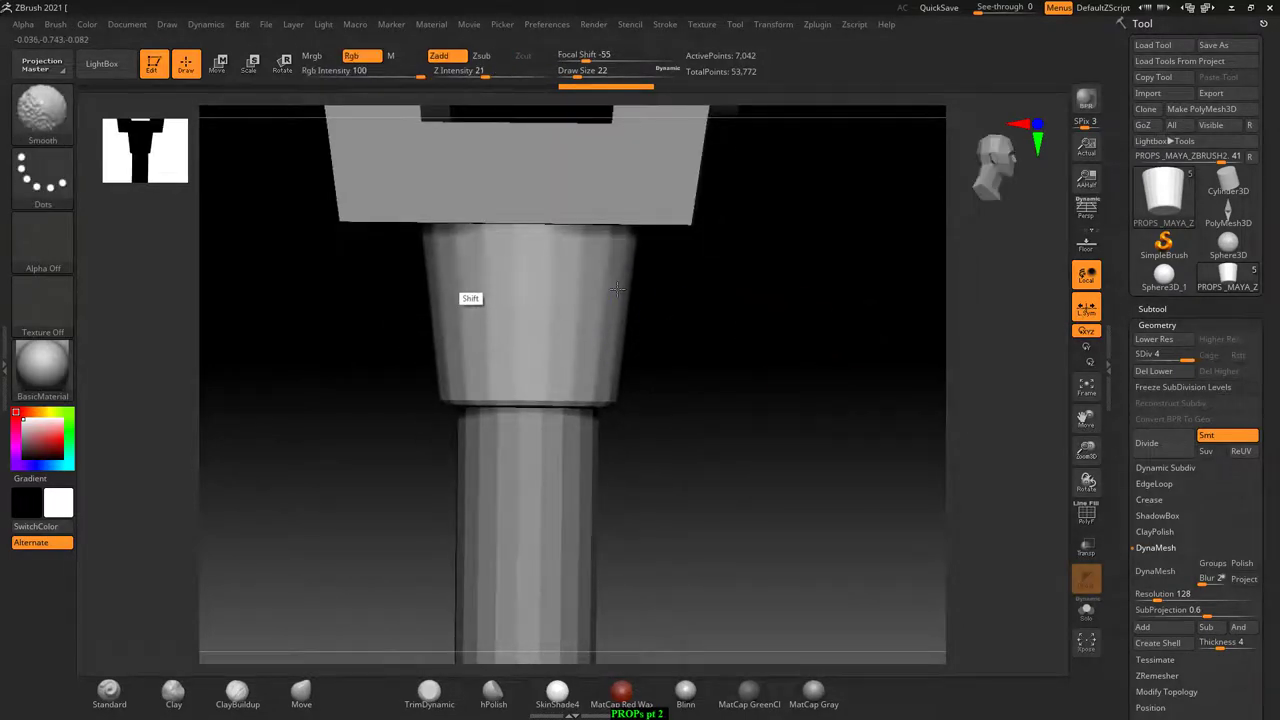
pyautogui.press('b')
pyautogui.press('t')
pyautogui.press('a')
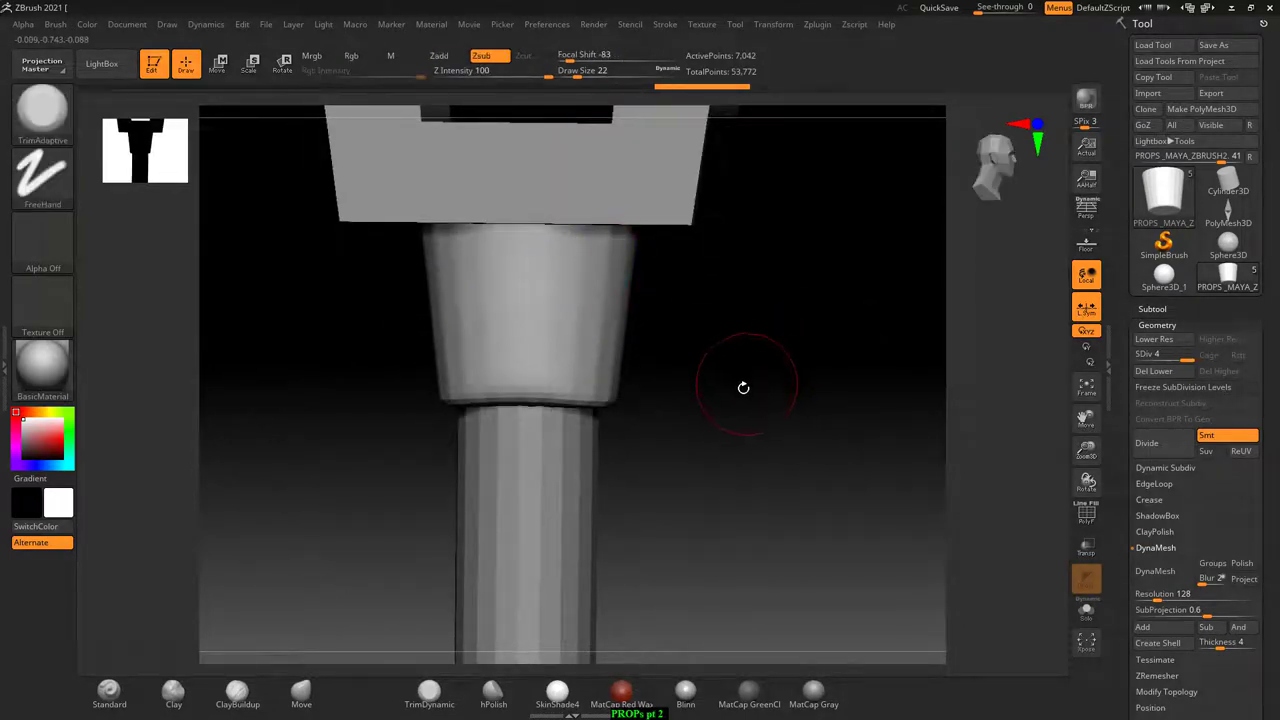
# - Shift-smooth the collar's lower bevel edge, lowering Z Intensity to 7
pyautogui.moveTo(743, 386); pyautogui.dragTo(737, 409)
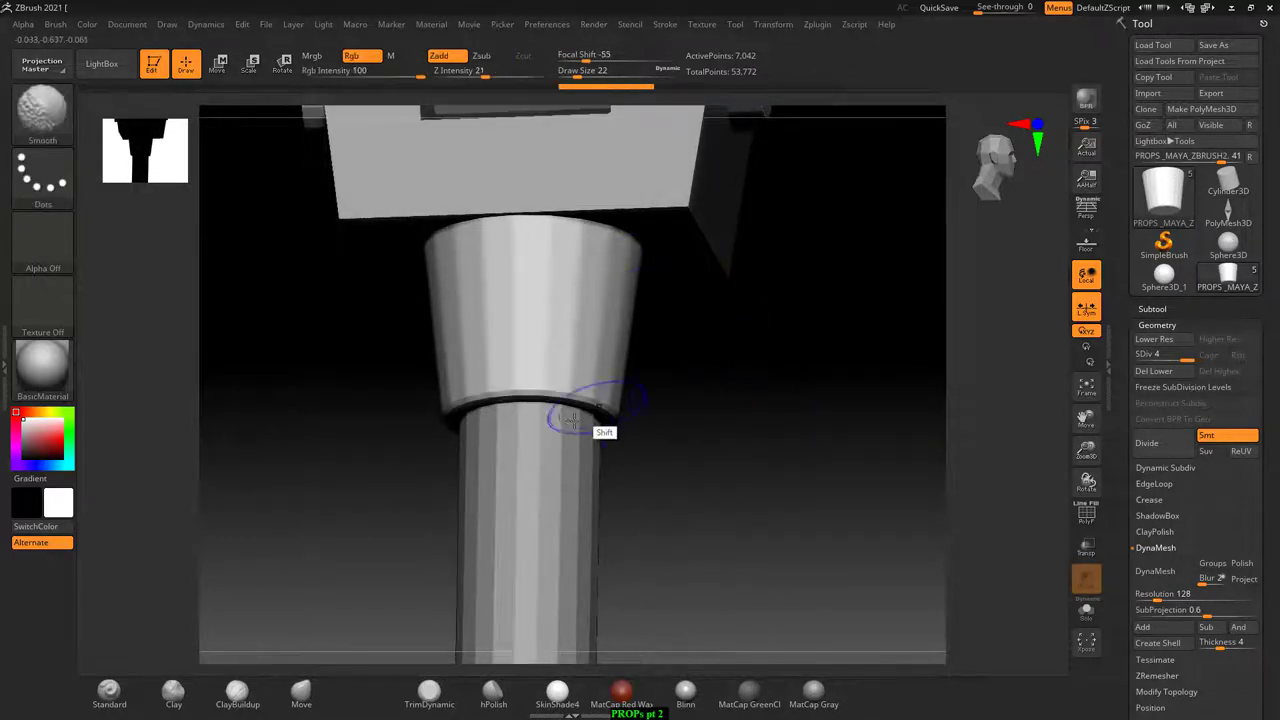
pyautogui.moveTo(603, 431)
pyautogui.keyDown('shift'); pyautogui.mouseDown()
pyautogui.moveTo(509, 423)
pyautogui.moveTo(550, 415)
pyautogui.mouseUp(); pyautogui.keyUp('shift')
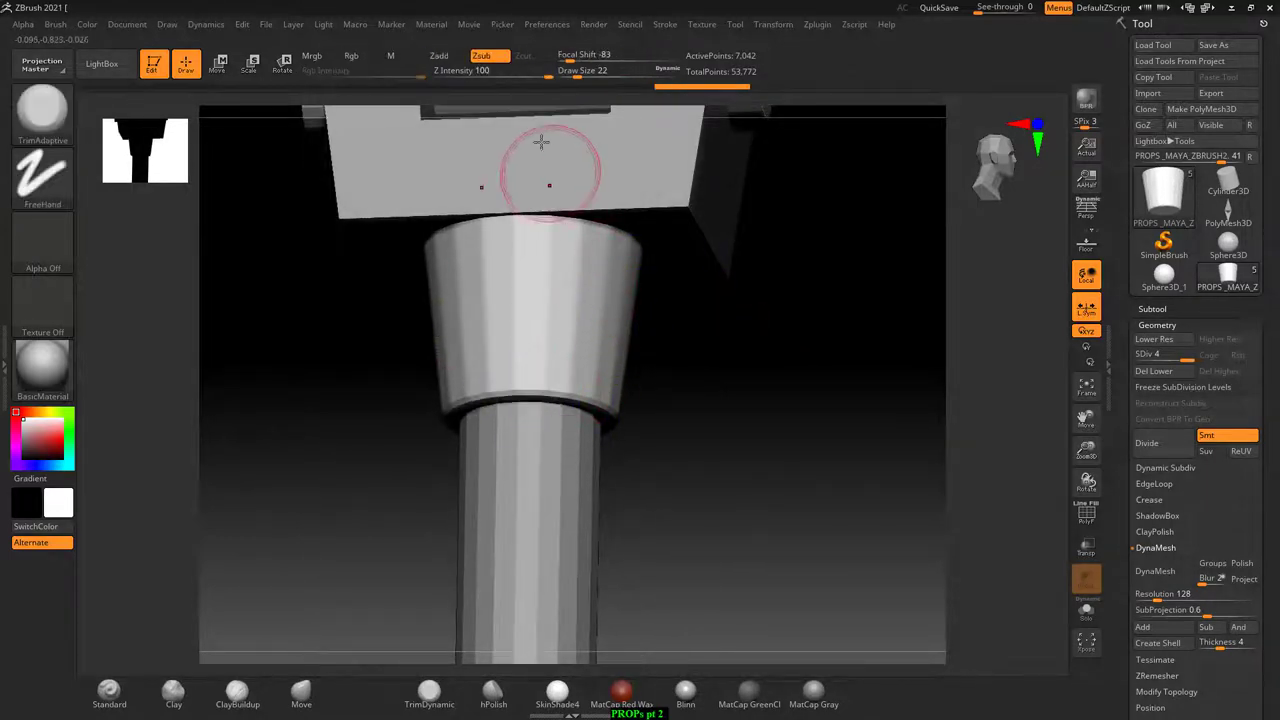
pyautogui.press('shift')
pyautogui.moveTo(486, 71); pyautogui.dragTo(478, 71)
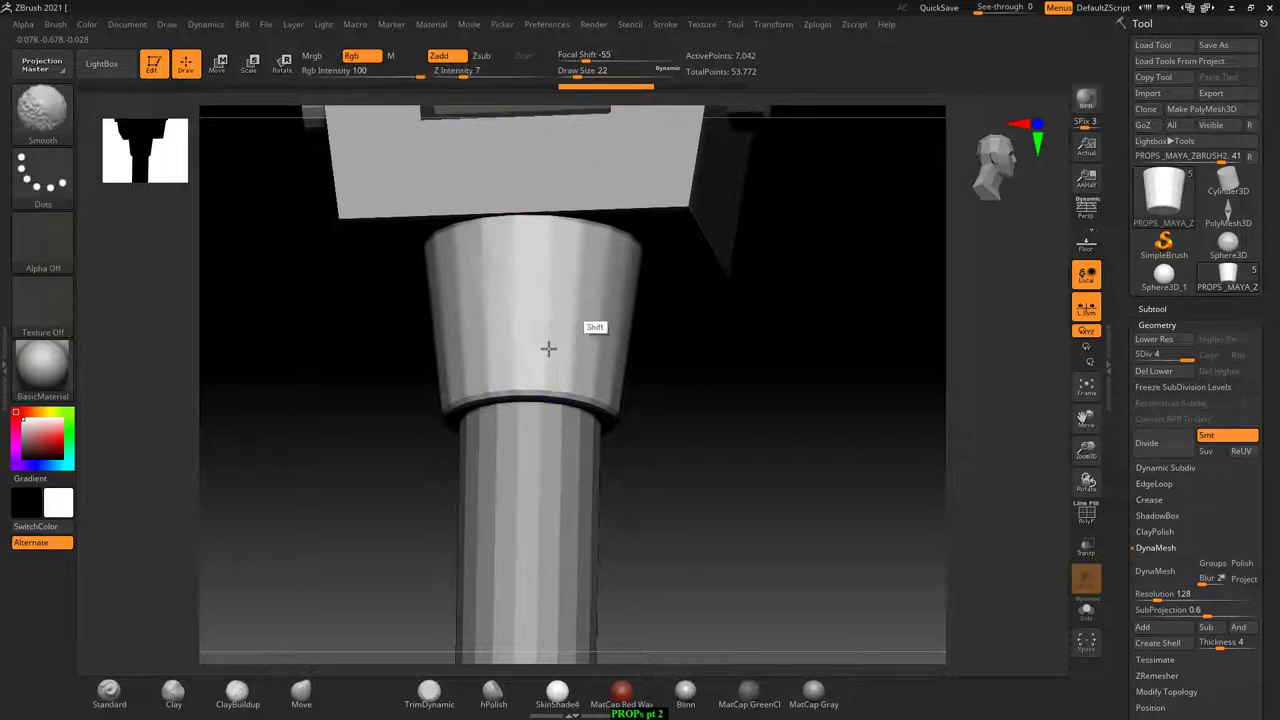
pyautogui.moveTo(720, 360)
pyautogui.mouseDown()
pyautogui.moveTo(820, 369)
pyautogui.moveTo(687, 383)
pyautogui.moveTo(603, 320)
pyautogui.moveTo(551, 251)
pyautogui.mouseUp()
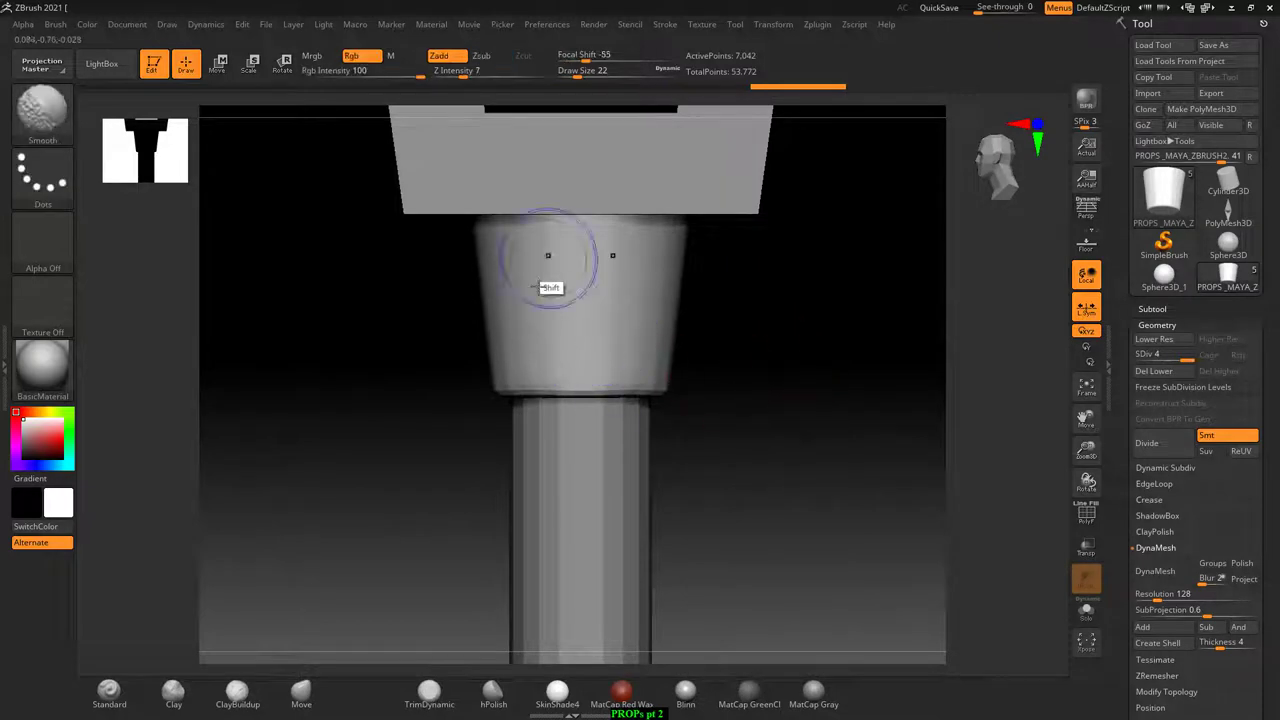
# - Select TrimDynamic and subdivide the collar to level 5 with 28,162 points
pyautogui.click(428, 690)
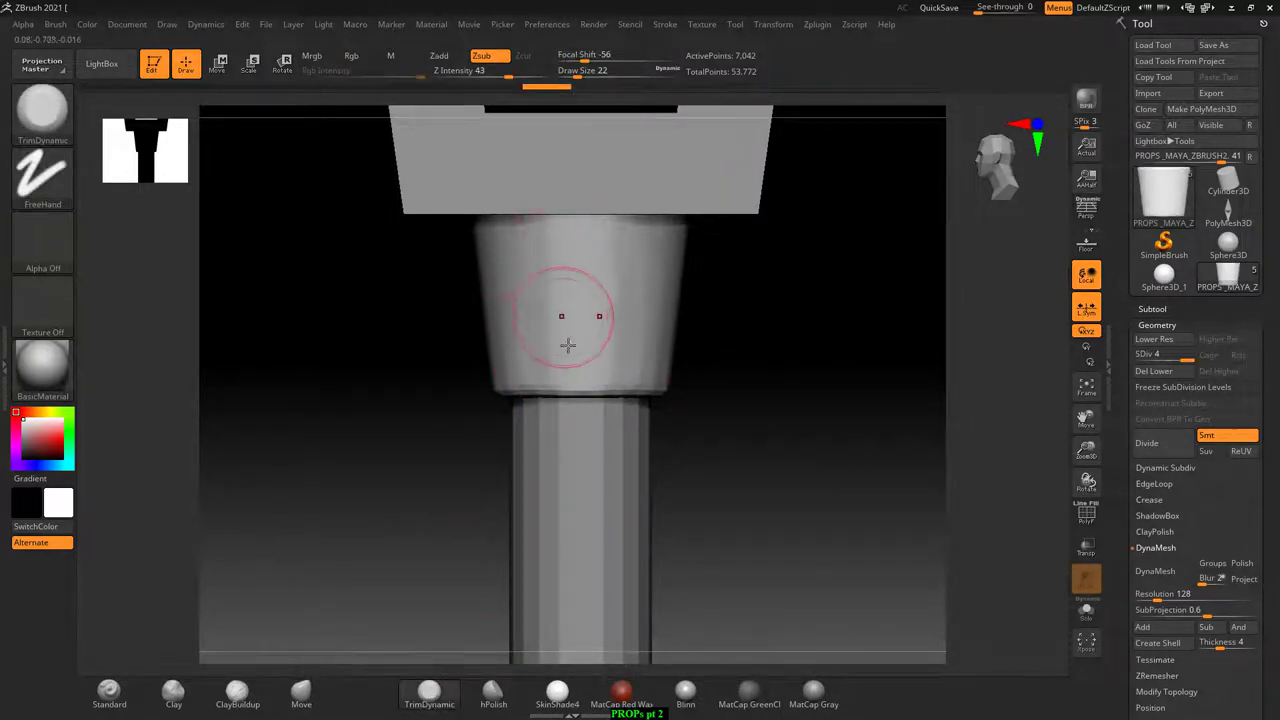
pyautogui.moveTo(640, 300); pyautogui.dragTo(651, 357)
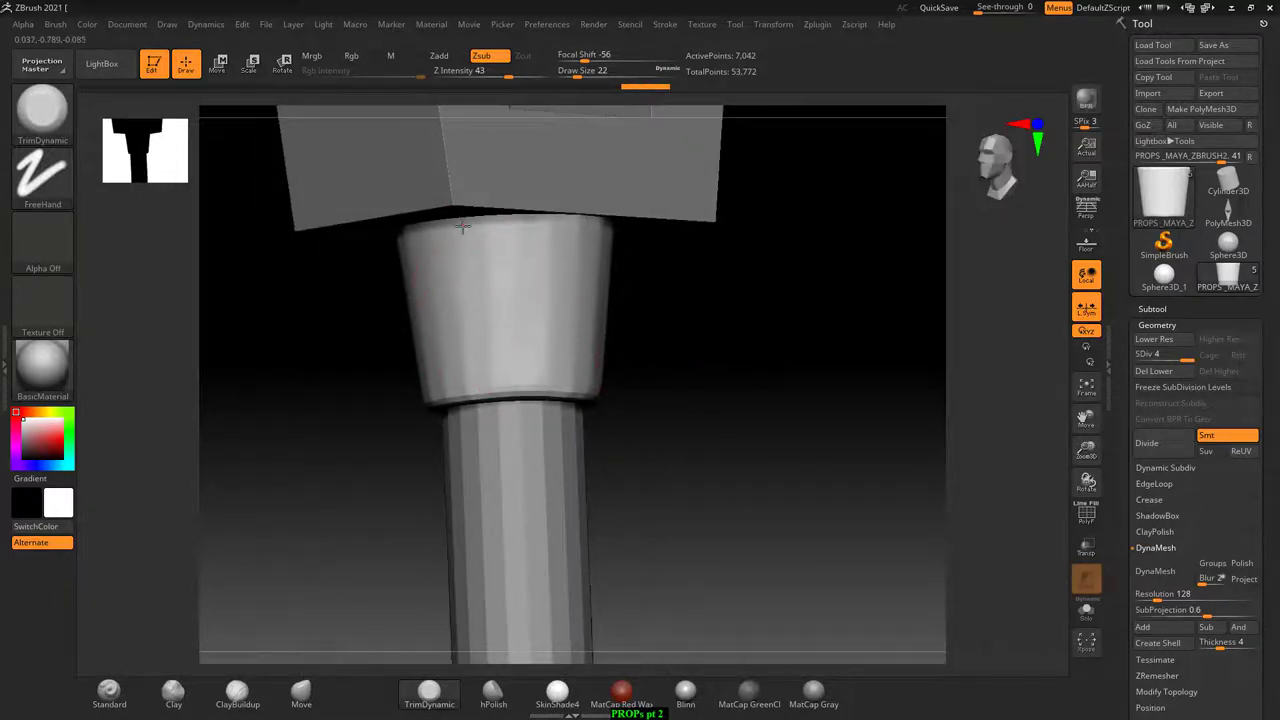
pyautogui.hotkey('ctrl', 'd')
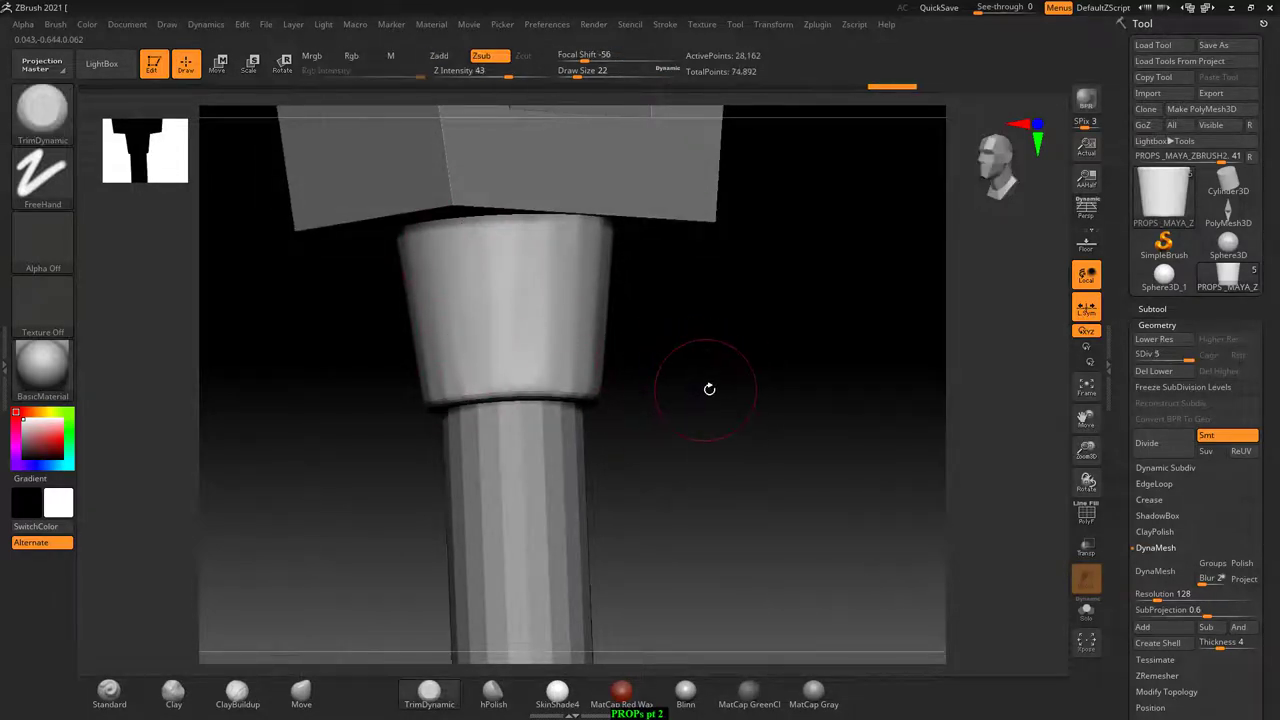
pyautogui.moveTo(709, 388); pyautogui.dragTo(480, 360)
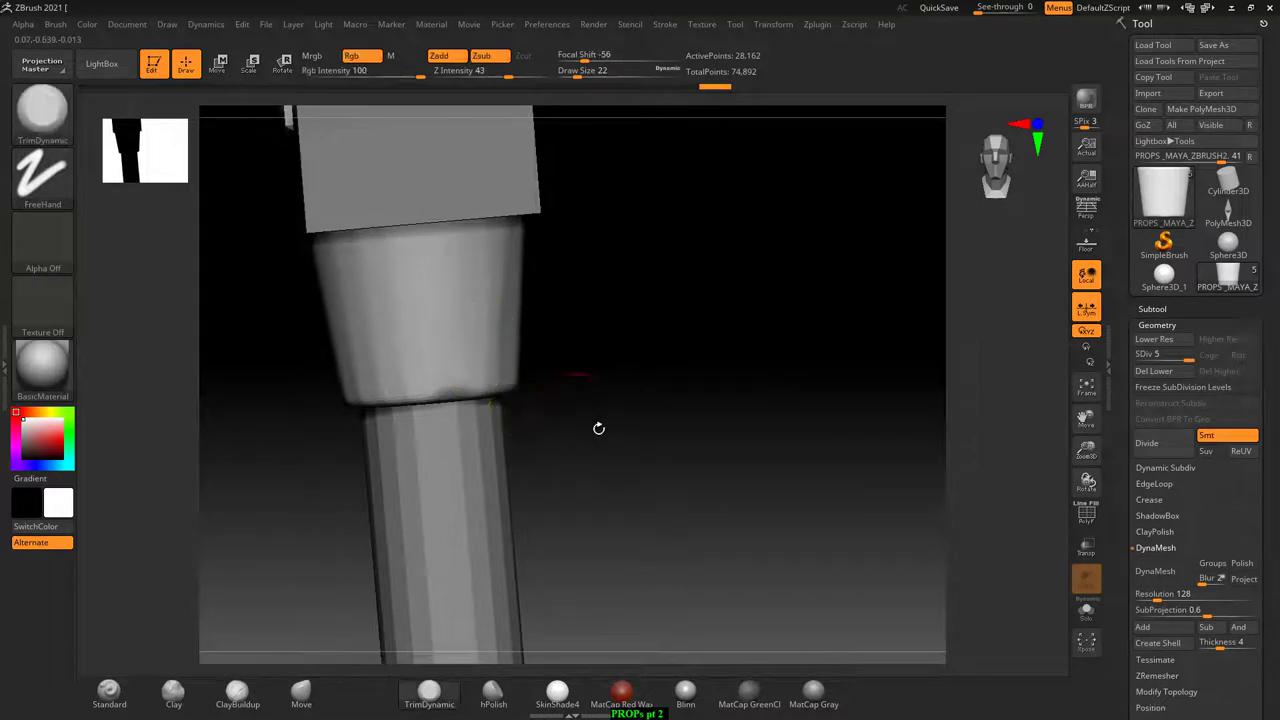
pyautogui.keyDown('alt'); pyautogui.moveTo(598, 428); pyautogui.dragTo(600, 448); pyautogui.keyUp('alt')
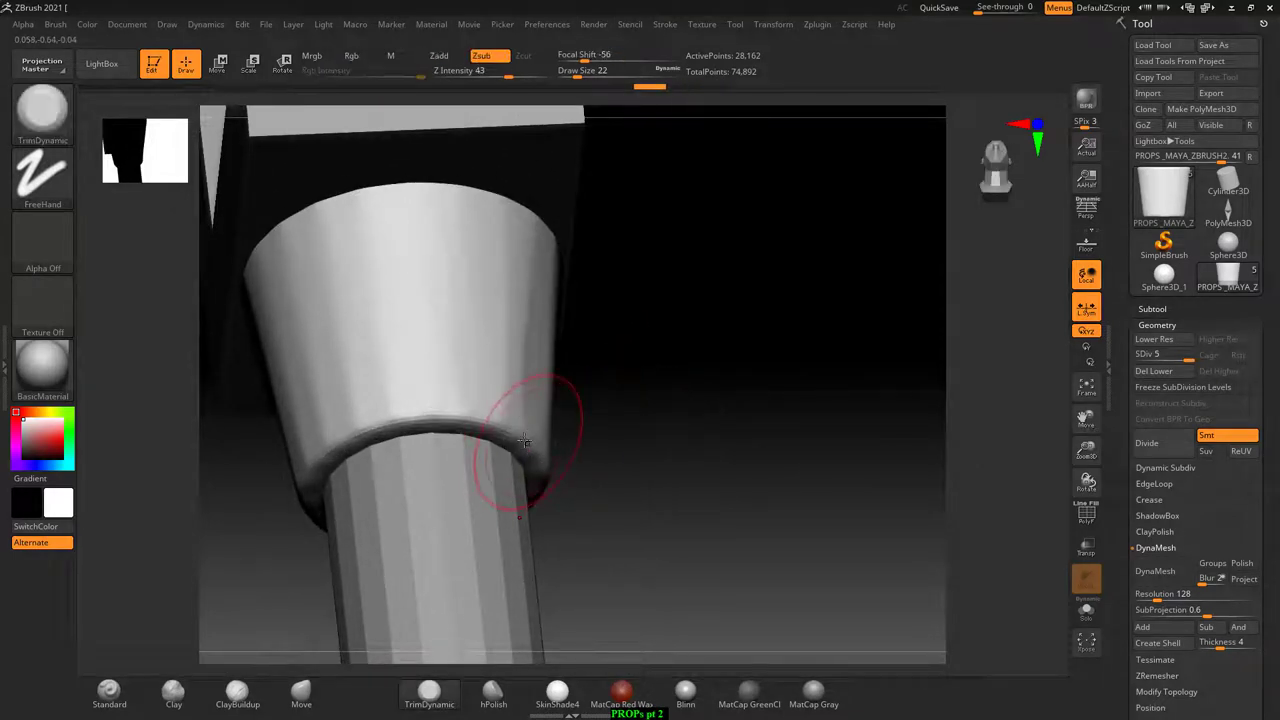
pyautogui.press('[')
pyautogui.press('[')
pyautogui.press('[')
pyautogui.moveTo(600, 440); pyautogui.dragTo(794, 391)
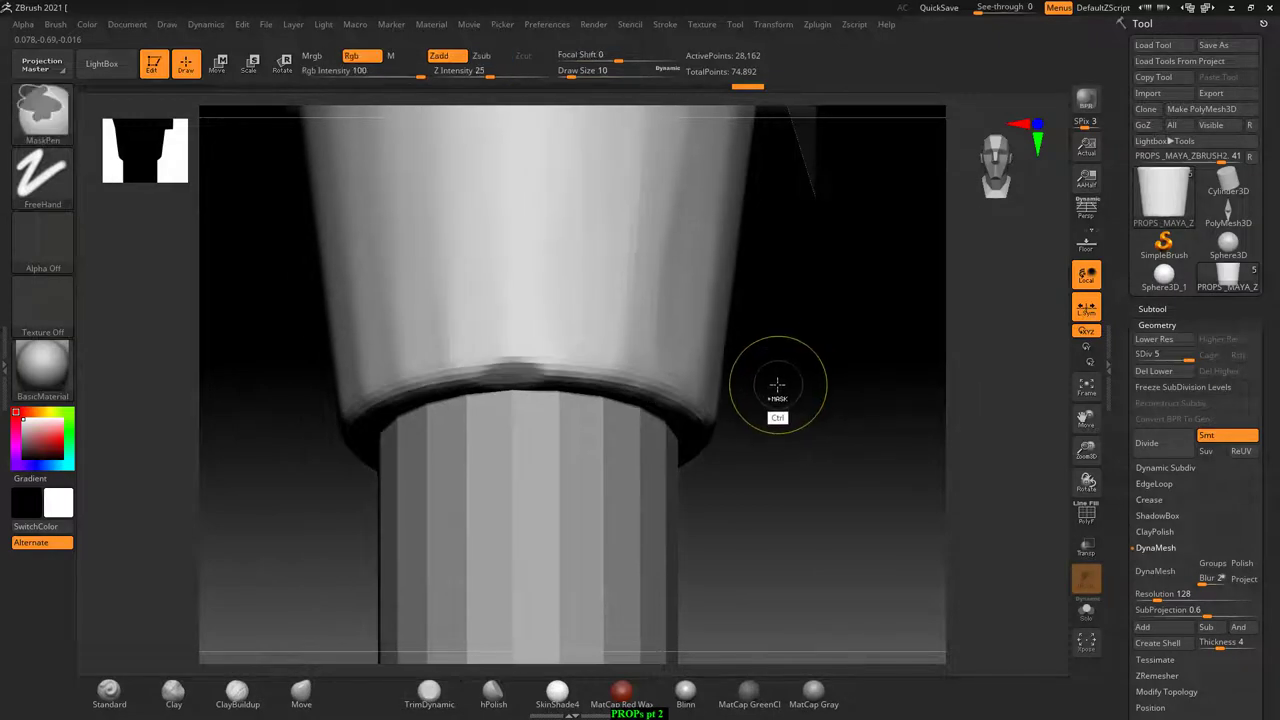
pyautogui.hotkey('ctrl', 'd')
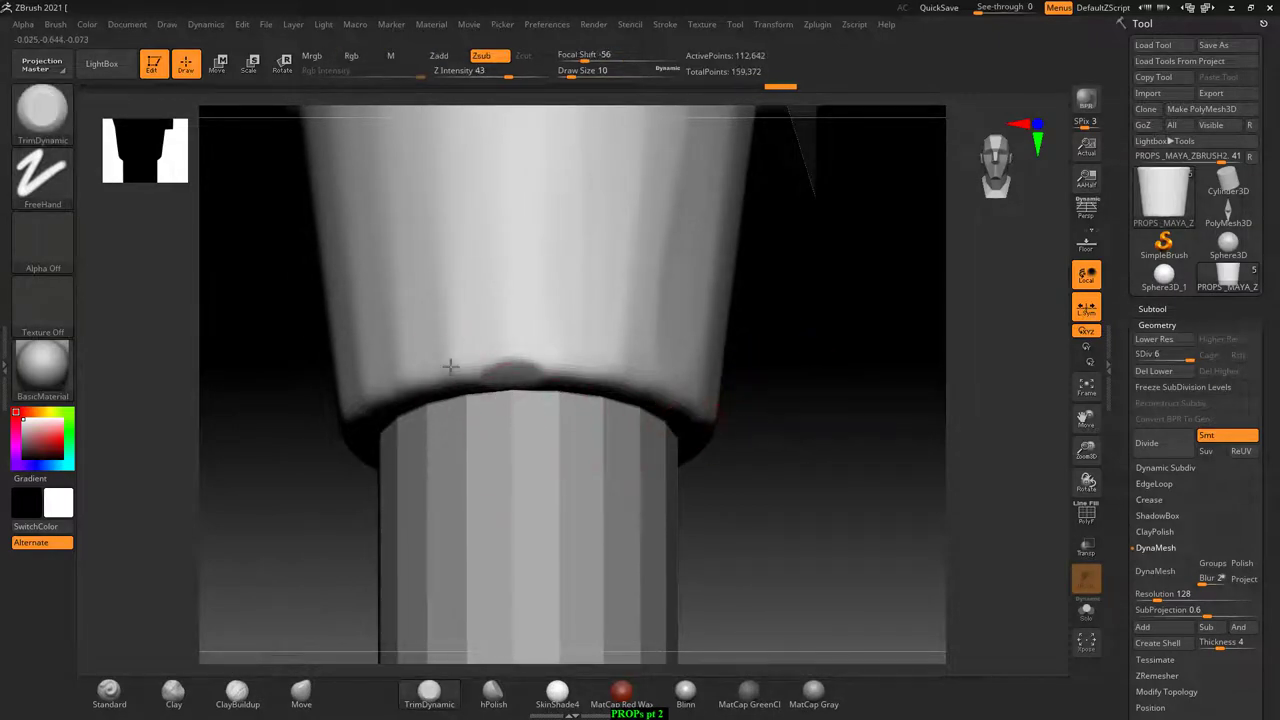
pyautogui.moveTo(760, 400); pyautogui.dragTo(723, 408)
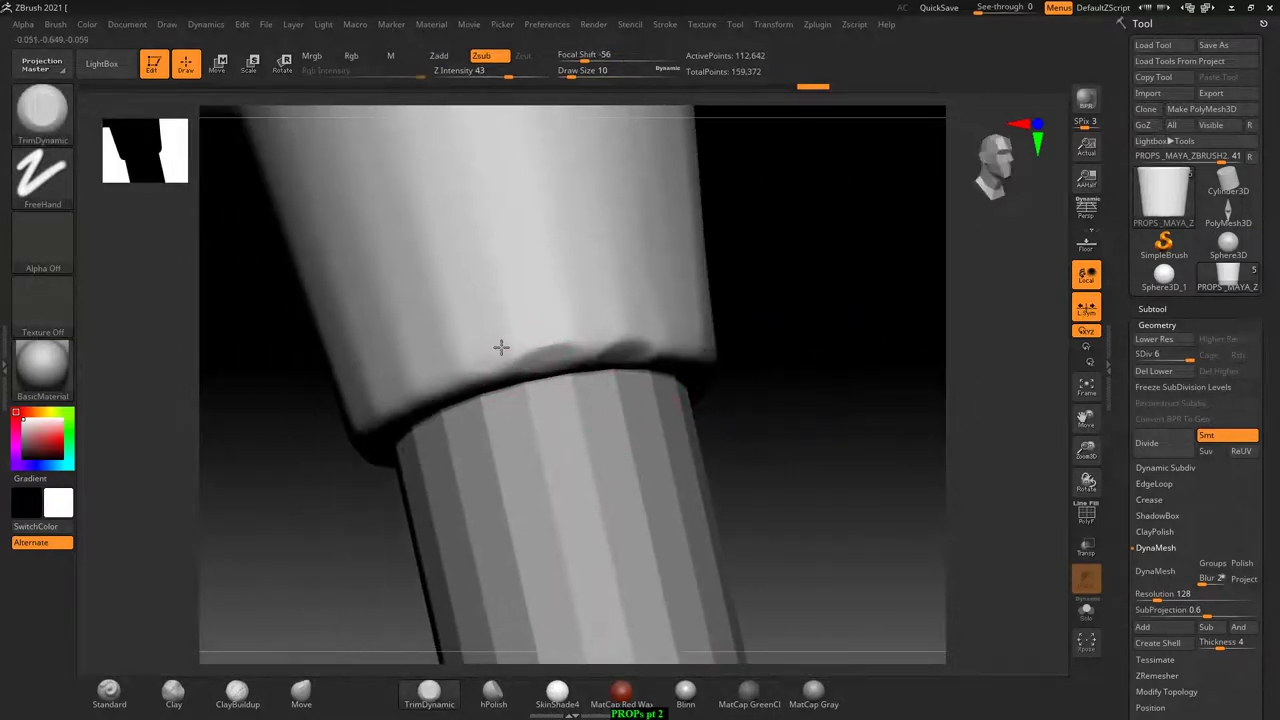
pyautogui.moveTo(554, 337); pyautogui.dragTo(934, 368, button='right')
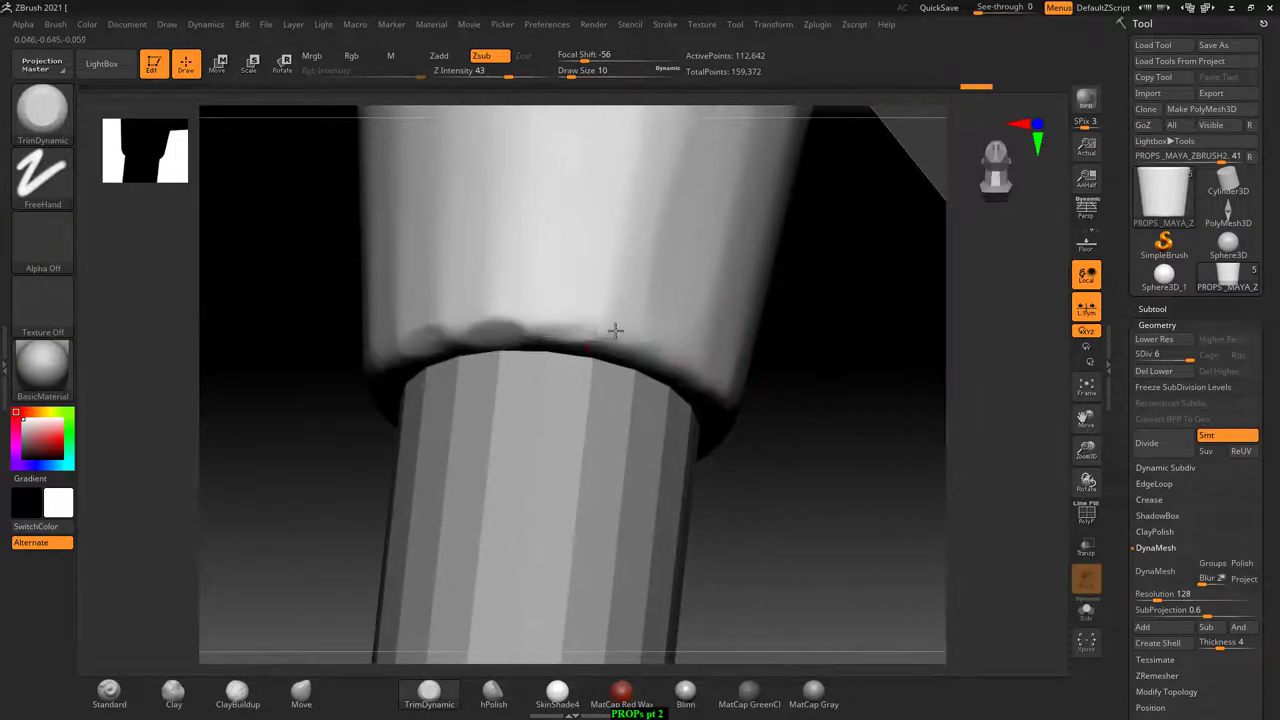
pyautogui.moveTo(700, 405); pyautogui.dragTo(723, 410, button='right')
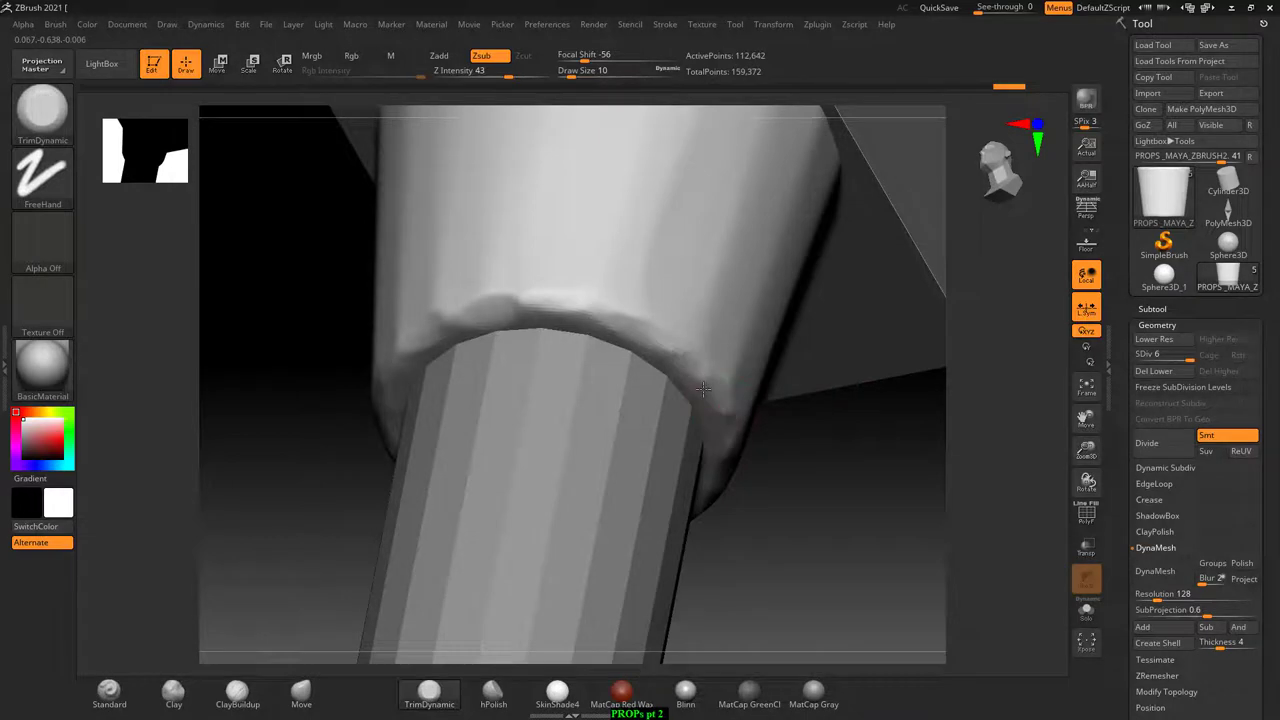
pyautogui.moveTo(486, 403)
pyautogui.mouseDown(button='right')
pyautogui.moveTo(837, 466)
pyautogui.moveTo(830, 503)
pyautogui.moveTo(894, 457)
pyautogui.mouseUp(button='right')
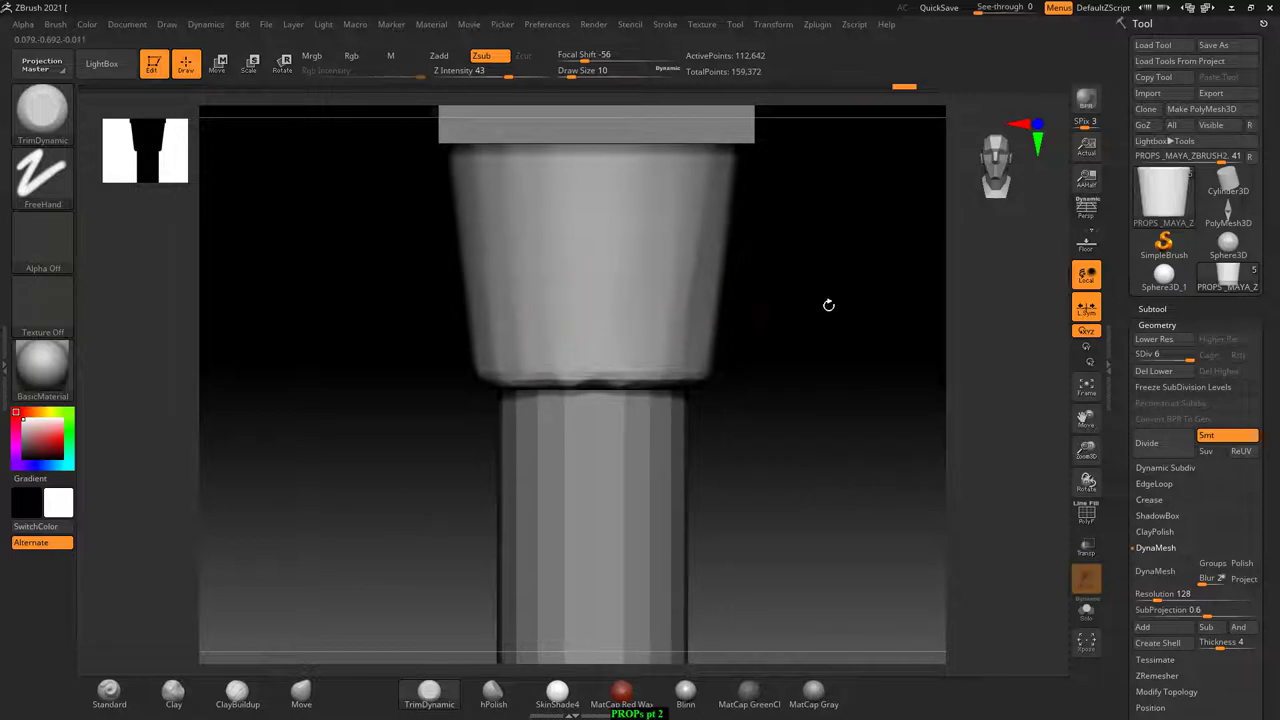
pyautogui.moveTo(826, 303)
pyautogui.mouseDown(button='right')
pyautogui.moveTo(760, 318)
pyautogui.moveTo(820, 345)
pyautogui.mouseUp(button='right')
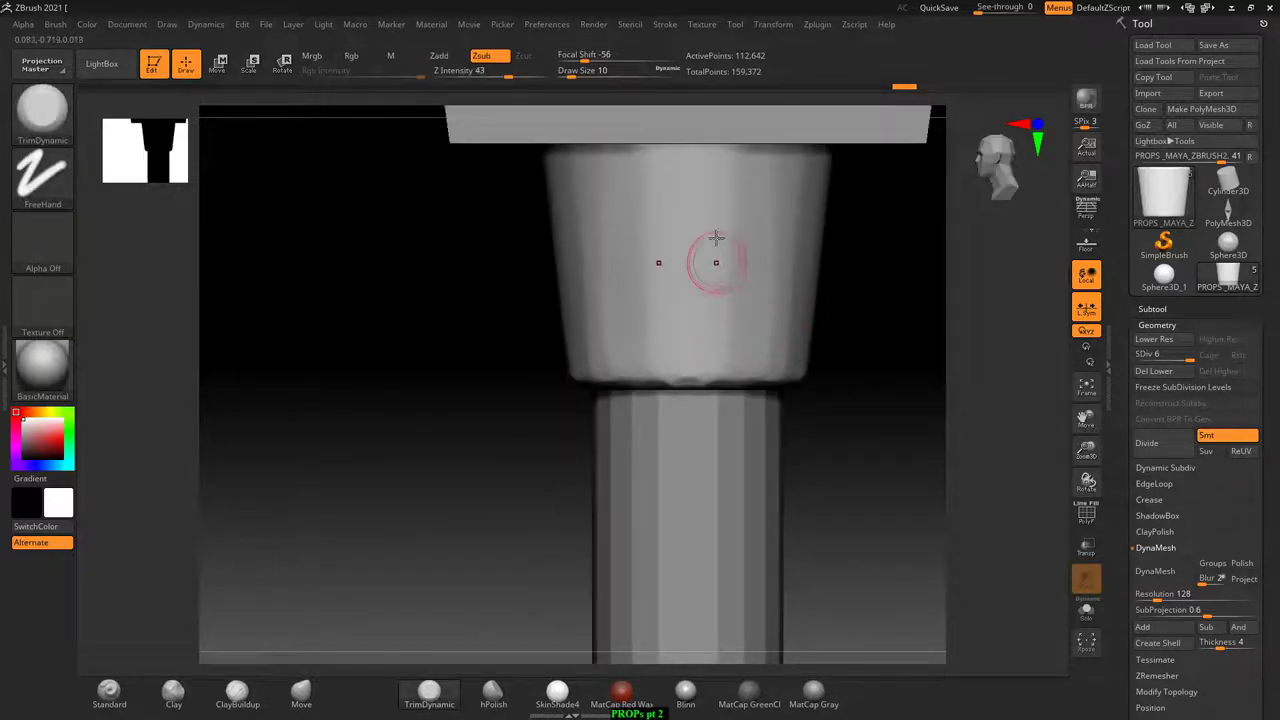
pyautogui.moveTo(649, 262)
pyautogui.keyDown('alt'); pyautogui.mouseDown(button='right')
pyautogui.moveTo(566, 266)
pyautogui.moveTo(780, 306)
pyautogui.moveTo(547, 241)
pyautogui.mouseUp(button='right'); pyautogui.keyUp('alt')
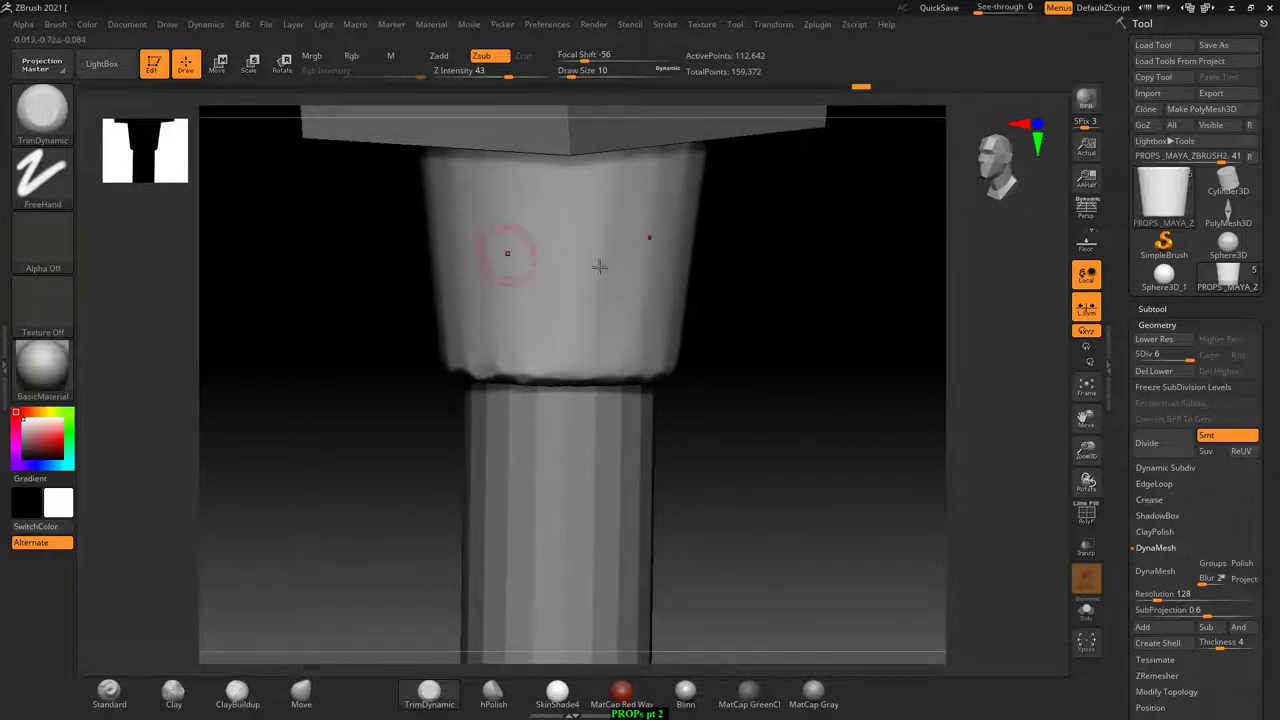
pyautogui.moveTo(599, 266); pyautogui.dragTo(534, 305, button='right')
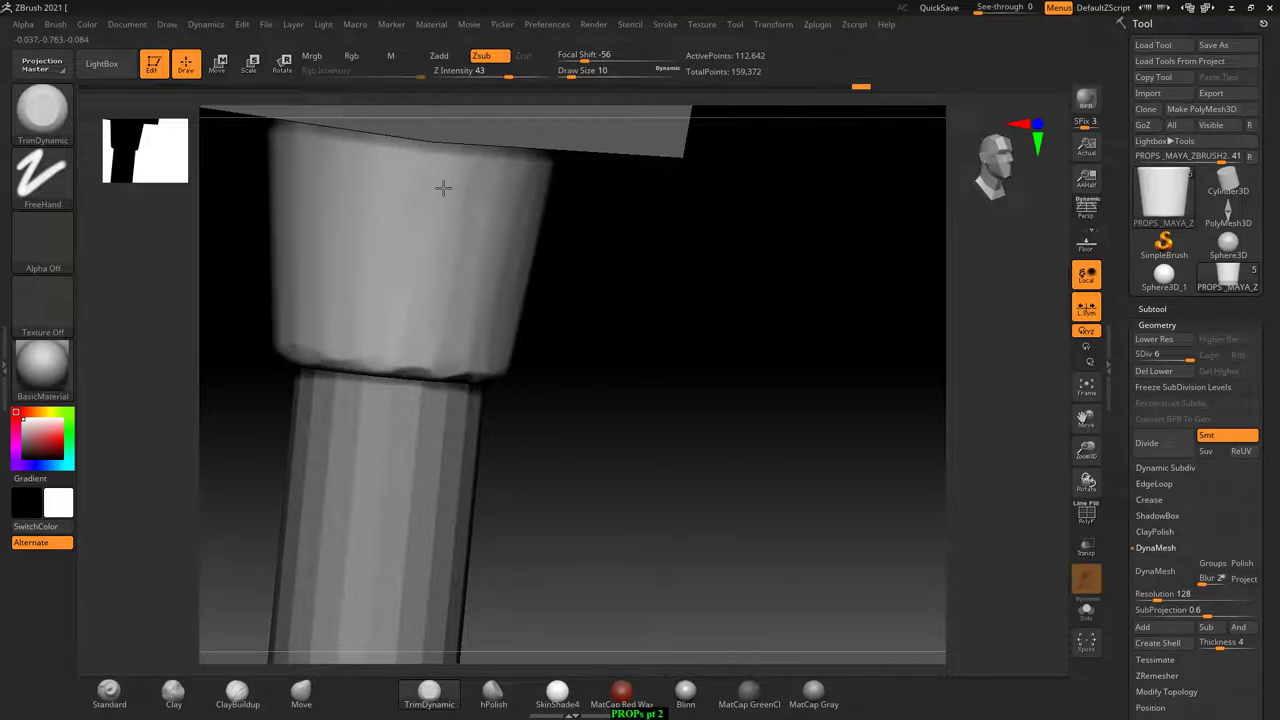
pyautogui.moveTo(389, 283)
pyautogui.mouseDown(button='right')
pyautogui.moveTo(683, 309)
pyautogui.moveTo(626, 460)
pyautogui.mouseUp(button='right')
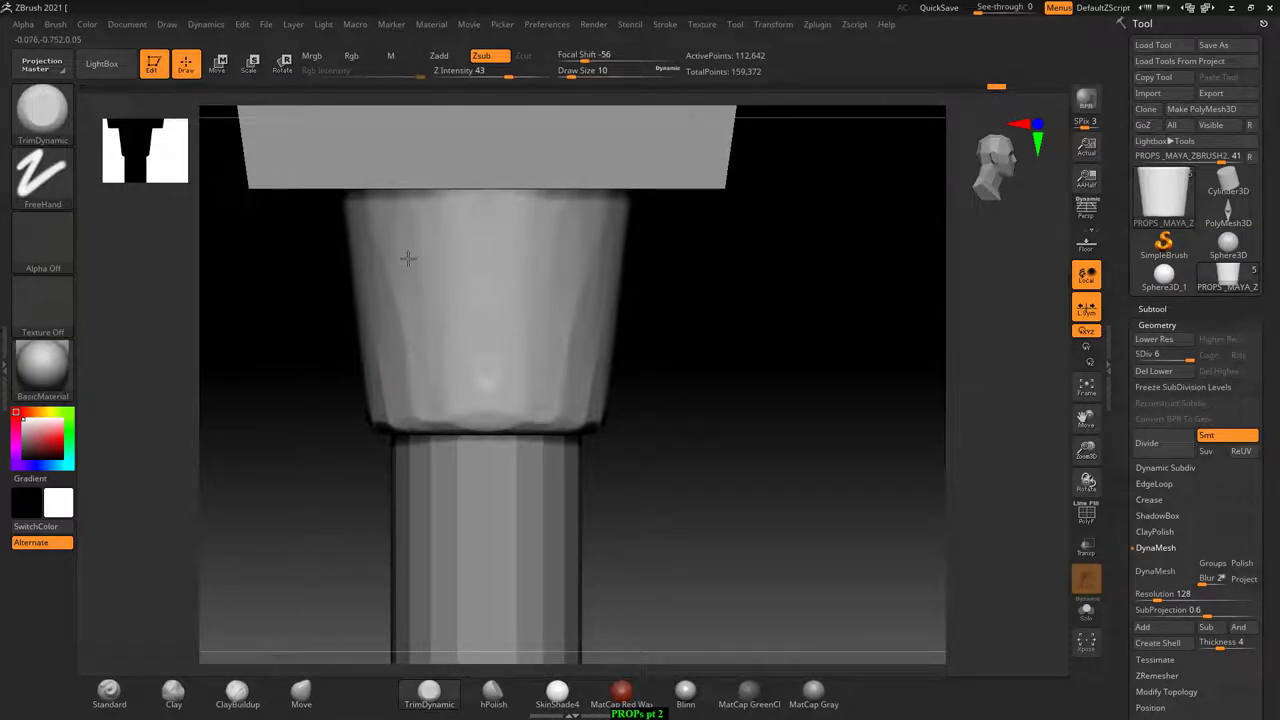
pyautogui.moveTo(419, 350); pyautogui.dragTo(698, 343, button='right')
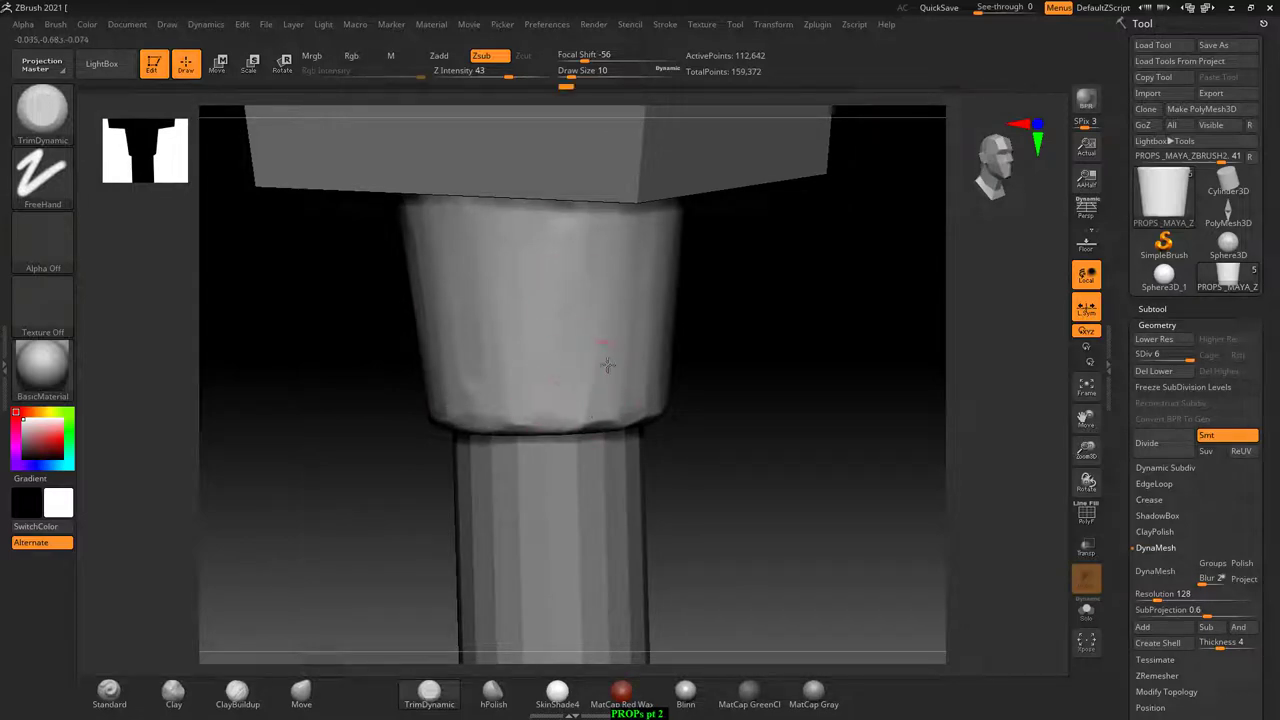
pyautogui.moveTo(711, 334); pyautogui.dragTo(625, 379, button='right')
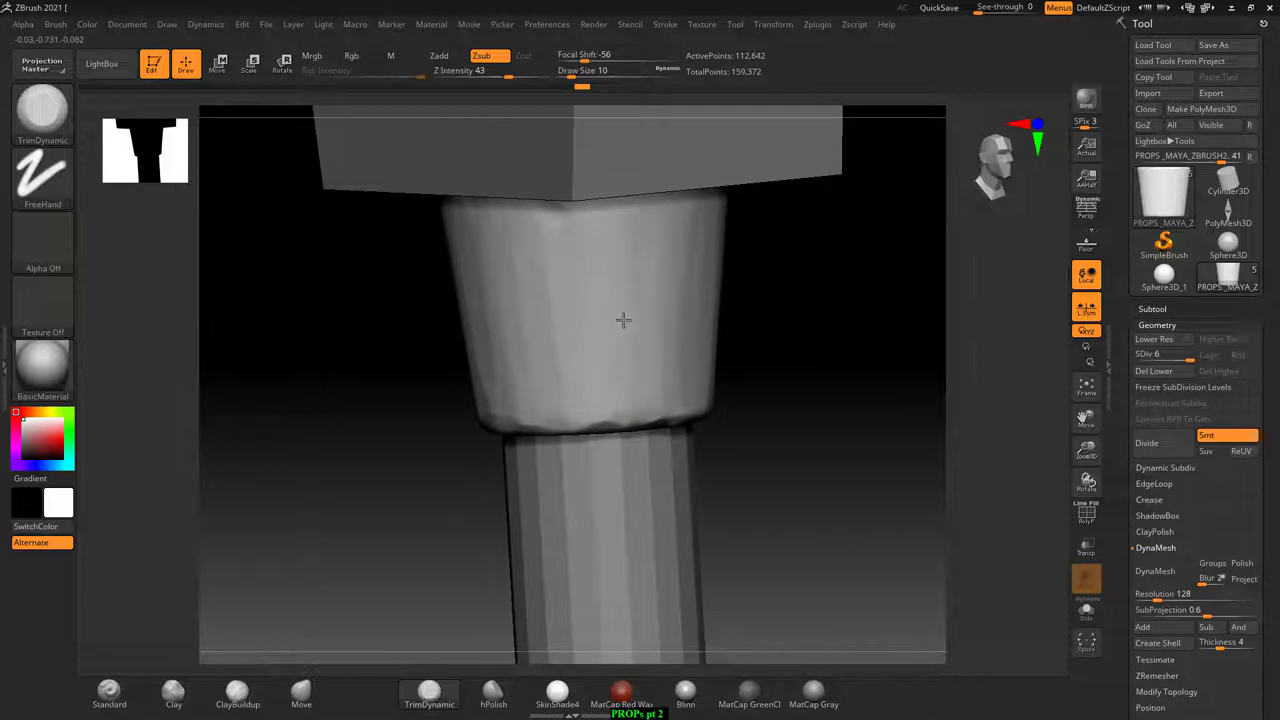
pyautogui.moveTo(795, 288)
pyautogui.mouseDown(button='right')
pyautogui.moveTo(886, 326)
pyautogui.moveTo(883, 346)
pyautogui.mouseUp(button='right')
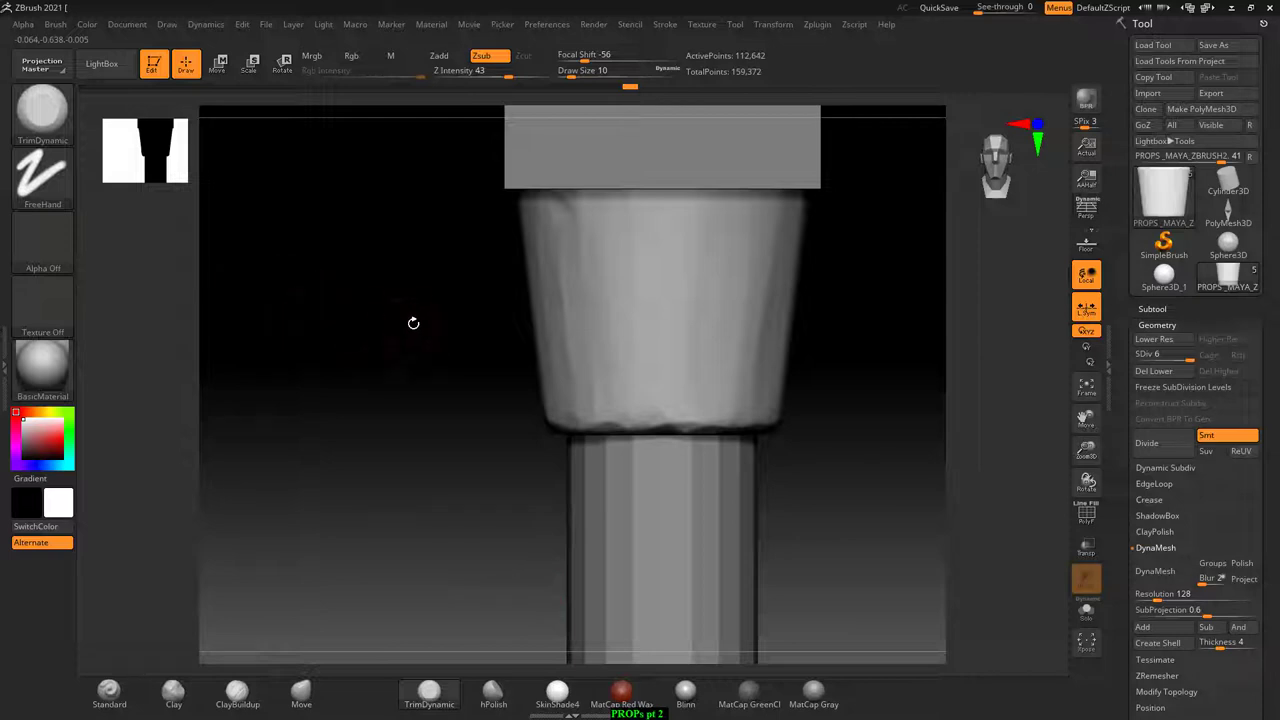
# - Pick Flatten from the F-filtered brush palette and check the top box and whole shovel
pyautogui.press('b')
pyautogui.press('f')
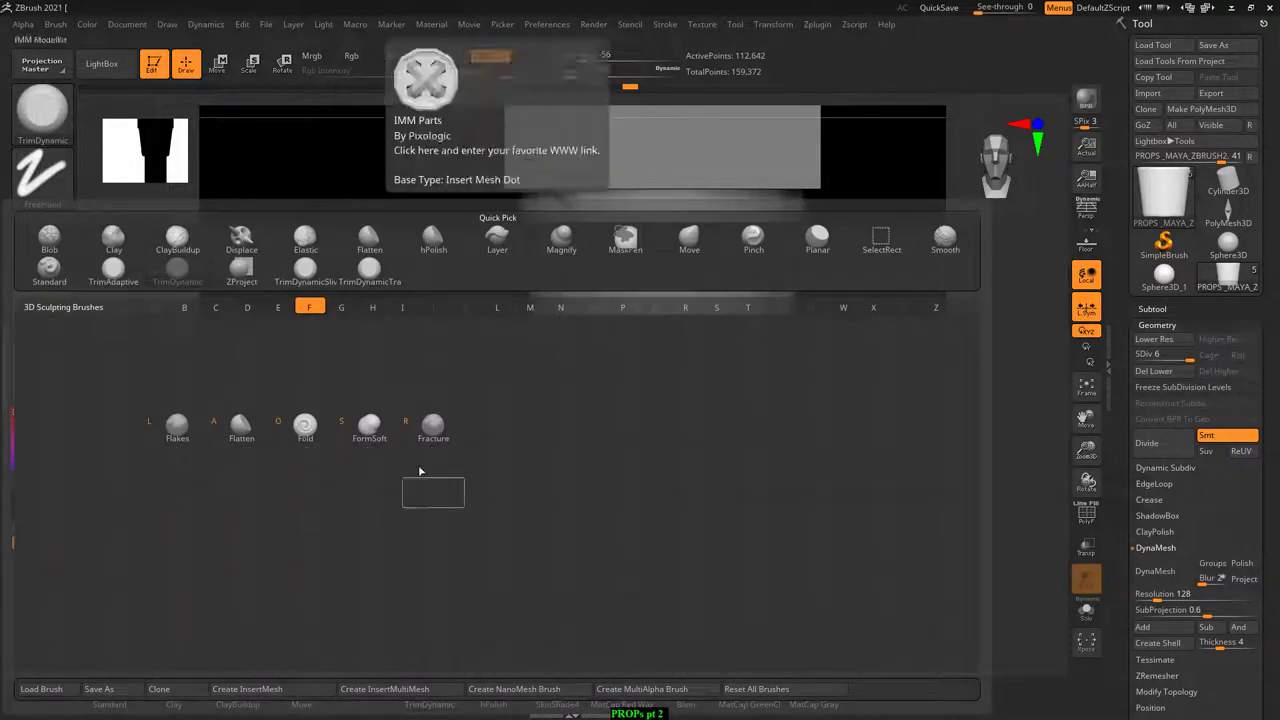
pyautogui.click(243, 425)
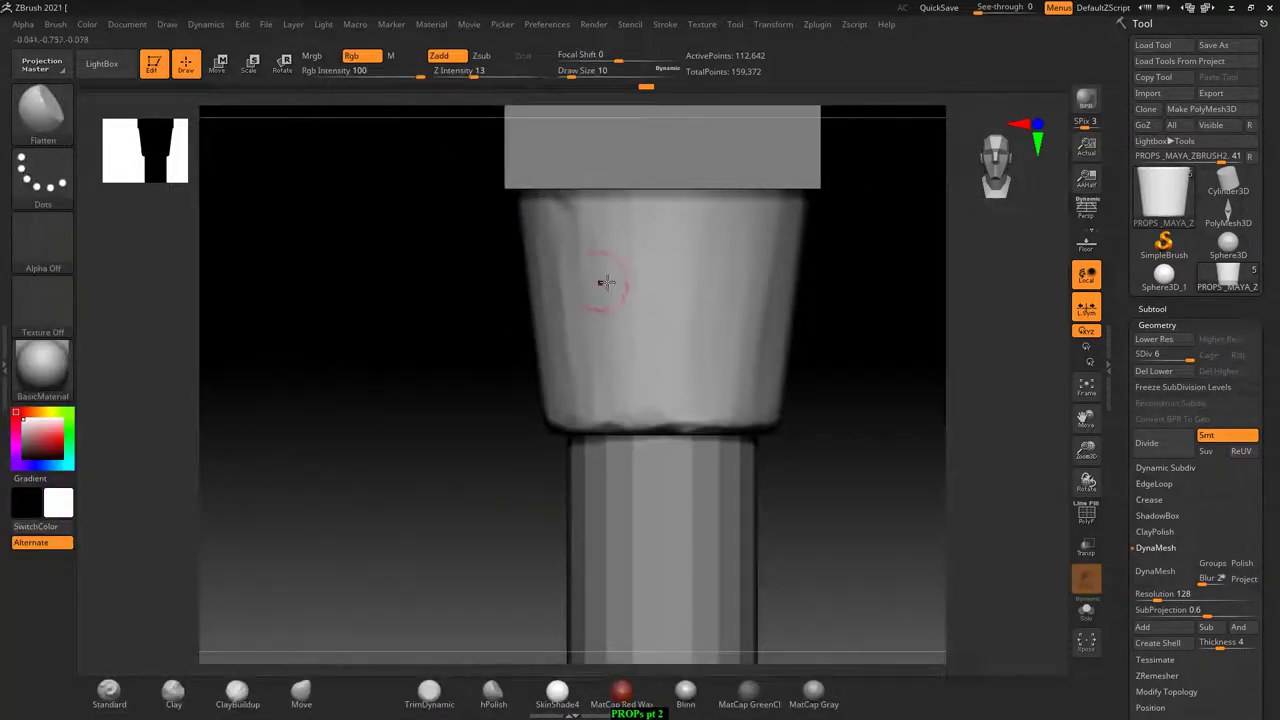
pyautogui.moveTo(860, 290)
pyautogui.mouseDown()
pyautogui.moveTo(877, 309)
pyautogui.moveTo(874, 334)
pyautogui.mouseUp()
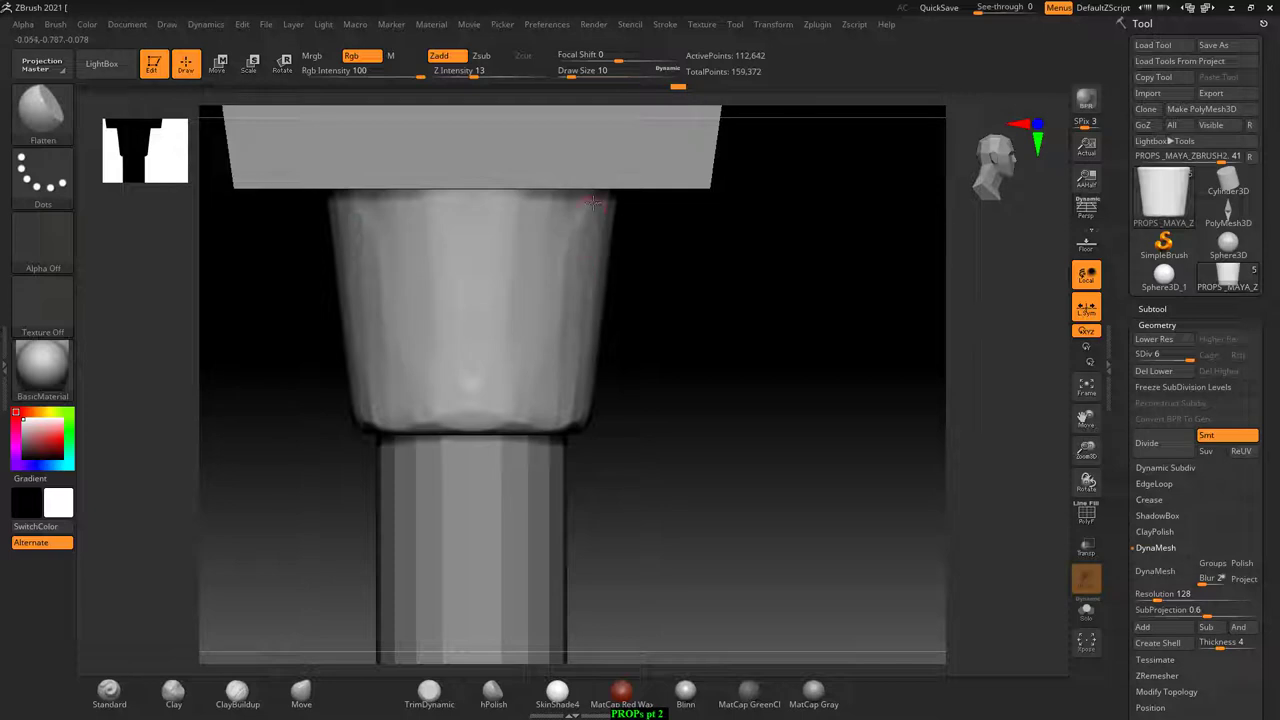
pyautogui.moveTo(660, 300)
pyautogui.mouseDown()
pyautogui.moveTo(694, 354)
pyautogui.moveTo(627, 338)
pyautogui.mouseUp()
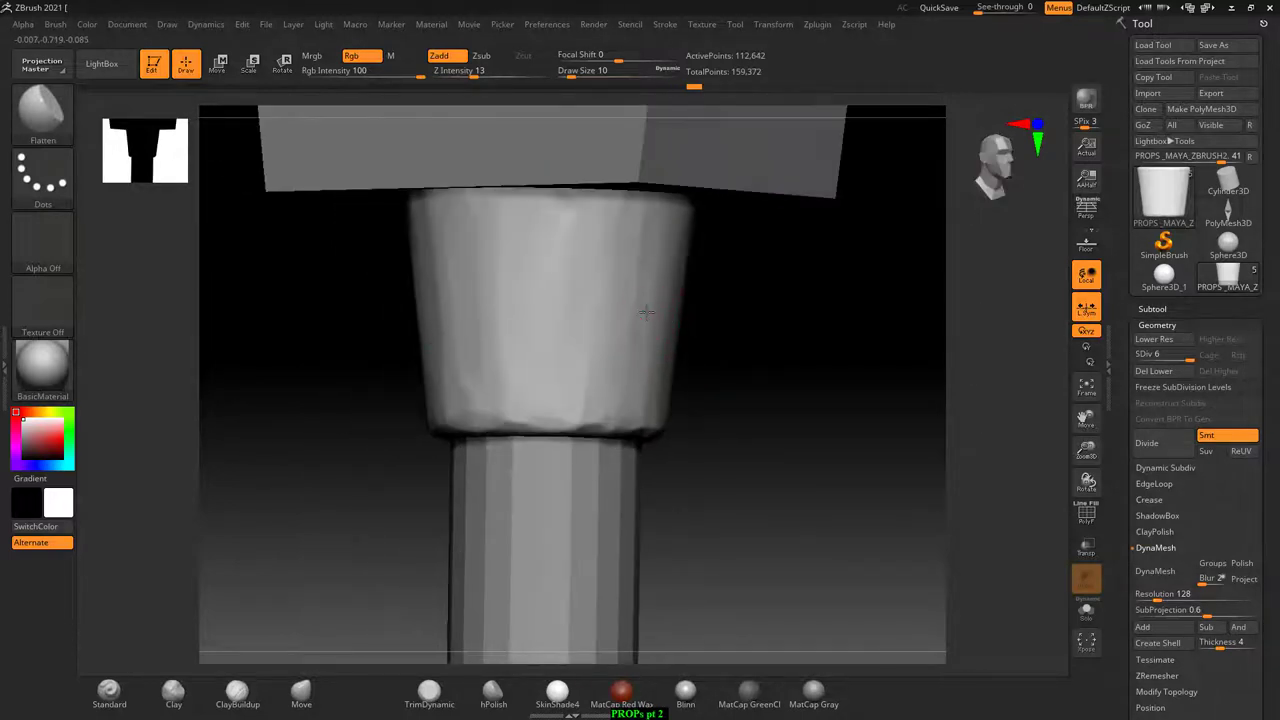
pyautogui.moveTo(703, 357); pyautogui.dragTo(700, 280)
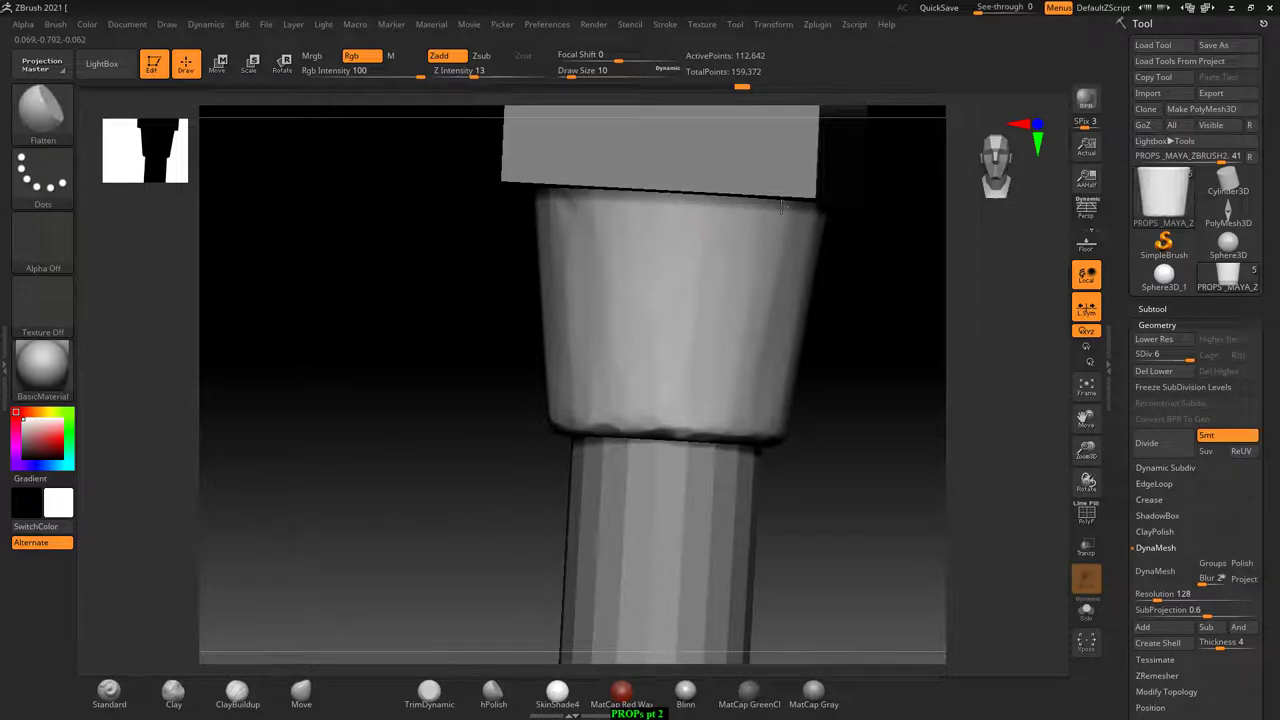
pyautogui.moveTo(782, 205)
pyautogui.mouseDown()
pyautogui.moveTo(846, 300)
pyautogui.moveTo(765, 382)
pyautogui.mouseUp()
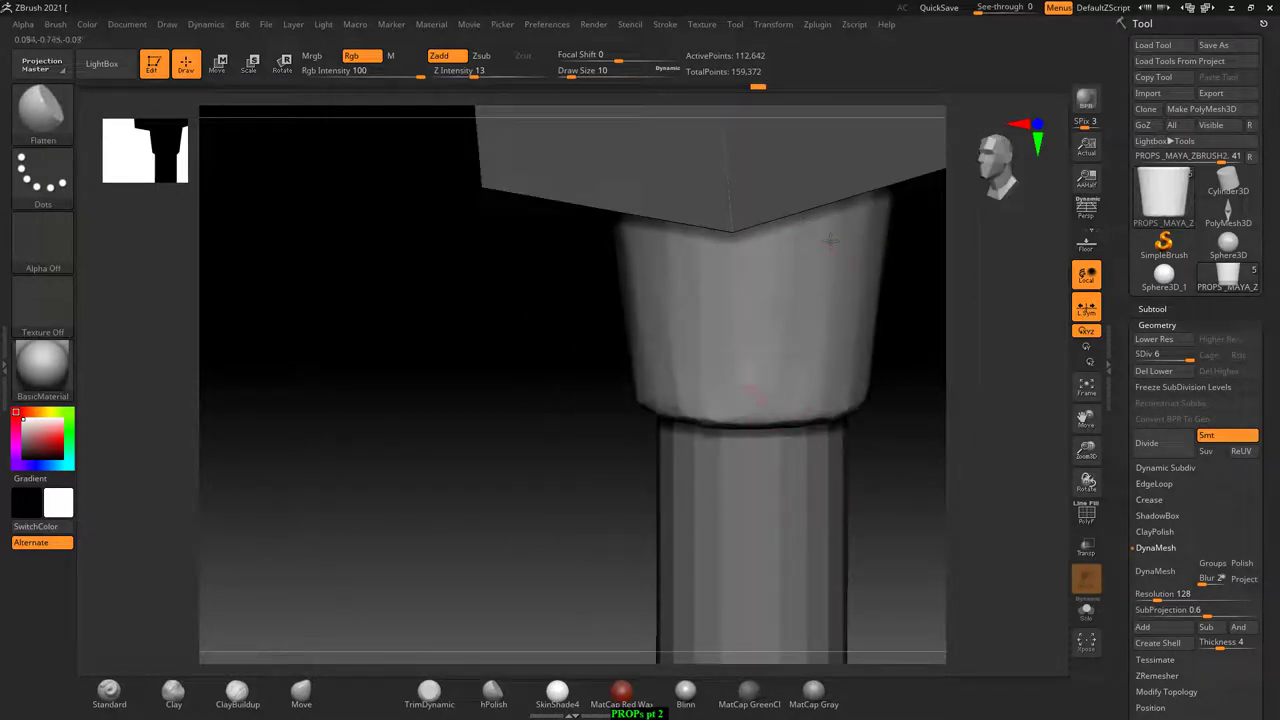
pyautogui.moveTo(830, 240)
pyautogui.mouseDown()
pyautogui.moveTo(934, 349)
pyautogui.moveTo(926, 449)
pyautogui.moveTo(860, 320)
pyautogui.moveTo(912, 424)
pyautogui.moveTo(814, 386)
pyautogui.moveTo(850, 373)
pyautogui.mouseUp()
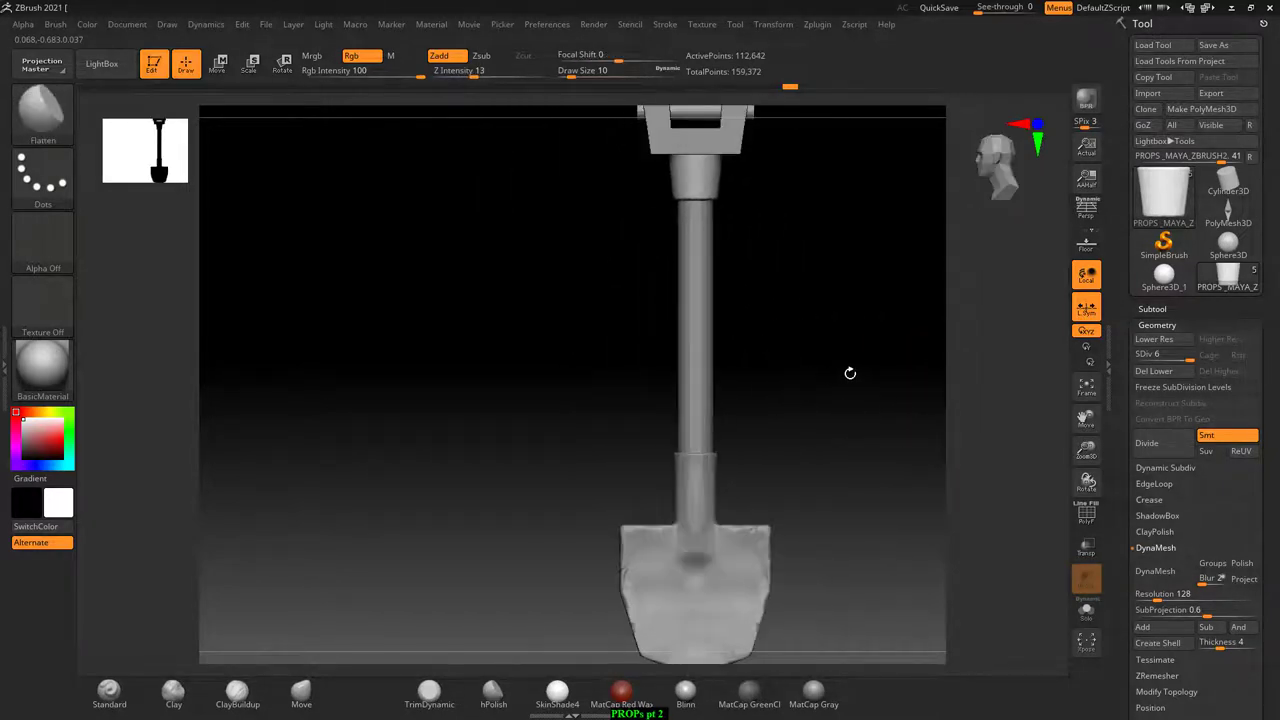
# - Switch the shovel's material to MatCap Metal03 and set it upright at a three-quarter angle
pyautogui.click(56, 384)
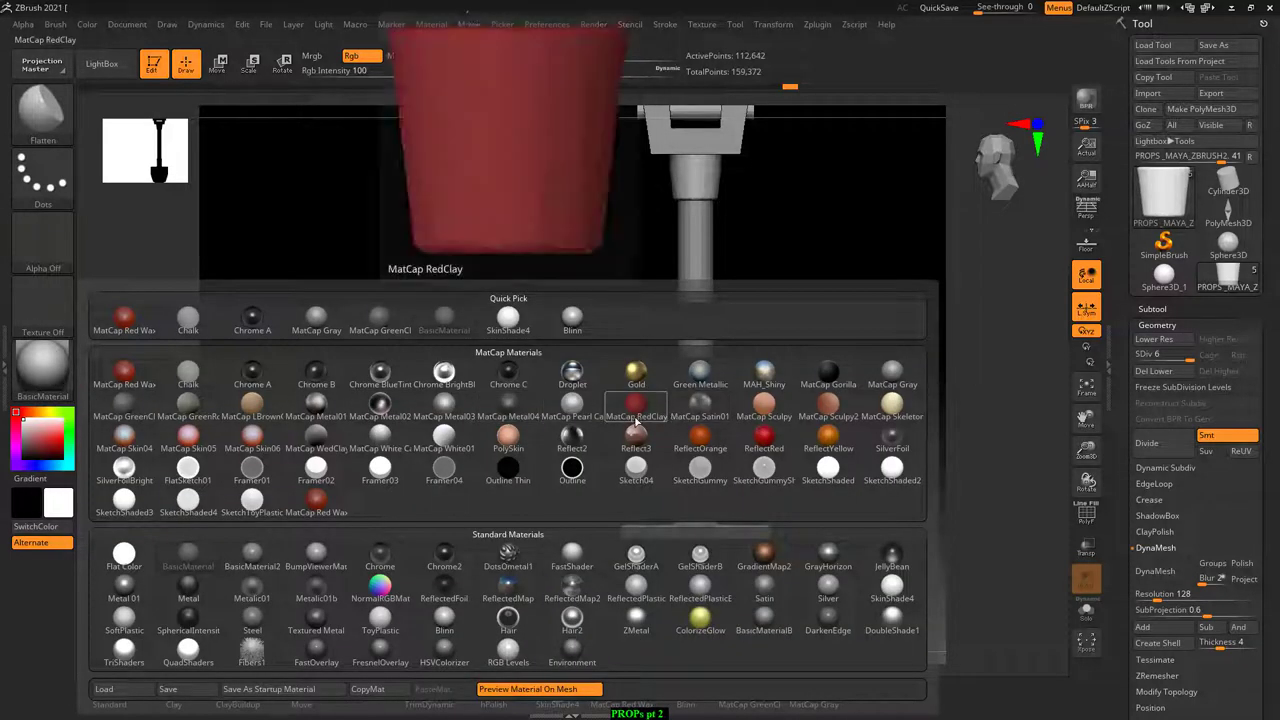
pyautogui.moveTo(636, 436)
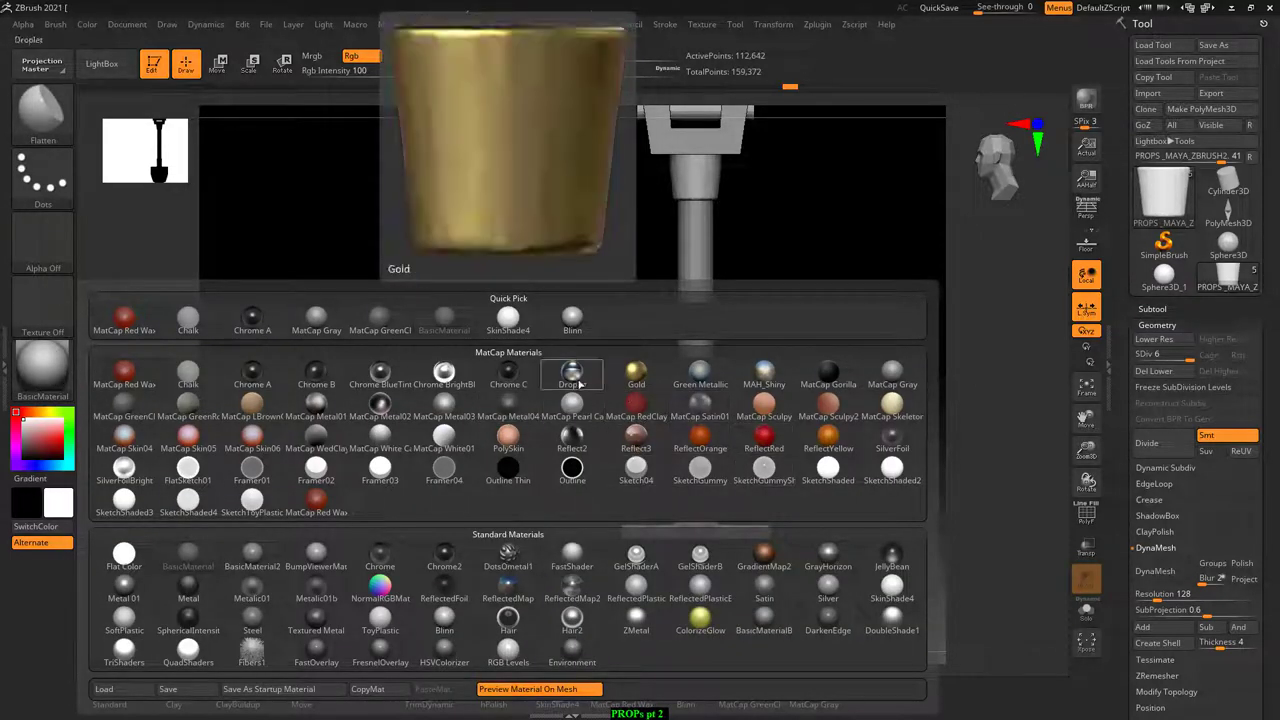
pyautogui.click(458, 412)
pyautogui.moveTo(780, 538)
pyautogui.mouseDown()
pyautogui.moveTo(886, 552)
pyautogui.moveTo(812, 539)
pyautogui.moveTo(843, 528)
pyautogui.moveTo(854, 540)
pyautogui.mouseUp()
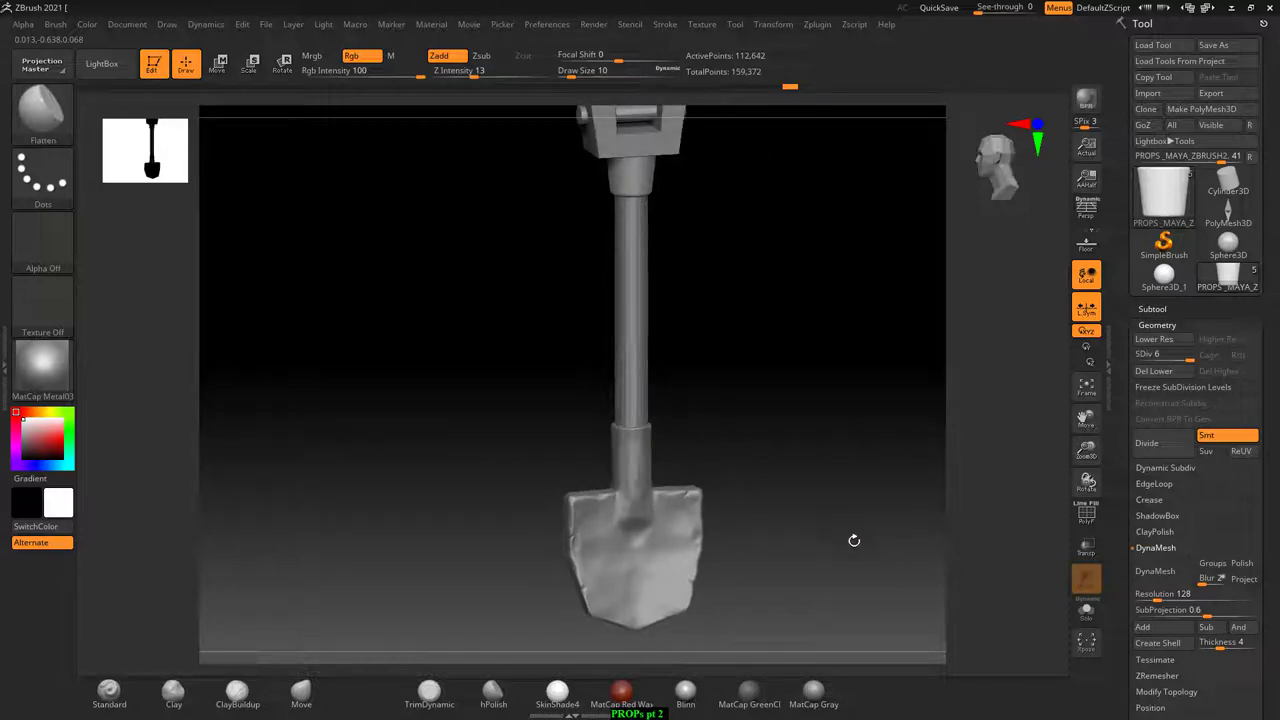
pyautogui.hotkey('alt', 'Tab')
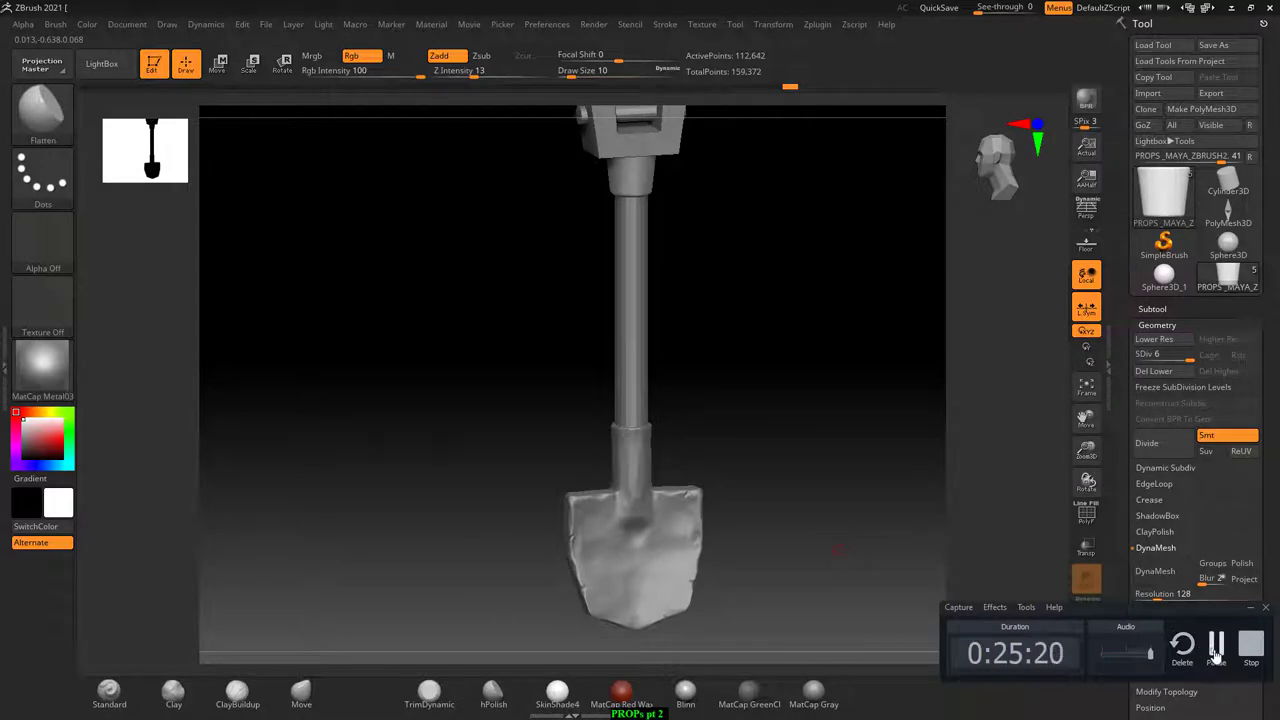
pyautogui.moveTo(879, 306)
pyautogui.keyDown('alt'); pyautogui.mouseDown()
pyautogui.moveTo(791, 471)
pyautogui.moveTo(784, 385)
pyautogui.moveTo(780, 400)
pyautogui.moveTo(843, 443)
pyautogui.moveTo(843, 569)
pyautogui.mouseUp(); pyautogui.keyUp('alt')
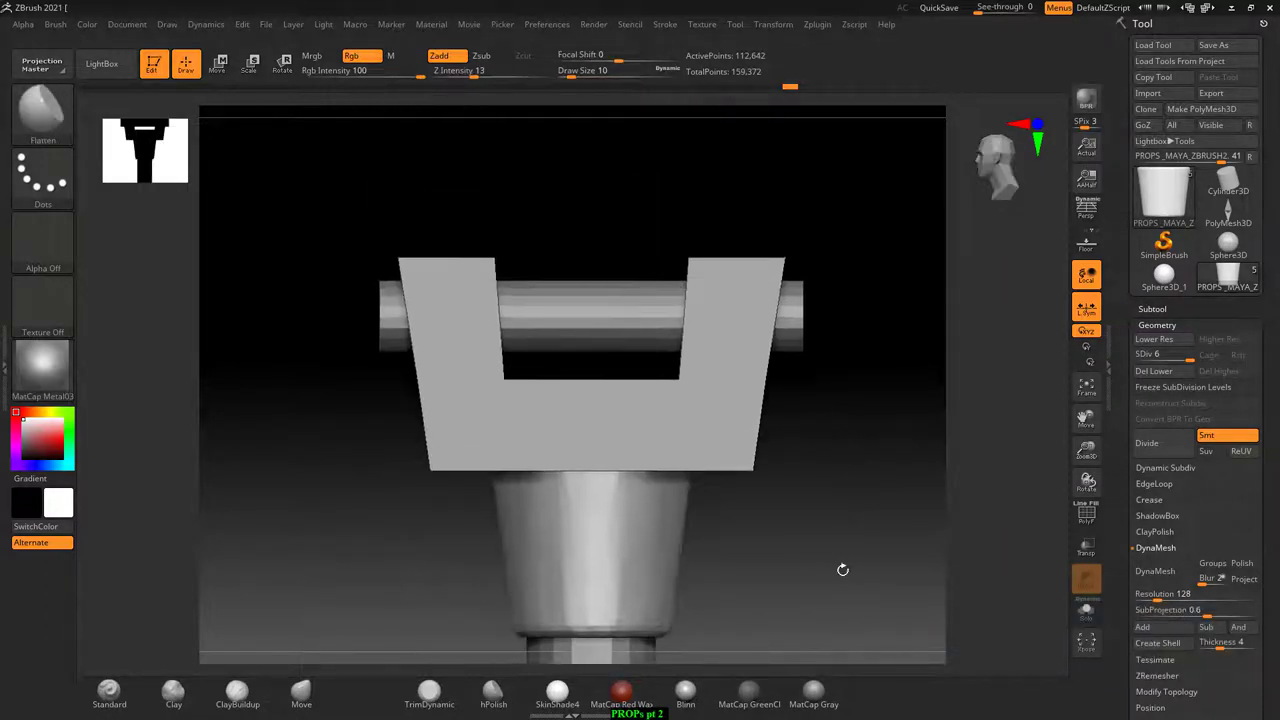
# - Make the top bracket the active subtool and show its polygroups with PolyFrame
pyautogui.keyDown('alt'); pyautogui.click(718, 426); pyautogui.keyUp('alt')
pyautogui.moveTo(817, 473); pyautogui.dragTo(860, 485)
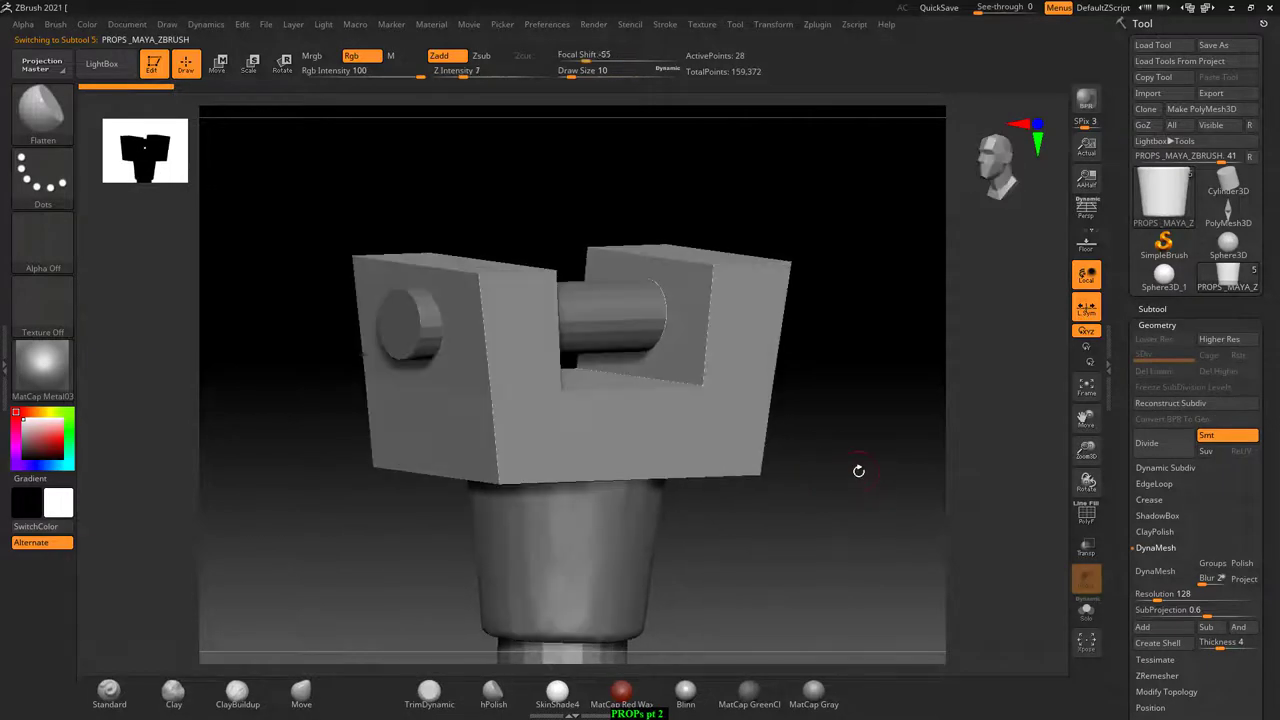
pyautogui.hotkey('shift', 'f')
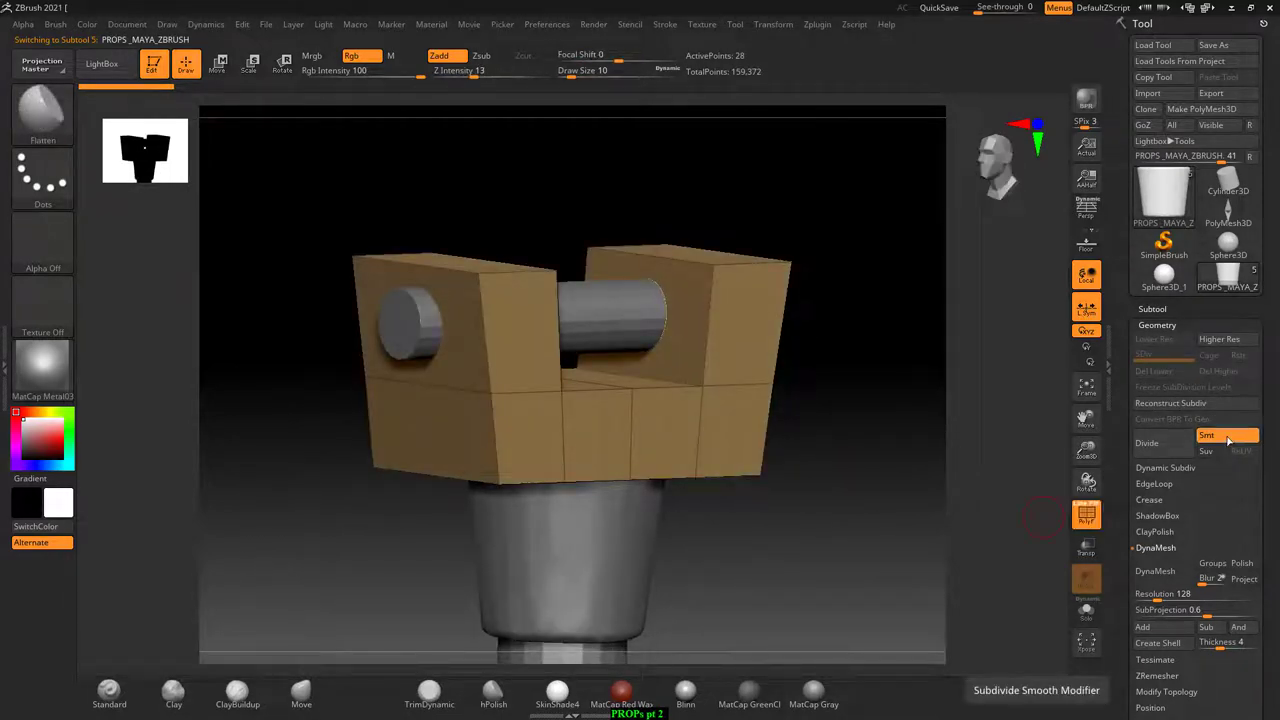
# - Undo the smoothed Divide and subdivide the bracket once with Smt off to keep hard edges
pyautogui.click(1167, 449)
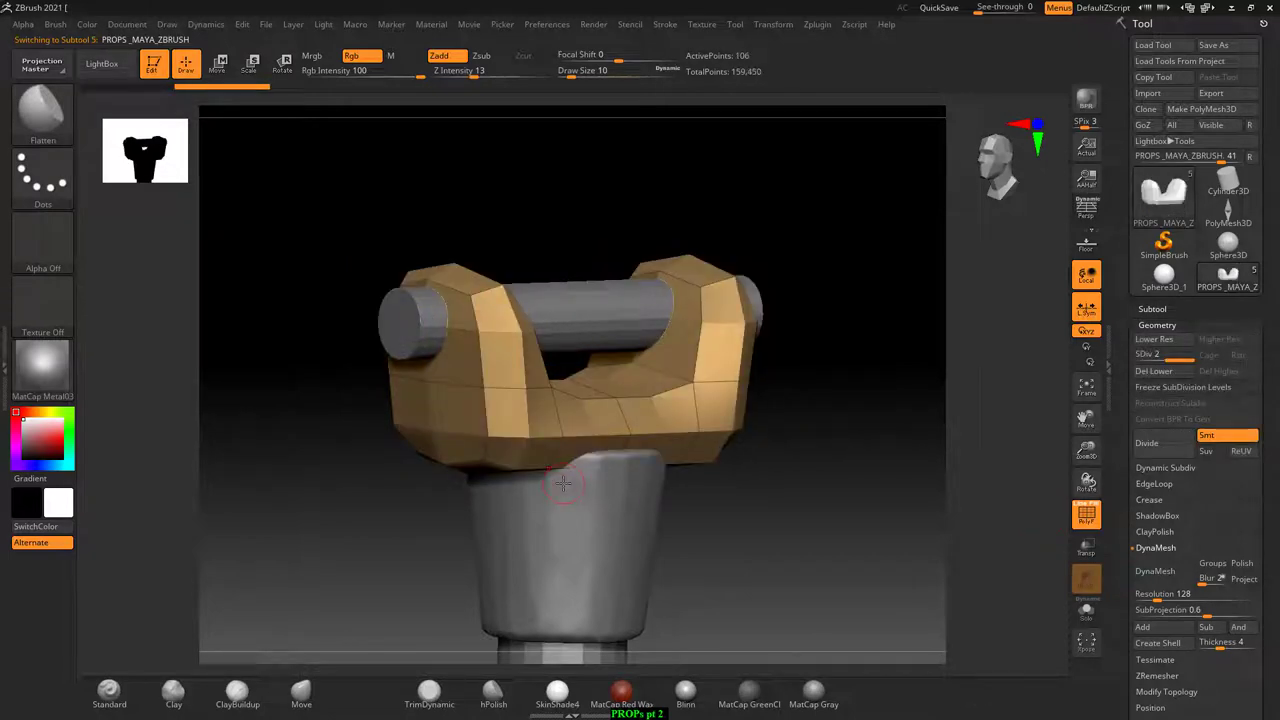
pyautogui.press('ctrl')
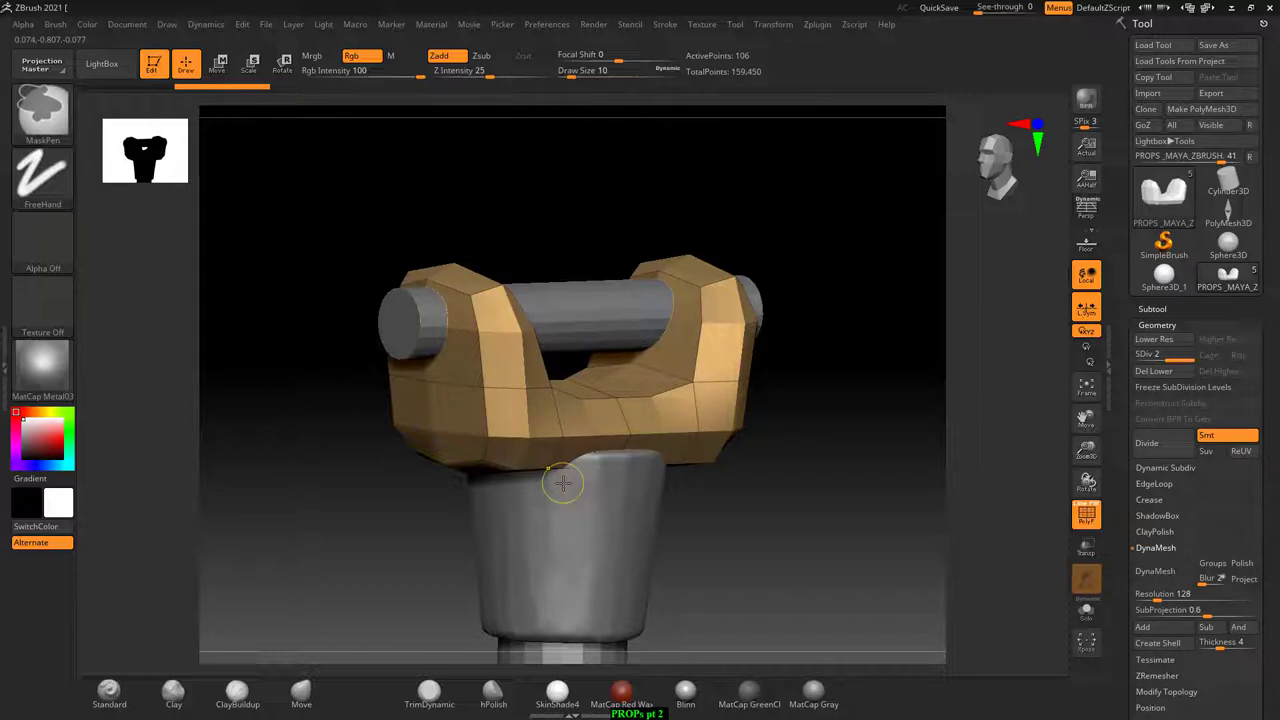
pyautogui.hotkey('shift', 'd')
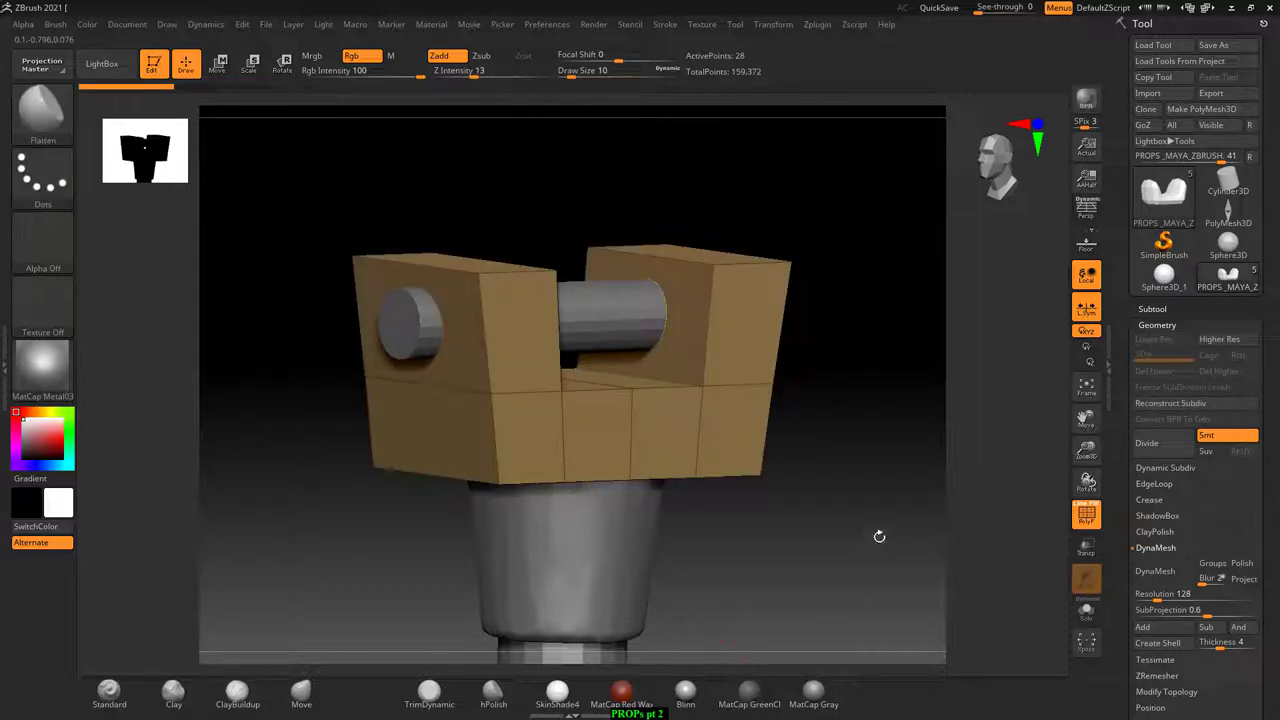
pyautogui.click(205, 88)
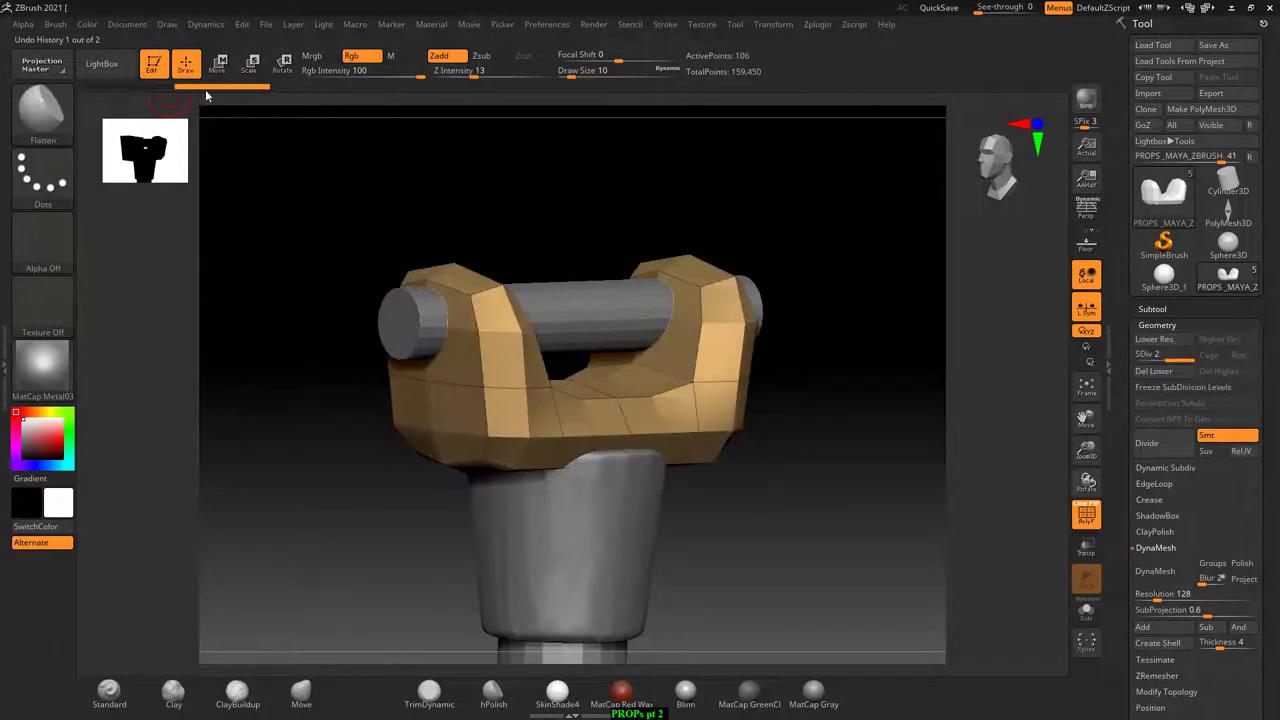
pyautogui.click(111, 86)
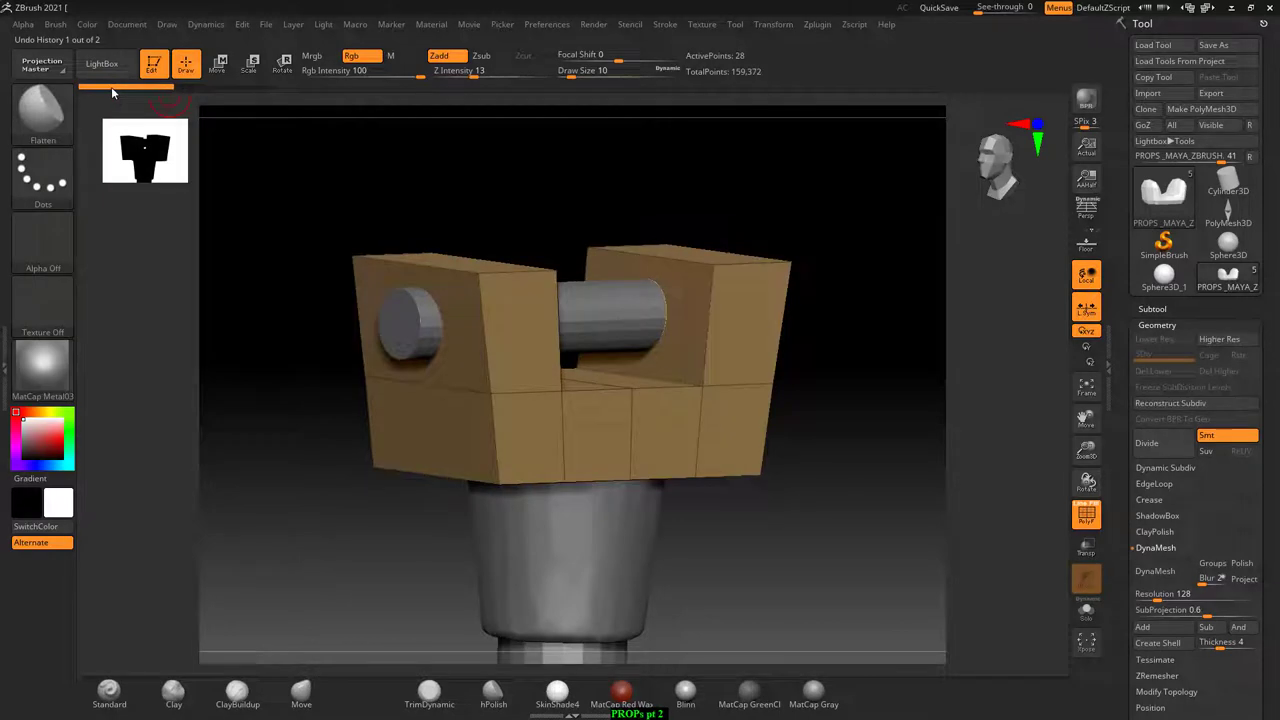
pyautogui.click(1238, 434)
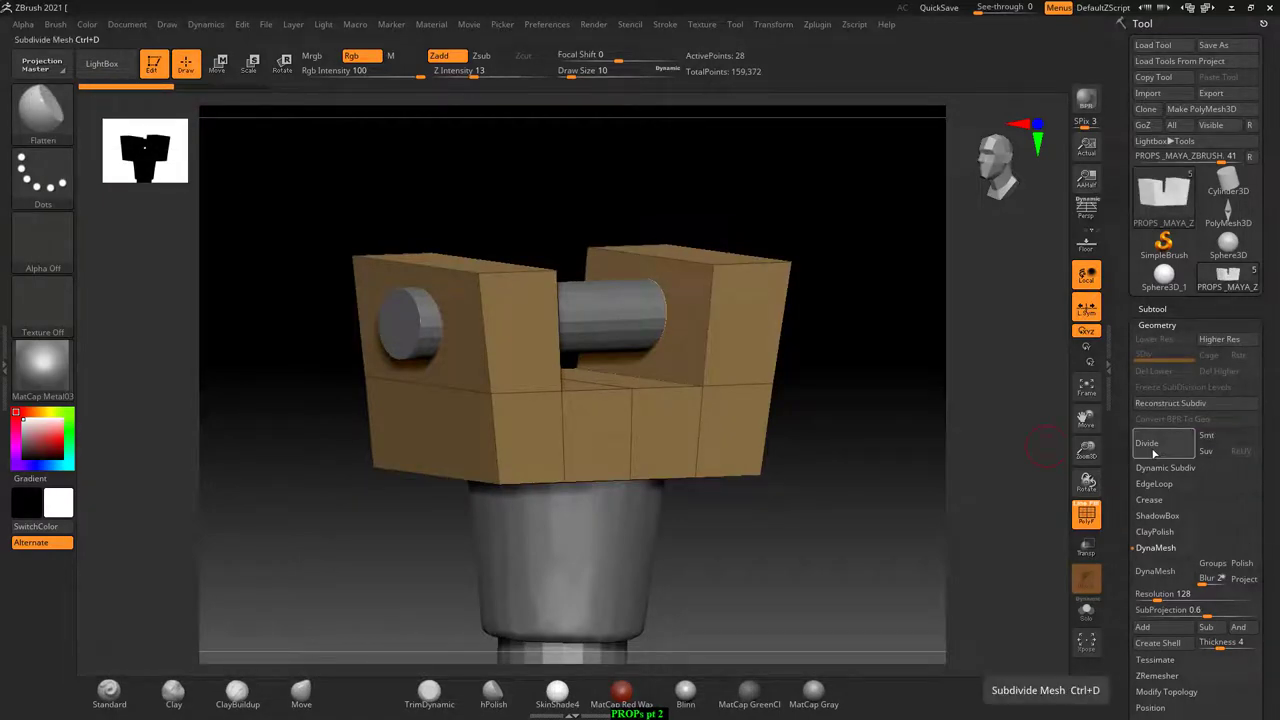
pyautogui.click(1155, 451)
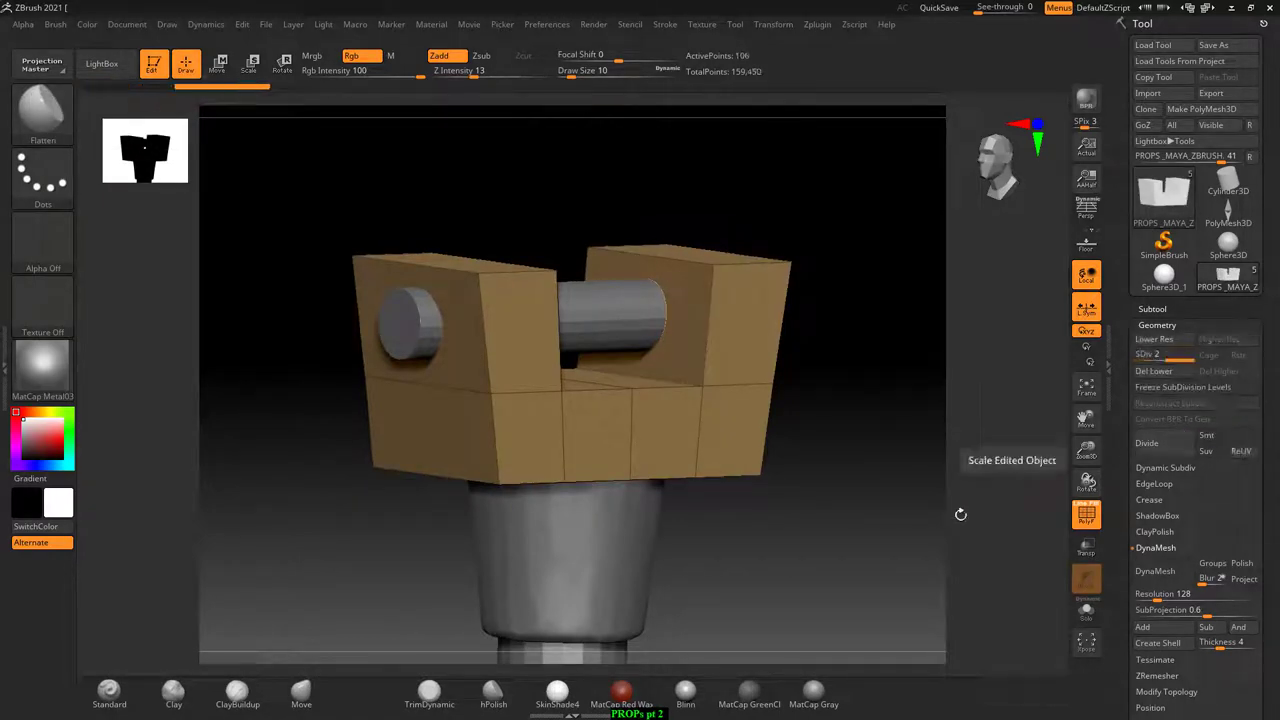
pyautogui.moveTo(958, 514); pyautogui.dragTo(804, 517)
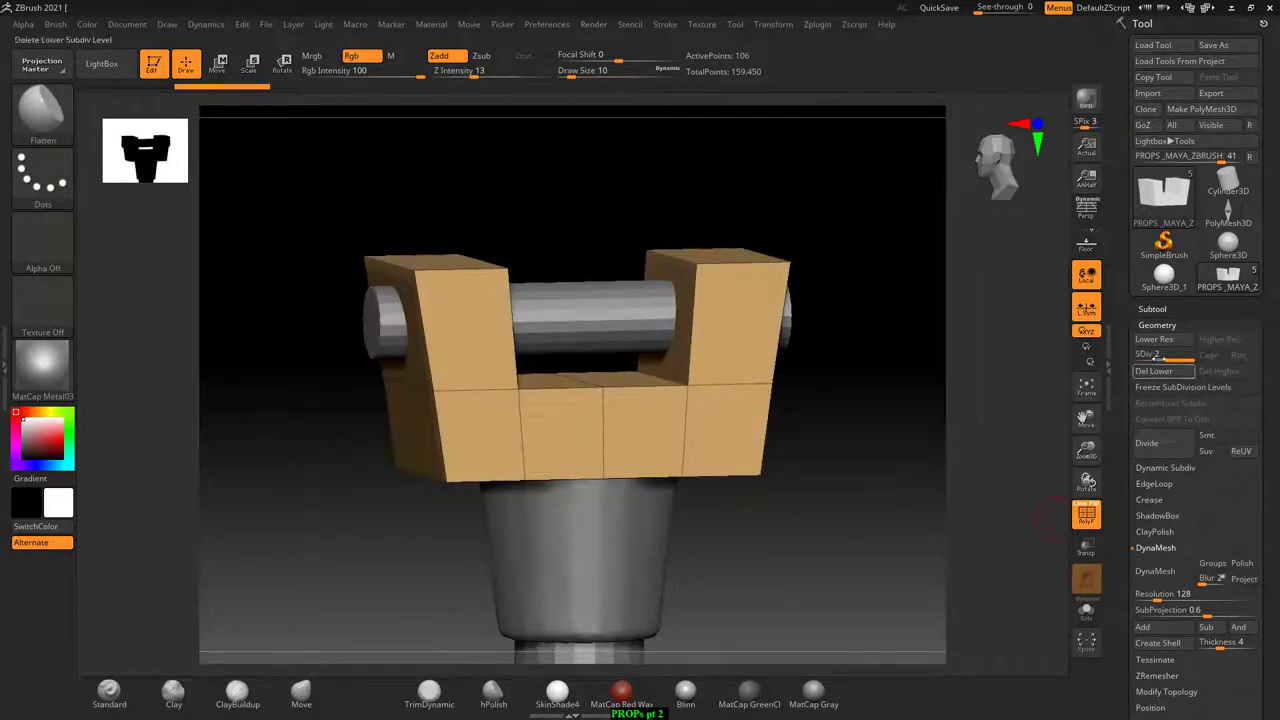
# - Subdivide the bracket up to level 6, first with Smt off and then with Smt on
pyautogui.click(1148, 444)
pyautogui.moveTo(1020, 486); pyautogui.dragTo(970, 527)
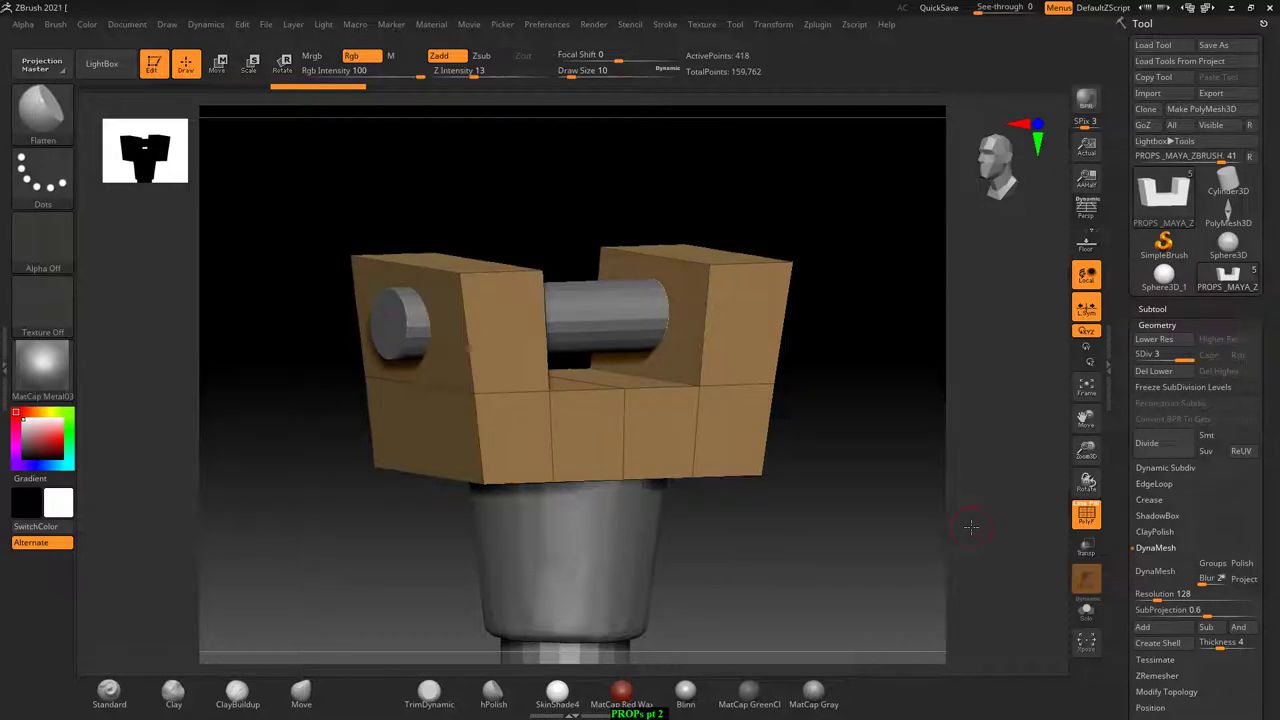
pyautogui.hotkey('shift', 'f')
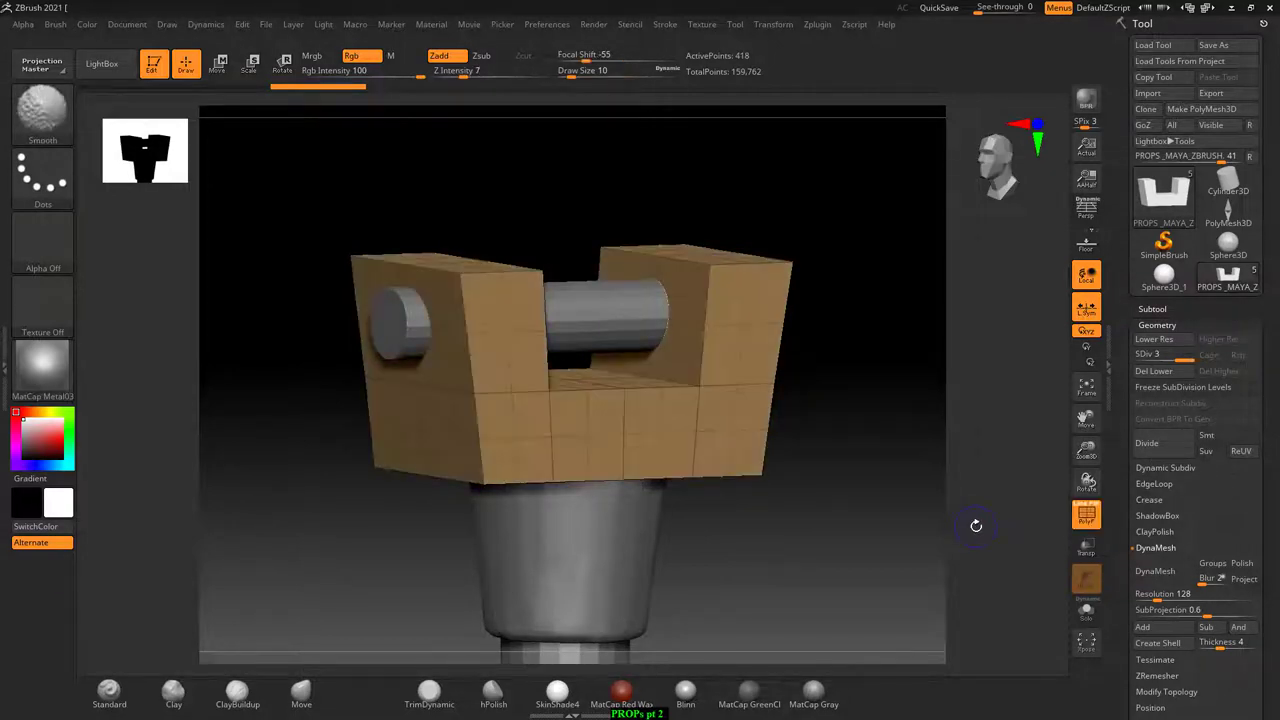
pyautogui.hotkey('shift', 'f')
pyautogui.hotkey('shift', 'f')
pyautogui.hotkey('shift', 'f')
pyautogui.hotkey('shift', 'f')
pyautogui.hotkey('shift', 'f')
pyautogui.hotkey('shift', 'f')
pyautogui.hotkey('shift', 'f')
pyautogui.hotkey('shift', 'f')
pyautogui.click(1147, 443)
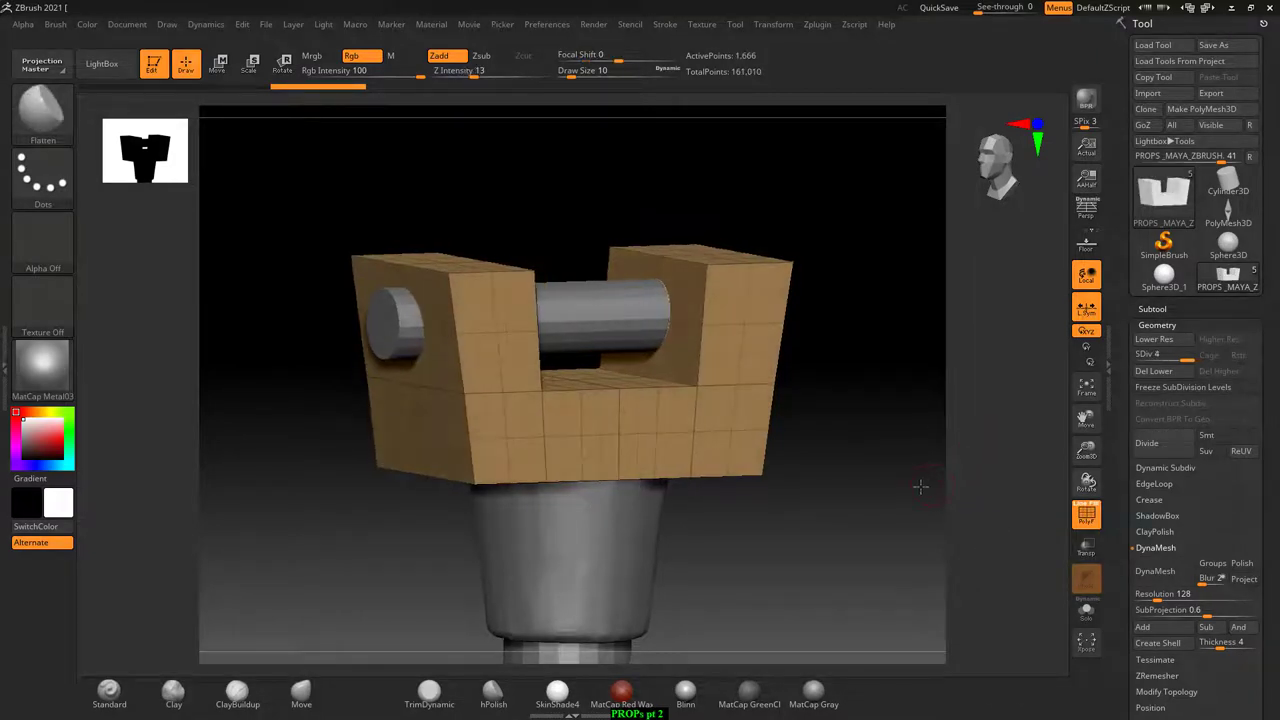
pyautogui.click(1228, 435)
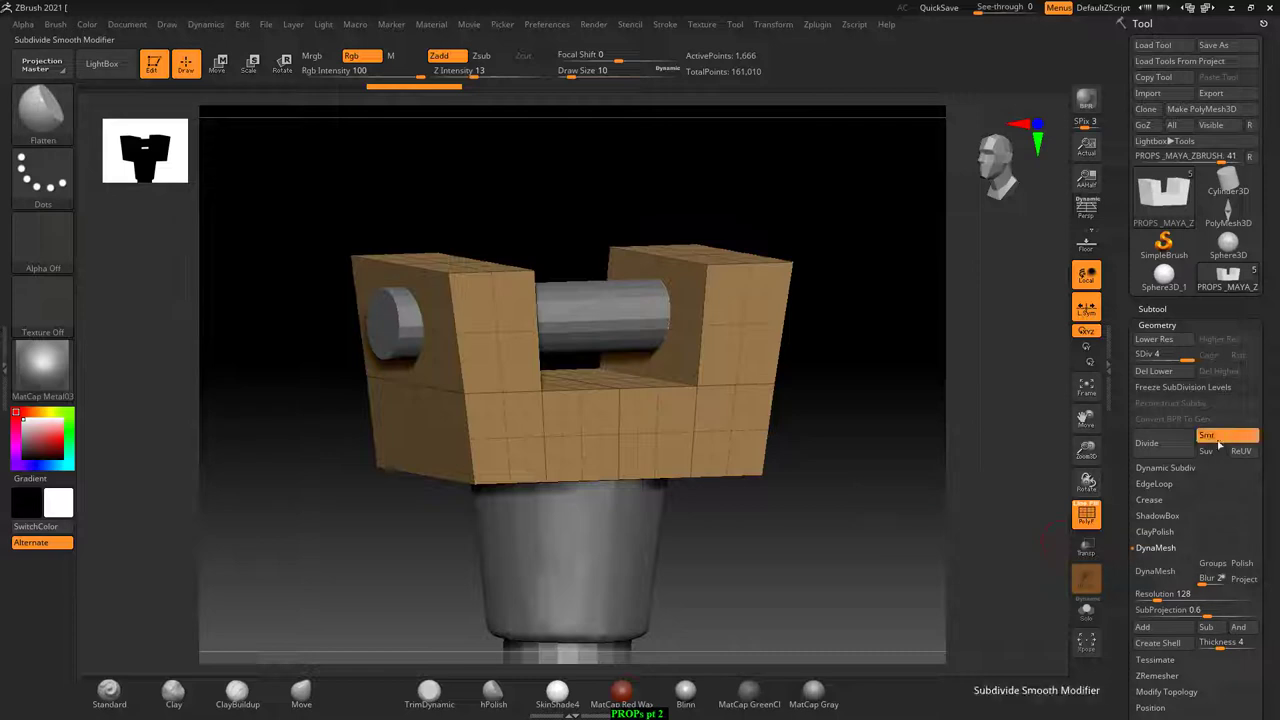
pyautogui.click(1150, 443)
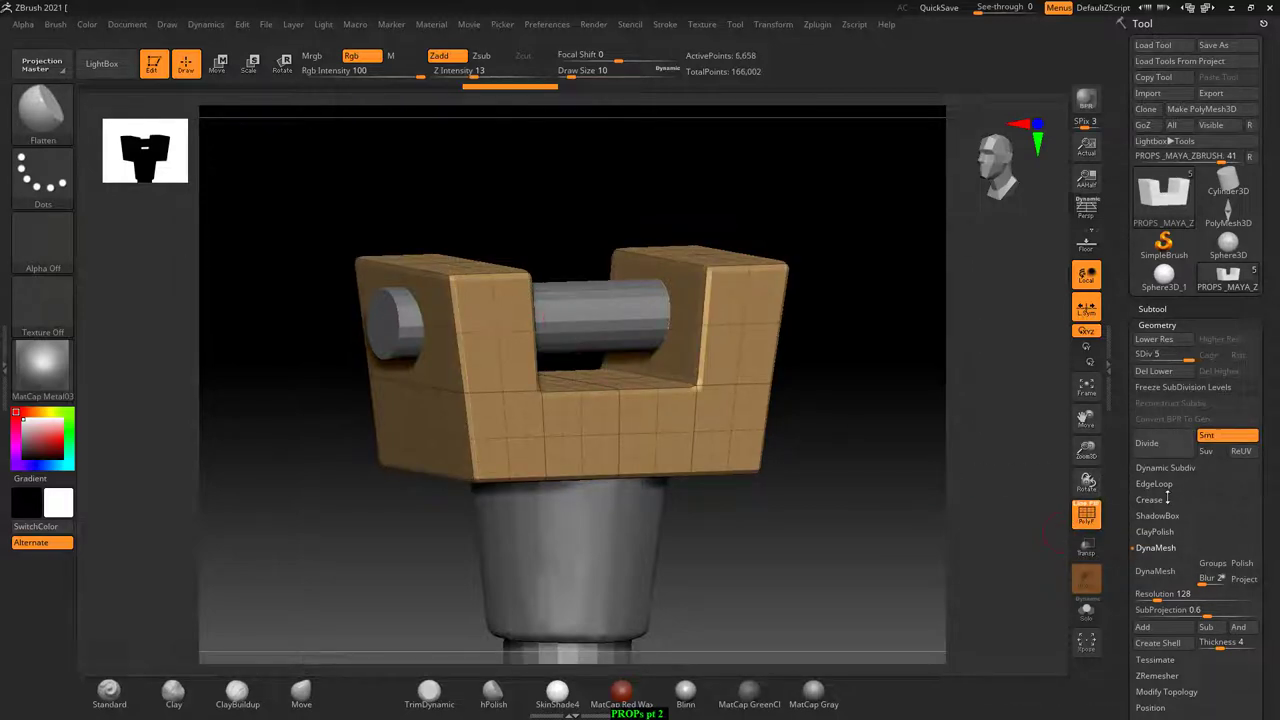
pyautogui.click(1160, 449)
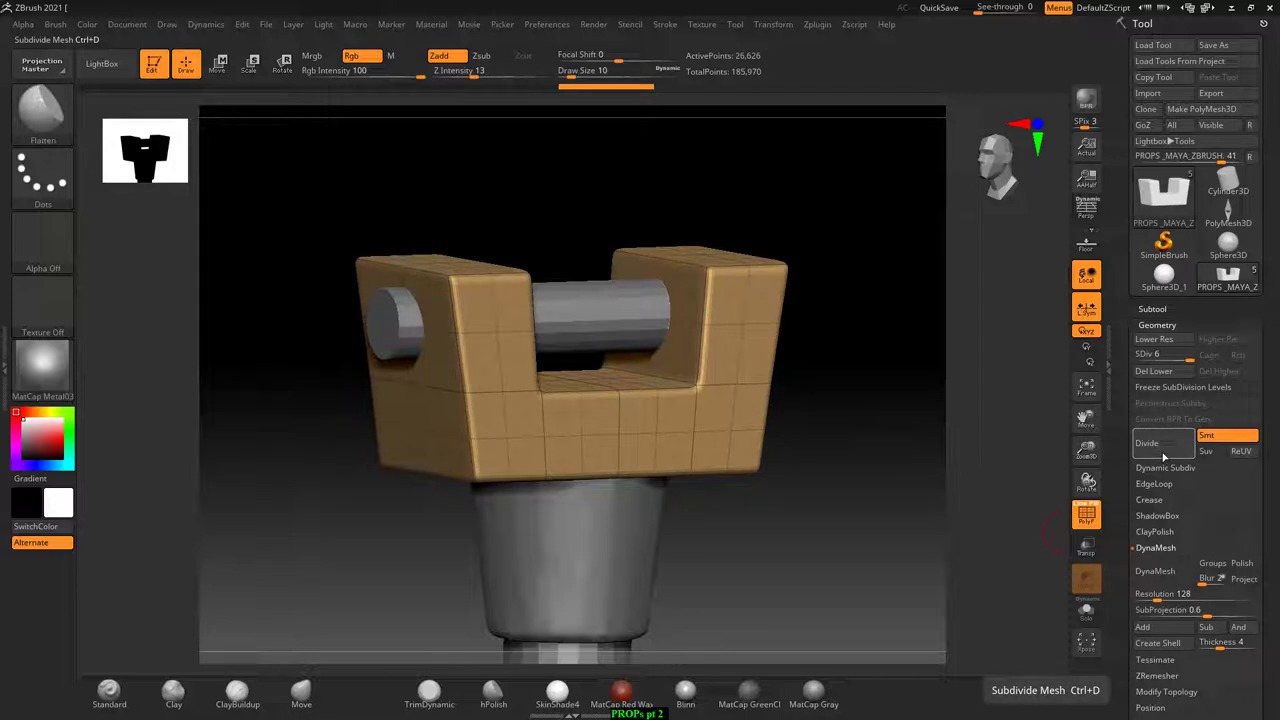
pyautogui.keyDown('shift'); pyautogui.moveTo(857, 591); pyautogui.dragTo(942, 568); pyautogui.keyUp('shift')
pyautogui.hotkey('shift', 'f')
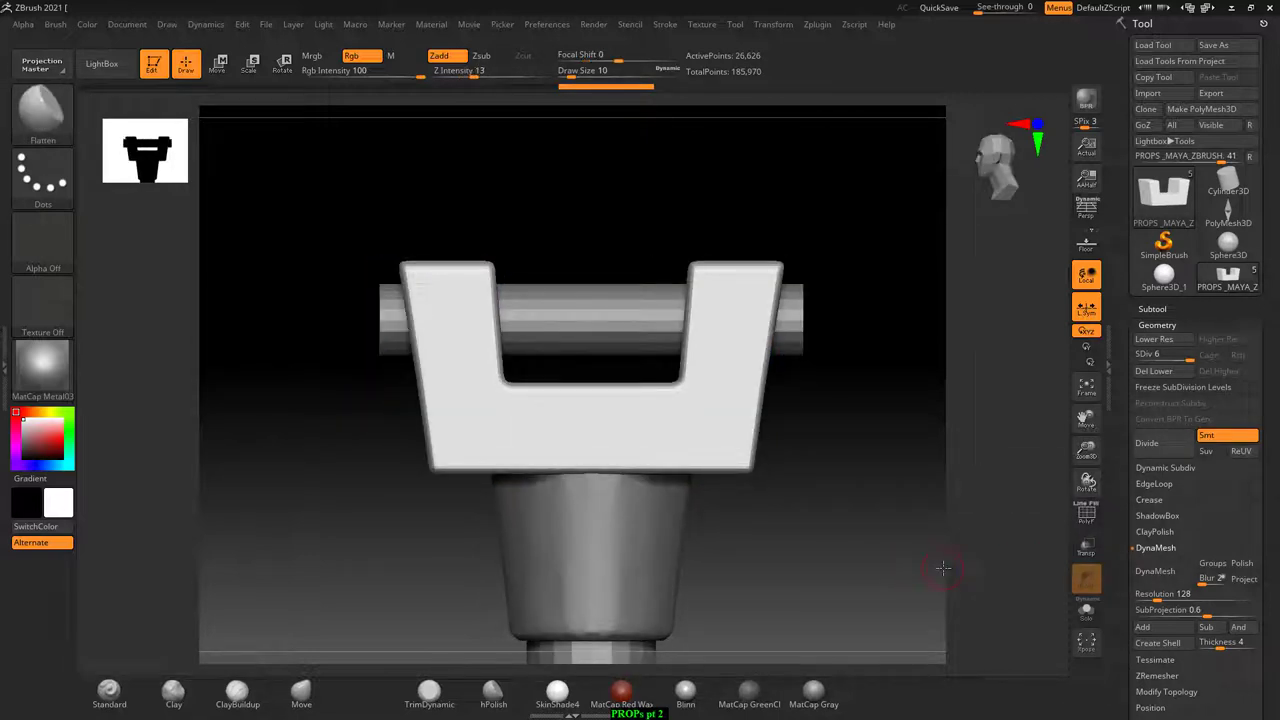
# - Turn on mirrored symmetry and frame a close front view of the bracket
pyautogui.moveTo(860, 400)
pyautogui.mouseDown()
pyautogui.moveTo(877, 503)
pyautogui.moveTo(862, 500)
pyautogui.mouseUp()
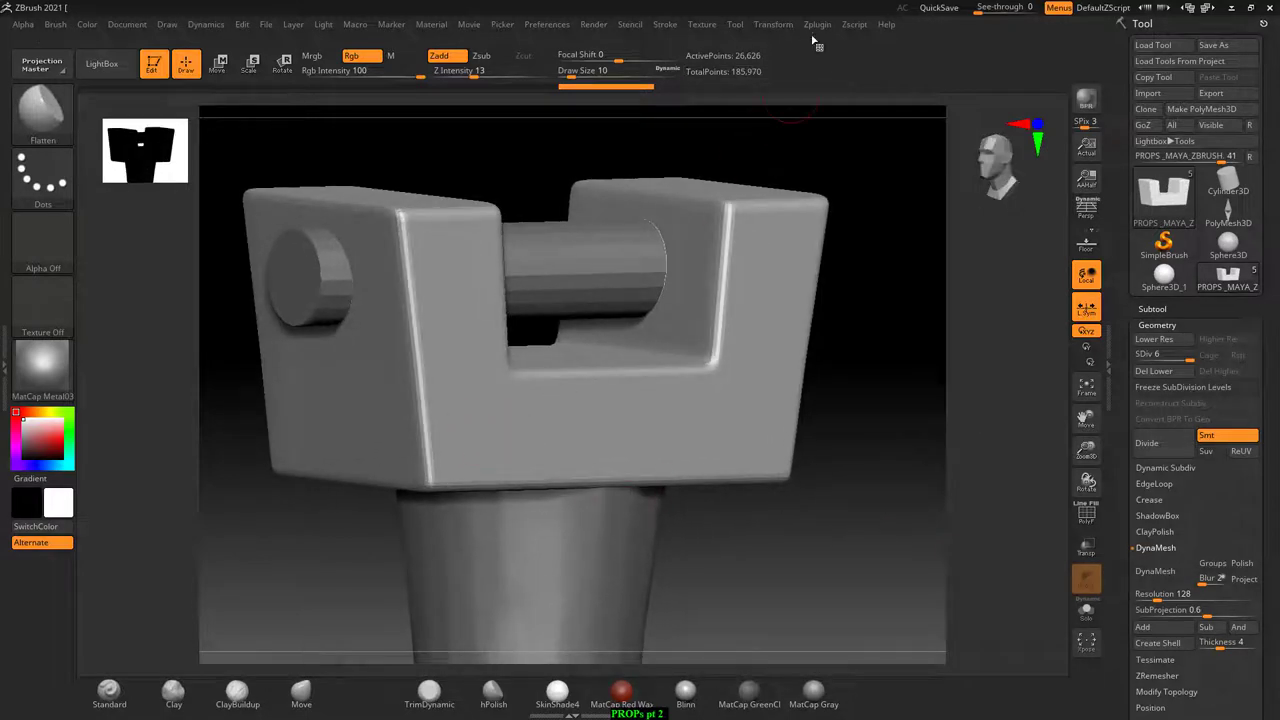
pyautogui.click(779, 27)
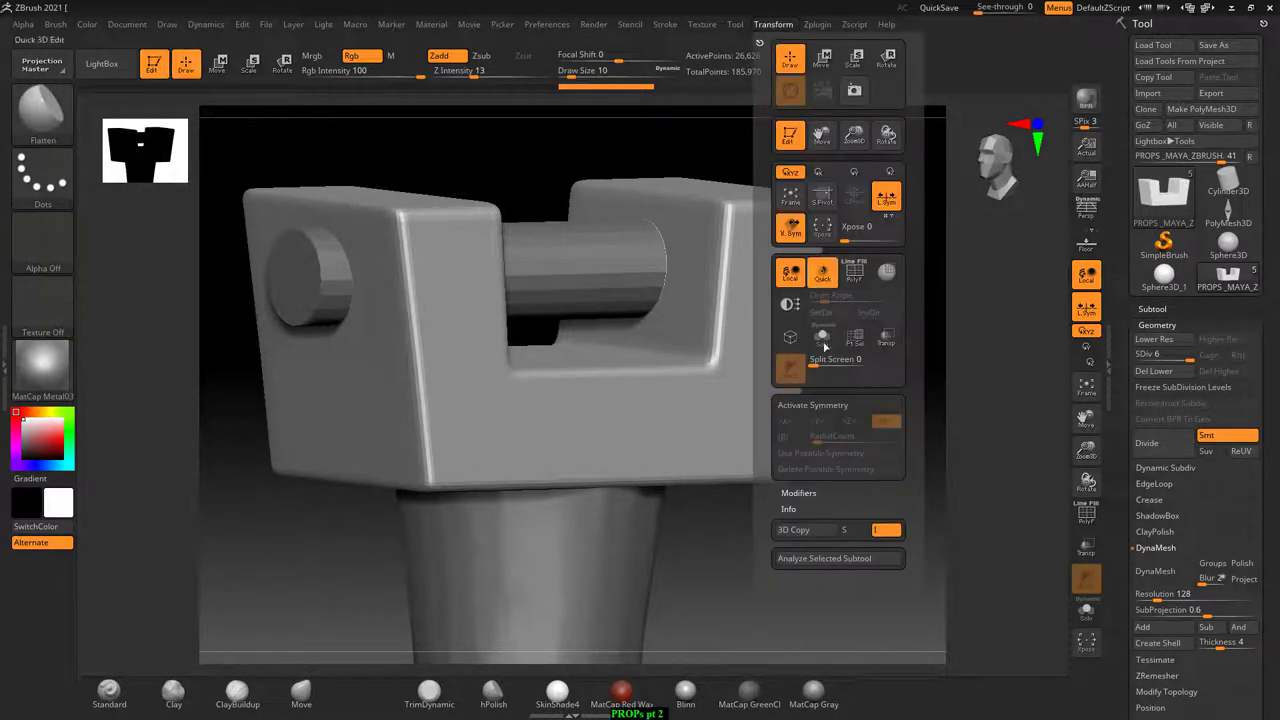
pyautogui.click(812, 405)
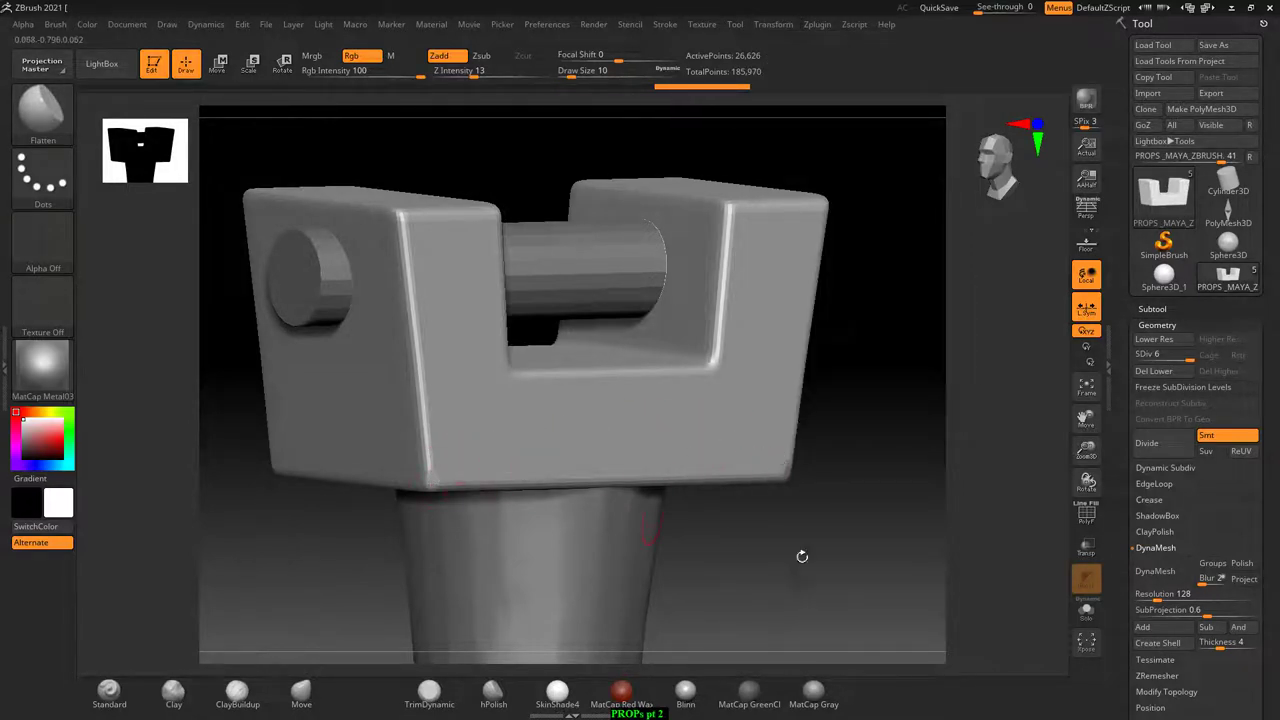
pyautogui.moveTo(800, 557); pyautogui.dragTo(894, 587)
pyautogui.keyDown('shift'); pyautogui.moveTo(720, 531); pyautogui.dragTo(686, 534); pyautogui.keyUp('shift')
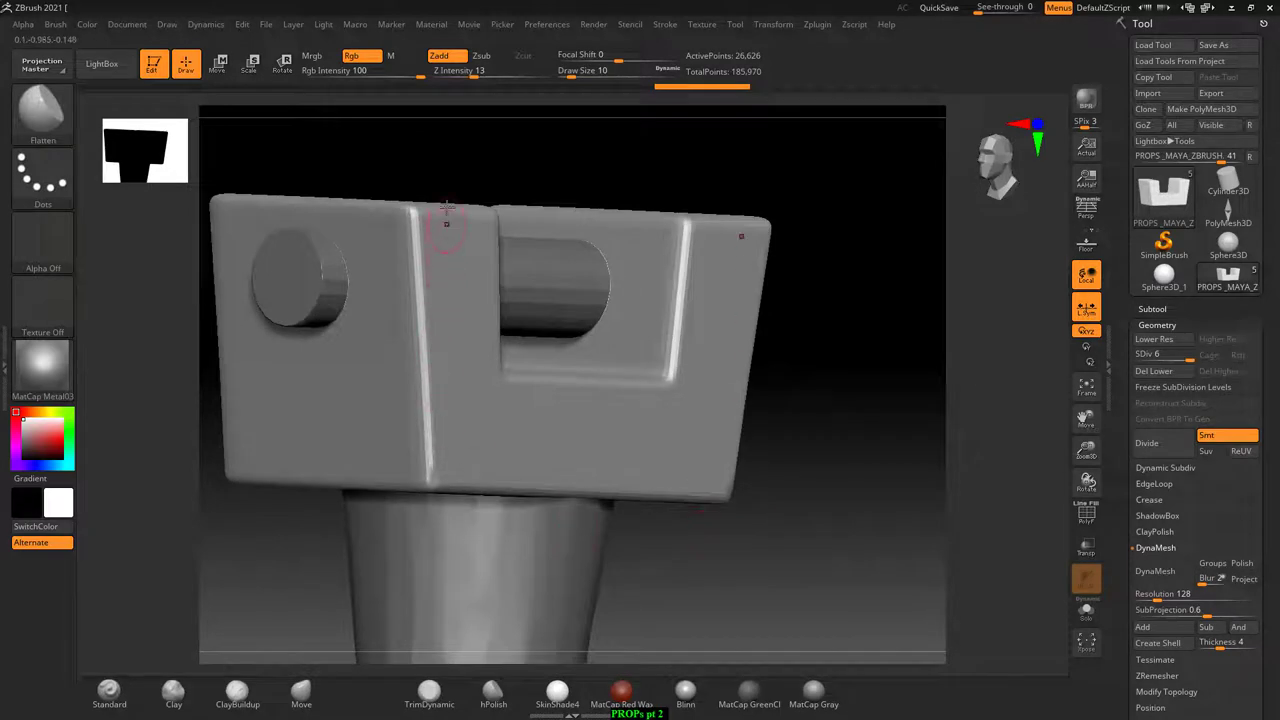
pyautogui.scroll(2, 405, 192)
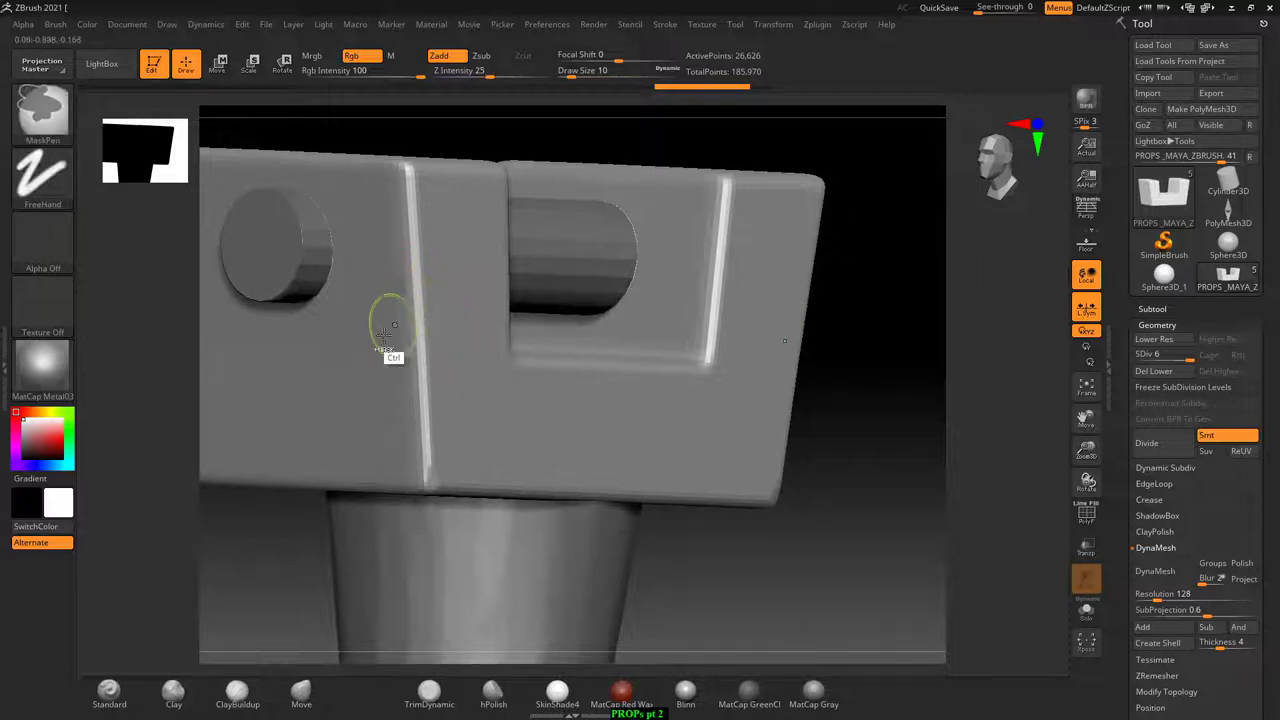
# - Subdivide the bracket to level 8 and flatten its left vertical edge
pyautogui.hotkey('ctrl', 'd')
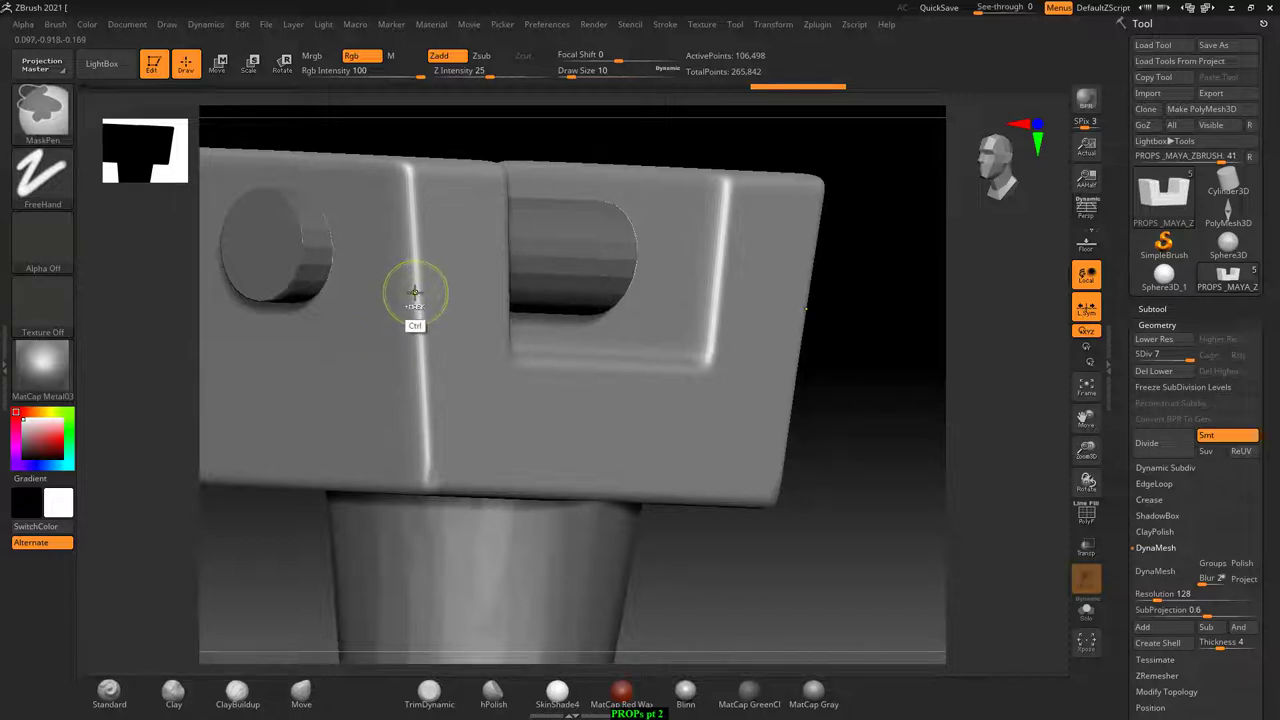
pyautogui.hotkey('ctrl', 'd')
pyautogui.moveTo(802, 437)
pyautogui.mouseDown()
pyautogui.moveTo(929, 466)
pyautogui.moveTo(924, 531)
pyautogui.mouseUp()
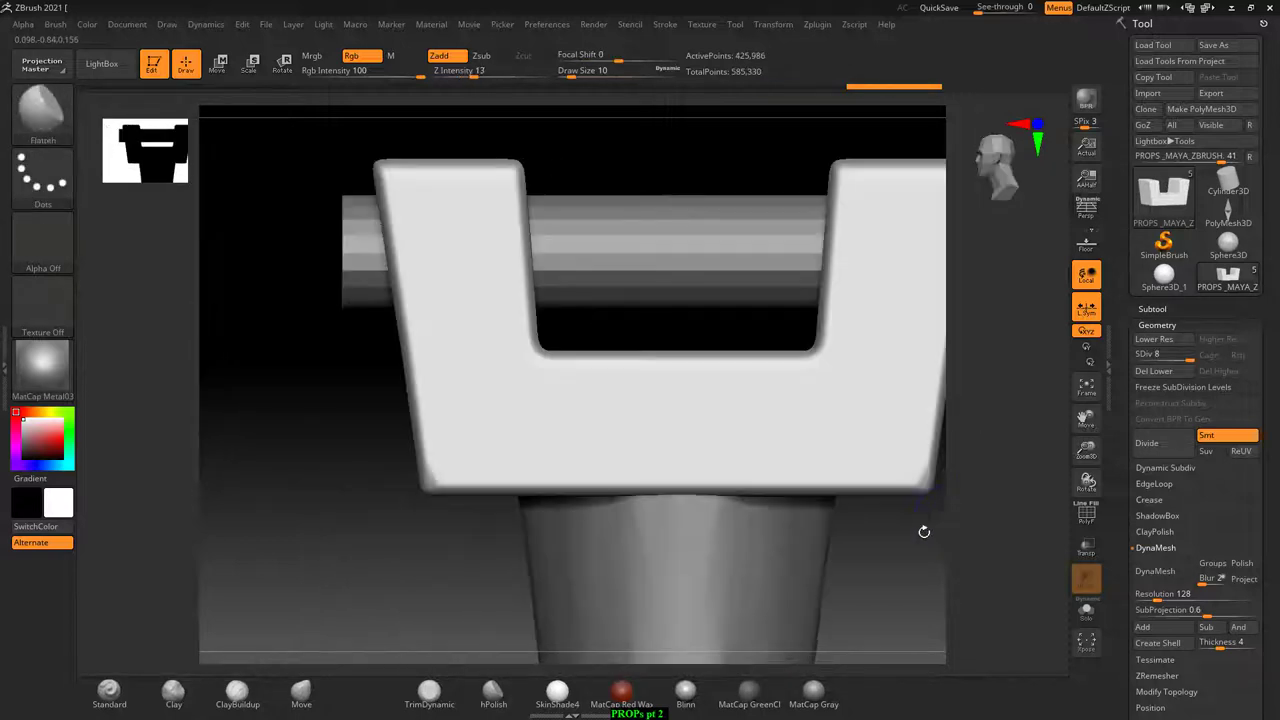
pyautogui.keyDown('alt'); pyautogui.moveTo(508, 573); pyautogui.dragTo(401, 568); pyautogui.keyUp('alt')
pyautogui.moveTo(397, 547); pyautogui.dragTo(432, 503)
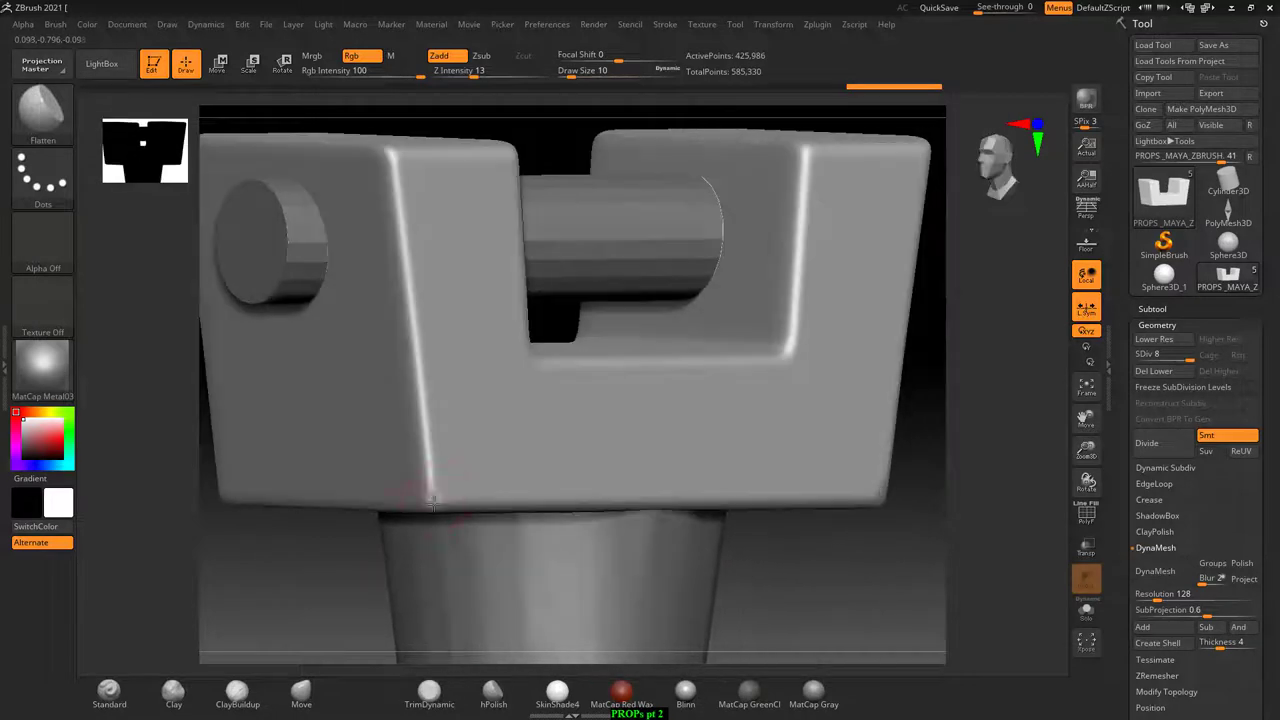
pyautogui.moveTo(405, 357); pyautogui.dragTo(407, 283)
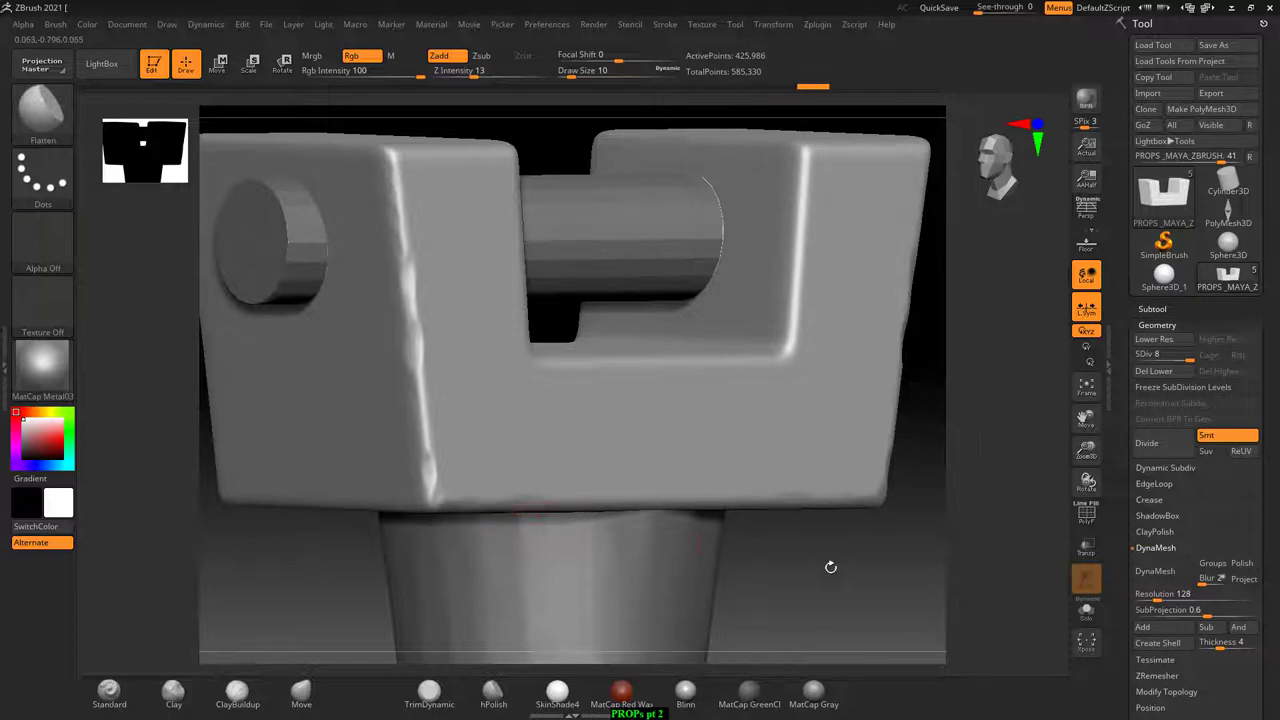
pyautogui.moveTo(830, 567)
pyautogui.mouseDown()
pyautogui.moveTo(914, 591)
pyautogui.moveTo(897, 537)
pyautogui.moveTo(518, 662)
pyautogui.mouseUp()
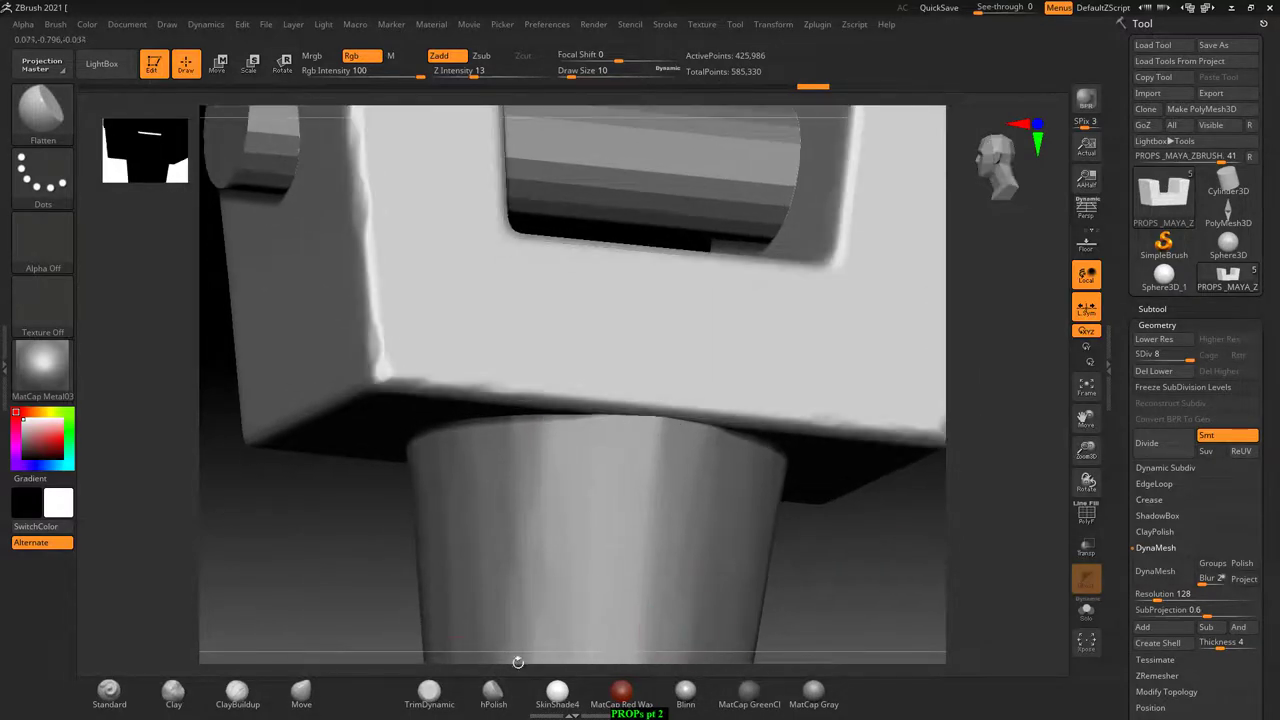
# - Chip and roughen the bracket's lower edge with the TrimDynamic brush in Zsub mode
pyautogui.click(429, 690)
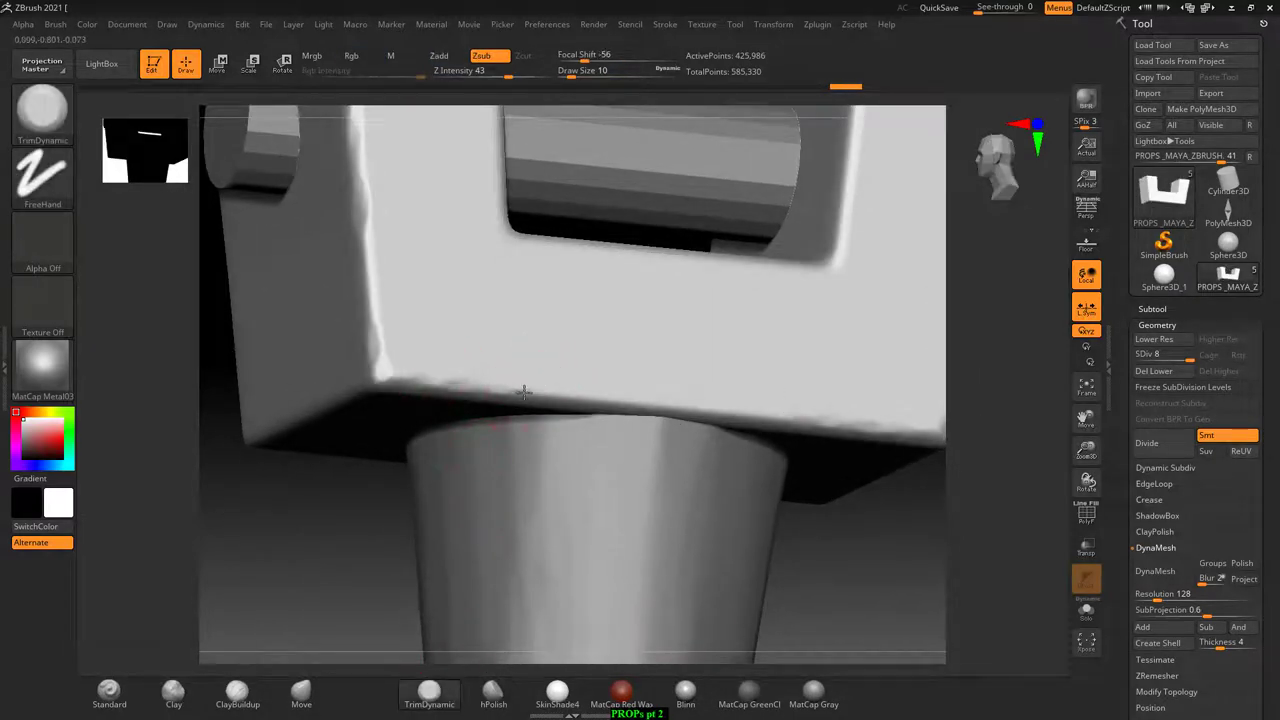
pyautogui.moveTo(524, 392)
pyautogui.mouseDown()
pyautogui.moveTo(608, 400)
pyautogui.moveTo(651, 383)
pyautogui.moveTo(668, 394)
pyautogui.moveTo(508, 386)
pyautogui.moveTo(889, 494)
pyautogui.moveTo(889, 522)
pyautogui.moveTo(783, 491)
pyautogui.moveTo(845, 491)
pyautogui.mouseUp()
pyautogui.moveTo(651, 371); pyautogui.dragTo(672, 374)
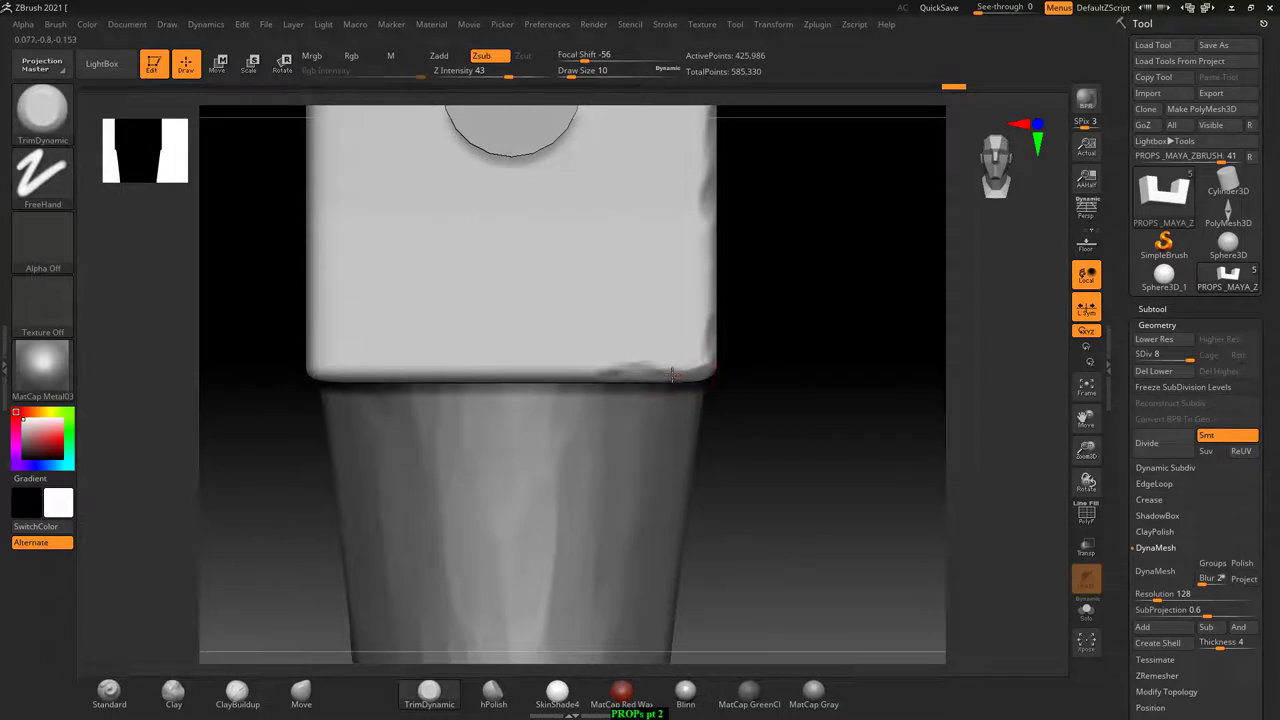
pyautogui.moveTo(432, 386); pyautogui.dragTo(514, 387)
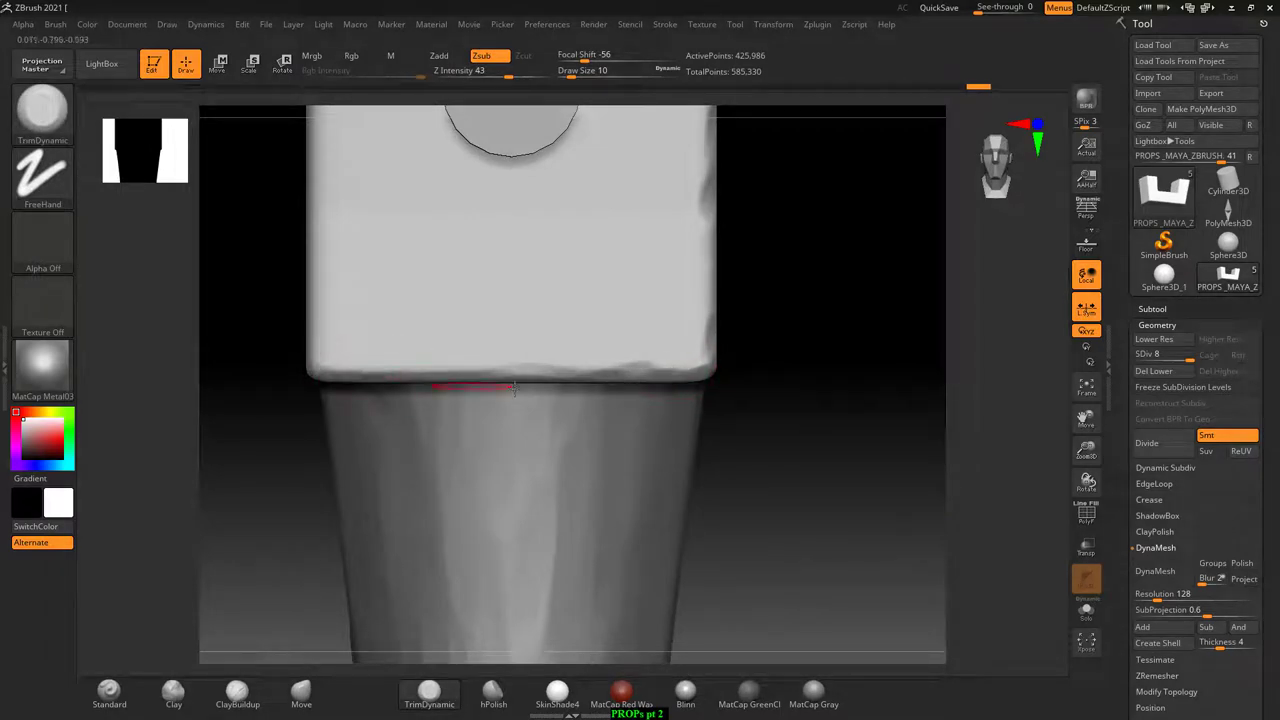
pyautogui.moveTo(700, 375)
pyautogui.mouseDown()
pyautogui.moveTo(809, 386)
pyautogui.moveTo(783, 320)
pyautogui.moveTo(866, 480)
pyautogui.moveTo(737, 431)
pyautogui.moveTo(694, 380)
pyautogui.moveTo(578, 414)
pyautogui.mouseUp()
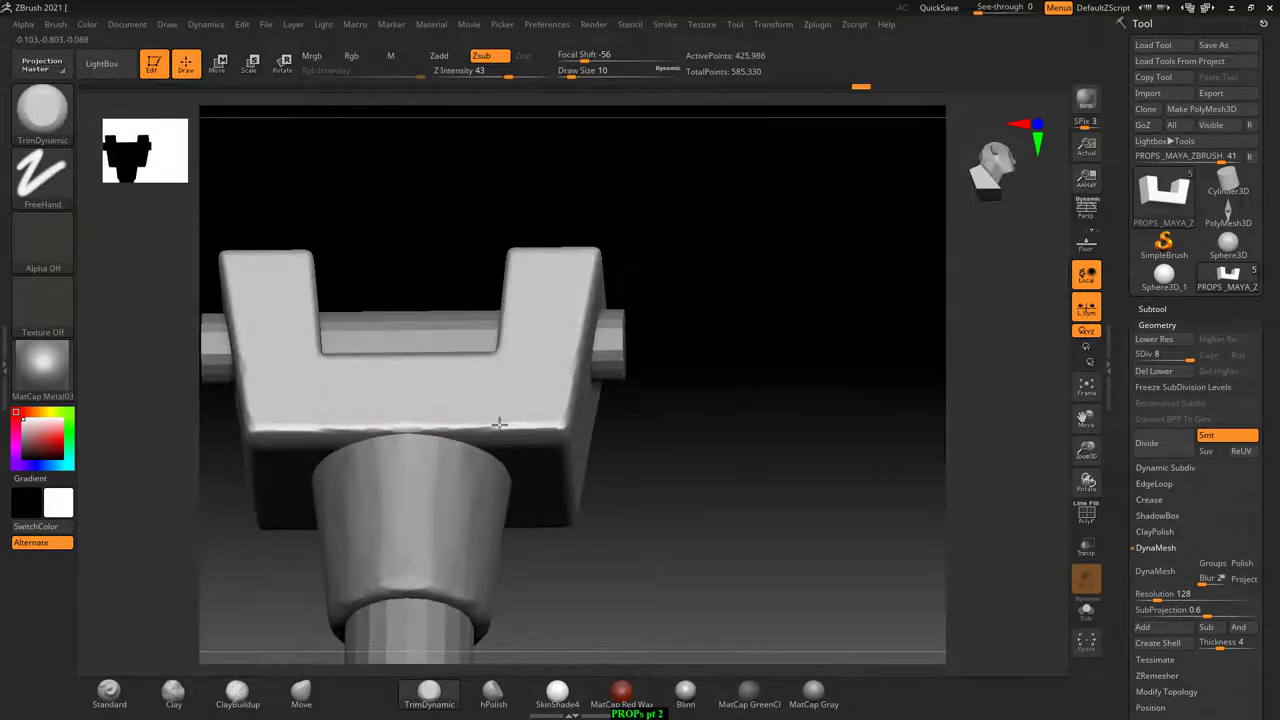
pyautogui.moveTo(617, 280)
pyautogui.mouseDown()
pyautogui.moveTo(776, 296)
pyautogui.moveTo(837, 389)
pyautogui.moveTo(846, 377)
pyautogui.moveTo(671, 200)
pyautogui.moveTo(657, 202)
pyautogui.mouseUp()
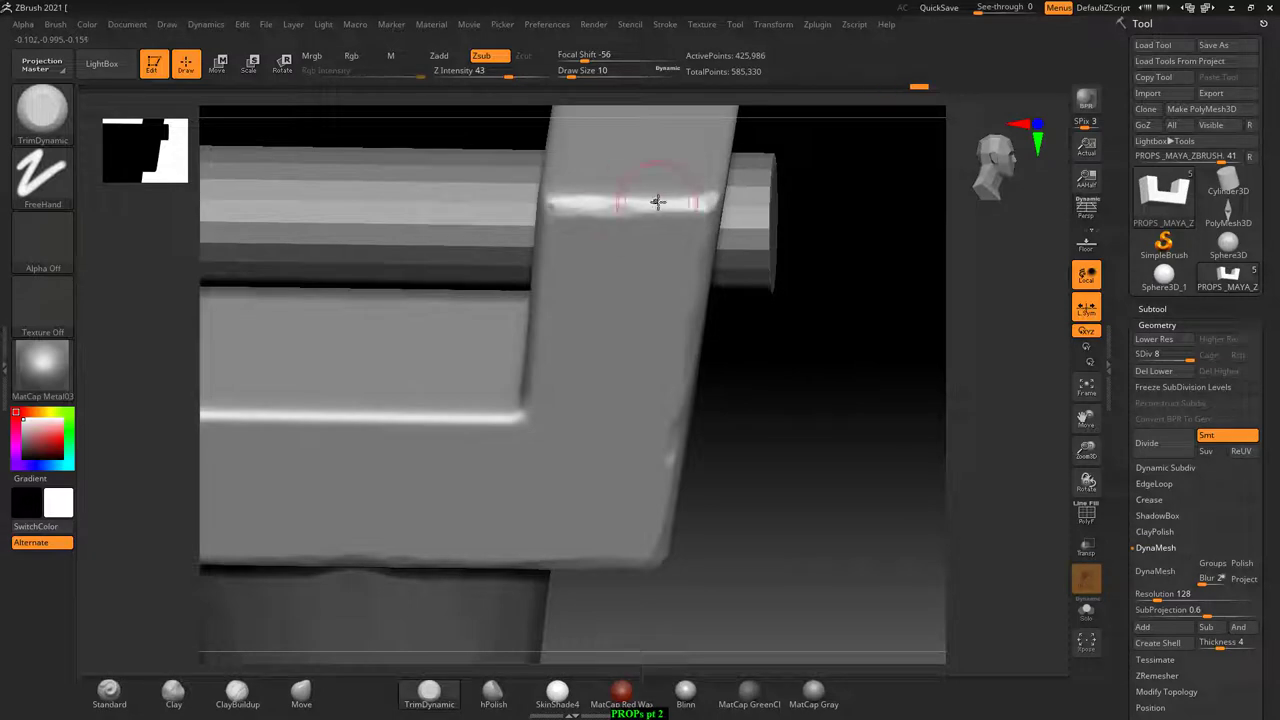
pyautogui.moveTo(834, 394); pyautogui.dragTo(560, 252)
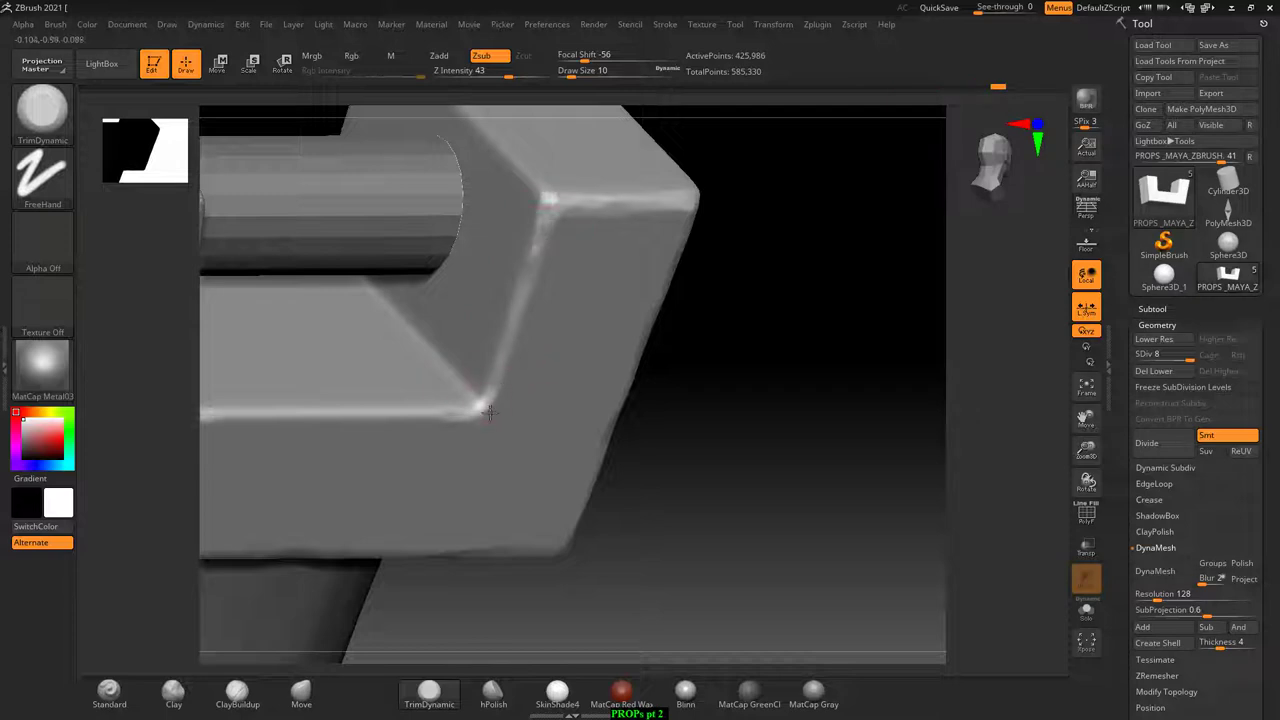
# - Smooth back the bracket's inner horizontal edge and its bevelled corner
pyautogui.moveTo(489, 412); pyautogui.dragTo(314, 416)
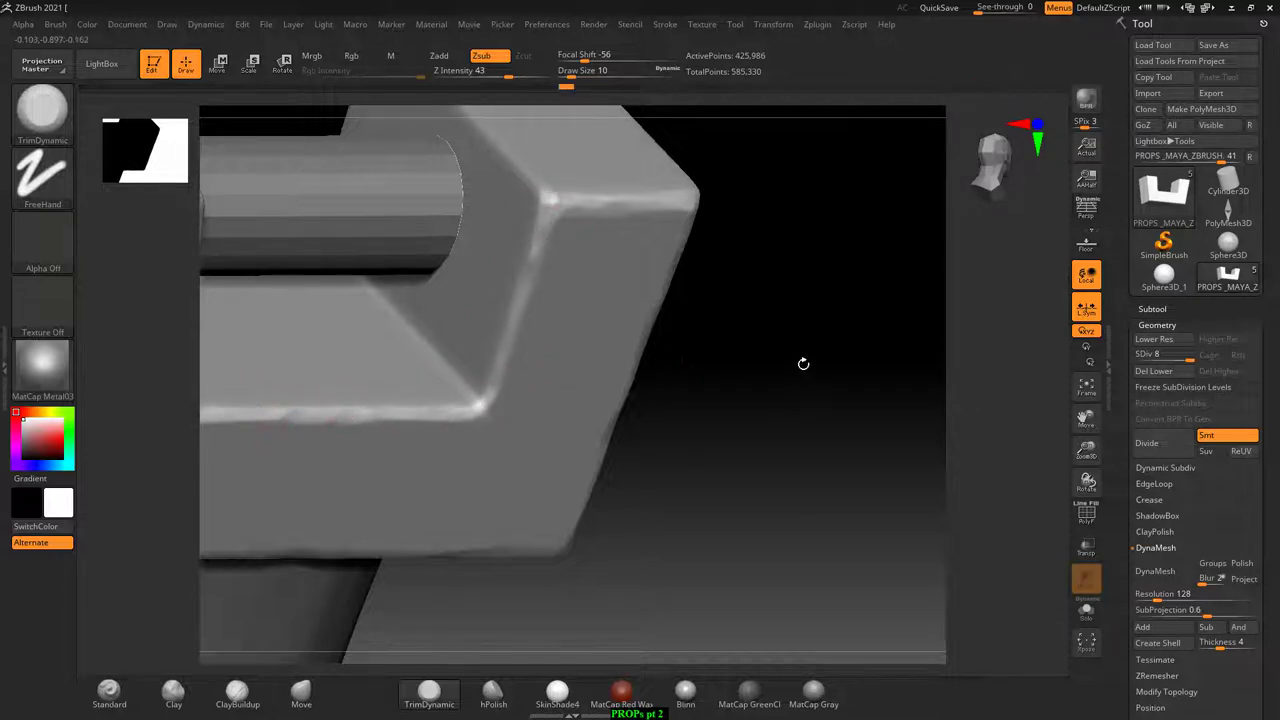
pyautogui.moveTo(803, 363)
pyautogui.mouseDown()
pyautogui.moveTo(820, 391)
pyautogui.moveTo(575, 318)
pyautogui.mouseUp()
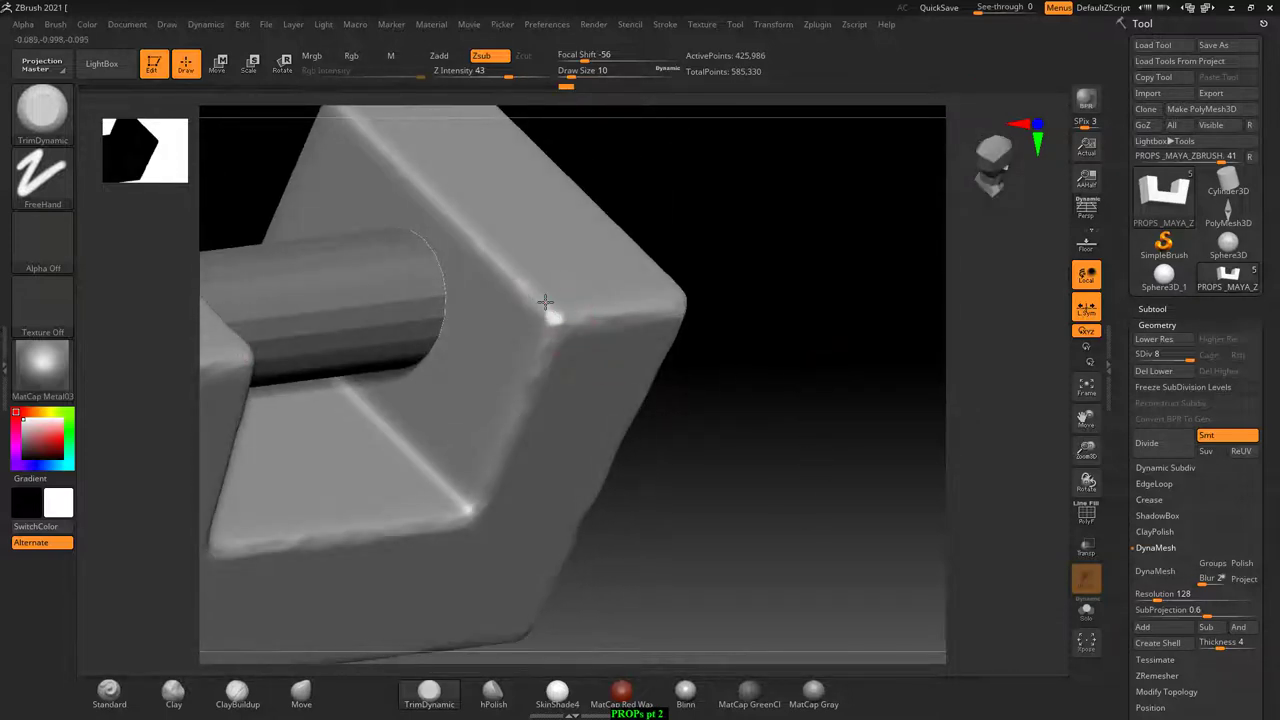
pyautogui.moveTo(700, 214); pyautogui.dragTo(500, 257)
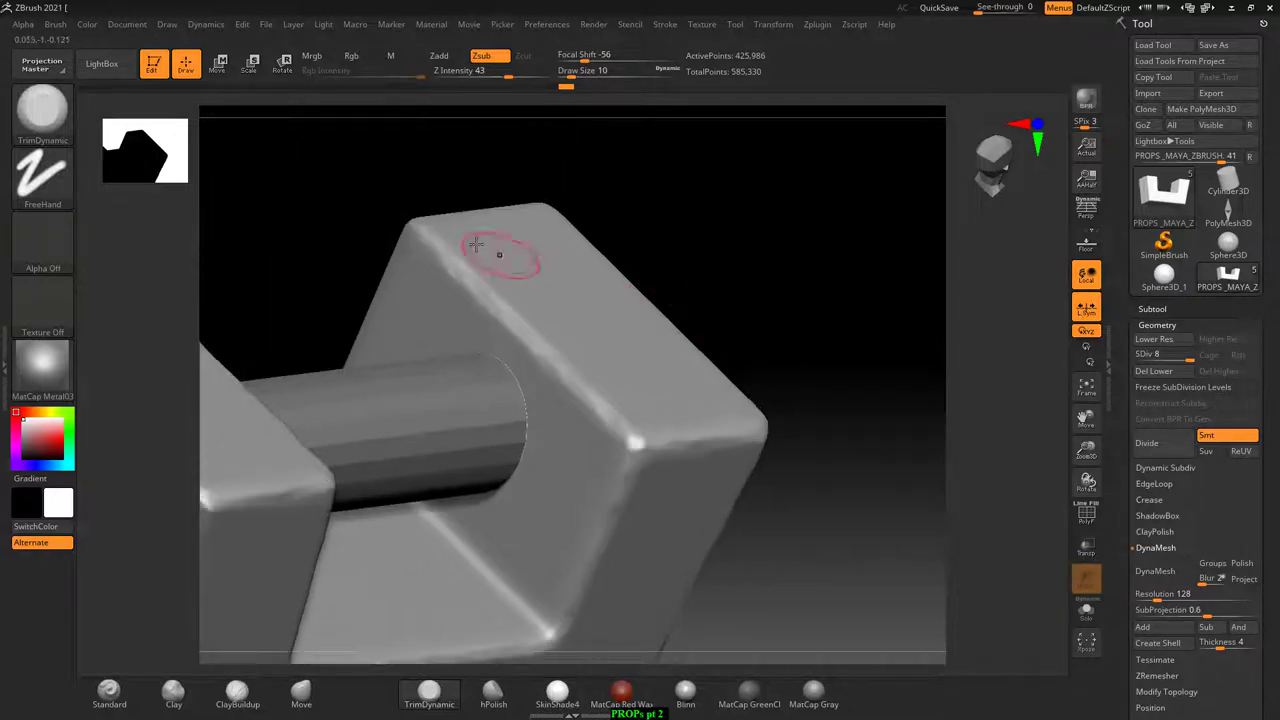
pyautogui.moveTo(650, 285); pyautogui.dragTo(760, 283)
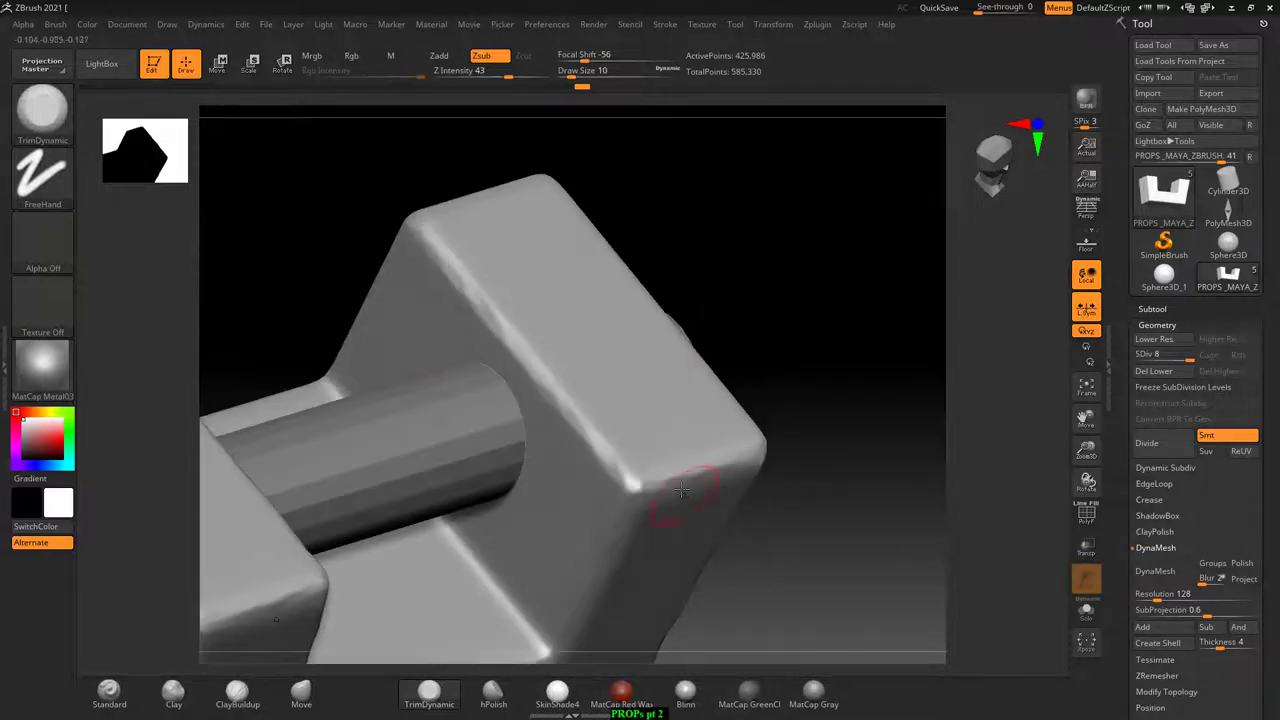
pyautogui.keyDown('shift'); pyautogui.moveTo(680, 489); pyautogui.dragTo(686, 443); pyautogui.keyUp('shift')
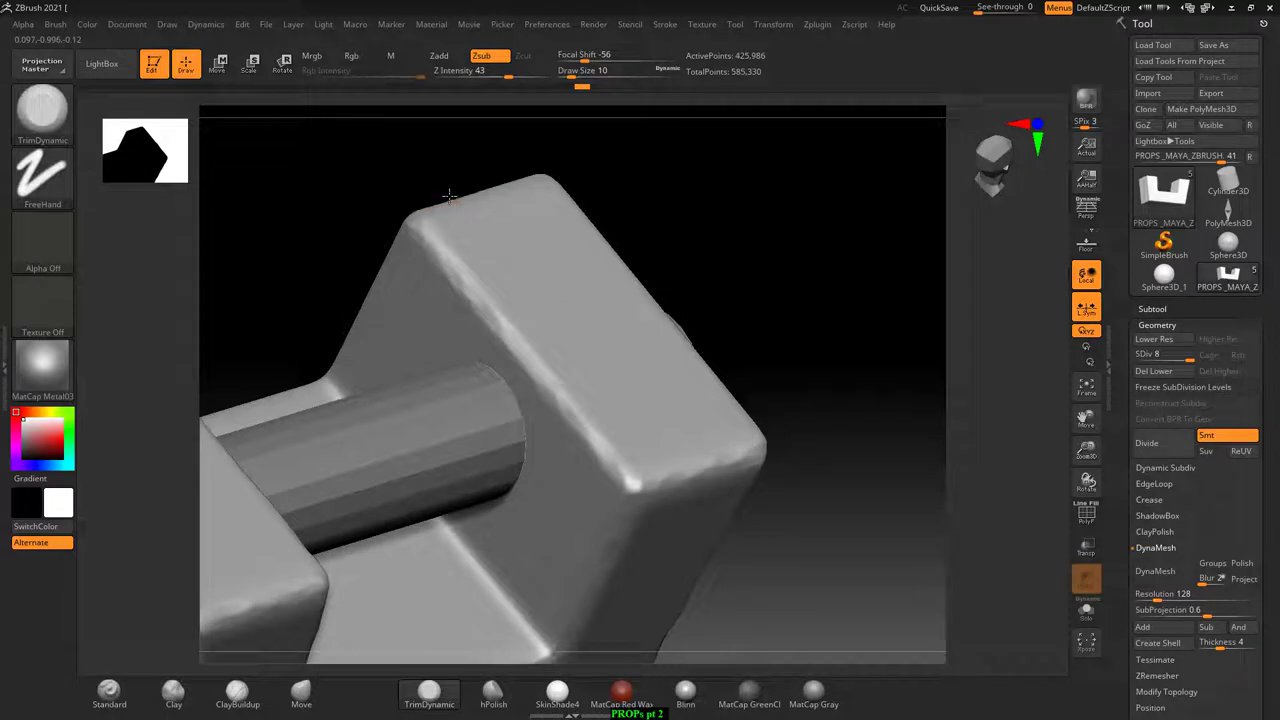
pyautogui.moveTo(814, 316)
pyautogui.mouseDown()
pyautogui.moveTo(897, 374)
pyautogui.moveTo(880, 451)
pyautogui.moveTo(797, 400)
pyautogui.moveTo(947, 485)
pyautogui.moveTo(943, 514)
pyautogui.moveTo(863, 531)
pyautogui.mouseUp()
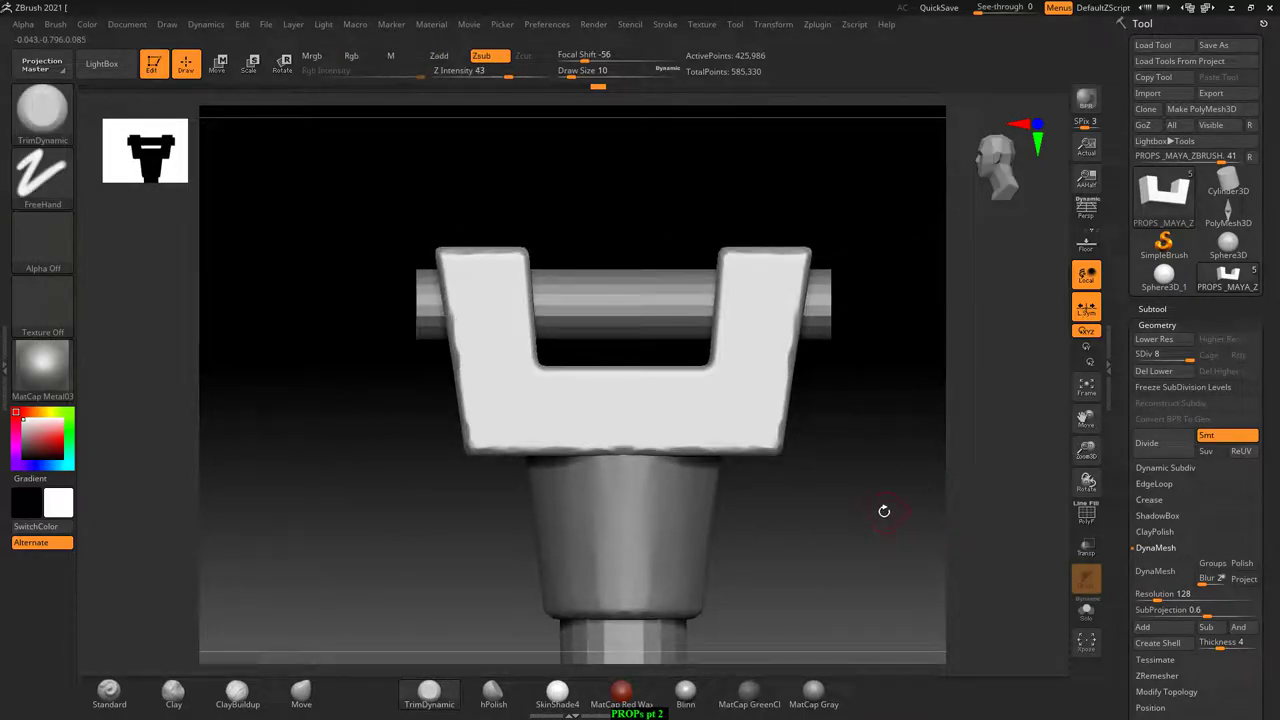
pyautogui.press('b')
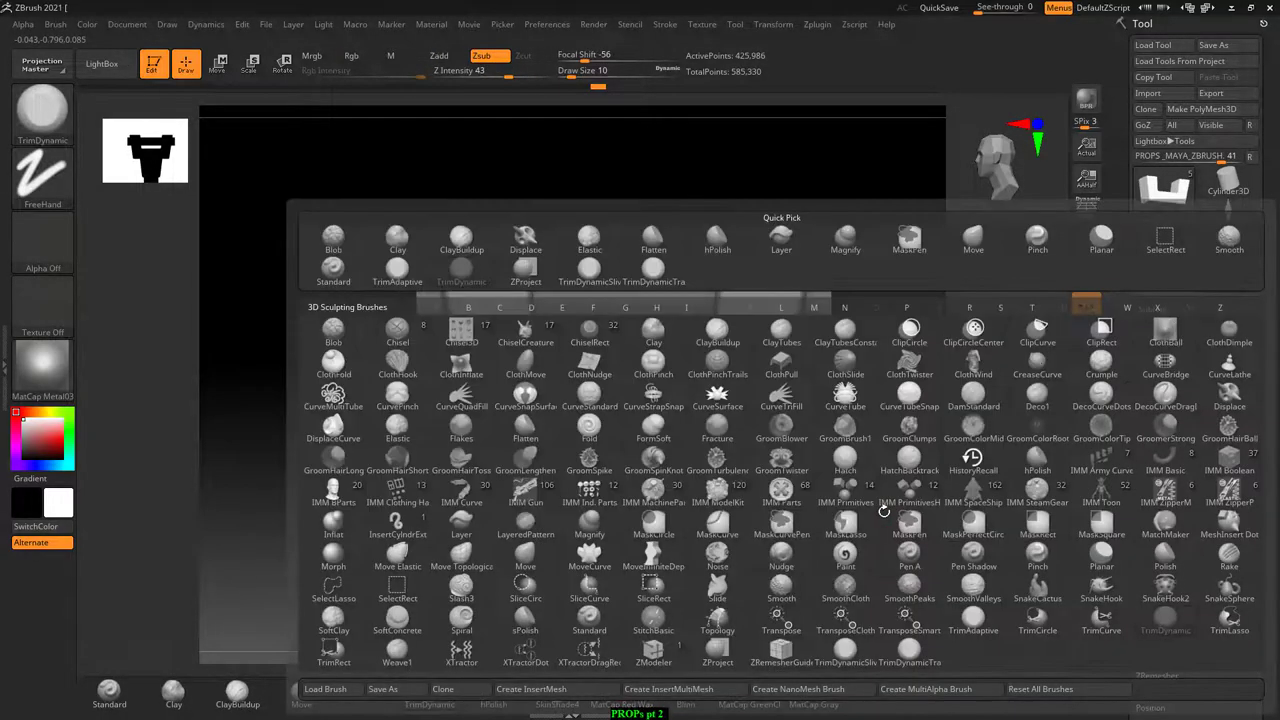
pyautogui.press('d')
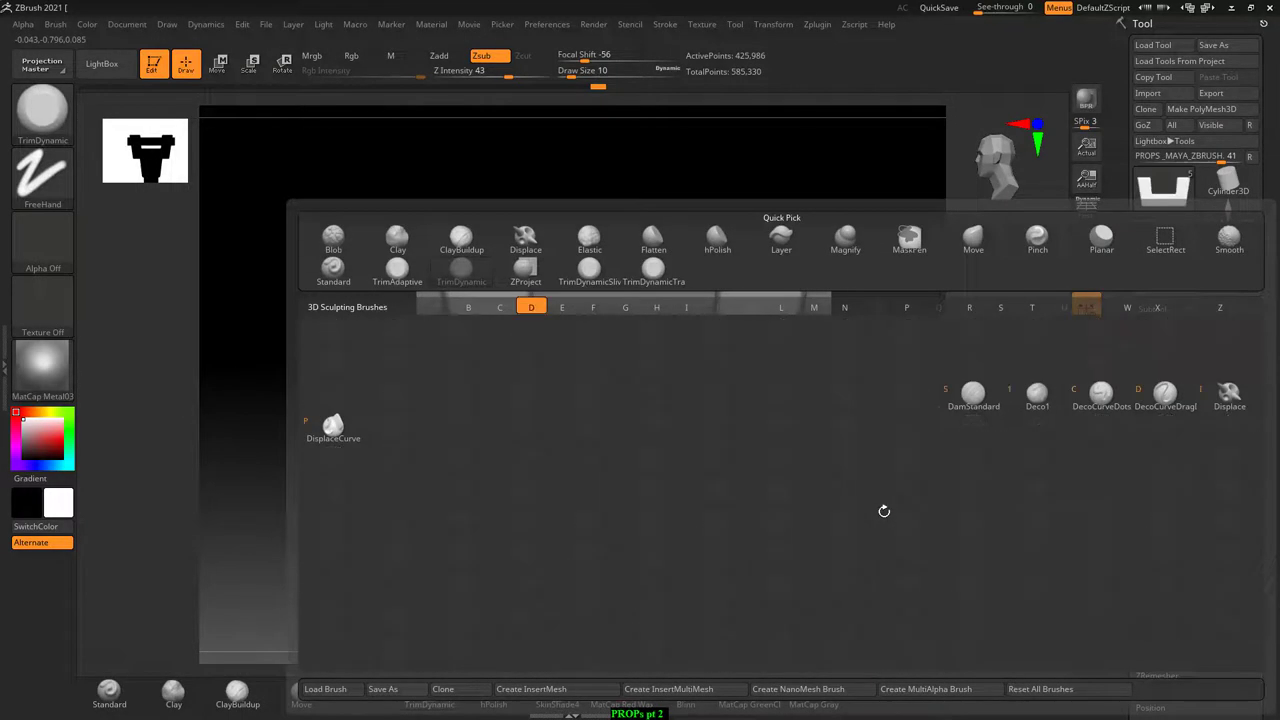
pyautogui.click(948, 401)
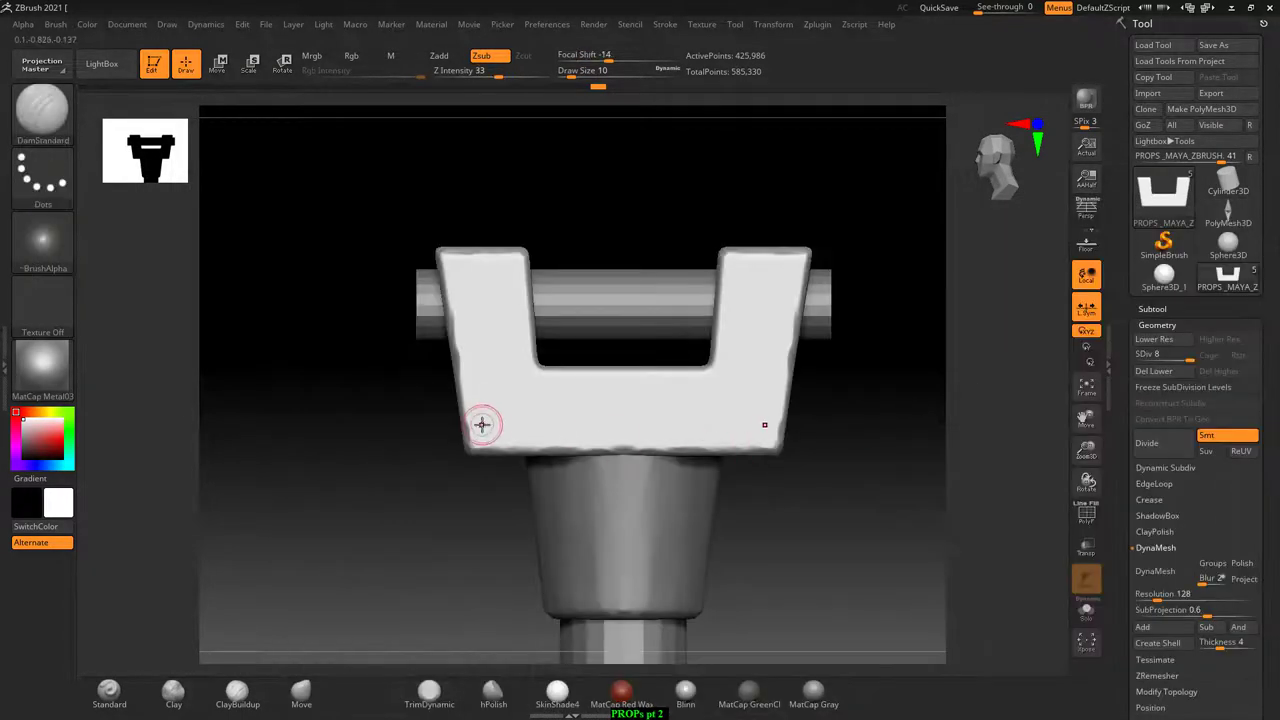
pyautogui.moveTo(354, 443); pyautogui.dragTo(412, 463)
pyautogui.moveTo(881, 491); pyautogui.dragTo(896, 508)
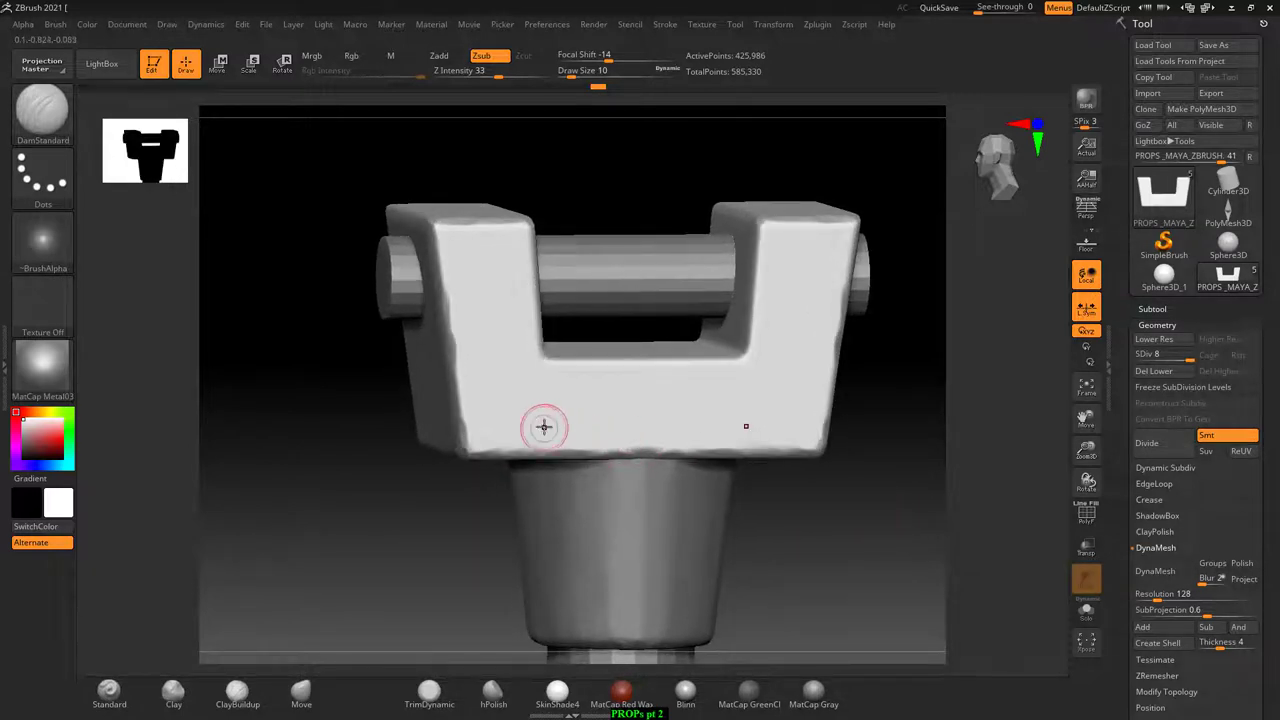
pyautogui.click(498, 342)
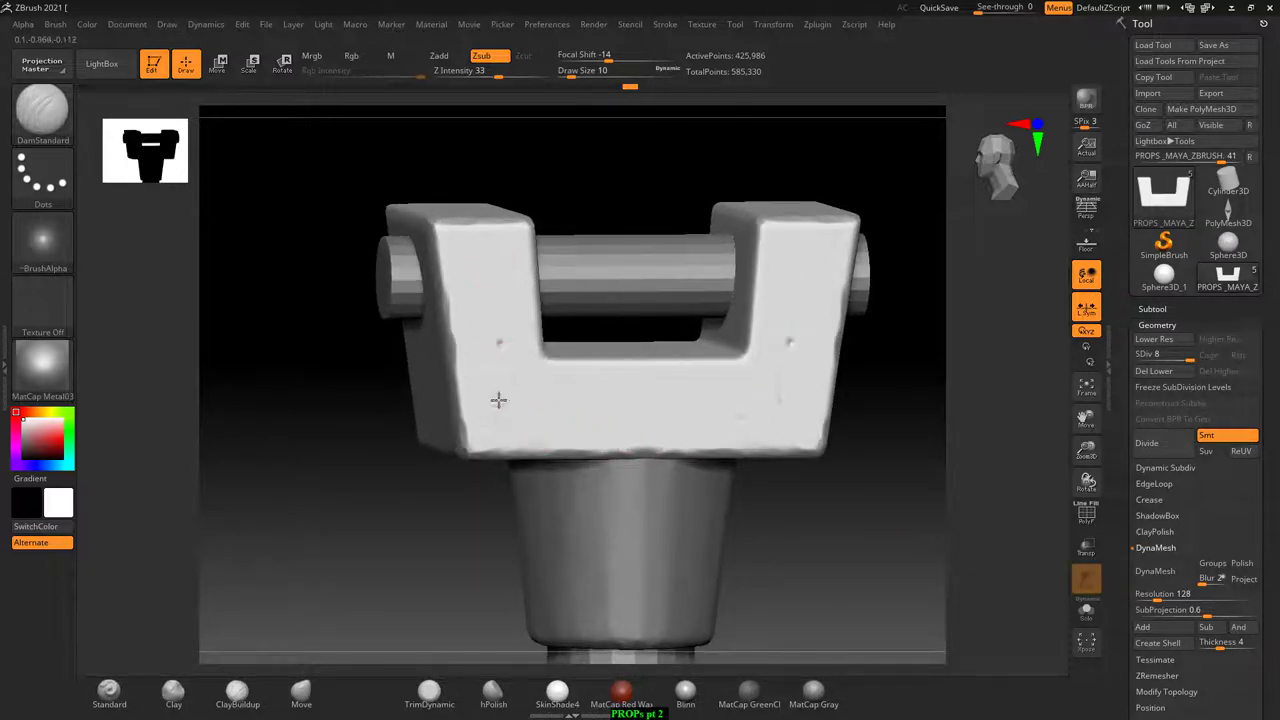
pyautogui.moveTo(345, 452)
pyautogui.mouseDown()
pyautogui.moveTo(331, 463)
pyautogui.moveTo(393, 355)
pyautogui.mouseUp()
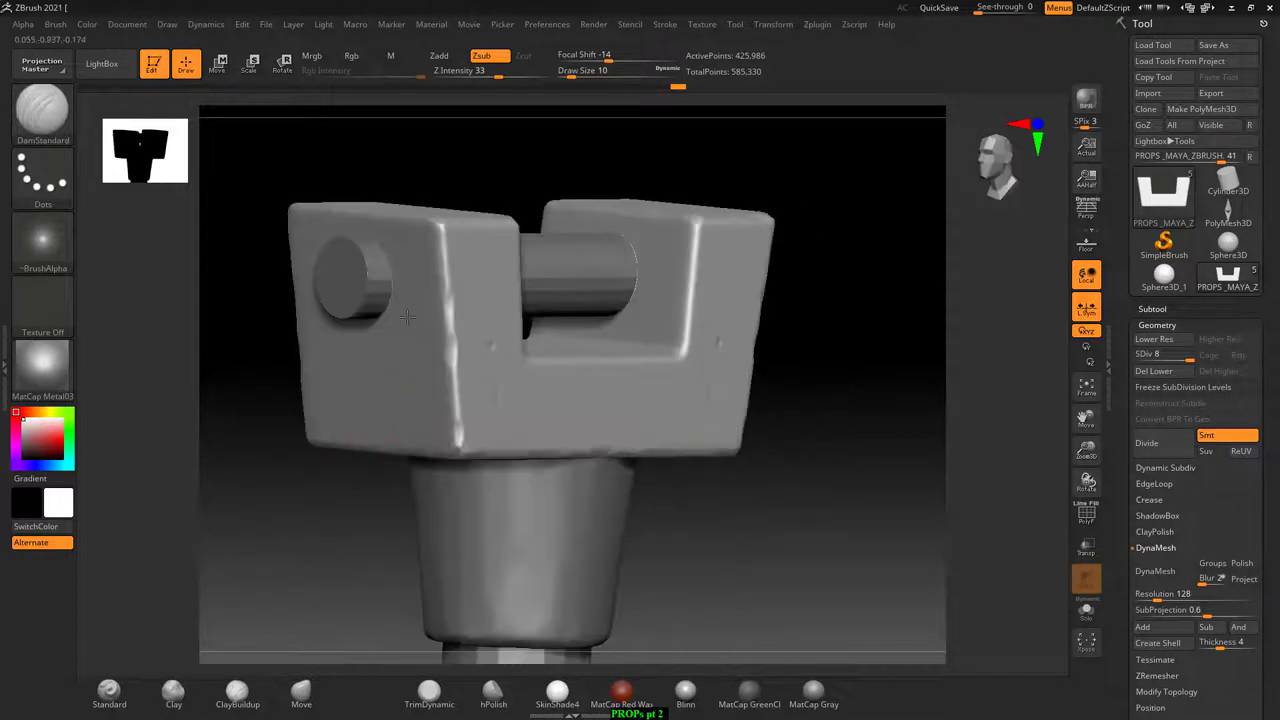
pyautogui.moveTo(255, 480); pyautogui.dragTo(343, 334)
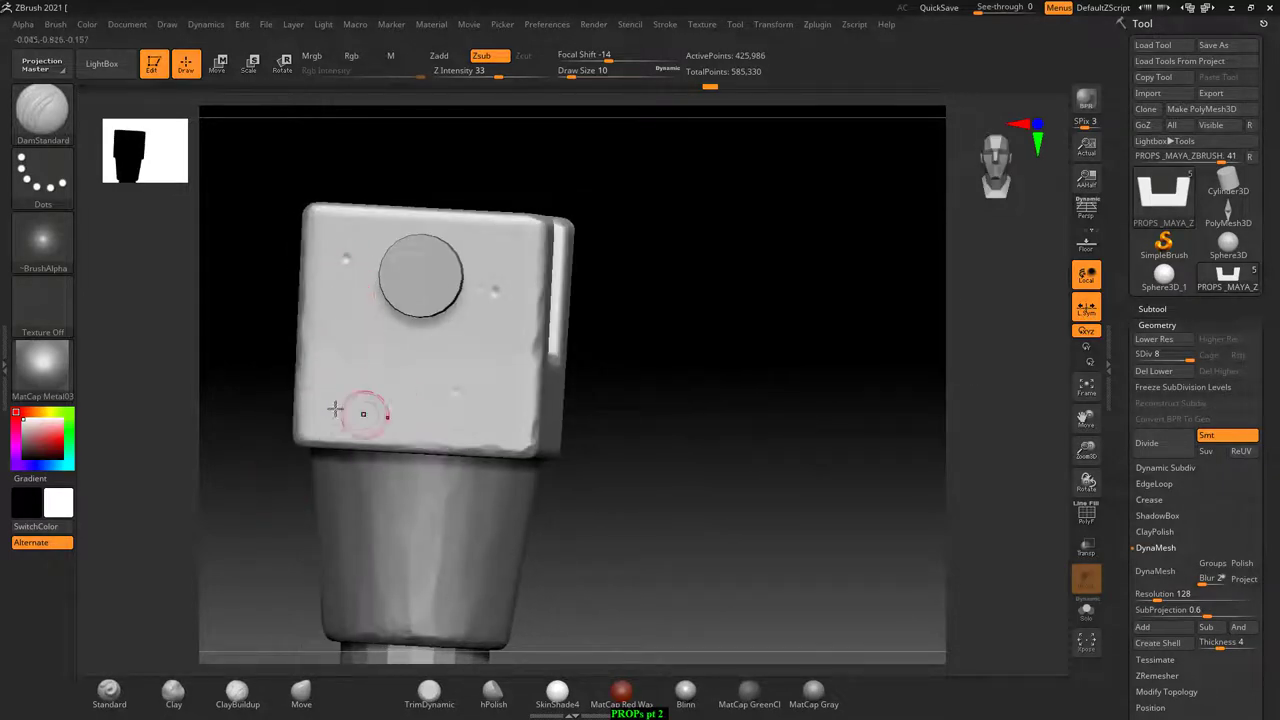
pyautogui.moveTo(697, 420); pyautogui.dragTo(706, 426)
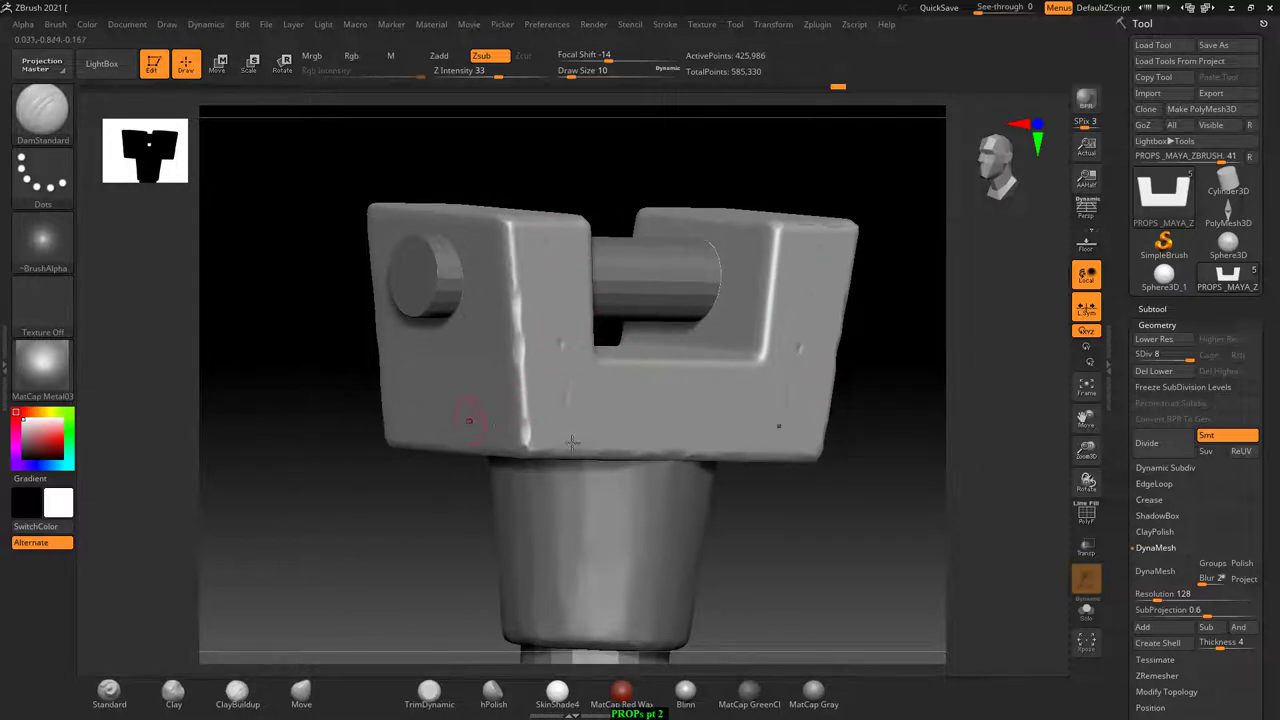
pyautogui.moveTo(881, 541)
pyautogui.mouseDown()
pyautogui.moveTo(906, 540)
pyautogui.moveTo(860, 517)
pyautogui.moveTo(862, 529)
pyautogui.mouseUp()
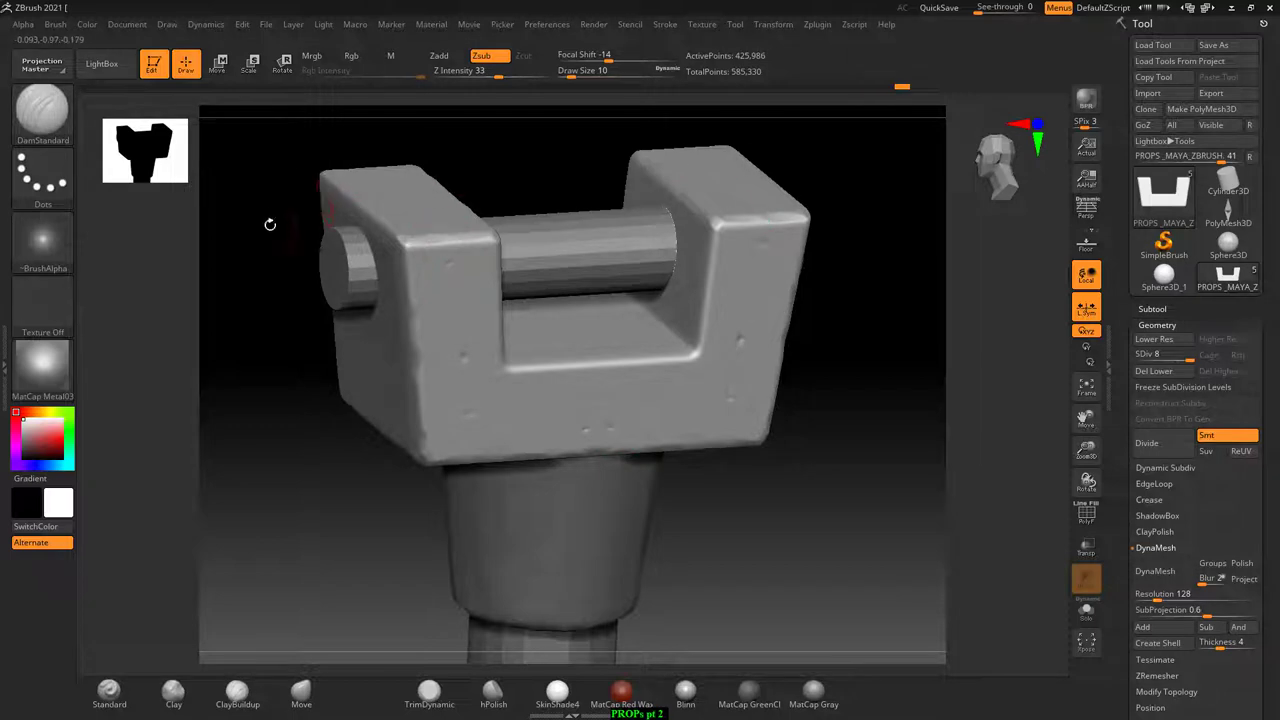
pyautogui.moveTo(269, 223); pyautogui.dragTo(434, 206)
pyautogui.moveTo(315, 373)
pyautogui.mouseDown()
pyautogui.moveTo(329, 409)
pyautogui.moveTo(385, 300)
pyautogui.mouseUp()
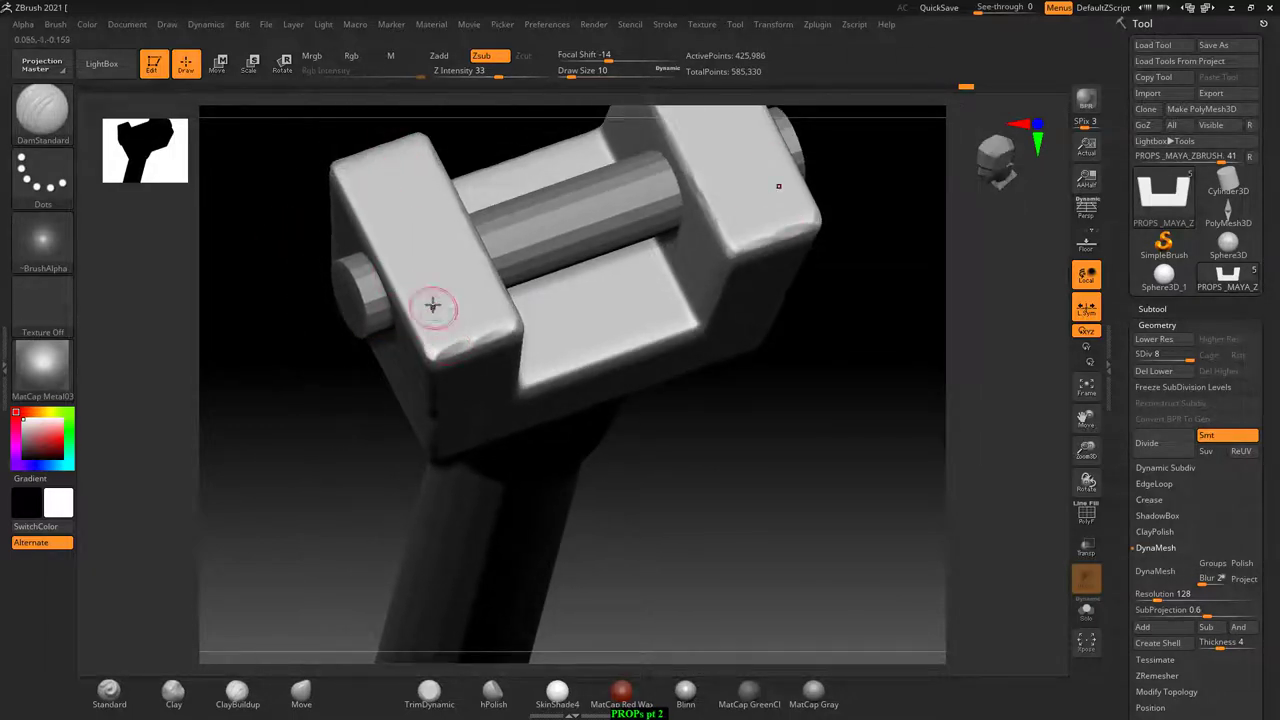
pyautogui.moveTo(850, 430)
pyautogui.mouseDown()
pyautogui.moveTo(888, 549)
pyautogui.moveTo(863, 403)
pyautogui.moveTo(826, 386)
pyautogui.mouseUp()
# - Switch to the collar subtool and press a small DamStandard dent into it
pyautogui.keyDown('alt'); pyautogui.click(470, 295); pyautogui.keyUp('alt')
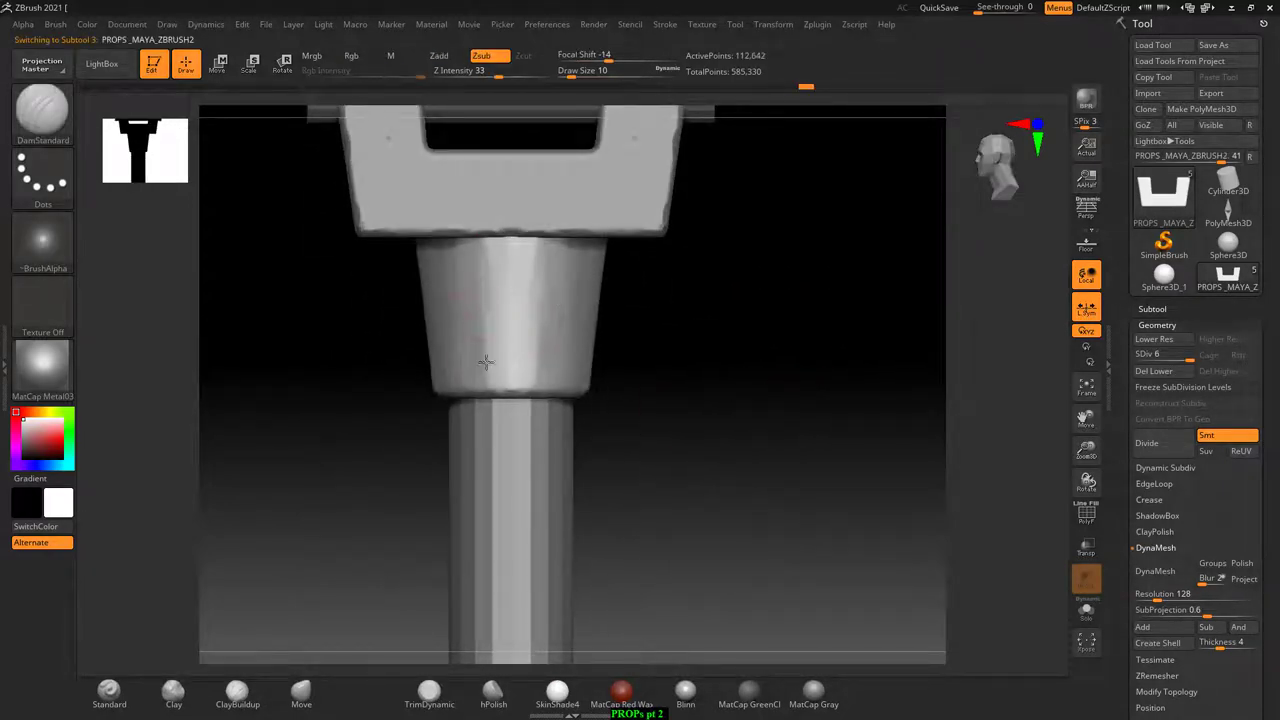
pyautogui.keyDown('alt'); pyautogui.moveTo(499, 257); pyautogui.dragTo(714, 329); pyautogui.keyUp('alt')
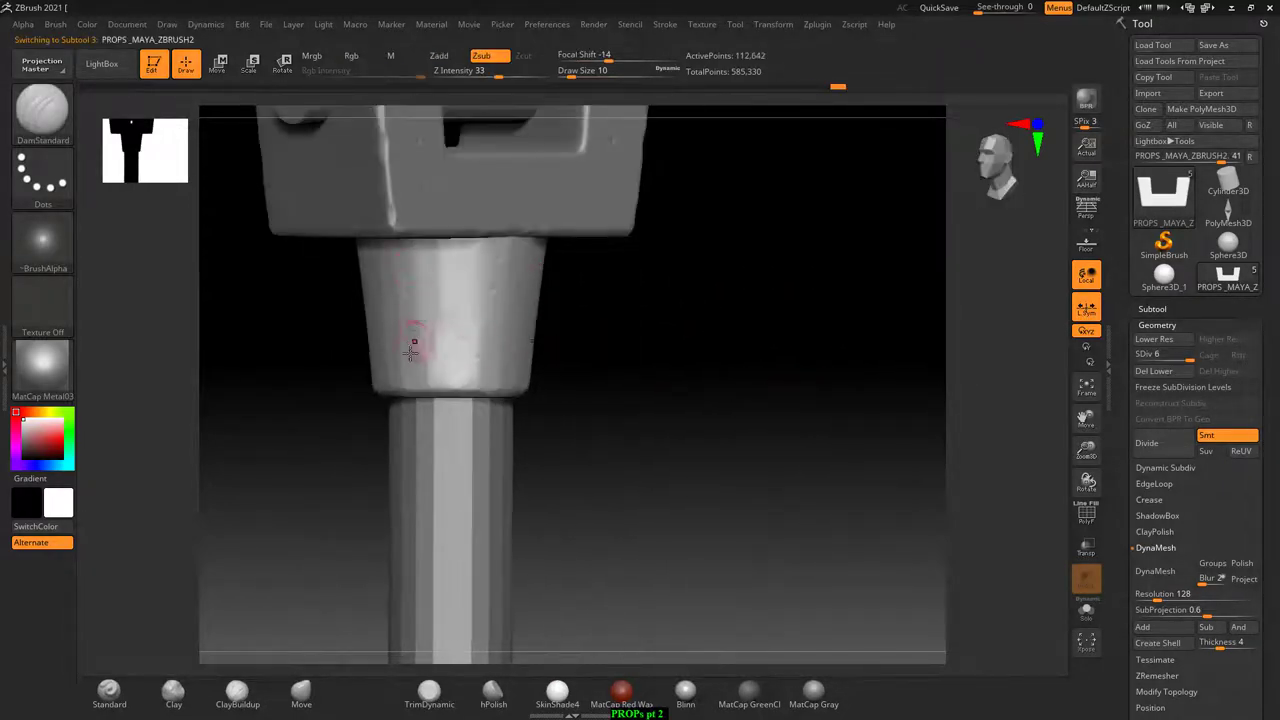
pyautogui.moveTo(447, 337); pyautogui.dragTo(664, 340)
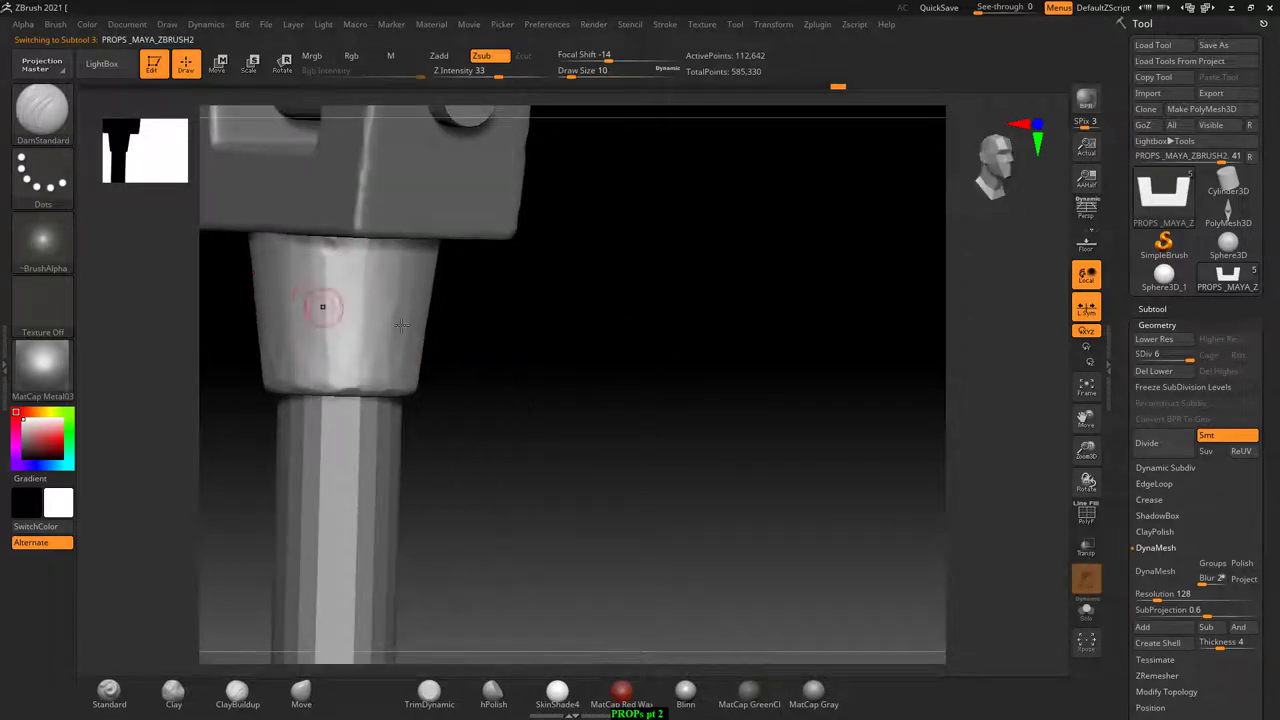
pyautogui.moveTo(323, 303)
pyautogui.mouseDown()
pyautogui.moveTo(494, 297)
pyautogui.moveTo(391, 331)
pyautogui.mouseUp()
pyautogui.click(262, 320)
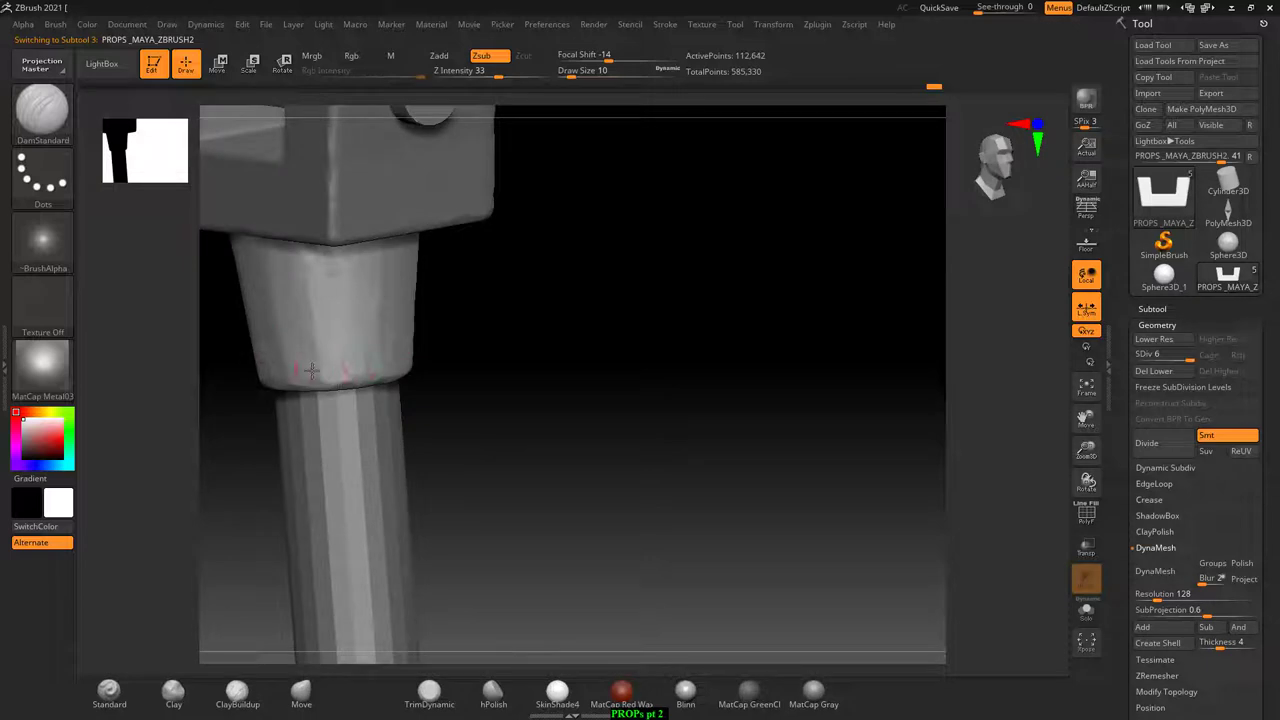
pyautogui.moveTo(520, 330)
pyautogui.mouseDown()
pyautogui.moveTo(557, 303)
pyautogui.moveTo(389, 254)
pyautogui.mouseUp()
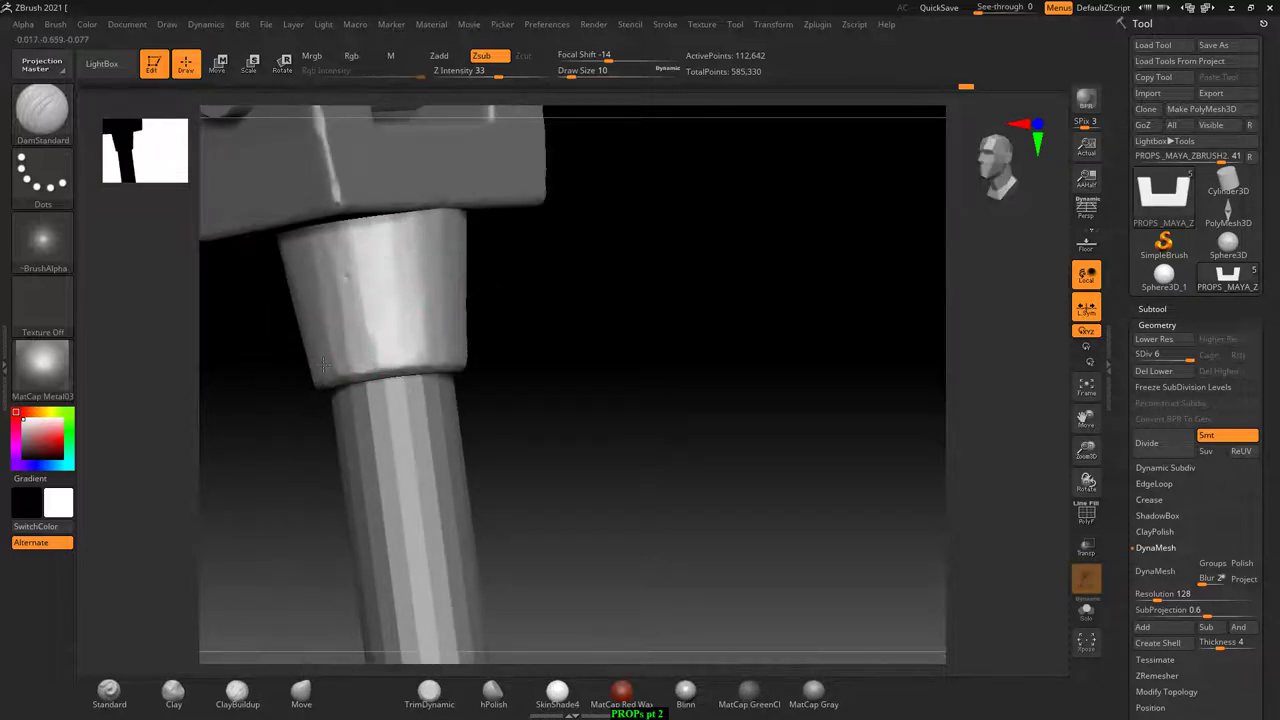
pyautogui.moveTo(589, 280)
pyautogui.mouseDown()
pyautogui.moveTo(748, 341)
pyautogui.moveTo(843, 443)
pyautogui.moveTo(820, 466)
pyautogui.mouseUp()
# - Switch to the U-bracket subtool and carve a diagonal scratch across its front
pyautogui.keyDown('alt'); pyautogui.click(651, 357); pyautogui.keyUp('alt')
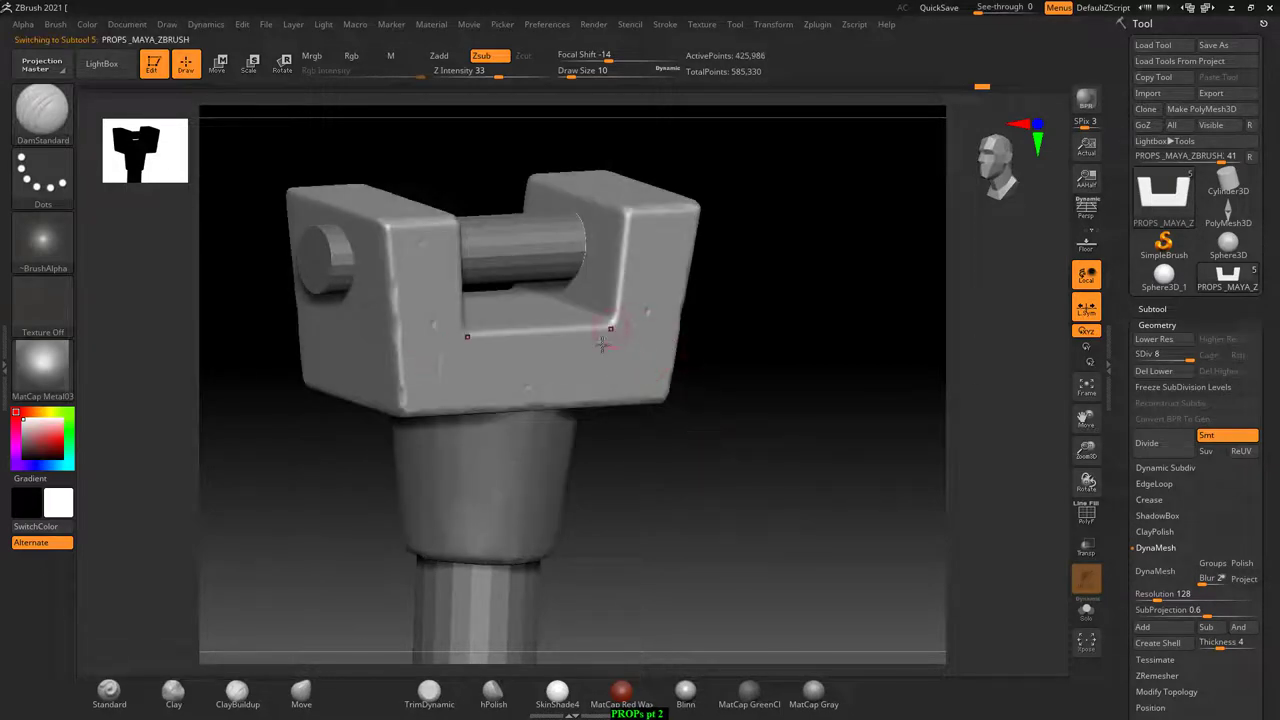
pyautogui.keyDown('alt'); pyautogui.moveTo(807, 371); pyautogui.dragTo(856, 423); pyautogui.keyUp('alt')
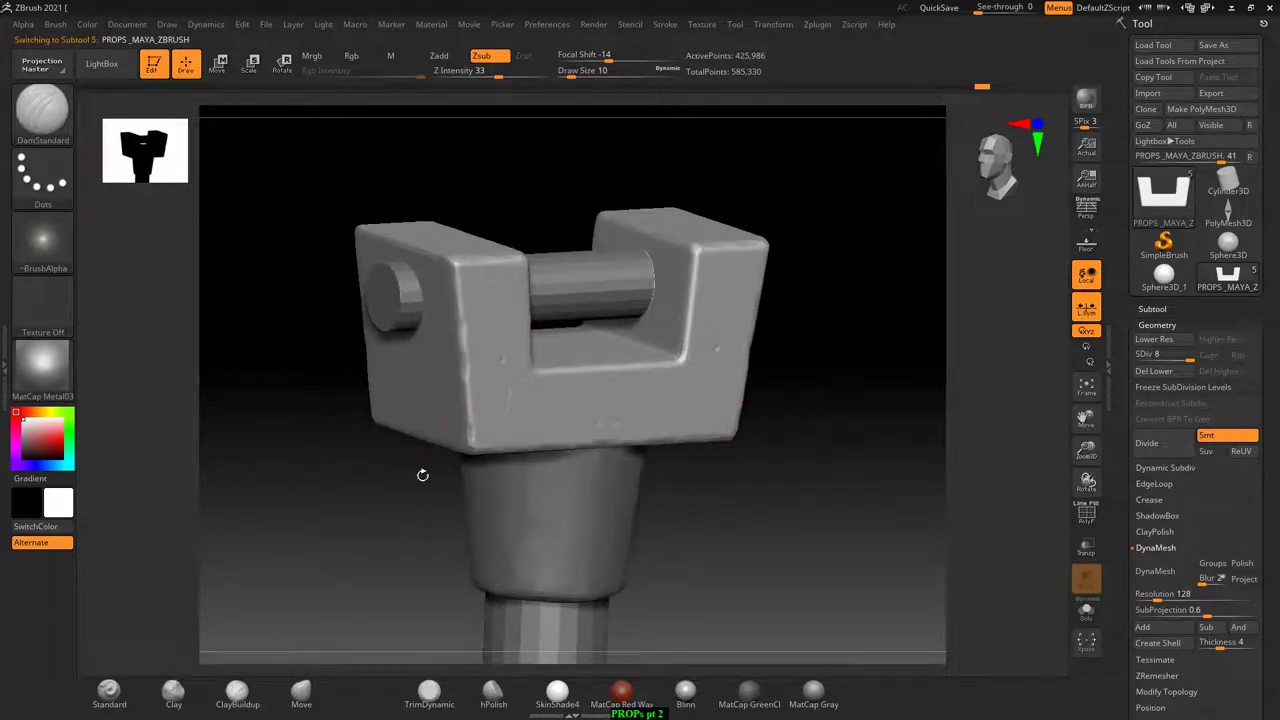
pyautogui.moveTo(363, 474)
pyautogui.keyDown('alt'); pyautogui.mouseDown()
pyautogui.moveTo(403, 500)
pyautogui.moveTo(398, 374)
pyautogui.mouseUp(); pyautogui.keyUp('alt')
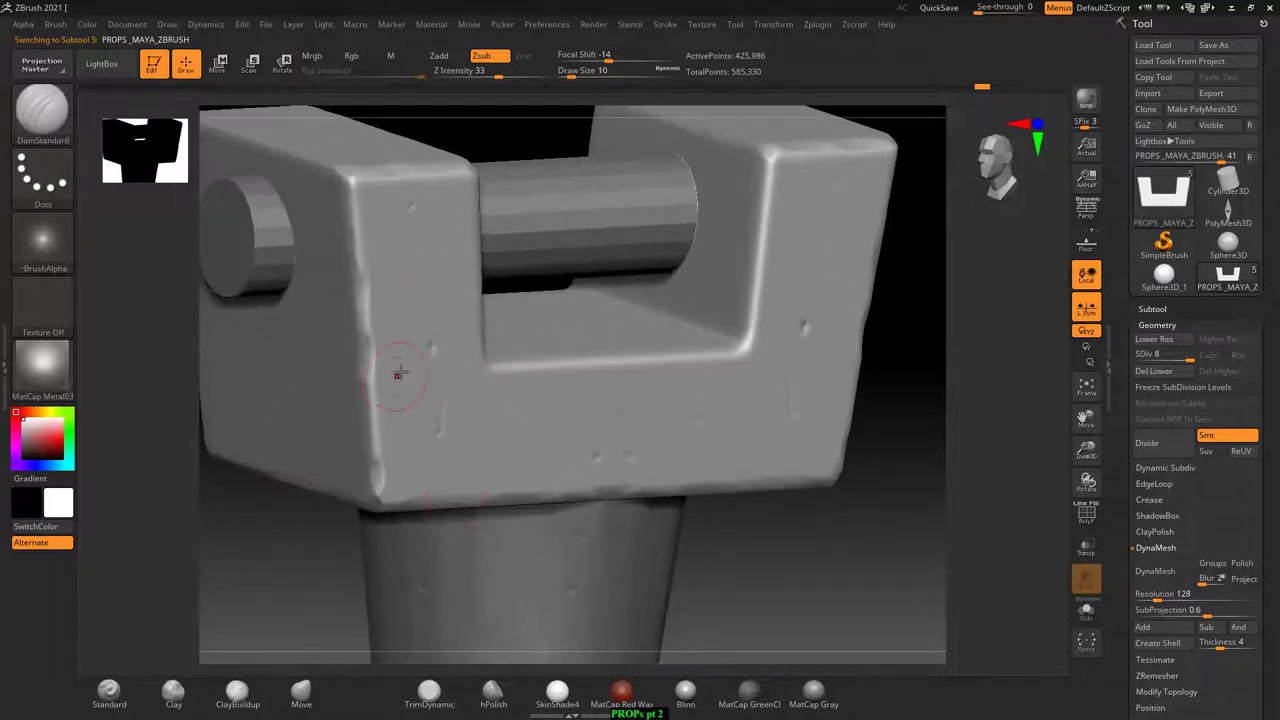
pyautogui.moveTo(773, 514); pyautogui.dragTo(388, 378)
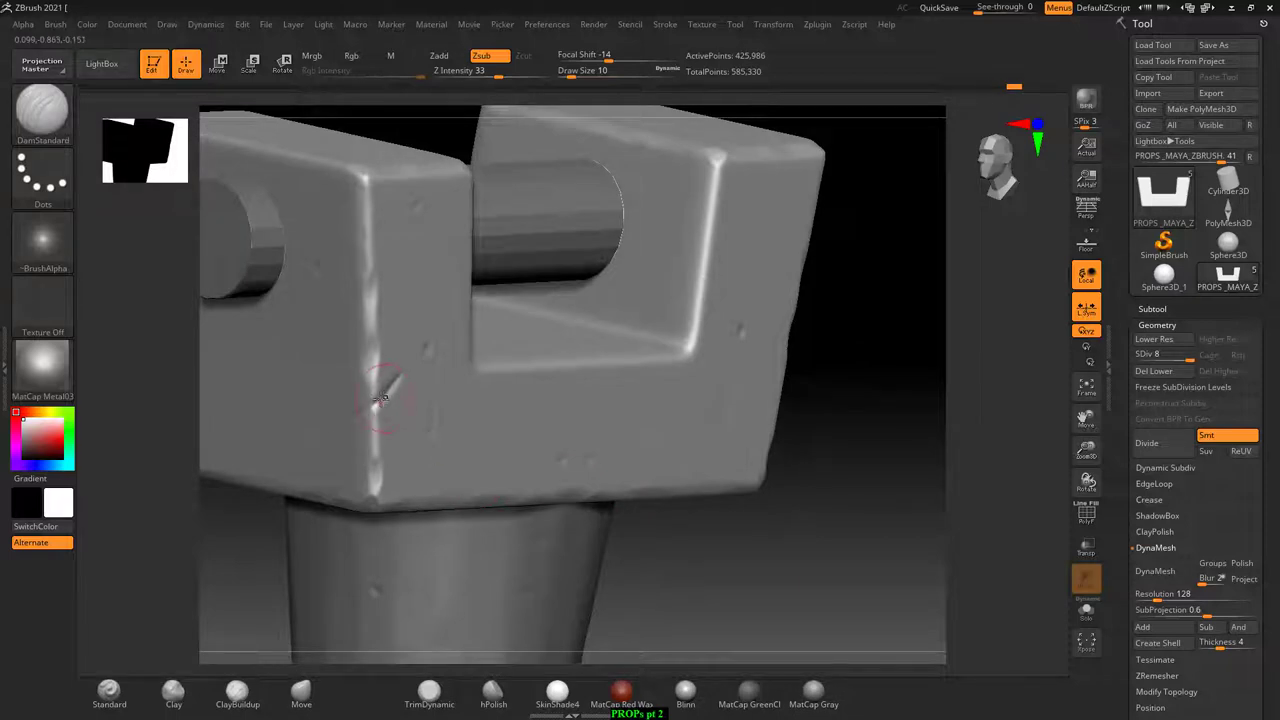
pyautogui.keyDown('shift'); pyautogui.moveTo(893, 446); pyautogui.dragTo(877, 457); pyautogui.keyUp('shift')
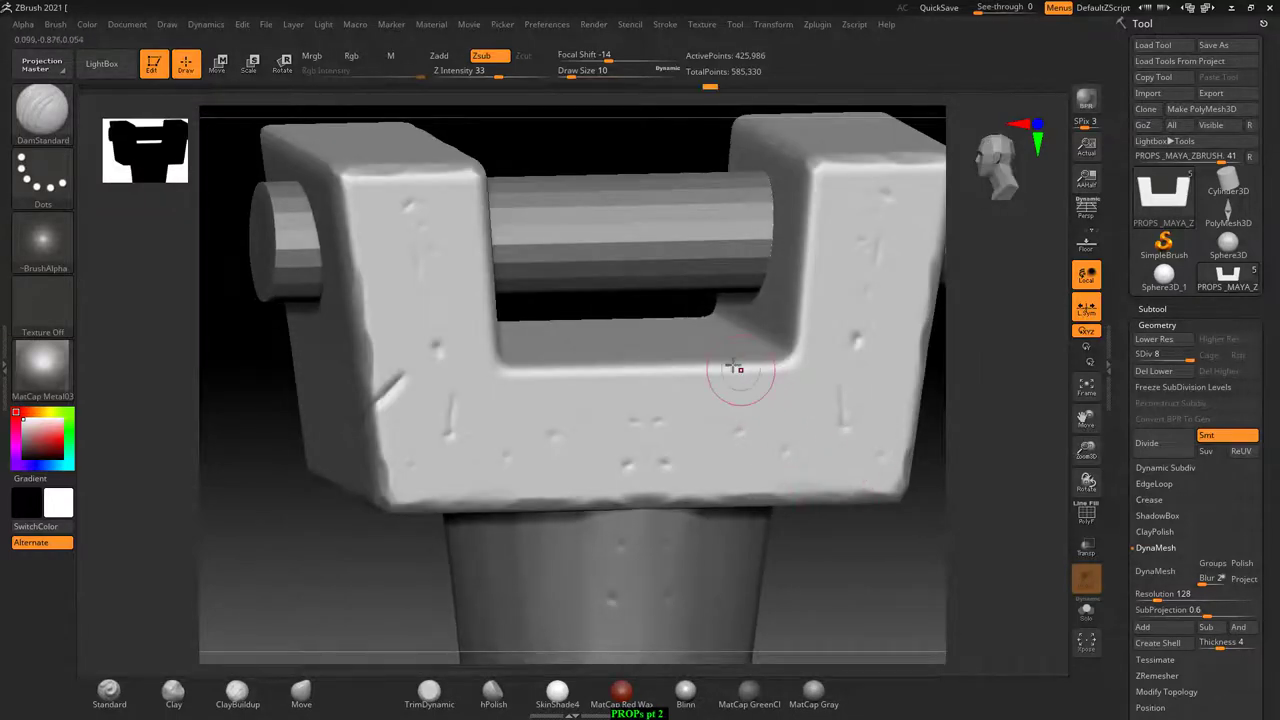
pyautogui.moveTo(733, 366); pyautogui.dragTo(777, 400)
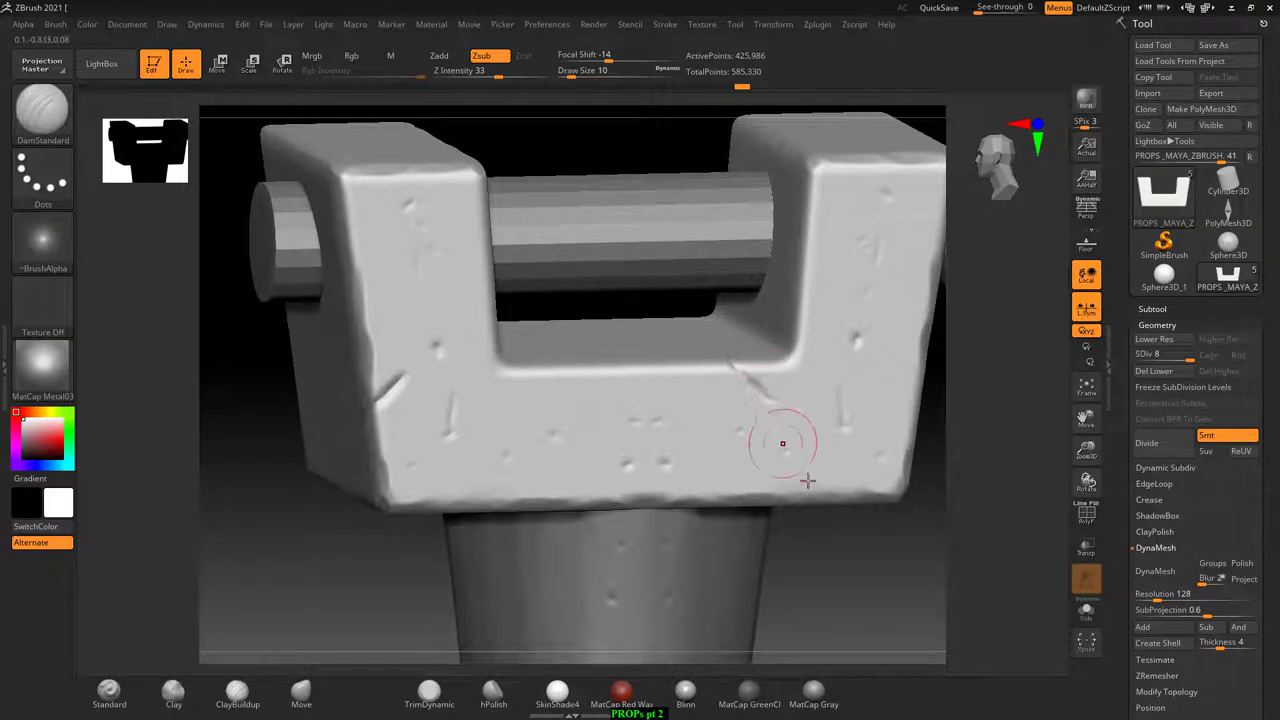
pyautogui.keyDown('shift'); pyautogui.moveTo(916, 561); pyautogui.dragTo(914, 480); pyautogui.keyUp('shift')
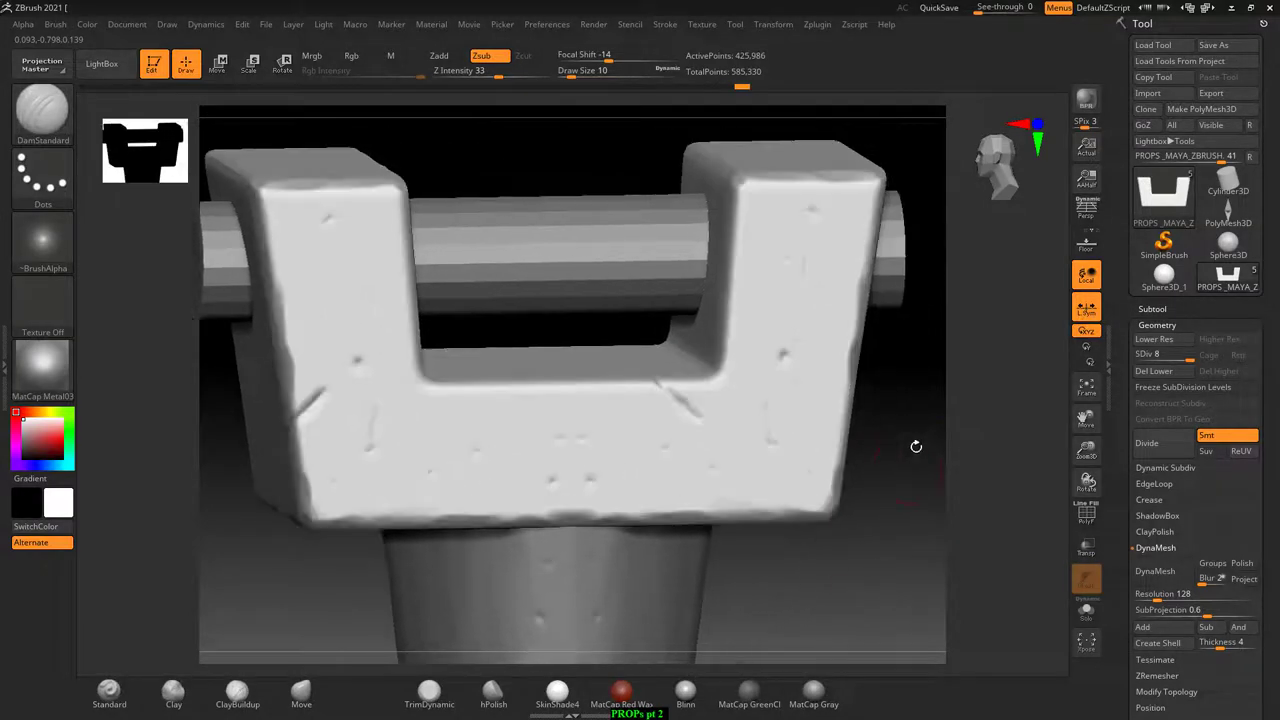
pyautogui.moveTo(417, 502)
pyautogui.keyDown('shift'); pyautogui.mouseDown()
pyautogui.moveTo(240, 583)
pyautogui.moveTo(868, 437)
pyautogui.moveTo(887, 449)
pyautogui.mouseUp(); pyautogui.keyUp('shift')
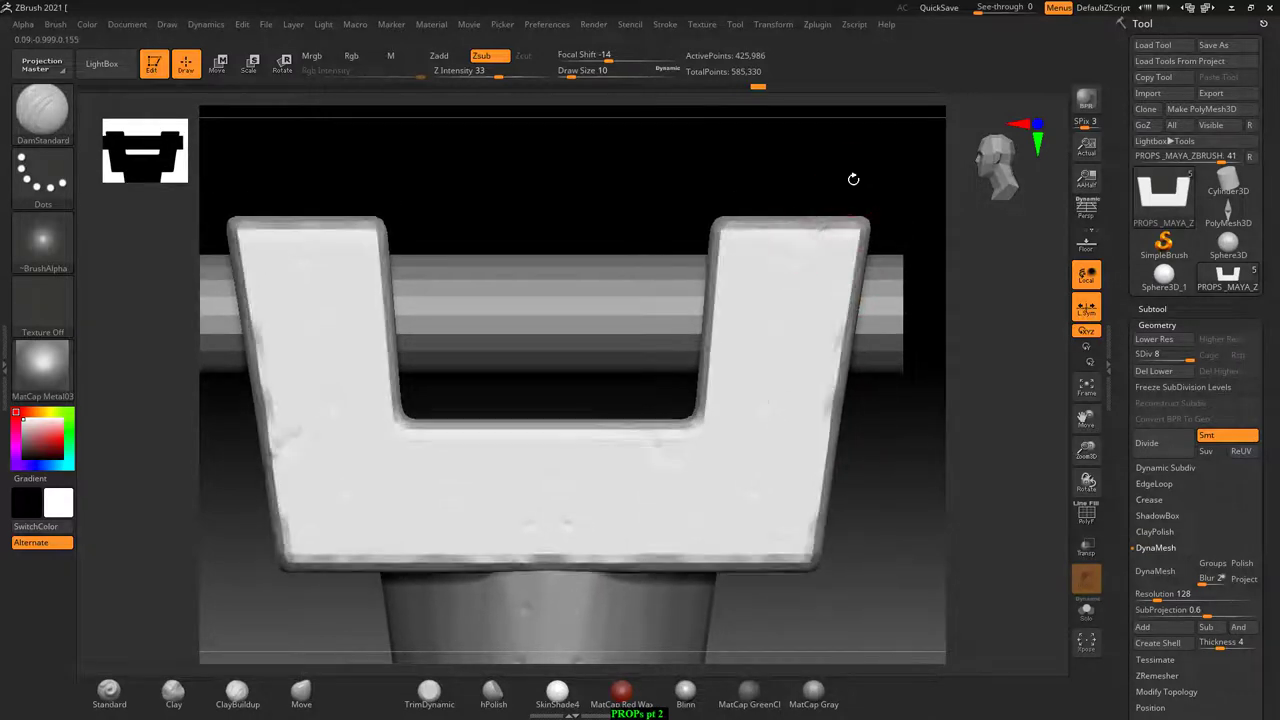
# - Inspect the bracket and pin from several angles and scratch the bracket's top edge
pyautogui.moveTo(851, 177); pyautogui.dragTo(843, 200)
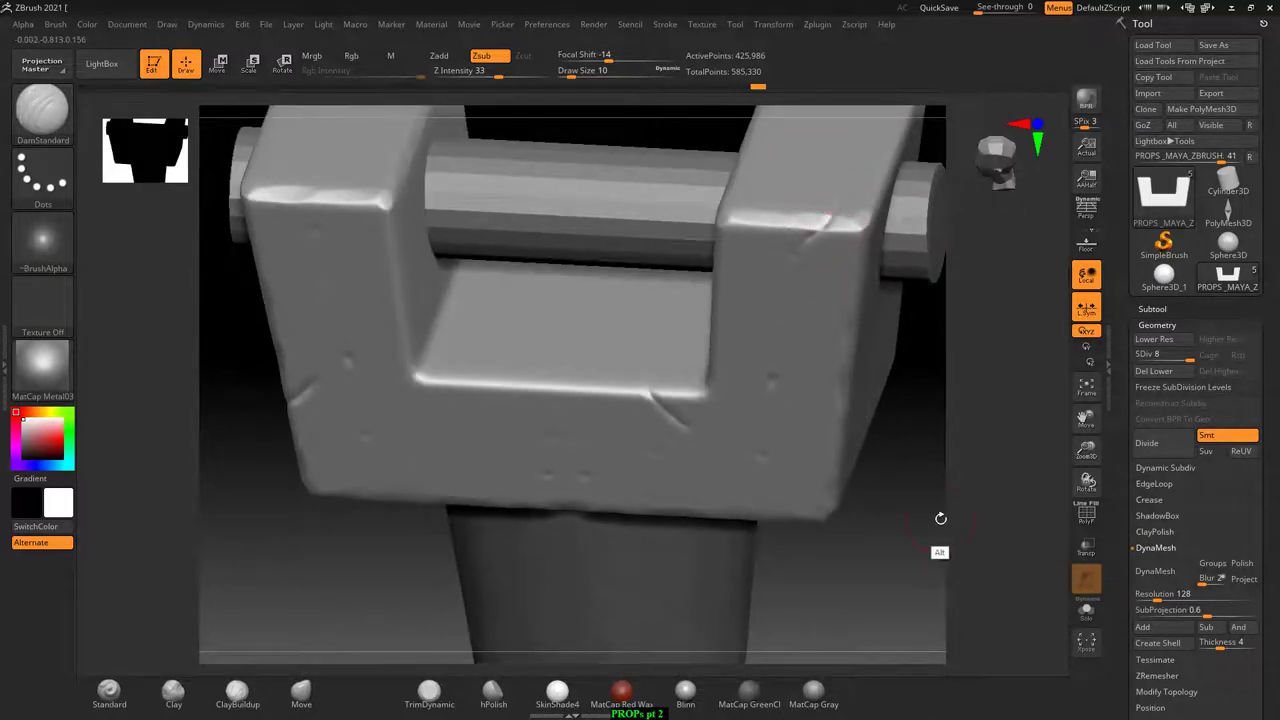
pyautogui.moveTo(940, 518)
pyautogui.keyDown('alt'); pyautogui.mouseDown()
pyautogui.moveTo(906, 463)
pyautogui.moveTo(889, 503)
pyautogui.moveTo(928, 487)
pyautogui.moveTo(640, 374)
pyautogui.mouseUp(); pyautogui.keyUp('alt')
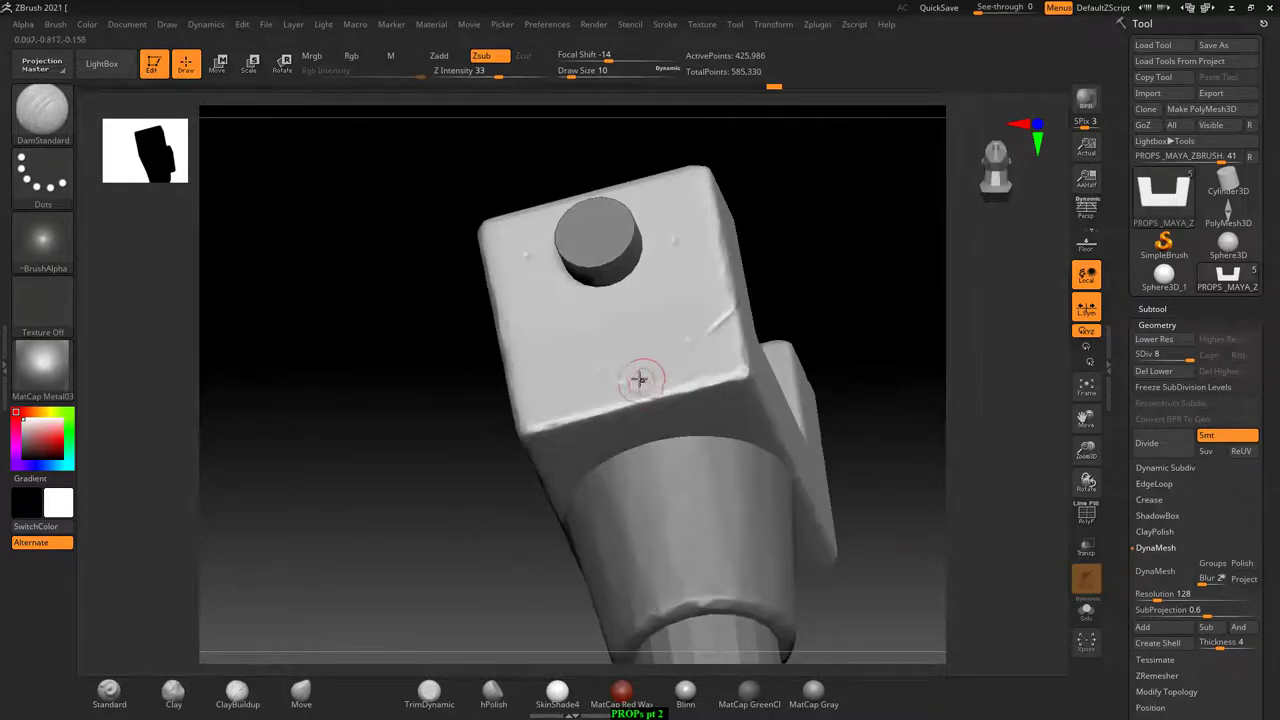
pyautogui.moveTo(892, 440)
pyautogui.mouseDown()
pyautogui.moveTo(877, 423)
pyautogui.moveTo(591, 443)
pyautogui.mouseUp()
pyautogui.moveTo(784, 441); pyautogui.dragTo(600, 451)
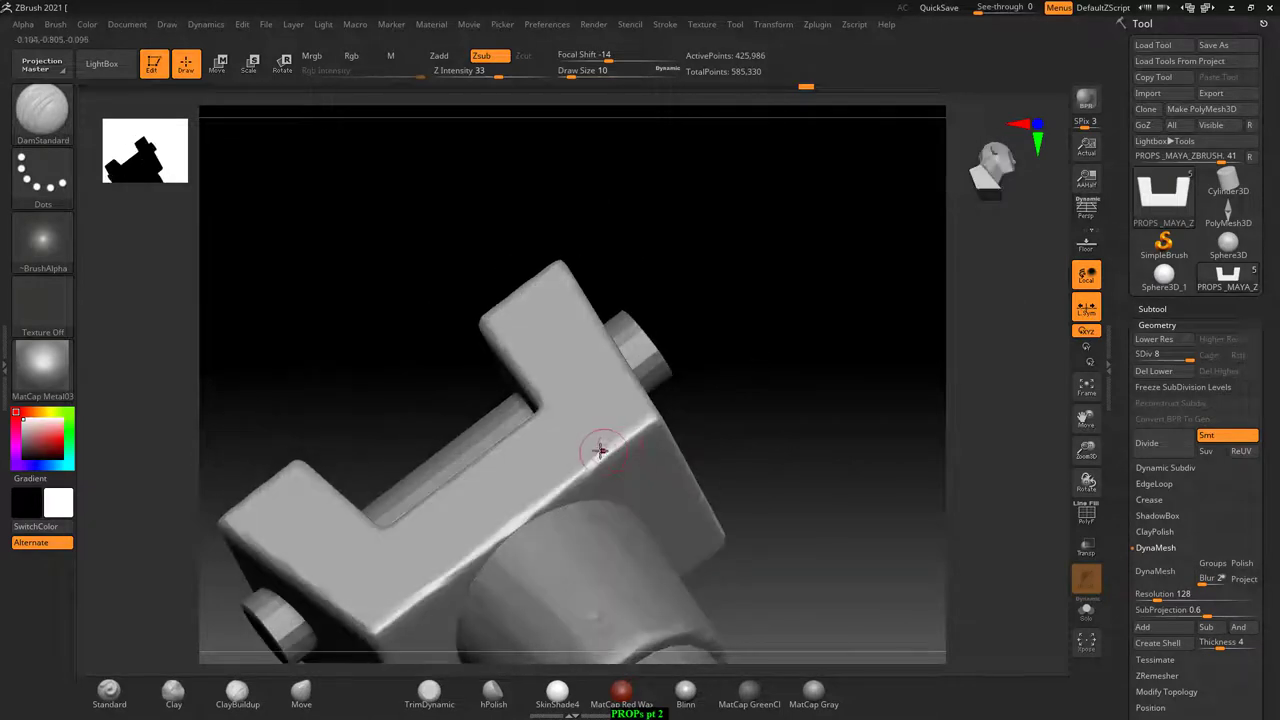
pyautogui.moveTo(809, 437); pyautogui.dragTo(576, 573)
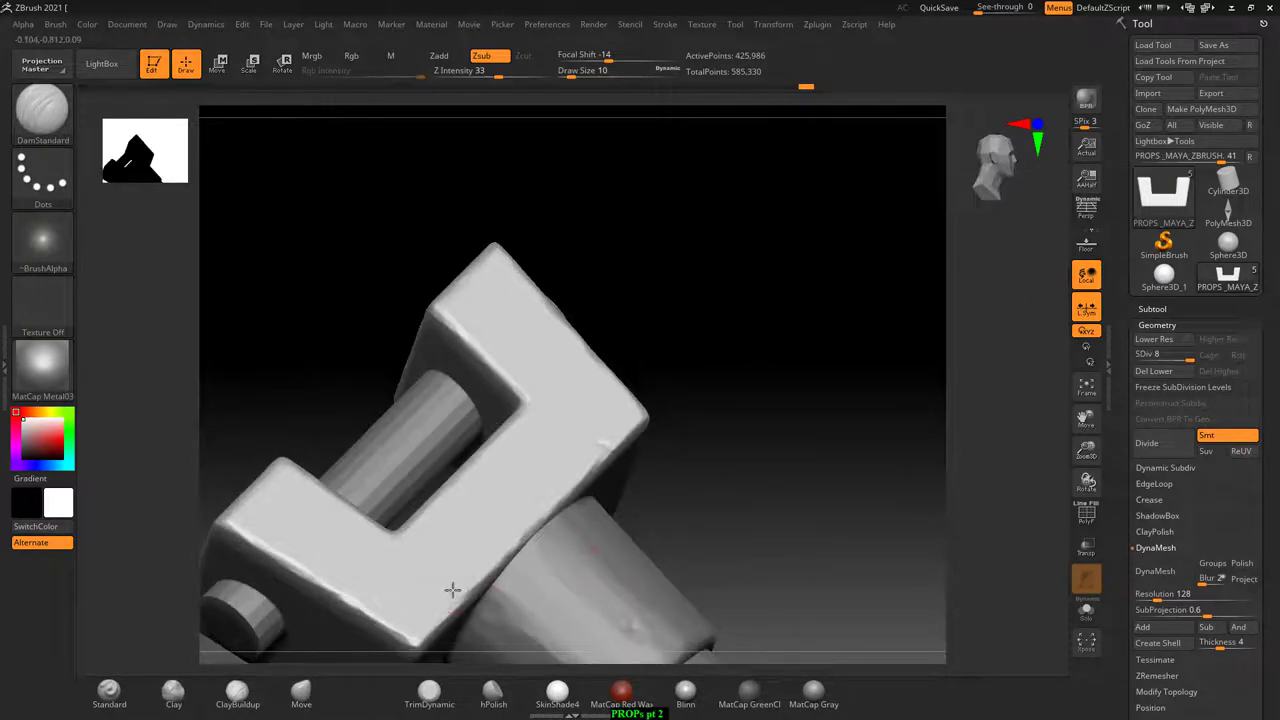
pyautogui.moveTo(783, 449); pyautogui.dragTo(557, 471)
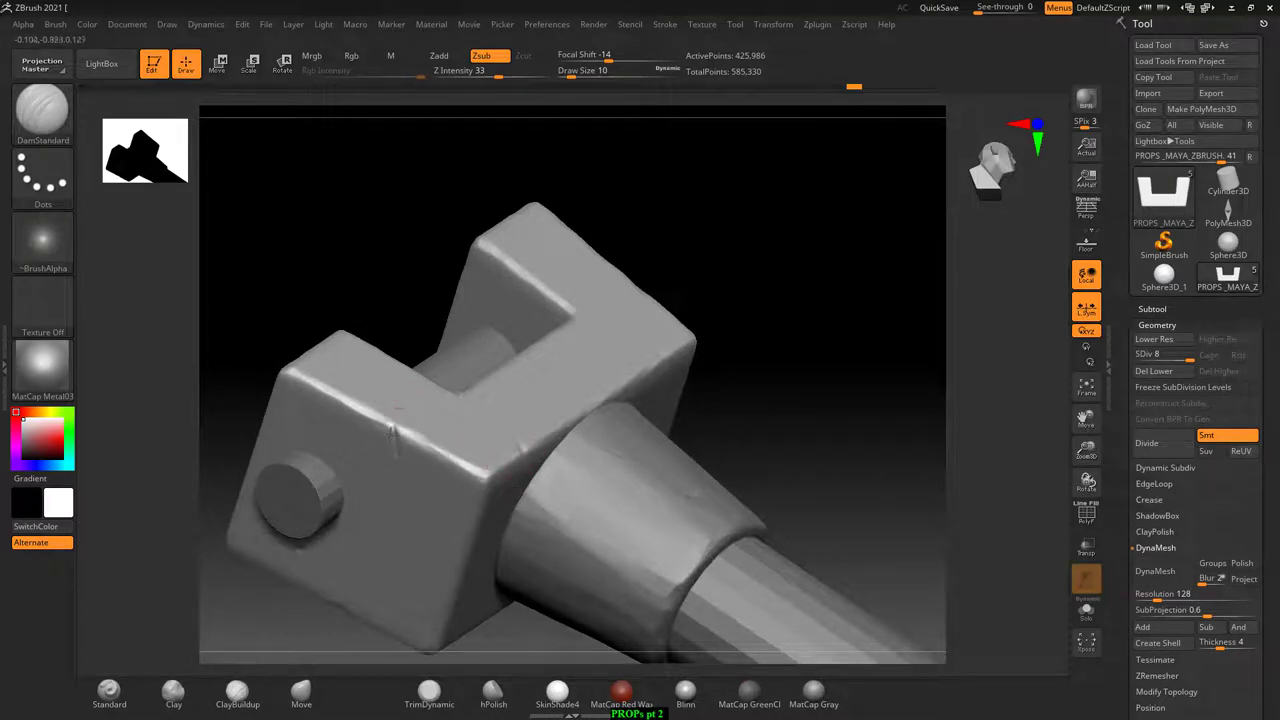
pyautogui.moveTo(737, 292); pyautogui.dragTo(766, 334)
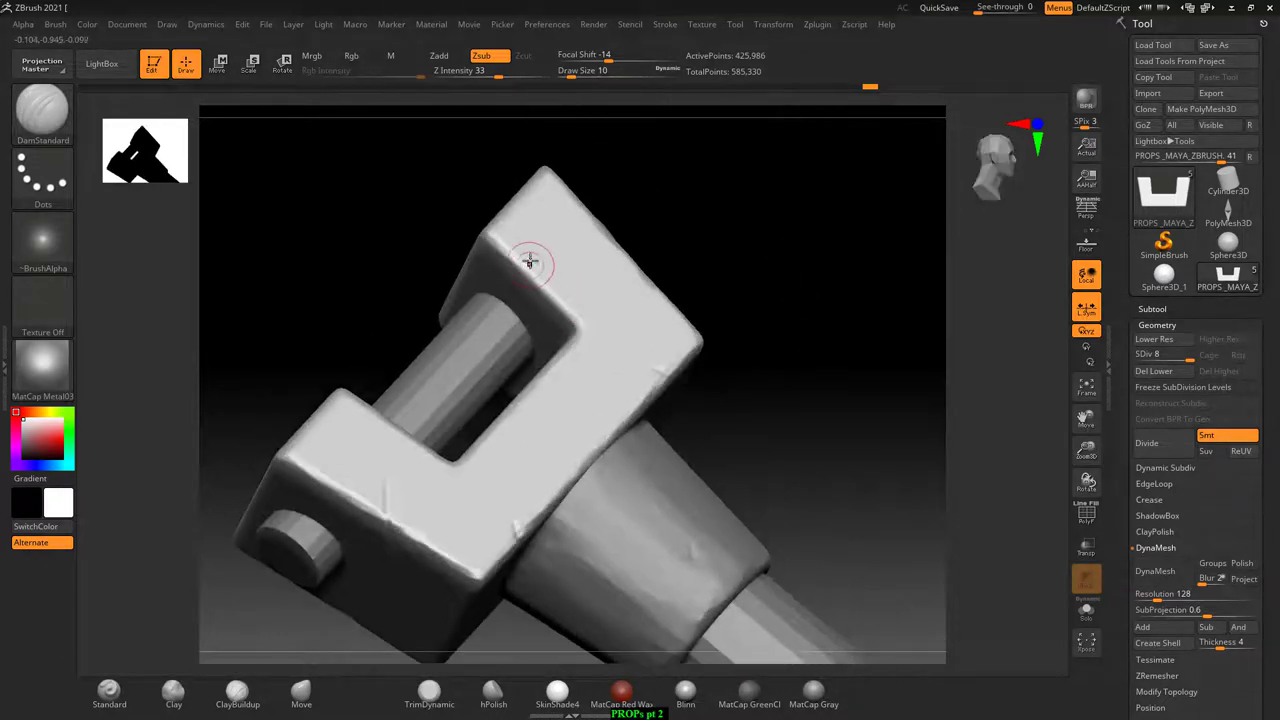
pyautogui.moveTo(540, 284); pyautogui.dragTo(568, 318)
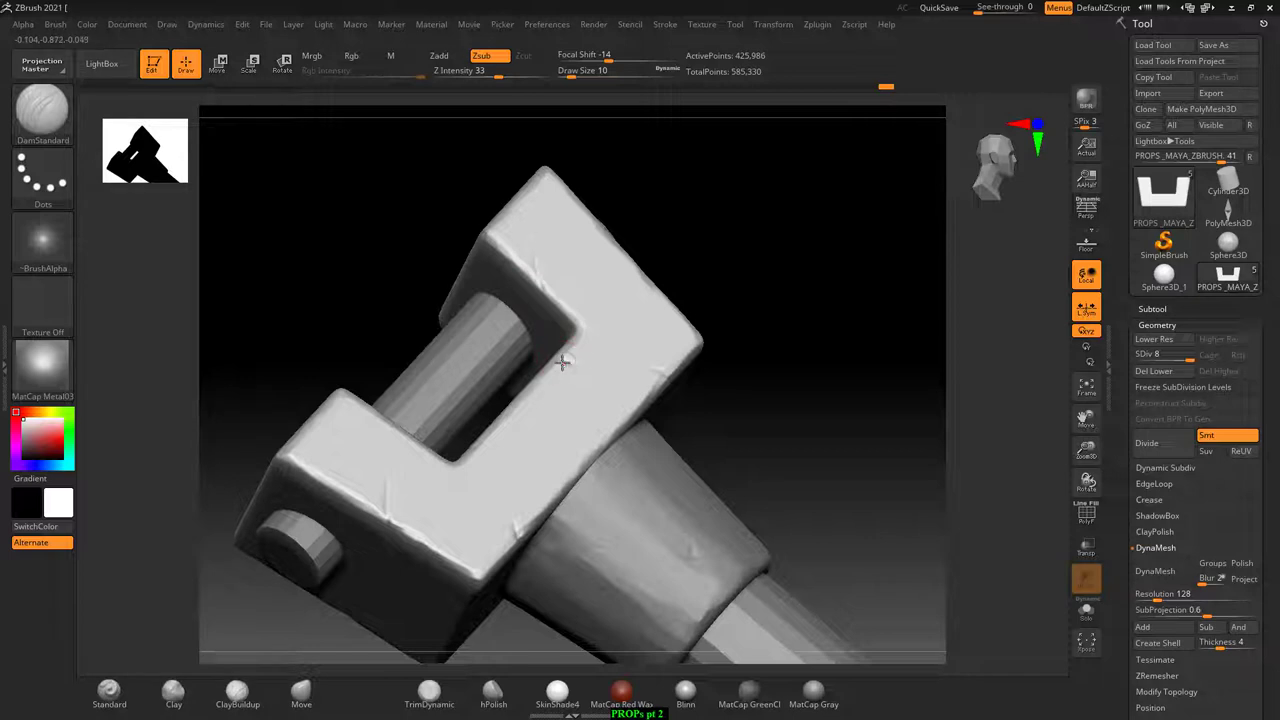
pyautogui.moveTo(562, 363); pyautogui.dragTo(813, 305)
pyautogui.moveTo(664, 413); pyautogui.dragTo(814, 371)
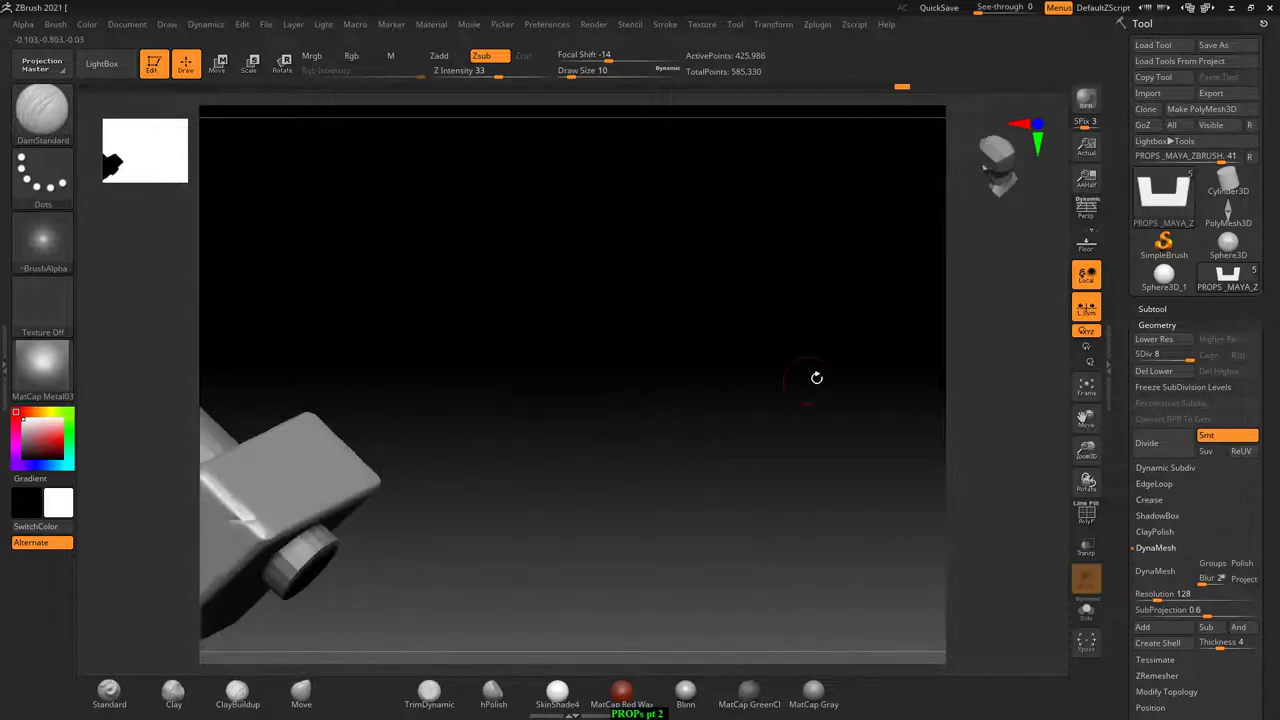
pyautogui.moveTo(673, 435); pyautogui.dragTo(746, 371)
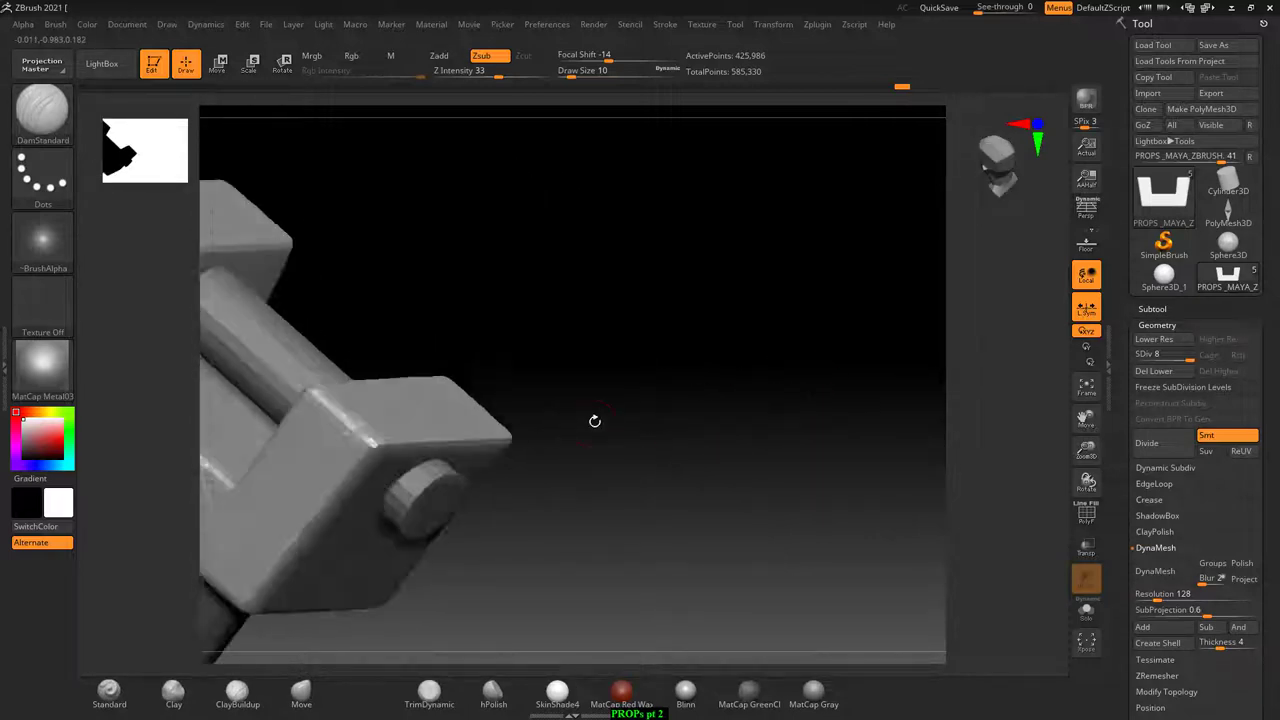
pyautogui.moveTo(594, 423); pyautogui.dragTo(418, 435)
pyautogui.moveTo(654, 392)
pyautogui.mouseDown()
pyautogui.moveTo(774, 406)
pyautogui.moveTo(456, 396)
pyautogui.mouseUp()
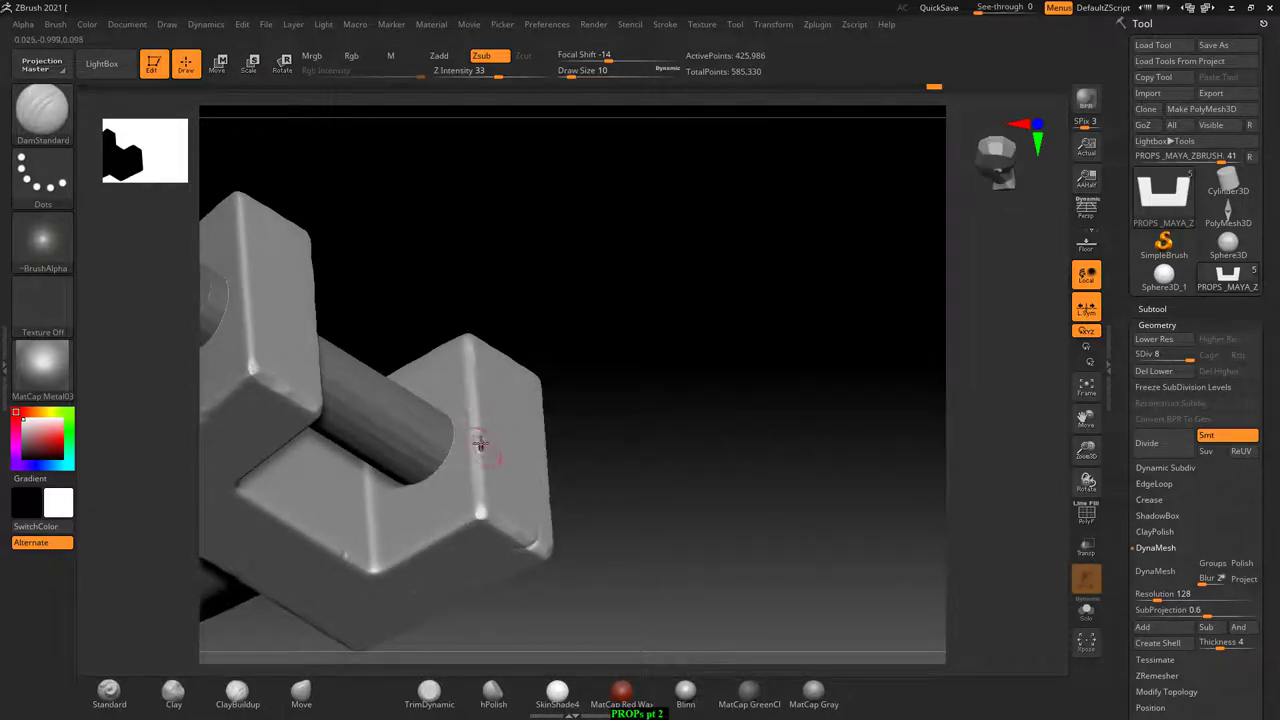
pyautogui.moveTo(516, 460)
pyautogui.mouseDown()
pyautogui.moveTo(763, 394)
pyautogui.moveTo(823, 466)
pyautogui.moveTo(809, 437)
pyautogui.moveTo(862, 479)
pyautogui.moveTo(906, 314)
pyautogui.moveTo(814, 306)
pyautogui.moveTo(886, 246)
pyautogui.moveTo(850, 393)
pyautogui.mouseUp()
pyautogui.keyDown('alt'); pyautogui.click(695, 518); pyautogui.keyUp('alt')
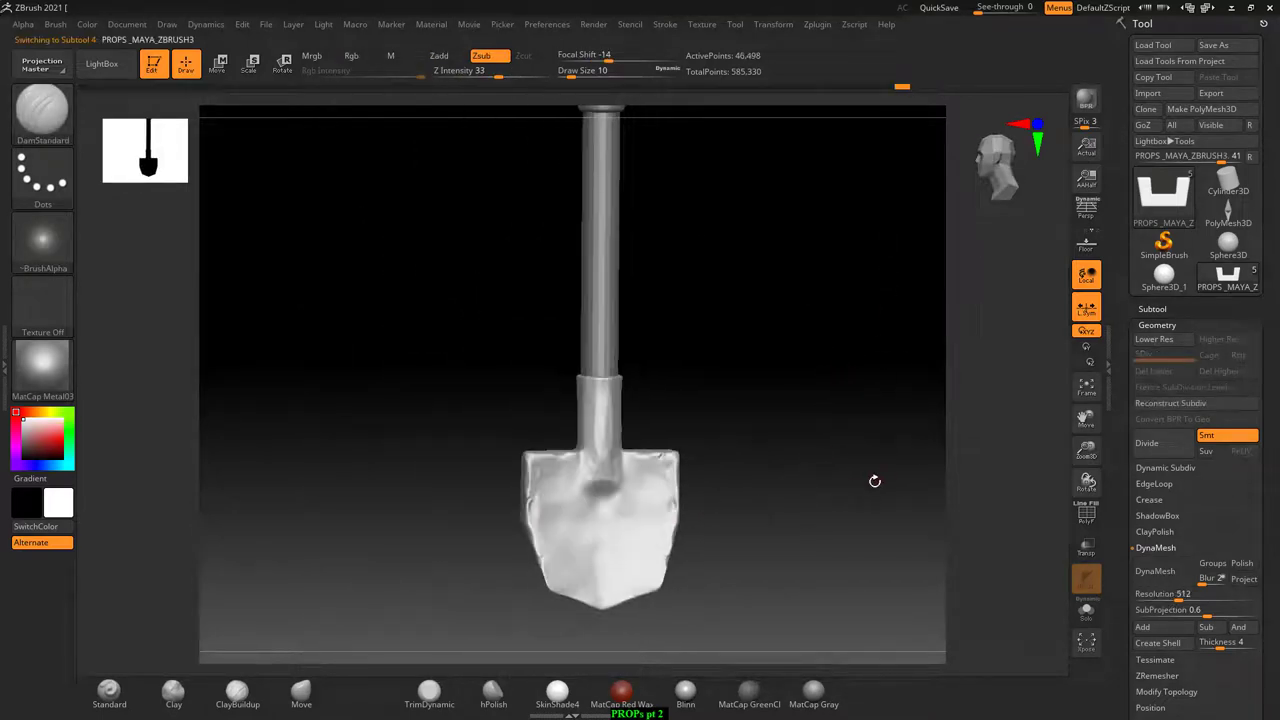
pyautogui.moveTo(874, 480)
pyautogui.keyDown('alt'); pyautogui.mouseDown()
pyautogui.moveTo(858, 385)
pyautogui.moveTo(566, 514)
pyautogui.mouseUp(); pyautogui.keyUp('alt')
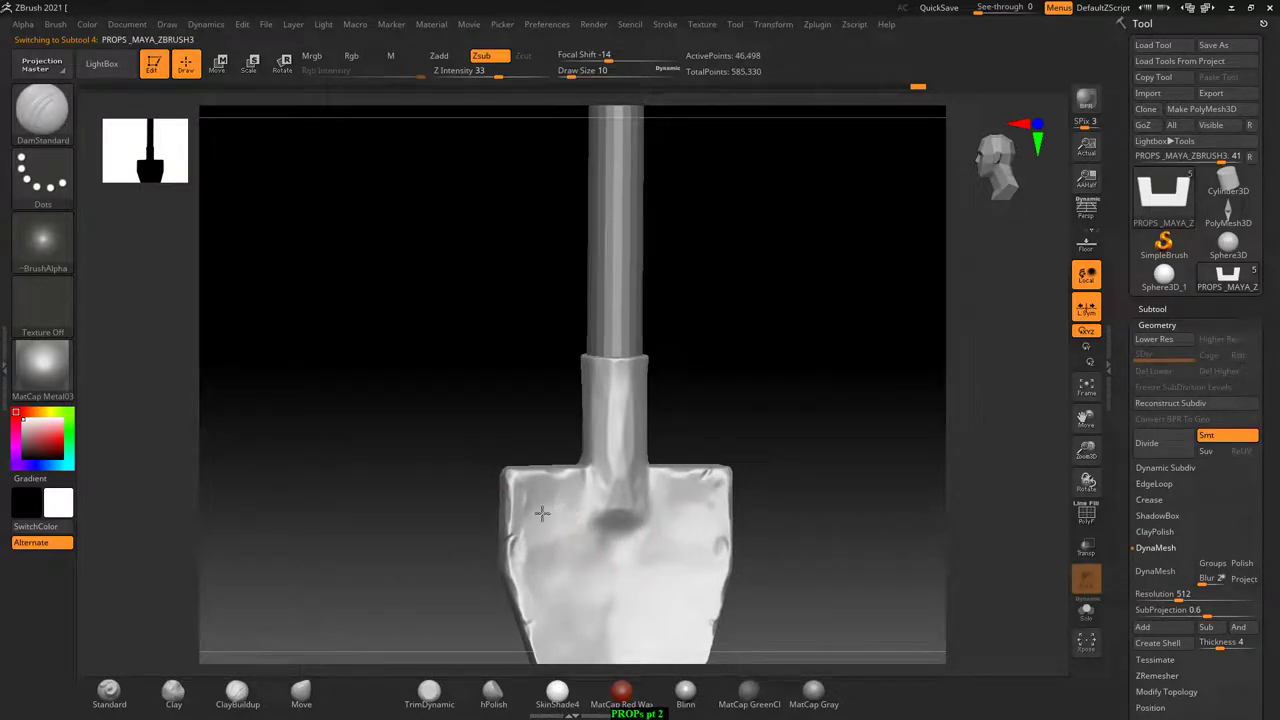
pyautogui.moveTo(866, 398); pyautogui.dragTo(884, 396)
pyautogui.moveTo(488, 520)
pyautogui.mouseDown()
pyautogui.moveTo(506, 502)
pyautogui.moveTo(480, 537)
pyautogui.moveTo(666, 386)
pyautogui.mouseUp()
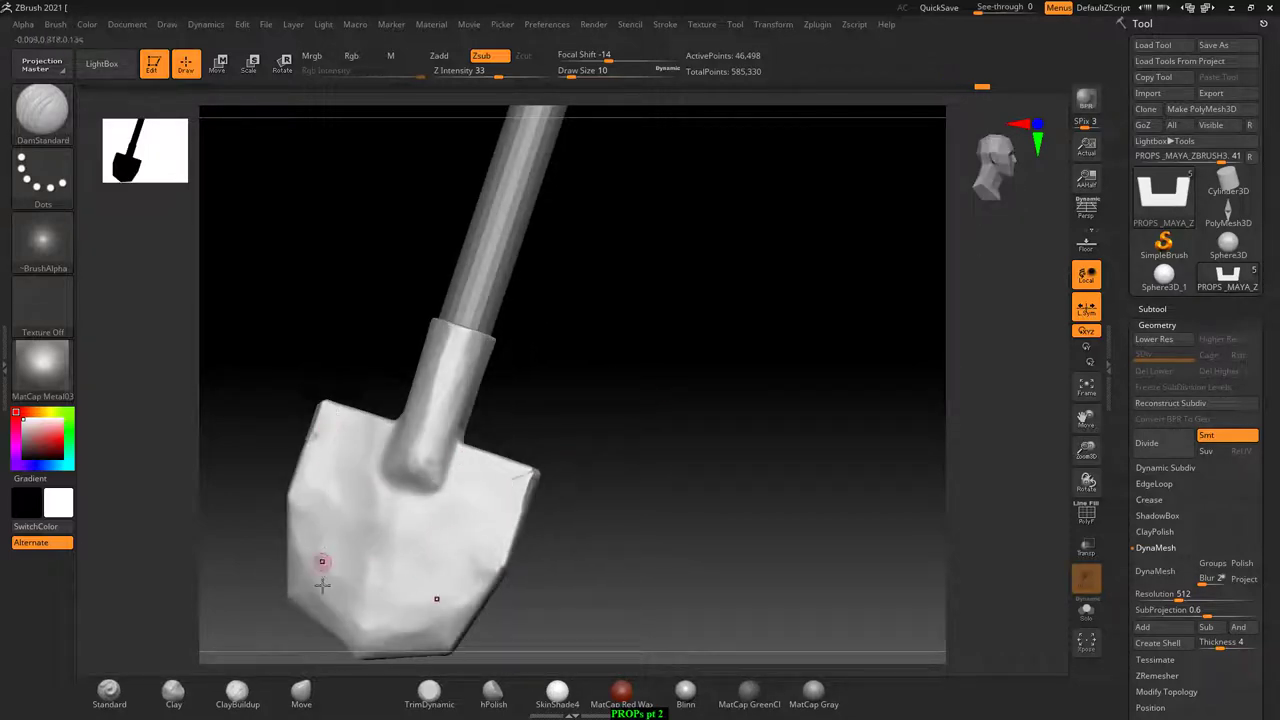
pyautogui.moveTo(426, 614)
pyautogui.mouseDown()
pyautogui.moveTo(738, 494)
pyautogui.moveTo(766, 451)
pyautogui.moveTo(777, 457)
pyautogui.moveTo(594, 360)
pyautogui.mouseUp()
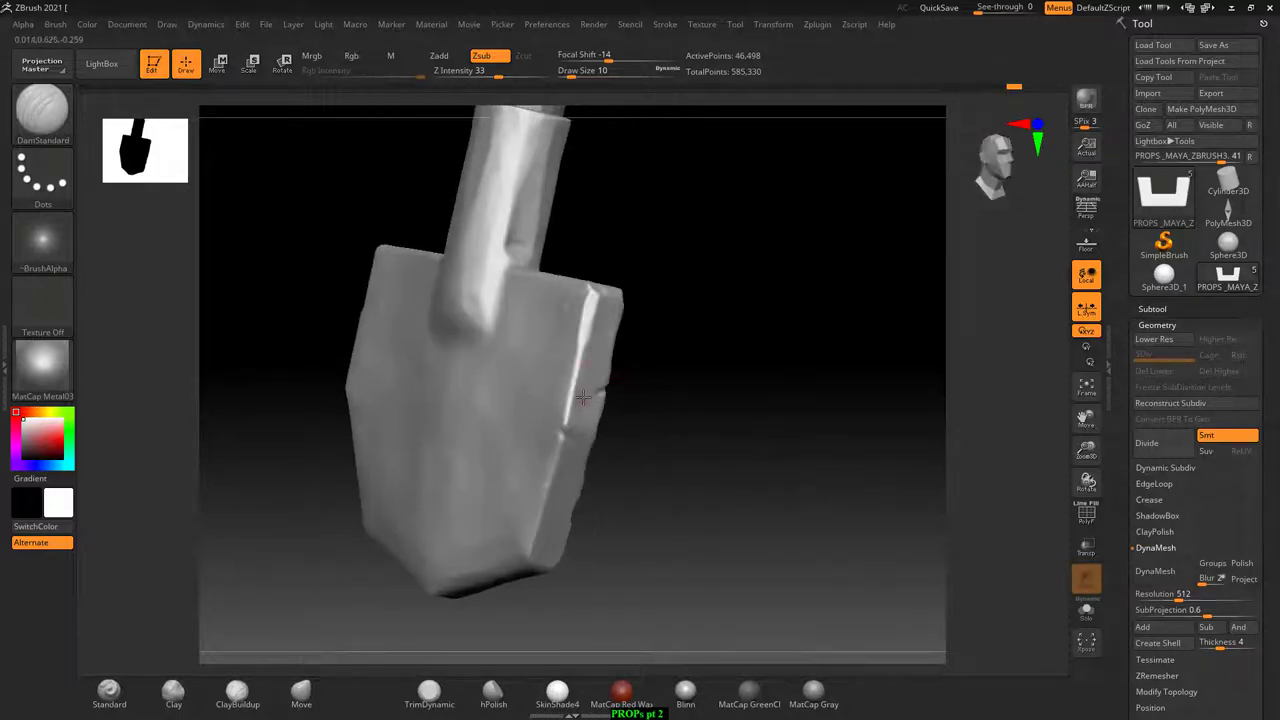
pyautogui.moveTo(660, 420); pyautogui.dragTo(724, 425)
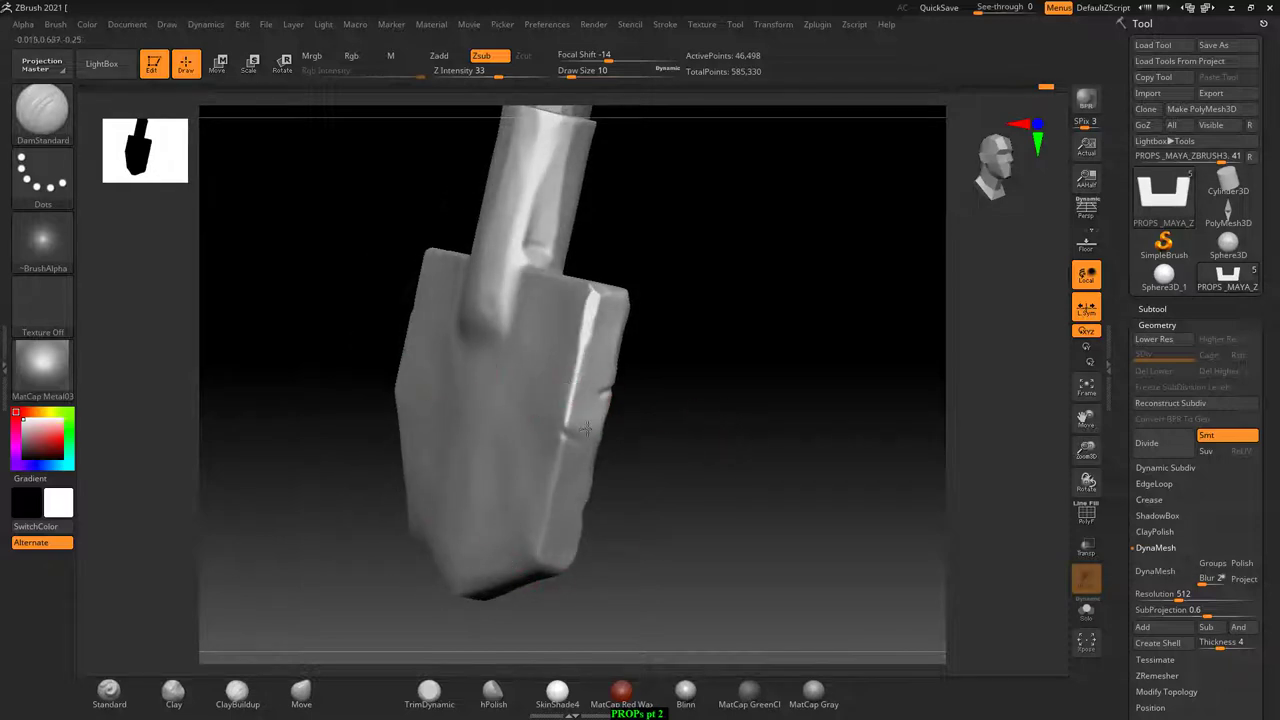
pyautogui.moveTo(585, 428)
pyautogui.mouseDown()
pyautogui.moveTo(751, 451)
pyautogui.moveTo(557, 354)
pyautogui.mouseUp()
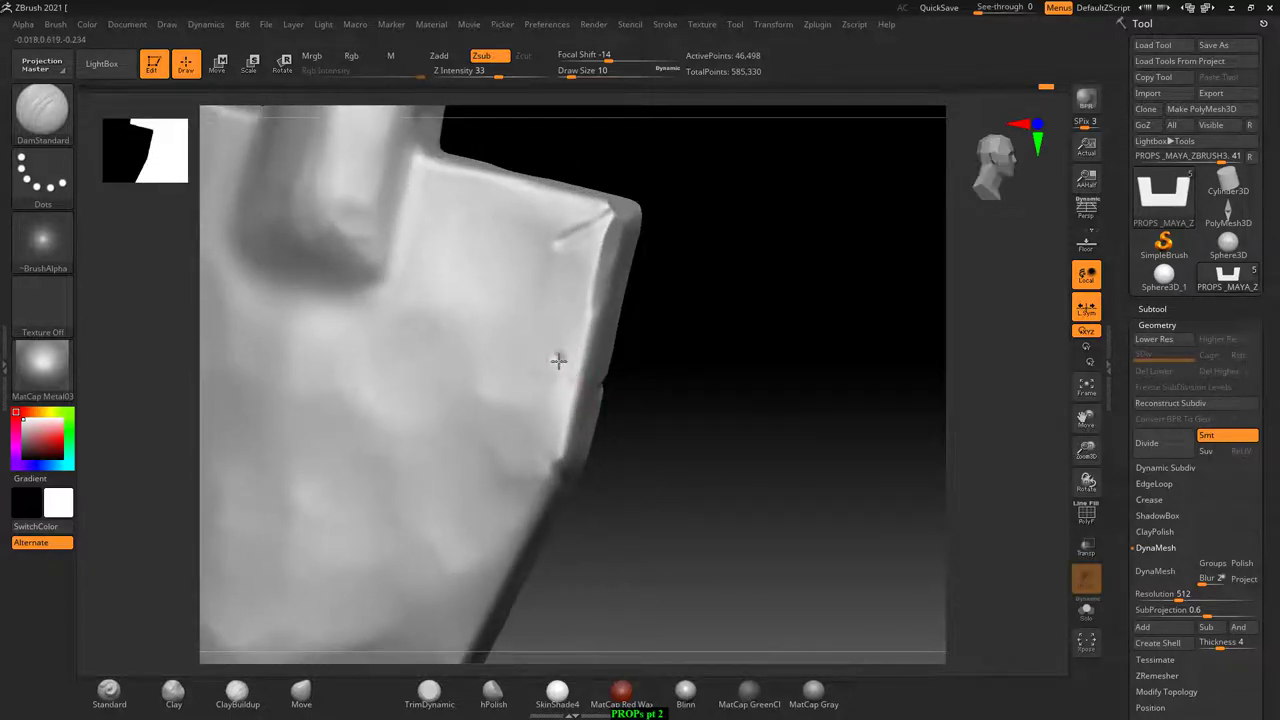
pyautogui.moveTo(766, 374); pyautogui.dragTo(634, 398)
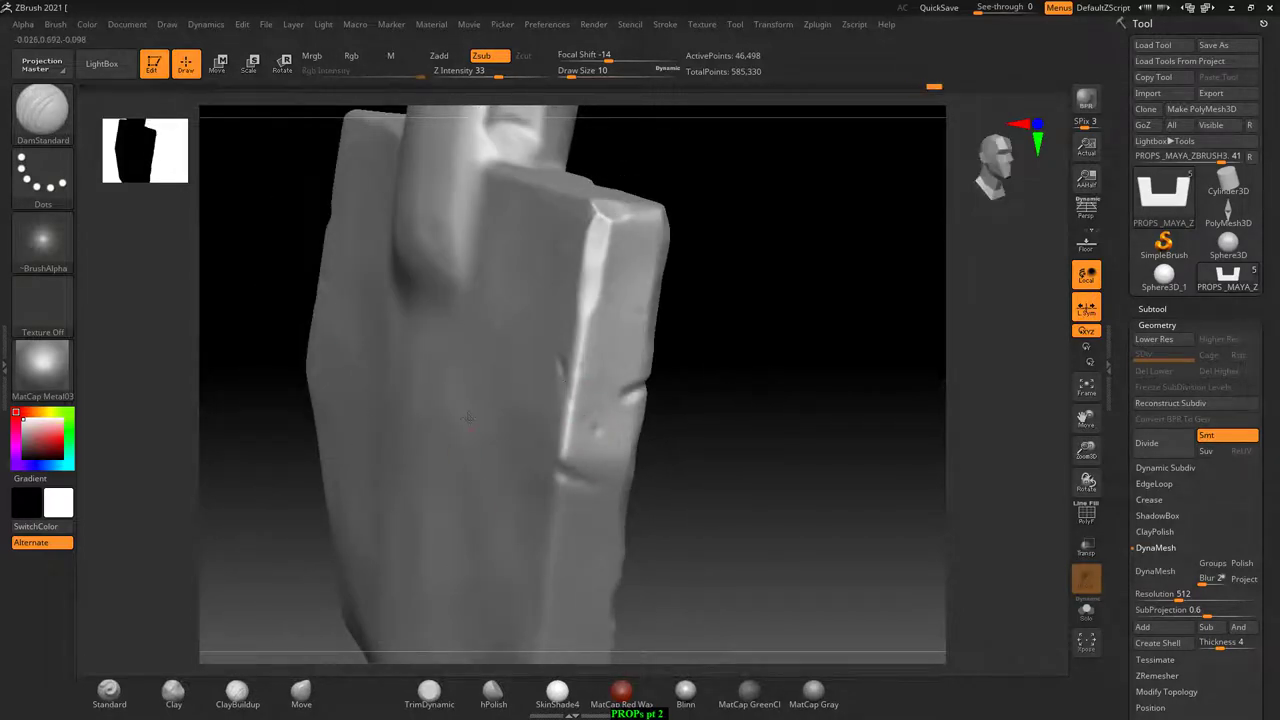
pyautogui.moveTo(860, 300); pyautogui.dragTo(797, 366)
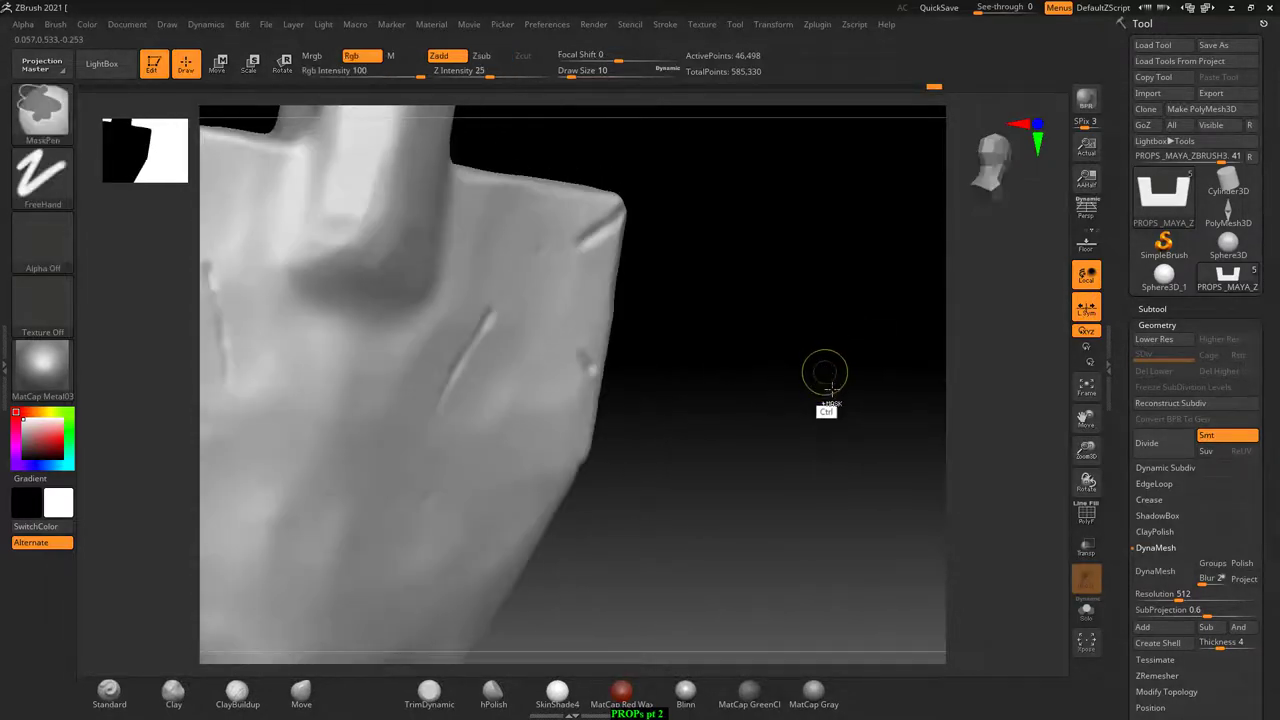
pyautogui.keyDown('alt'); pyautogui.moveTo(782, 420); pyautogui.dragTo(894, 423); pyautogui.keyUp('alt')
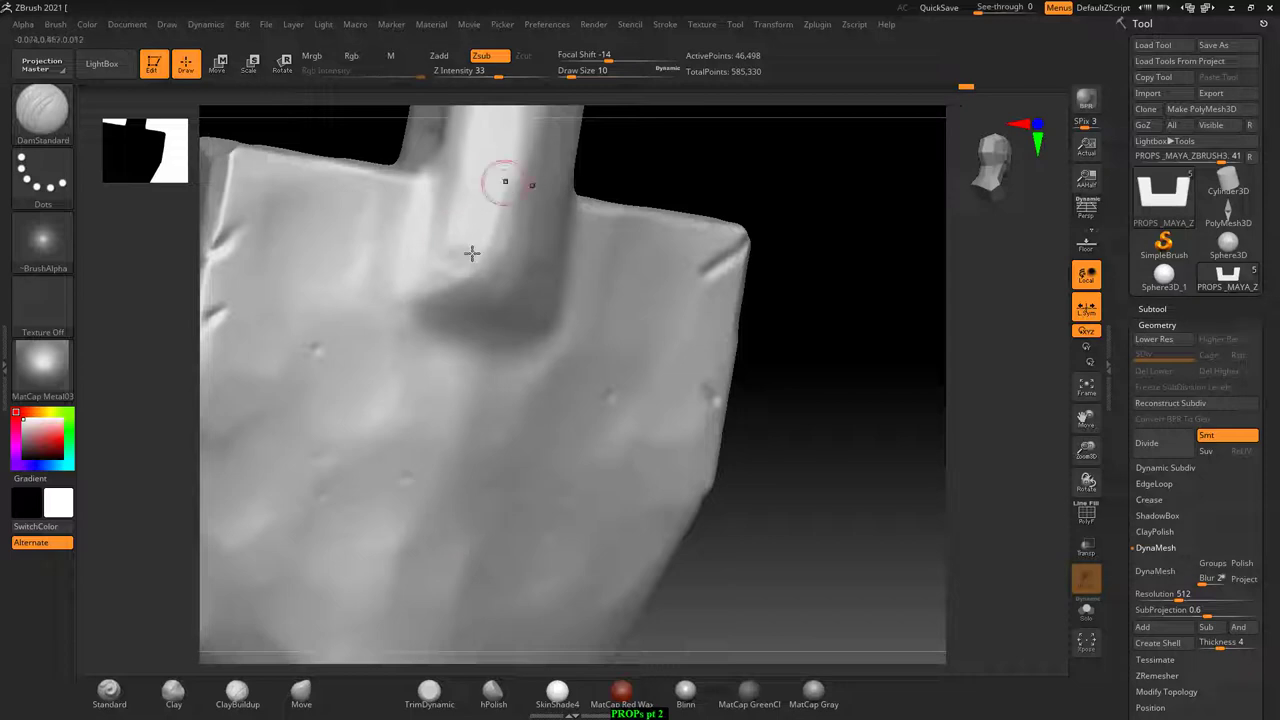
pyautogui.moveTo(903, 451)
pyautogui.mouseDown()
pyautogui.moveTo(877, 400)
pyautogui.moveTo(794, 485)
pyautogui.moveTo(694, 500)
pyautogui.moveTo(543, 429)
pyautogui.mouseUp()
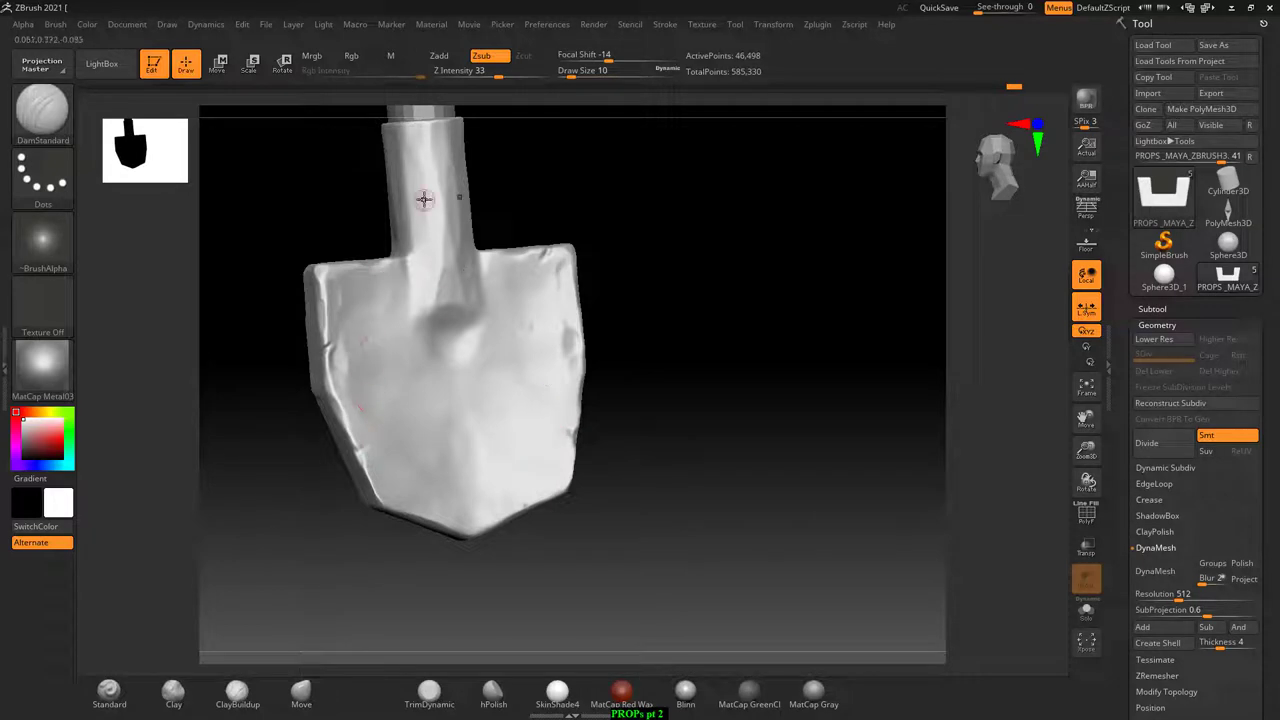
pyautogui.moveTo(403, 157); pyautogui.dragTo(392, 178, button='right')
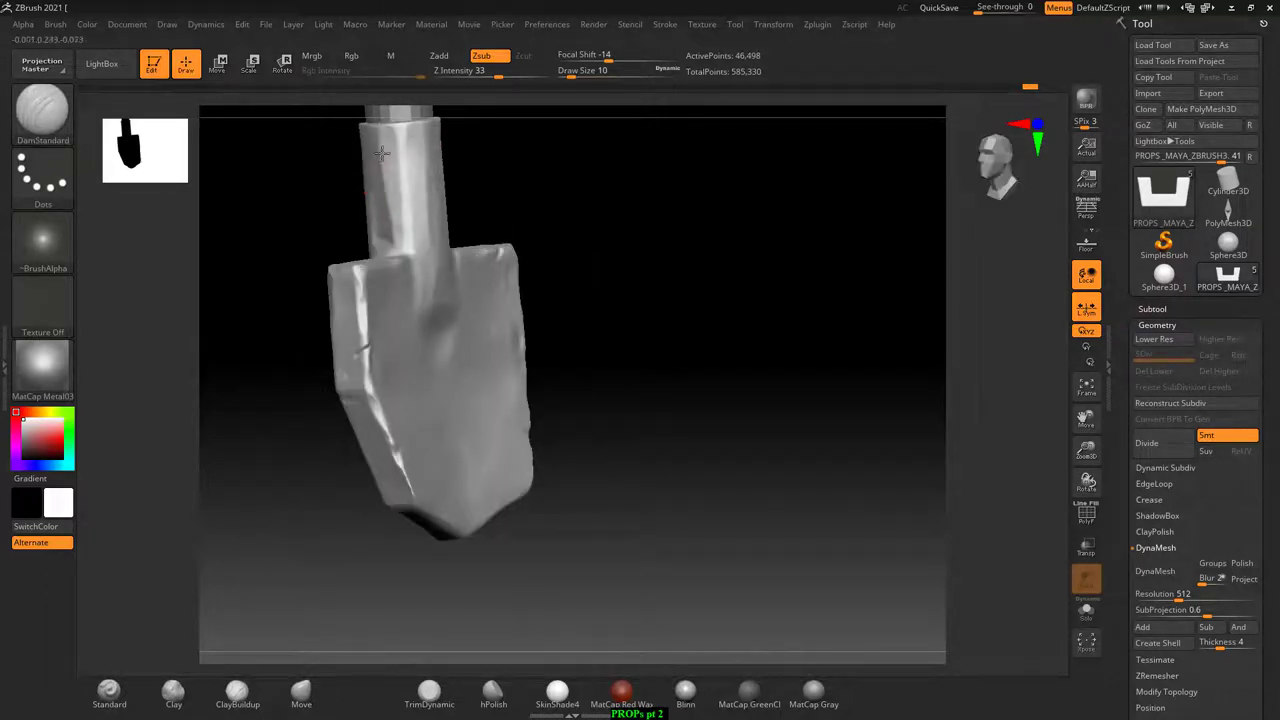
pyautogui.moveTo(560, 205)
pyautogui.mouseDown()
pyautogui.moveTo(580, 214)
pyautogui.moveTo(523, 257)
pyautogui.mouseUp()
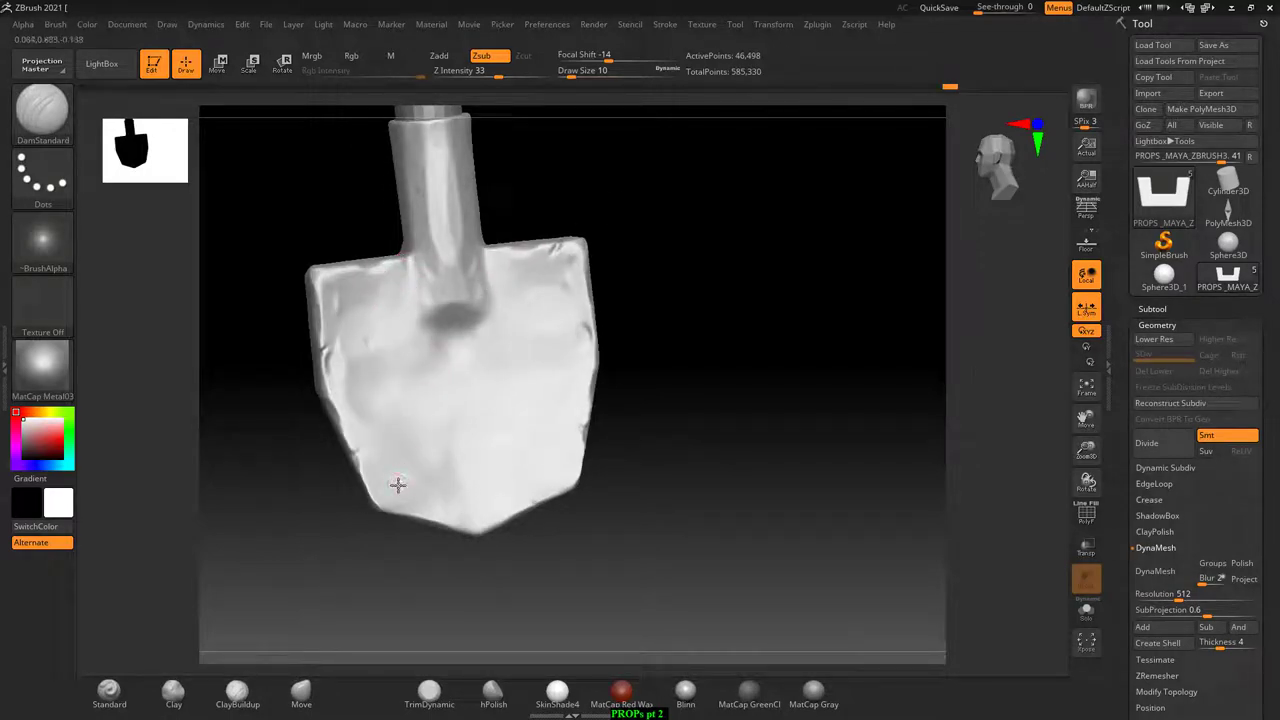
pyautogui.moveTo(848, 511); pyautogui.dragTo(817, 494)
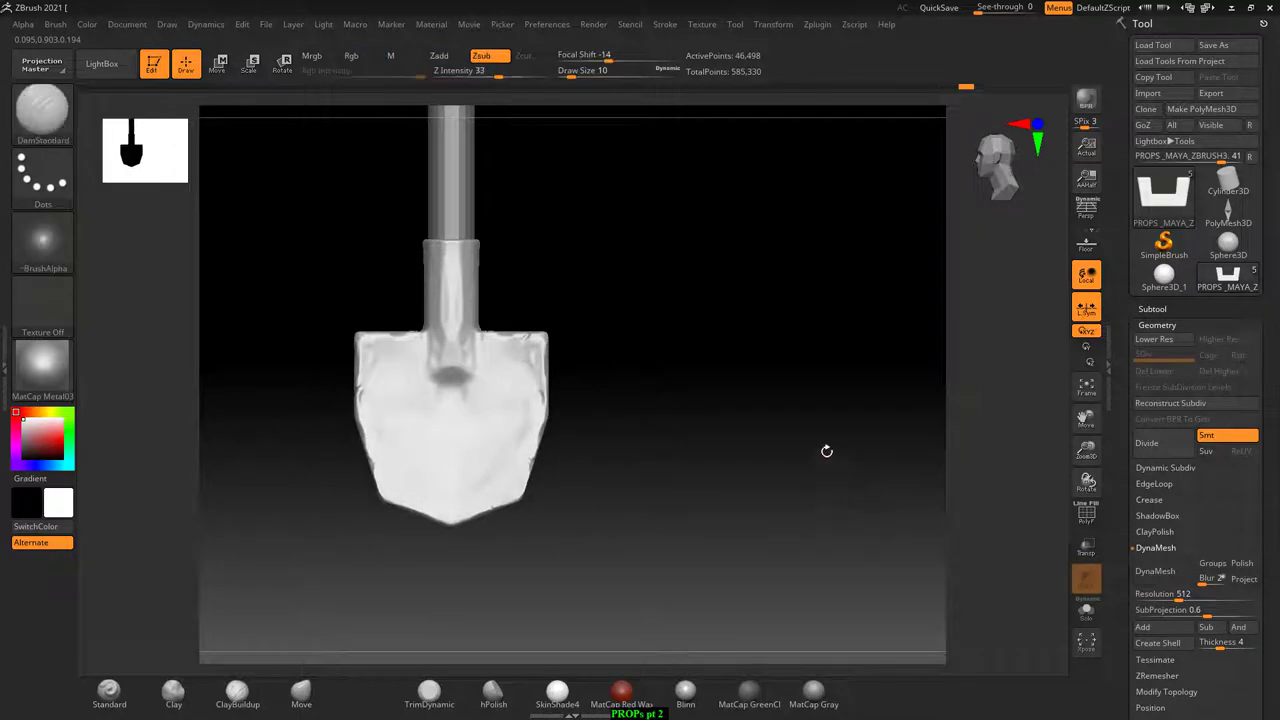
pyautogui.moveTo(826, 449)
pyautogui.keyDown('alt'); pyautogui.mouseDown()
pyautogui.moveTo(866, 463)
pyautogui.moveTo(856, 487)
pyautogui.moveTo(780, 414)
pyautogui.moveTo(777, 348)
pyautogui.moveTo(779, 428)
pyautogui.moveTo(783, 369)
pyautogui.moveTo(786, 440)
pyautogui.moveTo(800, 426)
pyautogui.moveTo(782, 445)
pyautogui.moveTo(826, 420)
pyautogui.moveTo(851, 374)
pyautogui.moveTo(802, 423)
pyautogui.moveTo(811, 471)
pyautogui.moveTo(806, 446)
pyautogui.moveTo(854, 466)
pyautogui.moveTo(847, 533)
pyautogui.moveTo(846, 409)
pyautogui.moveTo(860, 389)
pyautogui.moveTo(852, 410)
pyautogui.moveTo(829, 377)
pyautogui.moveTo(863, 340)
pyautogui.moveTo(833, 470)
pyautogui.moveTo(845, 447)
pyautogui.mouseUp(); pyautogui.keyUp('alt')
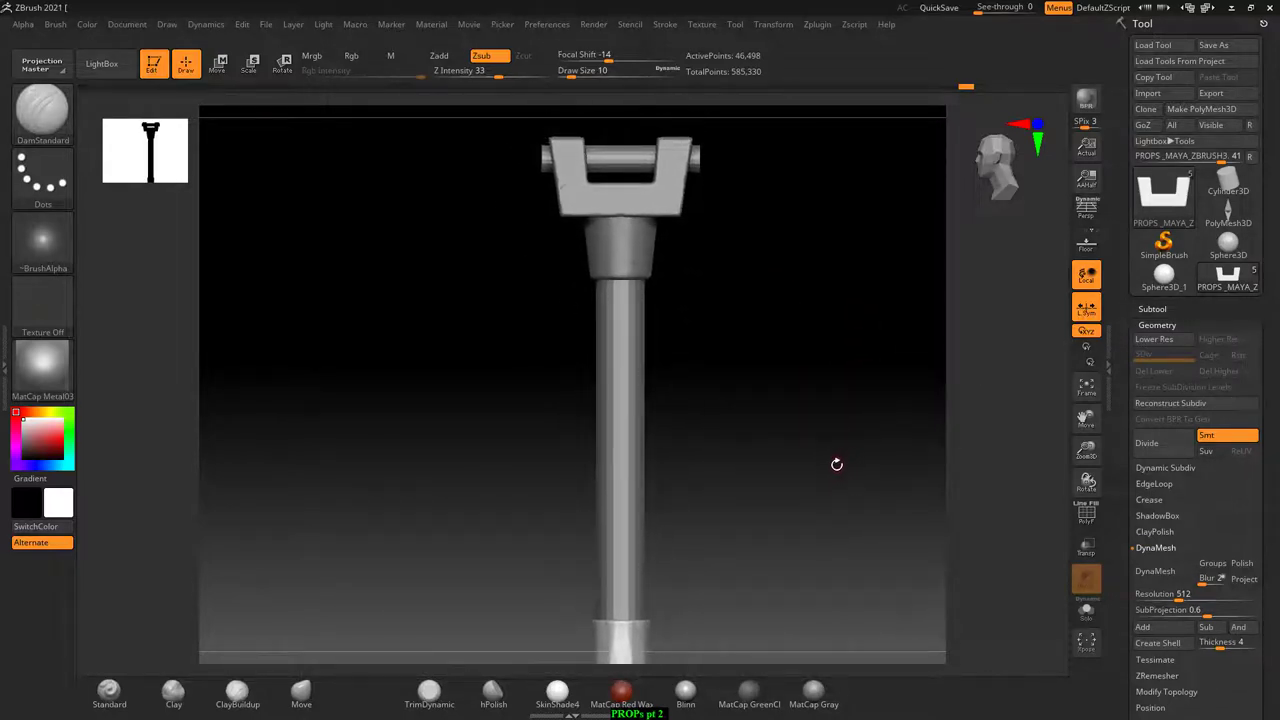
# - Select the handle shaft, show PolyFrame, and divide it to level 5 with Smt off
pyautogui.keyDown('alt'); pyautogui.click(641, 435); pyautogui.keyUp('alt')
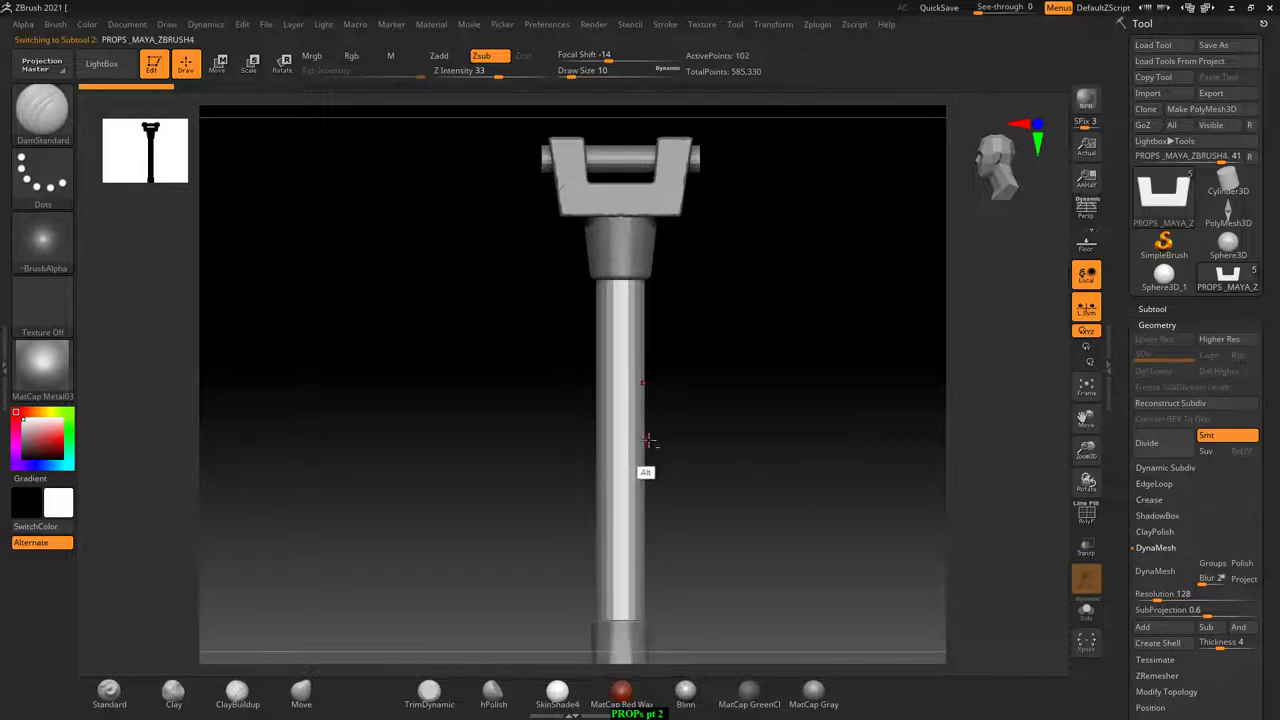
pyautogui.moveTo(841, 527)
pyautogui.keyDown('alt'); pyautogui.mouseDown()
pyautogui.moveTo(841, 510)
pyautogui.moveTo(695, 461)
pyautogui.mouseUp(); pyautogui.keyUp('alt')
pyautogui.hotkey('shift', 'f')
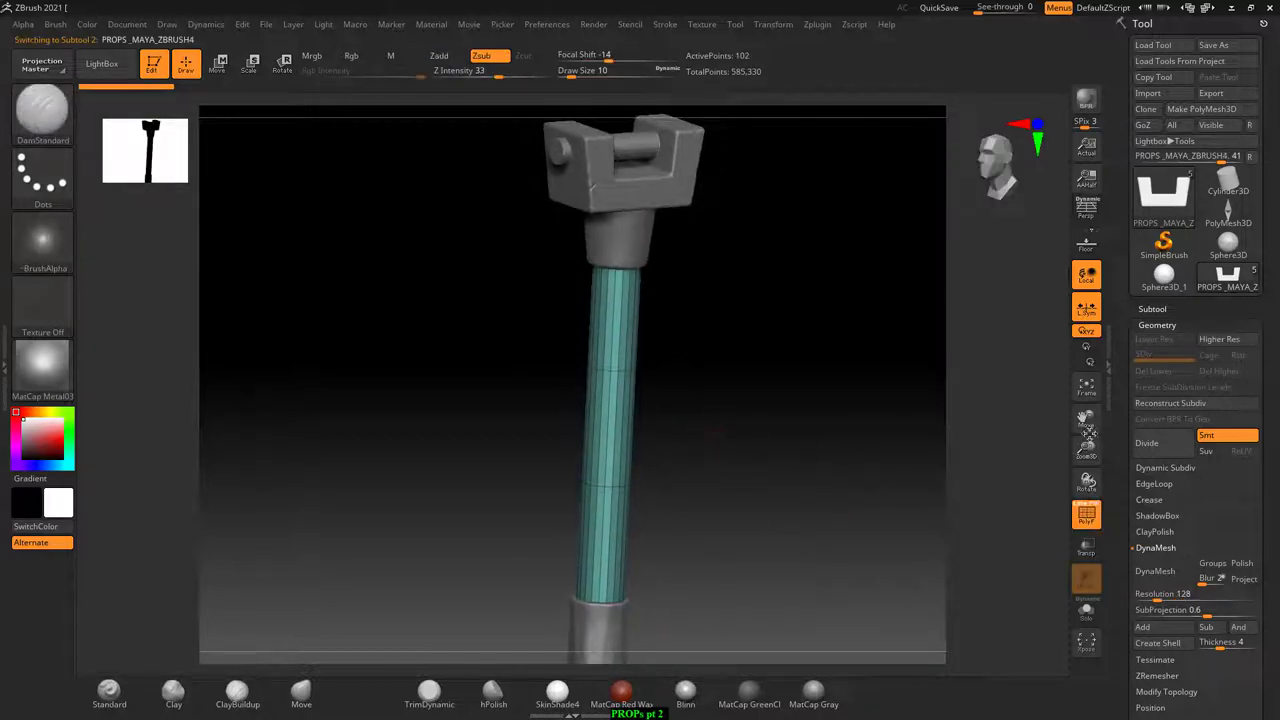
pyautogui.click(1222, 438)
pyautogui.click(1150, 445)
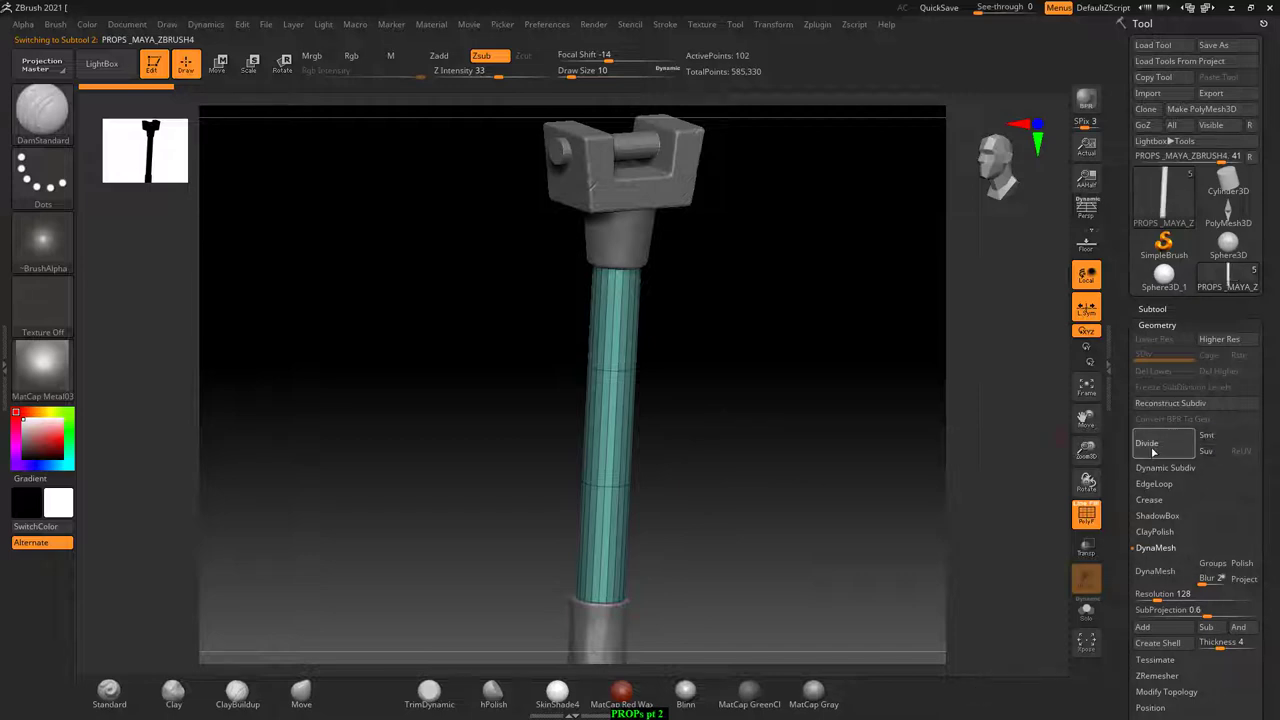
pyautogui.click(1154, 450)
pyautogui.click(1156, 452)
pyautogui.click(1156, 452)
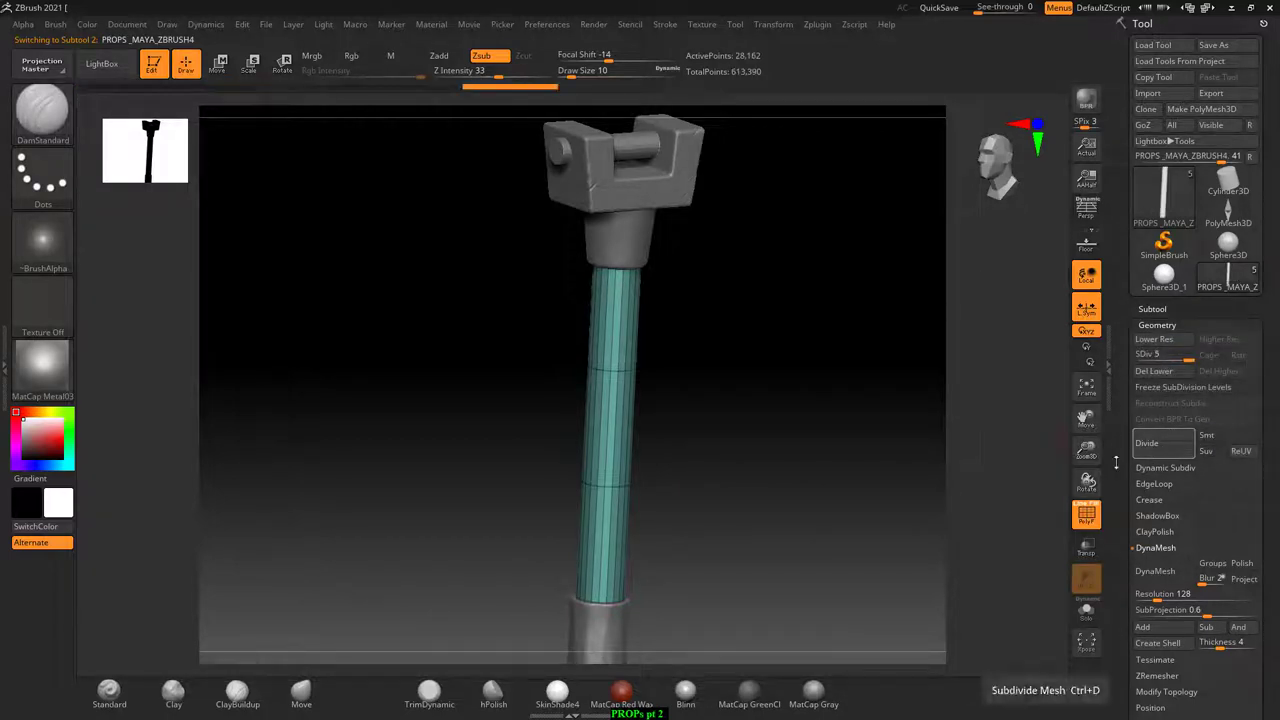
# - Turn Smt back on and divide the shaft further toward level 7
pyautogui.click(1230, 437)
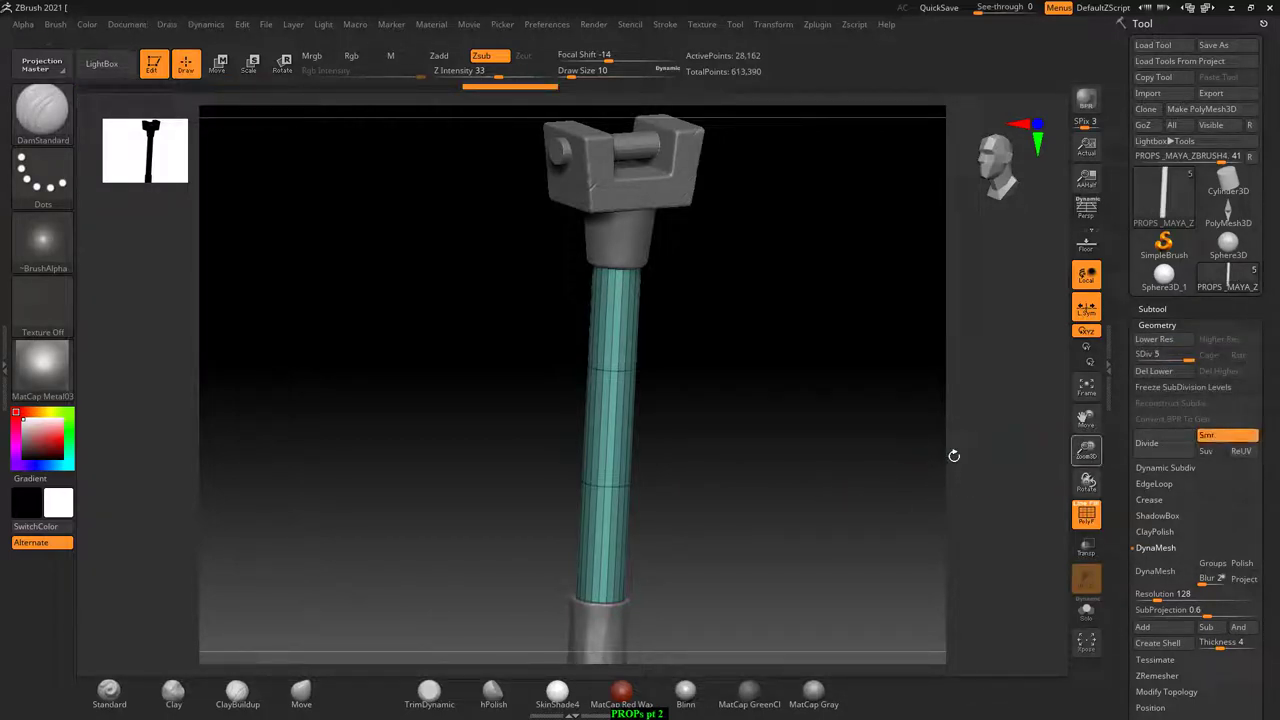
pyautogui.keyDown('shift'); pyautogui.click(877, 464); pyautogui.keyUp('shift')
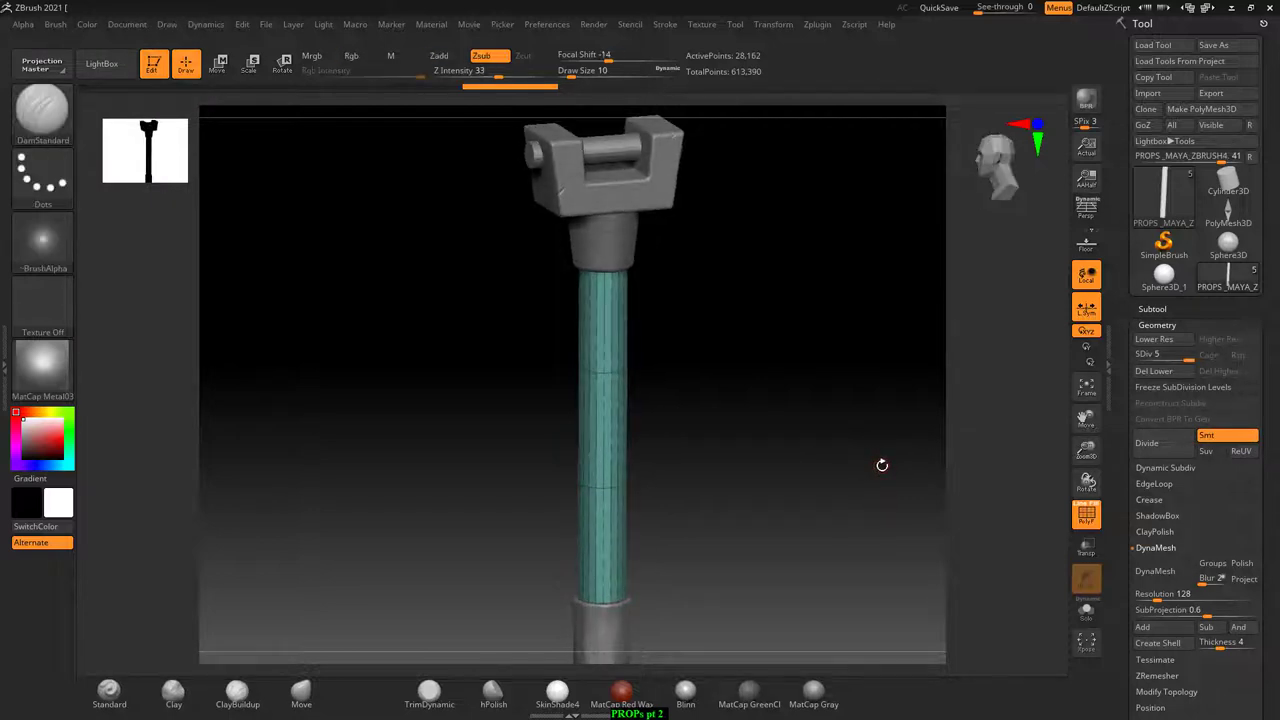
pyautogui.hotkey('shift', 'f')
pyautogui.hotkey('shift', 'f')
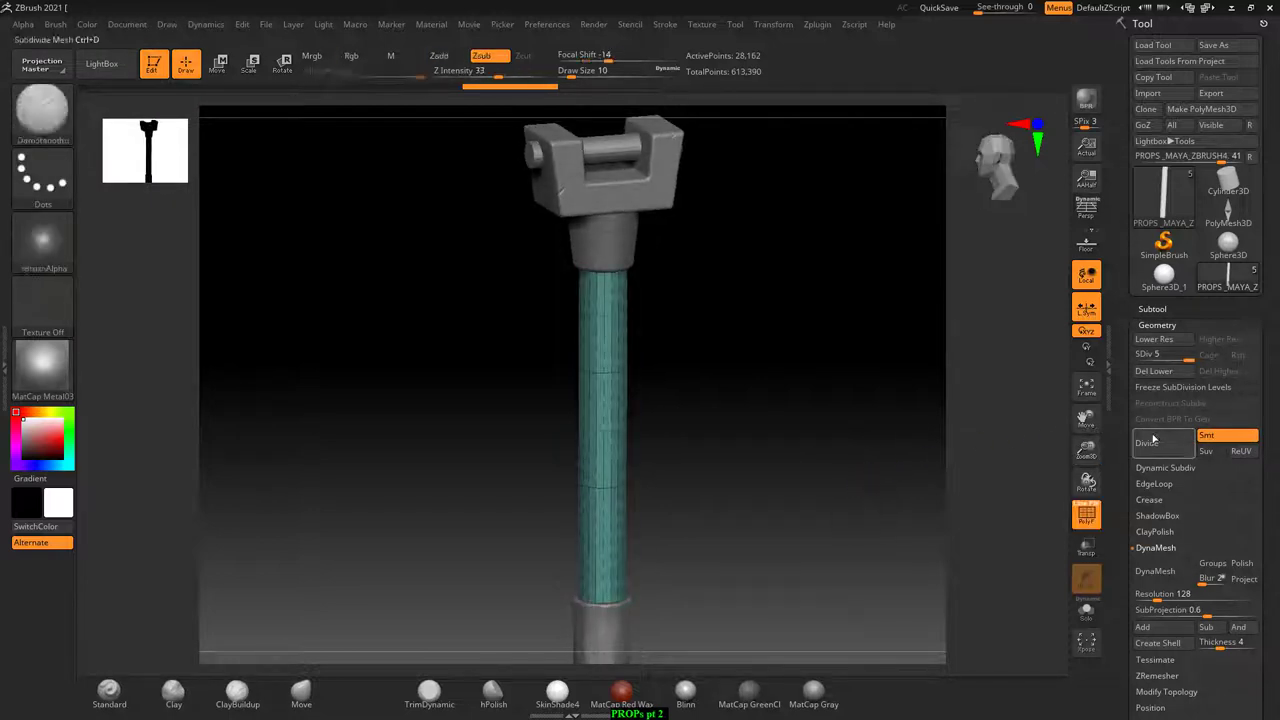
pyautogui.click(1150, 443)
pyautogui.click(1150, 443)
pyautogui.moveTo(766, 506)
pyautogui.keyDown('alt'); pyautogui.mouseDown()
pyautogui.moveTo(826, 447)
pyautogui.moveTo(886, 636)
pyautogui.mouseUp(); pyautogui.keyUp('alt')
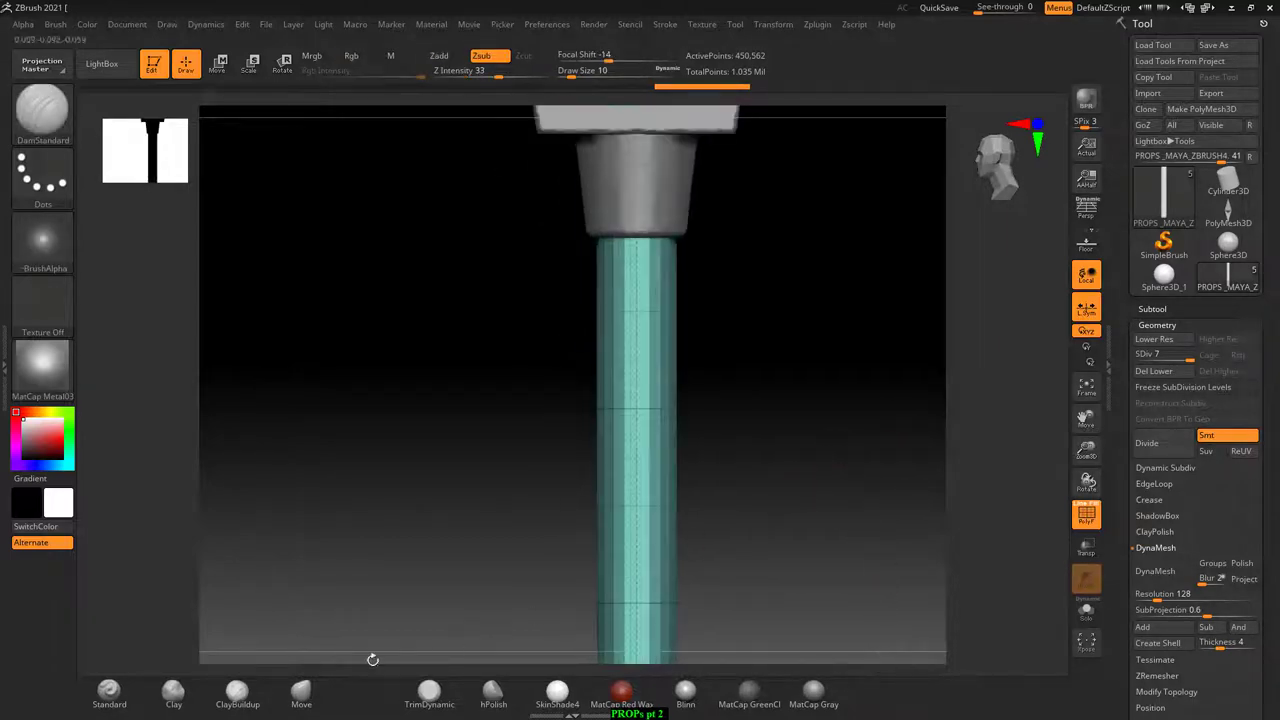
# - Pick the Standard brush, hide PolyFrame, and step the shaft down to subdivision level 4
pyautogui.click(109, 690)
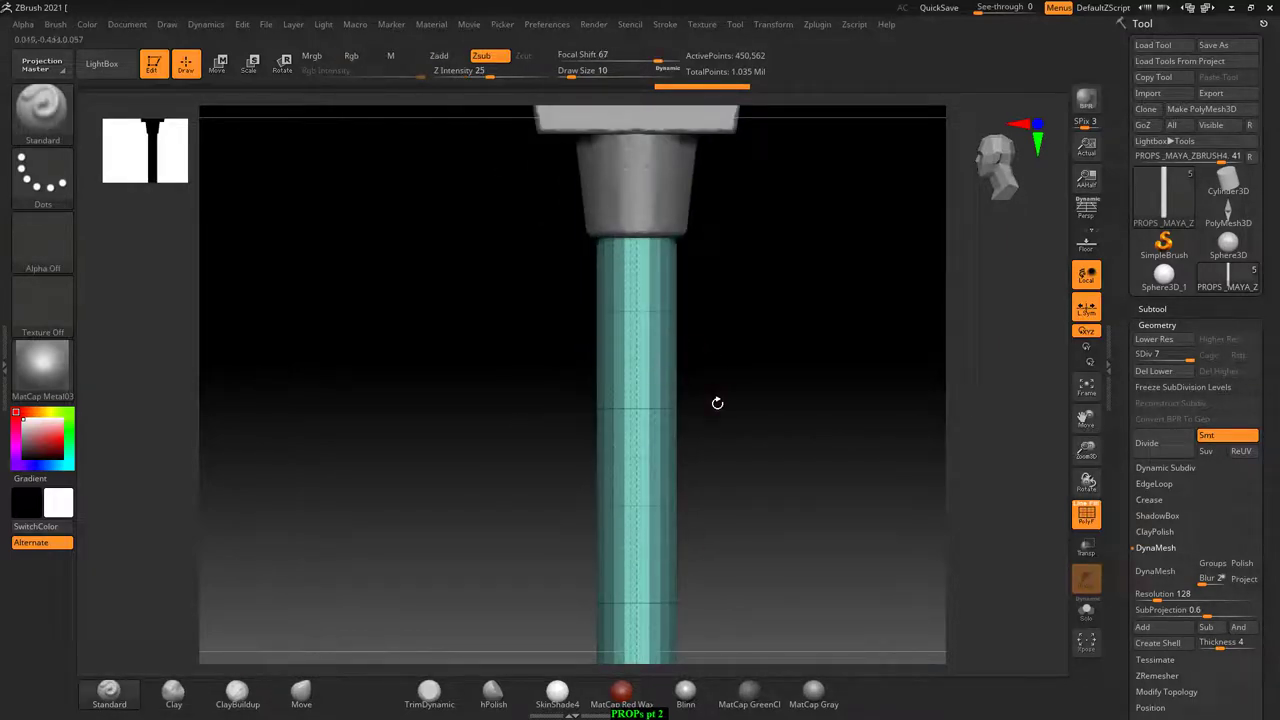
pyautogui.hotkey('shift', 'f')
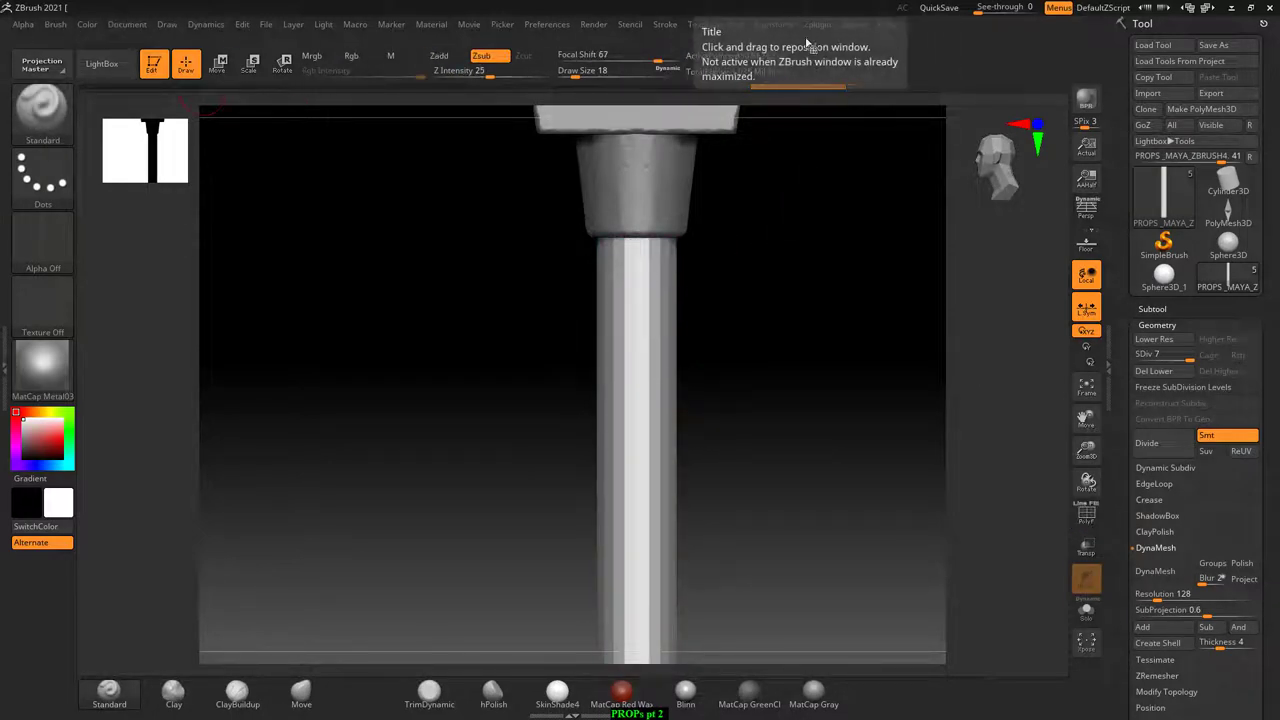
pyautogui.click(773, 24)
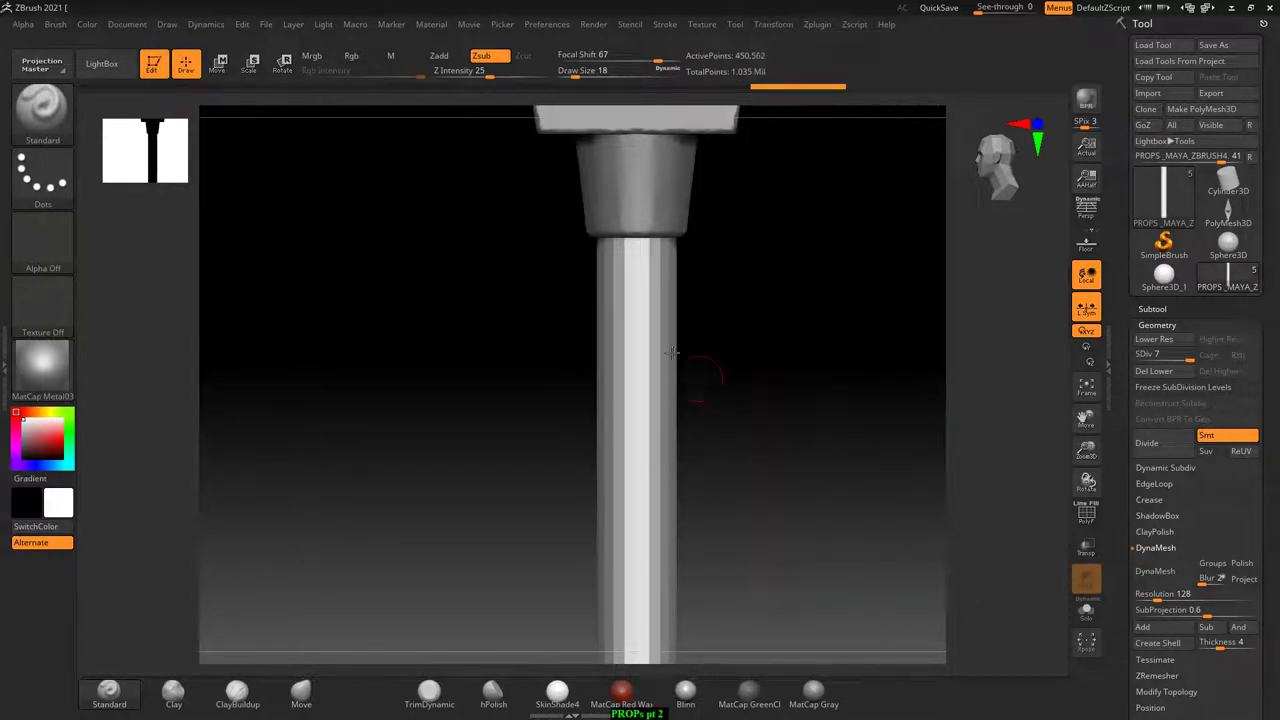
pyautogui.press('shift')
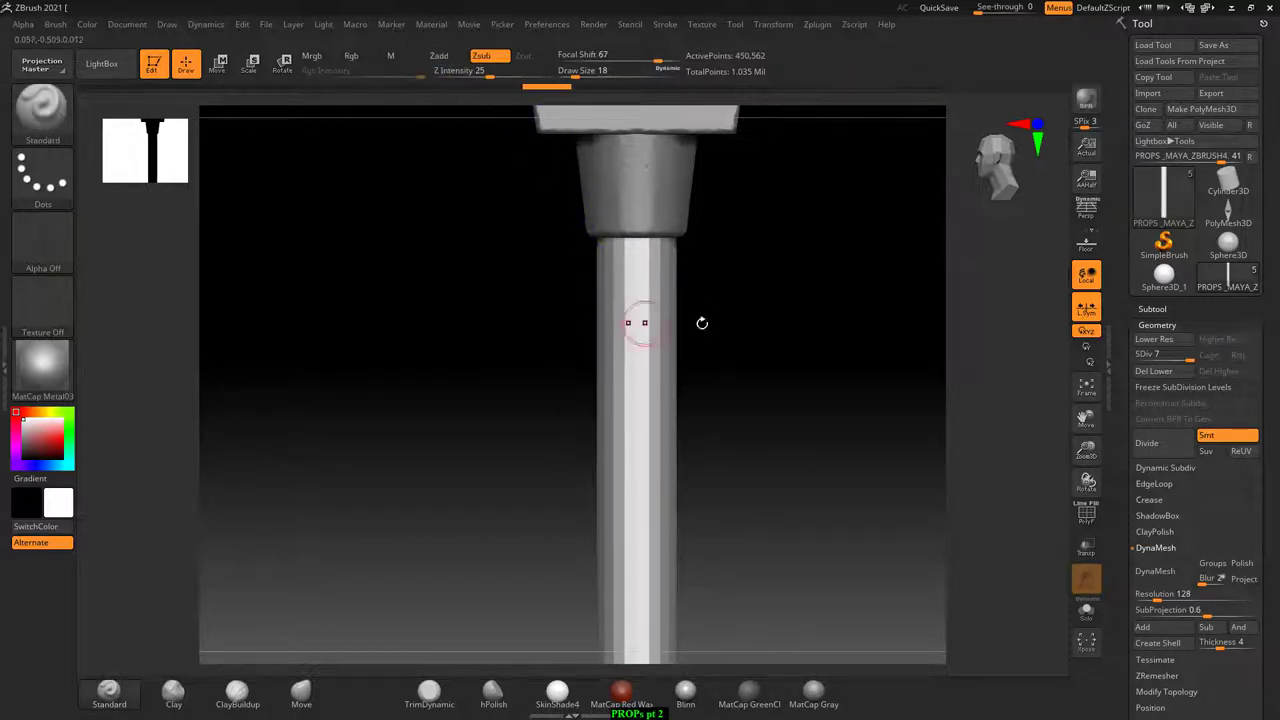
pyautogui.moveTo(700, 323)
pyautogui.mouseDown()
pyautogui.moveTo(774, 360)
pyautogui.moveTo(663, 328)
pyautogui.mouseUp()
pyautogui.press('shift')
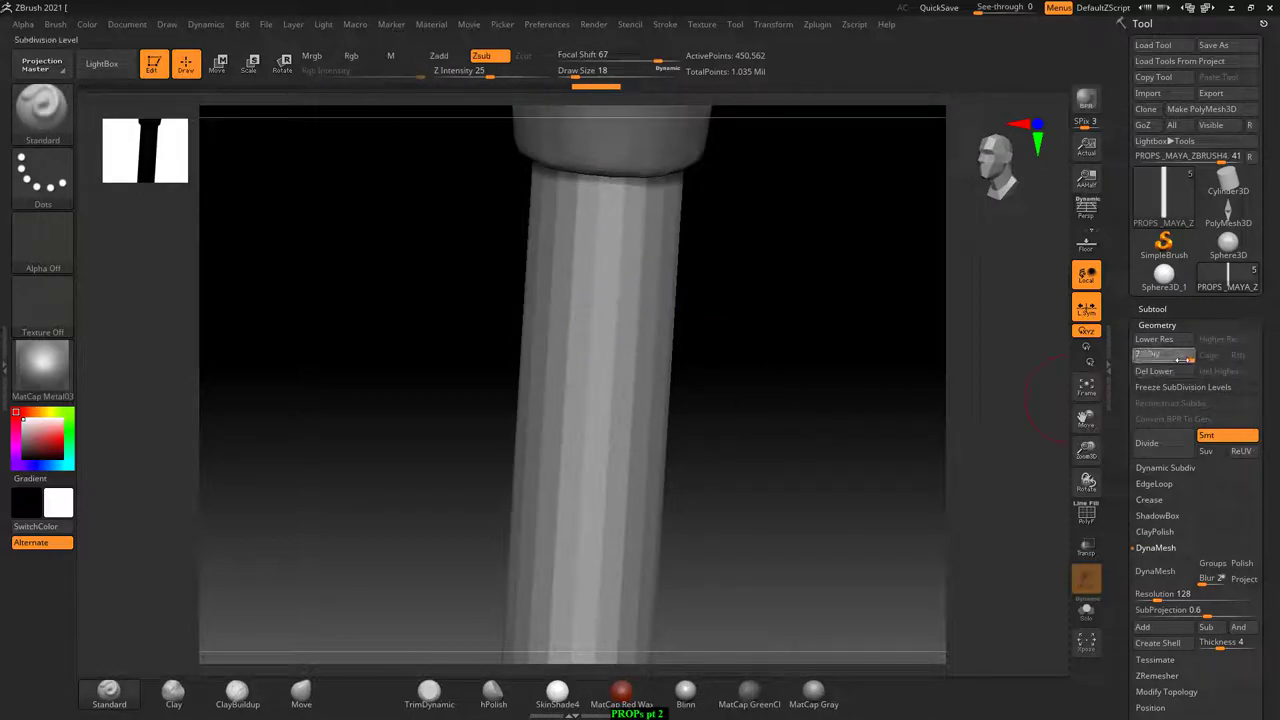
pyautogui.moveTo(1180, 357); pyautogui.dragTo(1165, 357)
pyautogui.press('shift')
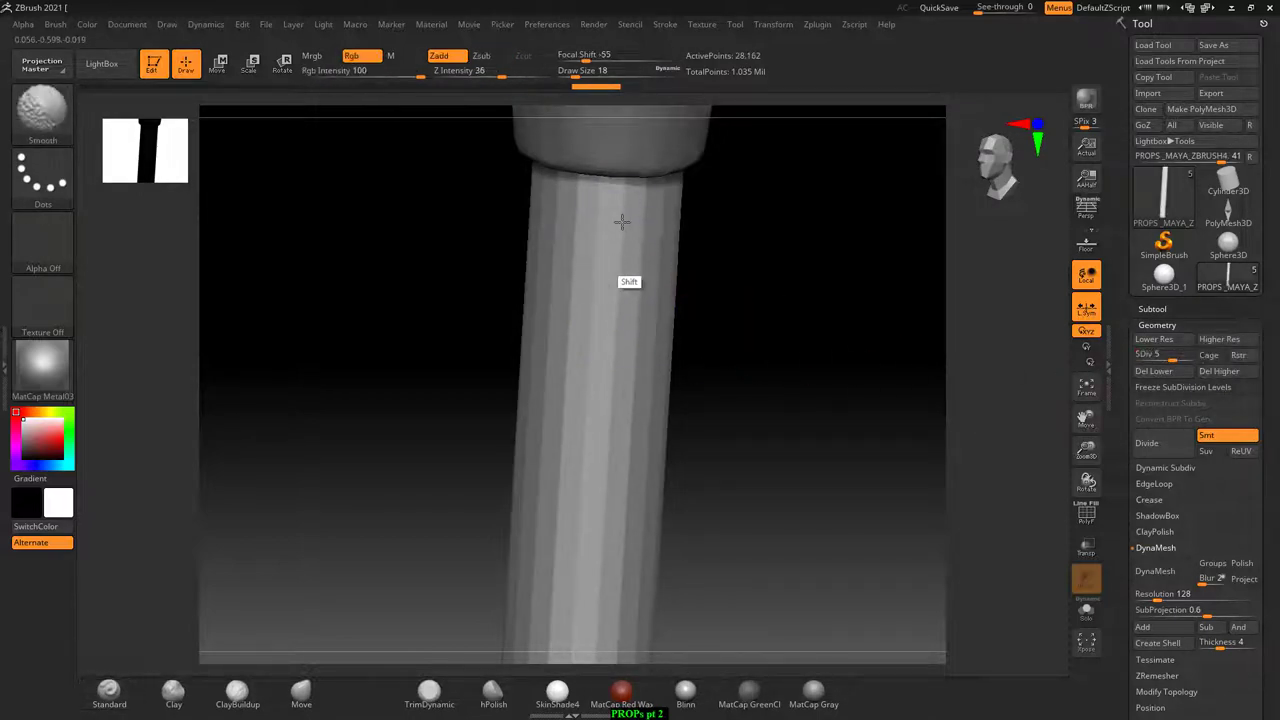
pyautogui.hotkey('shift', 'f')
pyautogui.hotkey('shift', 'f')
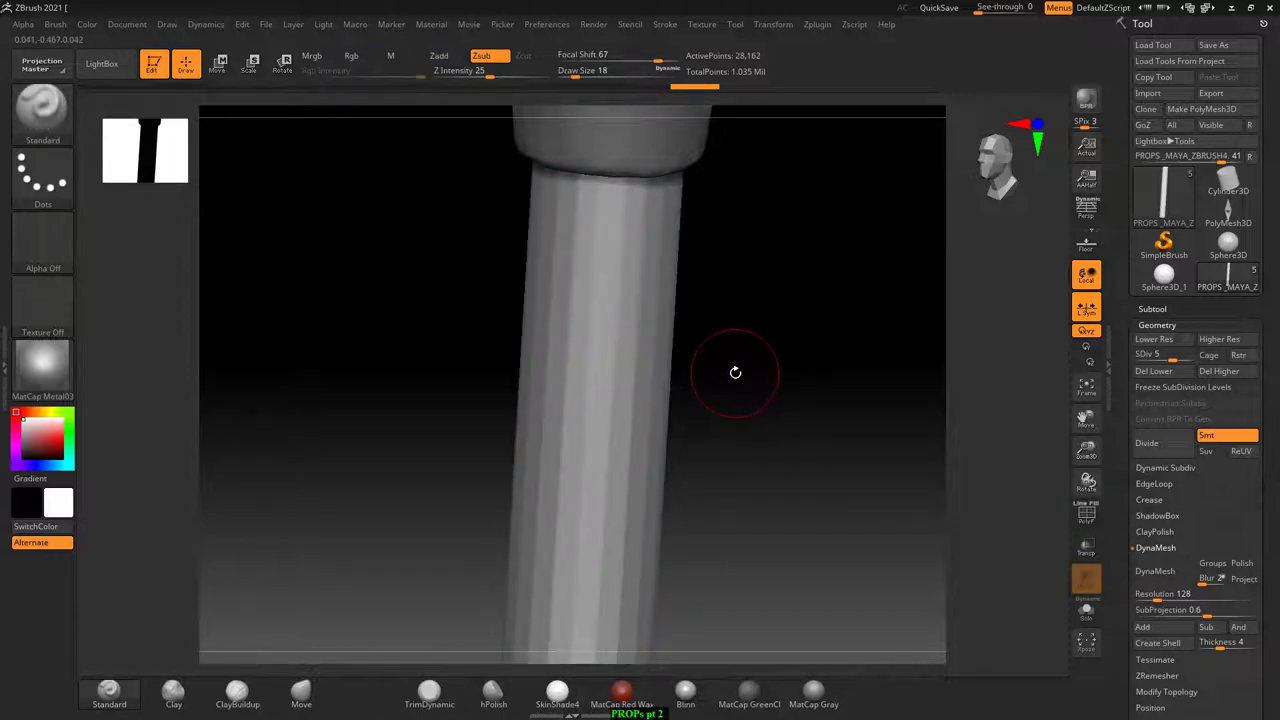
pyautogui.press('d')
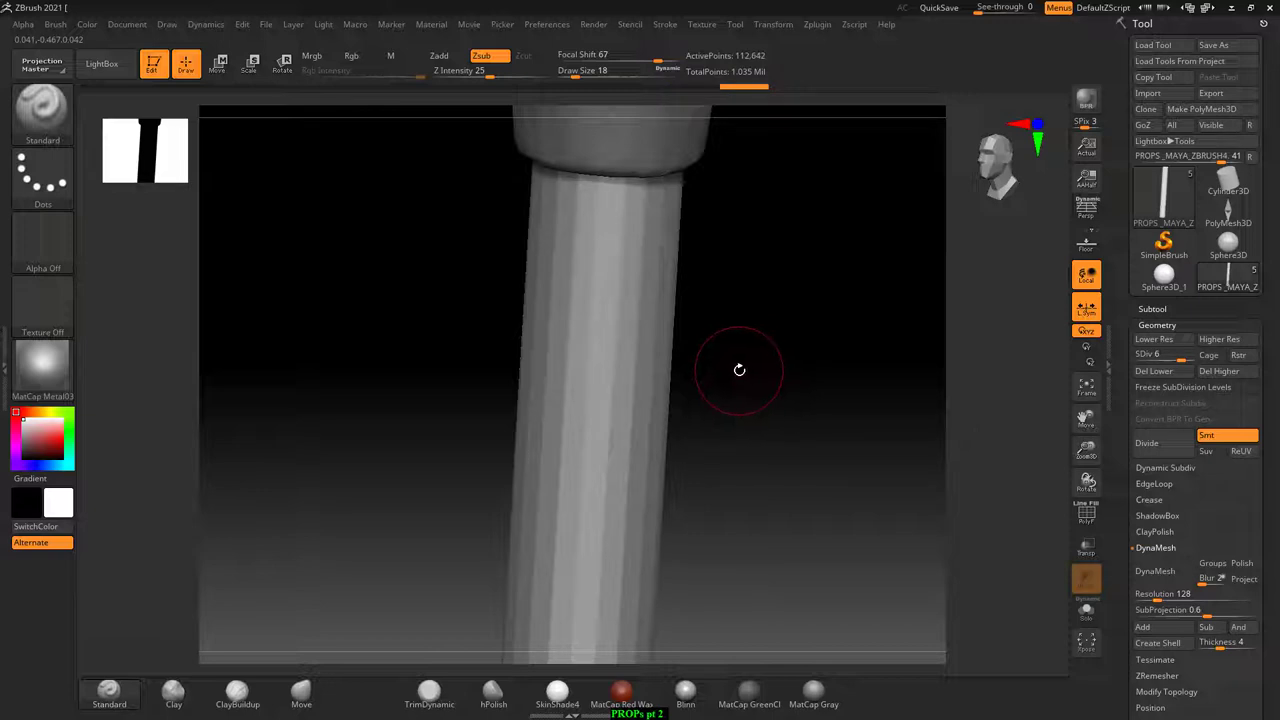
pyautogui.press('shift')
pyautogui.hotkey('shift', 'd')
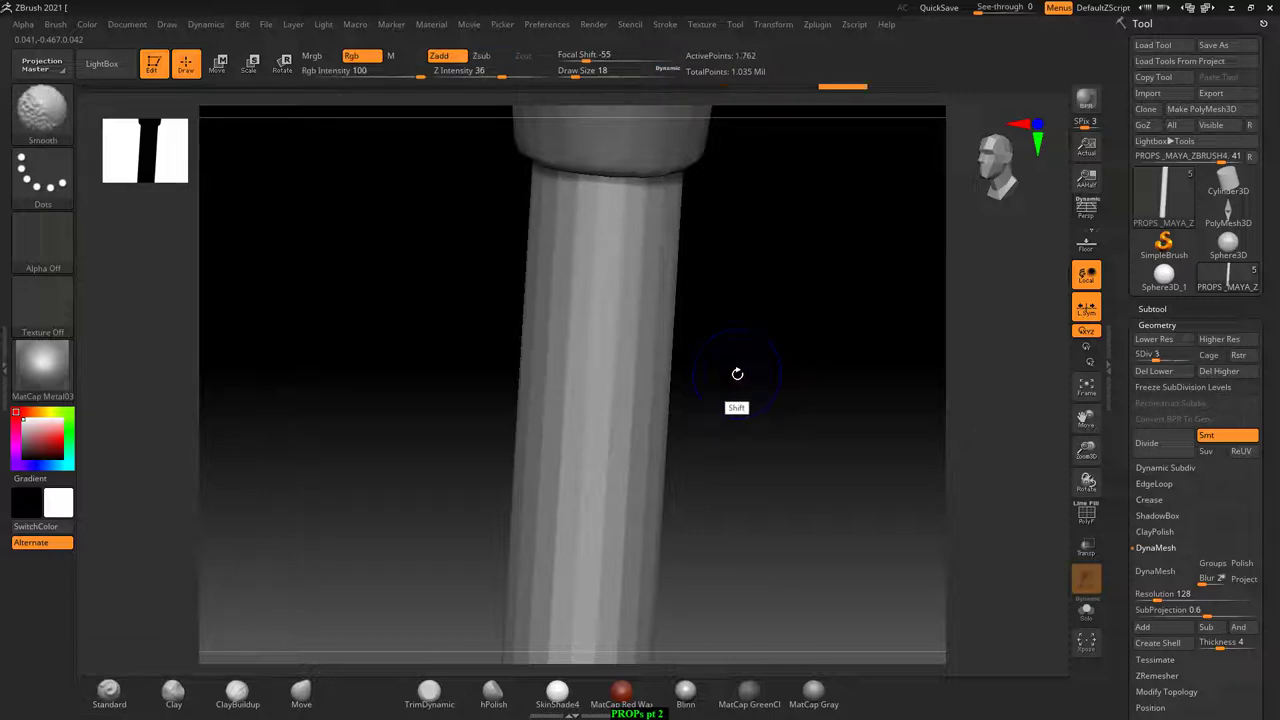
pyautogui.press('alt')
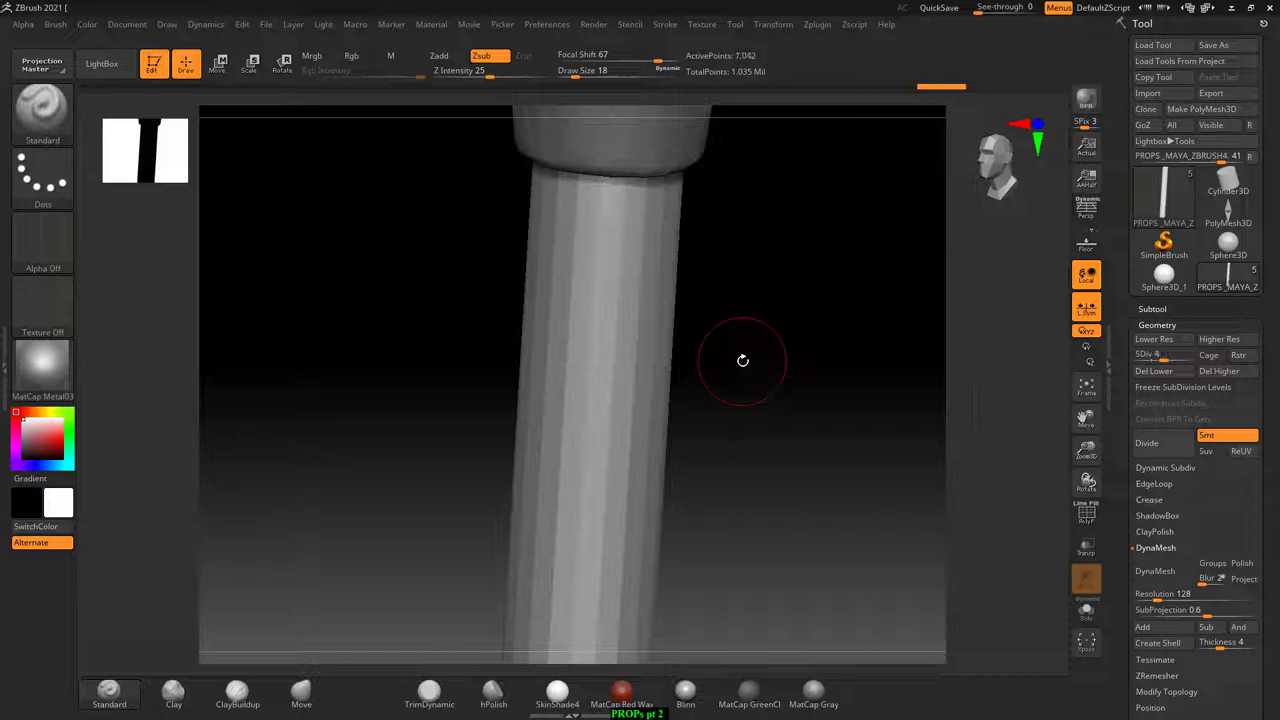
# - Set the brush to Zsub at about 26 intensity, undo a trial stroke, and raise smoothing to 57
pyautogui.press('shift')
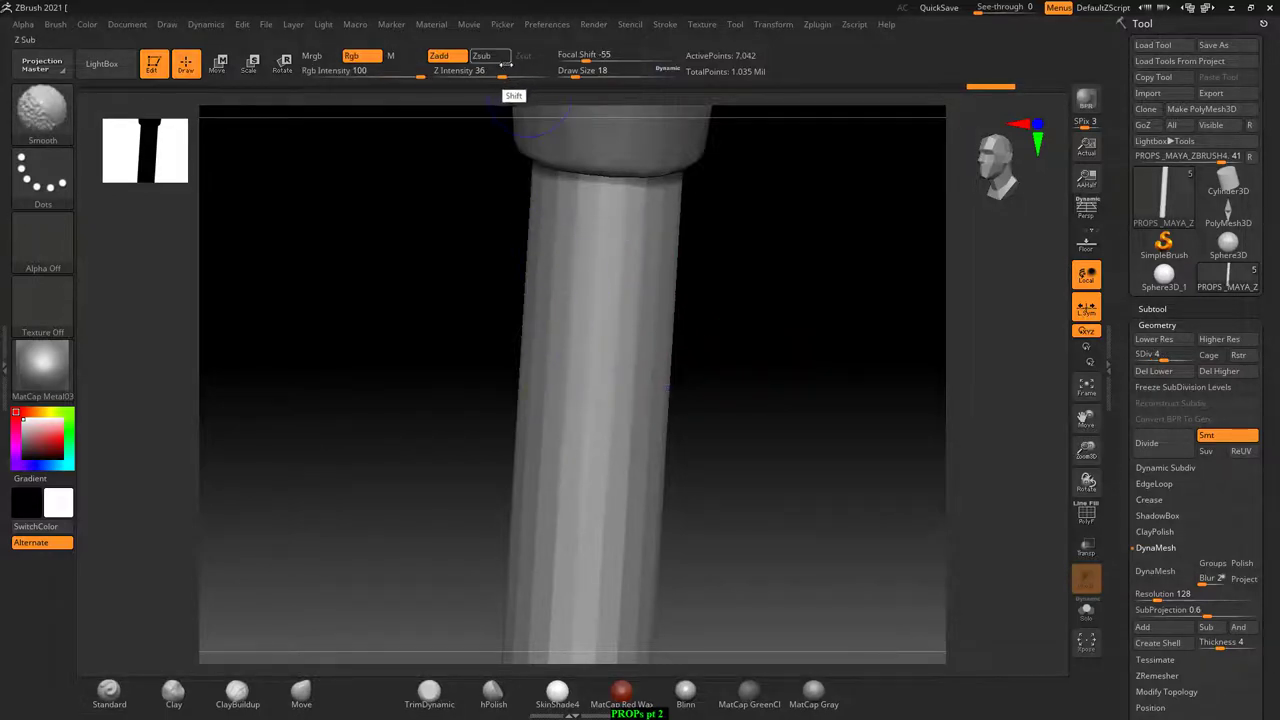
pyautogui.press('alt')
pyautogui.moveTo(492, 71); pyautogui.dragTo(488, 72)
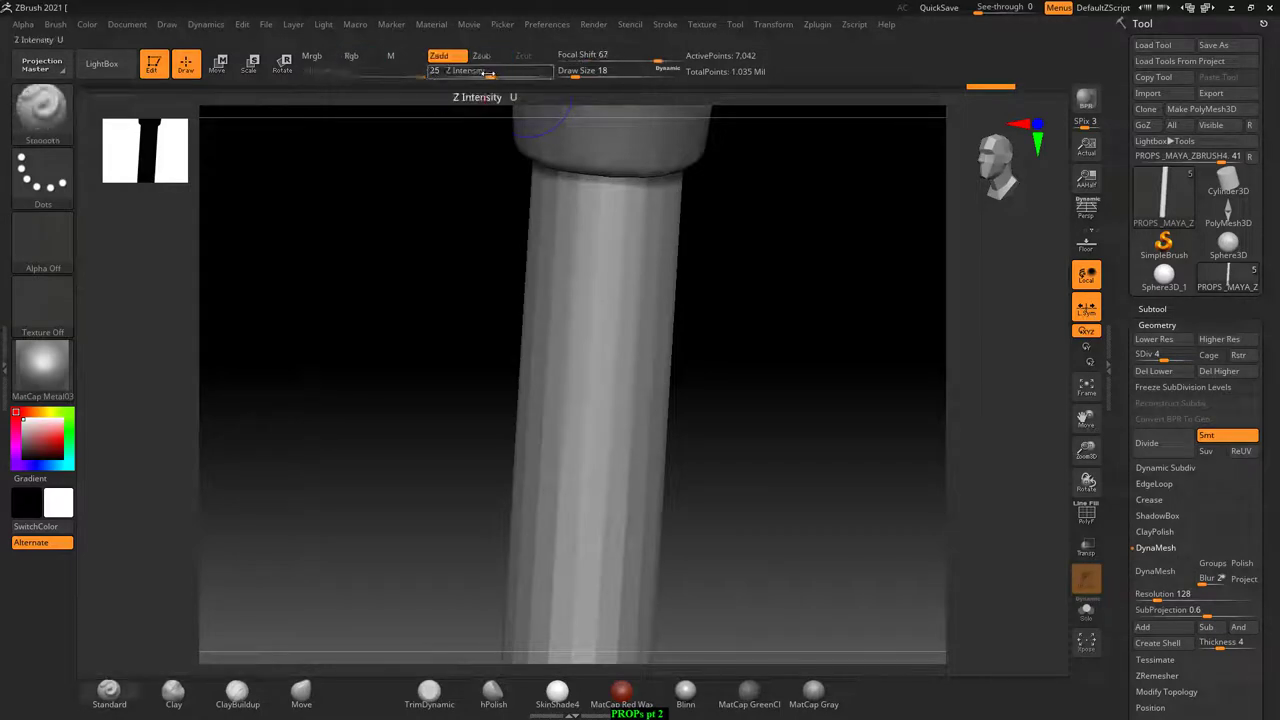
pyautogui.keyDown('shift'); pyautogui.moveTo(600, 228); pyautogui.dragTo(626, 257); pyautogui.keyUp('shift')
pyautogui.hotkey('ctrl', 'z')
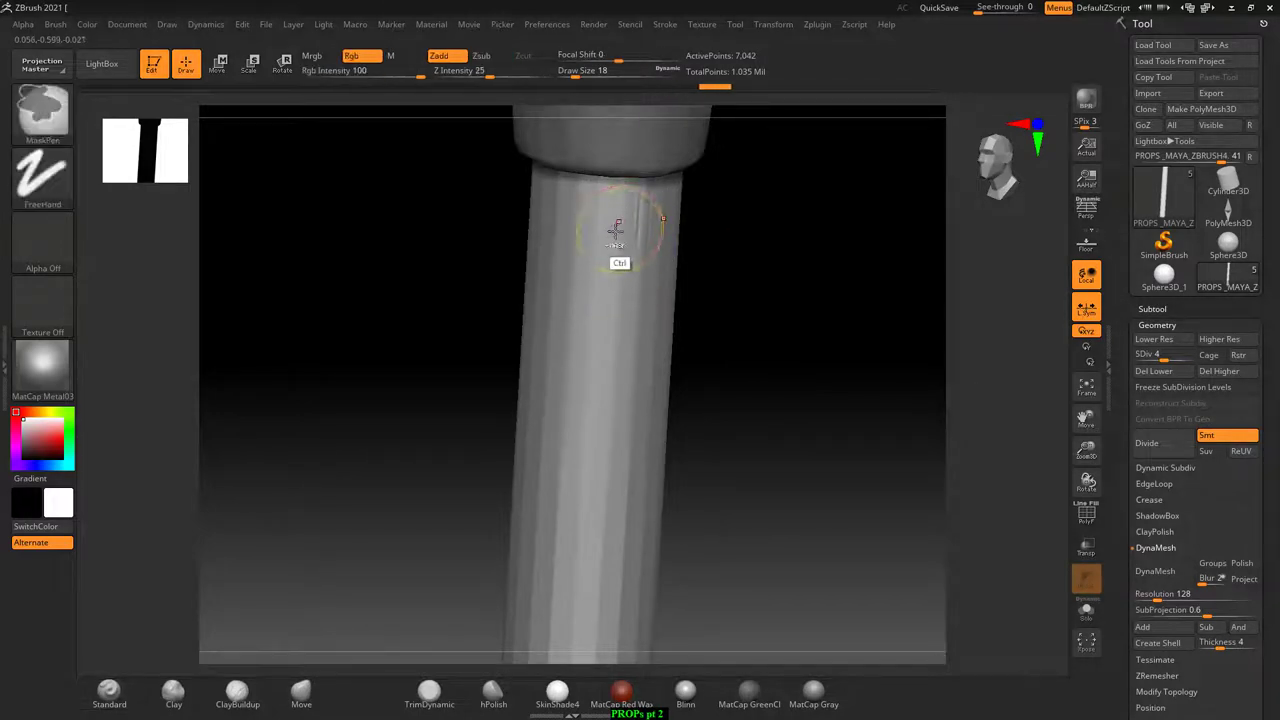
pyautogui.keyDown('shift'); pyautogui.moveTo(489, 75); pyautogui.dragTo(508, 81); pyautogui.keyUp('shift')
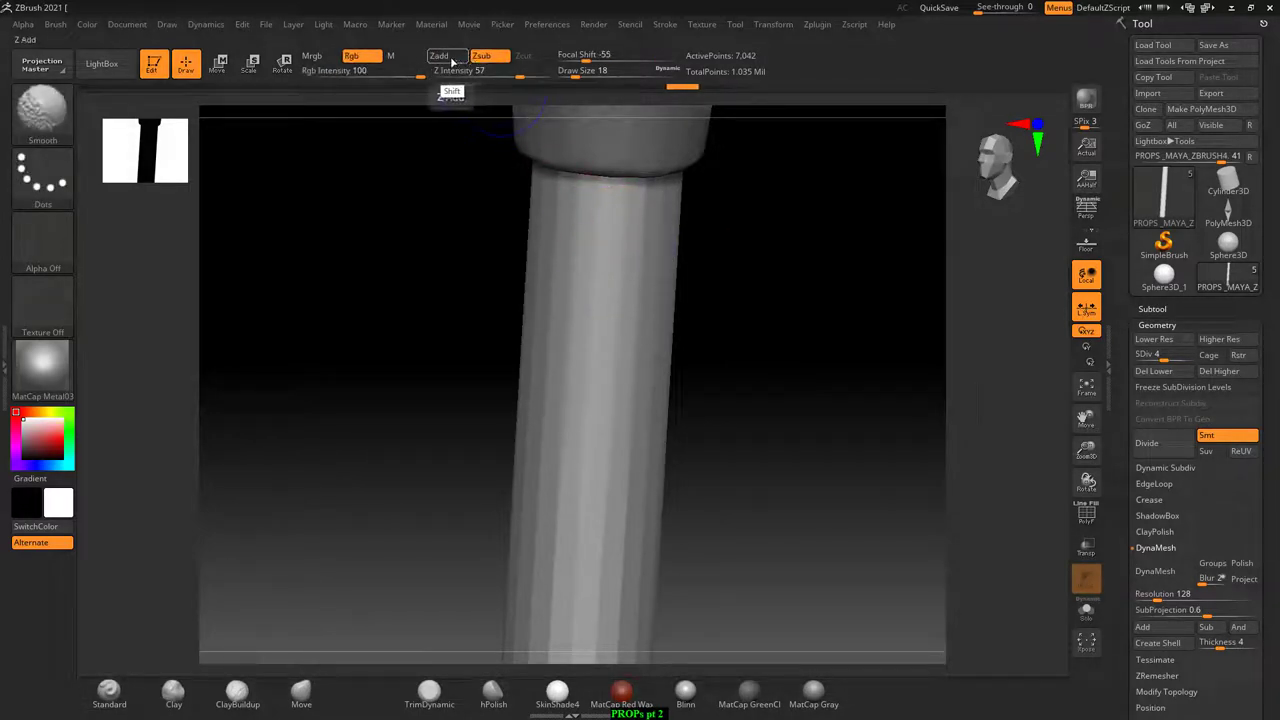
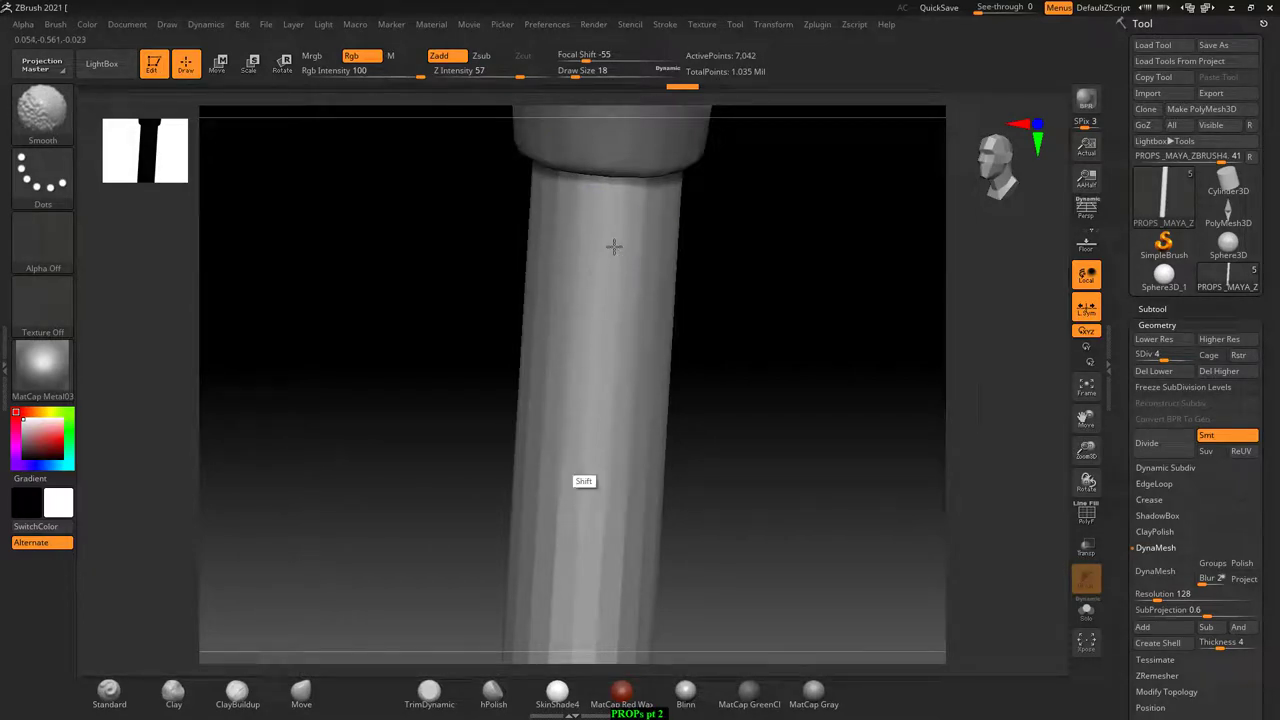
# - Smooth the faceted handle shaft from end to end at subdivision level 4, orbiting around it
pyautogui.moveTo(843, 471)
pyautogui.mouseDown()
pyautogui.moveTo(714, 391)
pyautogui.moveTo(680, 330)
pyautogui.mouseUp()
pyautogui.press('shift')
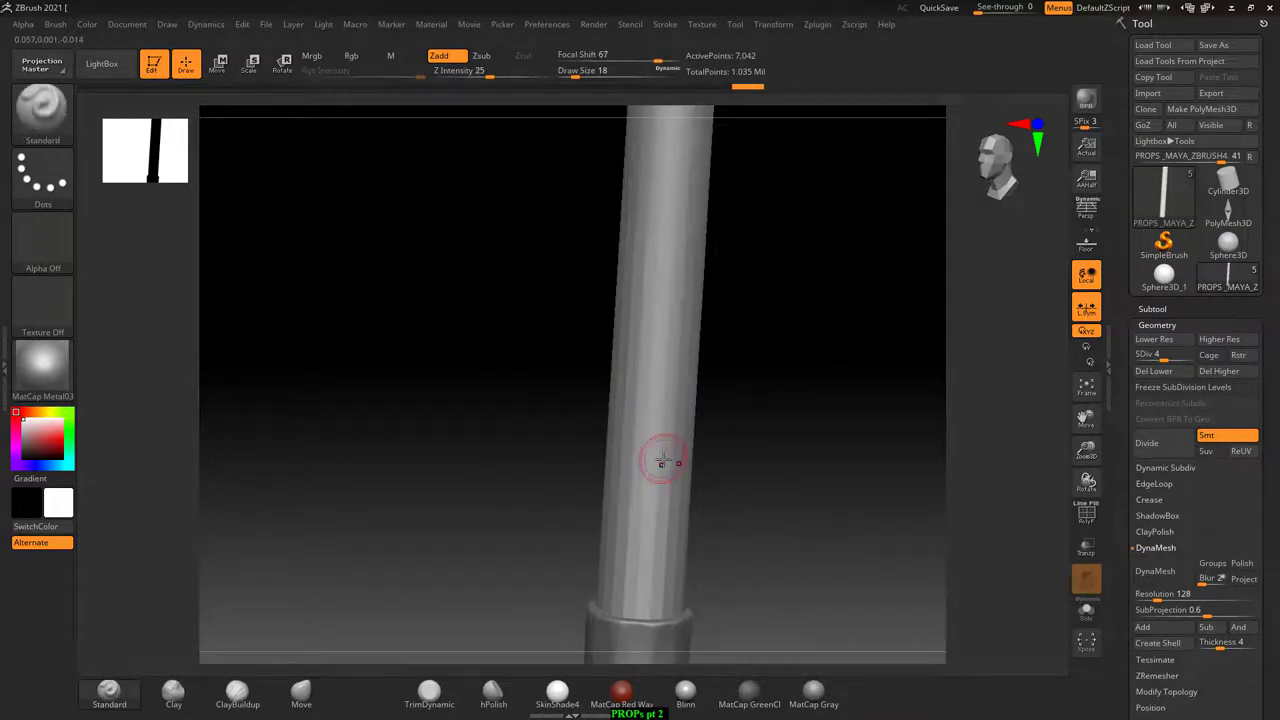
pyautogui.keyDown('shift'); pyautogui.moveTo(725, 408); pyautogui.dragTo(728, 408); pyautogui.keyUp('shift')
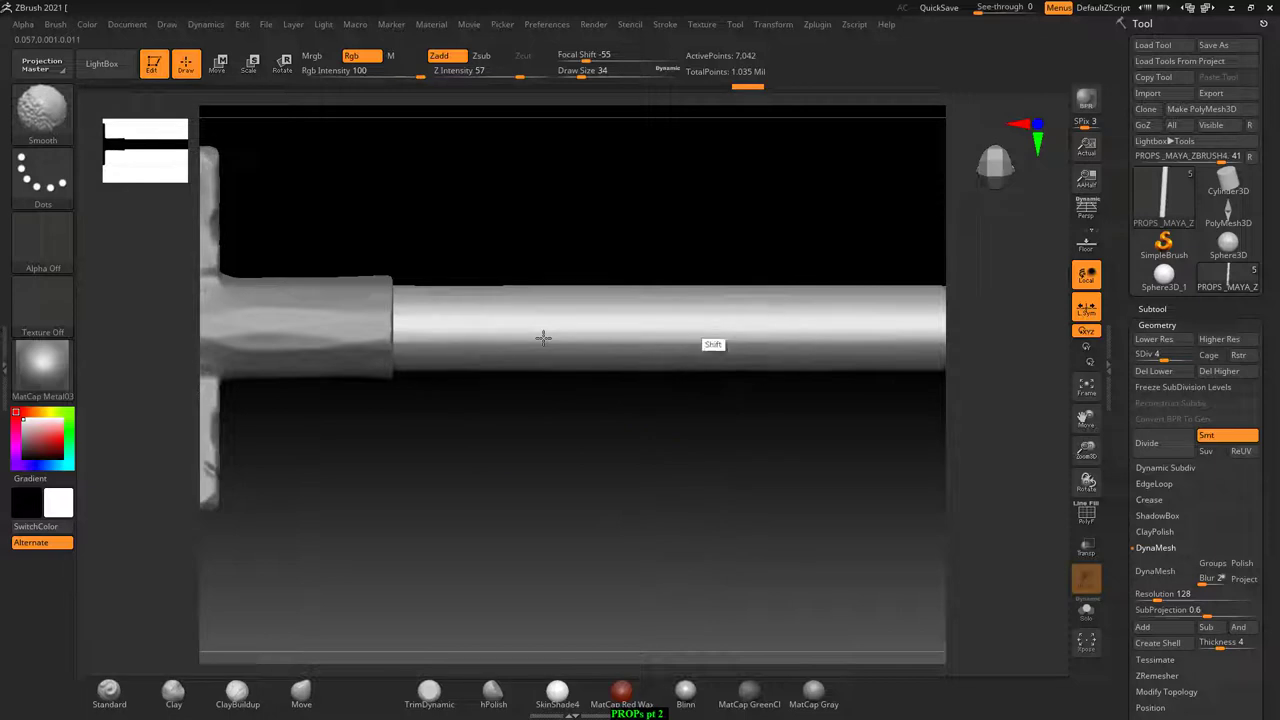
pyautogui.keyDown('shift'); pyautogui.moveTo(817, 457); pyautogui.dragTo(634, 380); pyautogui.keyUp('shift')
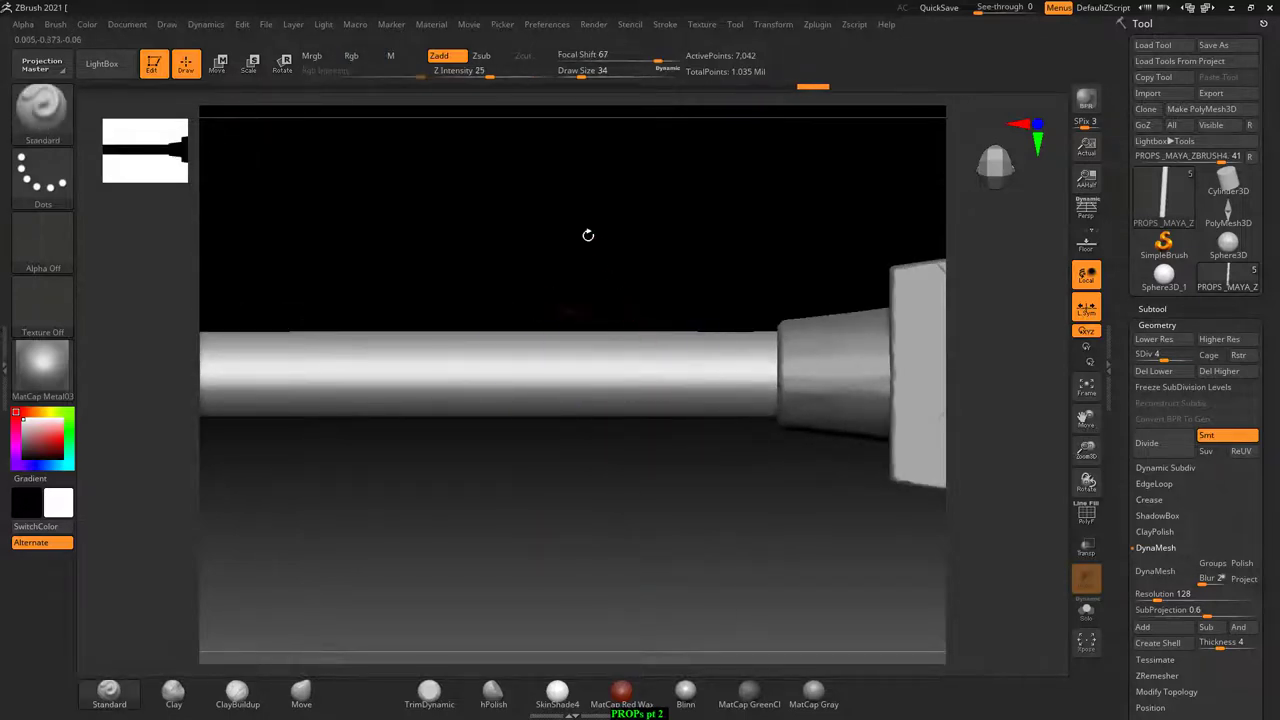
pyautogui.moveTo(588, 235)
pyautogui.mouseDown()
pyautogui.moveTo(608, 426)
pyautogui.moveTo(905, 338)
pyautogui.mouseUp()
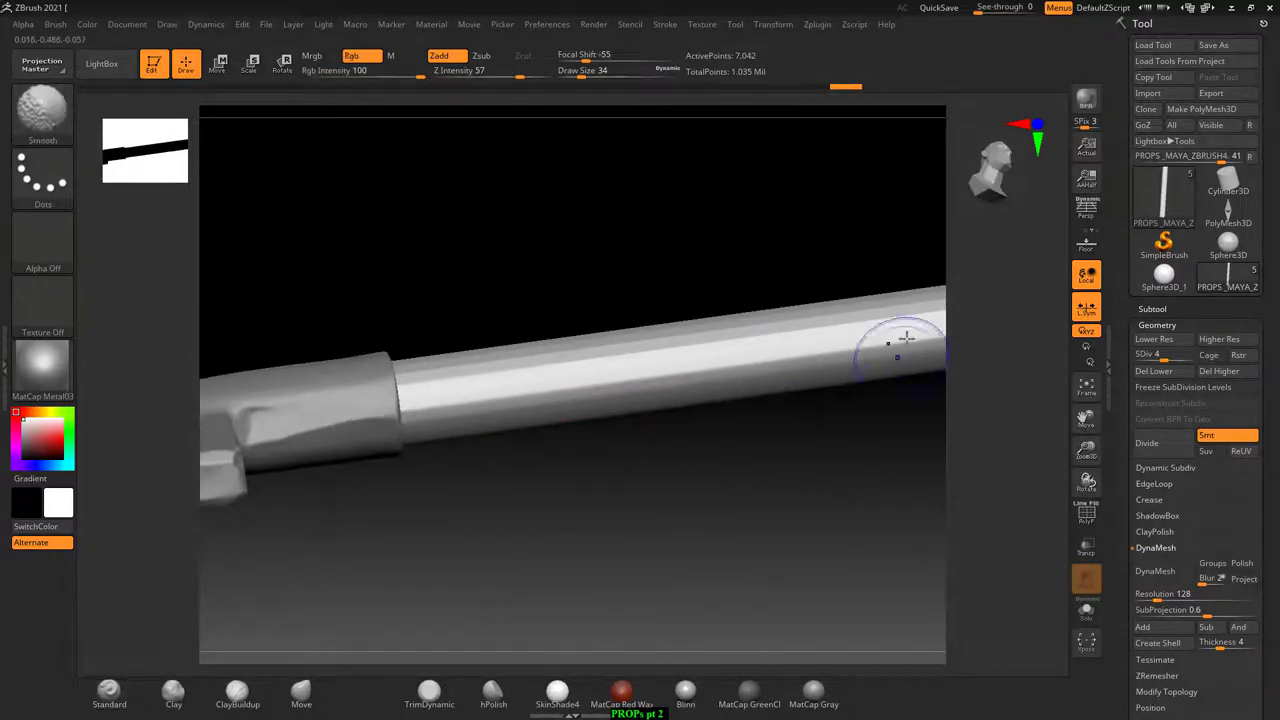
pyautogui.moveTo(457, 434)
pyautogui.mouseDown()
pyautogui.moveTo(798, 454)
pyautogui.moveTo(777, 410)
pyautogui.mouseUp()
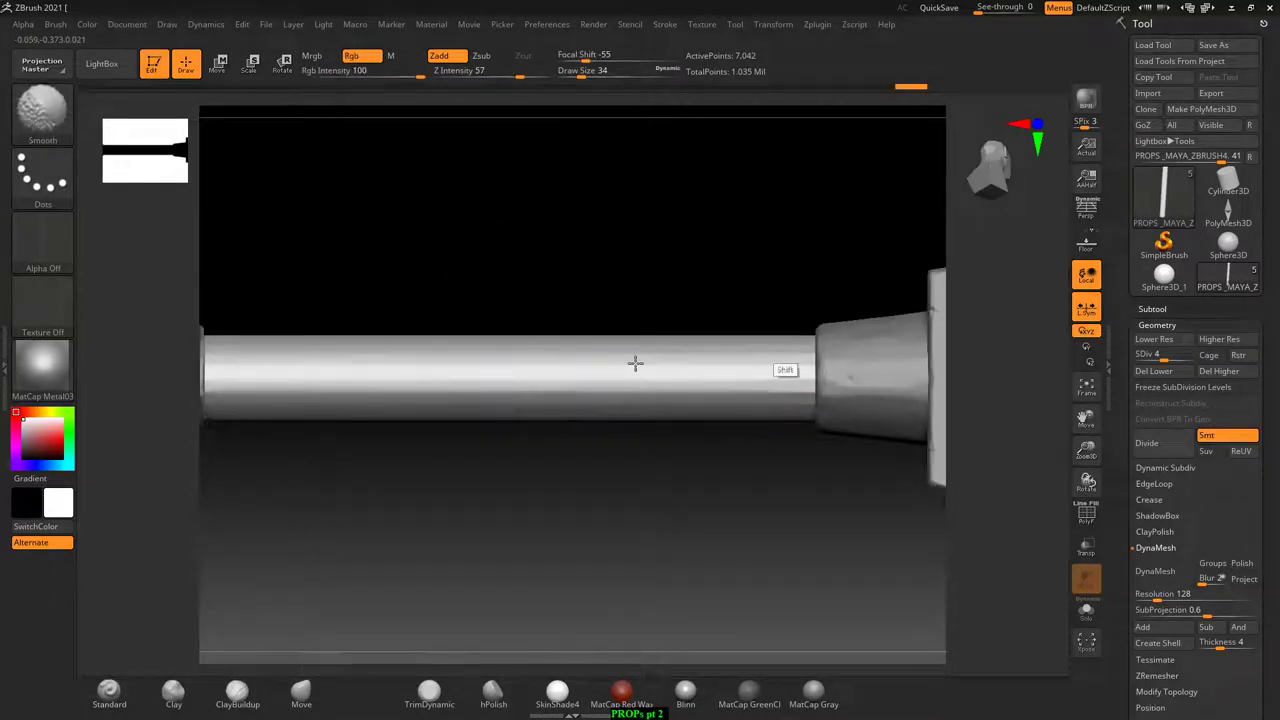
pyautogui.moveTo(606, 291); pyautogui.dragTo(631, 326)
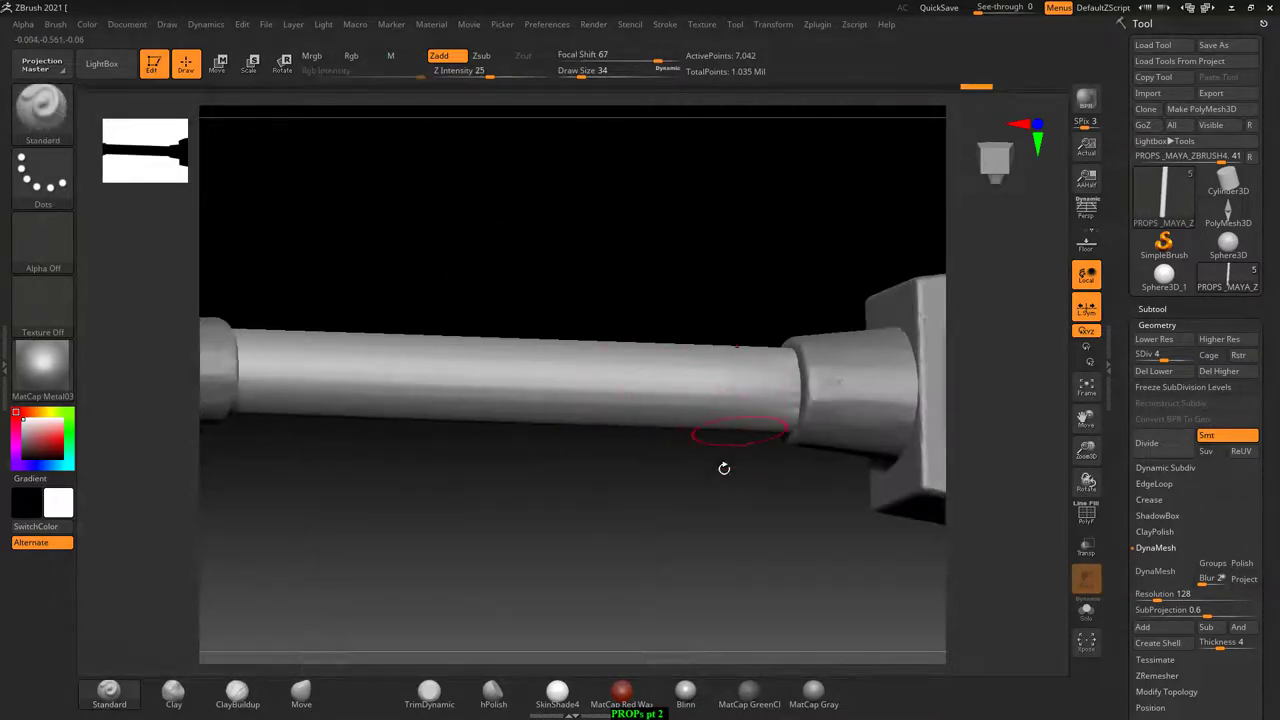
pyautogui.moveTo(724, 468); pyautogui.dragTo(720, 531)
pyautogui.keyDown('shift'); pyautogui.moveTo(771, 437); pyautogui.dragTo(729, 323); pyautogui.keyUp('shift')
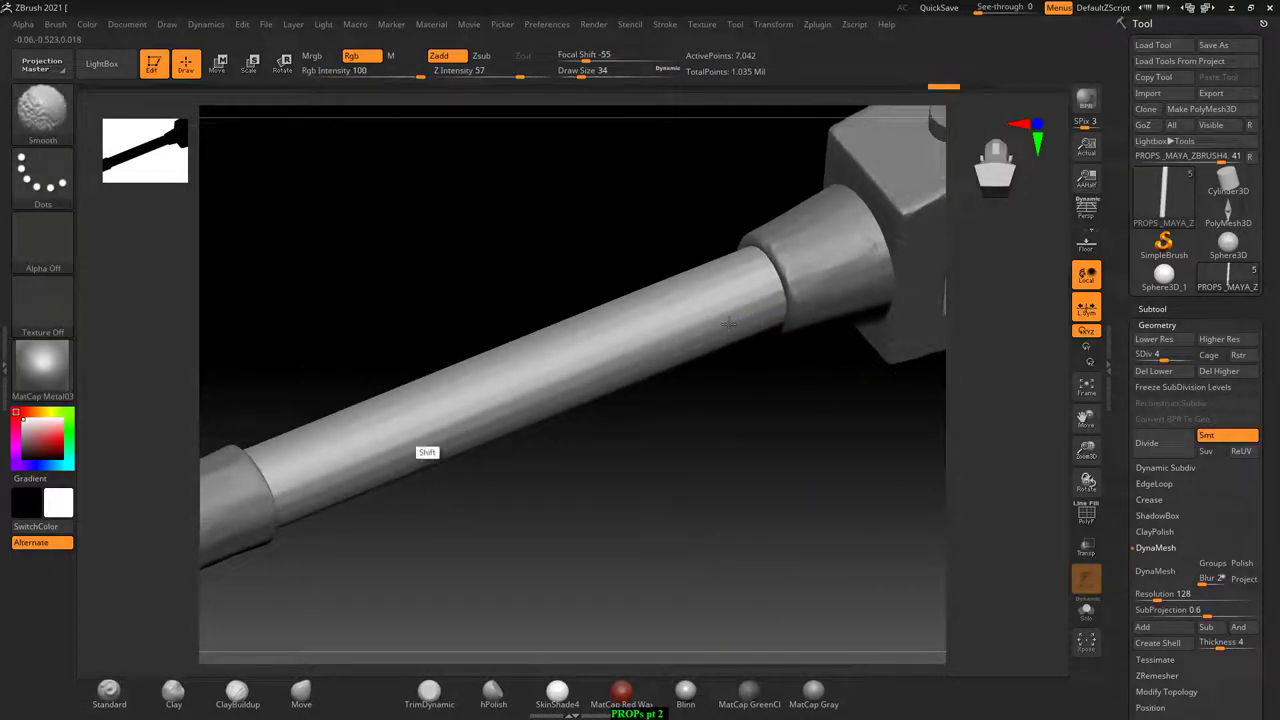
pyautogui.moveTo(577, 429); pyautogui.dragTo(717, 481)
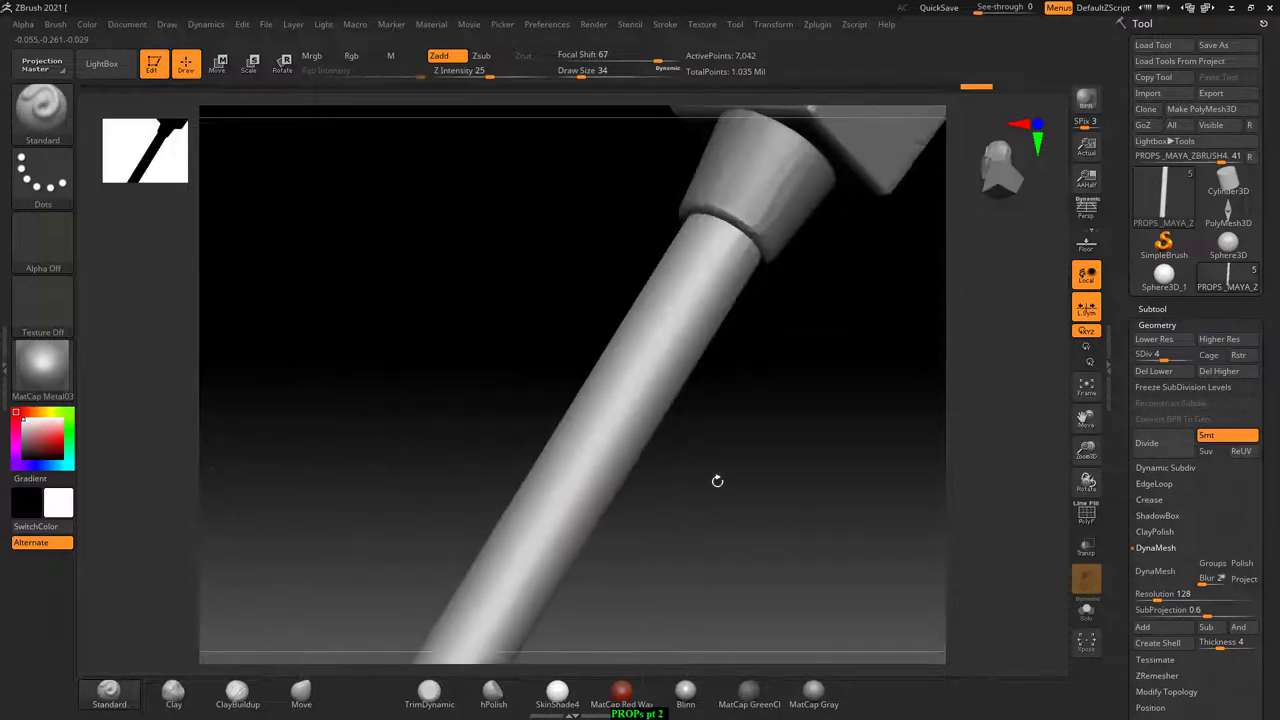
# - Raise the handle to subdivision level 6 (112,642 points) and smooth the shaft again
pyautogui.press('d')
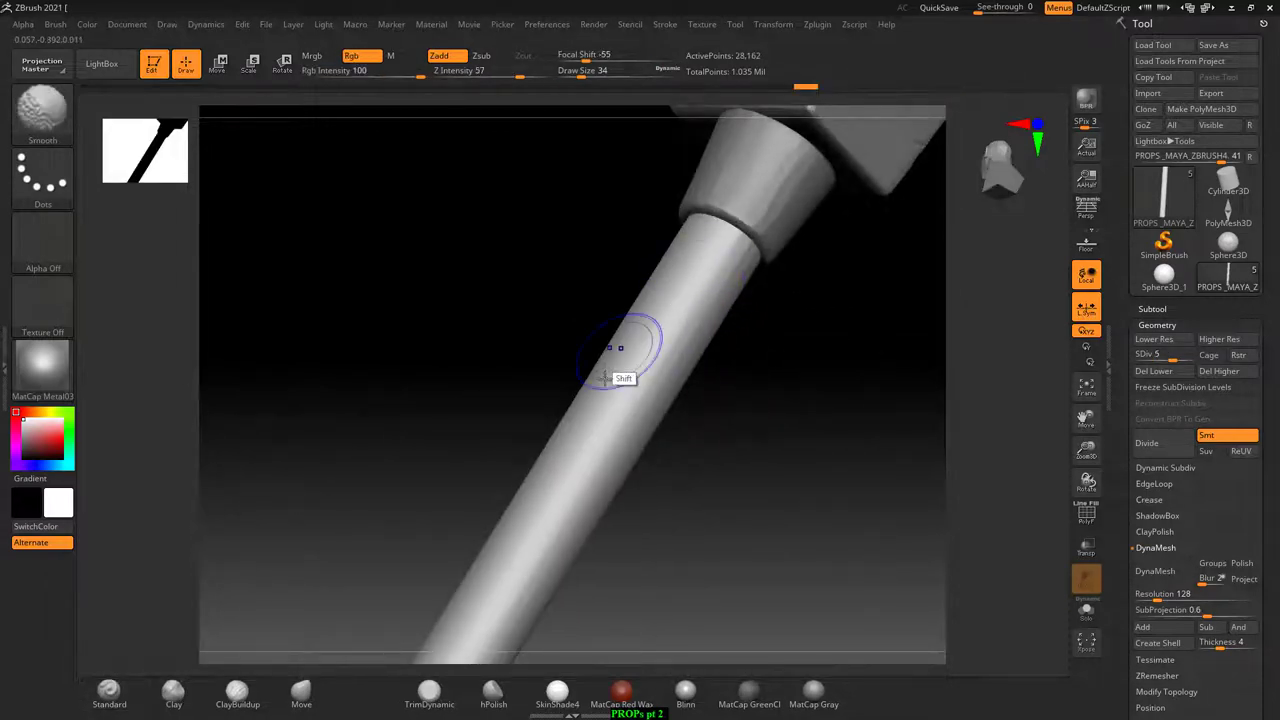
pyautogui.press('shift')
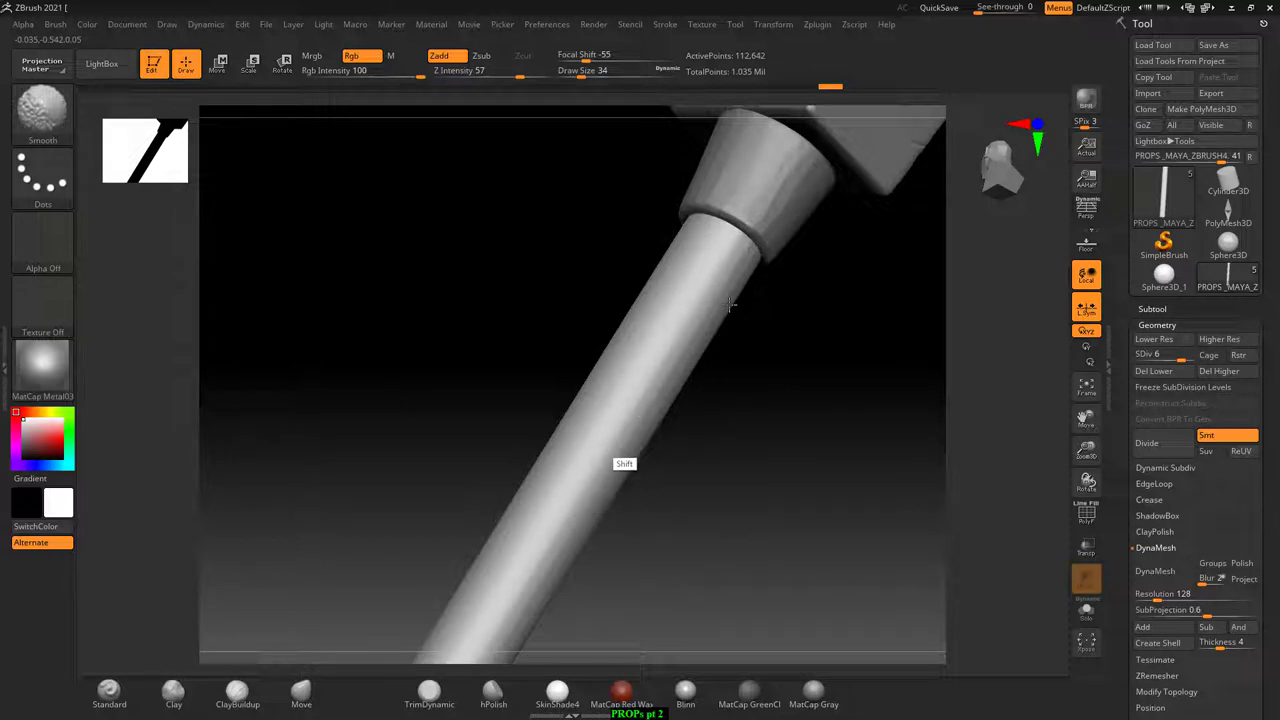
pyautogui.moveTo(602, 556)
pyautogui.keyDown('shift'); pyautogui.mouseDown()
pyautogui.moveTo(796, 436)
pyautogui.moveTo(768, 250)
pyautogui.mouseUp(); pyautogui.keyUp('shift')
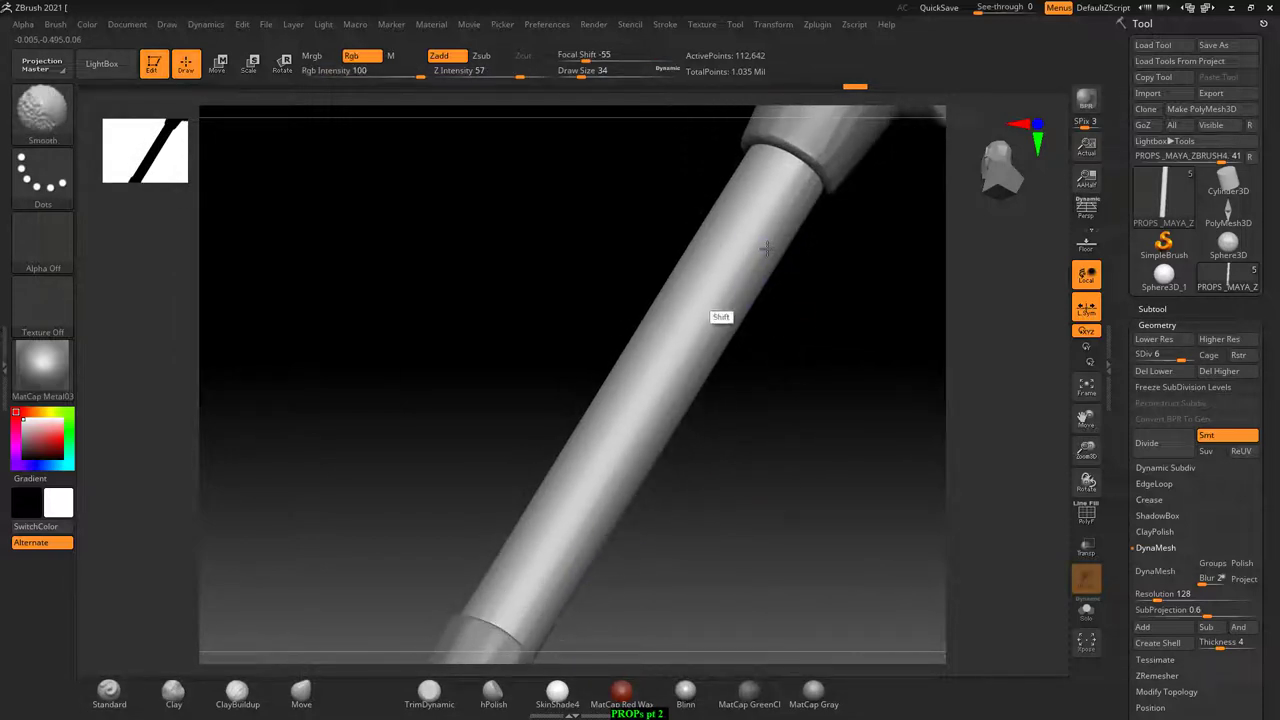
pyautogui.moveTo(823, 409)
pyautogui.mouseDown()
pyautogui.moveTo(823, 466)
pyautogui.moveTo(737, 420)
pyautogui.moveTo(806, 518)
pyautogui.moveTo(871, 380)
pyautogui.moveTo(866, 471)
pyautogui.mouseUp()
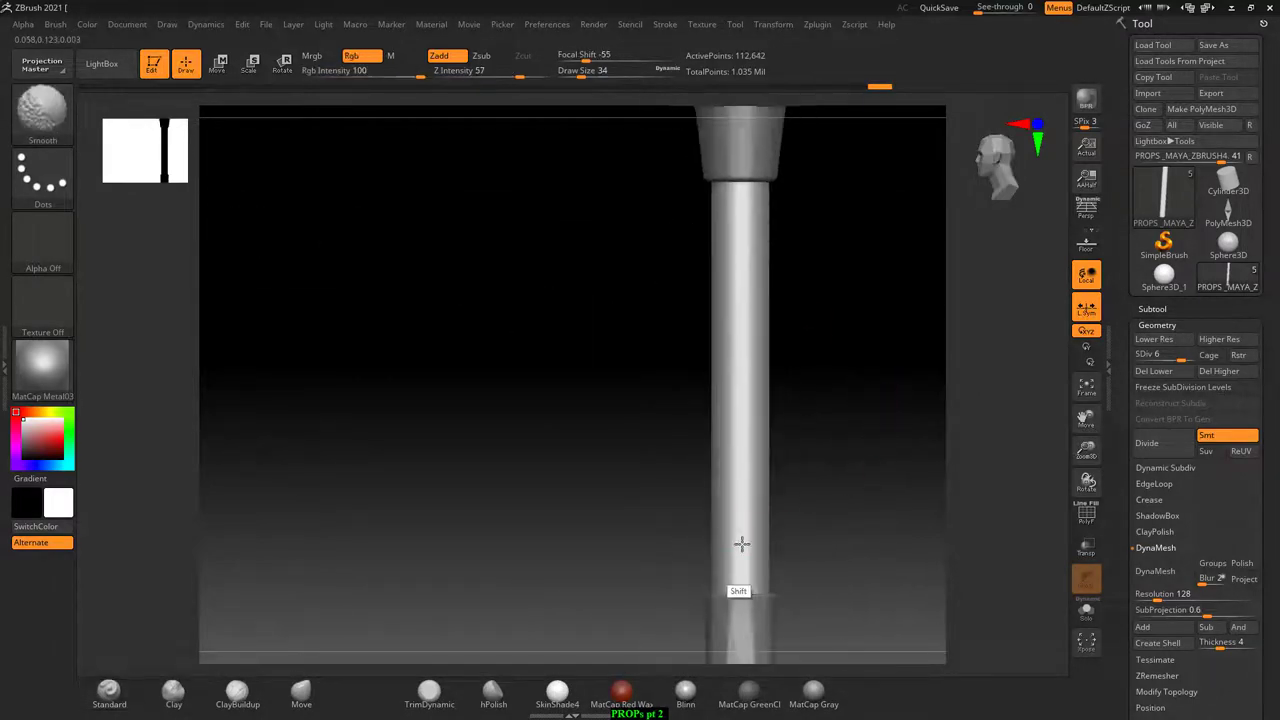
# - Back in ZBrush, select the DamStandard brush from the Brush palette
pyautogui.hotkey('alt', 'Tab')
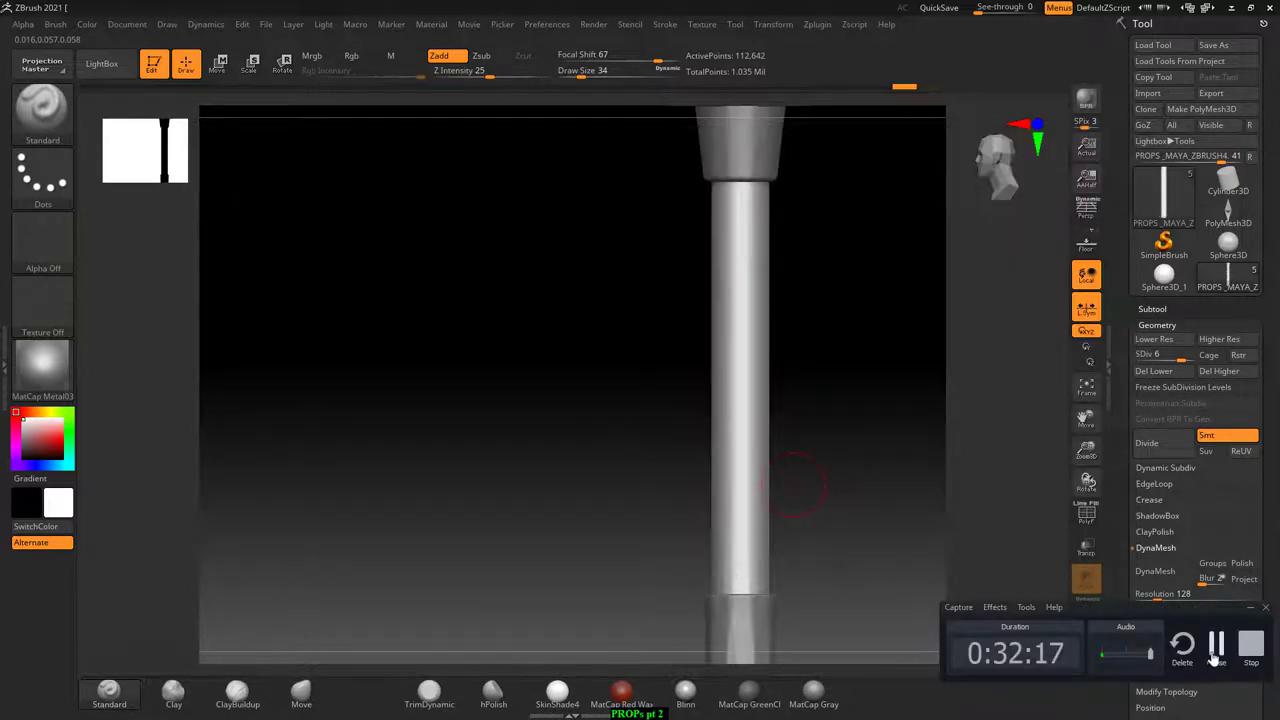
pyautogui.click(1212, 656)
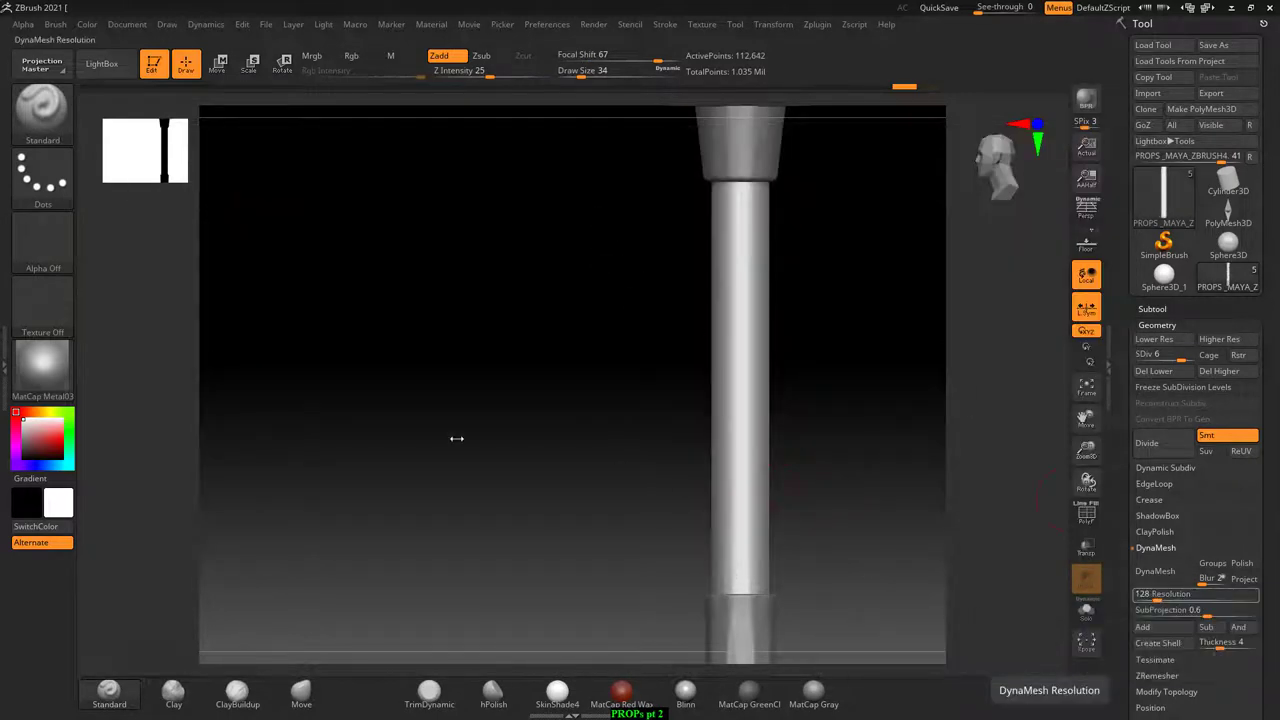
pyautogui.click(43, 108)
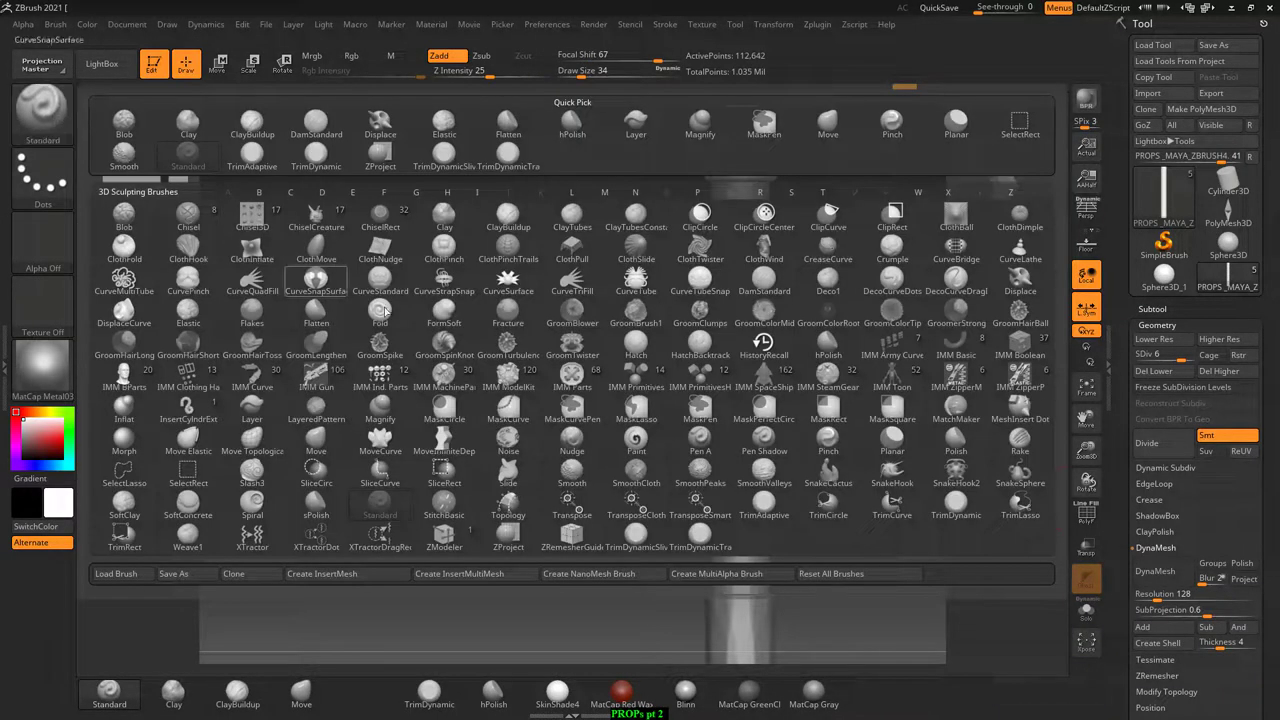
pyautogui.press('d')
pyautogui.click(763, 280)
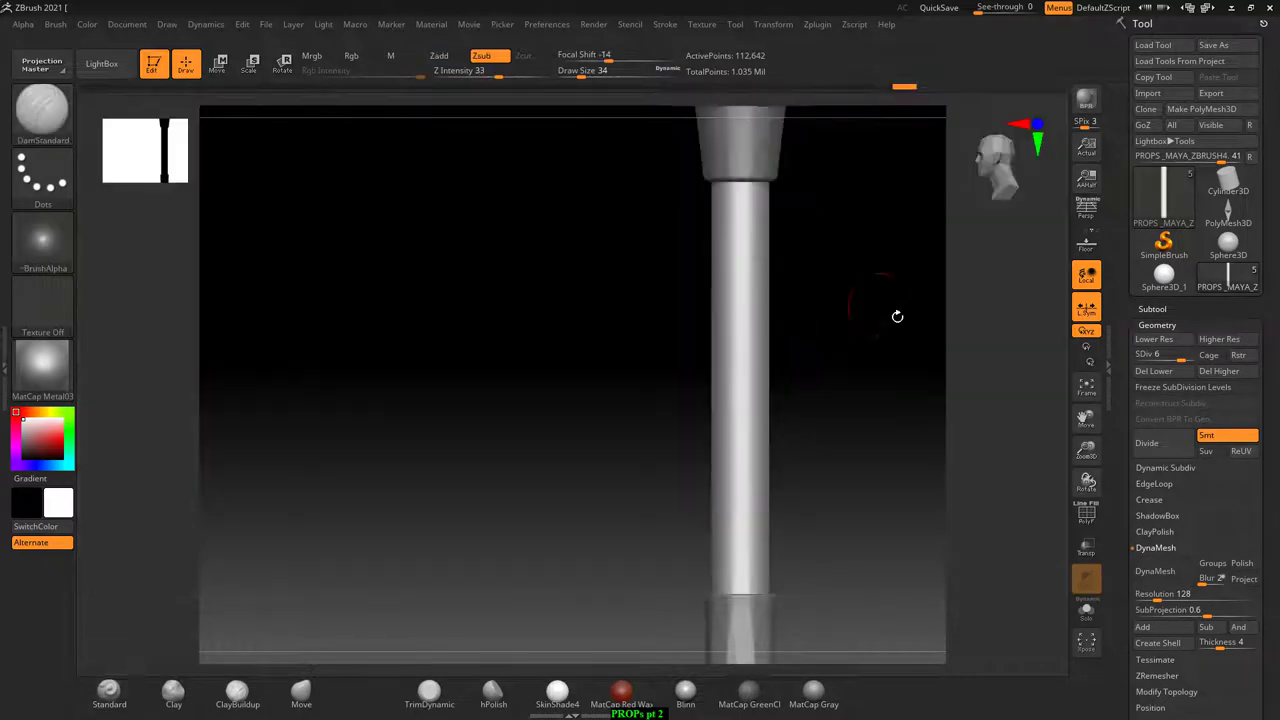
# - Carve vertical wood-grain grooves down the handle near its top
pyautogui.moveTo(844, 313); pyautogui.dragTo(786, 406)
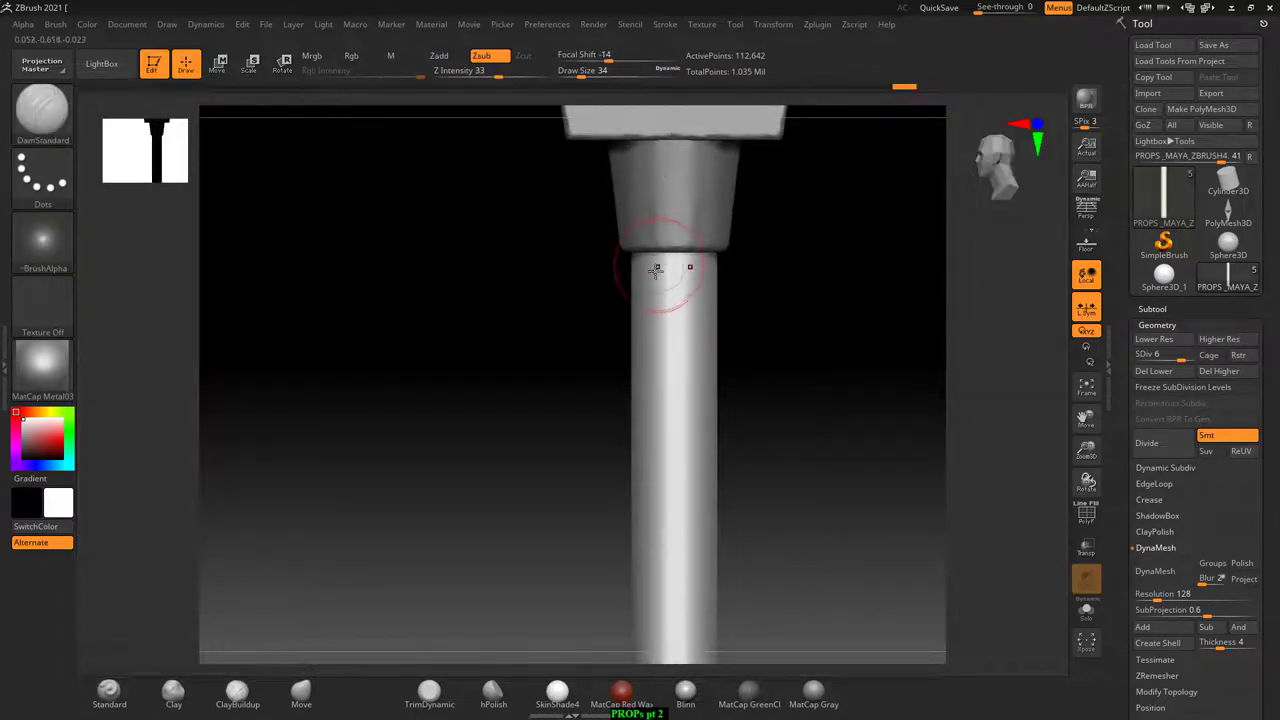
pyautogui.moveTo(806, 291); pyautogui.dragTo(661, 288)
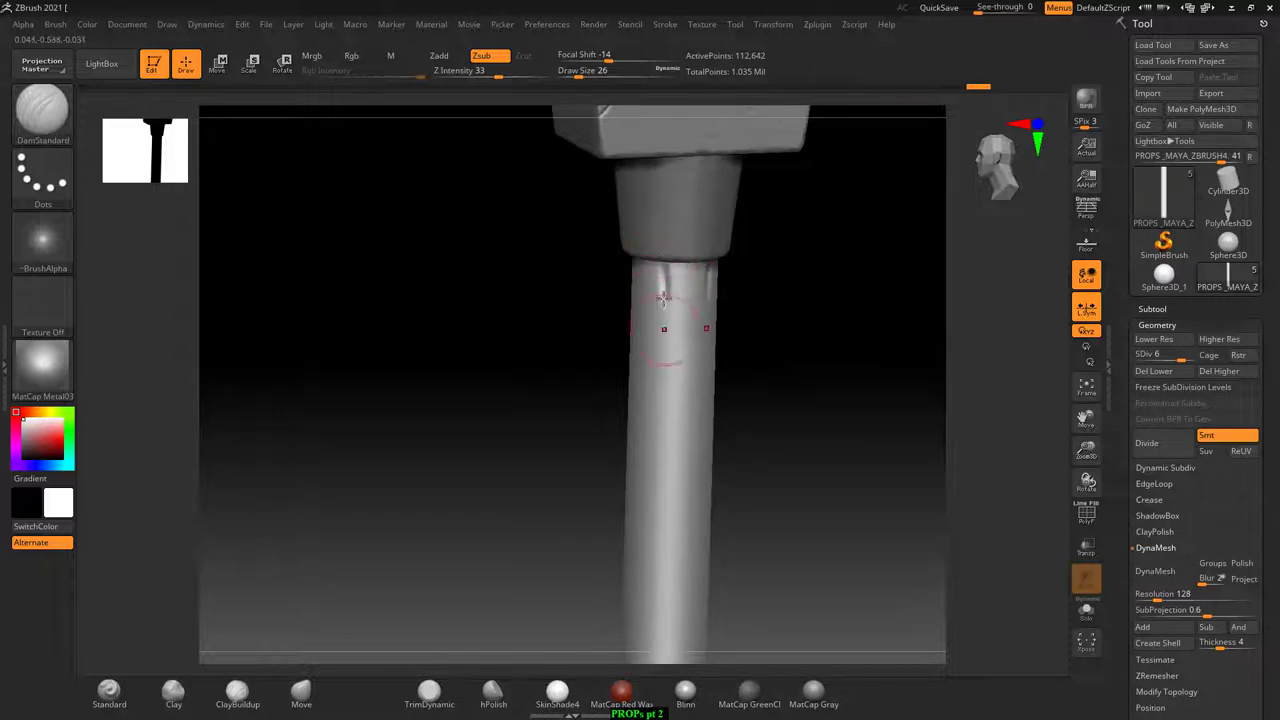
pyautogui.moveTo(660, 264); pyautogui.dragTo(660, 273)
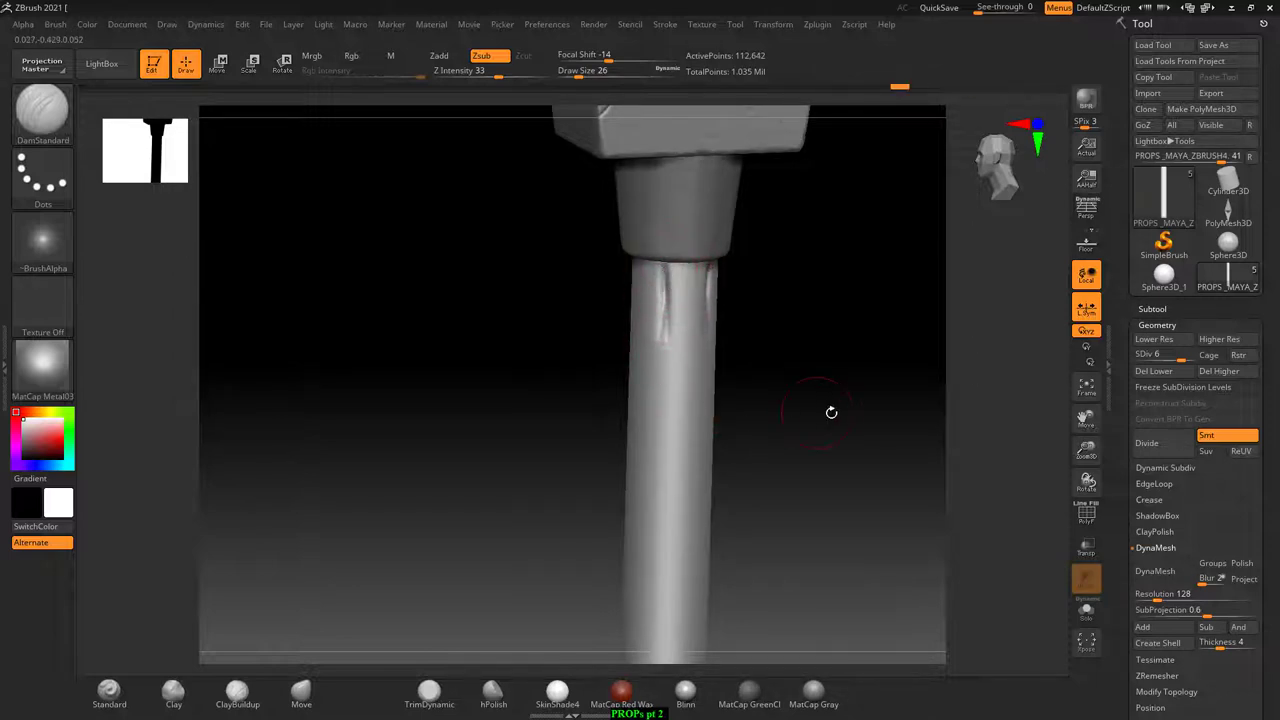
pyautogui.keyDown('alt'); pyautogui.moveTo(831, 412); pyautogui.dragTo(768, 300); pyautogui.keyUp('alt')
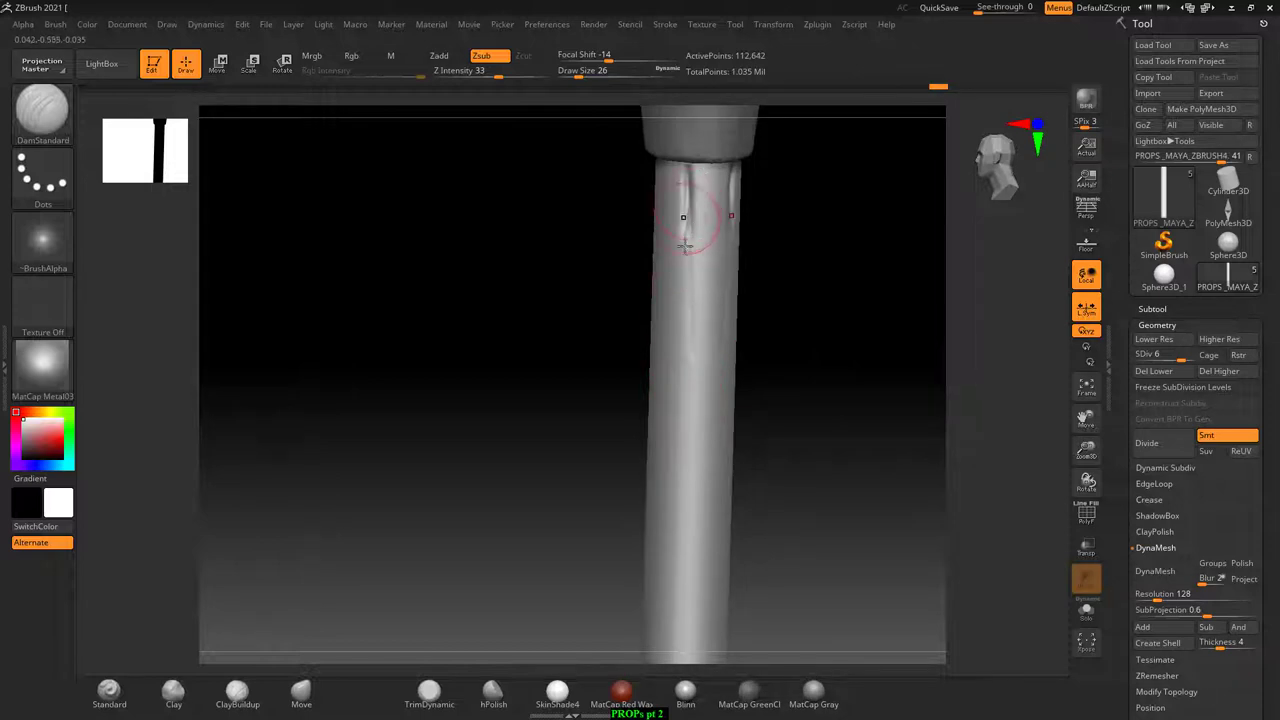
pyautogui.moveTo(683, 245); pyautogui.dragTo(686, 523)
pyautogui.keyDown('alt'); pyautogui.moveTo(865, 480); pyautogui.dragTo(851, 306); pyautogui.keyUp('alt')
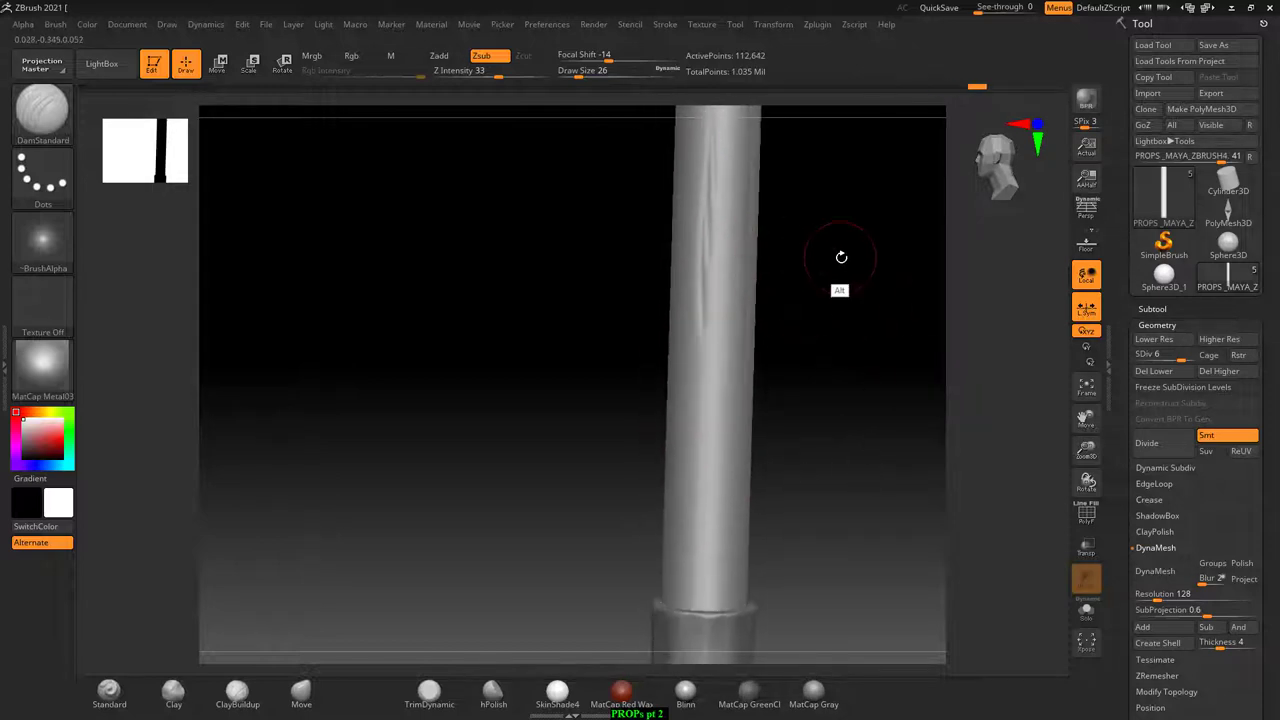
# - Carve more grooves from the top collar down the middle toward the base
pyautogui.moveTo(838, 240)
pyautogui.keyDown('alt'); pyautogui.mouseDown()
pyautogui.moveTo(686, 224)
pyautogui.moveTo(671, 486)
pyautogui.mouseUp(); pyautogui.keyUp('alt')
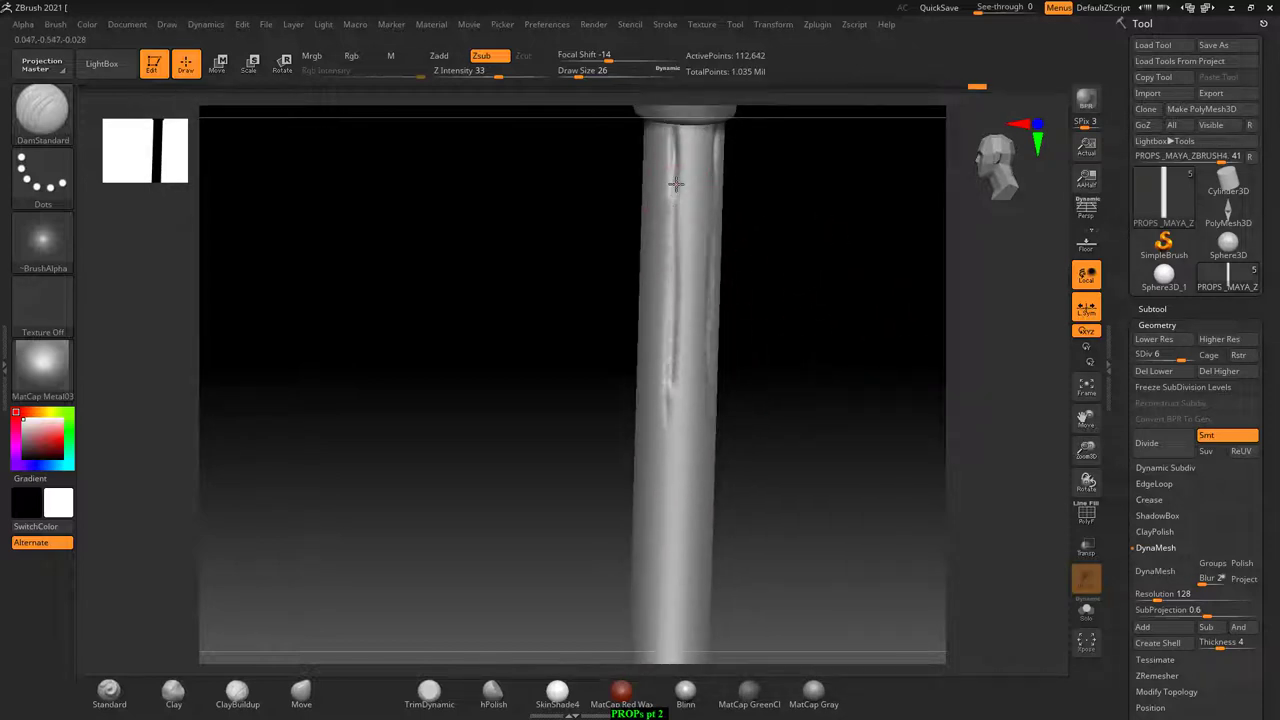
pyautogui.moveTo(789, 449)
pyautogui.keyDown('alt'); pyautogui.mouseDown()
pyautogui.moveTo(722, 390)
pyautogui.moveTo(677, 484)
pyautogui.mouseUp(); pyautogui.keyUp('alt')
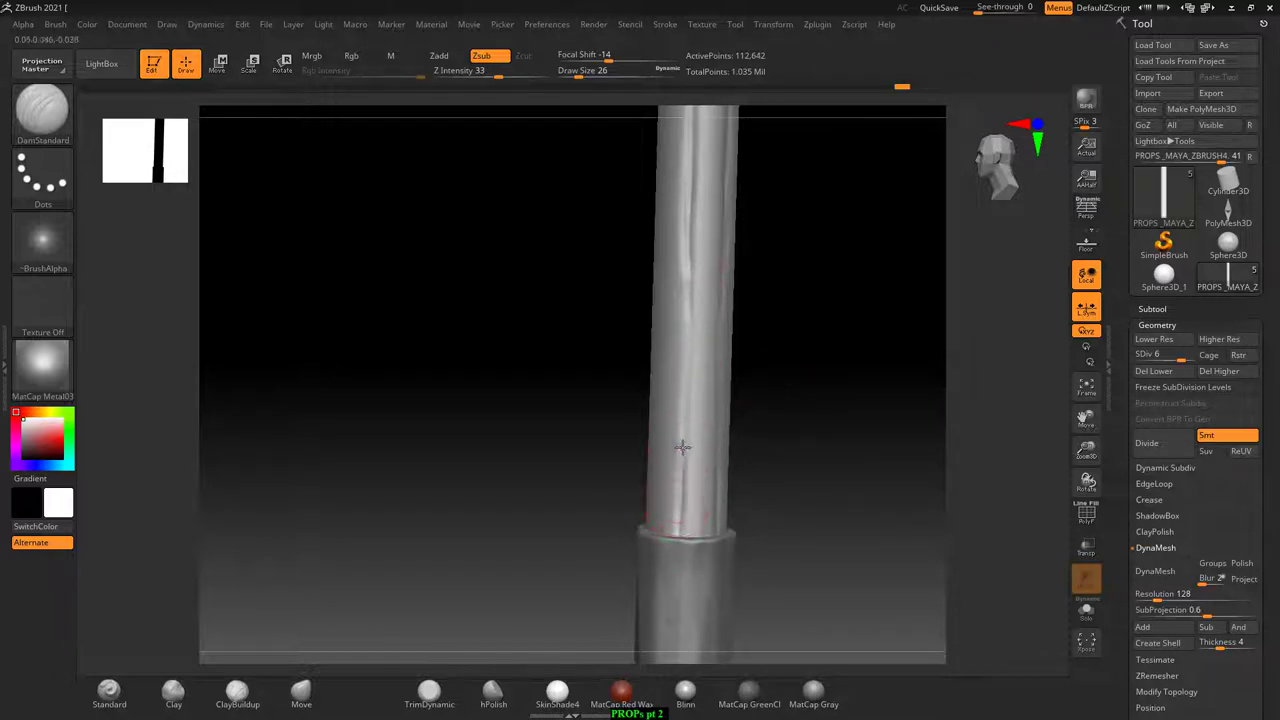
pyautogui.moveTo(677, 555); pyautogui.dragTo(680, 471)
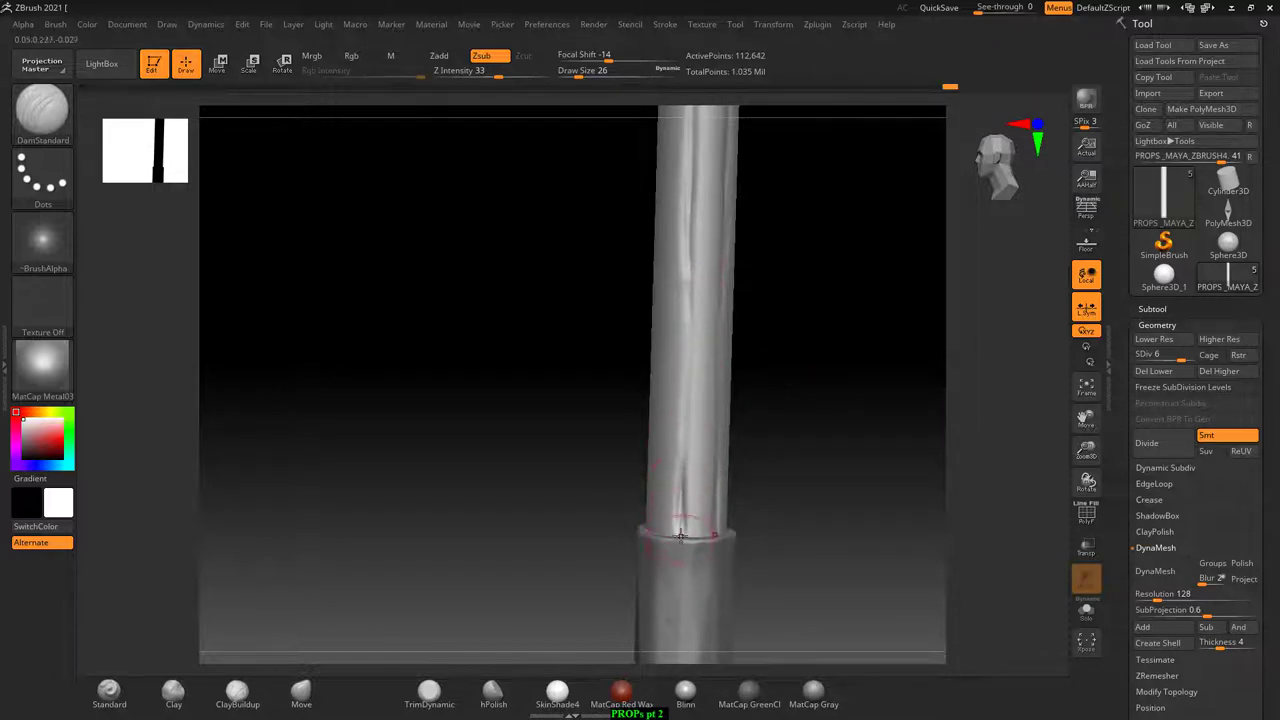
pyautogui.moveTo(805, 372)
pyautogui.keyDown('shift'); pyautogui.mouseDown()
pyautogui.moveTo(822, 288)
pyautogui.moveTo(710, 303)
pyautogui.mouseUp(); pyautogui.keyUp('shift')
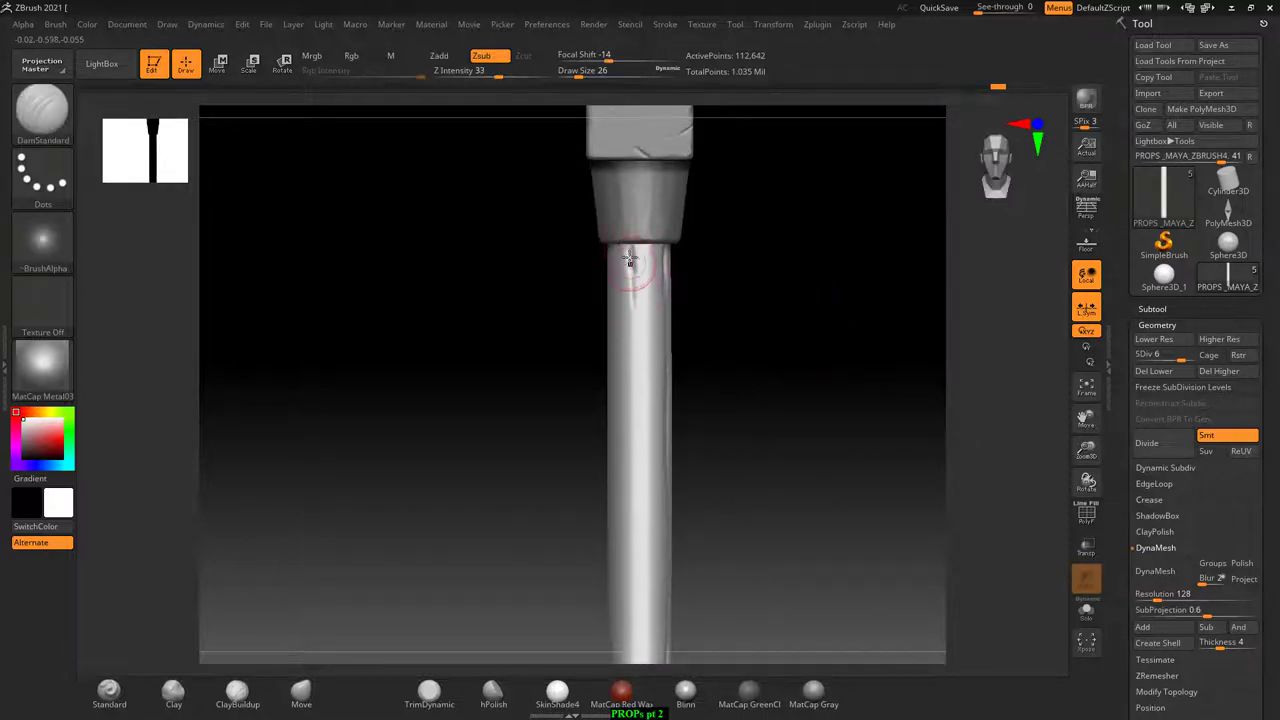
pyautogui.moveTo(630, 260); pyautogui.dragTo(634, 390)
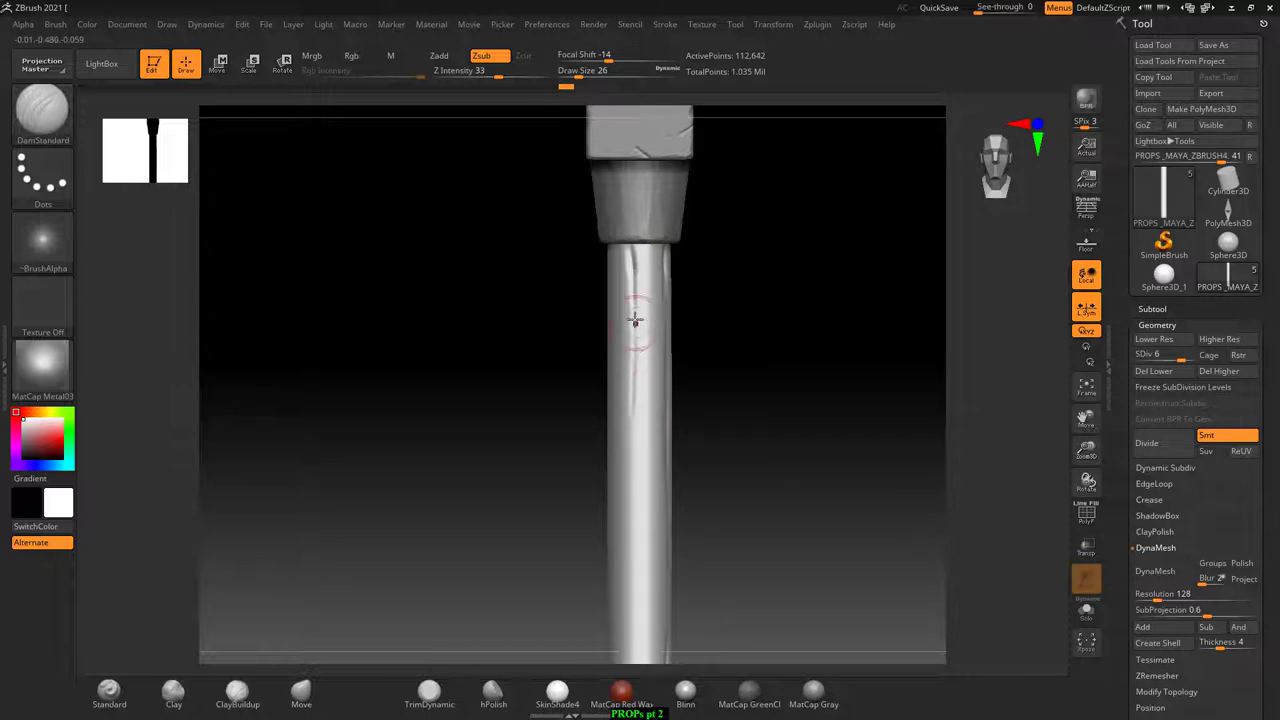
pyautogui.keyDown('alt'); pyautogui.moveTo(763, 451); pyautogui.dragTo(796, 318); pyautogui.keyUp('alt')
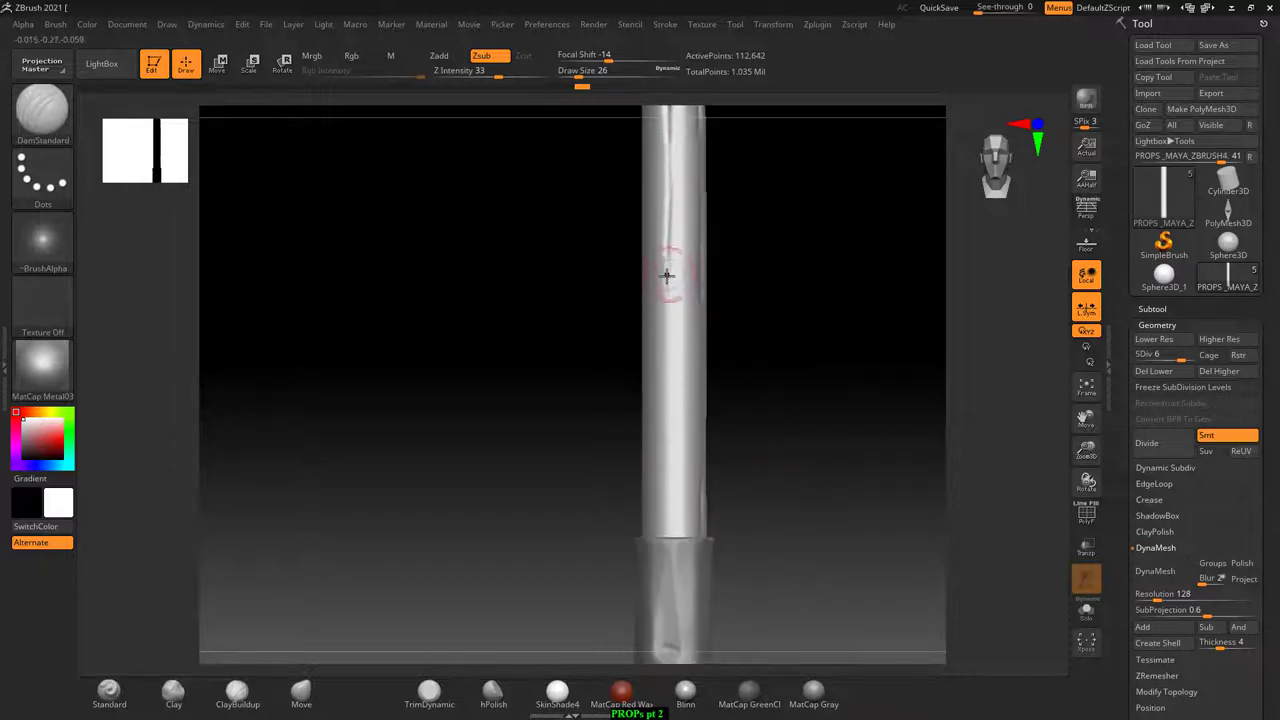
pyautogui.moveTo(660, 289)
pyautogui.mouseDown()
pyautogui.moveTo(654, 271)
pyautogui.moveTo(658, 536)
pyautogui.moveTo(664, 405)
pyautogui.mouseUp()
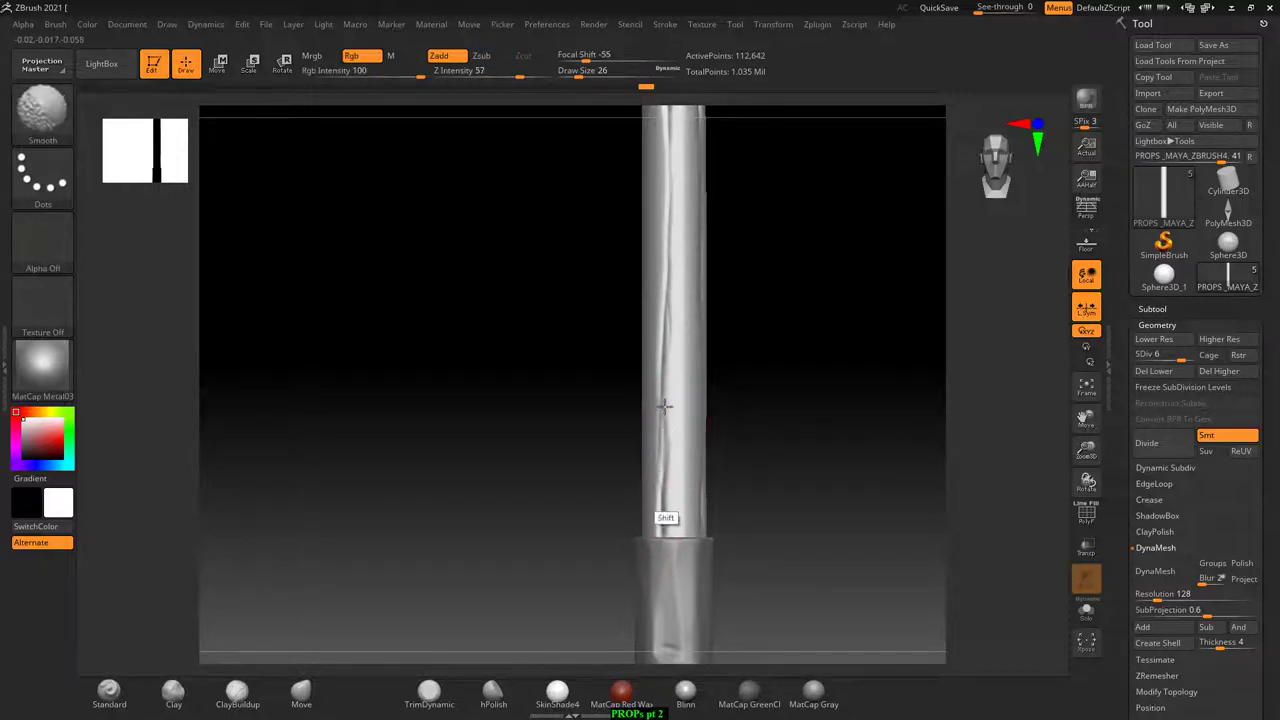
# - Extend the grain grooves further down the handle and smooth some of them
pyautogui.moveTo(791, 211)
pyautogui.keyDown('alt'); pyautogui.mouseDown()
pyautogui.moveTo(800, 346)
pyautogui.moveTo(786, 320)
pyautogui.moveTo(700, 260)
pyautogui.moveTo(643, 266)
pyautogui.moveTo(645, 430)
pyautogui.mouseUp(); pyautogui.keyUp('alt')
pyautogui.moveTo(674, 471)
pyautogui.keyDown('alt'); pyautogui.mouseDown()
pyautogui.moveTo(694, 271)
pyautogui.moveTo(664, 204)
pyautogui.moveTo(662, 273)
pyautogui.mouseUp(); pyautogui.keyUp('alt')
pyautogui.moveTo(658, 328); pyautogui.dragTo(656, 388)
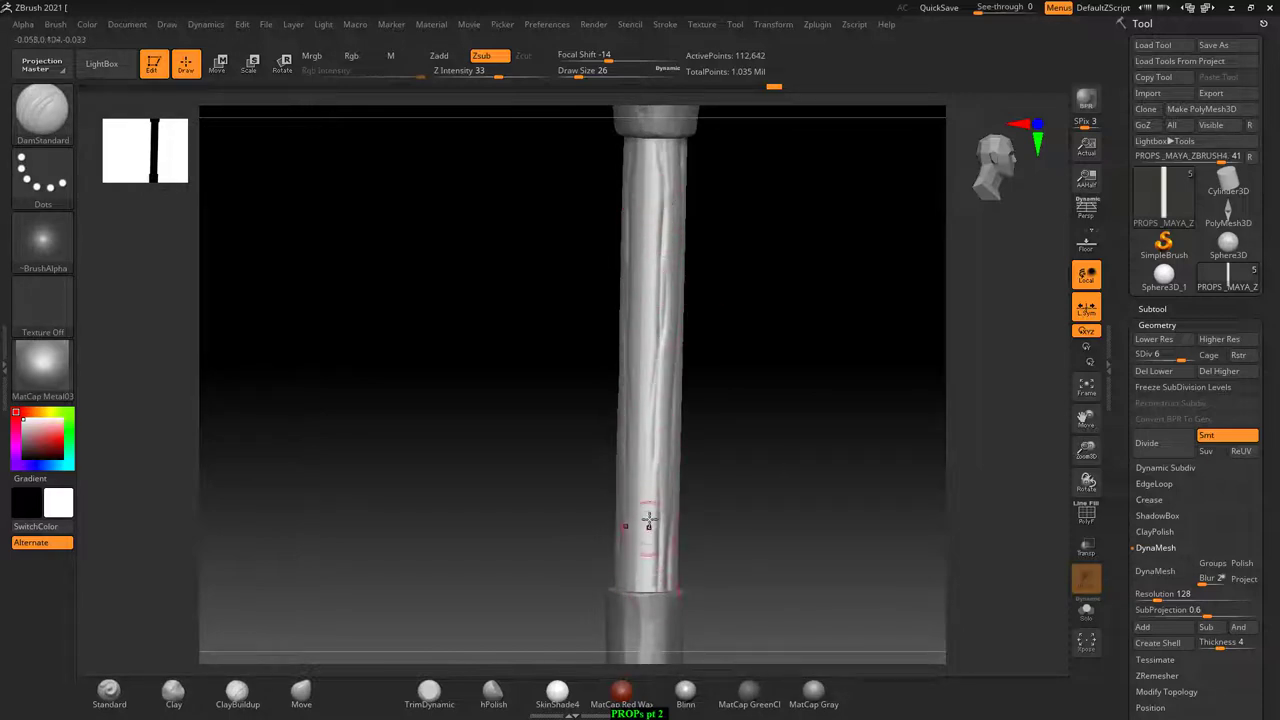
pyautogui.moveTo(730, 490)
pyautogui.mouseDown()
pyautogui.moveTo(771, 471)
pyautogui.moveTo(751, 386)
pyautogui.moveTo(700, 410)
pyautogui.moveTo(655, 386)
pyautogui.moveTo(626, 489)
pyautogui.mouseUp()
pyautogui.press('shift')
pyautogui.moveTo(720, 470)
pyautogui.mouseDown()
pyautogui.moveTo(843, 406)
pyautogui.moveTo(797, 408)
pyautogui.moveTo(651, 500)
pyautogui.moveTo(740, 409)
pyautogui.moveTo(820, 374)
pyautogui.moveTo(864, 382)
pyautogui.moveTo(771, 451)
pyautogui.moveTo(757, 337)
pyautogui.moveTo(794, 340)
pyautogui.mouseUp()
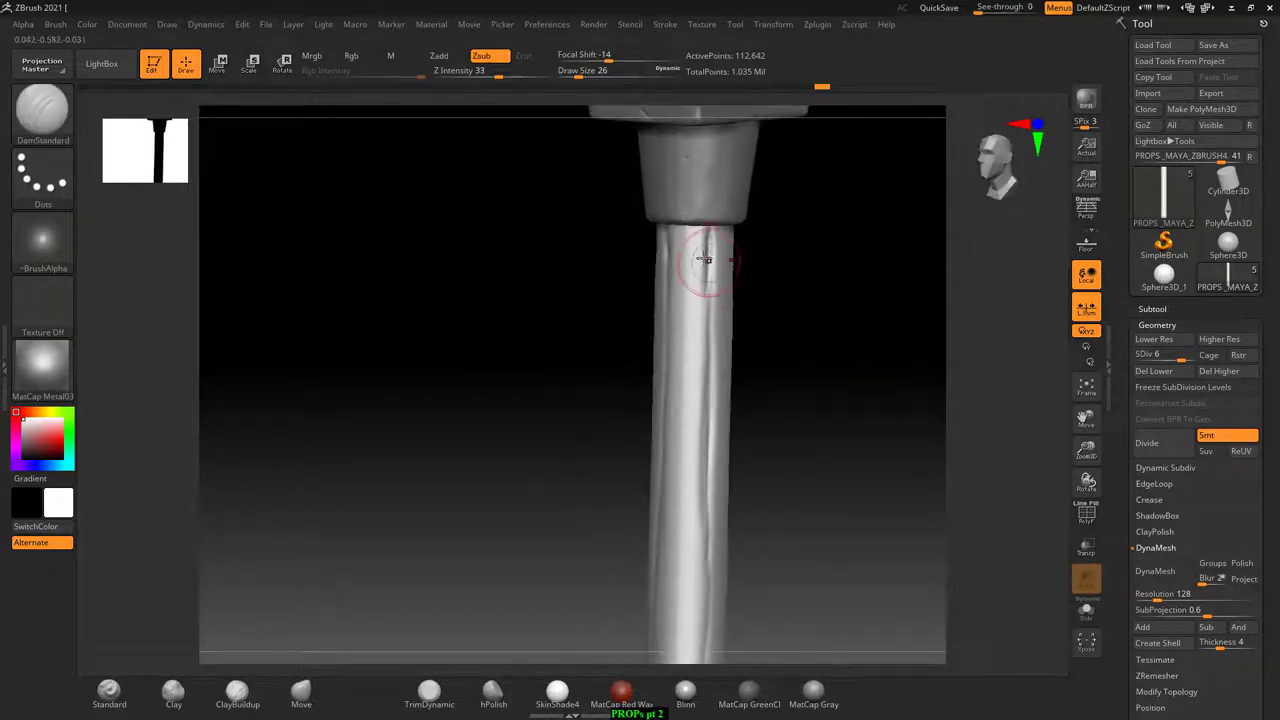
# - With a smaller brush, carve a thin crack down the handle and inspect all sides
pyautogui.press('[')
pyautogui.moveTo(745, 285); pyautogui.dragTo(761, 299)
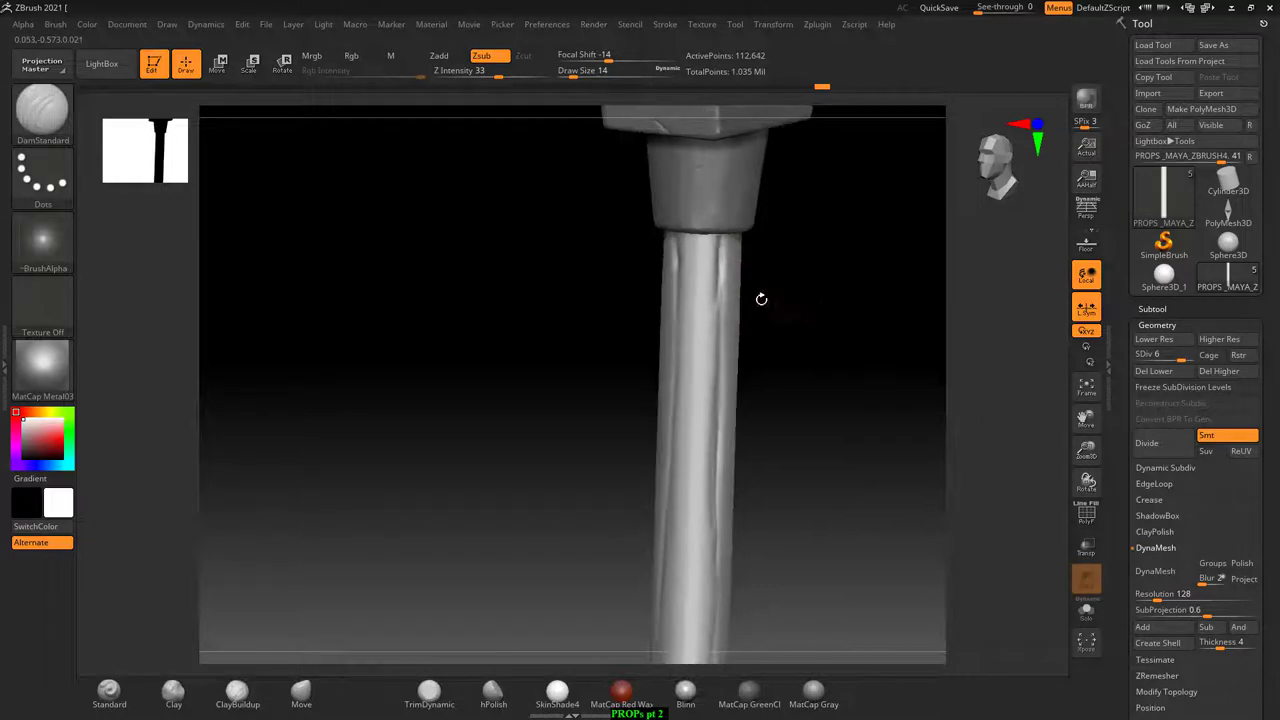
pyautogui.moveTo(691, 364); pyautogui.dragTo(686, 512)
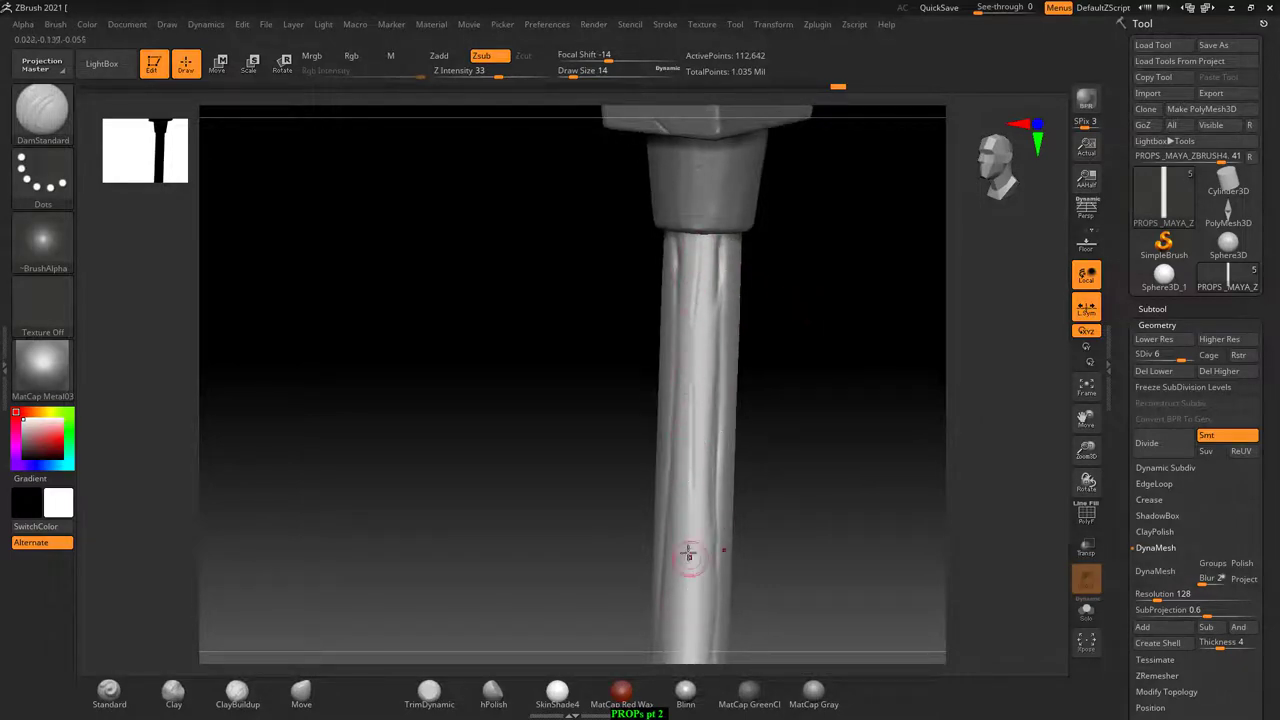
pyautogui.moveTo(869, 457); pyautogui.dragTo(850, 490)
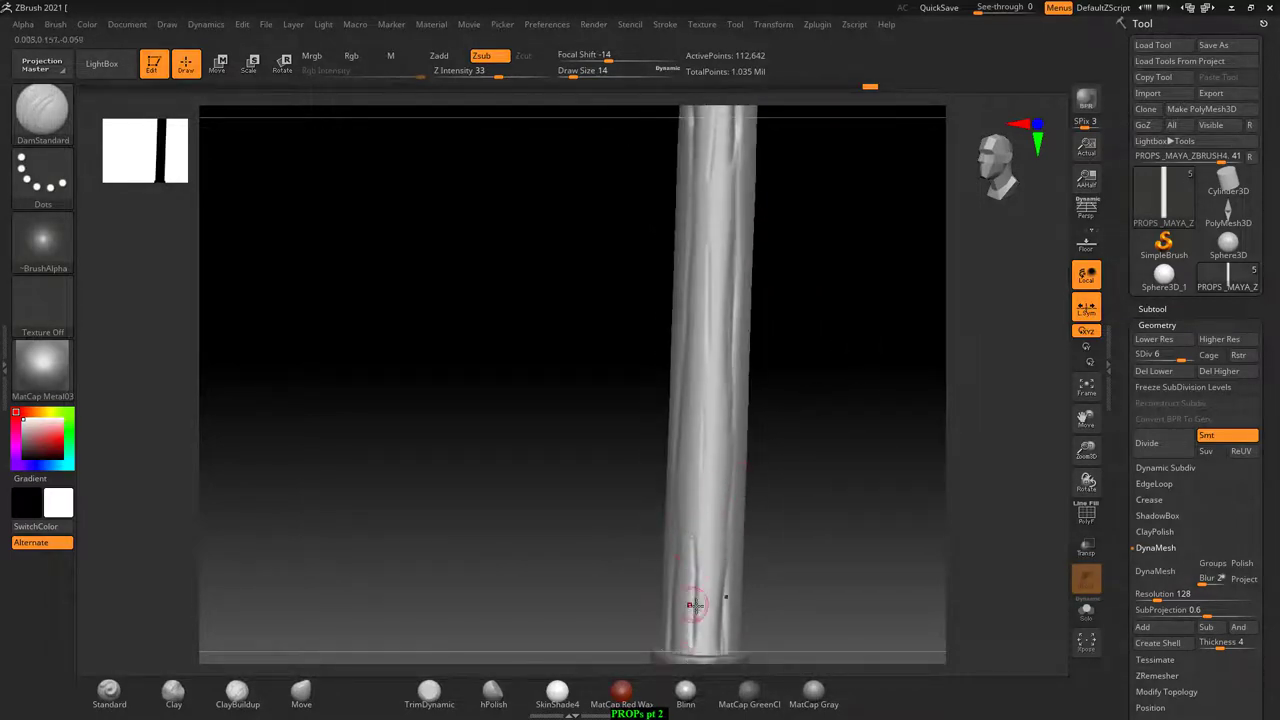
pyautogui.moveTo(686, 600); pyautogui.dragTo(754, 543, button='right')
pyautogui.moveTo(716, 316)
pyautogui.mouseDown(button='right')
pyautogui.moveTo(786, 266)
pyautogui.moveTo(738, 246)
pyautogui.mouseUp(button='right')
pyautogui.moveTo(741, 390)
pyautogui.mouseDown(button='right')
pyautogui.moveTo(826, 423)
pyautogui.moveTo(788, 467)
pyautogui.mouseUp(button='right')
pyautogui.moveTo(816, 400); pyautogui.dragTo(769, 414, button='right')
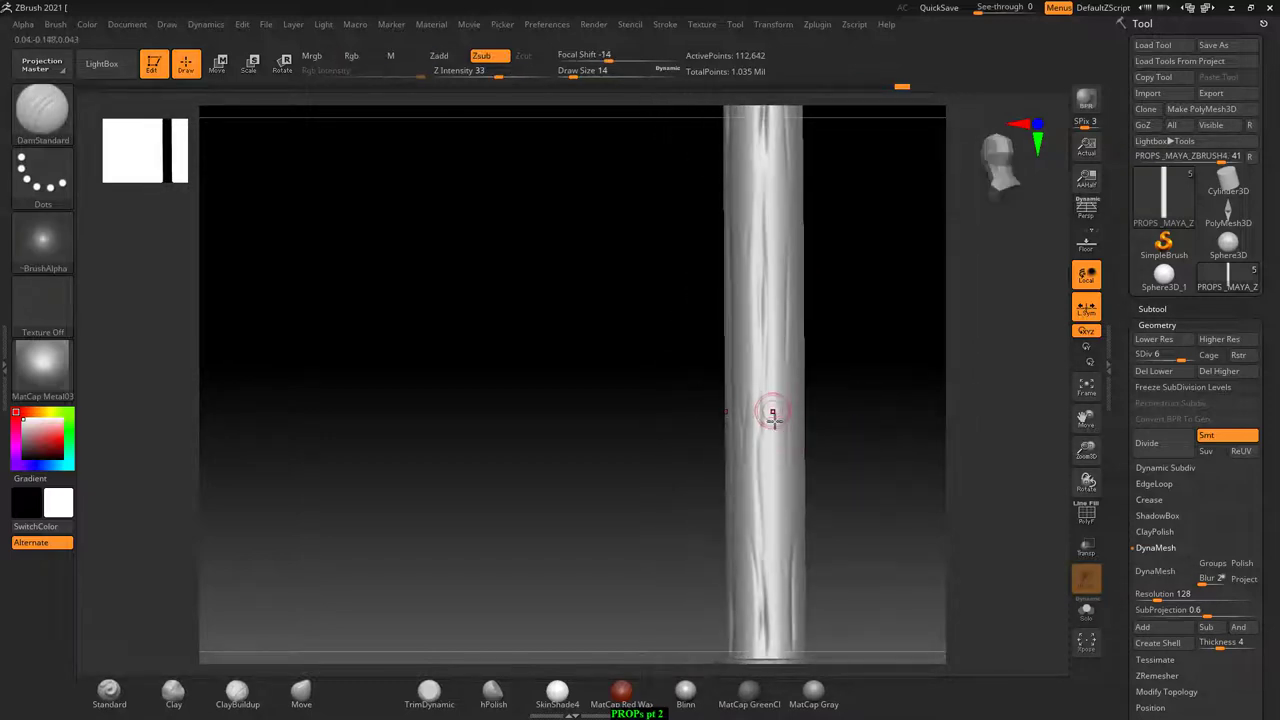
pyautogui.moveTo(771, 571)
pyautogui.mouseDown(button='right')
pyautogui.moveTo(810, 445)
pyautogui.moveTo(763, 298)
pyautogui.mouseUp(button='right')
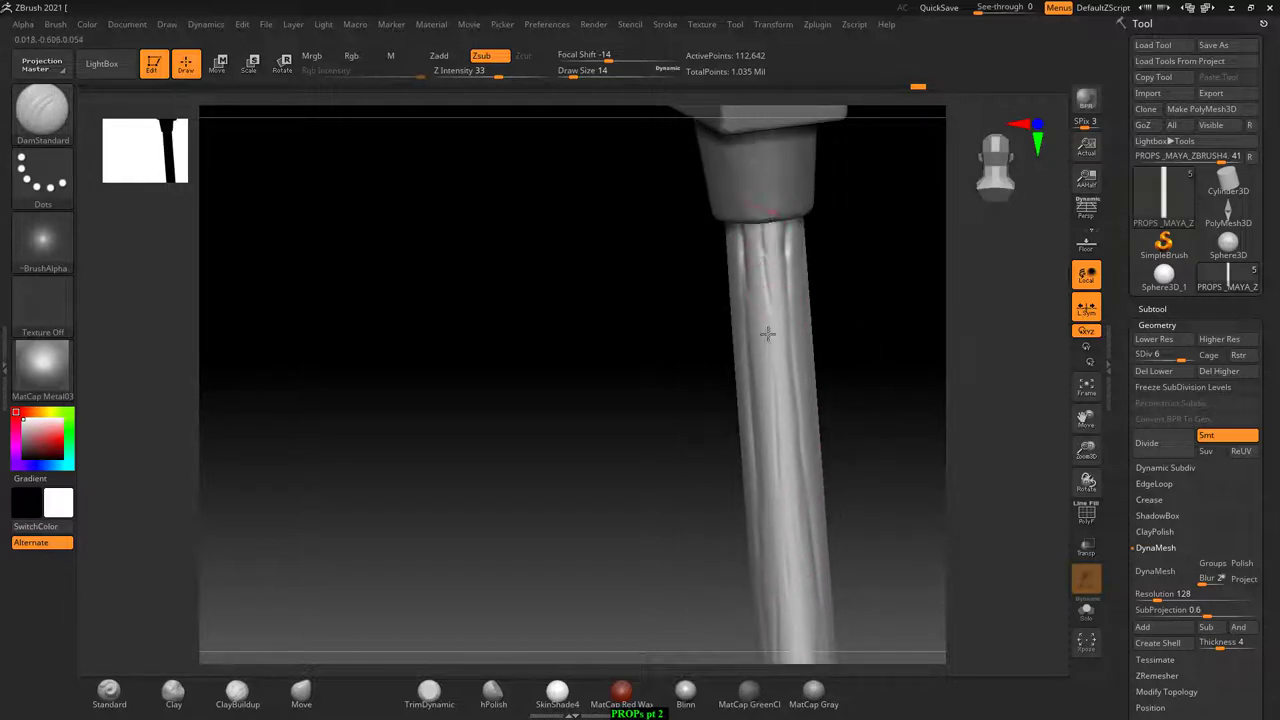
pyautogui.moveTo(839, 354); pyautogui.dragTo(794, 251, button='right')
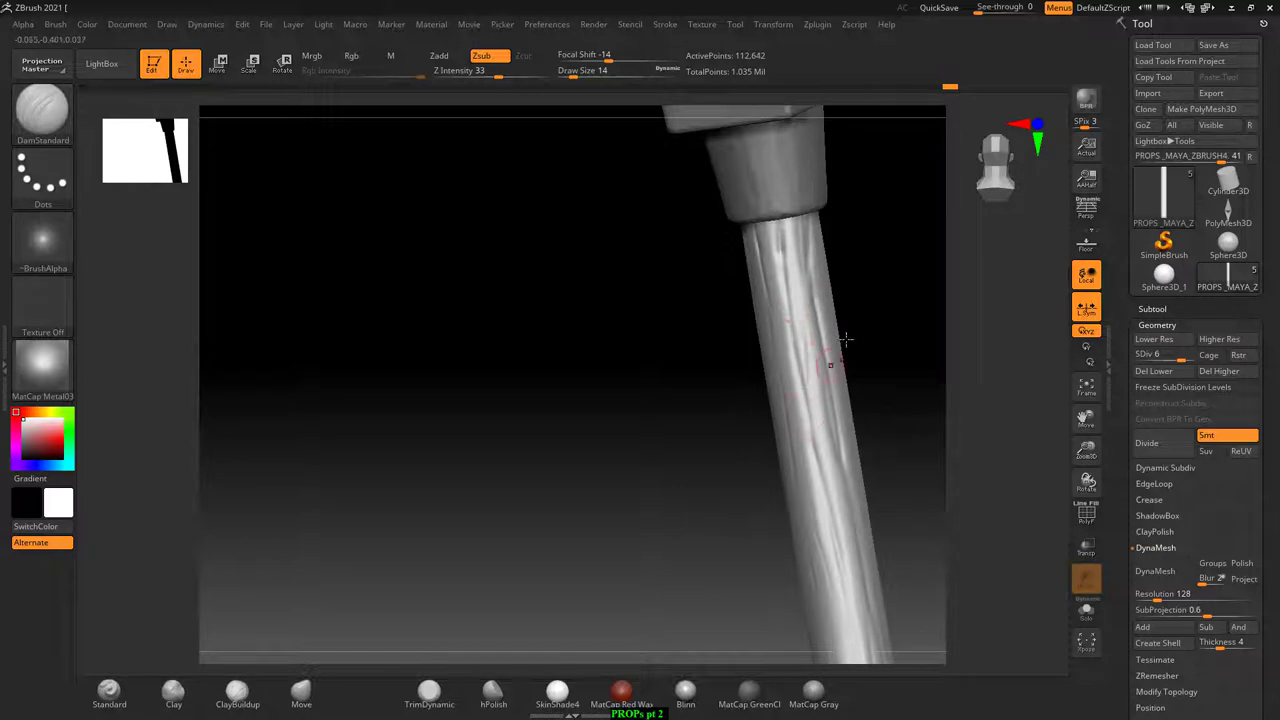
pyautogui.moveTo(834, 363); pyautogui.dragTo(857, 340, button='right')
pyautogui.moveTo(728, 386)
pyautogui.mouseDown(button='right')
pyautogui.moveTo(831, 317)
pyautogui.moveTo(796, 312)
pyautogui.moveTo(686, 420)
pyautogui.moveTo(756, 268)
pyautogui.mouseUp(button='right')
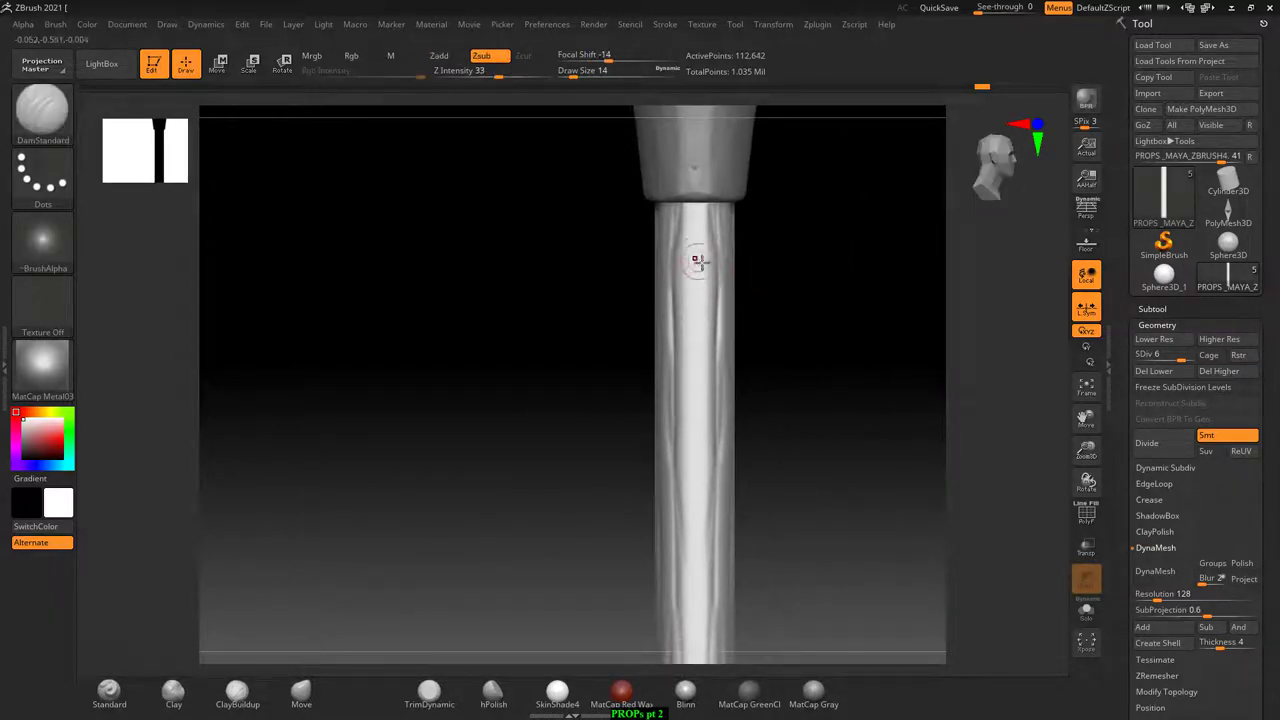
# - Carve another groove, soften the grooves, and orbit to check the cracks
pyautogui.moveTo(706, 238); pyautogui.dragTo(686, 284)
pyautogui.press('shift')
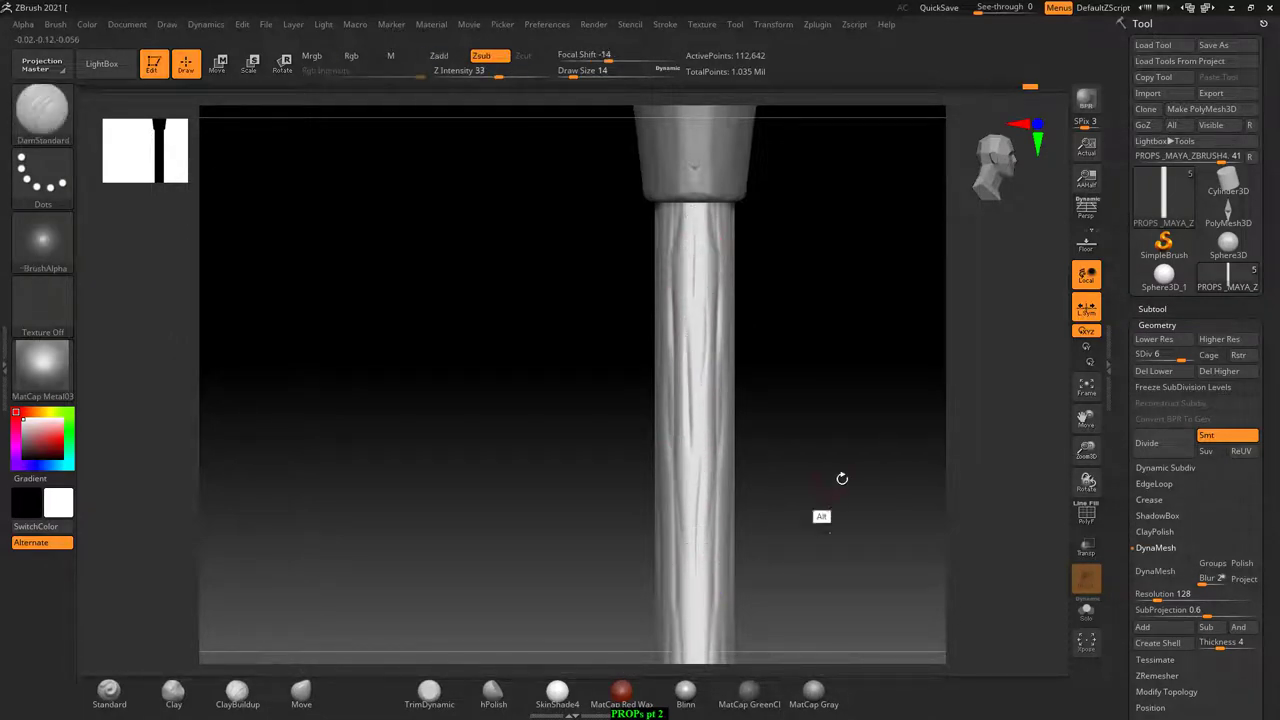
pyautogui.keyDown('alt'); pyautogui.moveTo(843, 480); pyautogui.dragTo(773, 437); pyautogui.keyUp('alt')
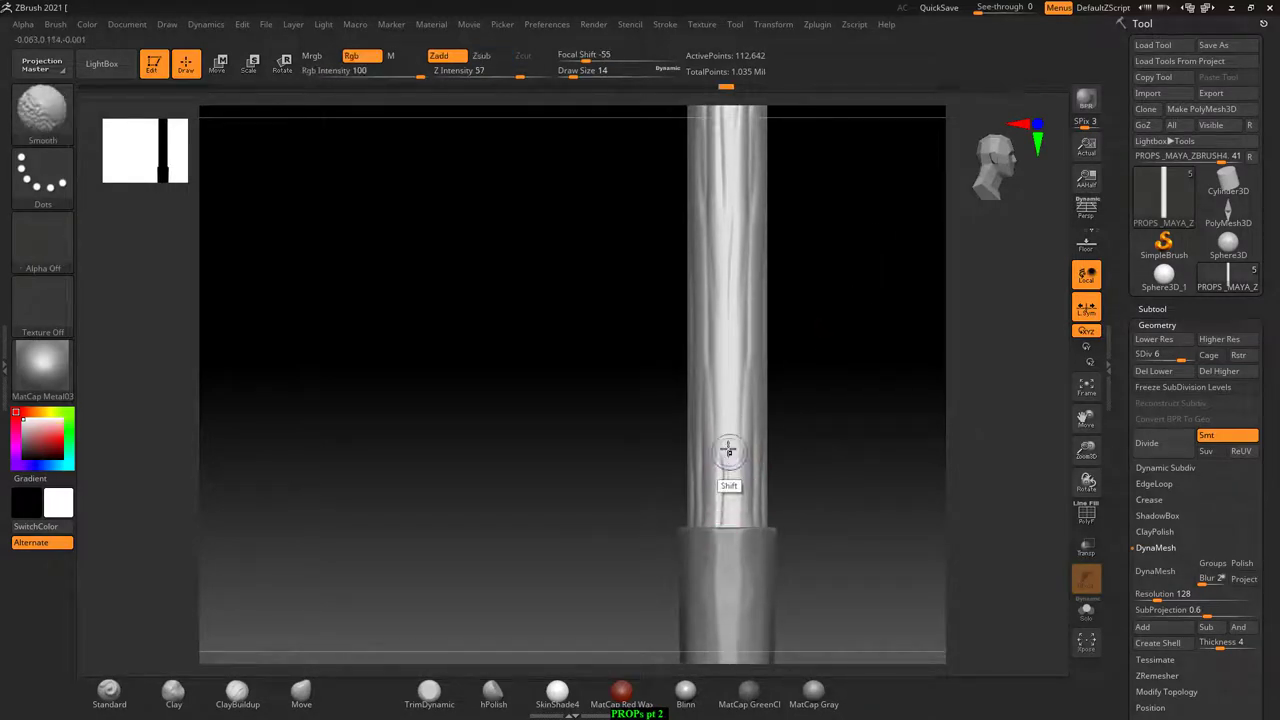
pyautogui.moveTo(854, 431)
pyautogui.keyDown('alt'); pyautogui.mouseDown()
pyautogui.moveTo(865, 425)
pyautogui.moveTo(766, 528)
pyautogui.mouseUp(); pyautogui.keyUp('alt')
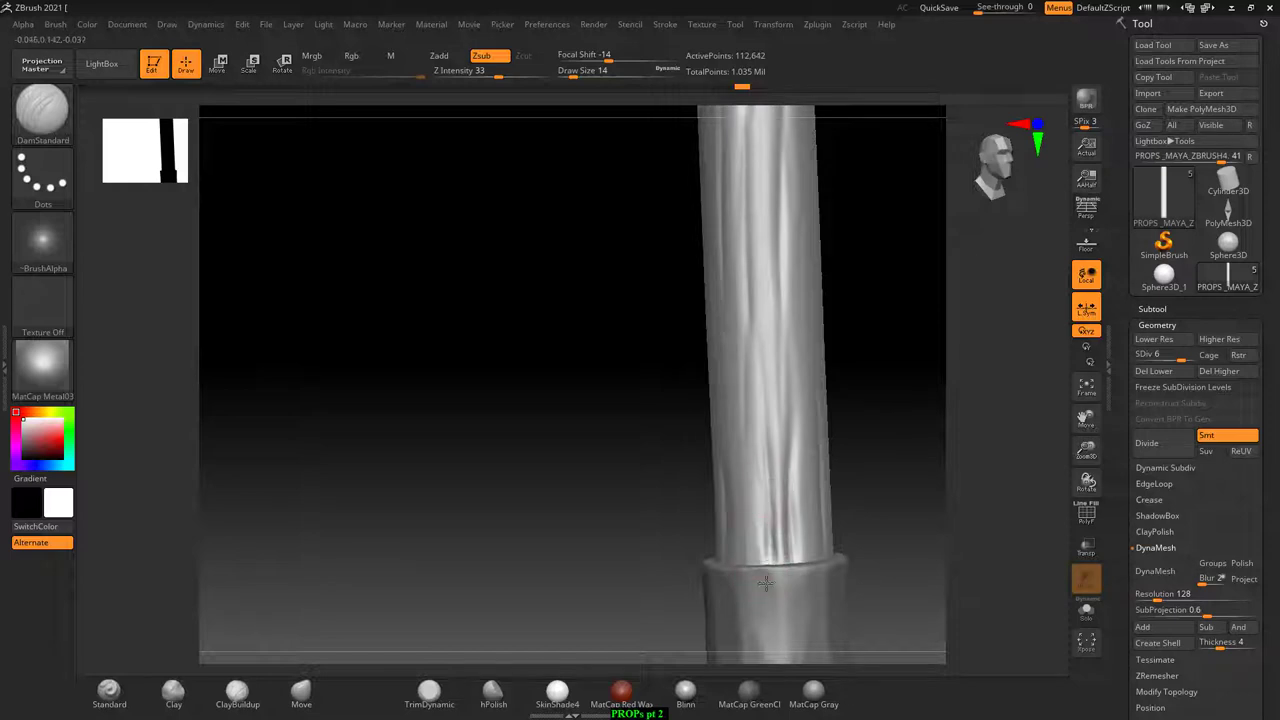
pyautogui.moveTo(765, 583)
pyautogui.mouseDown()
pyautogui.moveTo(914, 400)
pyautogui.moveTo(829, 459)
pyautogui.moveTo(831, 572)
pyautogui.mouseUp()
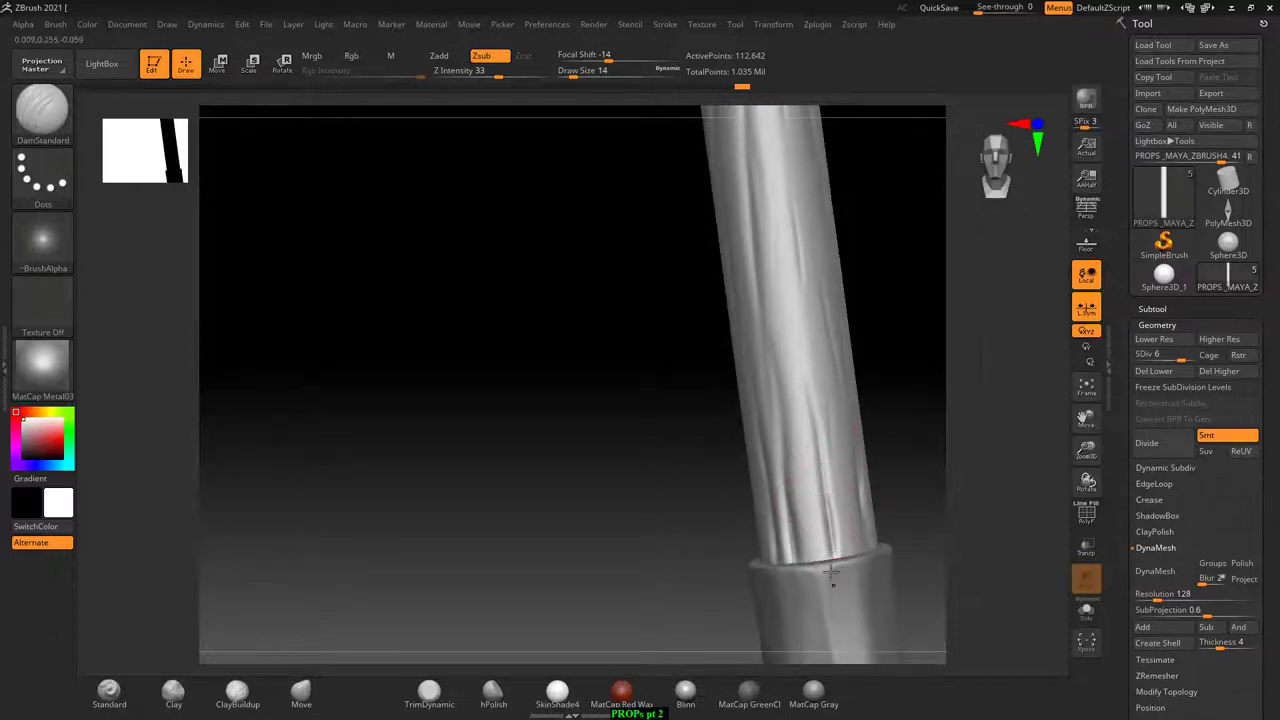
pyautogui.moveTo(873, 316)
pyautogui.mouseDown()
pyautogui.moveTo(883, 280)
pyautogui.moveTo(821, 247)
pyautogui.mouseUp()
pyautogui.moveTo(930, 245)
pyautogui.mouseDown()
pyautogui.moveTo(934, 311)
pyautogui.moveTo(908, 289)
pyautogui.moveTo(871, 389)
pyautogui.moveTo(905, 362)
pyautogui.mouseUp()
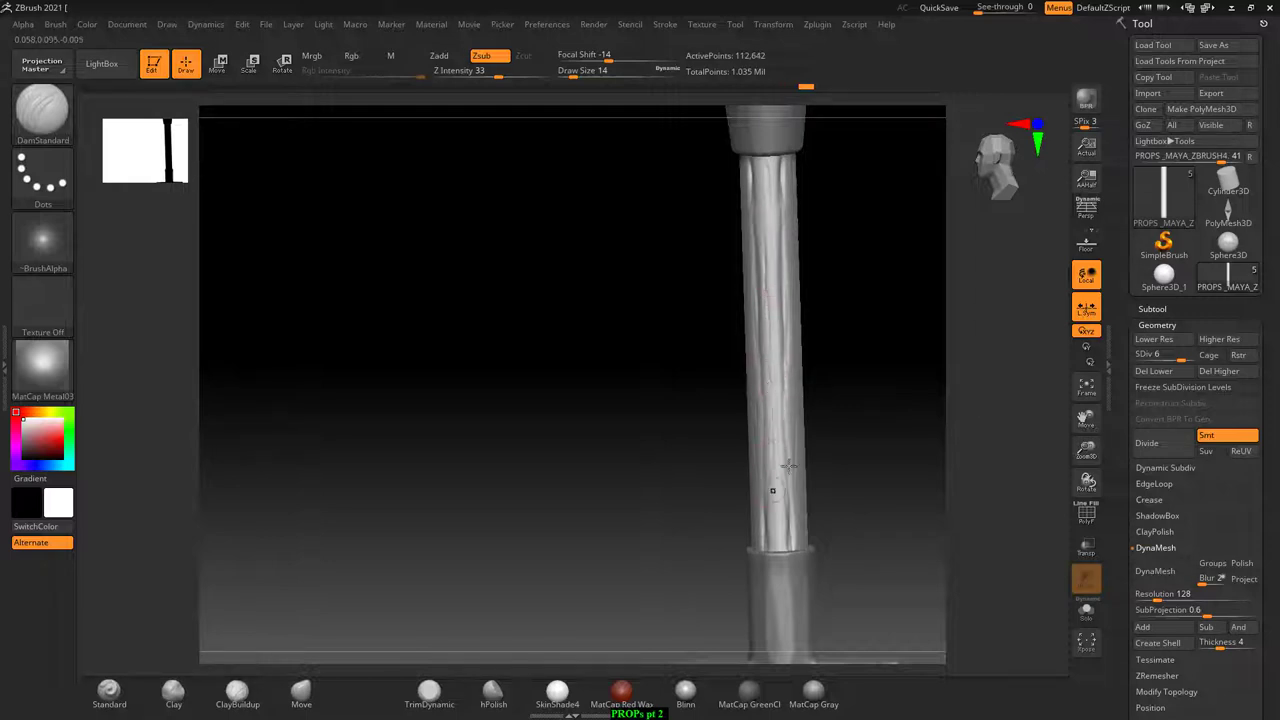
pyautogui.moveTo(788, 465); pyautogui.dragTo(788, 305)
pyautogui.moveTo(800, 458); pyautogui.dragTo(801, 371)
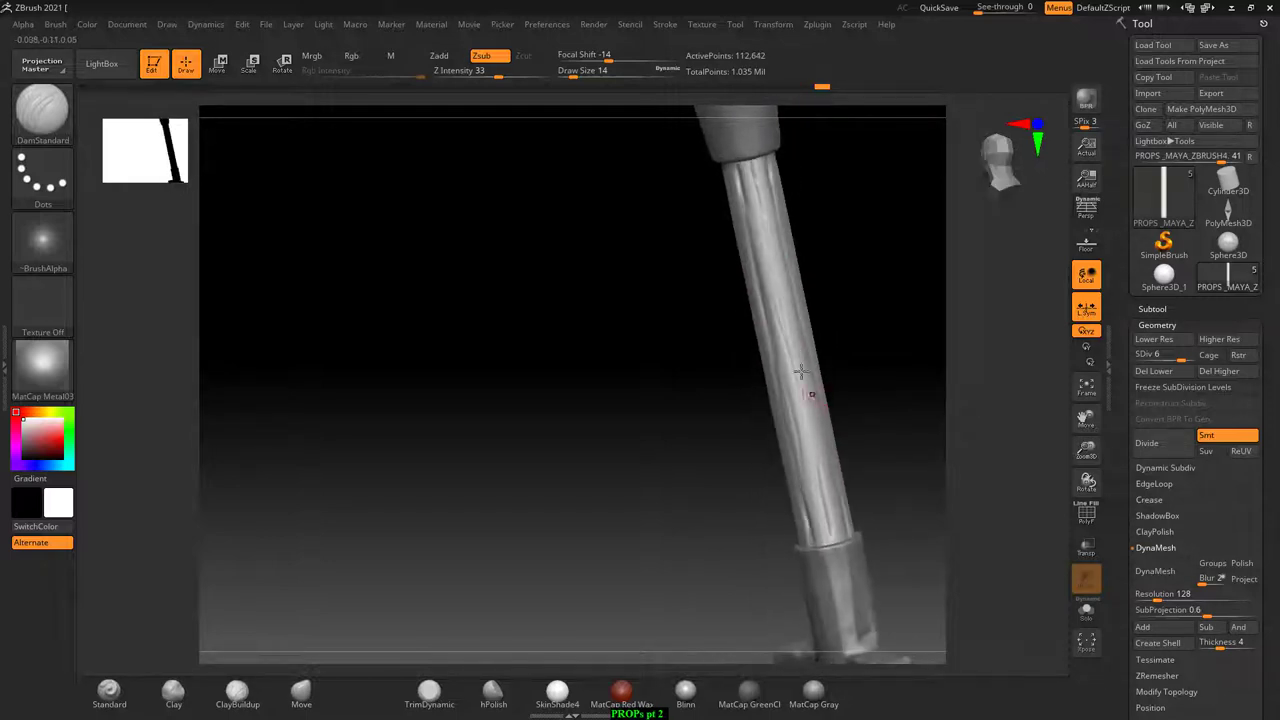
pyautogui.moveTo(877, 461)
pyautogui.mouseDown()
pyautogui.moveTo(903, 351)
pyautogui.moveTo(840, 466)
pyautogui.moveTo(826, 331)
pyautogui.moveTo(851, 377)
pyautogui.moveTo(929, 420)
pyautogui.moveTo(889, 343)
pyautogui.moveTo(900, 380)
pyautogui.moveTo(851, 417)
pyautogui.moveTo(894, 400)
pyautogui.moveTo(869, 457)
pyautogui.moveTo(866, 414)
pyautogui.moveTo(737, 301)
pyautogui.mouseUp()
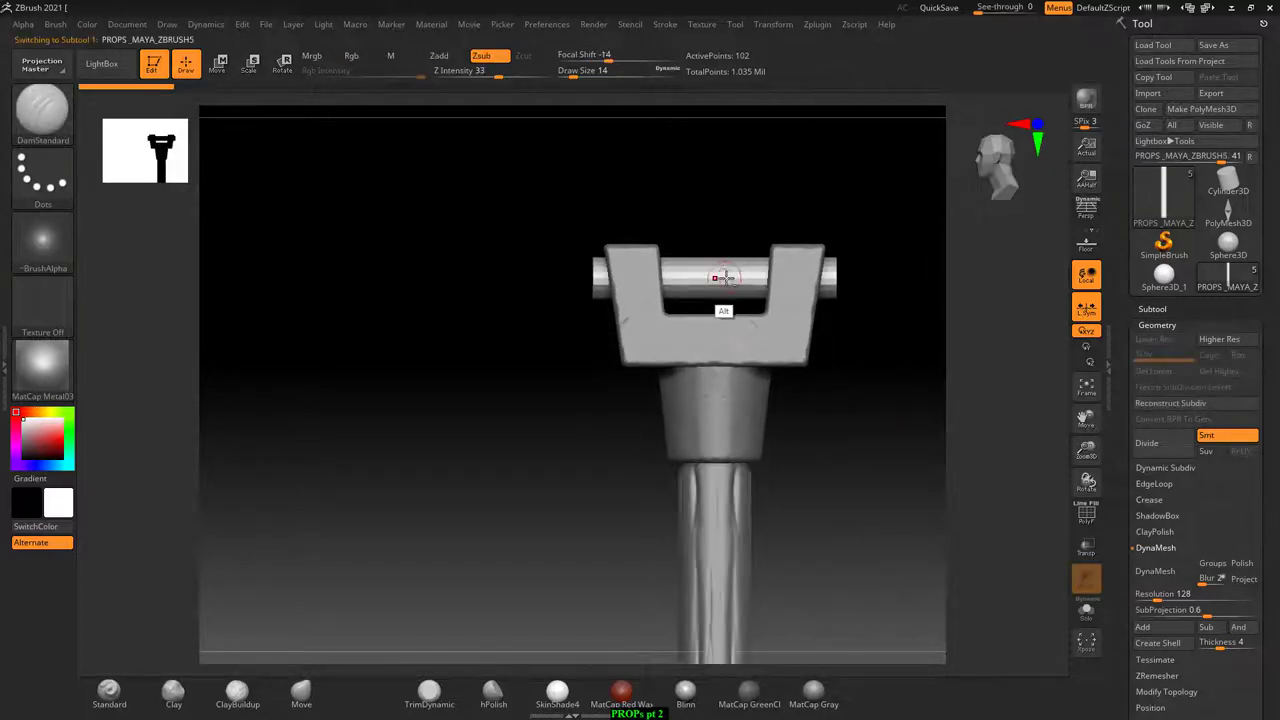
# - Select the bracket's pin and add subdivision levels, re-enabling Smt
pyautogui.keyDown('alt'); pyautogui.click(736, 268); pyautogui.keyUp('alt')
pyautogui.press('ctrl')
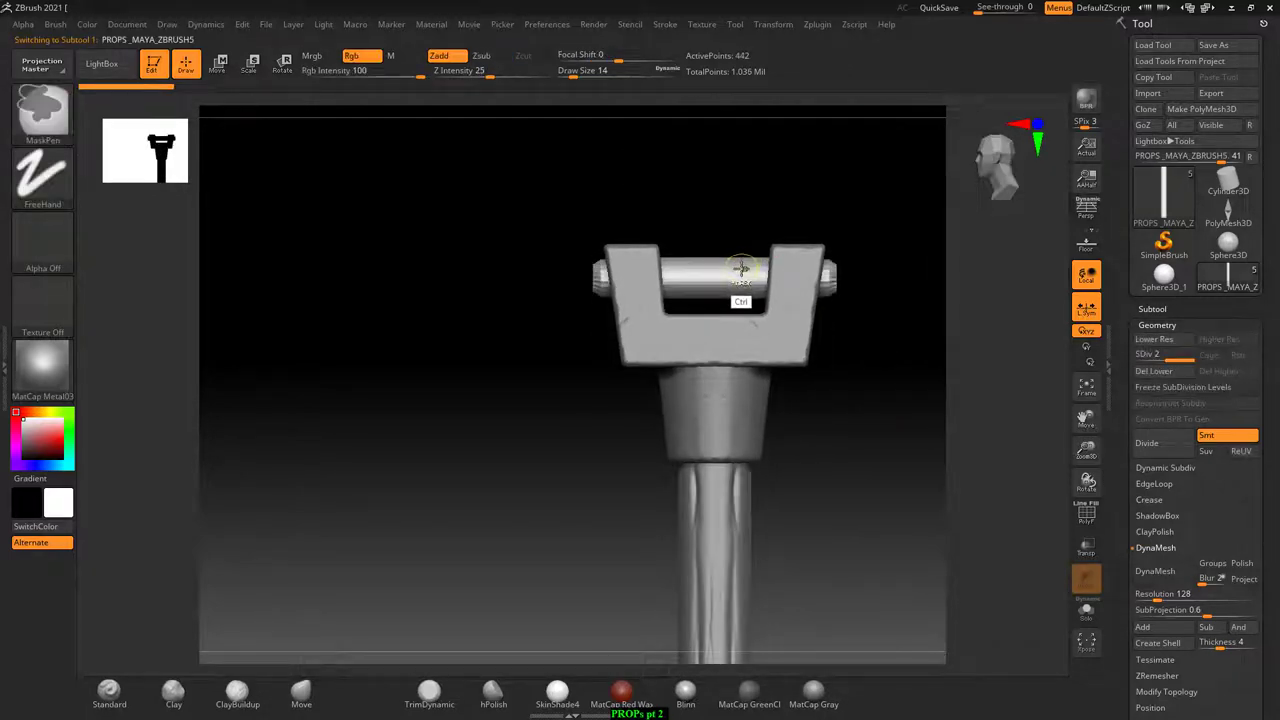
pyautogui.hotkey('ctrl', 'd')
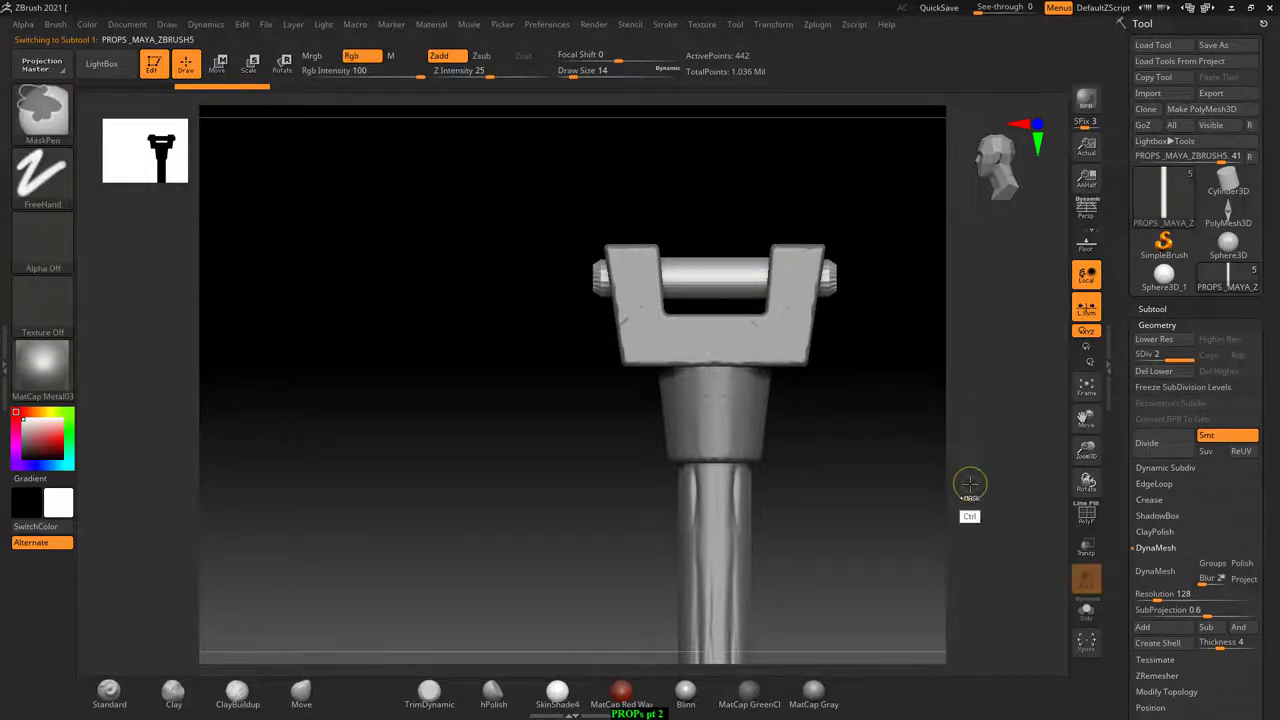
pyautogui.hotkey('ctrl', 'z')
pyautogui.click(1218, 438)
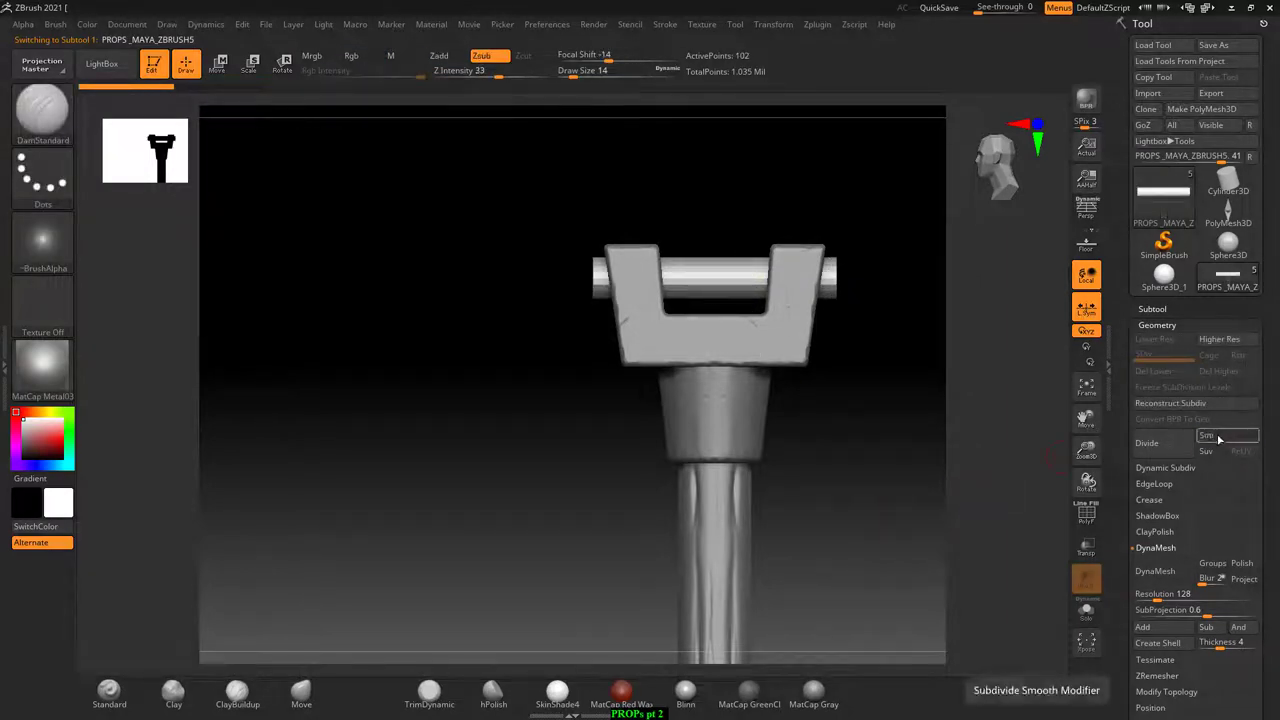
pyautogui.click(1158, 443)
pyautogui.click(1158, 443)
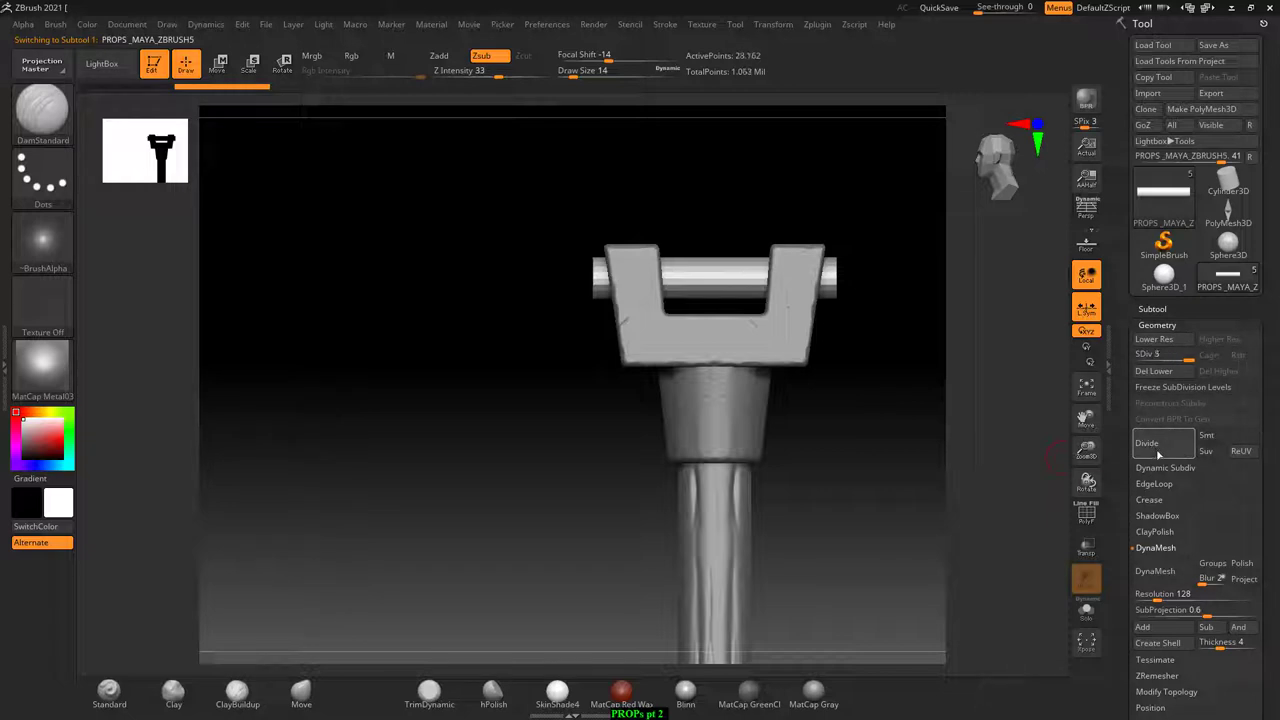
pyautogui.click(1218, 436)
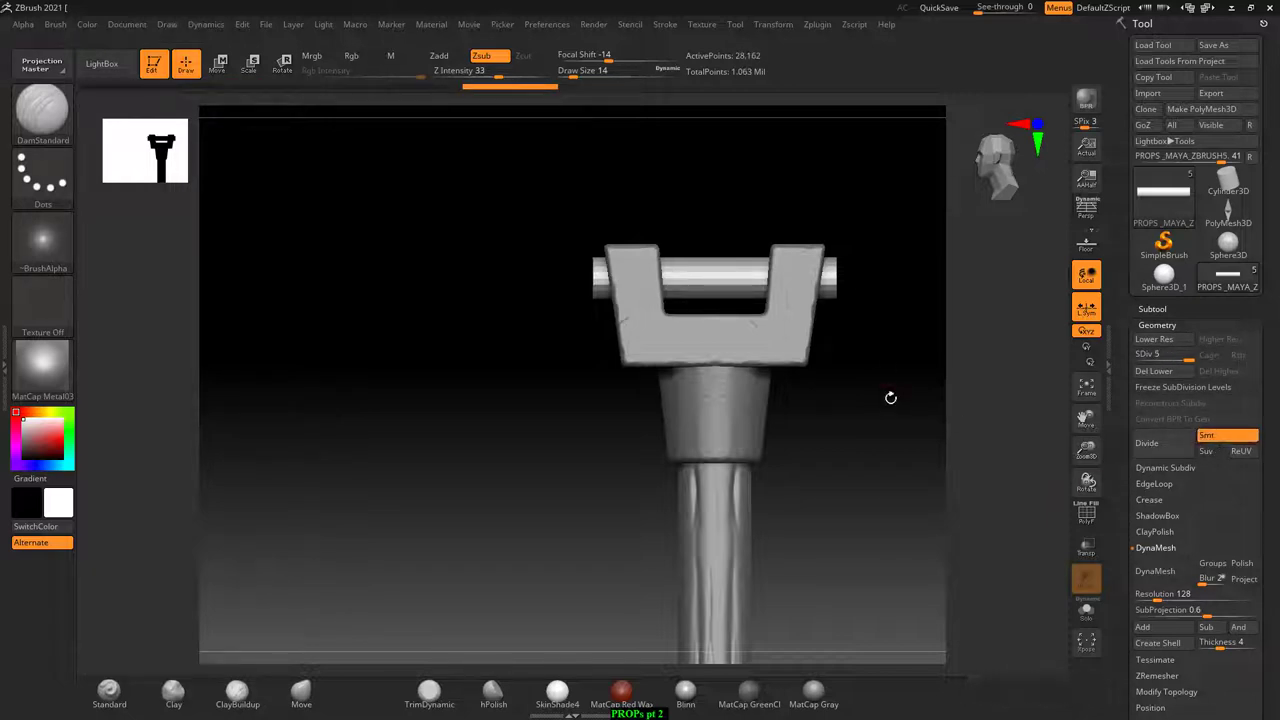
# - Subdivide the pin up to SDiv 8 and smooth its surface
pyautogui.moveTo(890, 397); pyautogui.dragTo(908, 383)
pyautogui.press('ctrl')
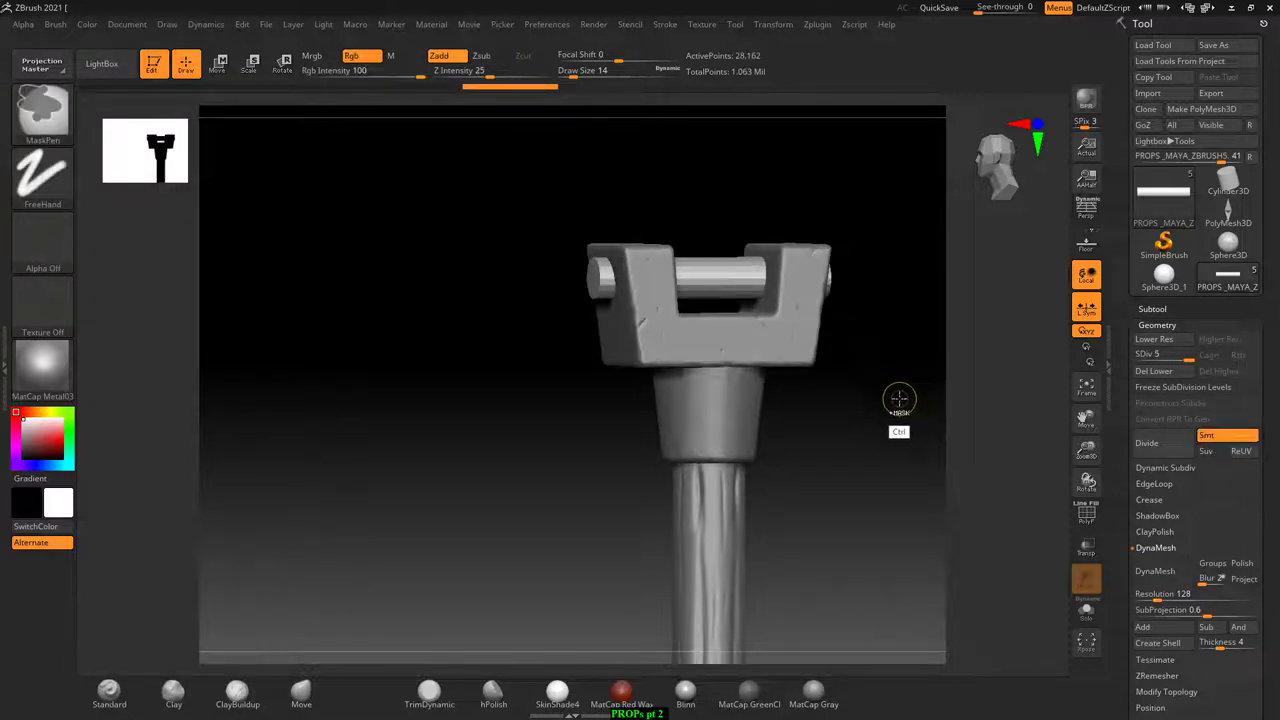
pyautogui.hotkey('ctrl', 'd')
pyautogui.hotkey('ctrl', 'd')
pyautogui.hotkey('ctrl', 'd')
pyautogui.moveTo(863, 420)
pyautogui.keyDown('alt'); pyautogui.mouseDown()
pyautogui.moveTo(899, 391)
pyautogui.moveTo(786, 371)
pyautogui.moveTo(908, 360)
pyautogui.moveTo(878, 374)
pyautogui.mouseUp(); pyautogui.keyUp('alt')
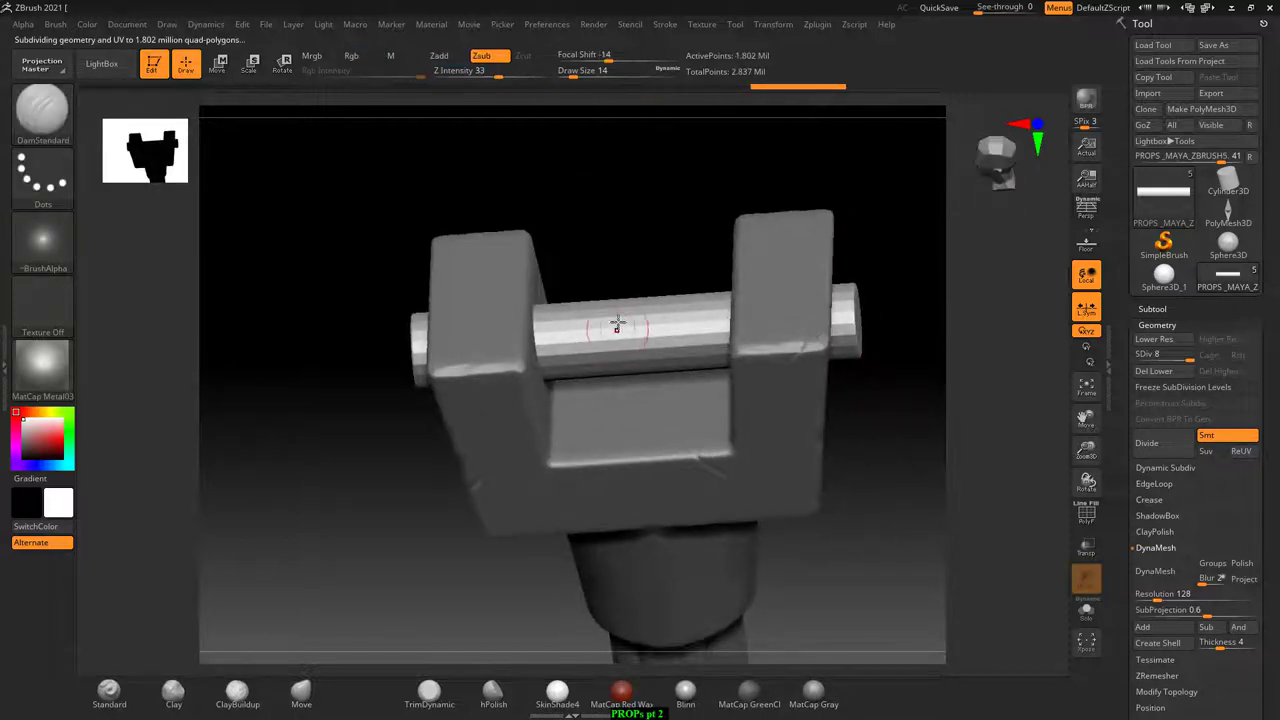
pyautogui.press('shift')
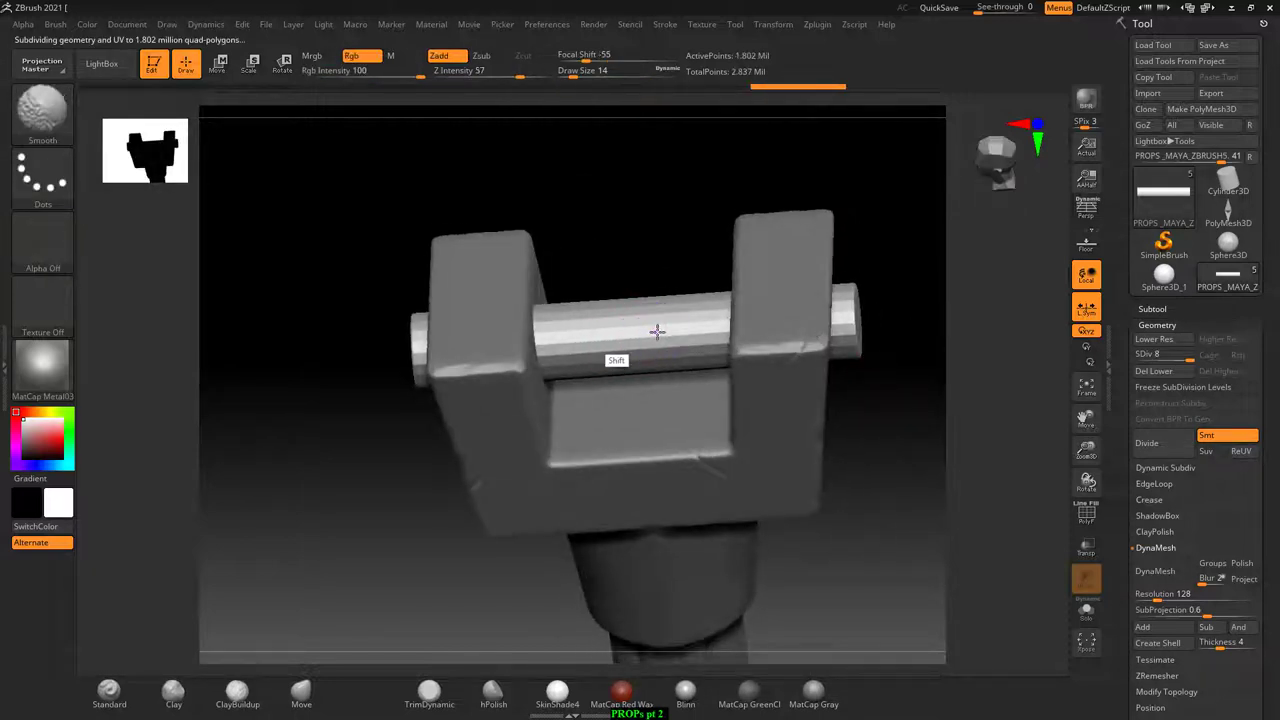
pyautogui.moveTo(657, 331); pyautogui.dragTo(677, 280, button='right')
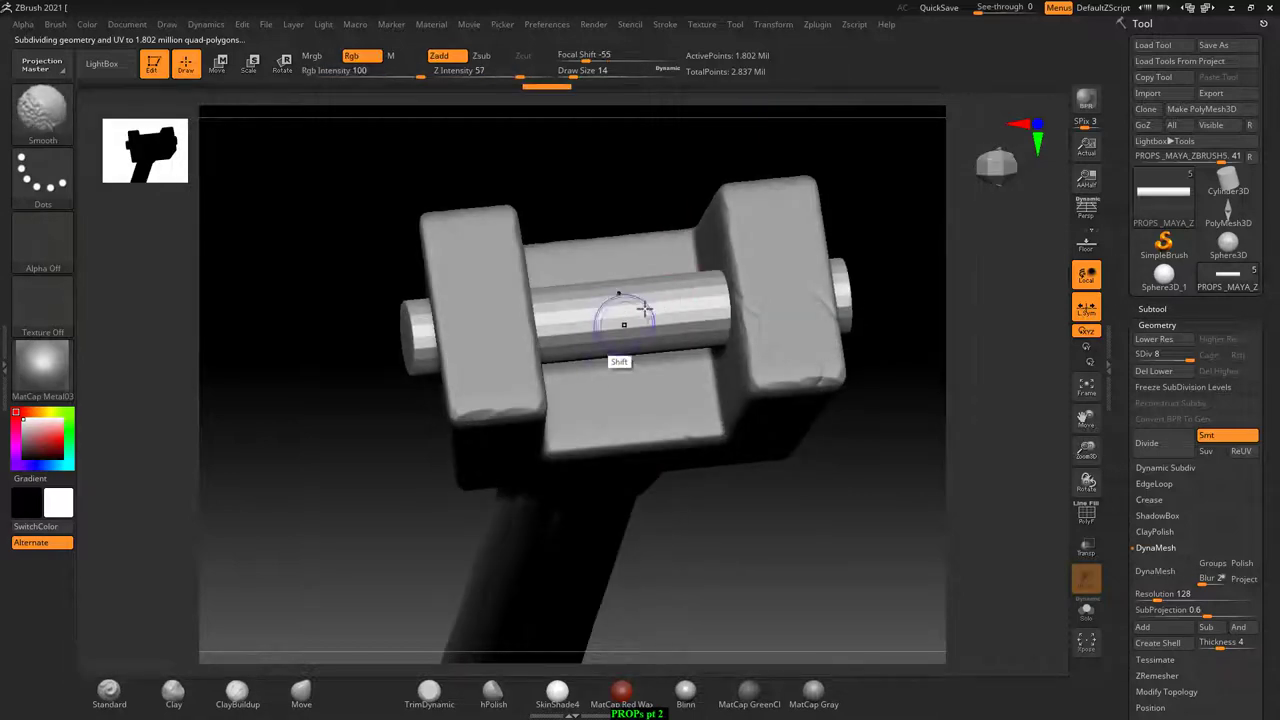
# - Set the pin to SDiv 5, smooth it, and answer No to Sticky Keys
pyautogui.press('alt')
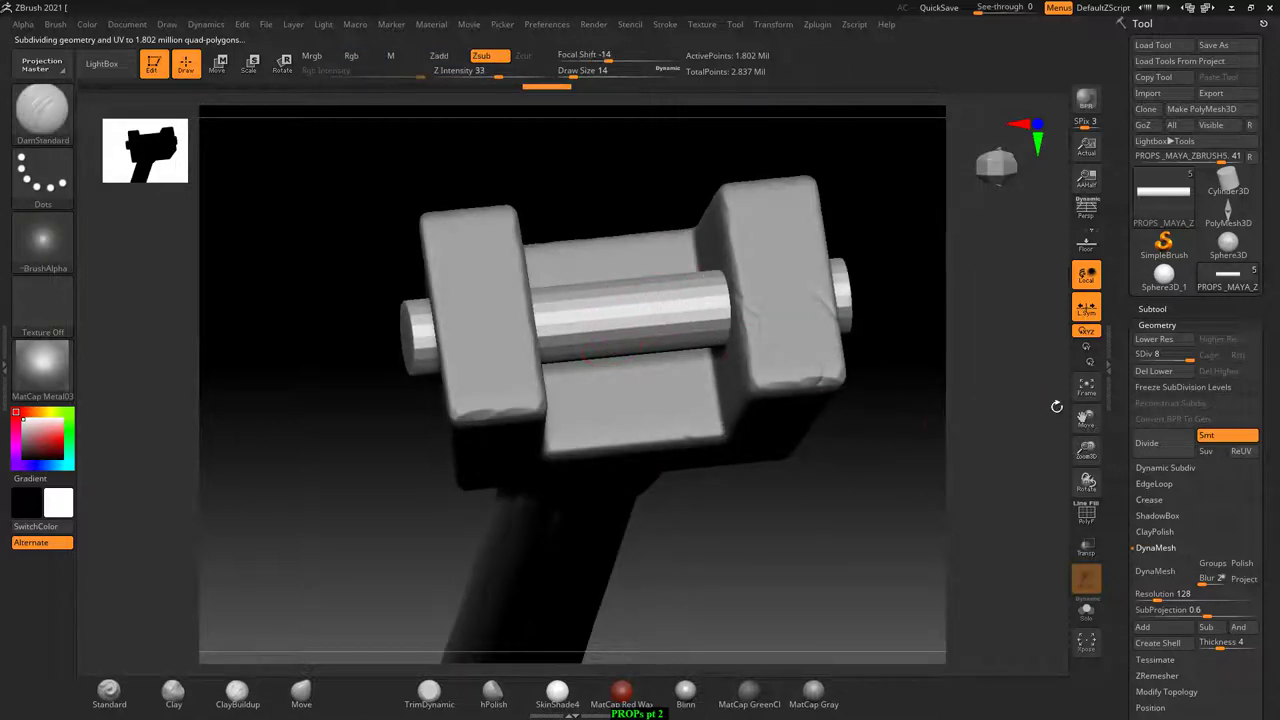
pyautogui.moveTo(1186, 356); pyautogui.dragTo(1183, 356)
pyautogui.press('shift')
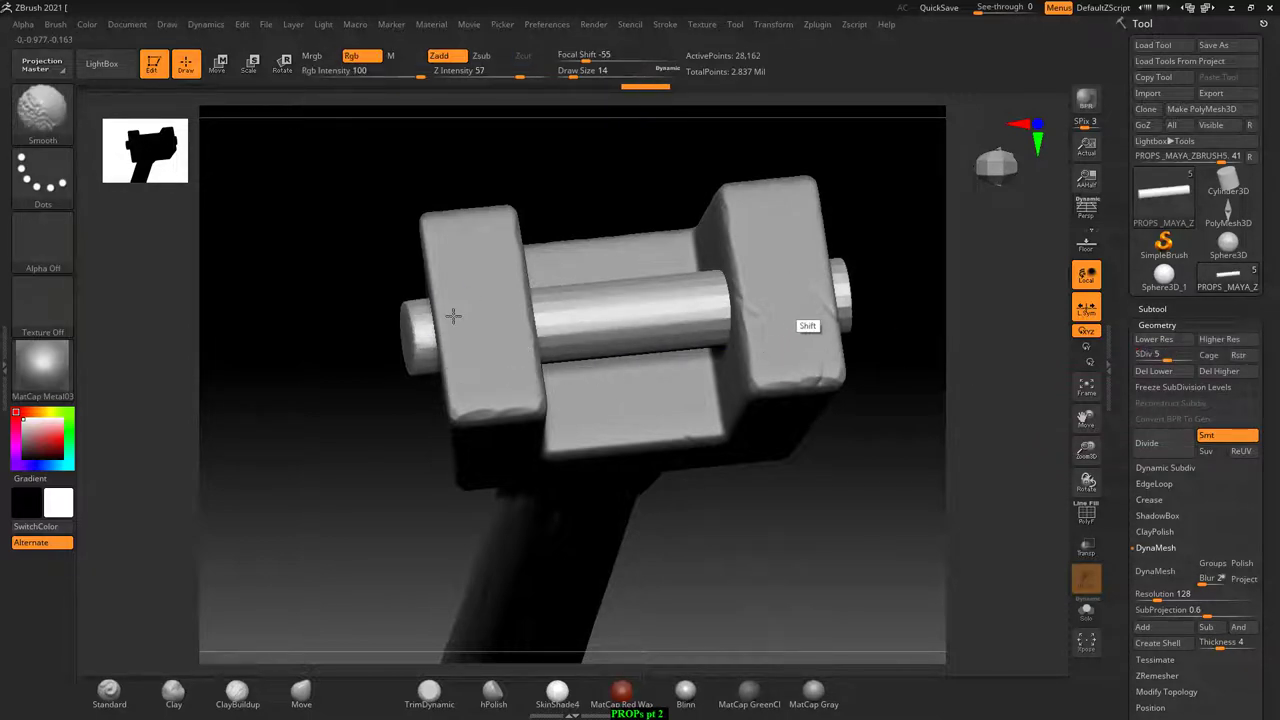
pyautogui.moveTo(453, 316)
pyautogui.mouseDown()
pyautogui.moveTo(937, 314)
pyautogui.moveTo(714, 243)
pyautogui.moveTo(471, 211)
pyautogui.moveTo(571, 357)
pyautogui.moveTo(831, 366)
pyautogui.moveTo(837, 397)
pyautogui.moveTo(555, 233)
pyautogui.moveTo(551, 194)
pyautogui.moveTo(651, 206)
pyautogui.moveTo(614, 225)
pyautogui.moveTo(609, 269)
pyautogui.moveTo(620, 229)
pyautogui.moveTo(600, 217)
pyautogui.moveTo(521, 412)
pyautogui.mouseUp()
pyautogui.press('shift')
pyautogui.press('shift')
pyautogui.press('shift')
pyautogui.click(355, 187)
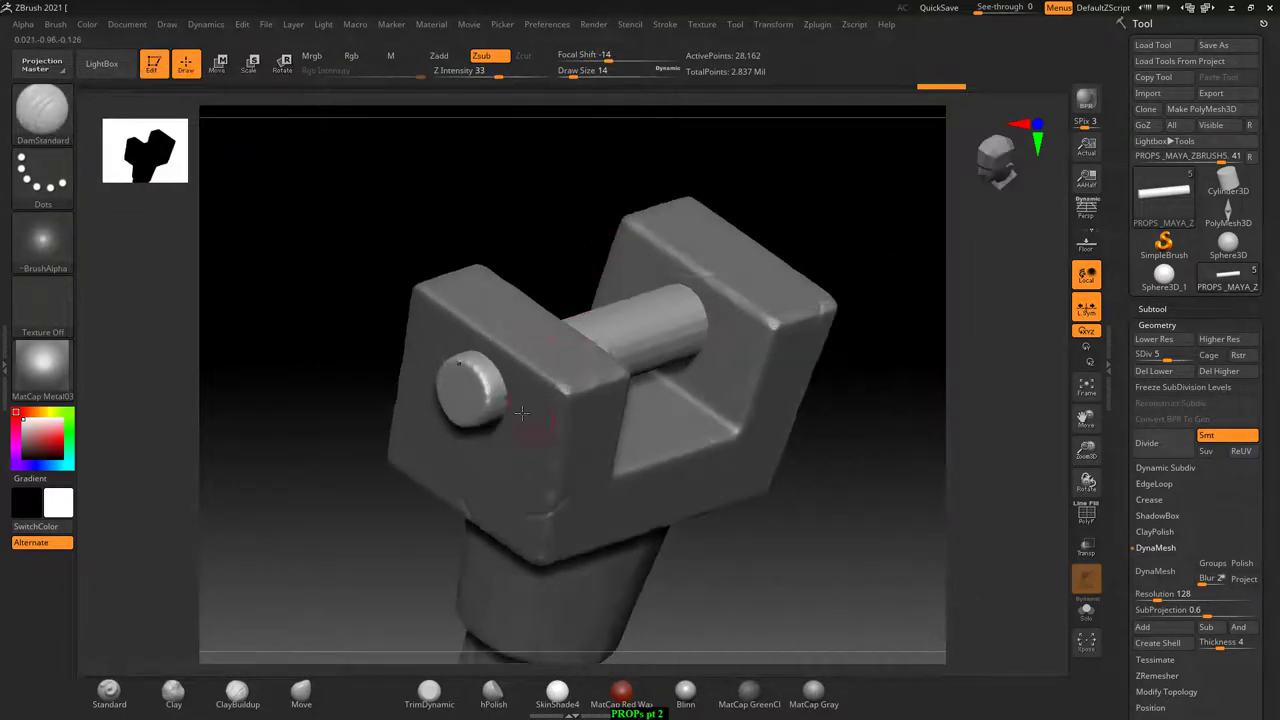
# - Snap to a front view and zoom in close on the pin's round end
pyautogui.click(773, 24)
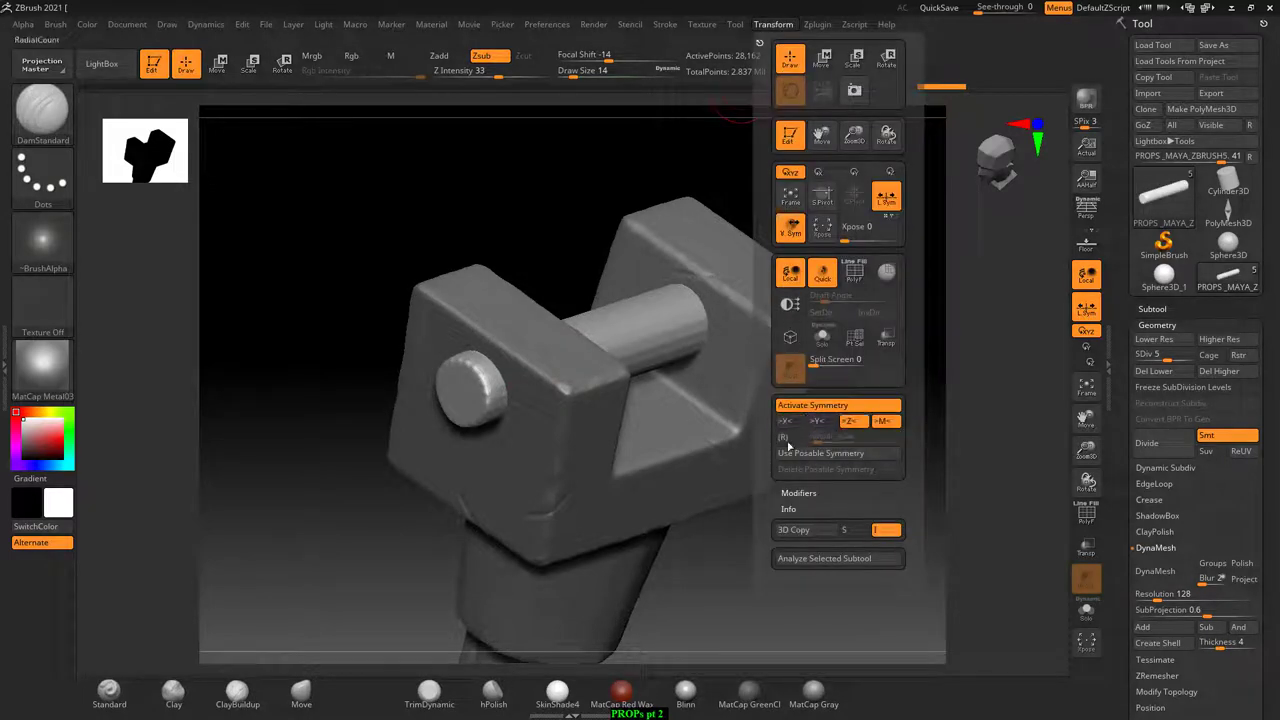
pyautogui.moveTo(844, 318)
pyautogui.keyDown('shift'); pyautogui.mouseDown()
pyautogui.moveTo(877, 337)
pyautogui.moveTo(789, 429)
pyautogui.moveTo(791, 377)
pyautogui.moveTo(843, 363)
pyautogui.moveTo(886, 326)
pyautogui.moveTo(543, 400)
pyautogui.mouseUp(); pyautogui.keyUp('shift')
# - With Draw Size 7, carve cracks into the pin head's lower edge and face
pyautogui.press('[')
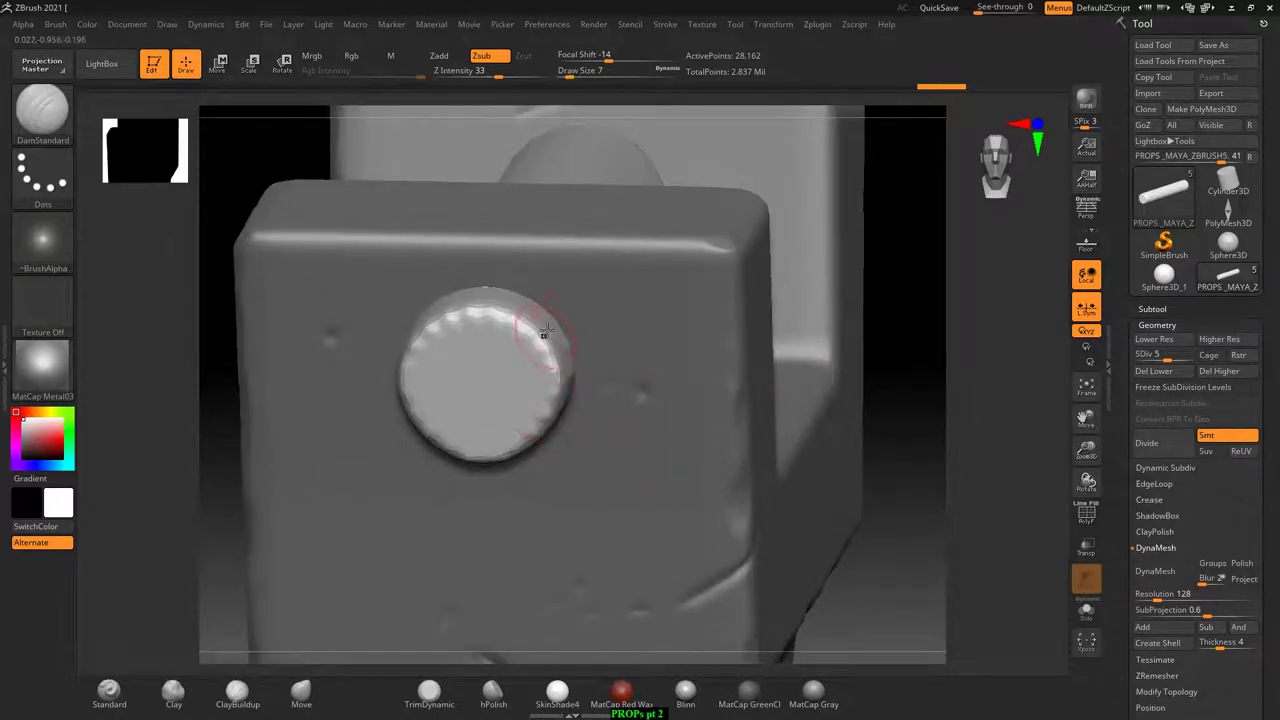
pyautogui.moveTo(878, 365)
pyautogui.mouseDown()
pyautogui.moveTo(917, 326)
pyautogui.moveTo(501, 320)
pyautogui.mouseUp()
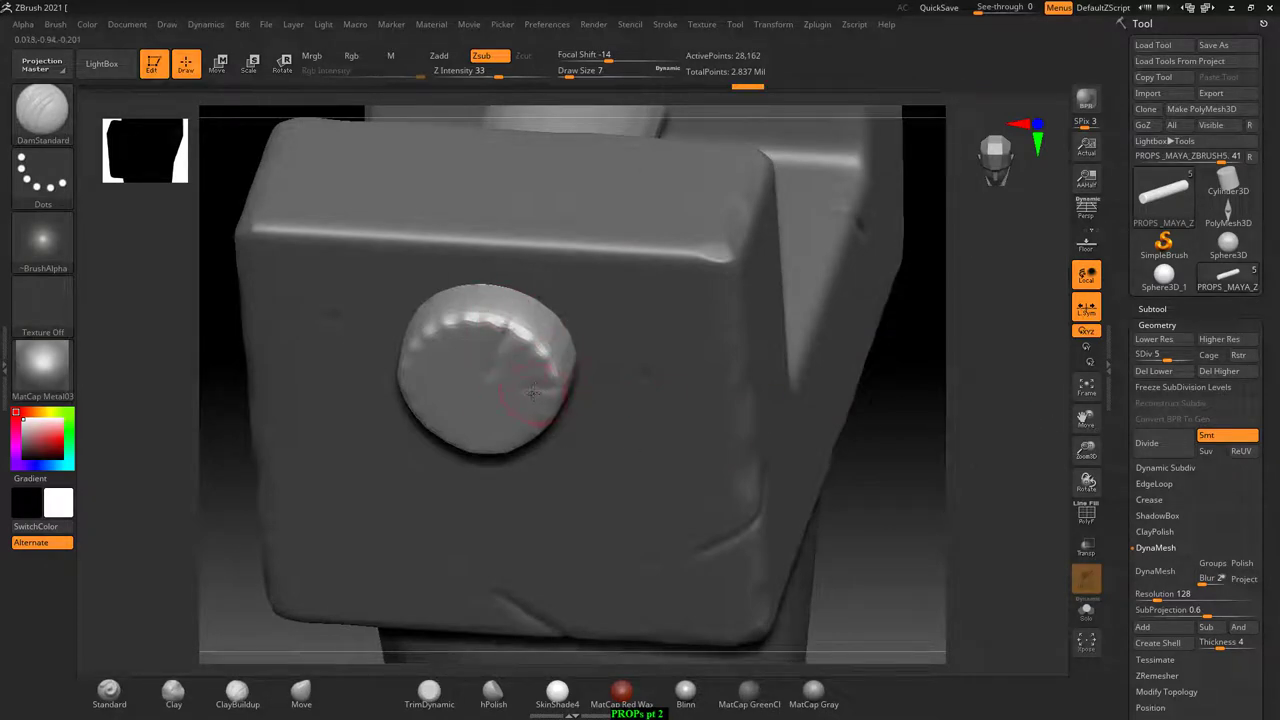
pyautogui.moveTo(905, 440)
pyautogui.mouseDown()
pyautogui.moveTo(917, 423)
pyautogui.moveTo(880, 380)
pyautogui.mouseUp()
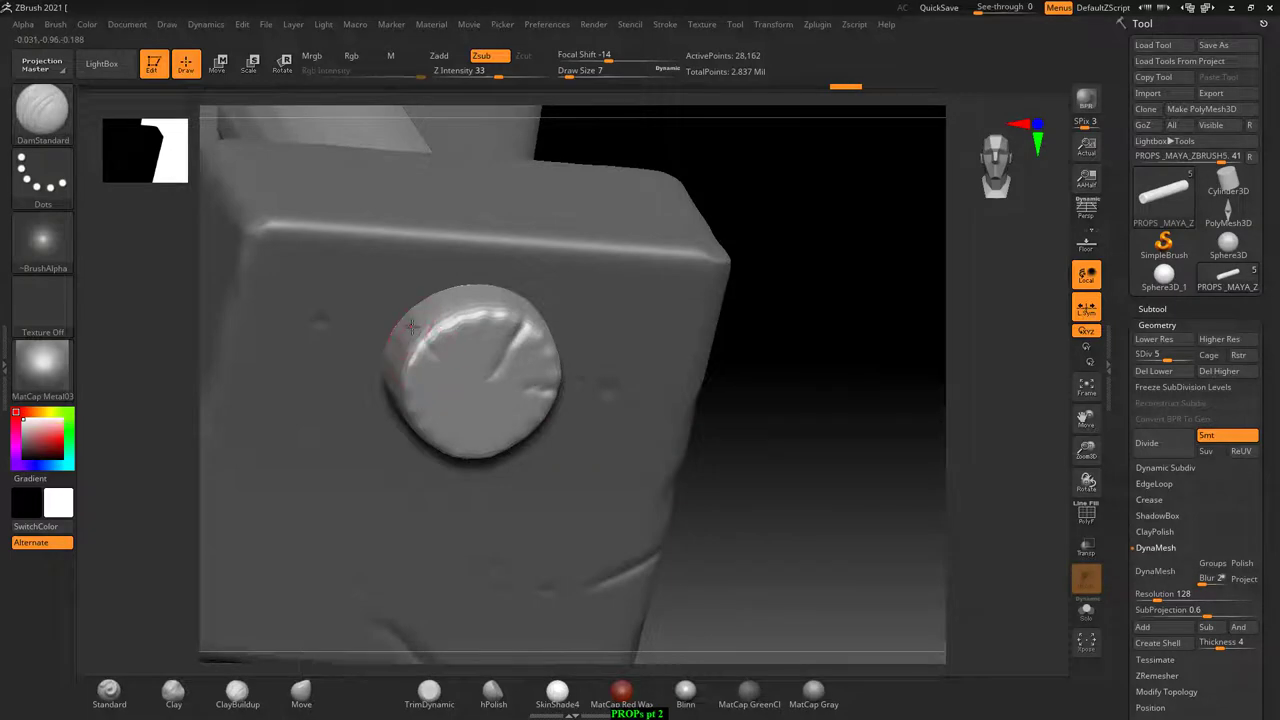
pyautogui.moveTo(457, 450); pyautogui.dragTo(402, 422)
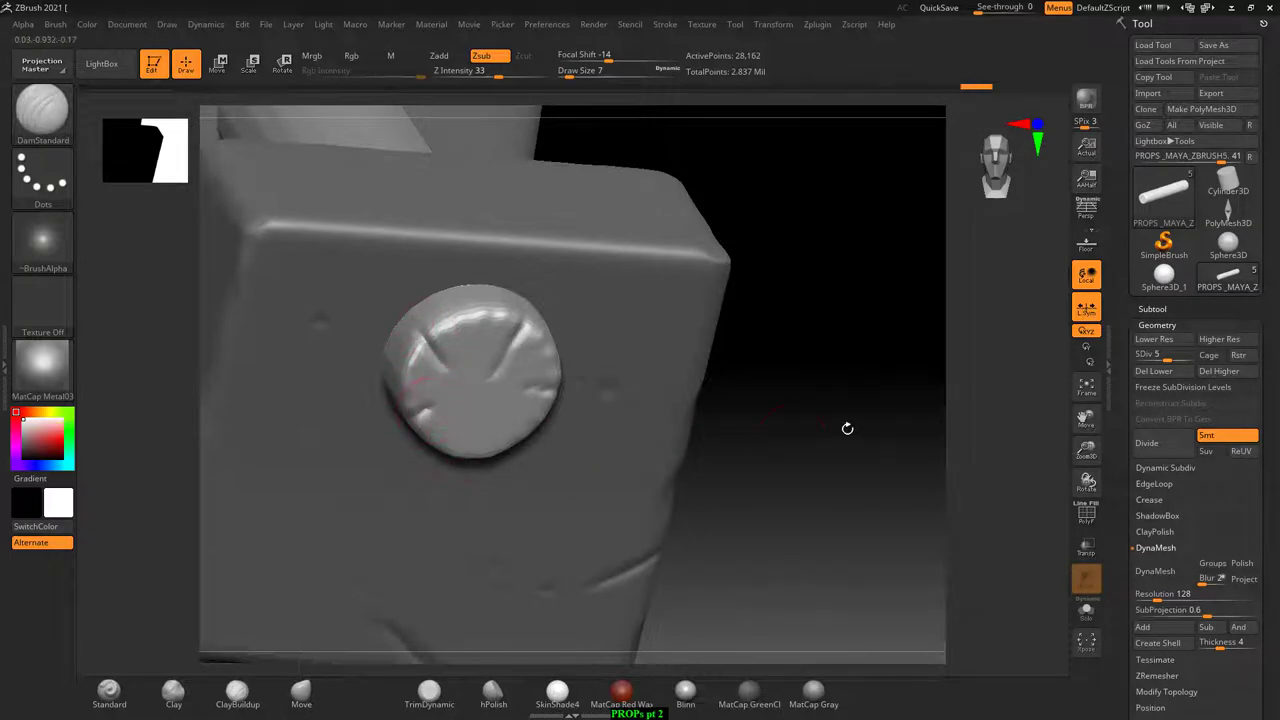
pyautogui.moveTo(847, 428)
pyautogui.mouseDown()
pyautogui.moveTo(422, 398)
pyautogui.moveTo(391, 363)
pyautogui.mouseUp()
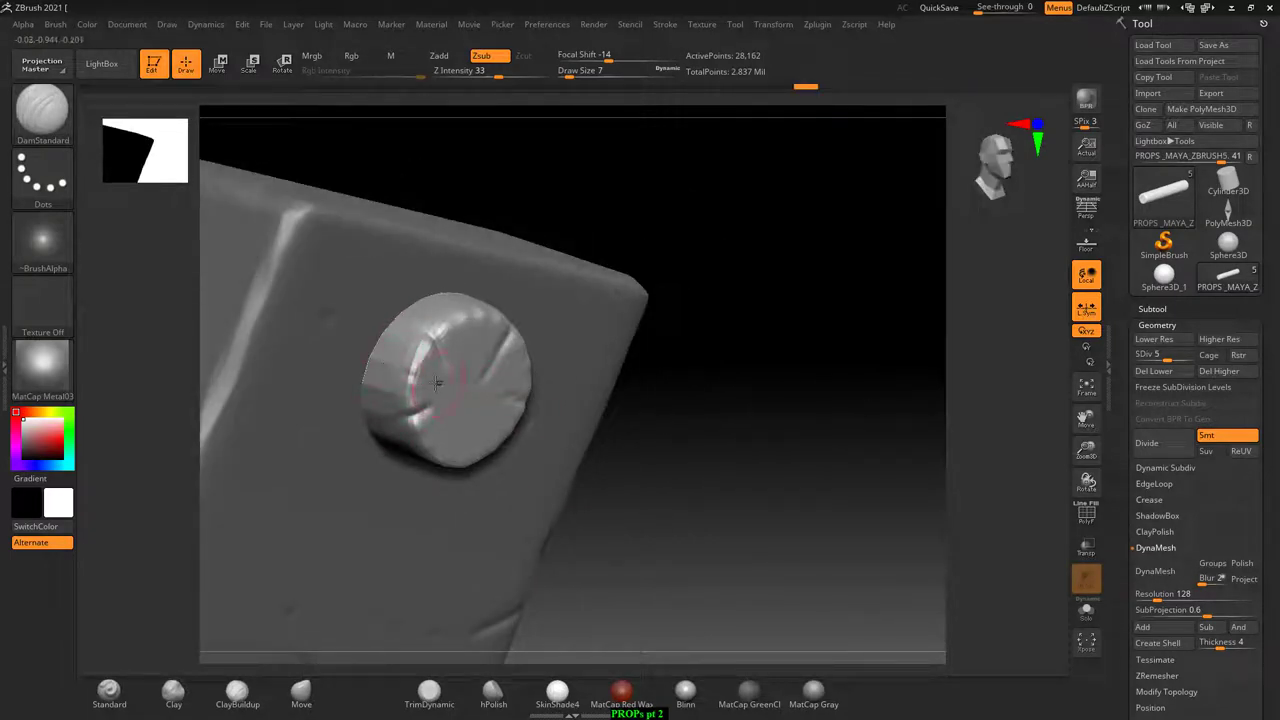
pyautogui.moveTo(741, 428); pyautogui.dragTo(488, 448)
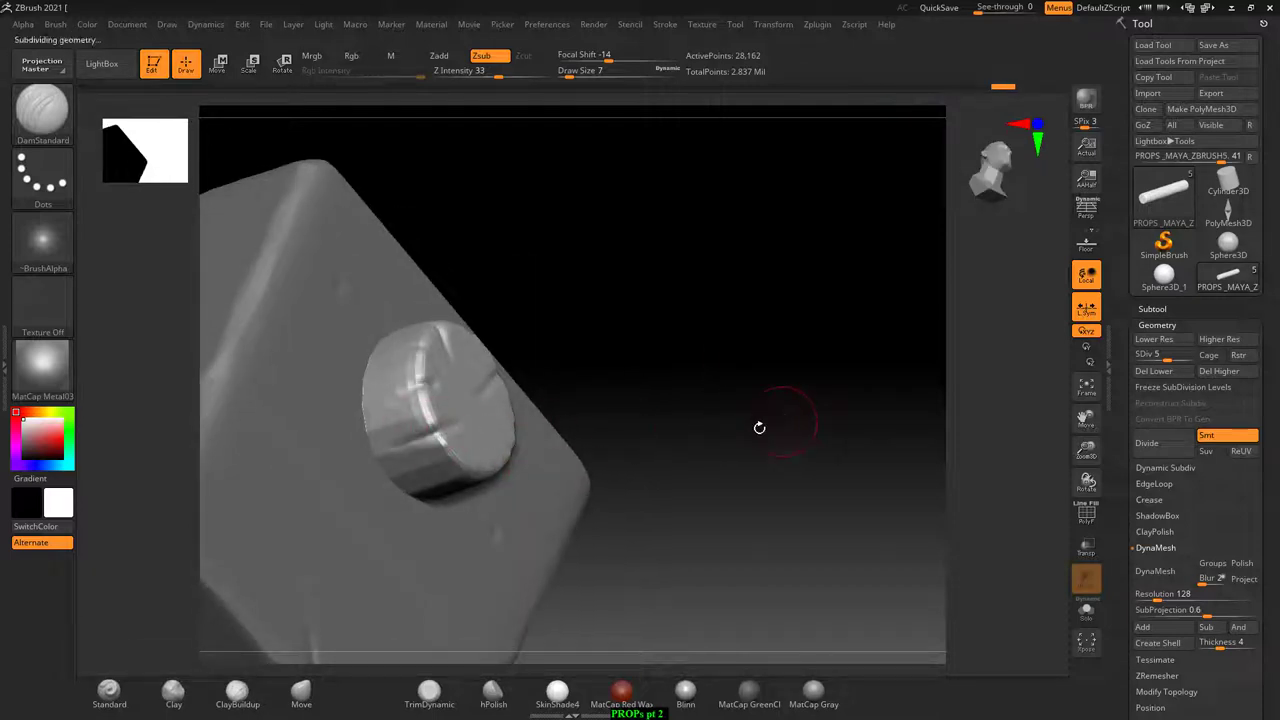
pyautogui.moveTo(466, 438); pyautogui.dragTo(410, 441)
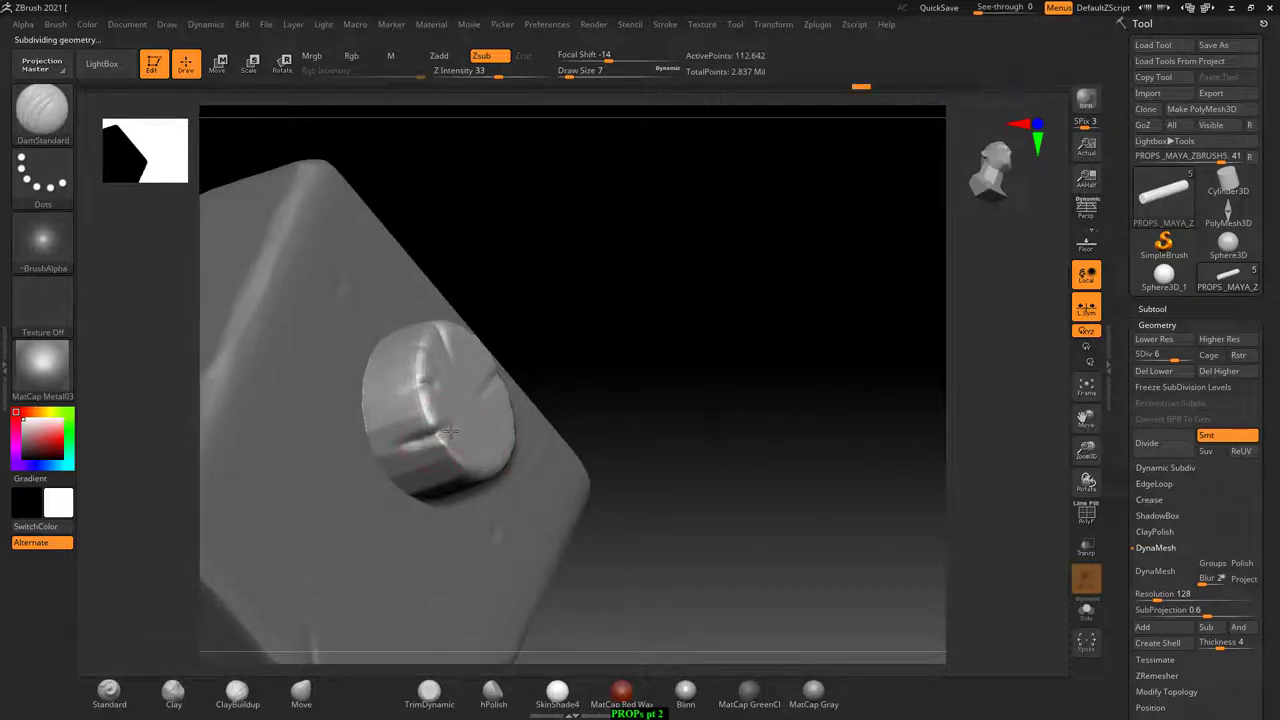
# - Add a subdivision level and rework the pin head's centre swirl and dents
pyautogui.moveTo(763, 360); pyautogui.dragTo(477, 450)
pyautogui.moveTo(789, 277); pyautogui.dragTo(501, 453)
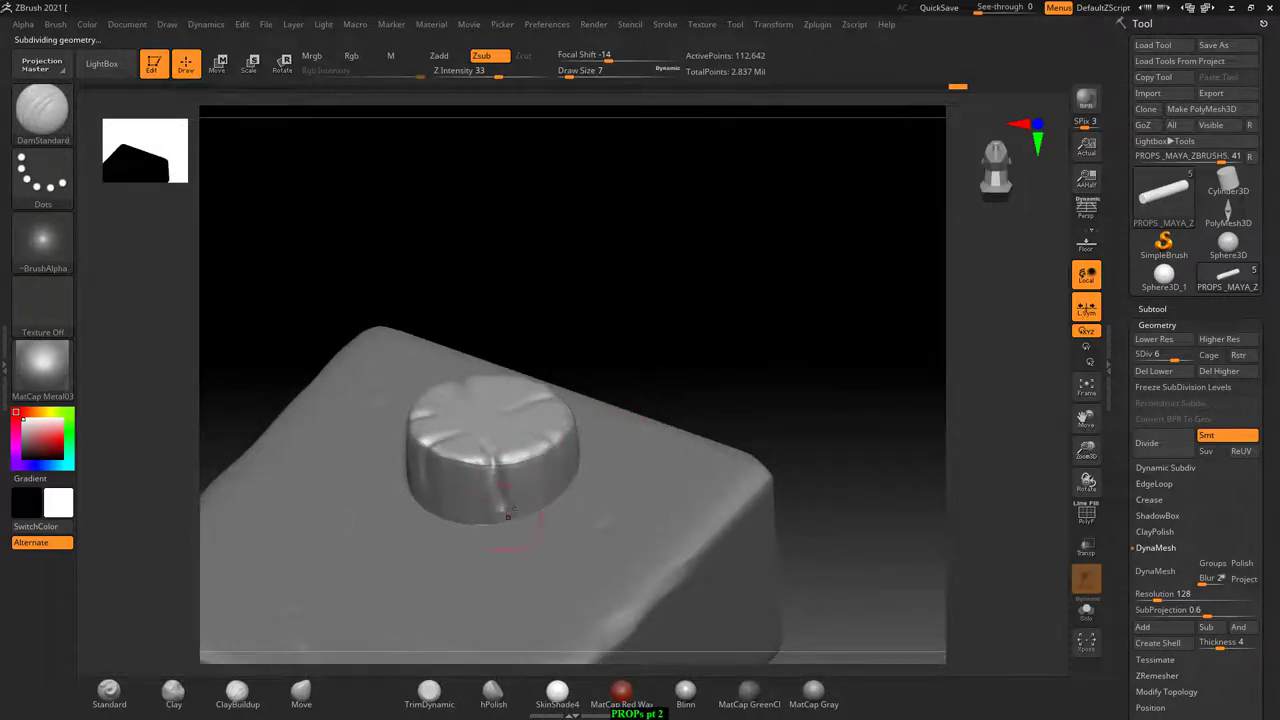
pyautogui.moveTo(620, 320); pyautogui.dragTo(594, 400)
pyautogui.moveTo(656, 322); pyautogui.dragTo(477, 386)
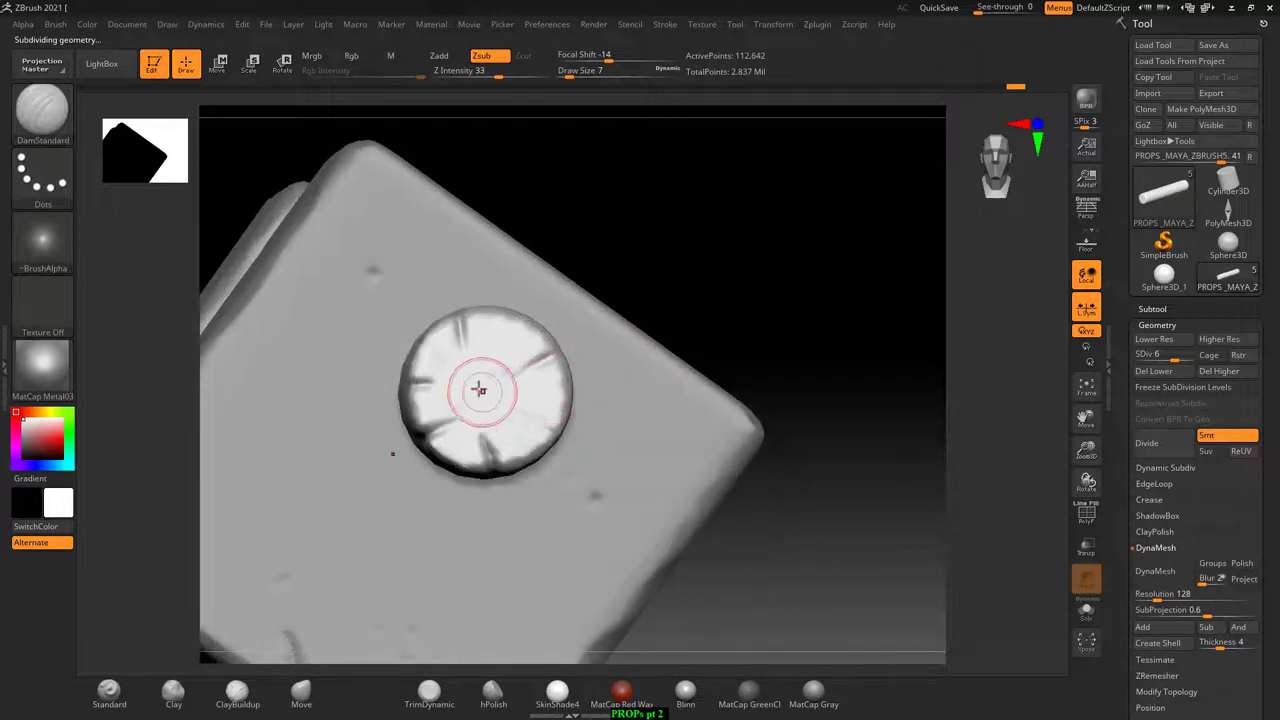
pyautogui.moveTo(780, 223)
pyautogui.mouseDown()
pyautogui.moveTo(480, 378)
pyautogui.moveTo(443, 350)
pyautogui.moveTo(471, 340)
pyautogui.moveTo(543, 386)
pyautogui.moveTo(470, 440)
pyautogui.mouseUp()
pyautogui.hotkey('ctrl', 'd')
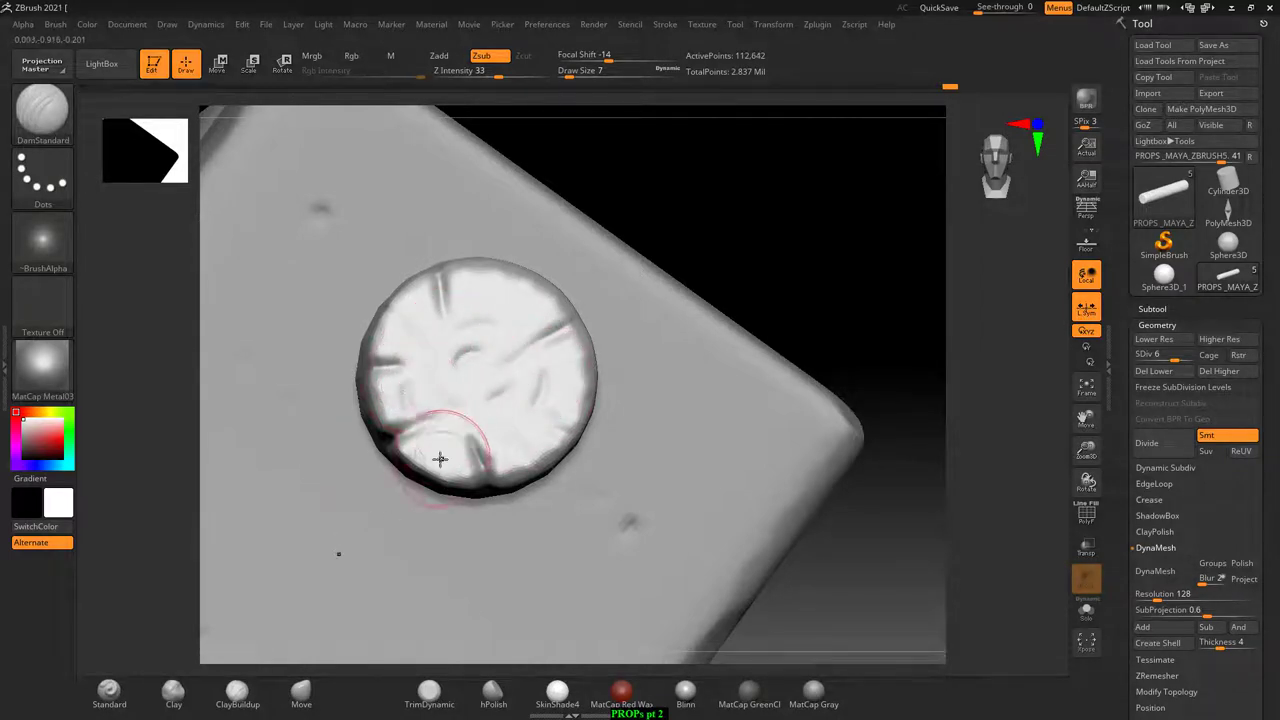
pyautogui.moveTo(568, 407)
pyautogui.keyDown('shift'); pyautogui.mouseDown()
pyautogui.moveTo(526, 429)
pyautogui.moveTo(517, 331)
pyautogui.moveTo(479, 302)
pyautogui.moveTo(426, 305)
pyautogui.moveTo(408, 393)
pyautogui.moveTo(390, 397)
pyautogui.mouseUp(); pyautogui.keyUp('shift')
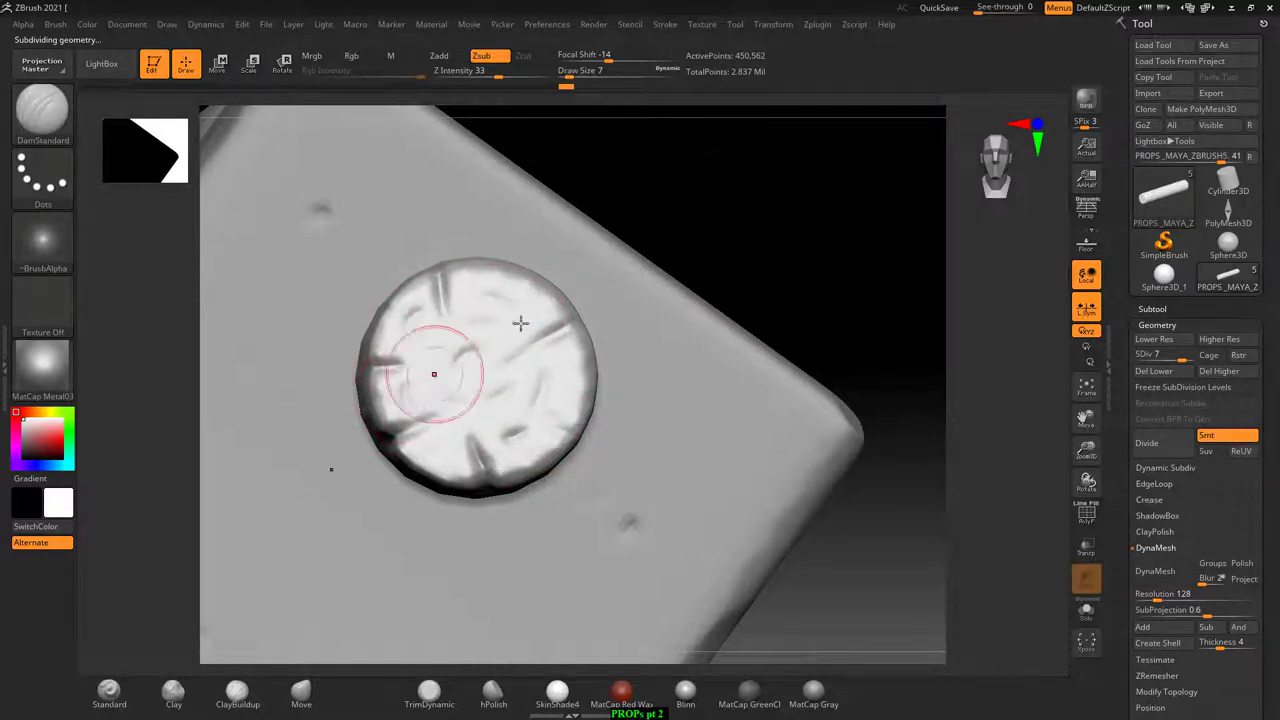
# - Smooth the pin head's left side and review the carved bracket and rod
pyautogui.moveTo(520, 323); pyautogui.dragTo(551, 380, button='right')
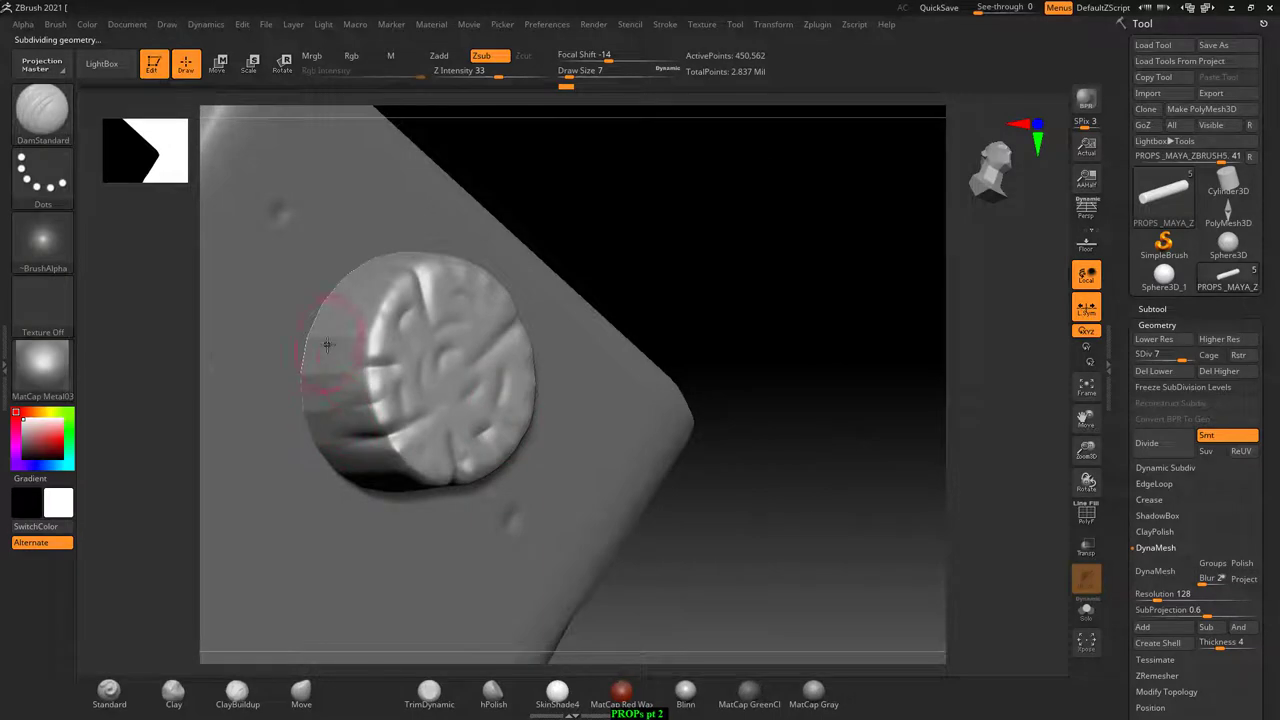
pyautogui.keyDown('shift'); pyautogui.moveTo(373, 358); pyautogui.dragTo(343, 372); pyautogui.keyUp('shift')
pyautogui.moveTo(381, 325)
pyautogui.mouseDown(button='right')
pyautogui.moveTo(609, 177)
pyautogui.moveTo(358, 300)
pyautogui.moveTo(623, 166)
pyautogui.moveTo(440, 223)
pyautogui.mouseUp(button='right')
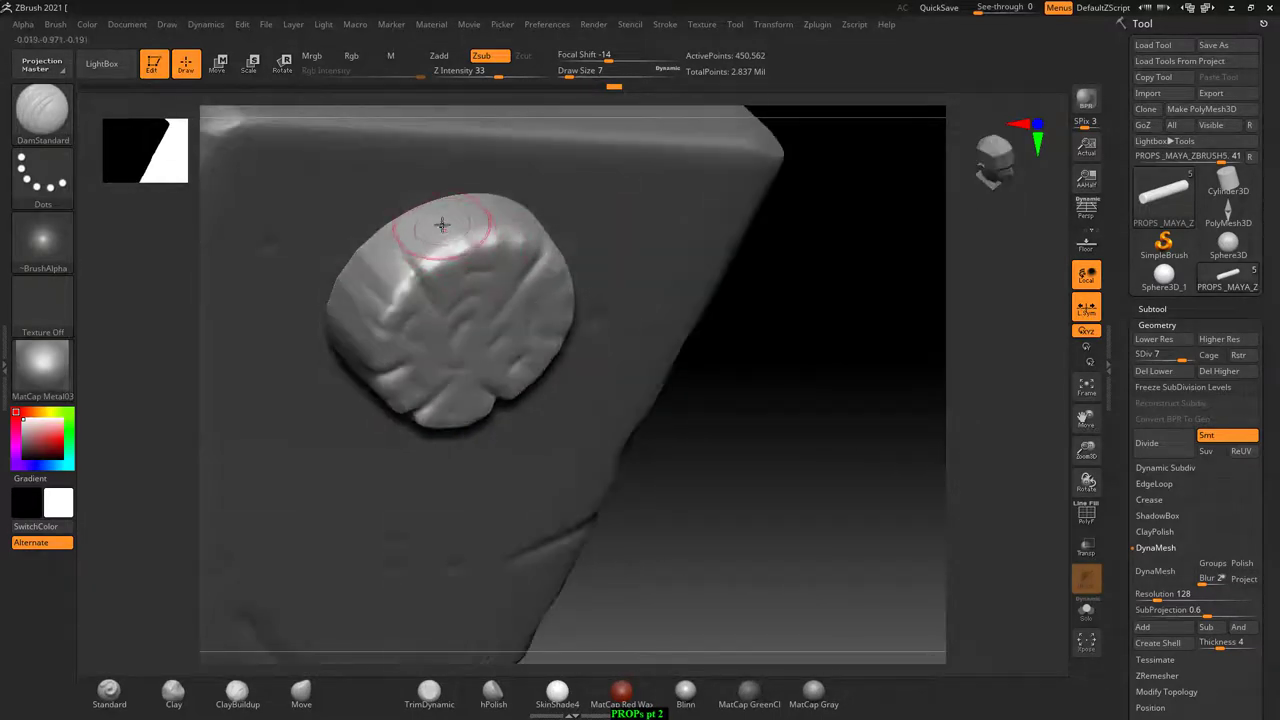
pyautogui.moveTo(586, 286); pyautogui.dragTo(580, 280, button='right')
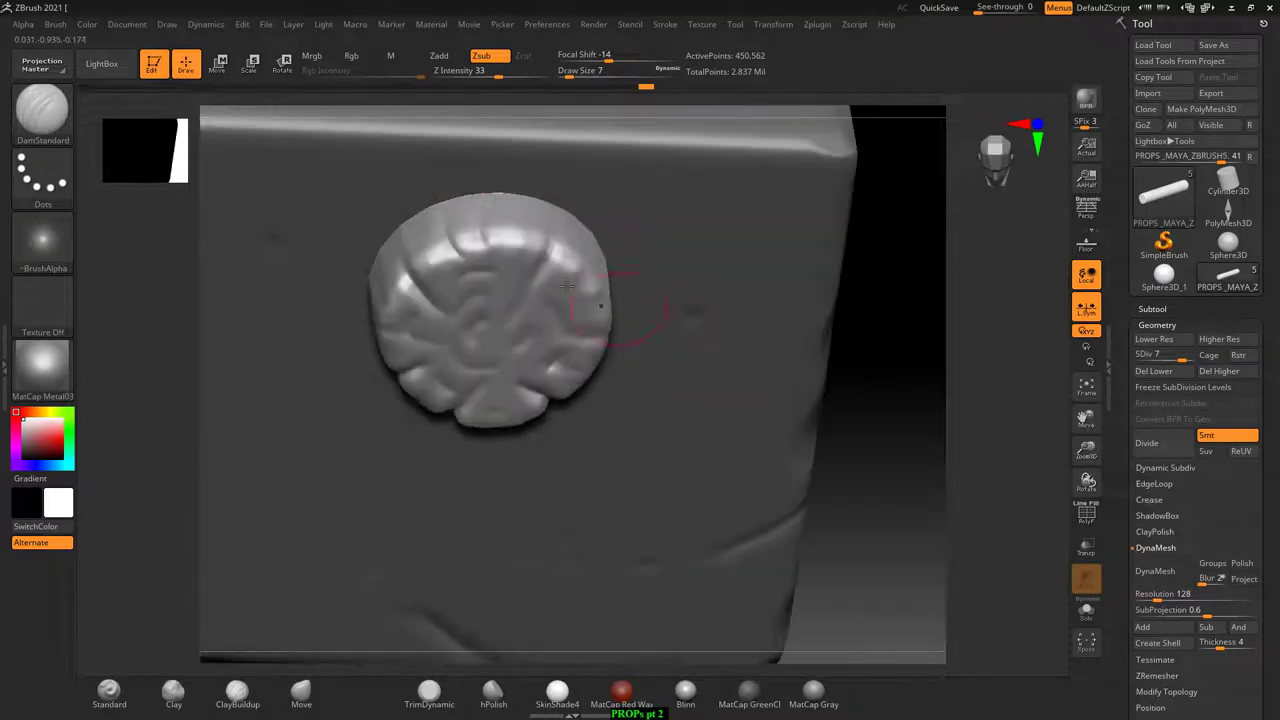
pyautogui.moveTo(577, 295); pyautogui.dragTo(571, 280)
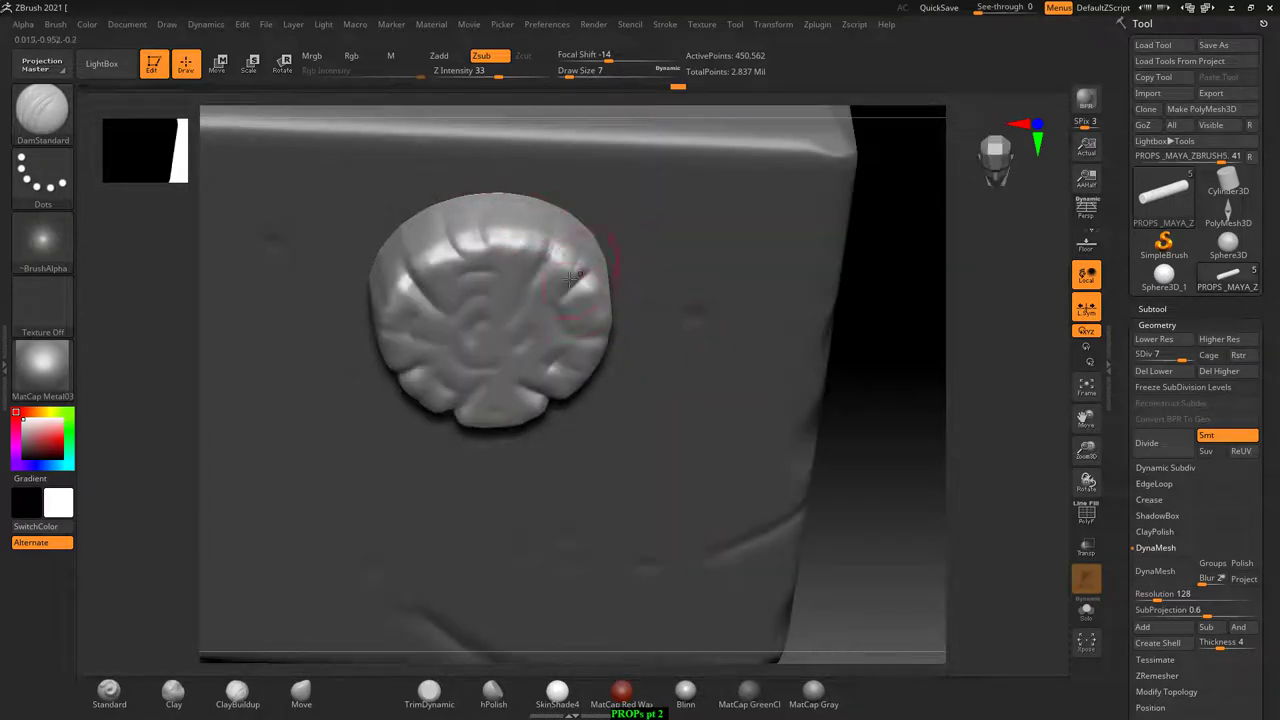
pyautogui.moveTo(927, 359); pyautogui.dragTo(605, 296)
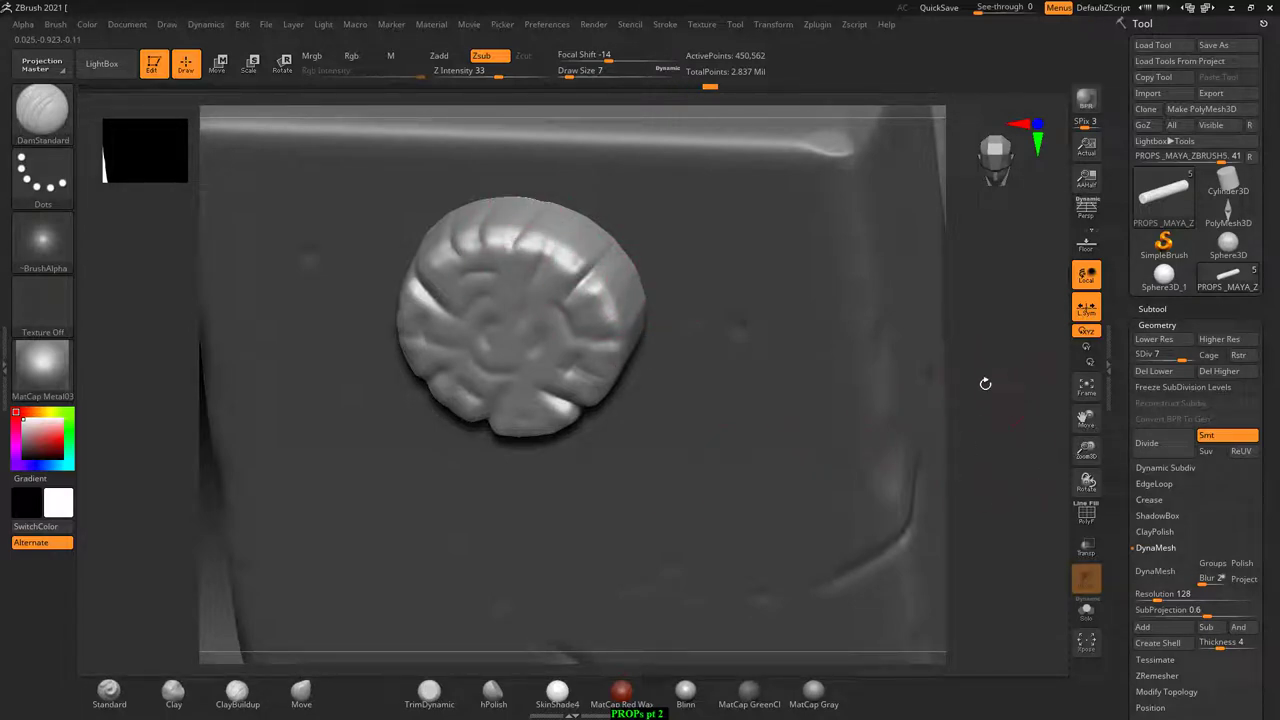
pyautogui.press('f')
pyautogui.moveTo(957, 394)
pyautogui.mouseDown()
pyautogui.moveTo(866, 400)
pyautogui.moveTo(829, 334)
pyautogui.moveTo(876, 331)
pyautogui.moveTo(843, 391)
pyautogui.moveTo(863, 394)
pyautogui.moveTo(808, 397)
pyautogui.moveTo(899, 398)
pyautogui.moveTo(863, 408)
pyautogui.moveTo(697, 354)
pyautogui.mouseUp()
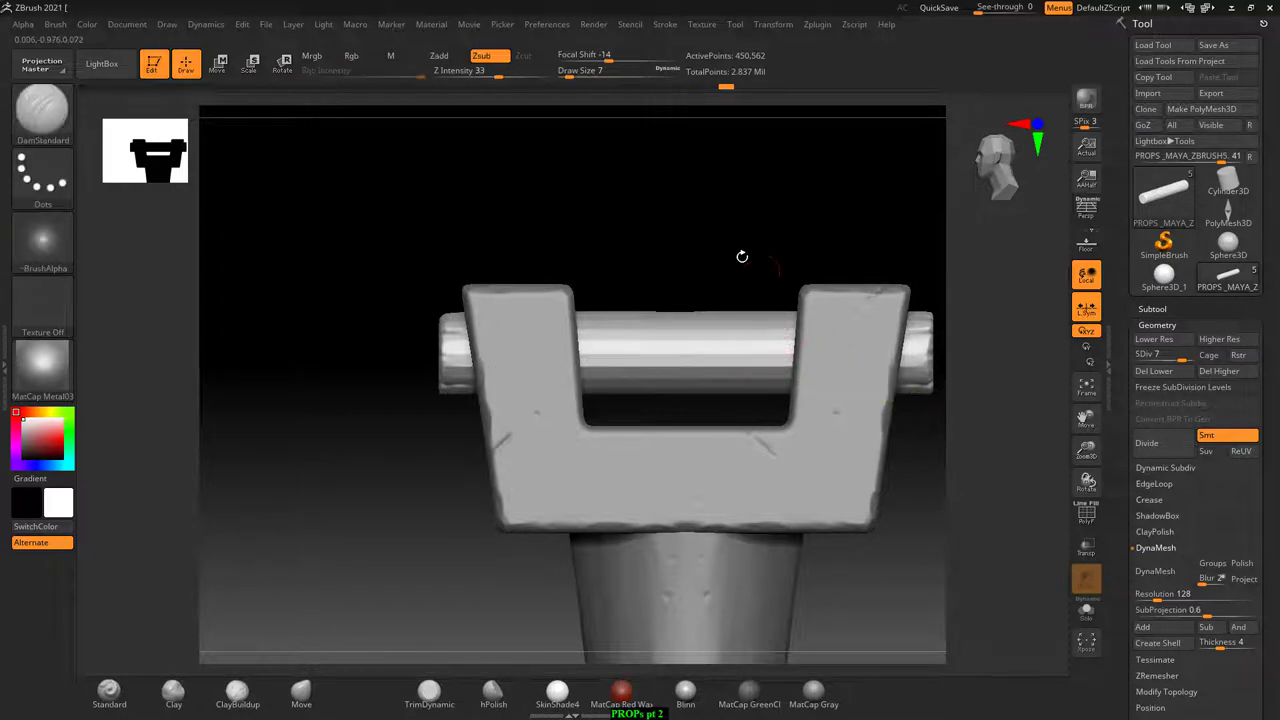
pyautogui.moveTo(740, 254); pyautogui.dragTo(685, 328)
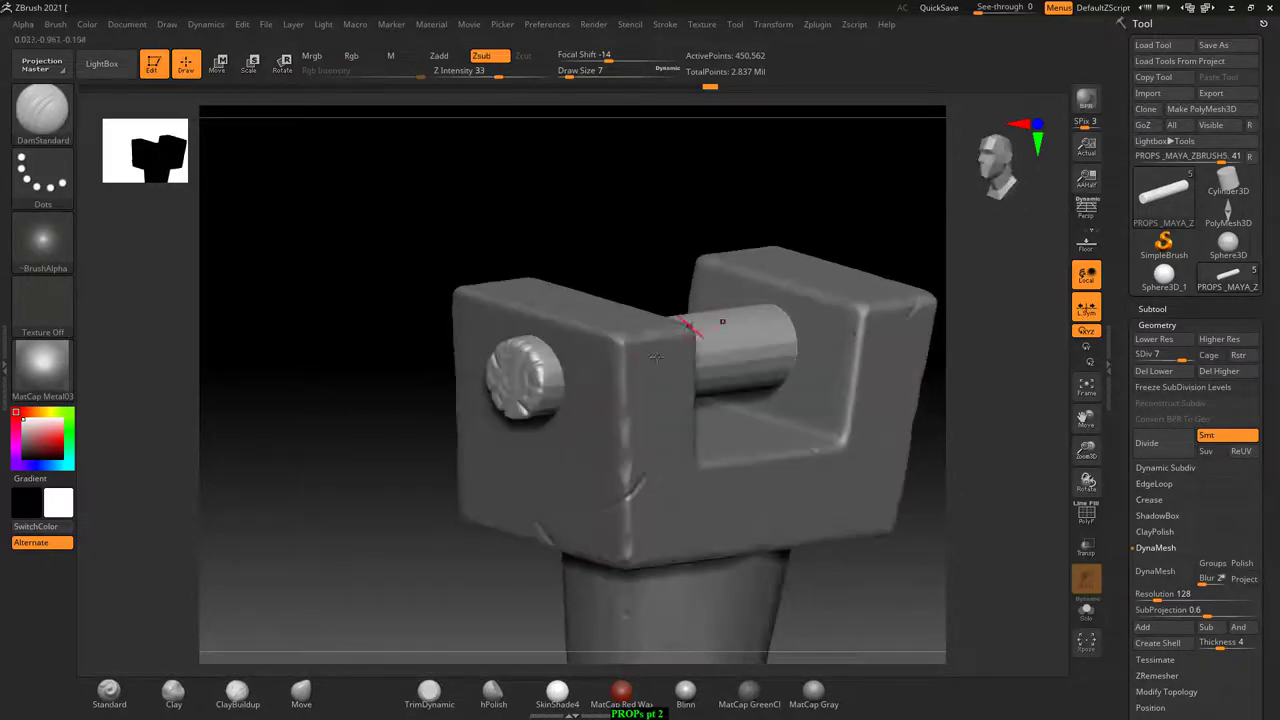
pyautogui.click(1152, 308)
# - Solo the pin rod, frame it, and carve a lengthwise groove along it
pyautogui.keyDown('shift'); pyautogui.click(1158, 350); pyautogui.keyUp('shift')
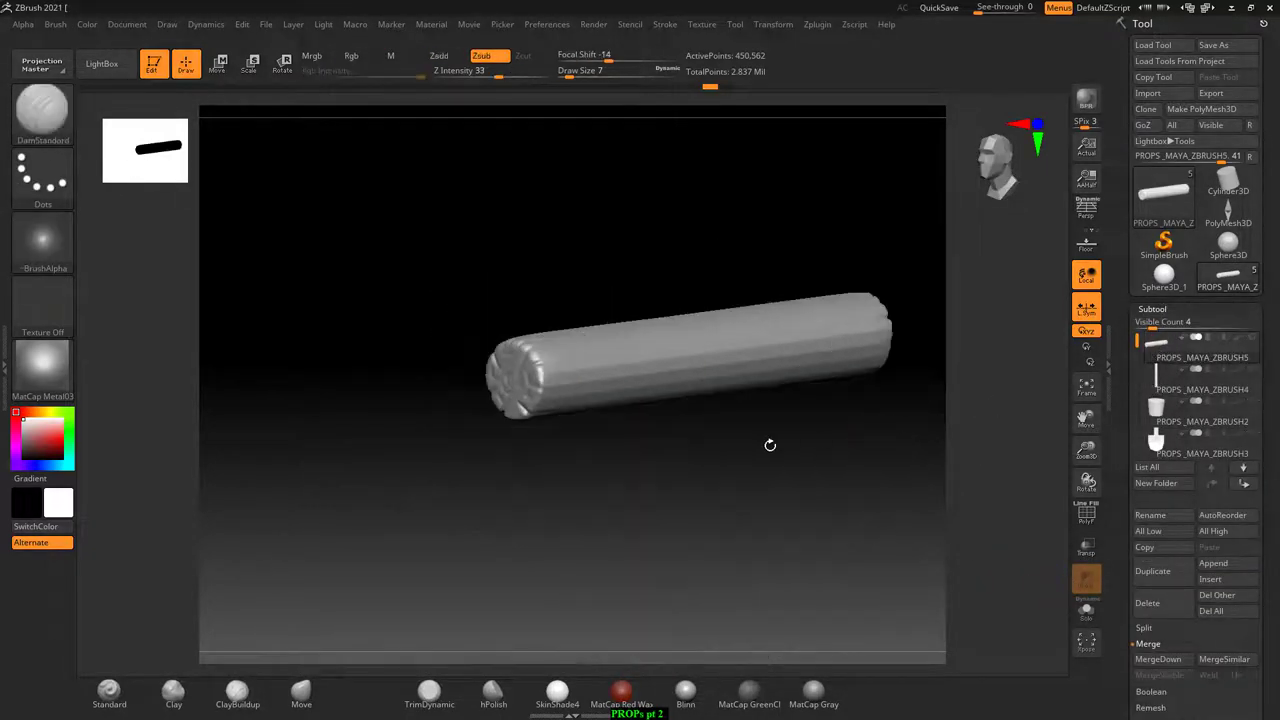
pyautogui.moveTo(768, 443); pyautogui.dragTo(754, 486)
pyautogui.press('f')
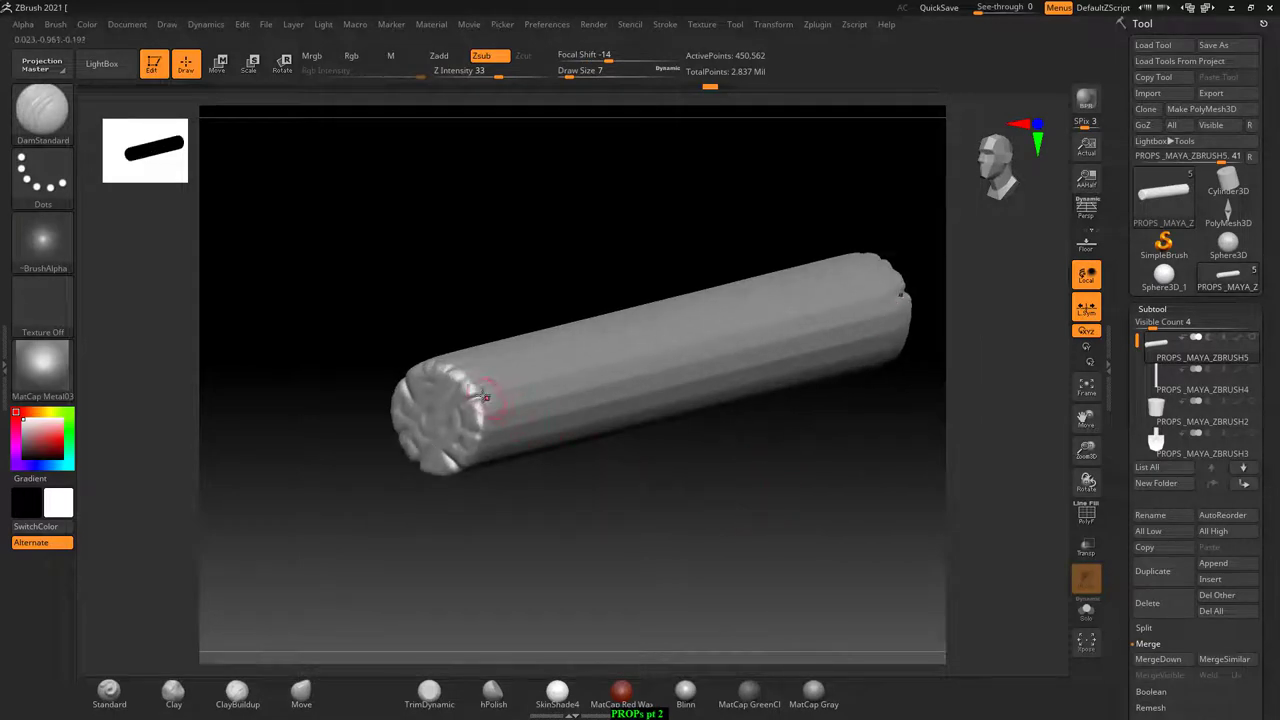
pyautogui.moveTo(572, 386); pyautogui.dragTo(526, 391)
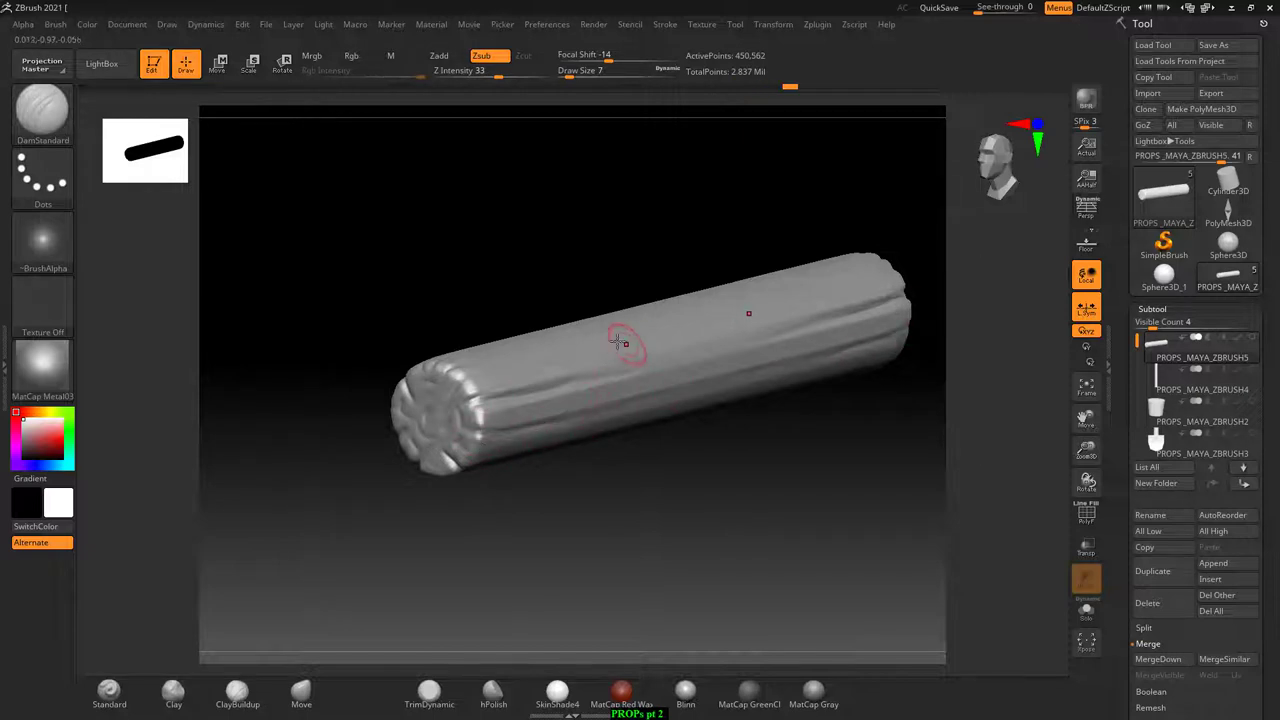
pyautogui.moveTo(537, 280); pyautogui.dragTo(585, 350)
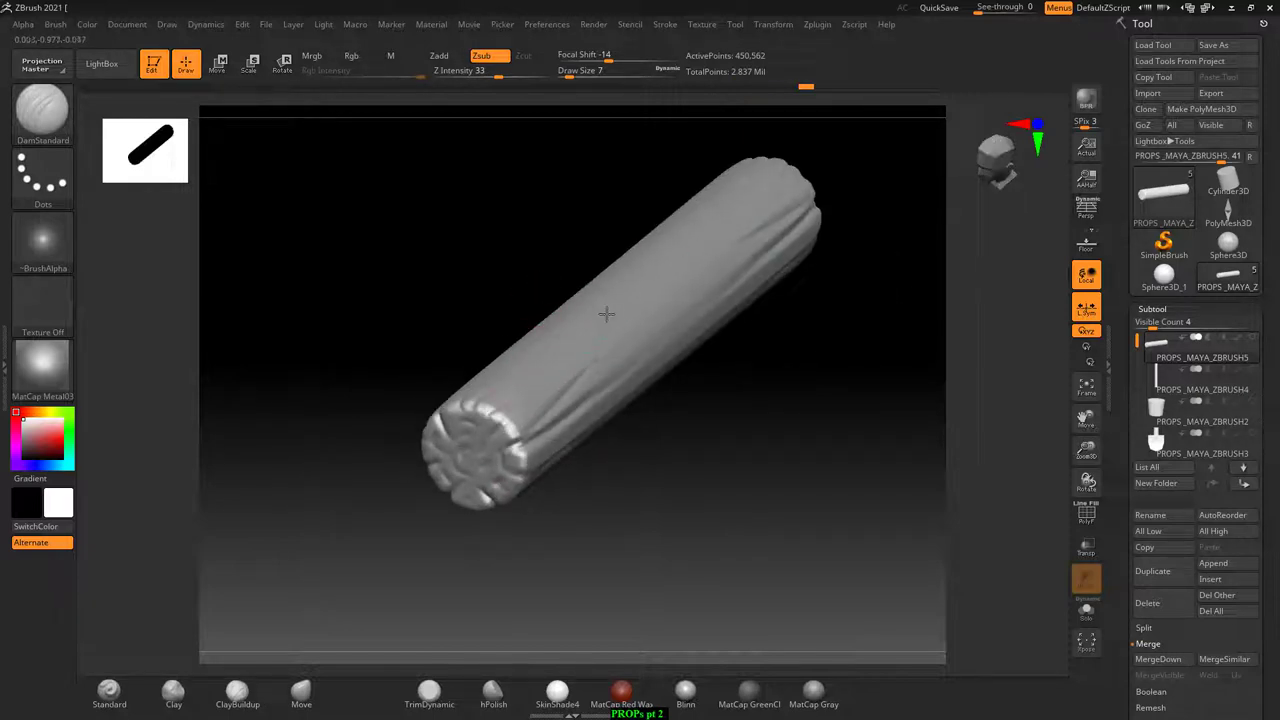
pyautogui.moveTo(529, 296)
pyautogui.mouseDown()
pyautogui.moveTo(554, 444)
pyautogui.moveTo(517, 289)
pyautogui.mouseUp()
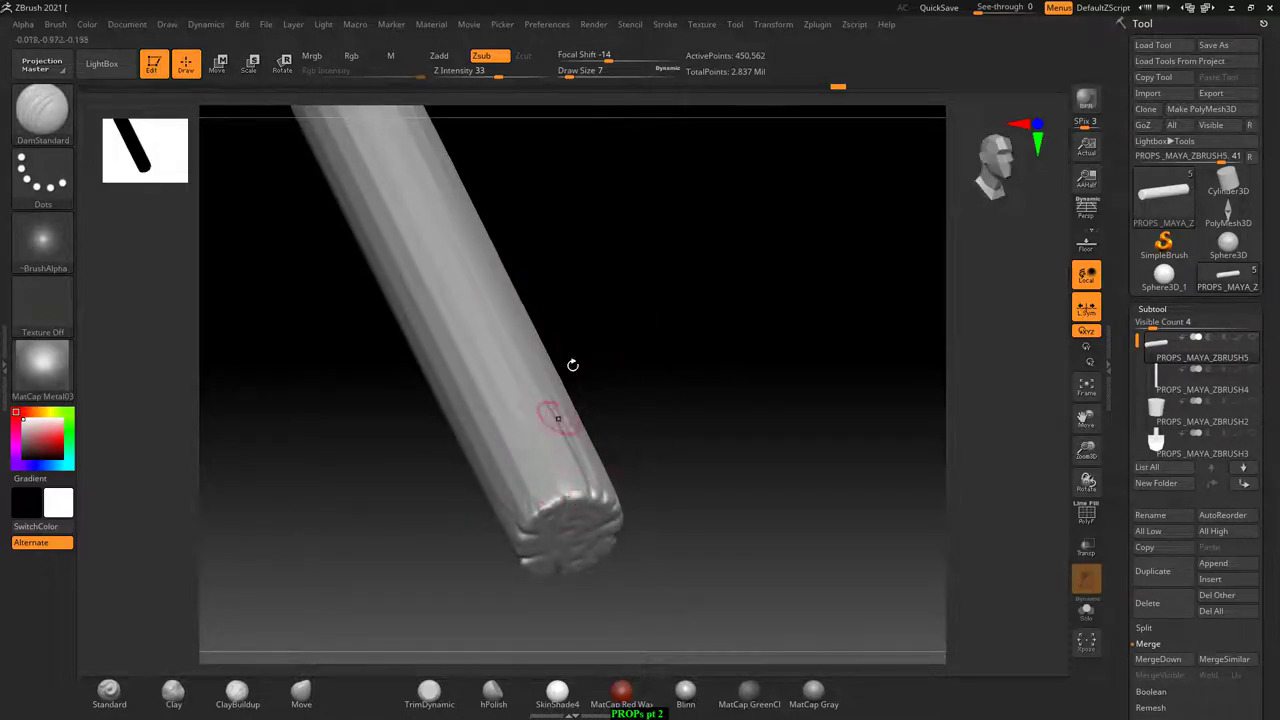
pyautogui.moveTo(572, 365); pyautogui.dragTo(620, 481)
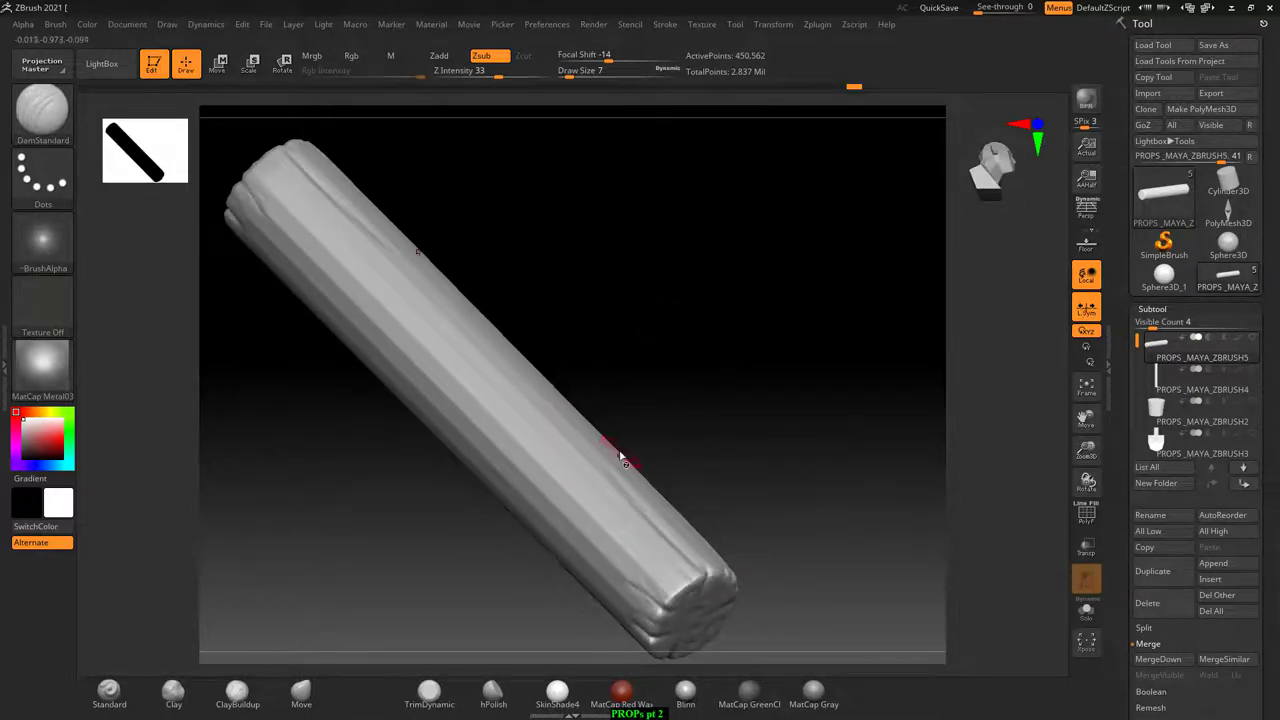
# - Drop the rod two subdivision levels, smooth its grooves, and dismiss Sticky Keys
pyautogui.press('shift')
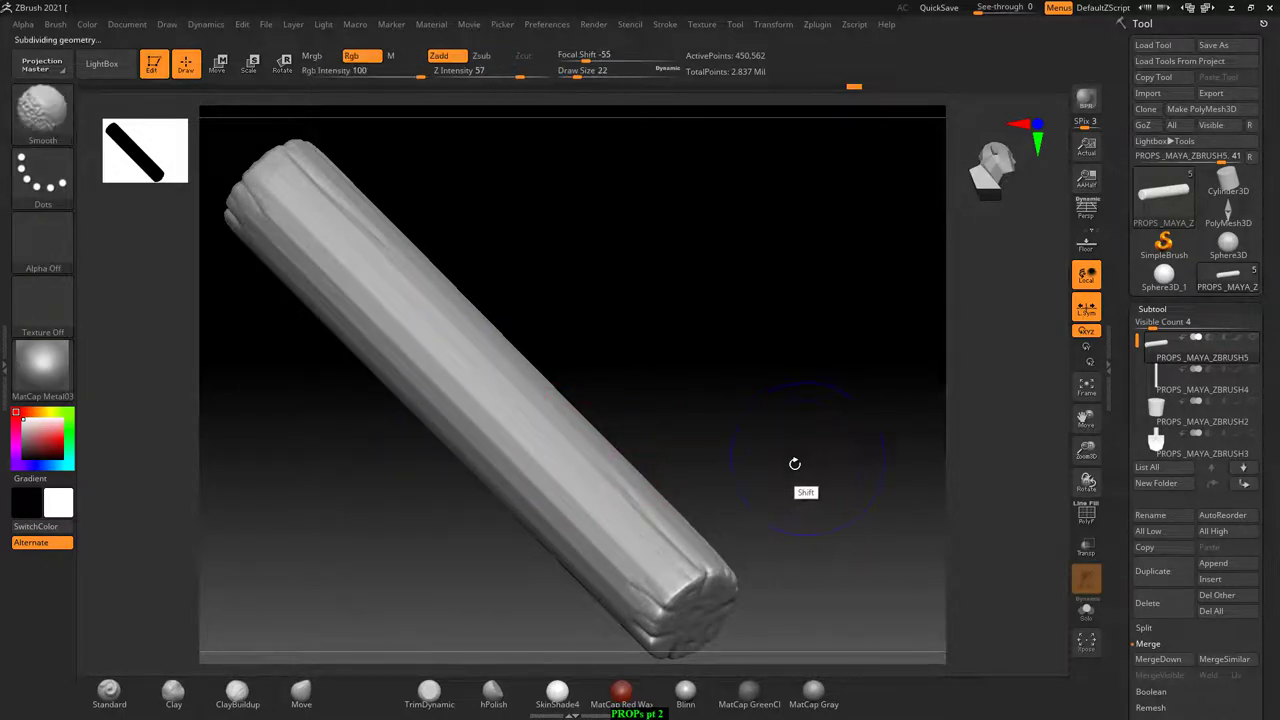
pyautogui.hotkey('shift', 'd')
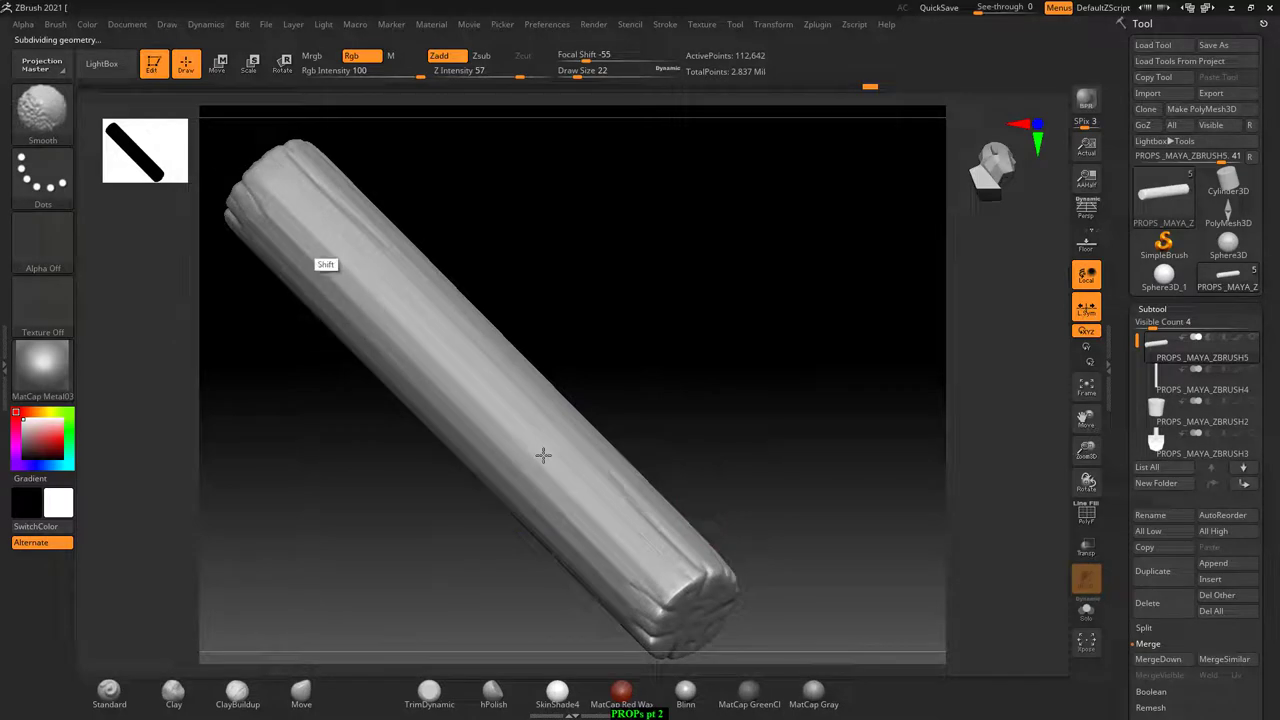
pyautogui.hotkey('shift', 'd')
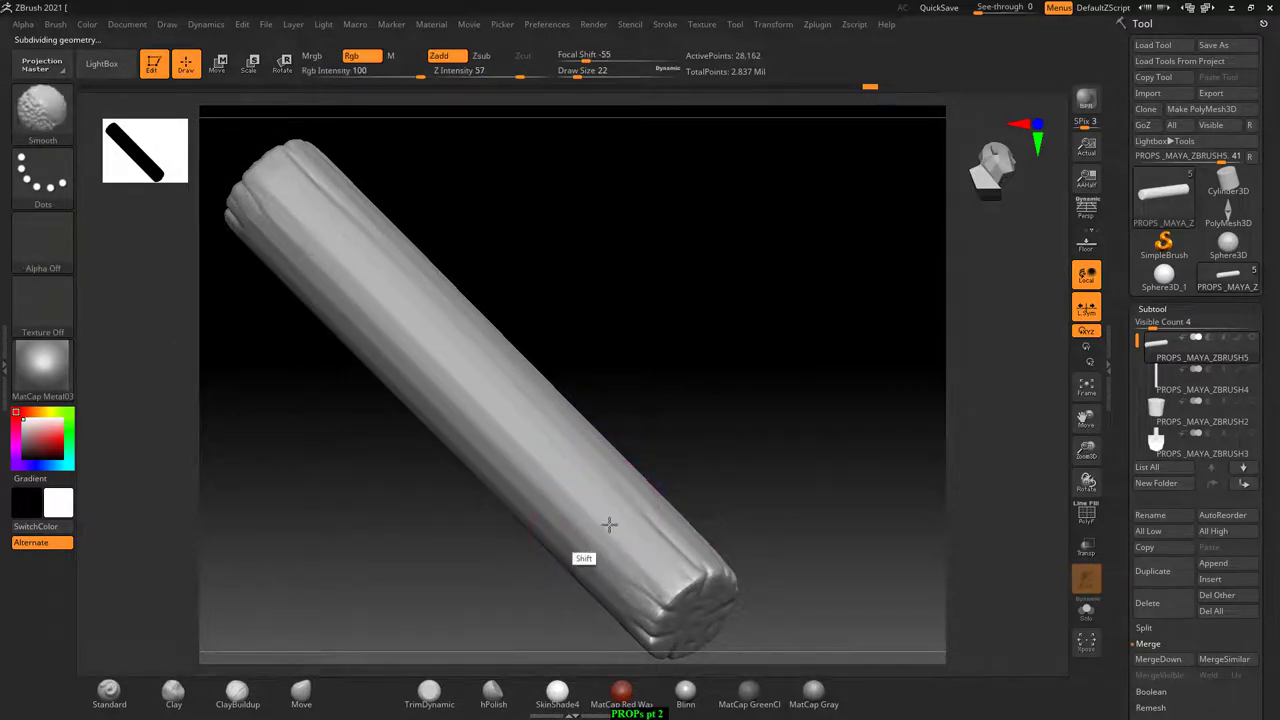
pyautogui.moveTo(609, 524)
pyautogui.keyDown('shift'); pyautogui.mouseDown()
pyautogui.moveTo(654, 340)
pyautogui.moveTo(643, 353)
pyautogui.mouseUp(); pyautogui.keyUp('shift')
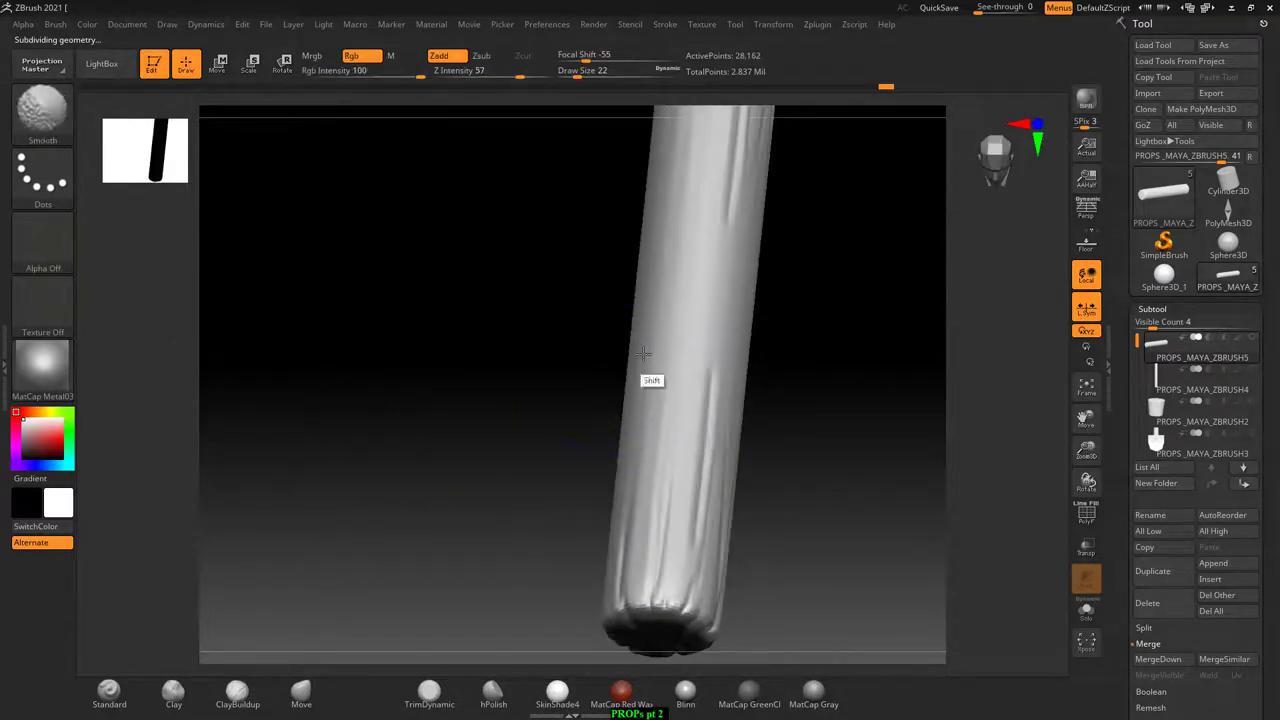
pyautogui.keyDown('shift'); pyautogui.moveTo(671, 294); pyautogui.dragTo(786, 394); pyautogui.keyUp('shift')
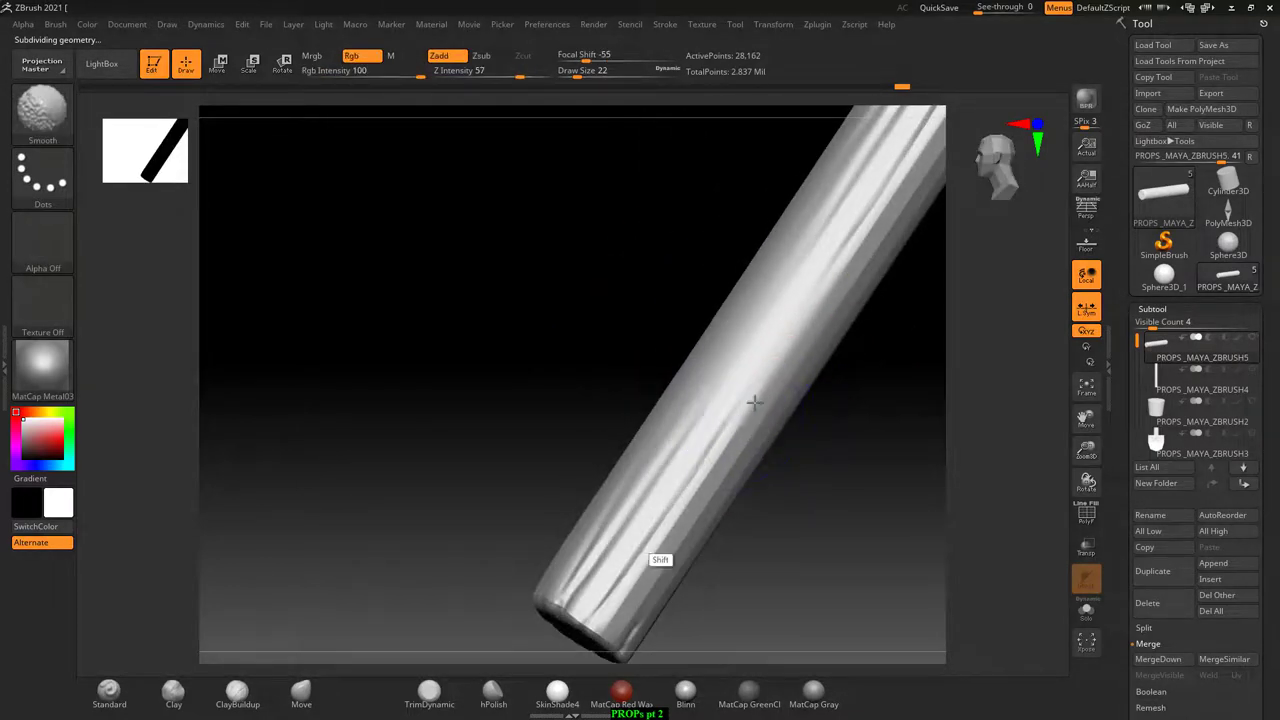
pyautogui.keyDown('shift'); pyautogui.moveTo(828, 434); pyautogui.dragTo(780, 440); pyautogui.keyUp('shift')
pyautogui.press('shift')
pyautogui.press('shift')
pyautogui.press('shift')
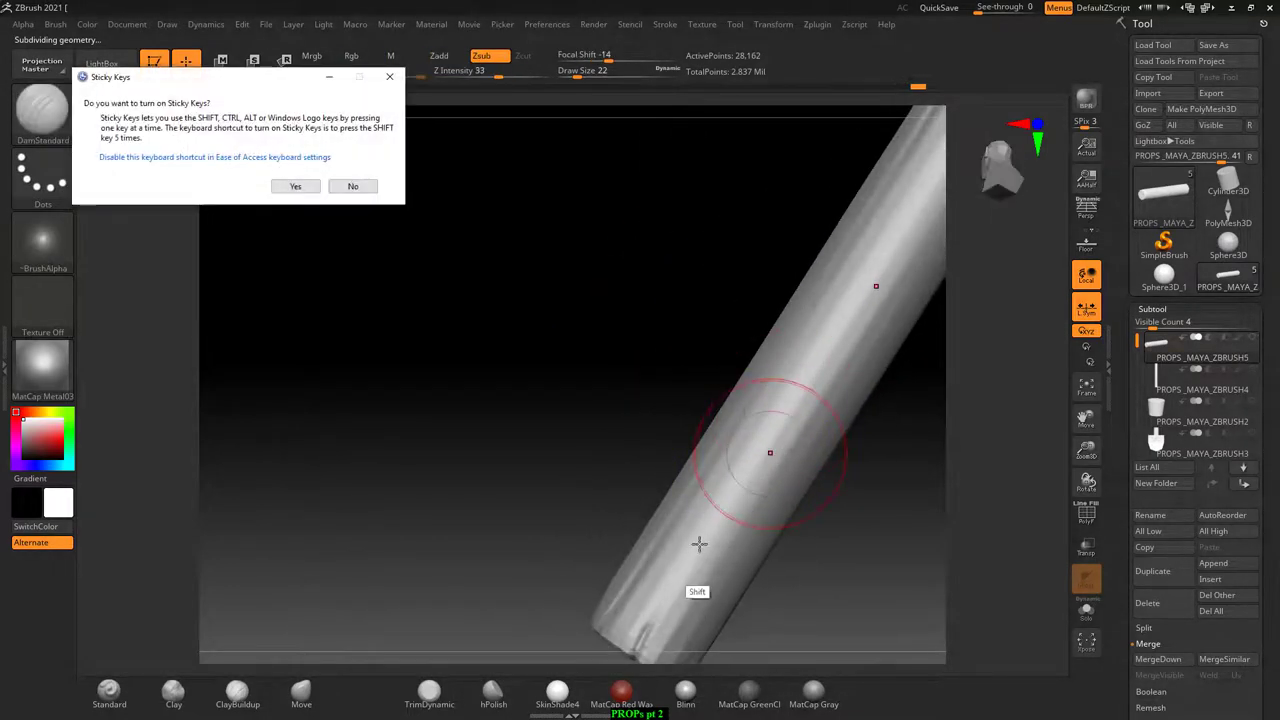
pyautogui.click(353, 186)
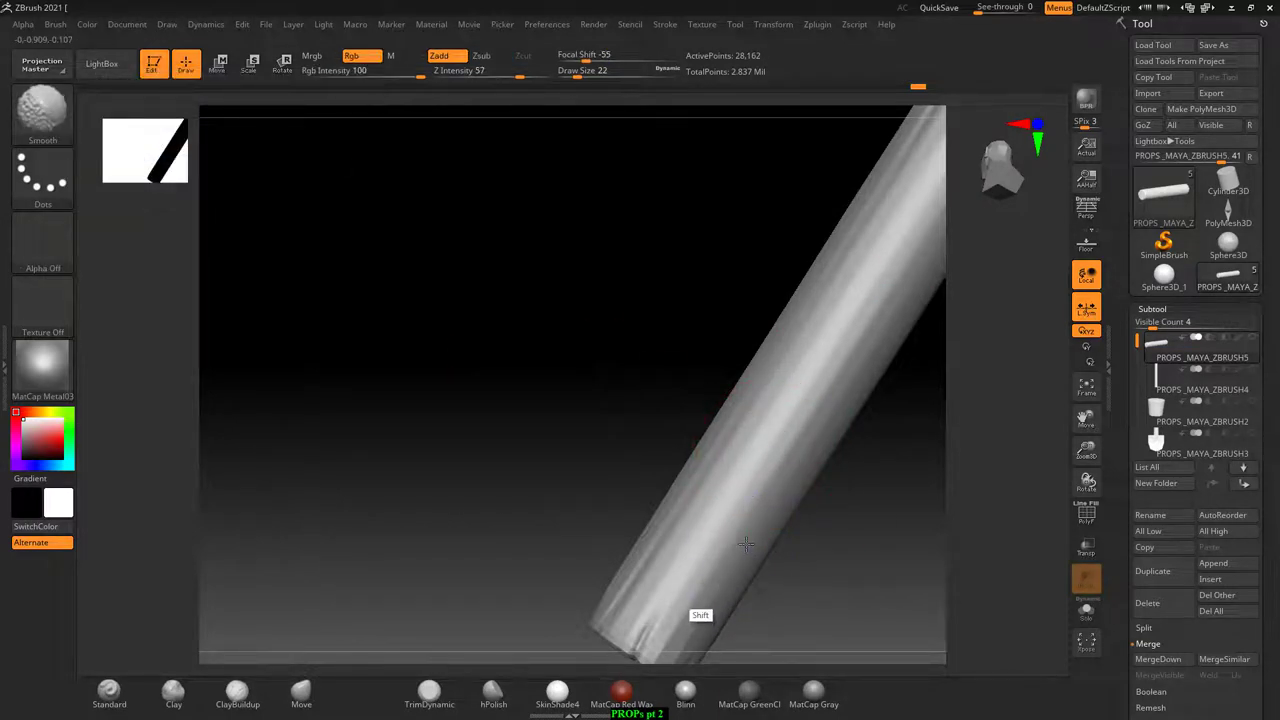
pyautogui.moveTo(677, 286)
pyautogui.mouseDown()
pyautogui.moveTo(860, 386)
pyautogui.moveTo(854, 449)
pyautogui.moveTo(818, 476)
pyautogui.moveTo(838, 453)
pyautogui.moveTo(862, 512)
pyautogui.moveTo(838, 444)
pyautogui.moveTo(871, 480)
pyautogui.moveTo(908, 486)
pyautogui.moveTo(870, 445)
pyautogui.mouseUp()
# - Carve grain creases and splits into the rod's bottom end and along its shaft
pyautogui.moveTo(780, 475); pyautogui.dragTo(806, 466)
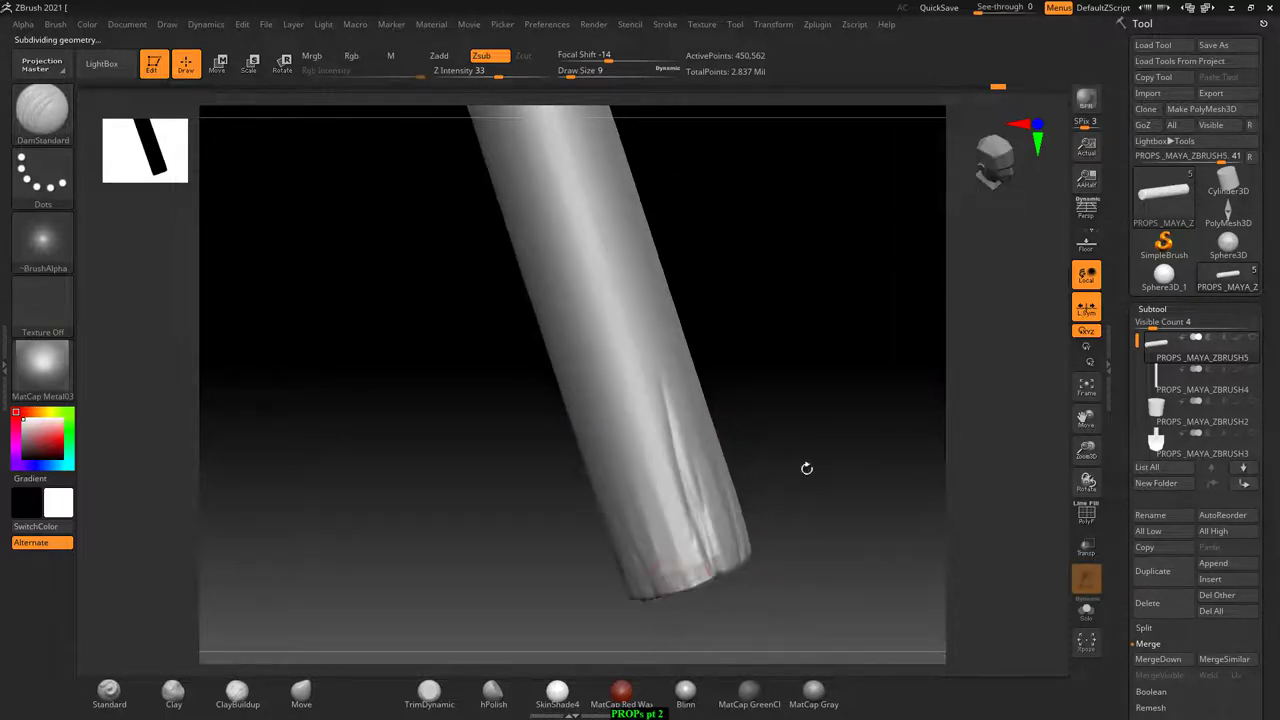
pyautogui.moveTo(754, 503)
pyautogui.mouseDown()
pyautogui.moveTo(843, 491)
pyautogui.moveTo(837, 465)
pyautogui.moveTo(820, 475)
pyautogui.mouseUp()
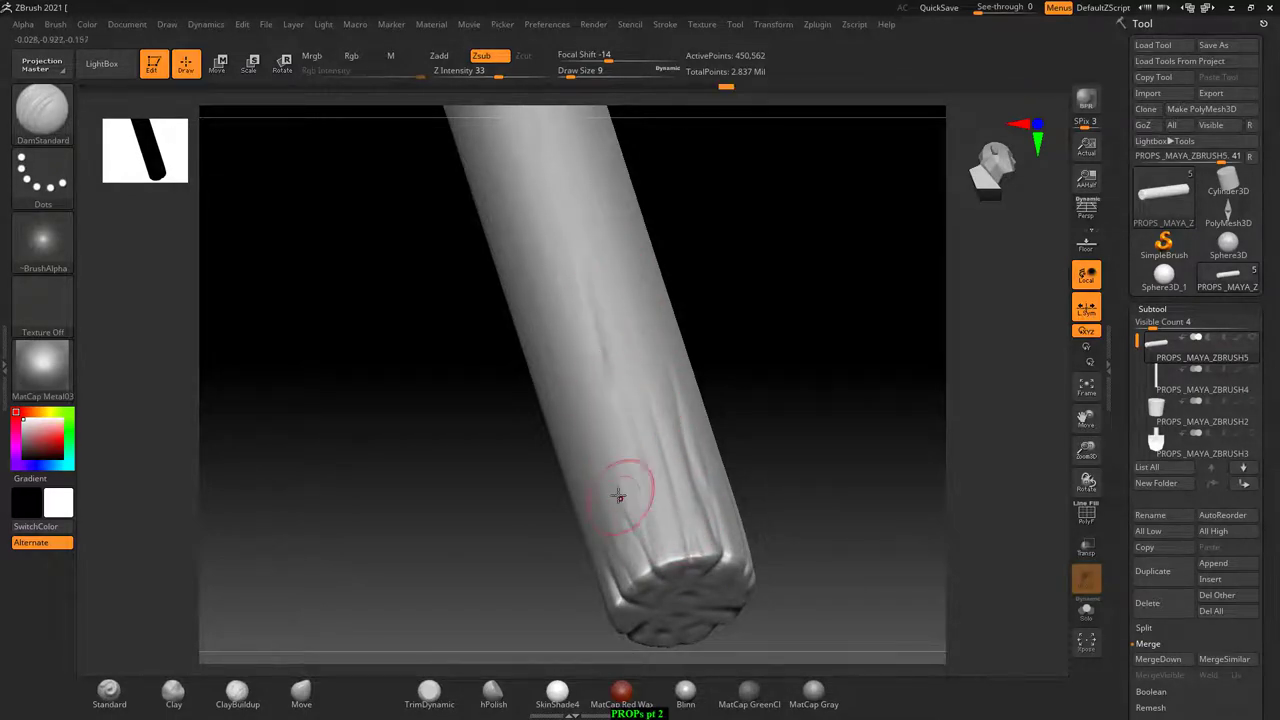
pyautogui.moveTo(617, 491); pyautogui.dragTo(618, 503)
pyautogui.moveTo(742, 409)
pyautogui.mouseDown()
pyautogui.moveTo(606, 463)
pyautogui.moveTo(623, 526)
pyautogui.mouseUp()
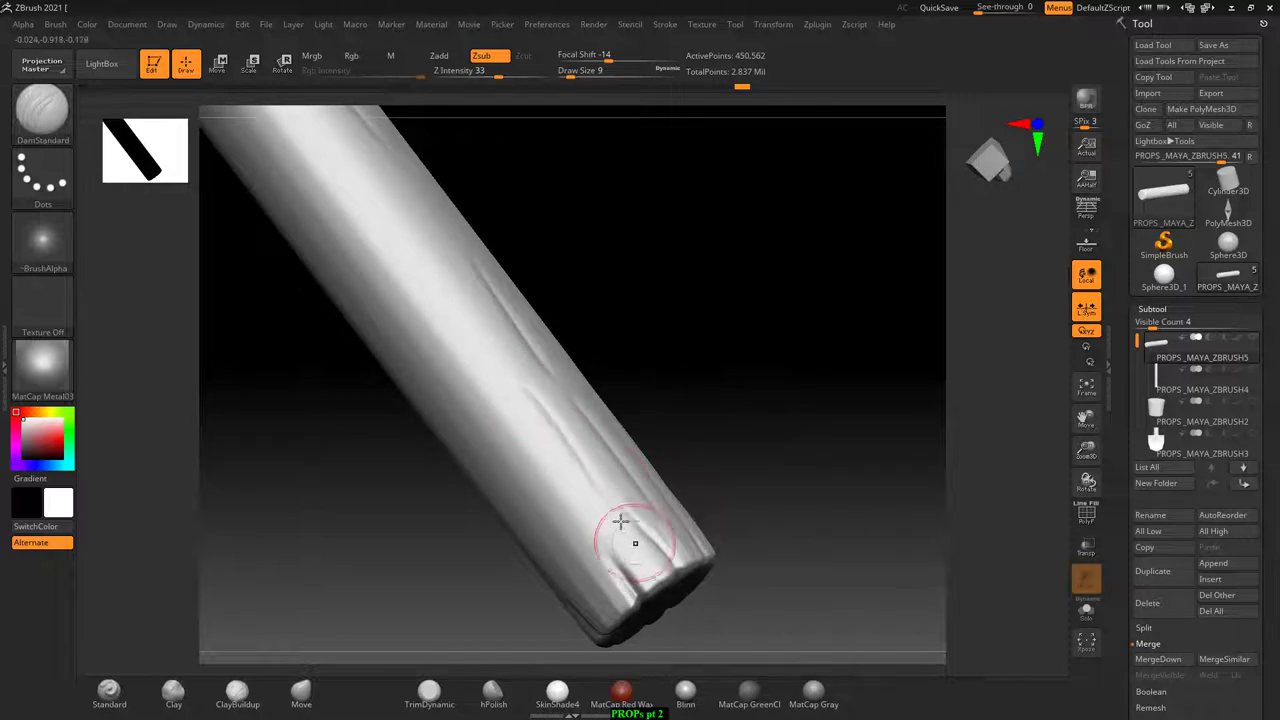
pyautogui.moveTo(720, 457)
pyautogui.mouseDown()
pyautogui.moveTo(657, 434)
pyautogui.moveTo(686, 466)
pyautogui.moveTo(700, 528)
pyautogui.mouseUp()
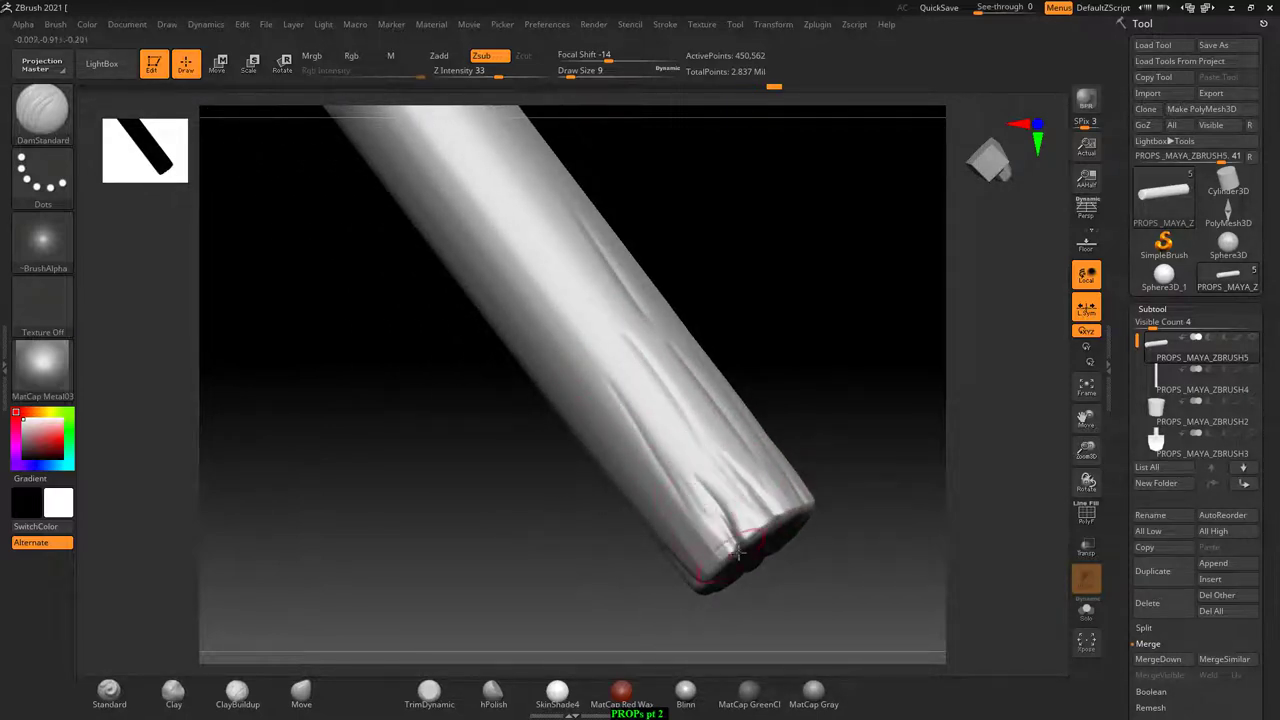
pyautogui.moveTo(850, 520)
pyautogui.mouseDown()
pyautogui.moveTo(866, 471)
pyautogui.moveTo(763, 428)
pyautogui.moveTo(706, 466)
pyautogui.mouseUp()
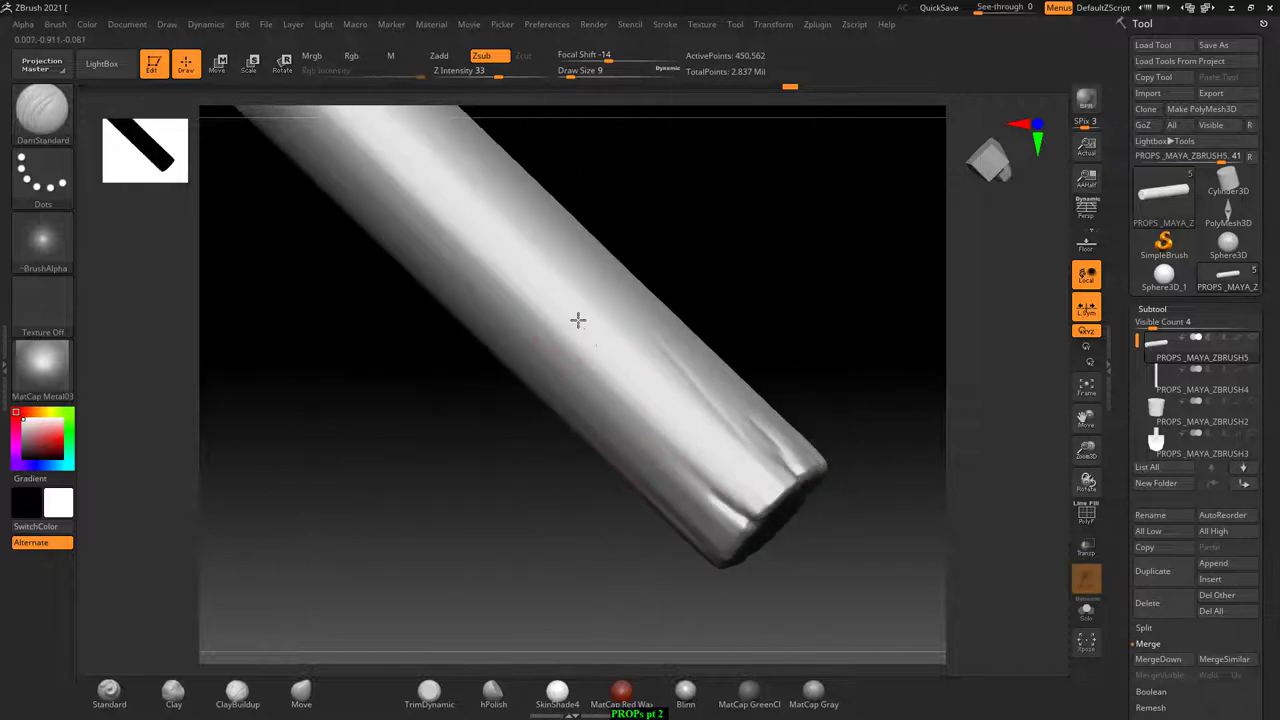
pyautogui.moveTo(574, 334); pyautogui.dragTo(515, 305)
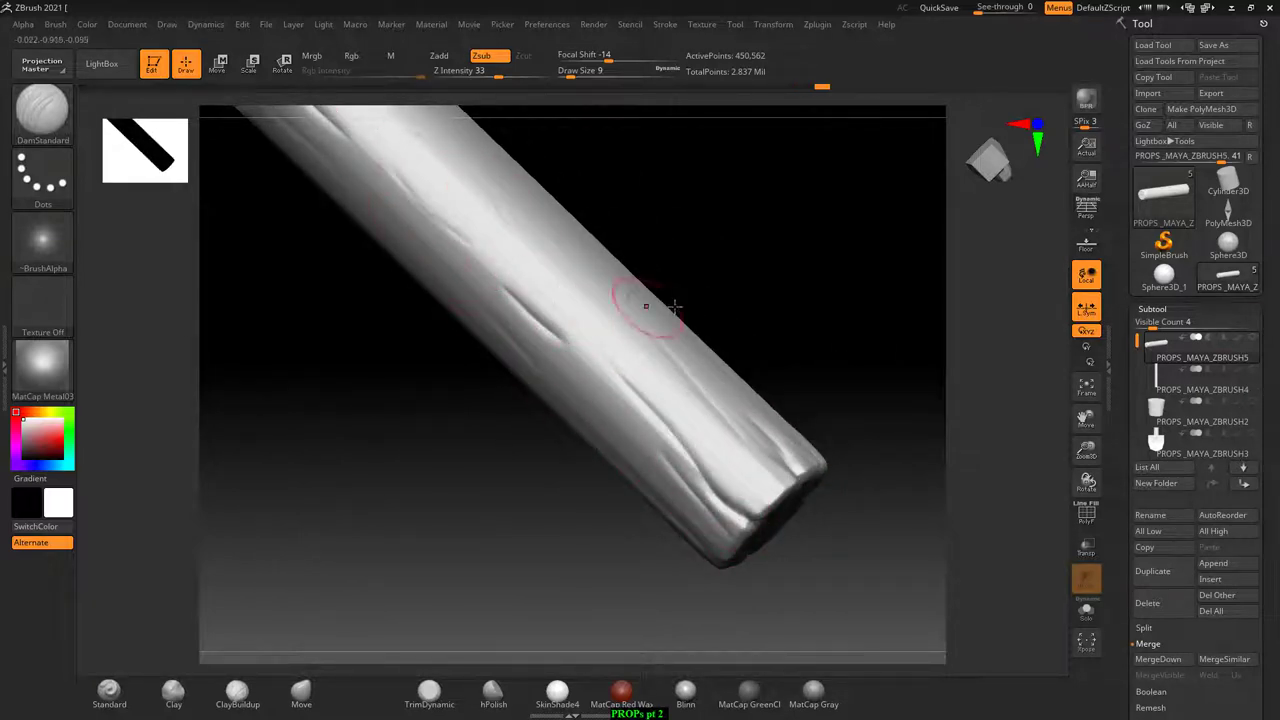
pyautogui.moveTo(646, 306); pyautogui.dragTo(657, 351)
pyautogui.moveTo(660, 263)
pyautogui.mouseDown()
pyautogui.moveTo(838, 357)
pyautogui.moveTo(817, 320)
pyautogui.moveTo(811, 423)
pyautogui.mouseUp()
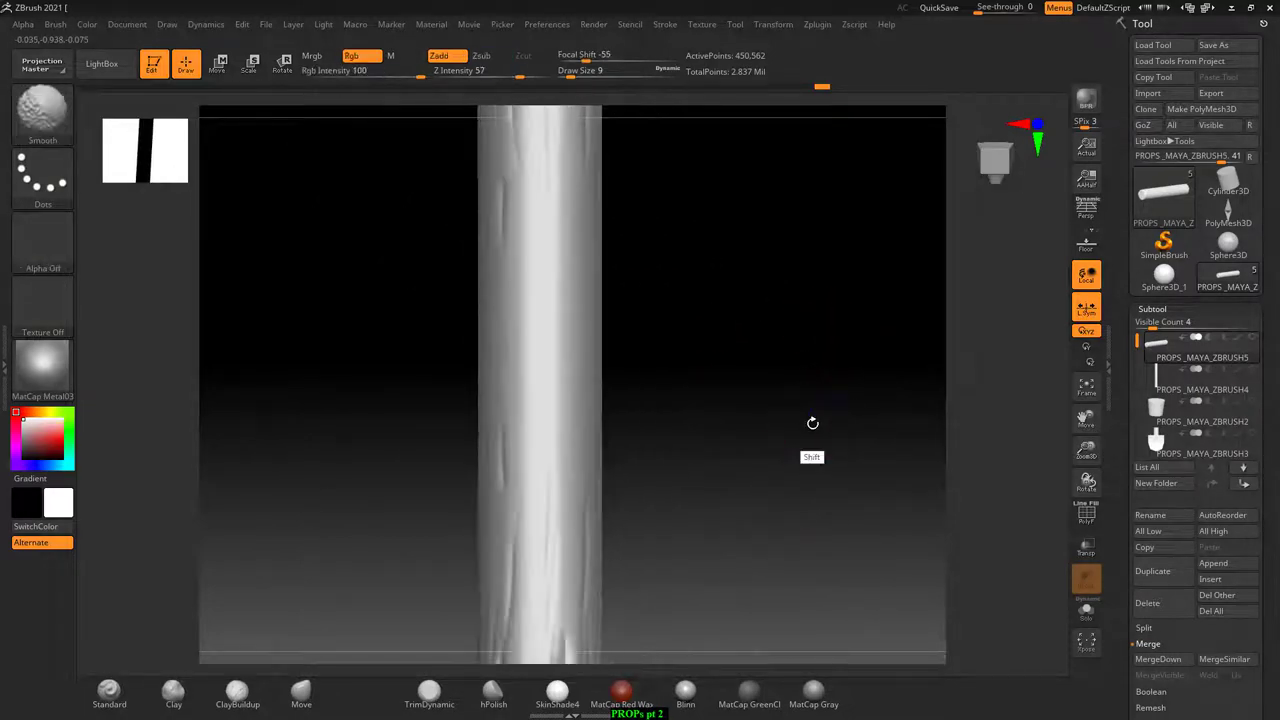
# - Carve a vertical DamStandard crease down the shaft, undoing a second crease placed beside it
pyautogui.moveTo(536, 265); pyautogui.dragTo(537, 463)
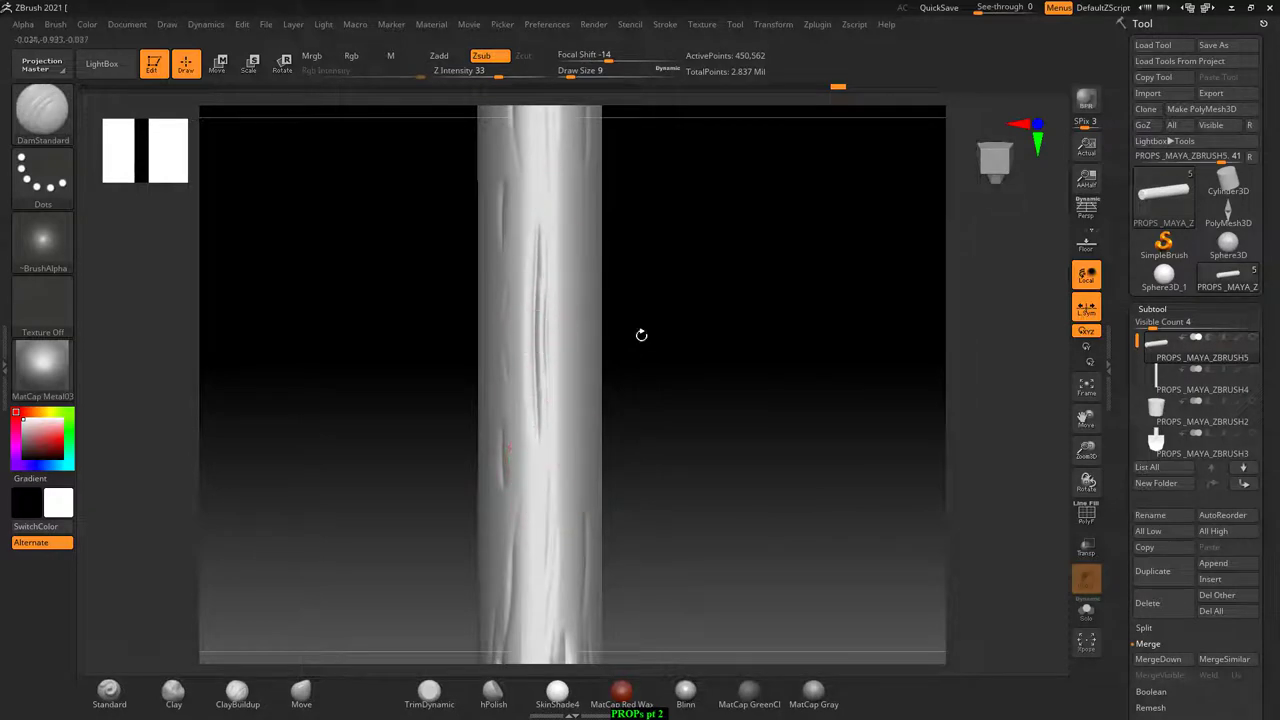
pyautogui.moveTo(538, 222); pyautogui.dragTo(536, 438)
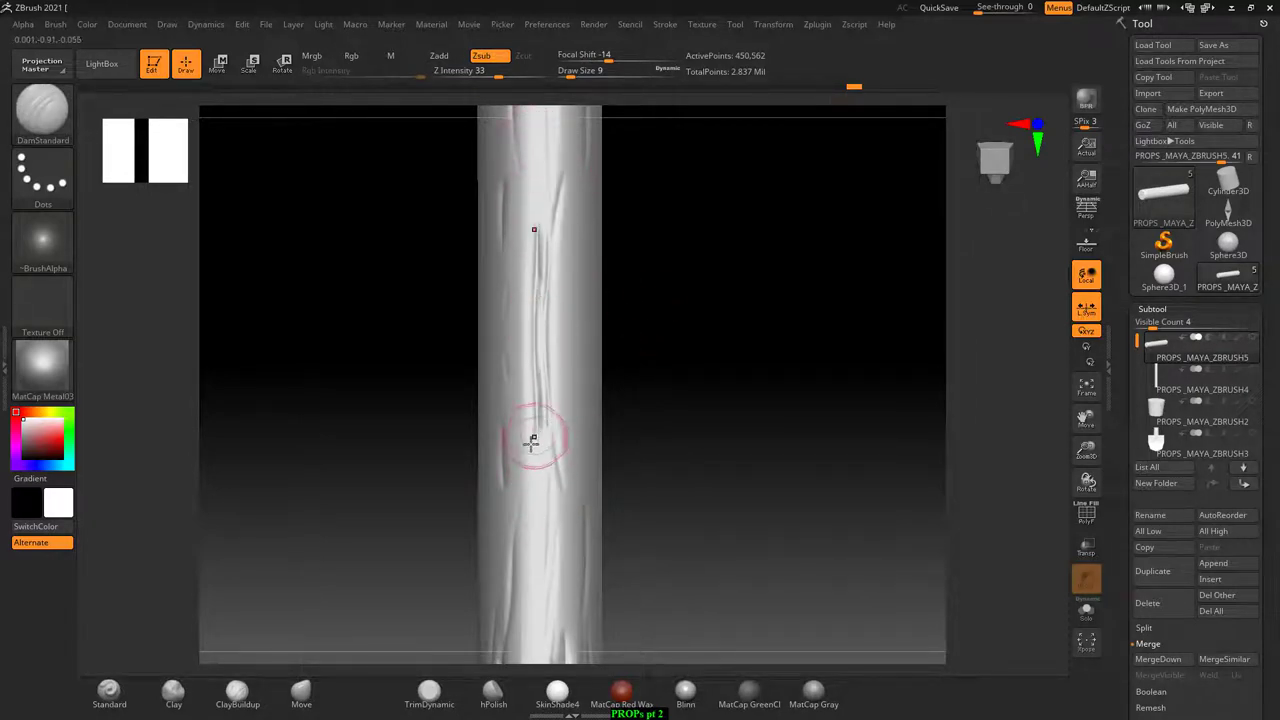
pyautogui.hotkey('ctrl', 'z')
# - Carve two more long grain creases down the shaft's centre and side from new angles
pyautogui.moveTo(683, 466); pyautogui.dragTo(800, 417)
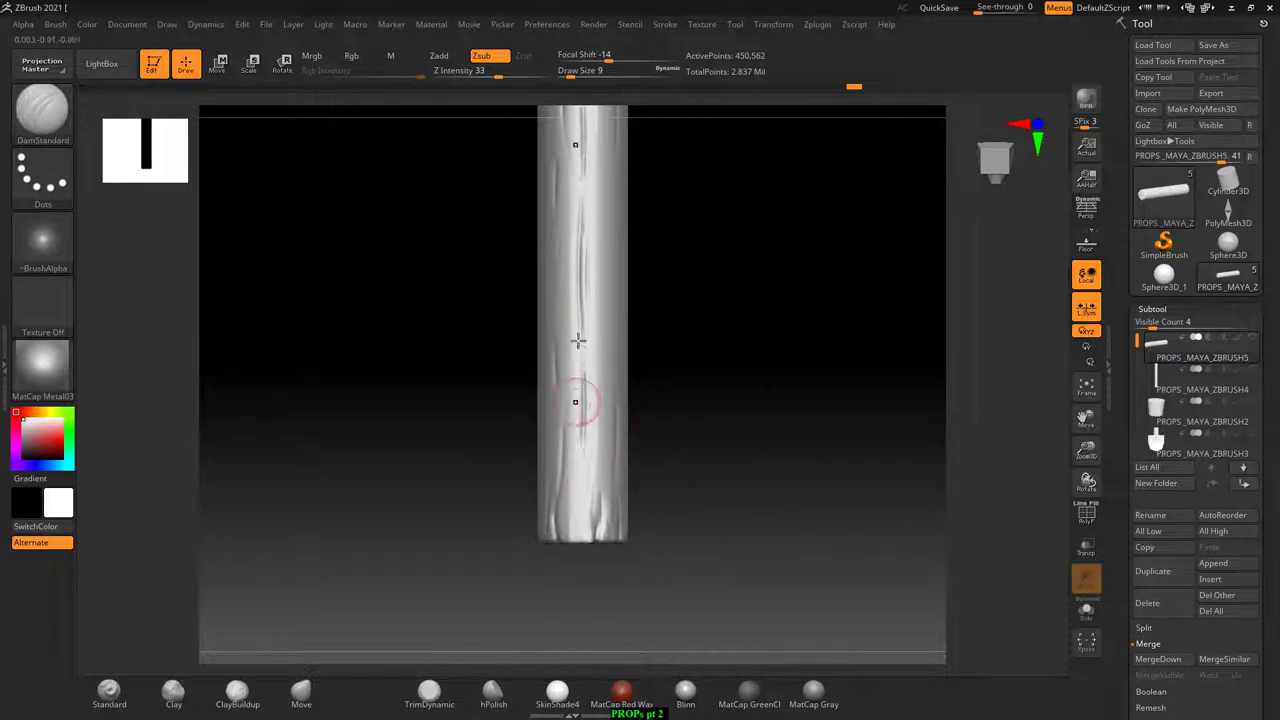
pyautogui.moveTo(580, 112); pyautogui.dragTo(578, 489)
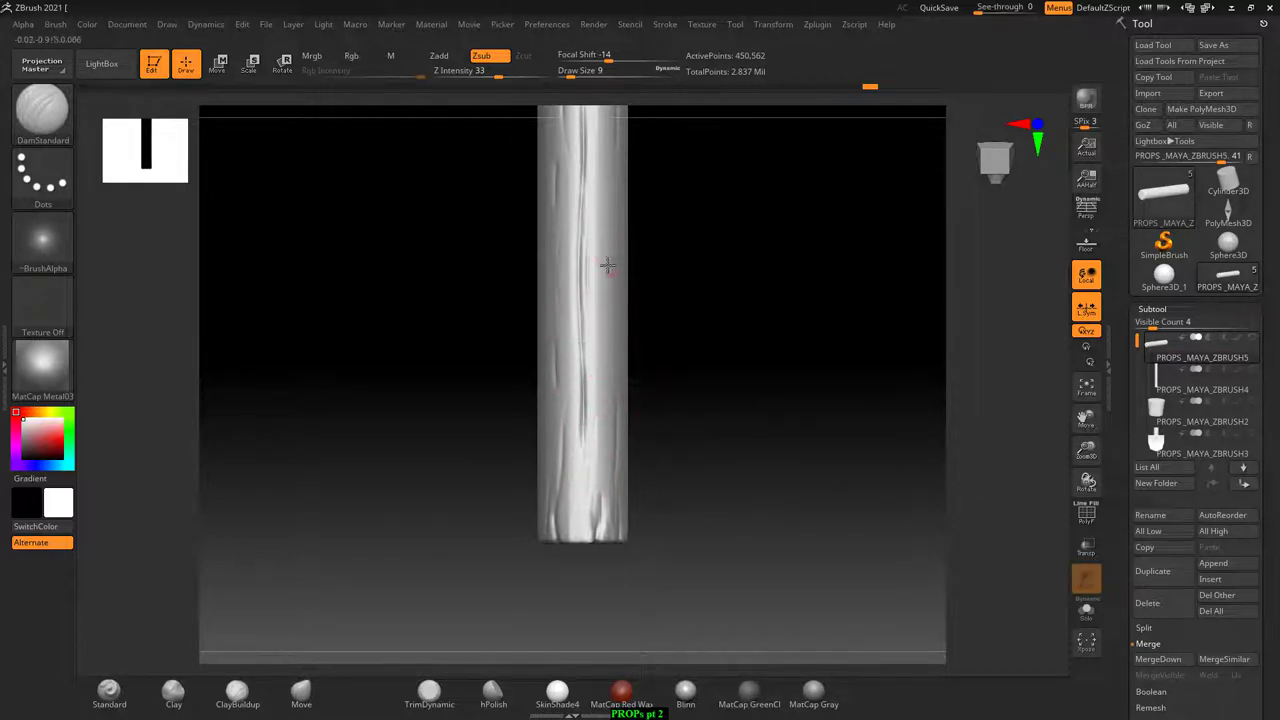
pyautogui.moveTo(645, 345); pyautogui.dragTo(634, 263)
pyautogui.moveTo(718, 328); pyautogui.dragTo(685, 425)
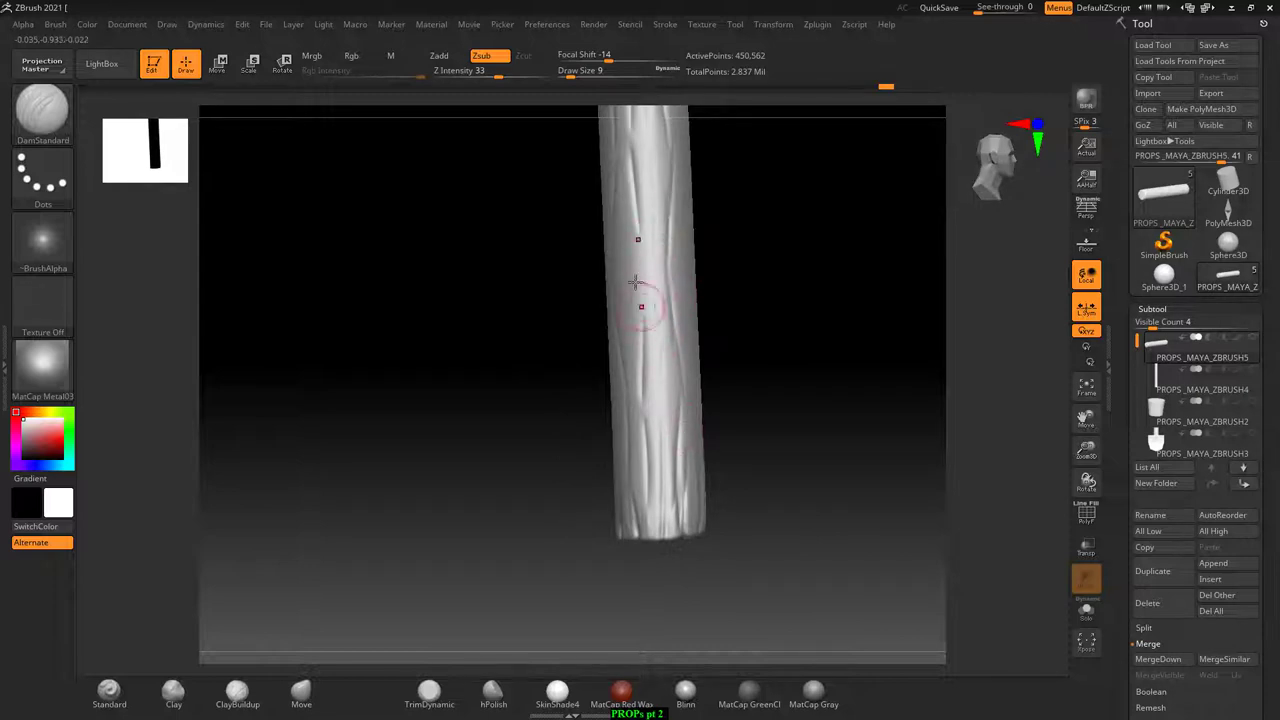
pyautogui.moveTo(623, 192)
pyautogui.mouseDown()
pyautogui.moveTo(631, 355)
pyautogui.moveTo(727, 288)
pyautogui.mouseUp()
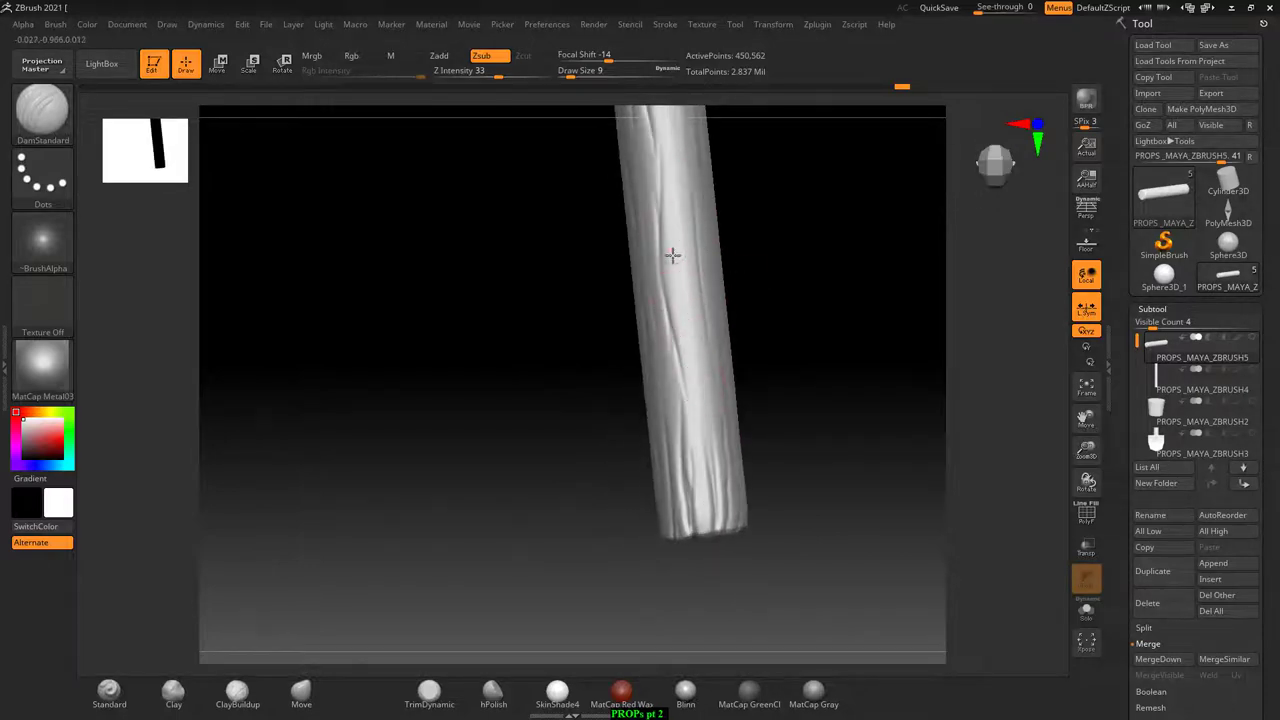
pyautogui.moveTo(731, 343); pyautogui.dragTo(723, 266)
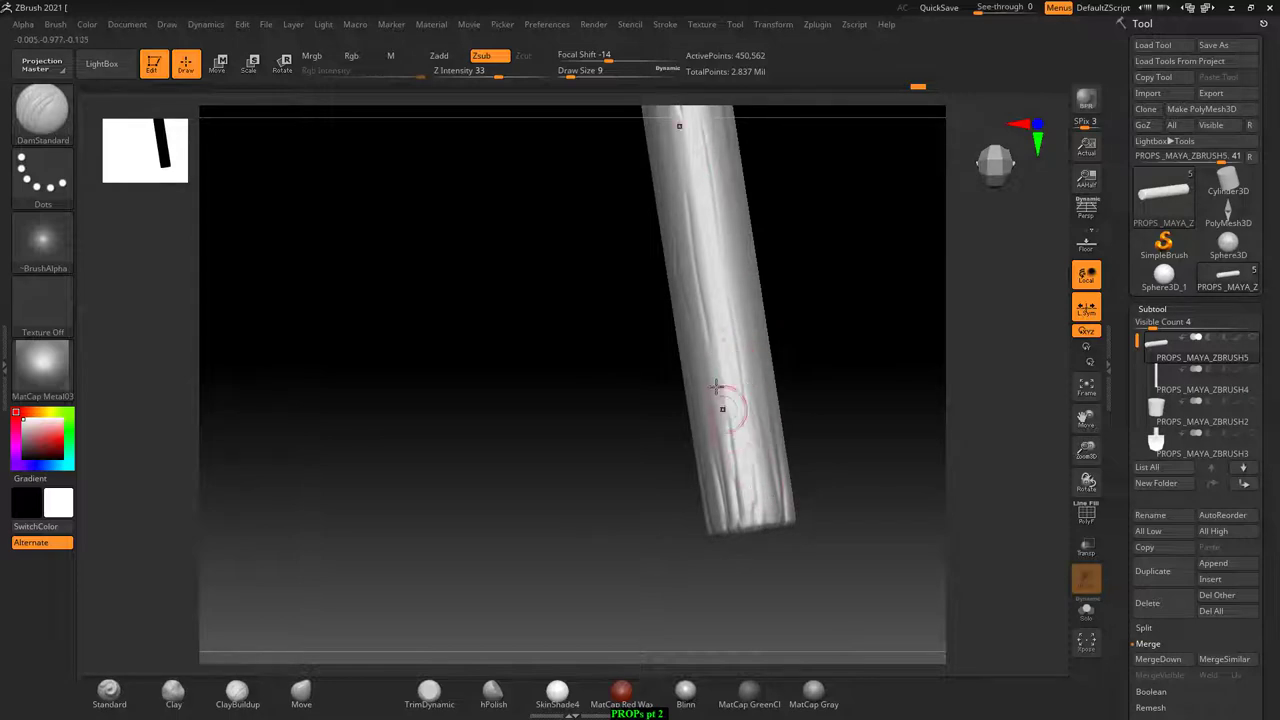
pyautogui.moveTo(807, 323); pyautogui.dragTo(702, 228)
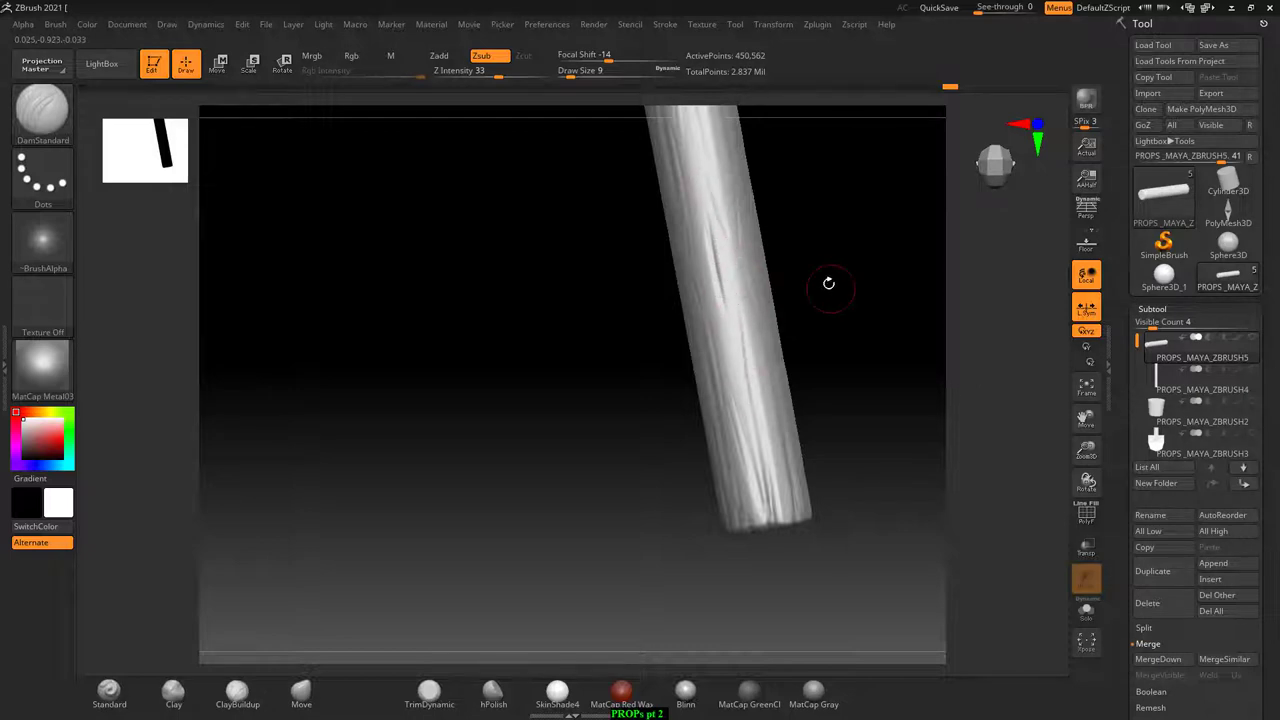
# - Orbit around the handle to inspect the grain creases from its top, sides and length
pyautogui.moveTo(828, 283)
pyautogui.keyDown('shift'); pyautogui.mouseDown()
pyautogui.moveTo(857, 286)
pyautogui.moveTo(714, 243)
pyautogui.mouseUp(); pyautogui.keyUp('shift')
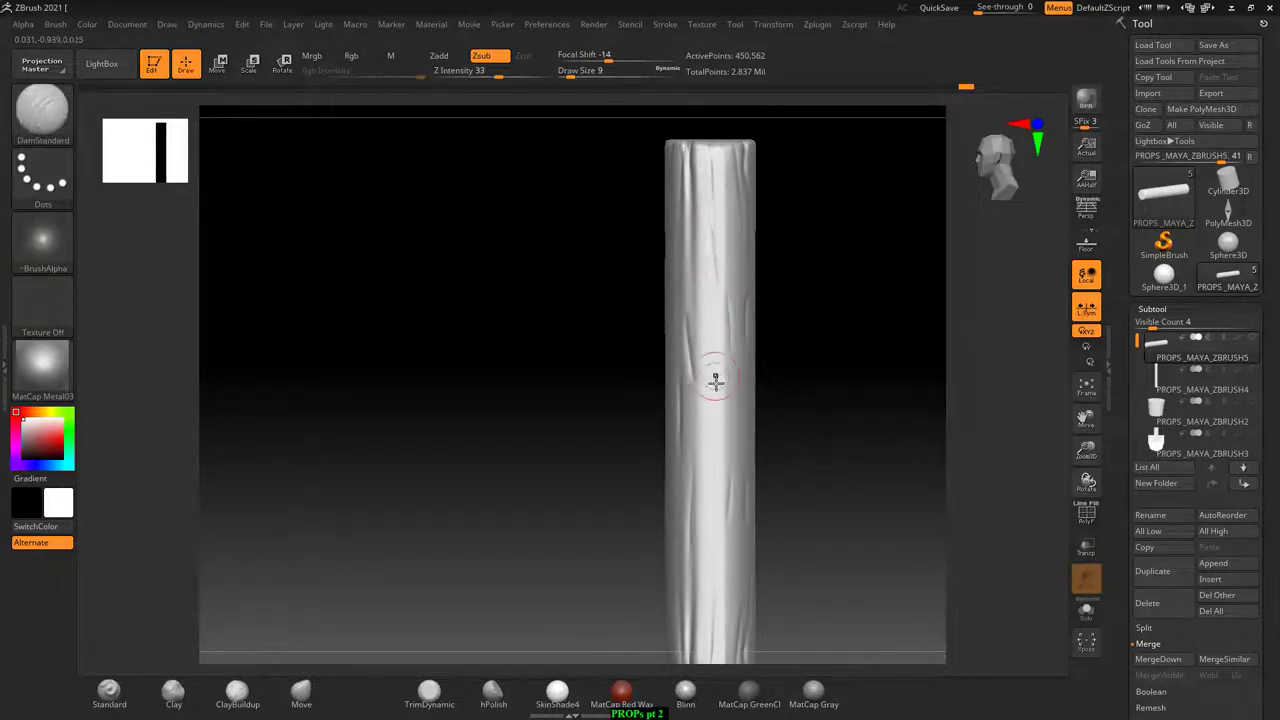
pyautogui.moveTo(708, 578)
pyautogui.mouseDown()
pyautogui.moveTo(771, 326)
pyautogui.moveTo(735, 236)
pyautogui.mouseUp()
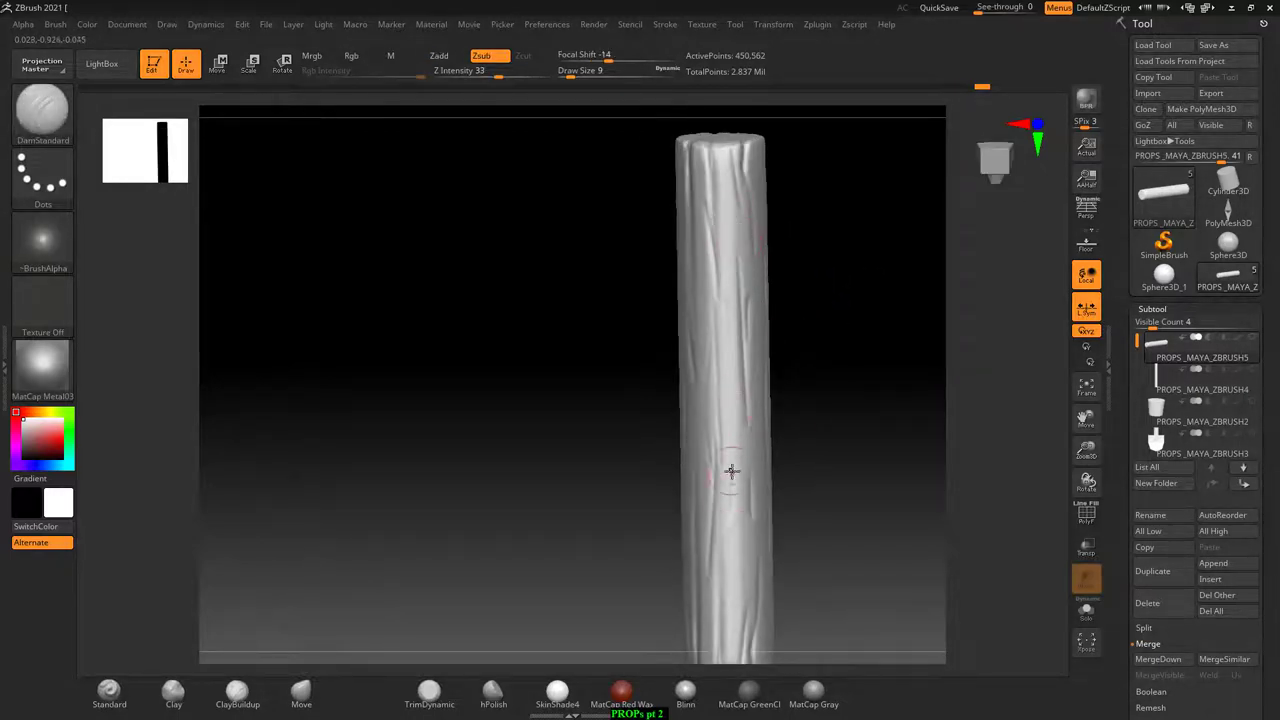
pyautogui.moveTo(737, 591); pyautogui.dragTo(760, 296, button='right')
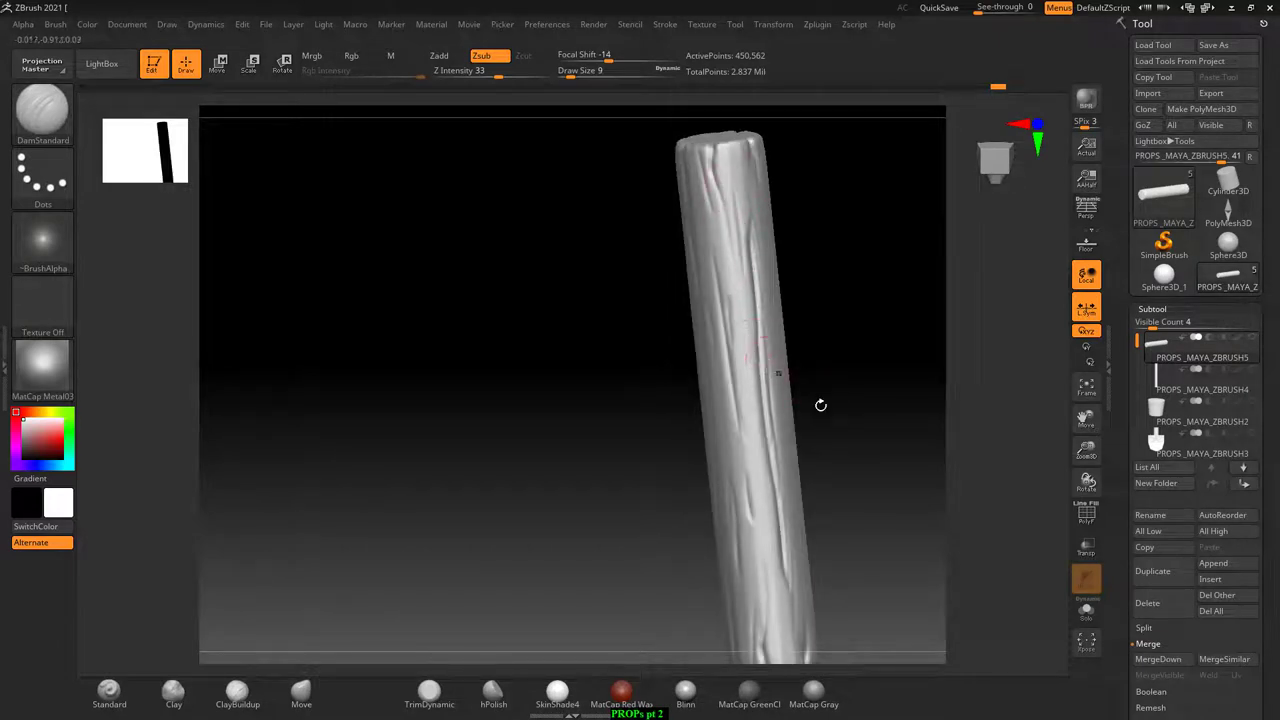
pyautogui.moveTo(820, 405); pyautogui.dragTo(777, 314)
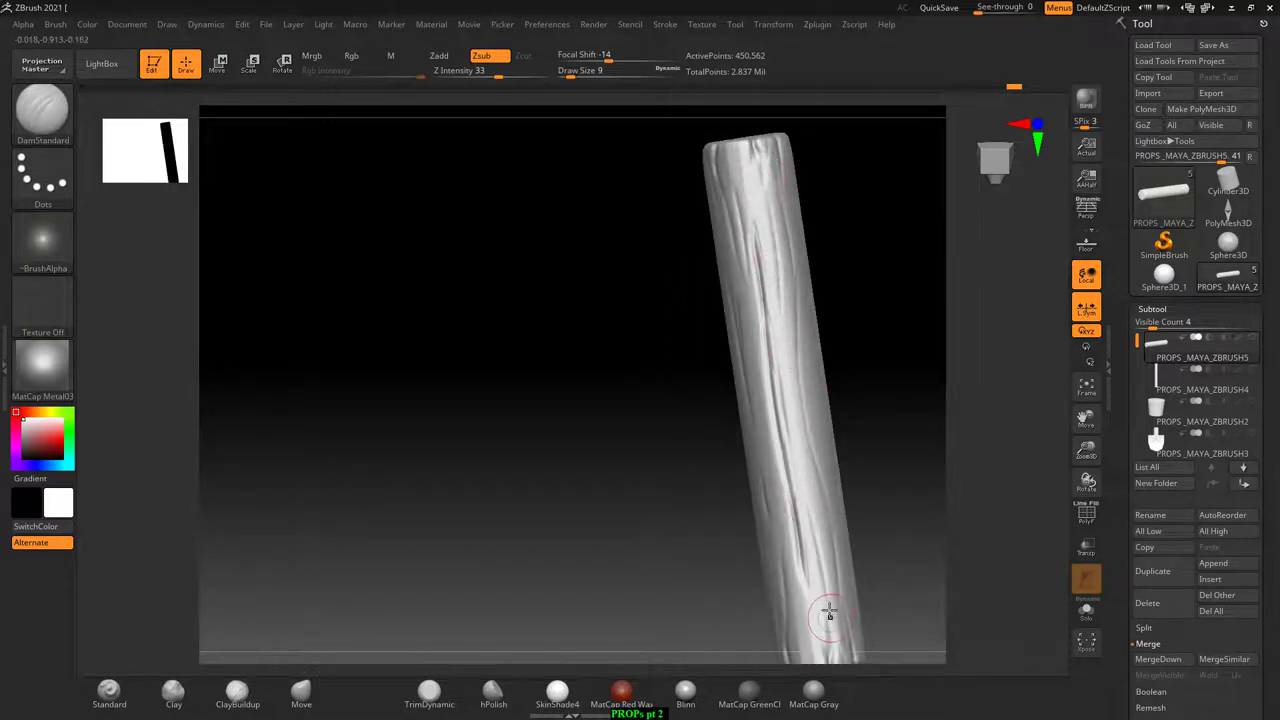
pyautogui.moveTo(902, 433); pyautogui.dragTo(785, 238)
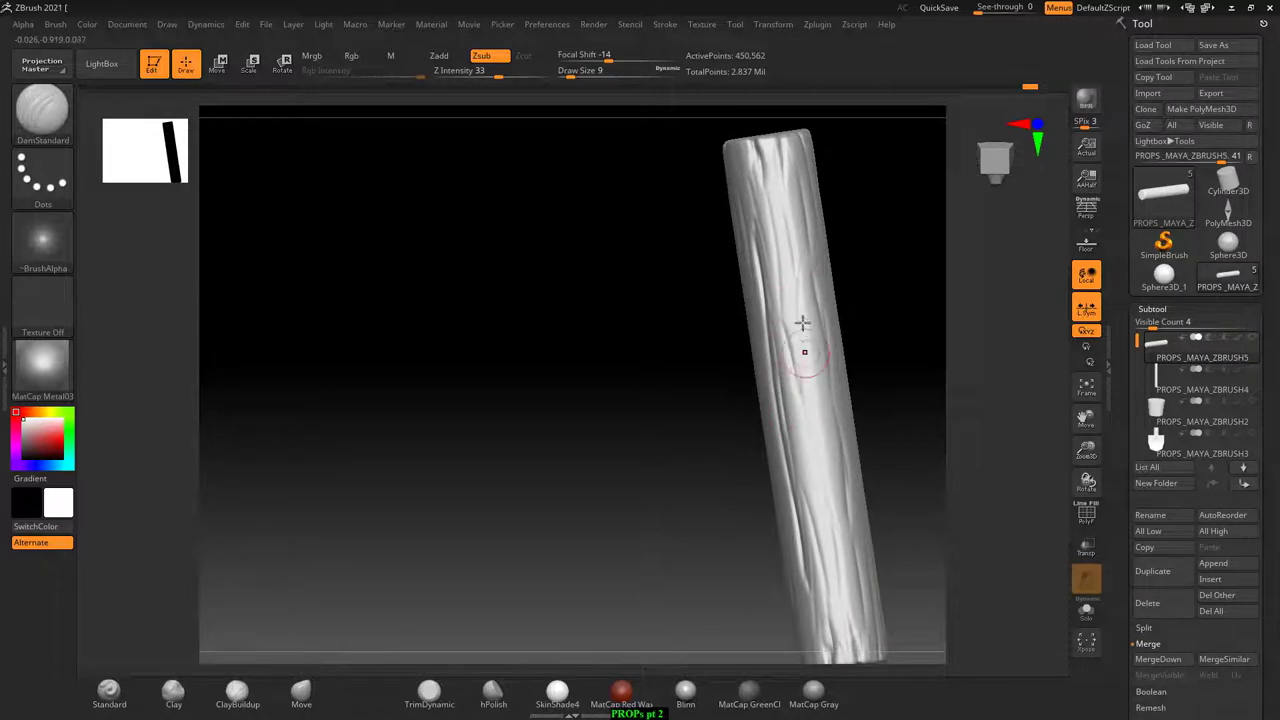
pyautogui.moveTo(871, 451); pyautogui.dragTo(826, 315)
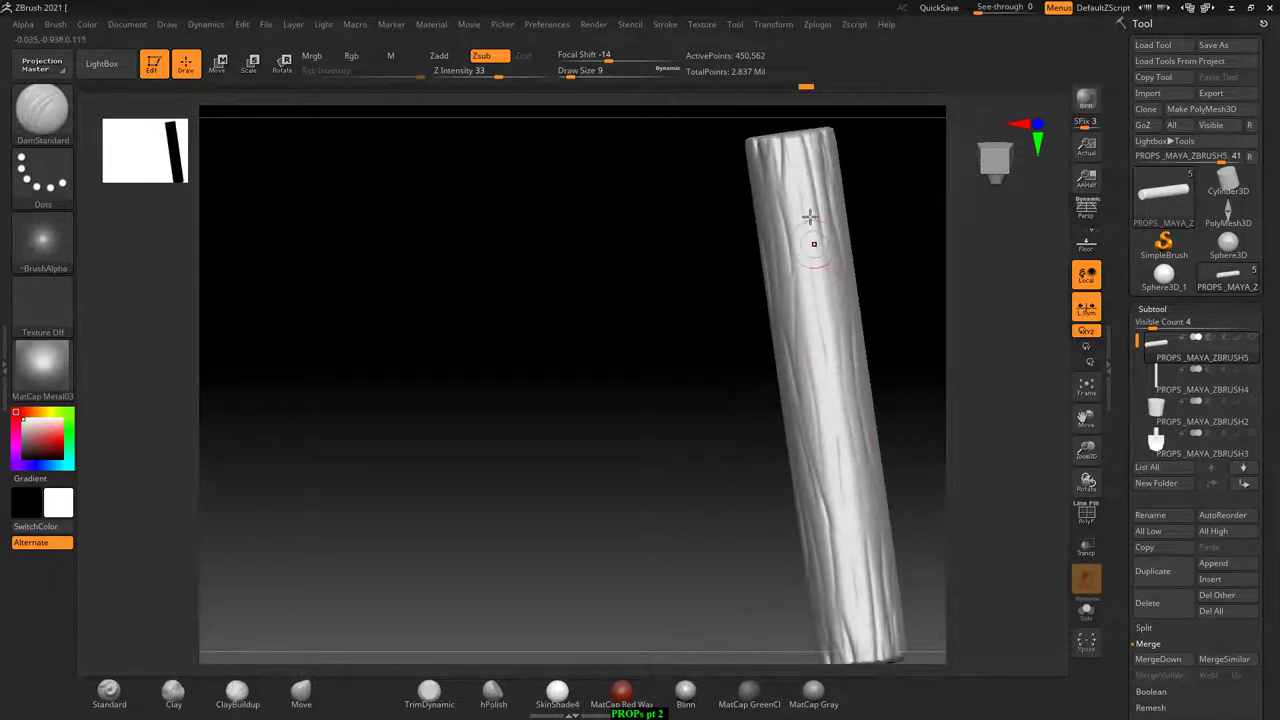
pyautogui.moveTo(915, 560)
pyautogui.mouseDown()
pyautogui.moveTo(920, 477)
pyautogui.moveTo(760, 521)
pyautogui.mouseUp()
pyautogui.moveTo(776, 577)
pyautogui.mouseDown()
pyautogui.moveTo(874, 434)
pyautogui.moveTo(903, 457)
pyautogui.moveTo(794, 431)
pyautogui.moveTo(714, 381)
pyautogui.moveTo(789, 391)
pyautogui.moveTo(583, 369)
pyautogui.moveTo(723, 497)
pyautogui.mouseUp()
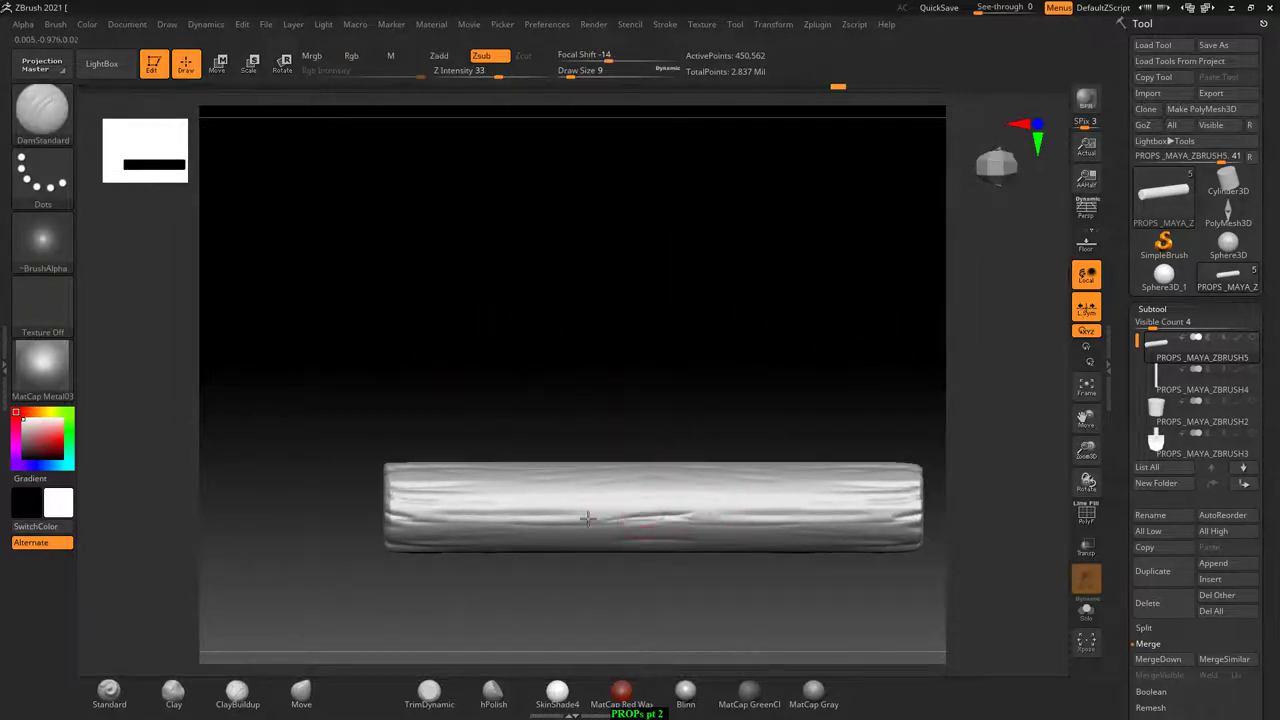
# - Tilt the view through several angles, then zoom out to a front view of the whole shovel
pyautogui.moveTo(759, 367)
pyautogui.mouseDown()
pyautogui.moveTo(776, 440)
pyautogui.moveTo(757, 371)
pyautogui.mouseUp()
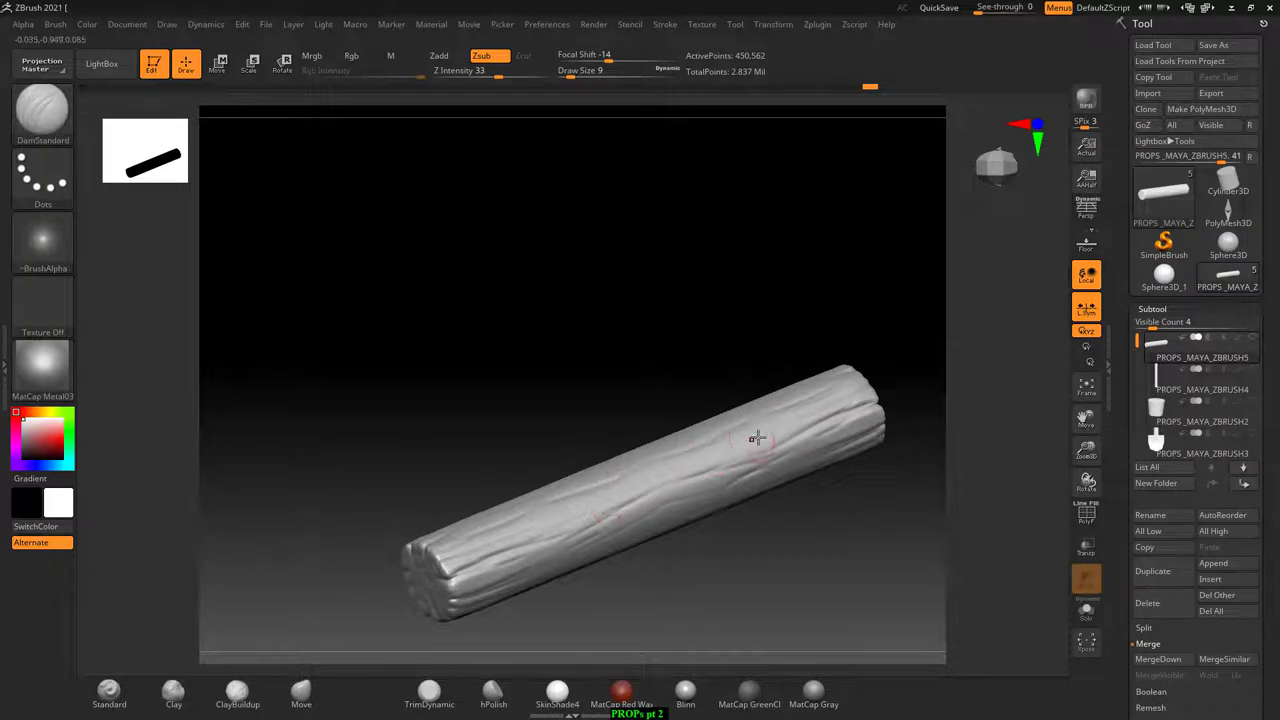
pyautogui.moveTo(662, 403); pyautogui.dragTo(650, 514)
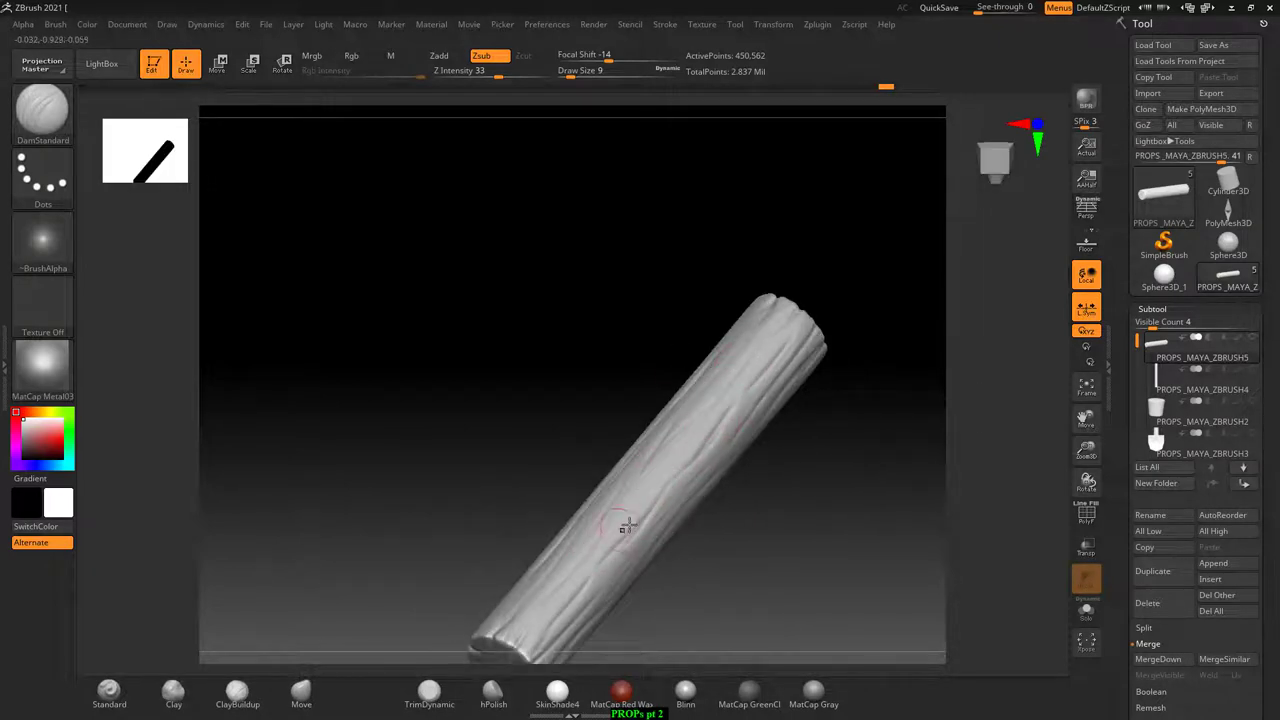
pyautogui.moveTo(662, 455); pyautogui.dragTo(620, 345)
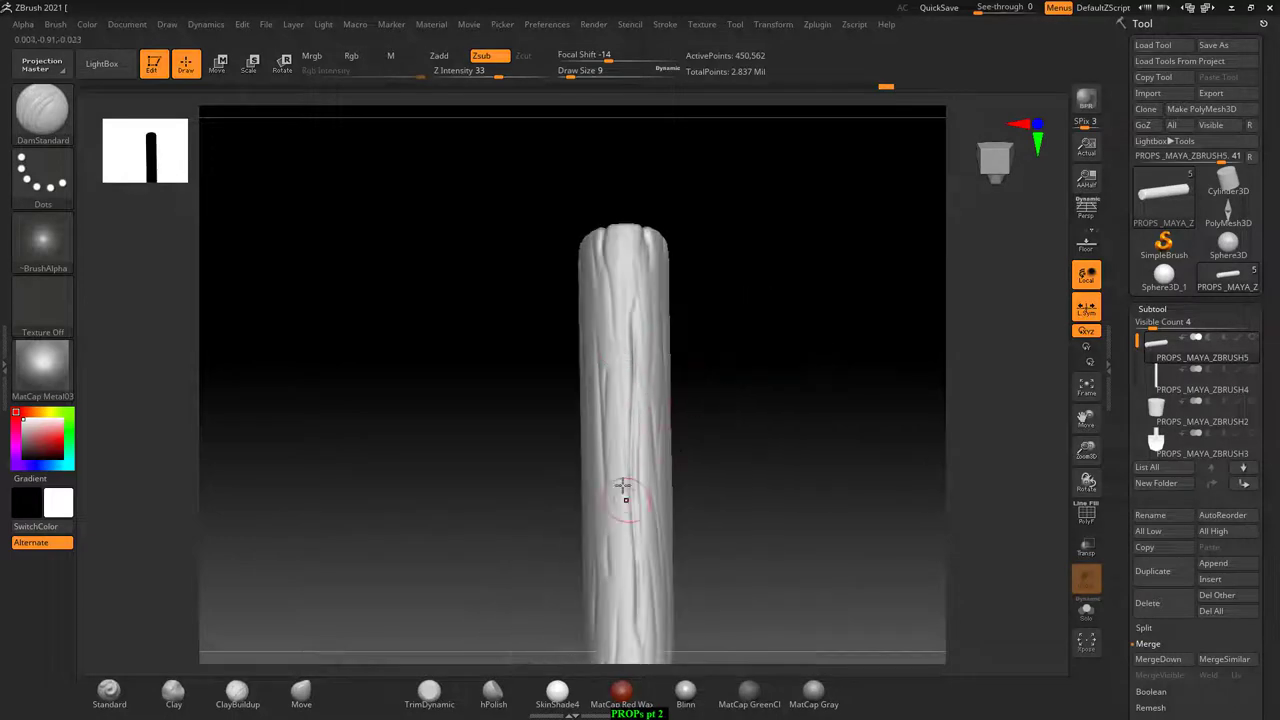
pyautogui.moveTo(645, 558); pyautogui.dragTo(686, 463)
pyautogui.moveTo(845, 449); pyautogui.dragTo(900, 440)
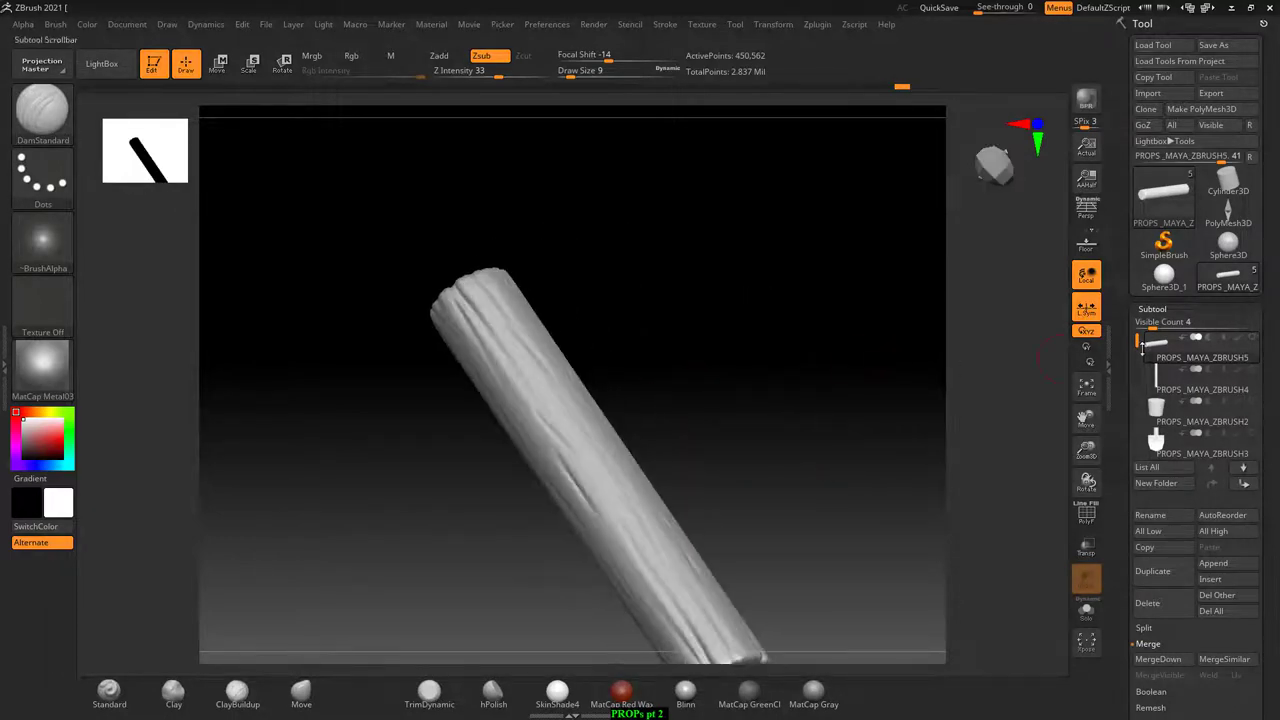
pyautogui.moveTo(481, 541)
pyautogui.mouseDown()
pyautogui.moveTo(386, 374)
pyautogui.moveTo(503, 371)
pyautogui.moveTo(831, 317)
pyautogui.moveTo(883, 482)
pyautogui.moveTo(808, 500)
pyautogui.moveTo(803, 377)
pyautogui.moveTo(826, 377)
pyautogui.moveTo(800, 377)
pyautogui.moveTo(763, 423)
pyautogui.moveTo(771, 380)
pyautogui.mouseUp()
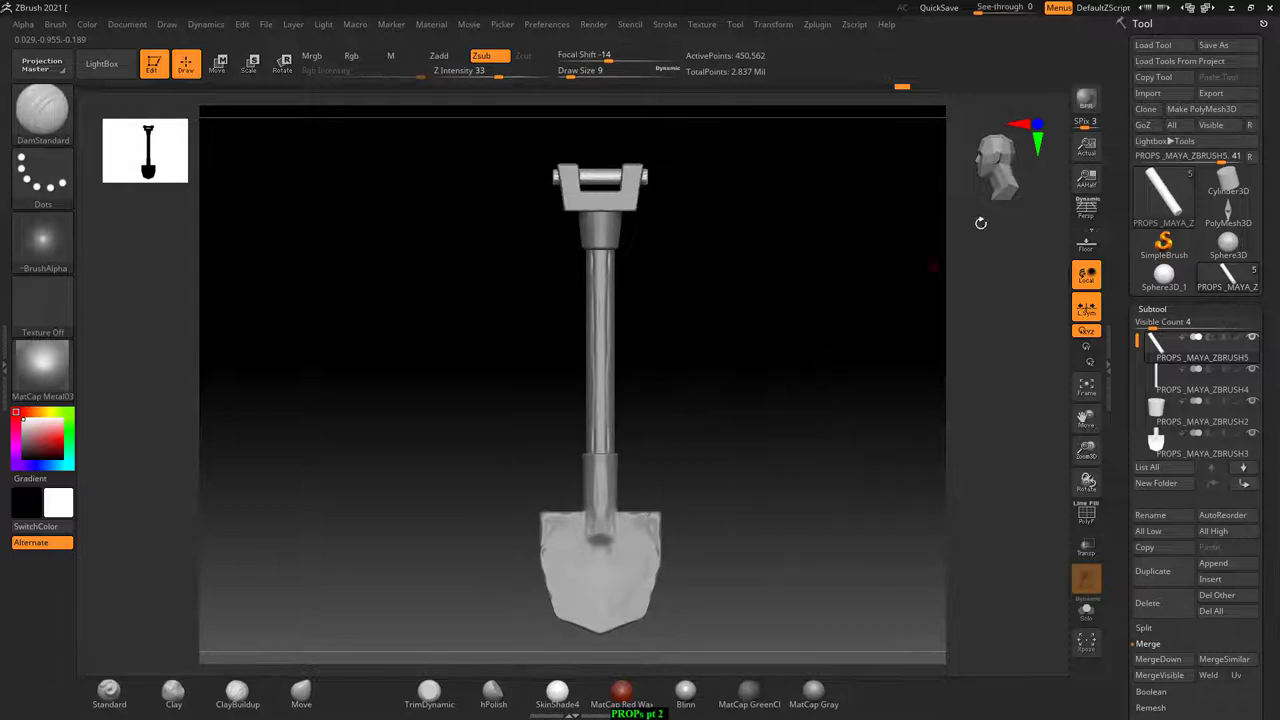
# - Render a BPR preview, shift the shovel left, and turn the next copy to face front
pyautogui.click(1088, 100)
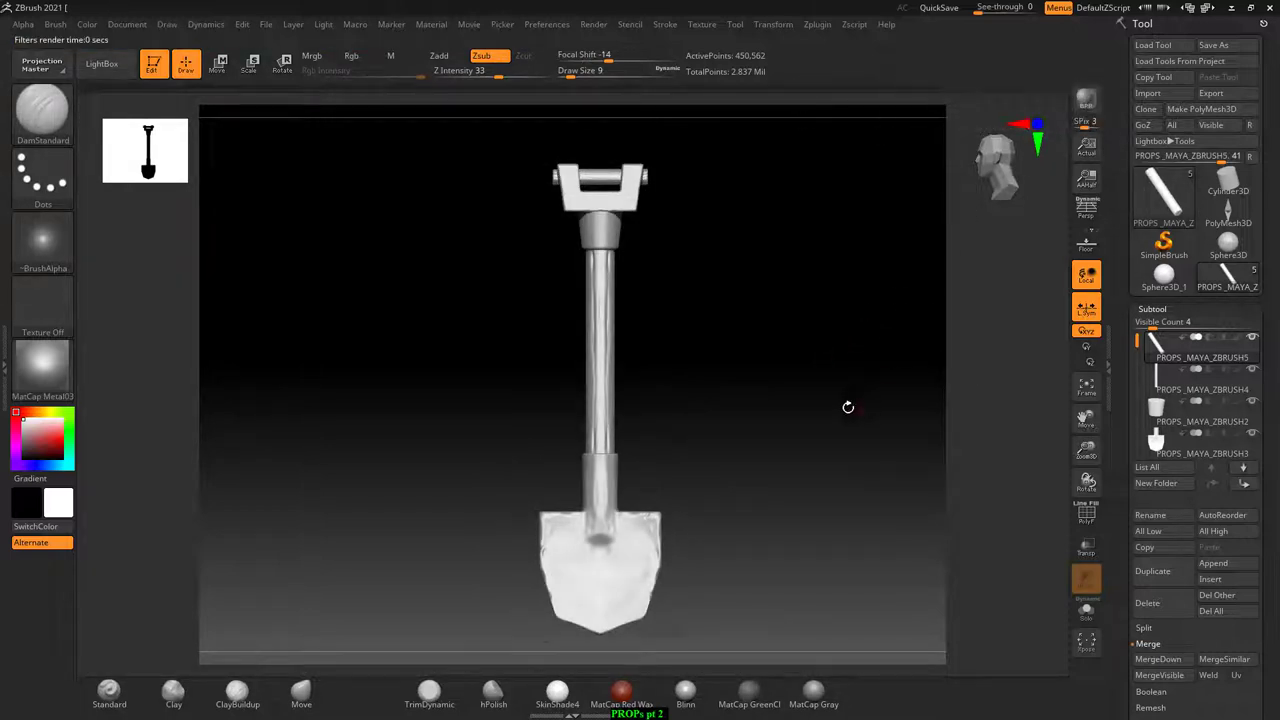
pyautogui.moveTo(846, 406)
pyautogui.keyDown('alt'); pyautogui.mouseDown()
pyautogui.moveTo(686, 395)
pyautogui.moveTo(743, 437)
pyautogui.moveTo(770, 411)
pyautogui.moveTo(879, 413)
pyautogui.mouseUp(); pyautogui.keyUp('alt')
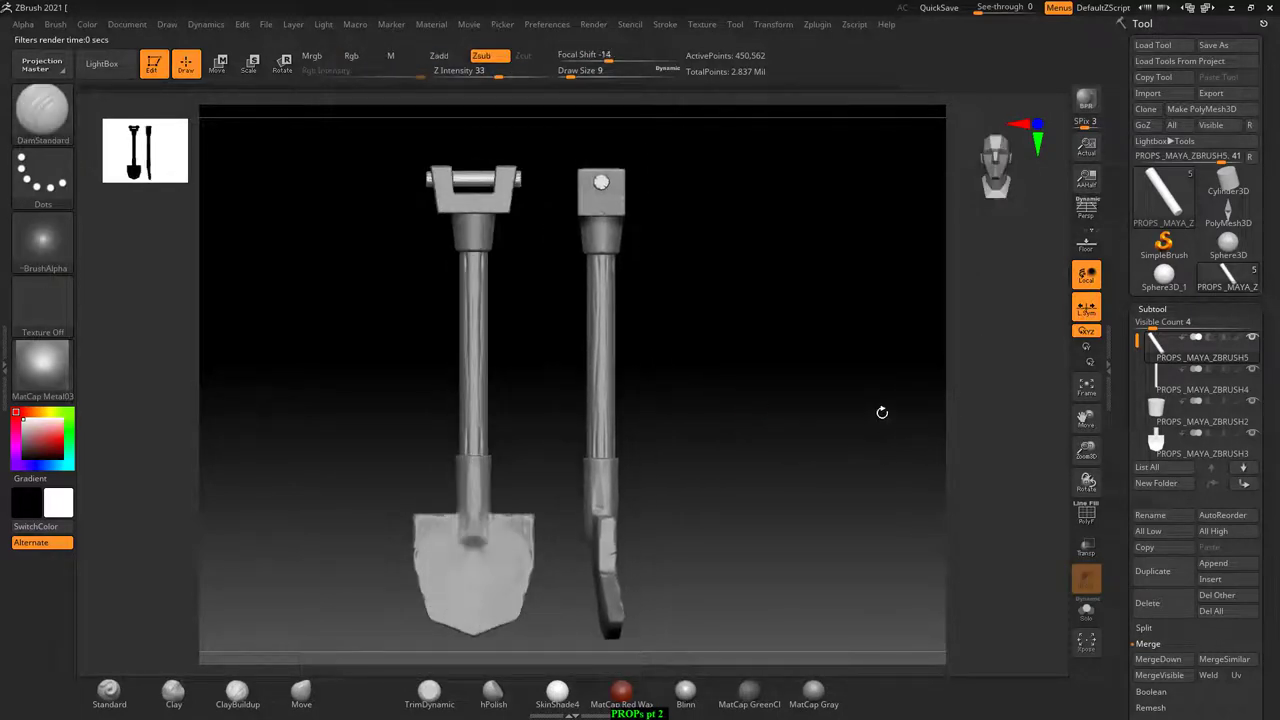
pyautogui.moveTo(829, 437)
pyautogui.mouseDown()
pyautogui.moveTo(871, 443)
pyautogui.moveTo(840, 420)
pyautogui.mouseUp()
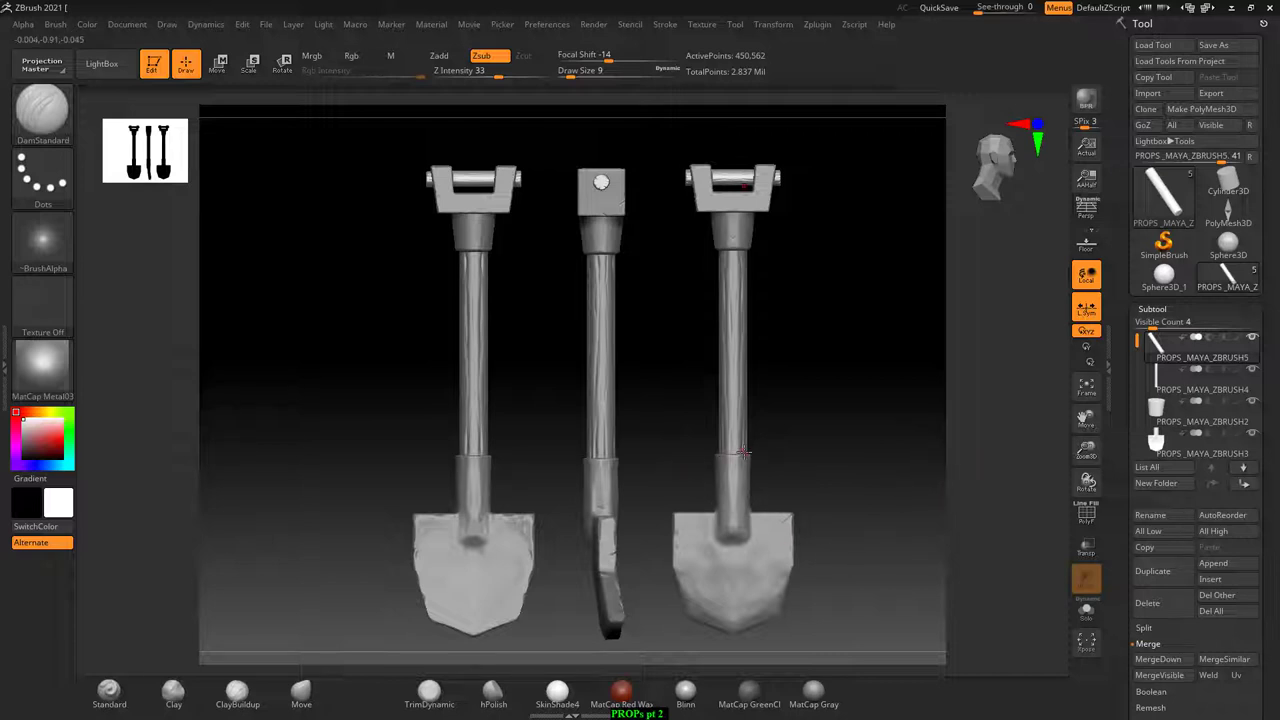
# - Launch Snipping Tool from a Start search for 'SNI' and turn the right shovel upright
pyautogui.press('super')
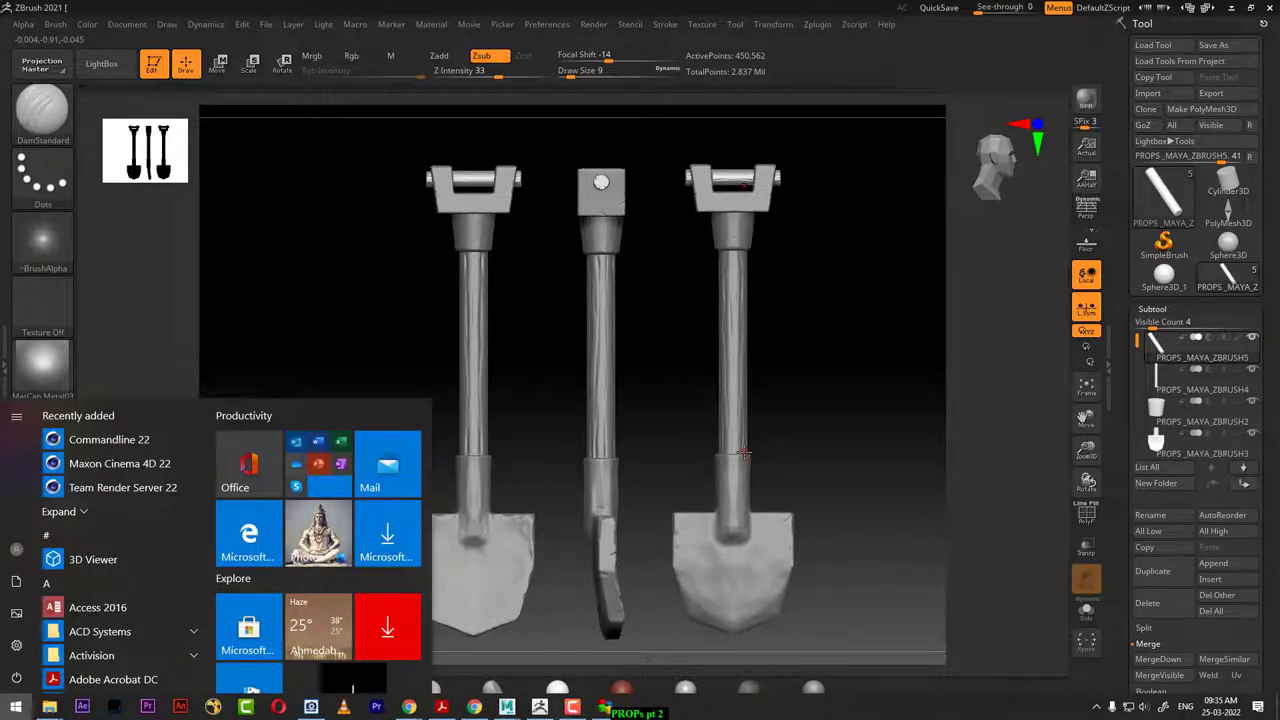
pyautogui.write('SNI')
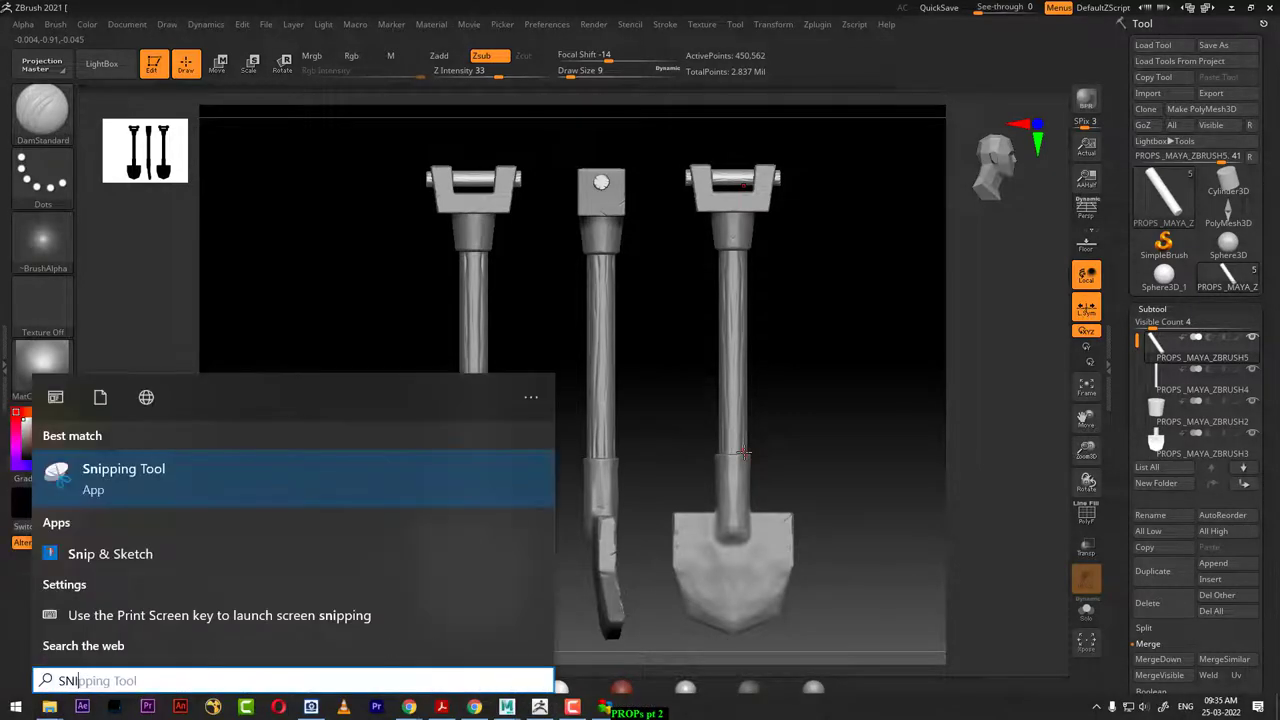
pyautogui.click(263, 474)
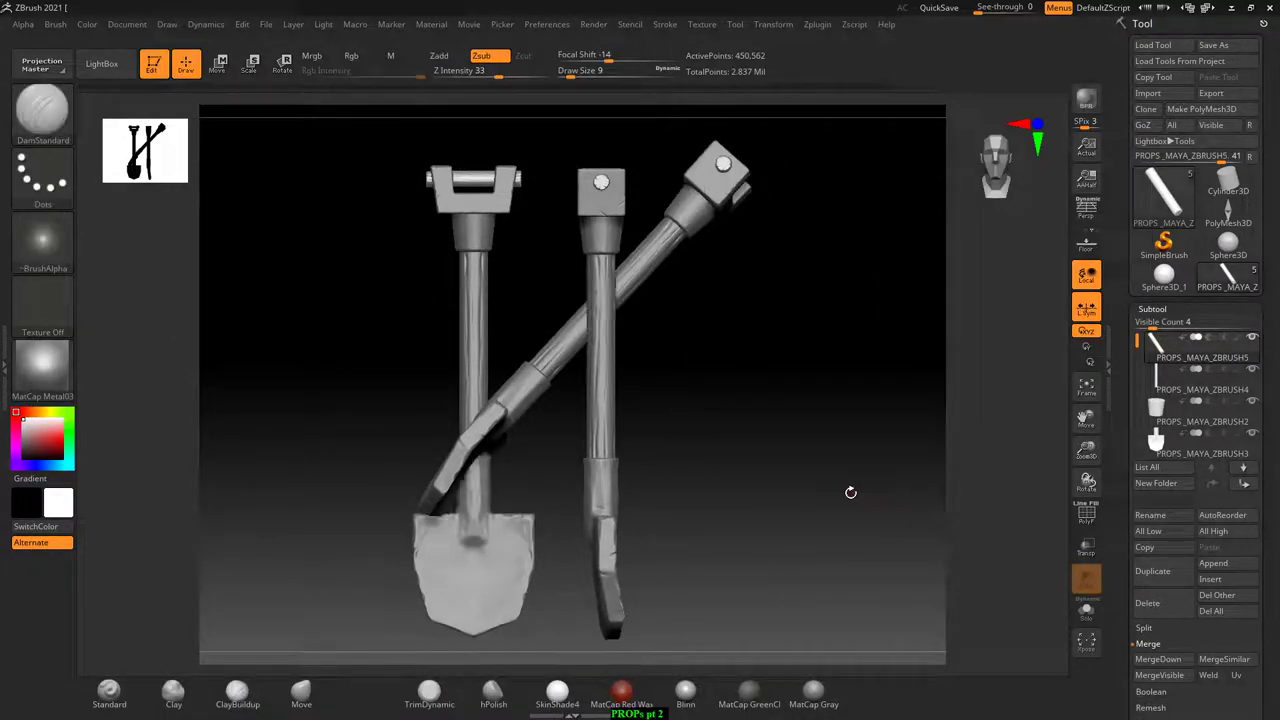
pyautogui.moveTo(856, 463)
pyautogui.mouseDown()
pyautogui.moveTo(871, 449)
pyautogui.moveTo(914, 491)
pyautogui.moveTo(902, 510)
pyautogui.moveTo(877, 491)
pyautogui.moveTo(897, 484)
pyautogui.mouseUp()
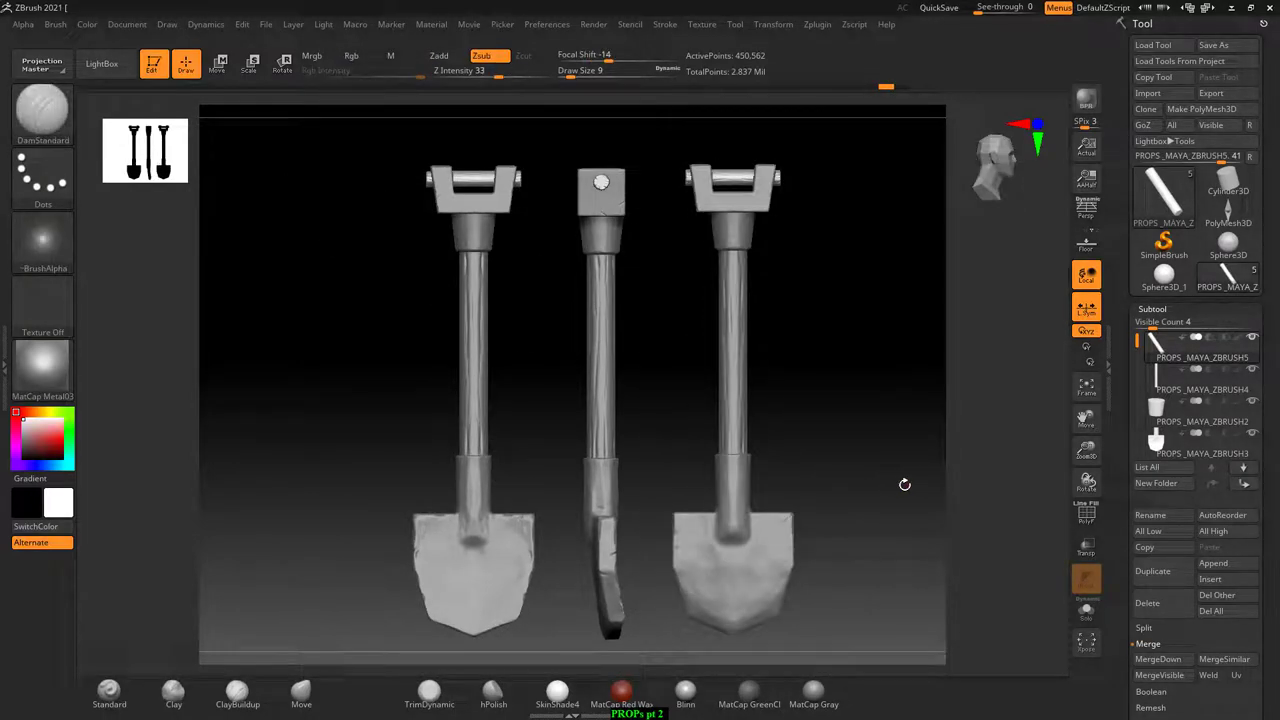
pyautogui.hotkey('alt', 'Tab')
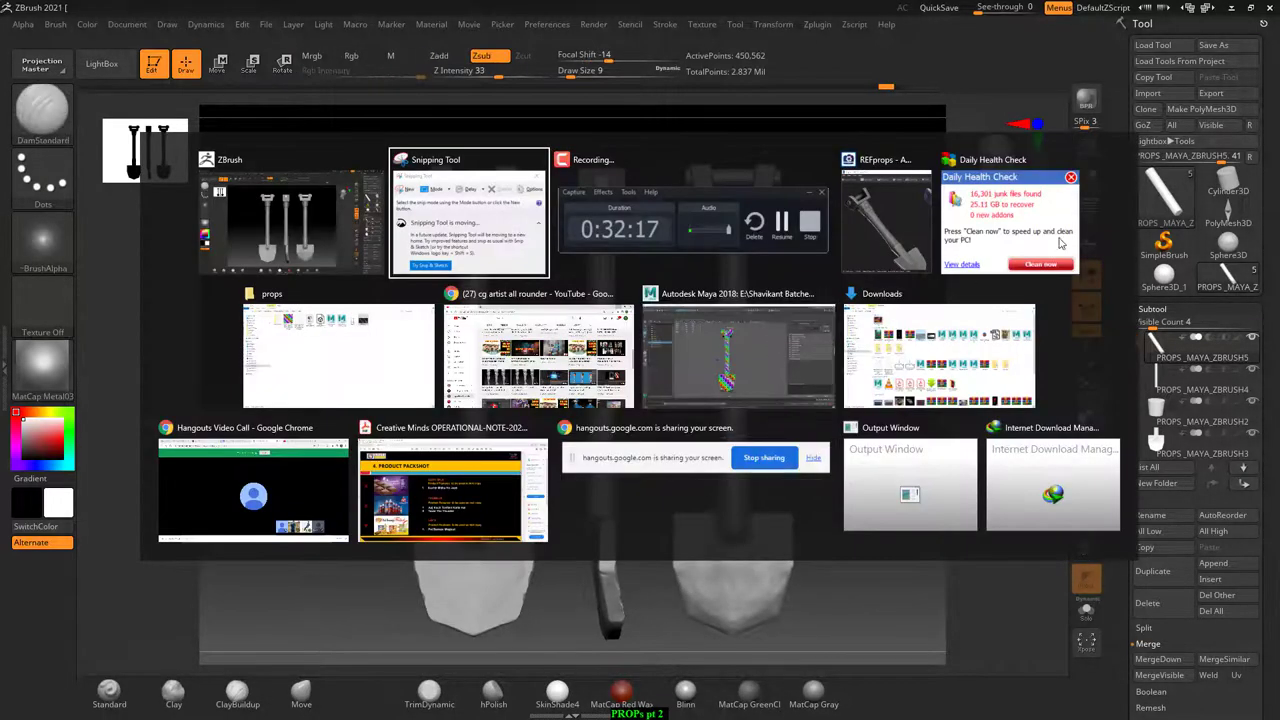
# - Take a new Snipping Tool capture of the area around the three shovels
pyautogui.click(479, 221)
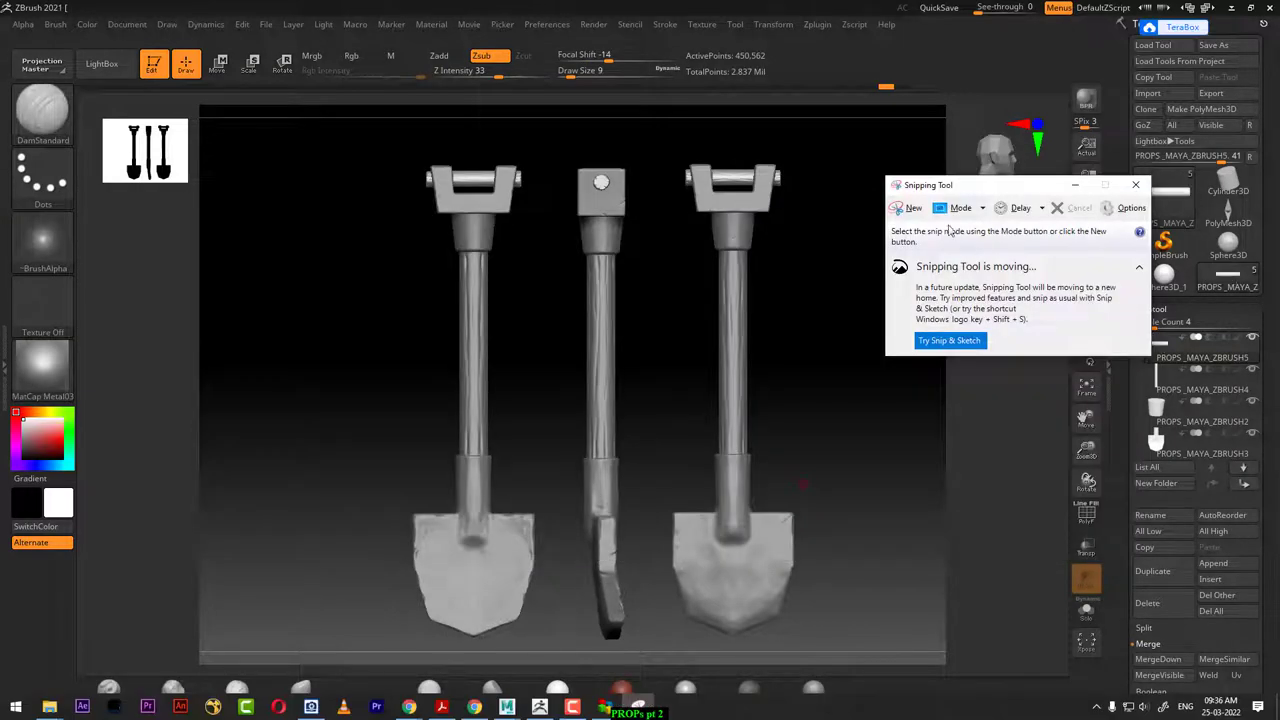
pyautogui.click(911, 207)
pyautogui.moveTo(341, 126); pyautogui.dragTo(876, 647)
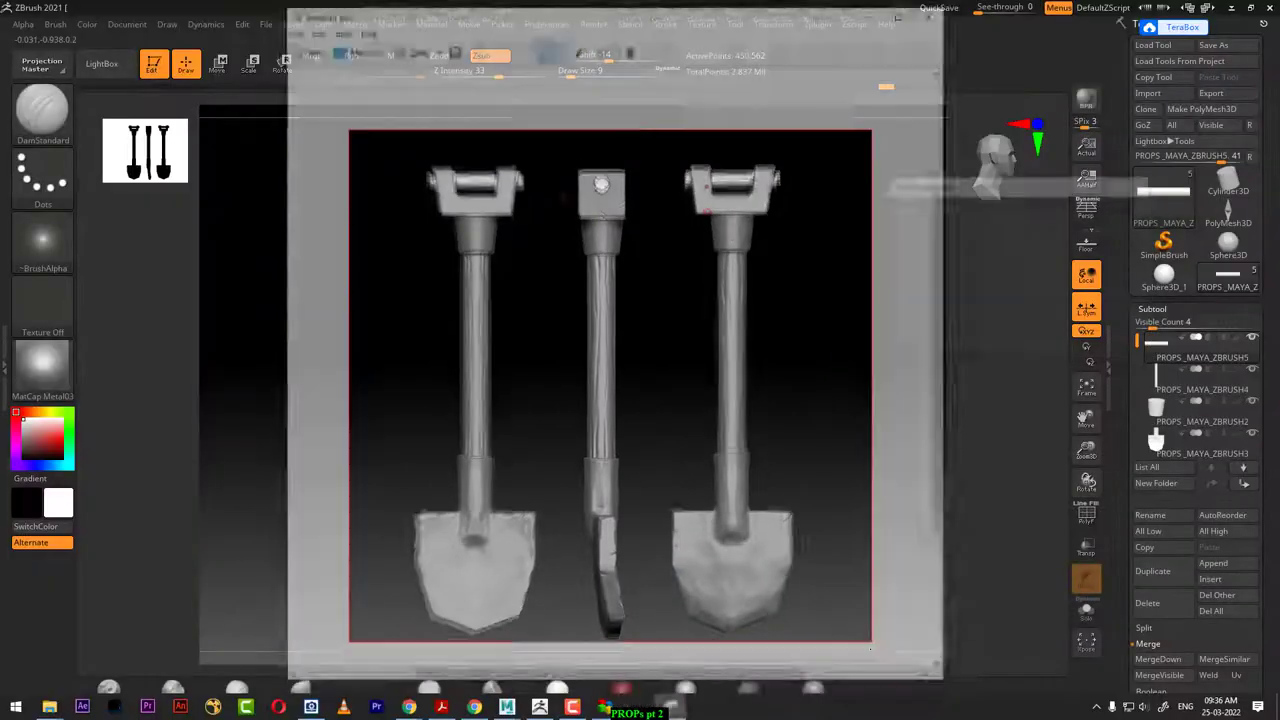
# - Save the capture as the JPEG 'Capture' in Desktop\props, then minimize Snipping Tool
pyautogui.click(290, 27)
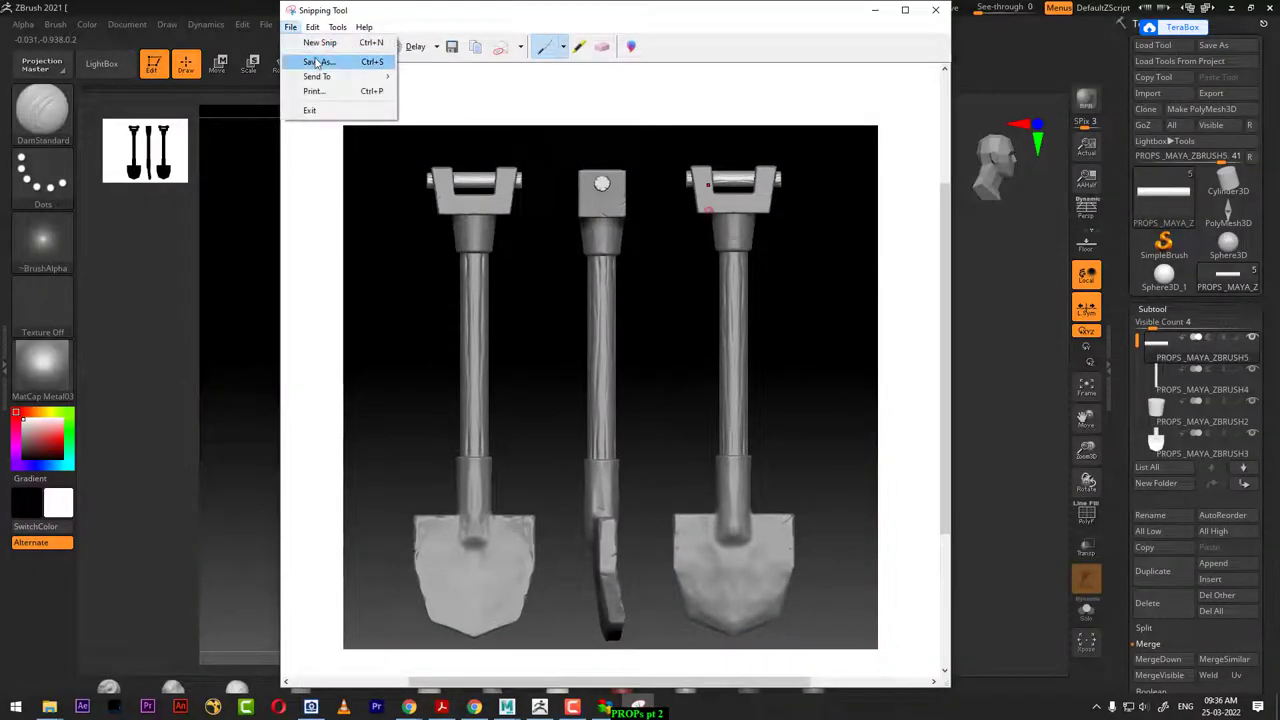
pyautogui.click(312, 62)
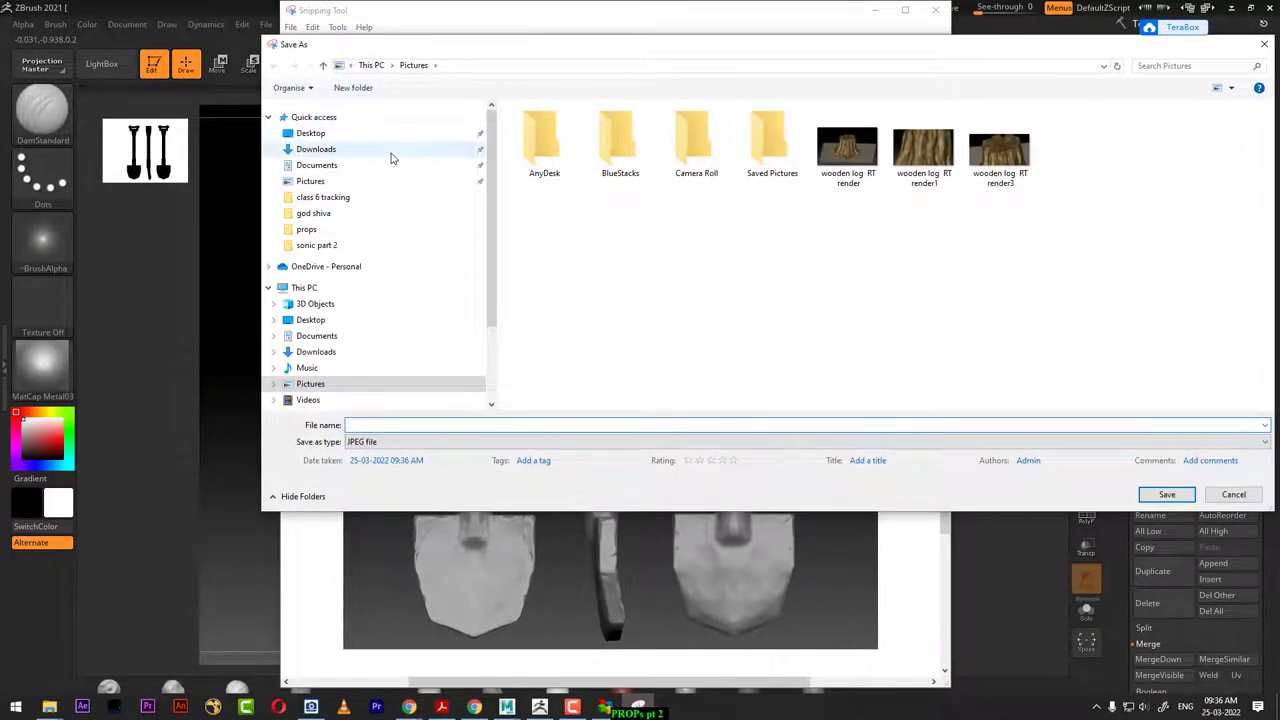
pyautogui.click(310, 133)
pyautogui.click(427, 424)
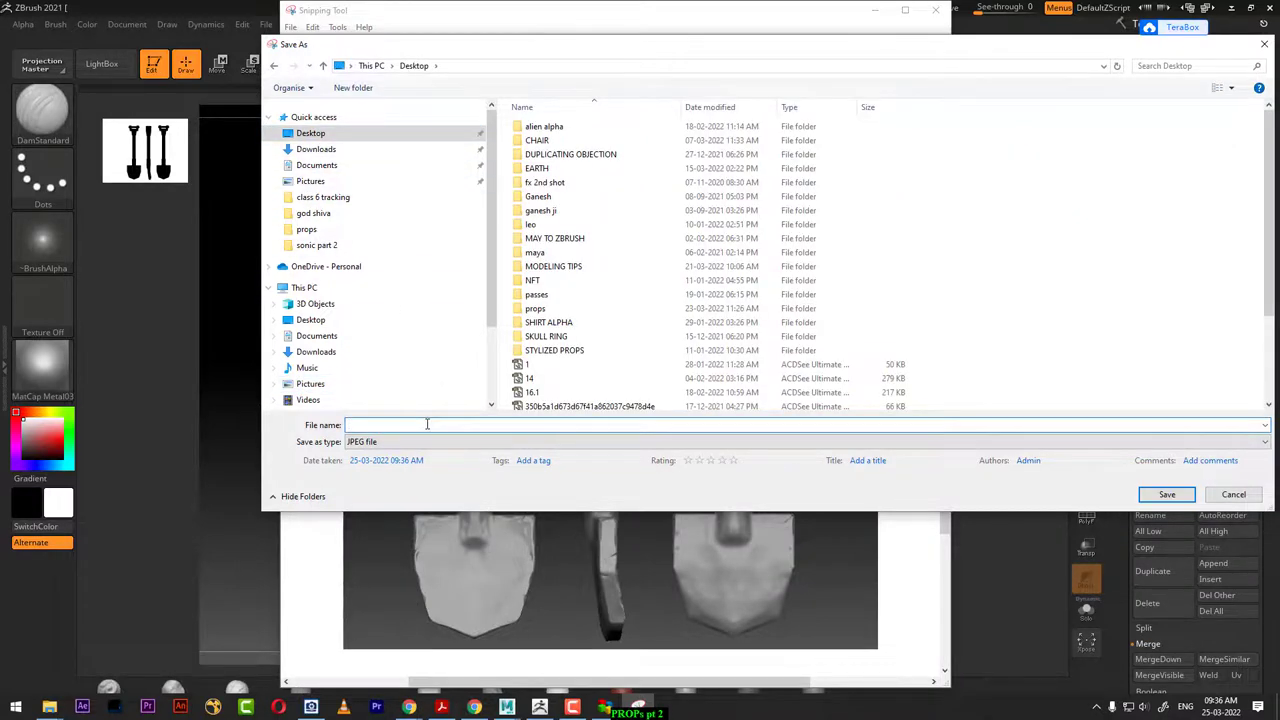
pyautogui.write('PROPS')
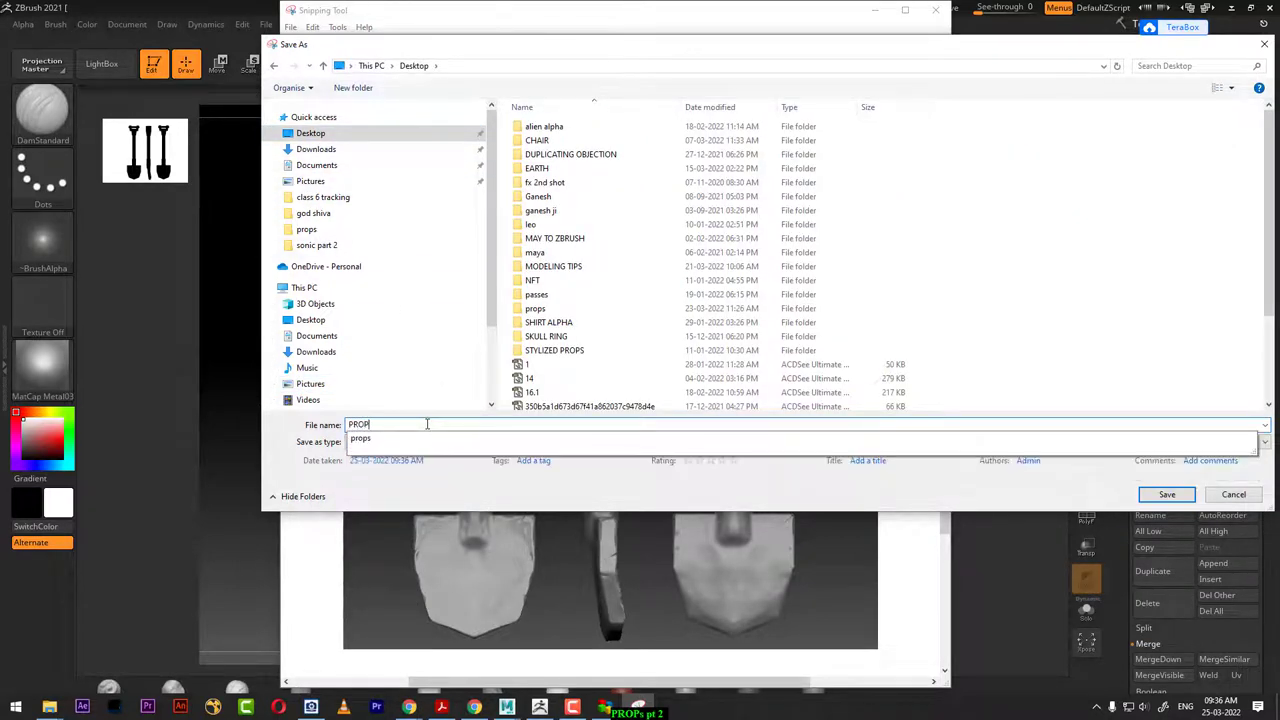
pyautogui.press('Return')
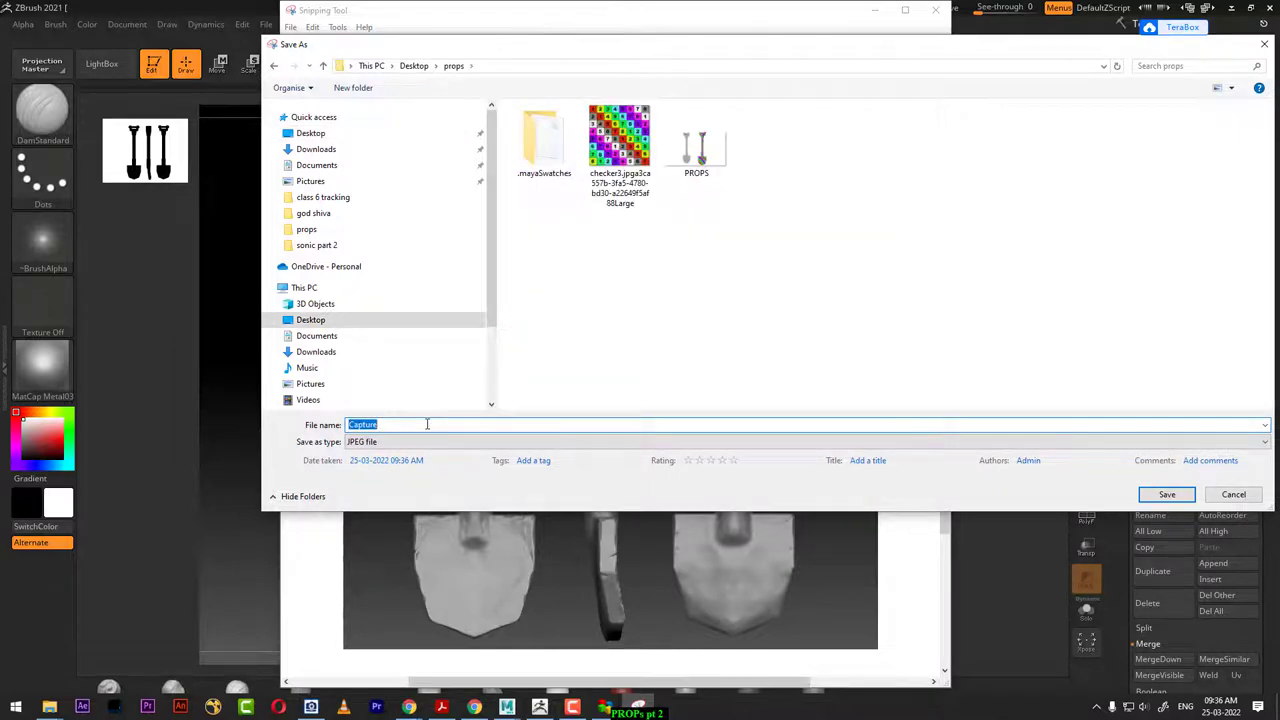
pyautogui.click(1168, 495)
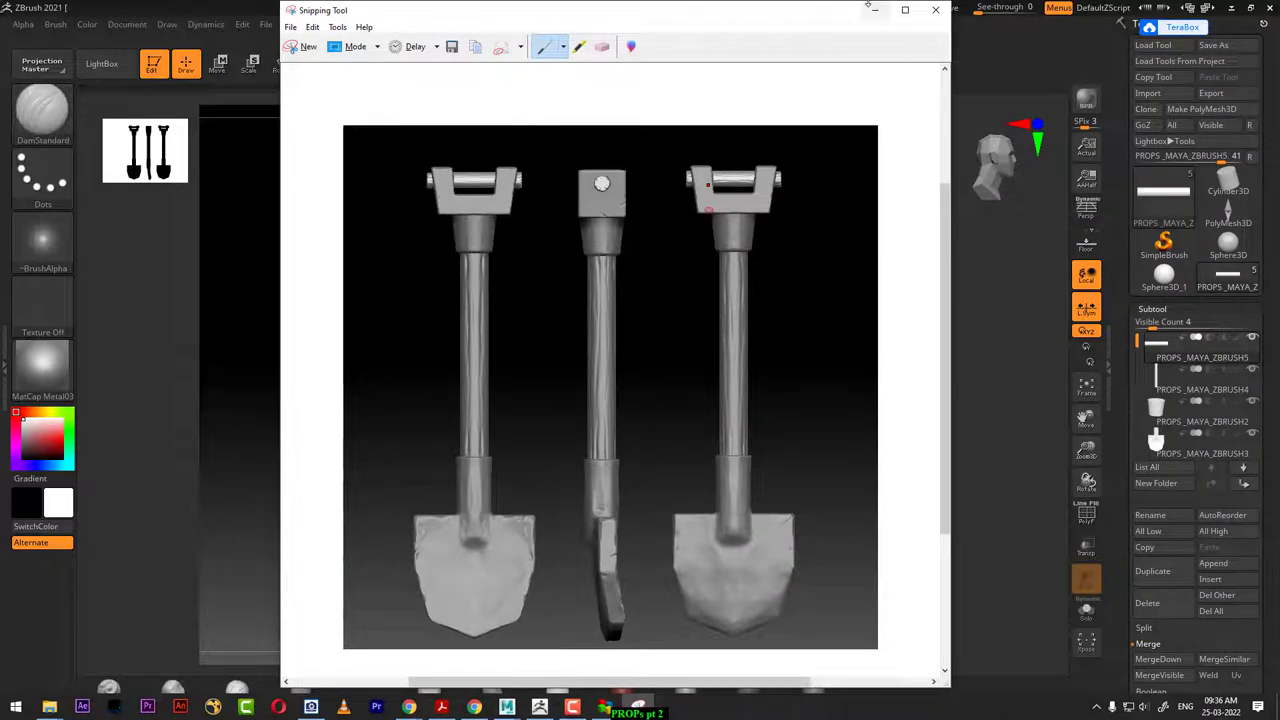
pyautogui.click(871, 11)
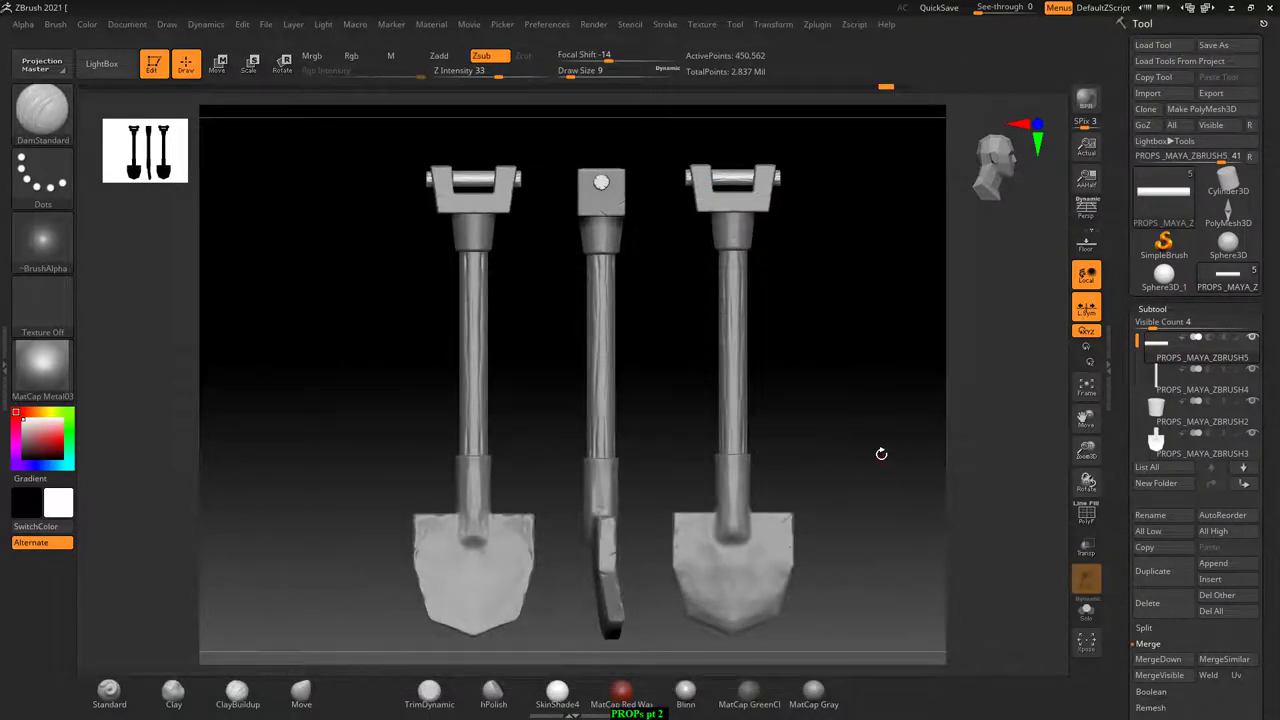
# - Close the Narrator settings, clear the canvas with Ctrl+N, and turn the shovel to face front
pyautogui.press('ctrl')
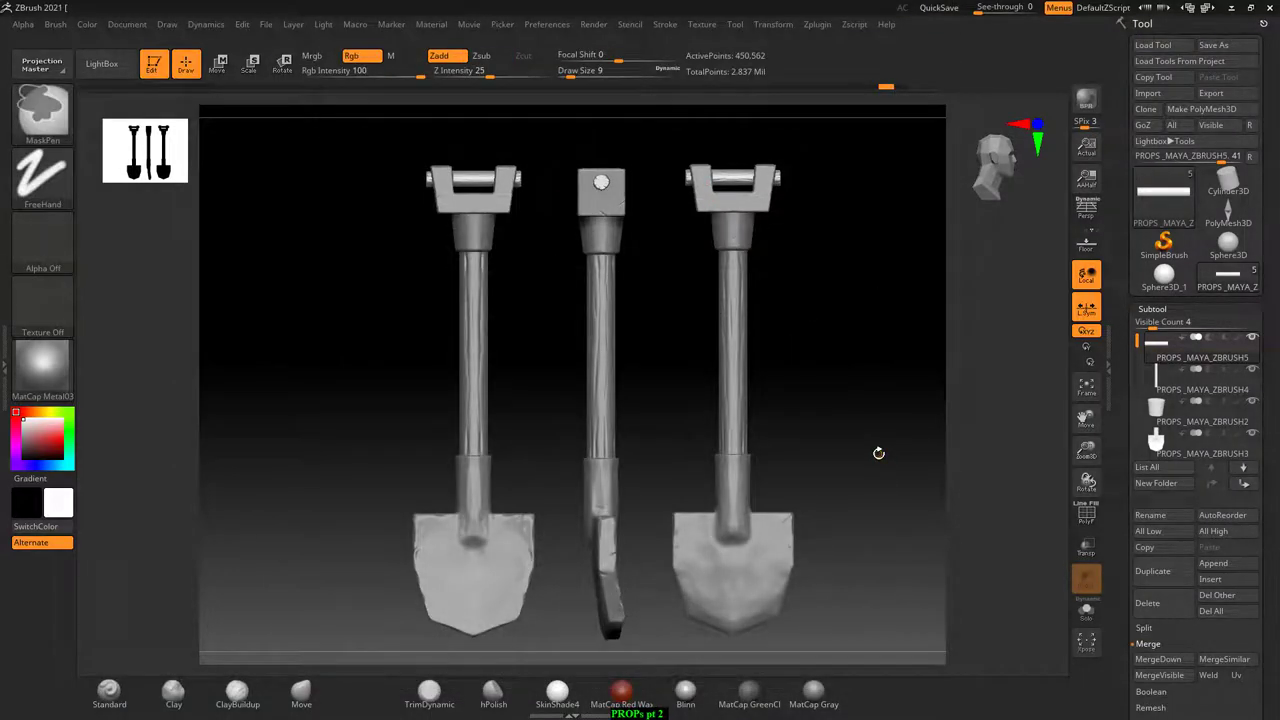
pyautogui.press('super+ctrl+n')
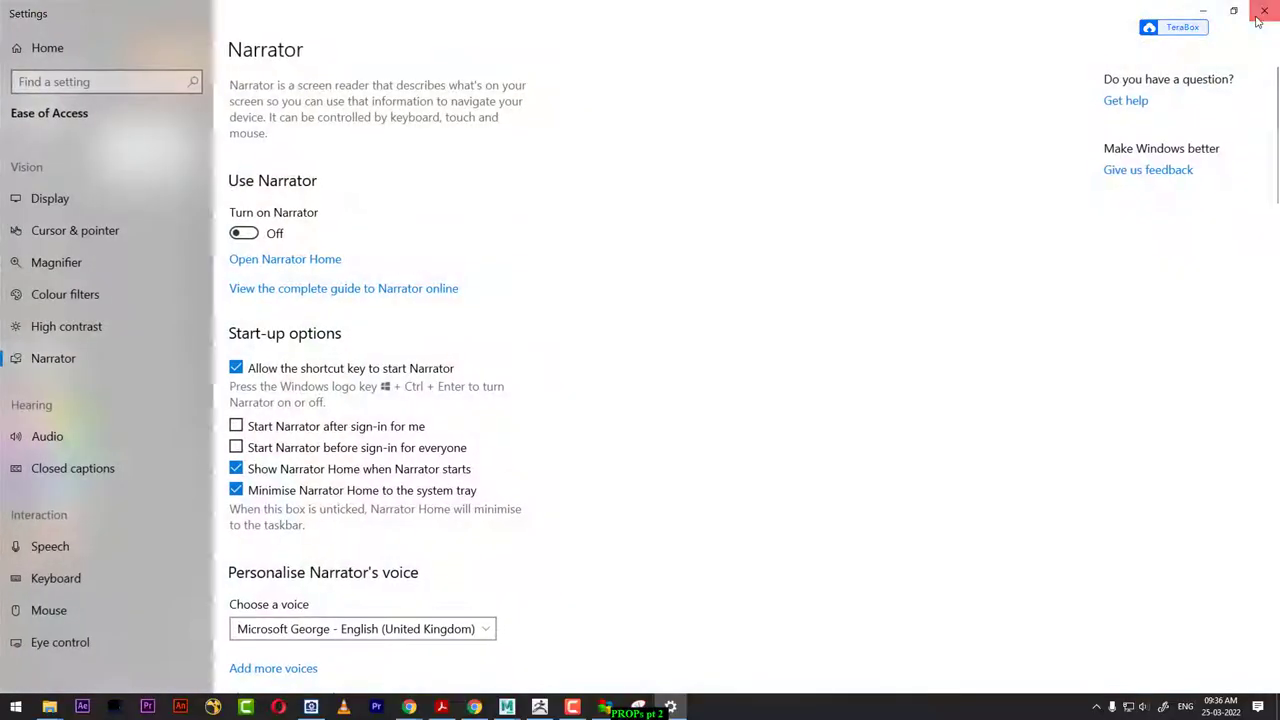
pyautogui.click(1260, 14)
pyautogui.press('ctrl')
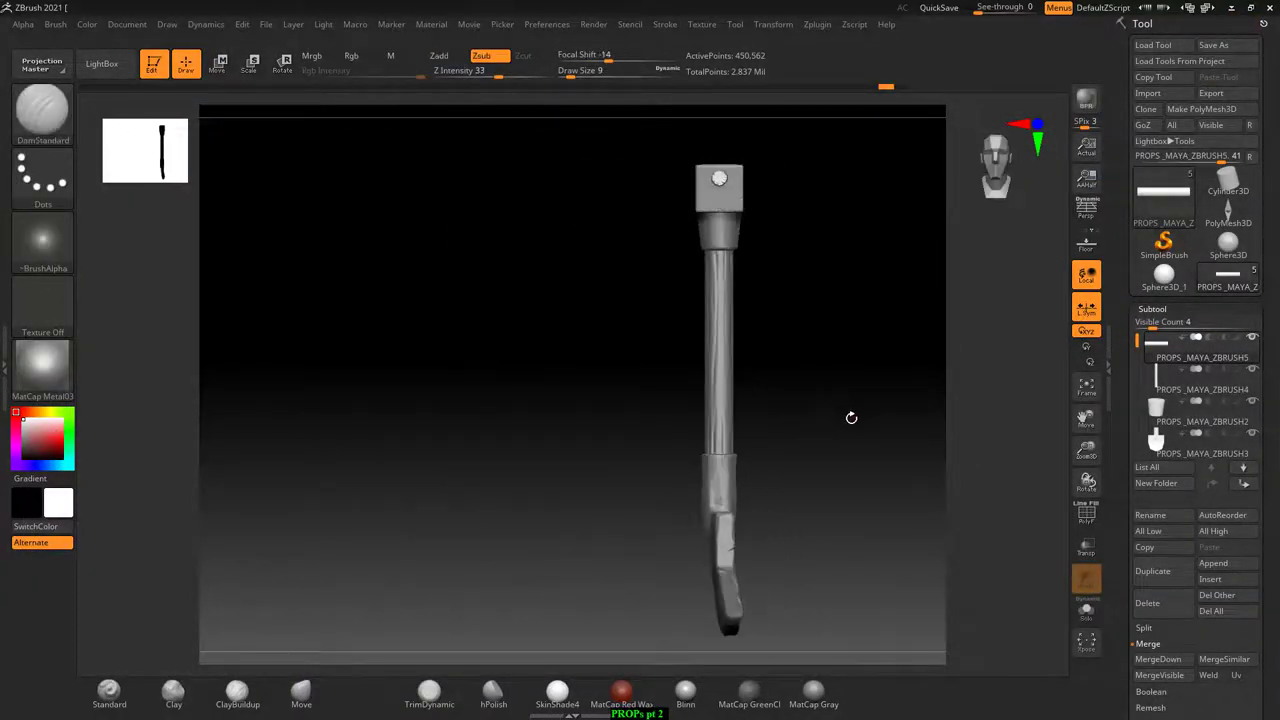
pyautogui.moveTo(851, 417); pyautogui.dragTo(838, 448)
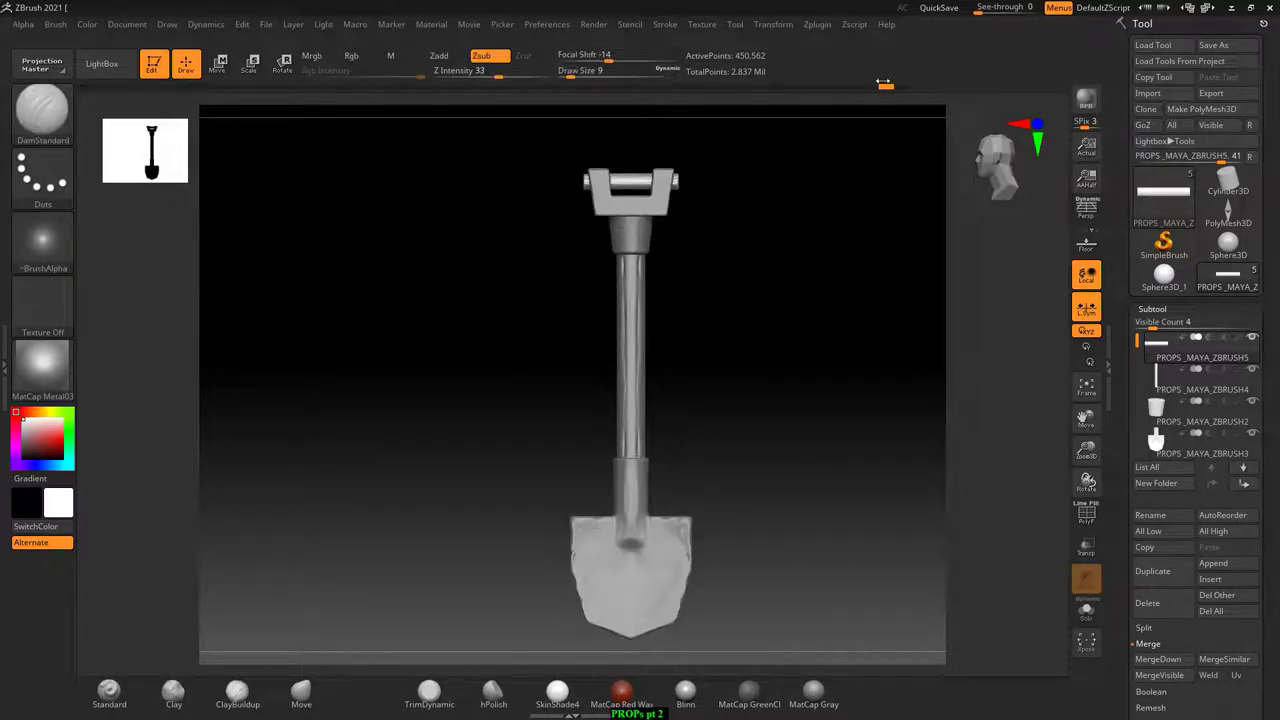
pyautogui.click(270, 28)
# - Save the project as 'PROPS ZBRUSH' in the props folder, using the path copied from Explorer
pyautogui.click(357, 51)
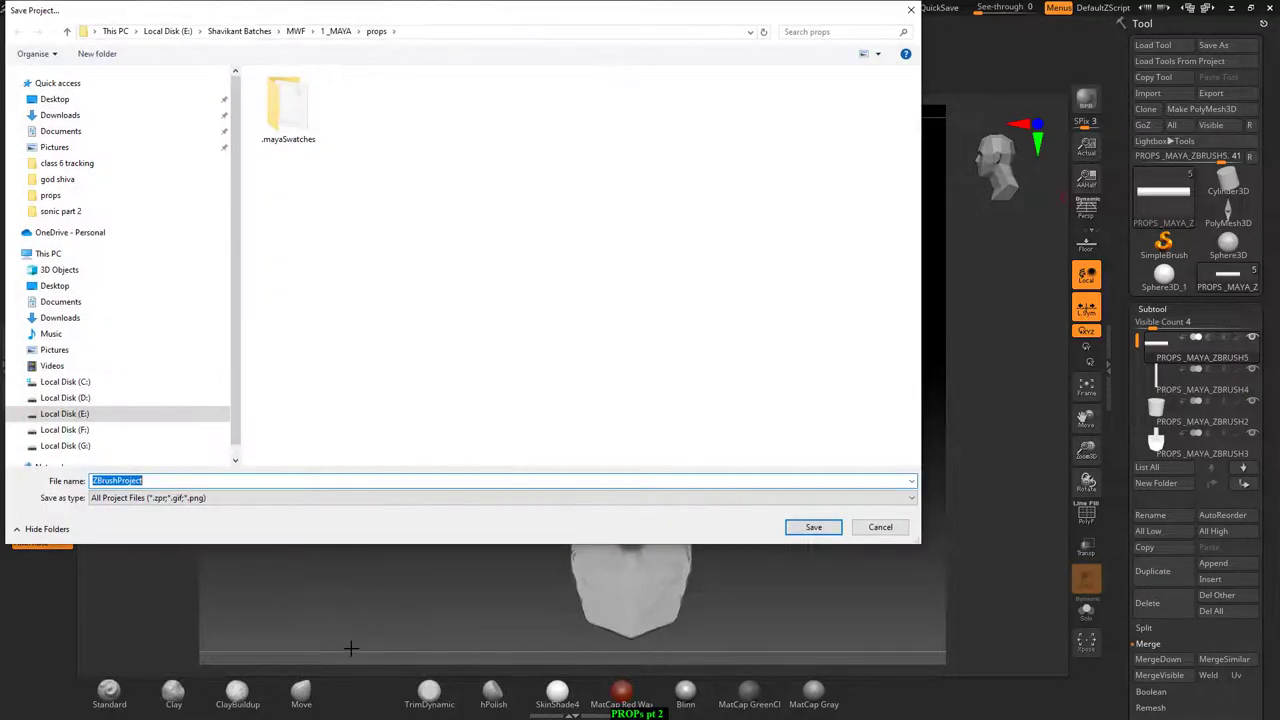
pyautogui.hotkey('alt', 'Tab')
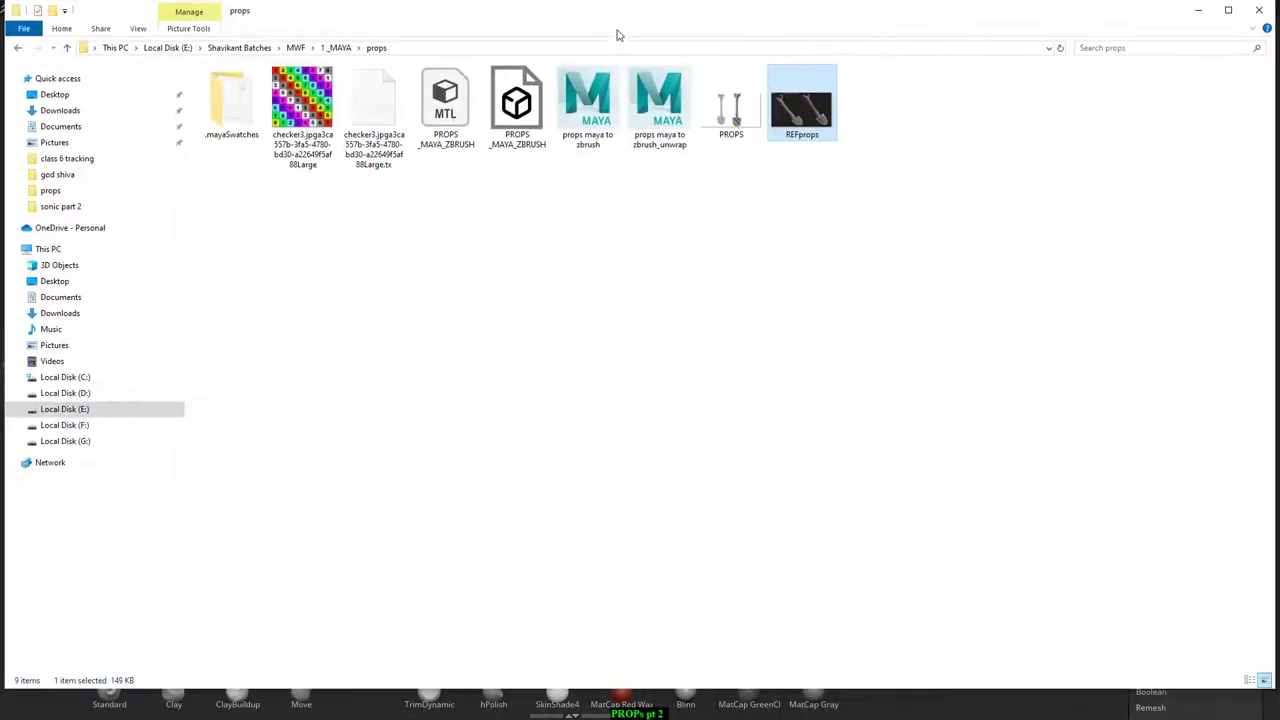
pyautogui.click(562, 47)
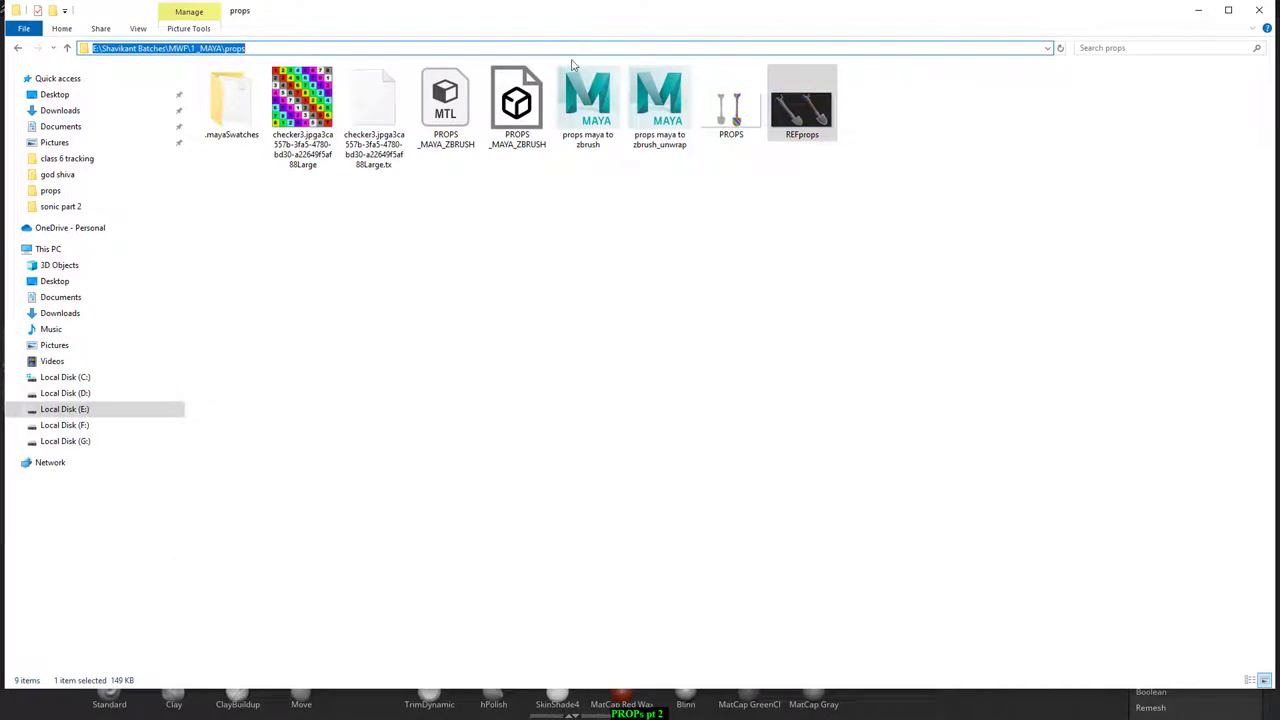
pyautogui.click(1198, 10)
pyautogui.write('E:\\Shavikant Batches\\MWF\\1_MAYA\\props')
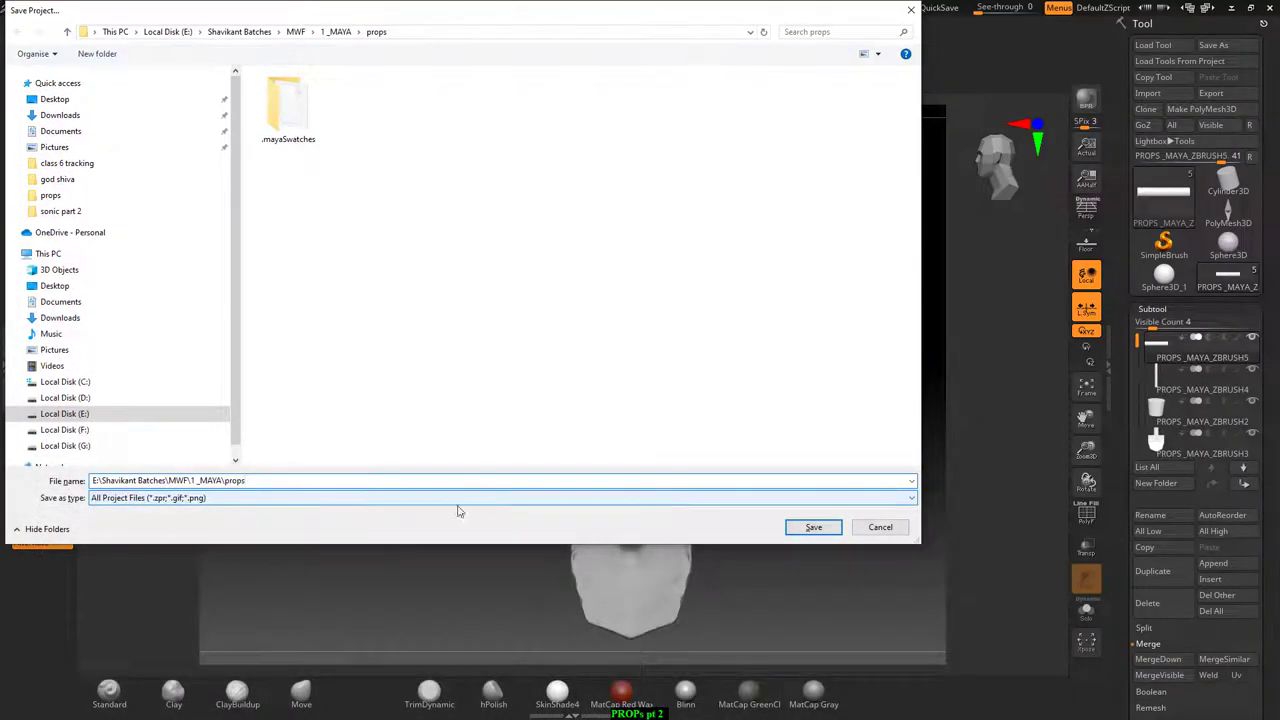
pyautogui.tripleClick(290, 481)
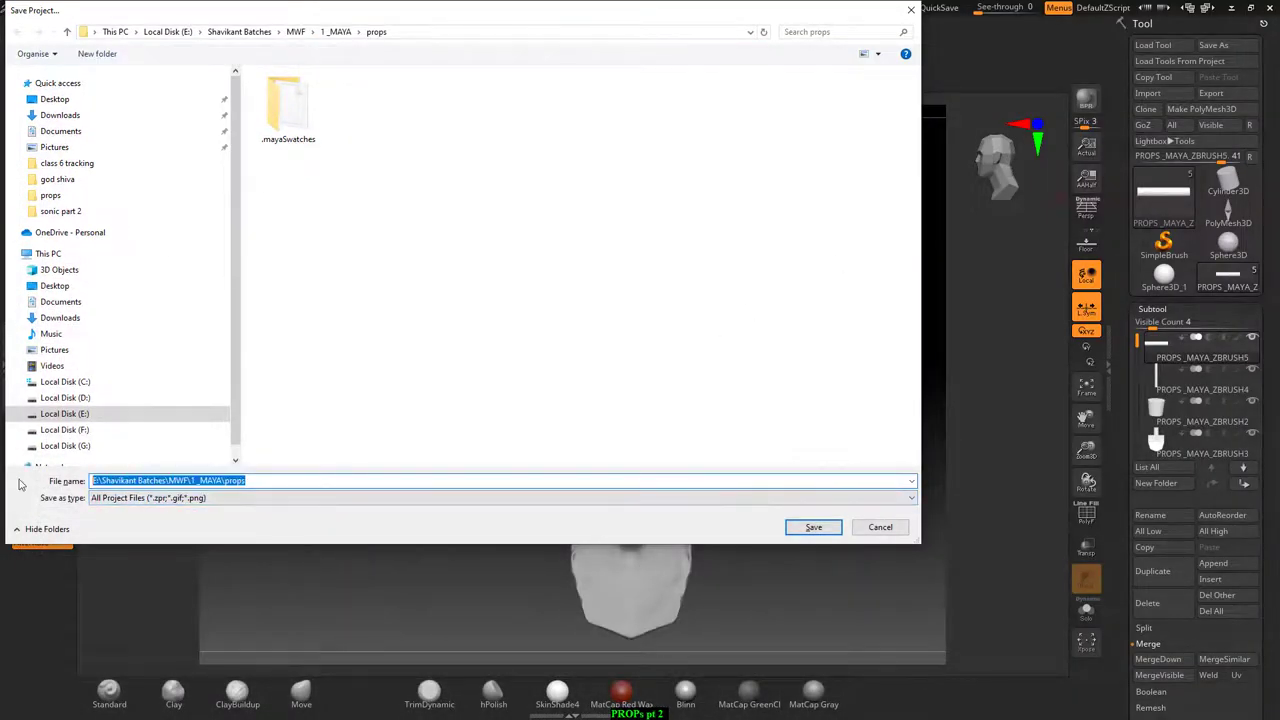
pyautogui.write('PROPS')
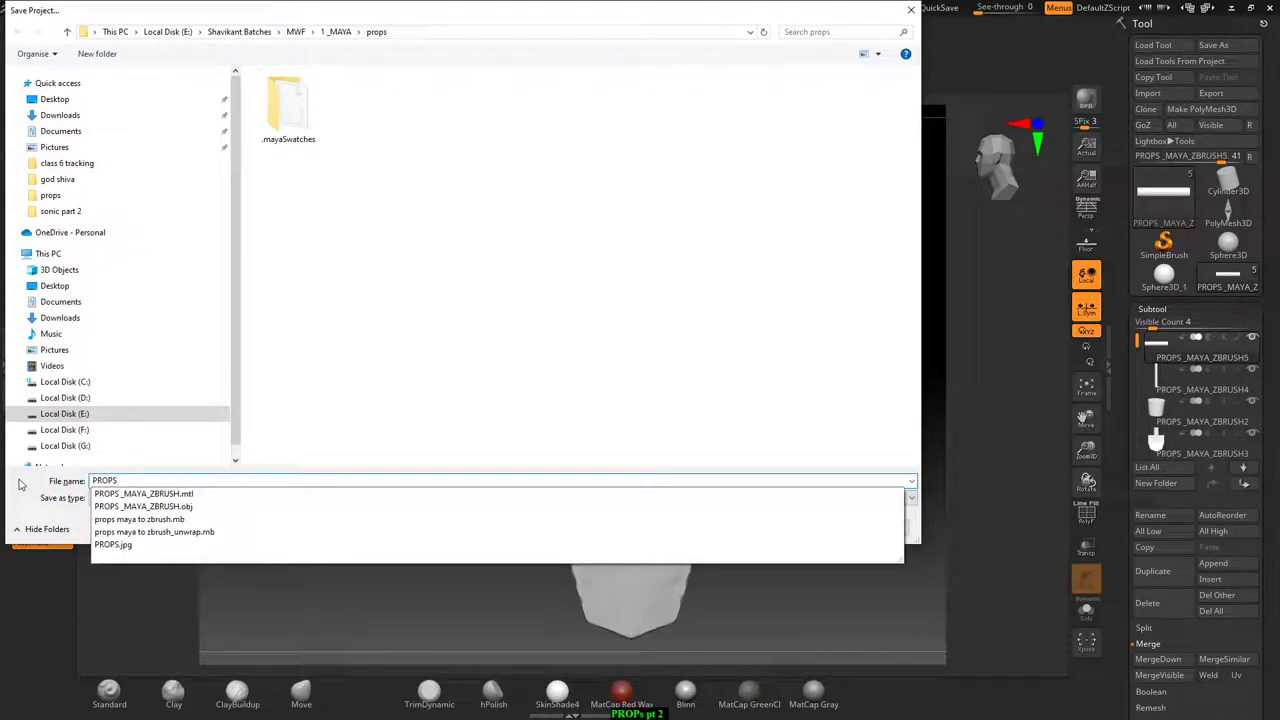
pyautogui.write(' ZBRUSH')
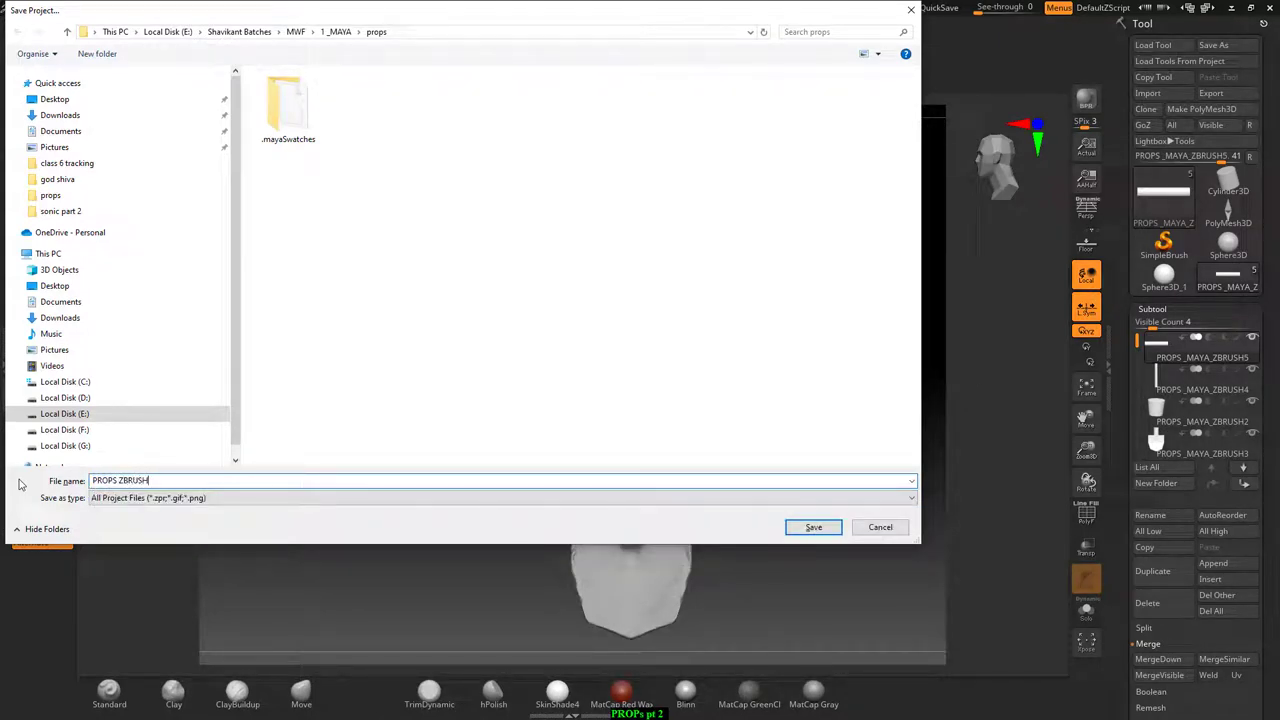
pyautogui.press('Return')
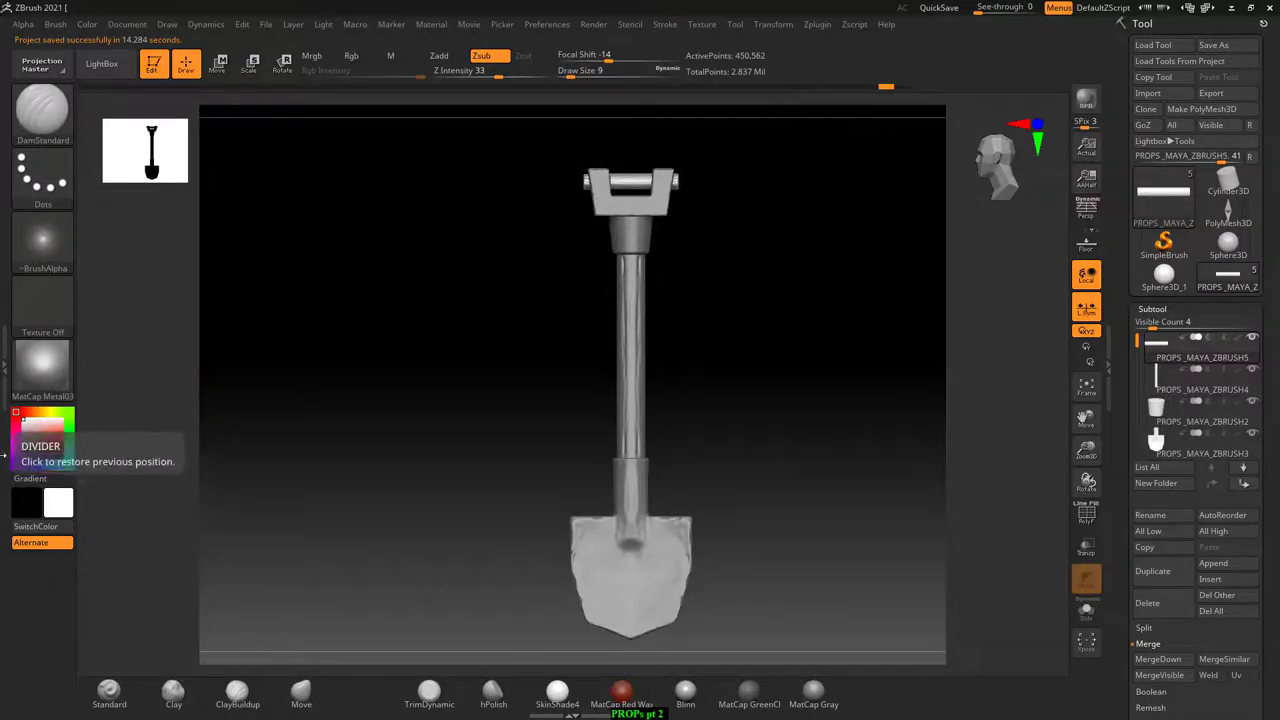
# - Save the shovel tool as the ZTL 'PROPS_MAYA_ZBRUSH5' in the props folder
pyautogui.click(1213, 45)
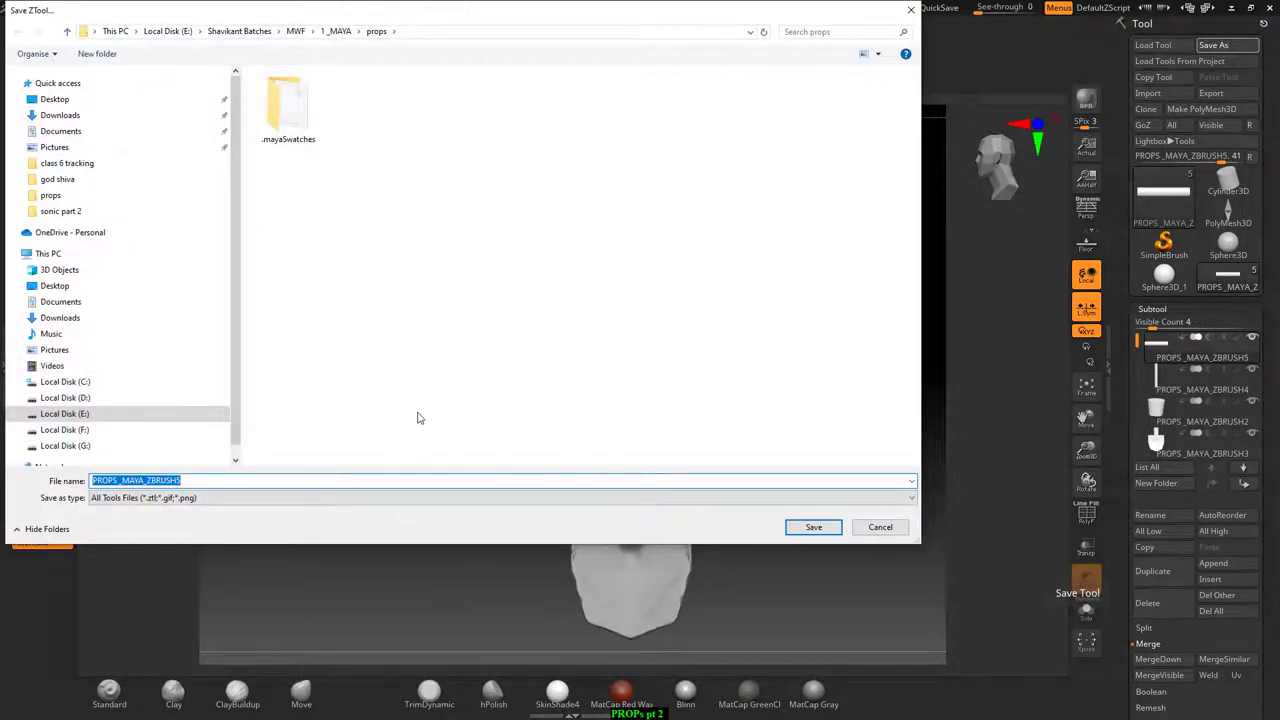
pyautogui.click(811, 528)
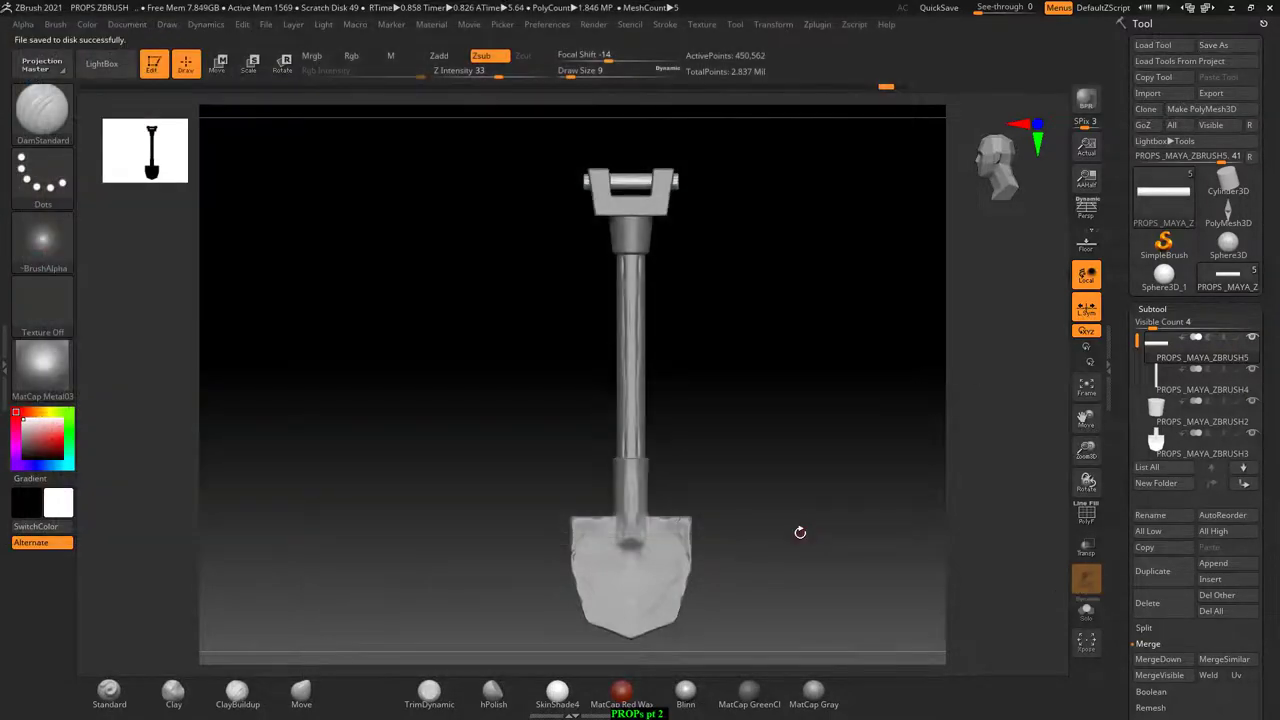